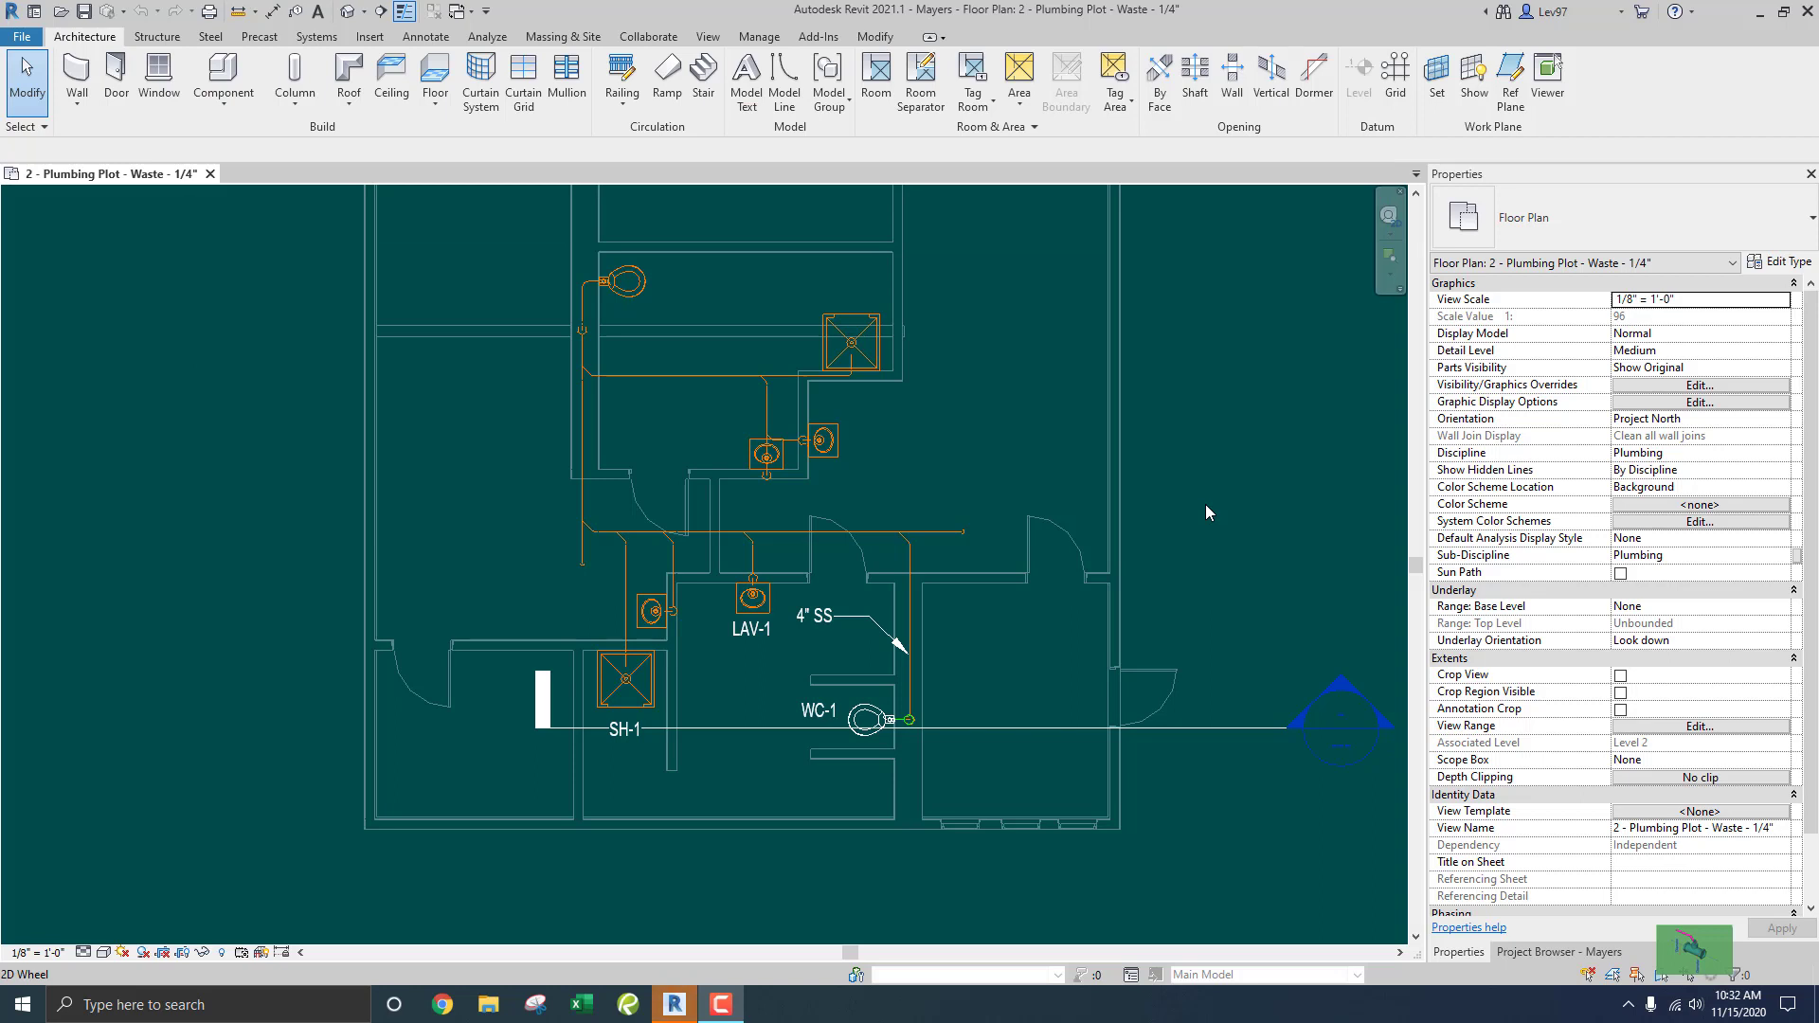
# Delete the 4" SS pipe tag and the WC-1, LAV-1 and SH-1 fixture tags from the waste floor plan.
pyautogui.moveTo(977, 654); pyautogui.dragTo(1040, 608, button='middle')
pyautogui.click(883, 575)
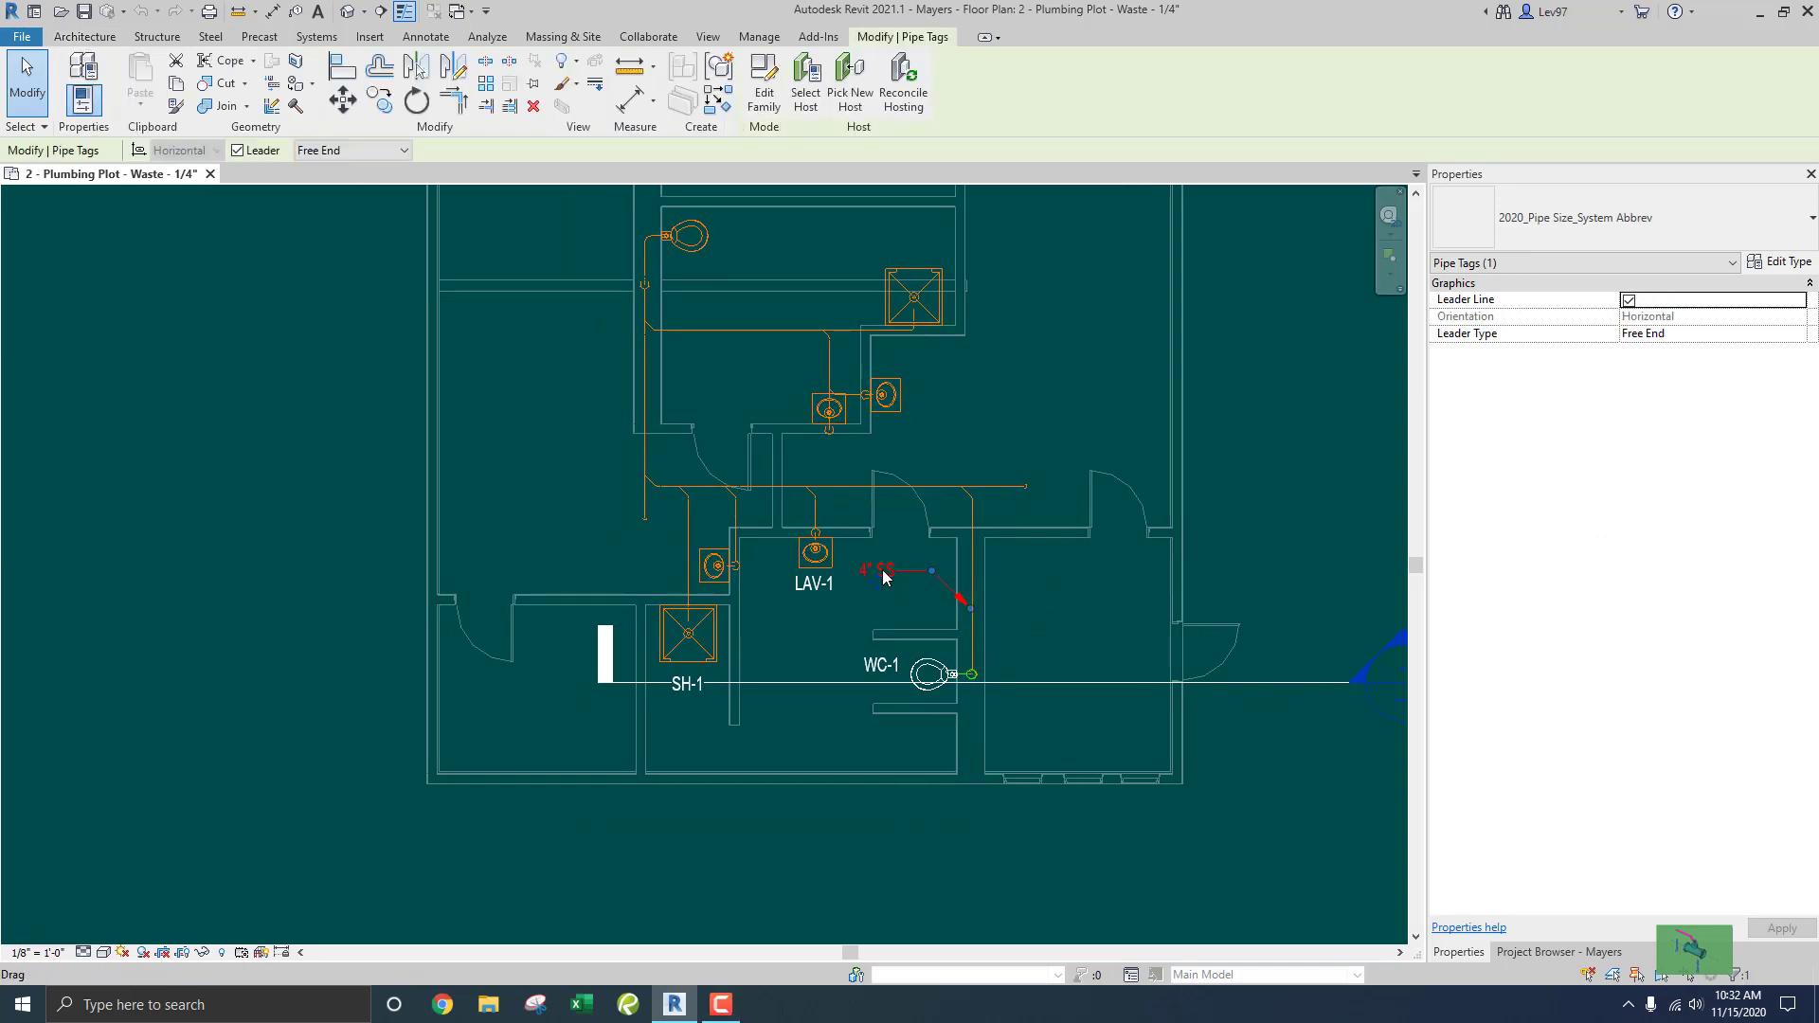
pyautogui.press('Delete')
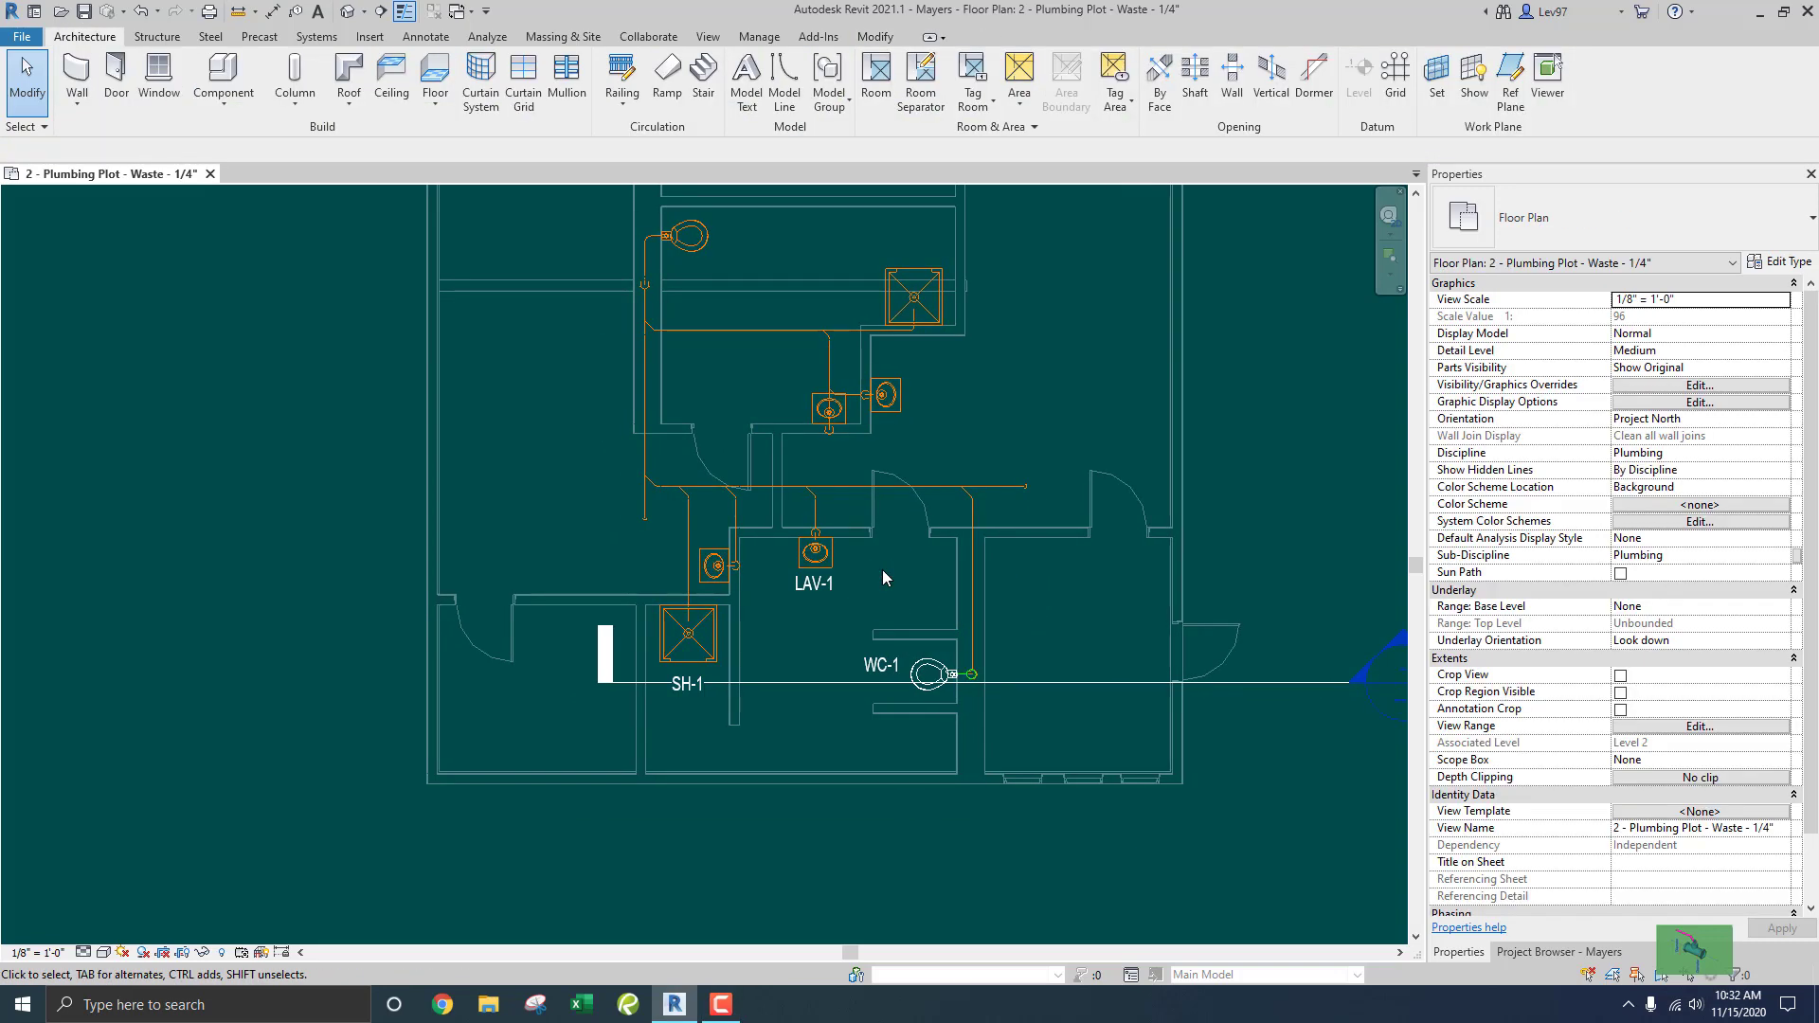
pyautogui.click(877, 669)
pyautogui.press('Delete')
pyautogui.click(810, 589)
pyautogui.press('Delete')
pyautogui.click(686, 697)
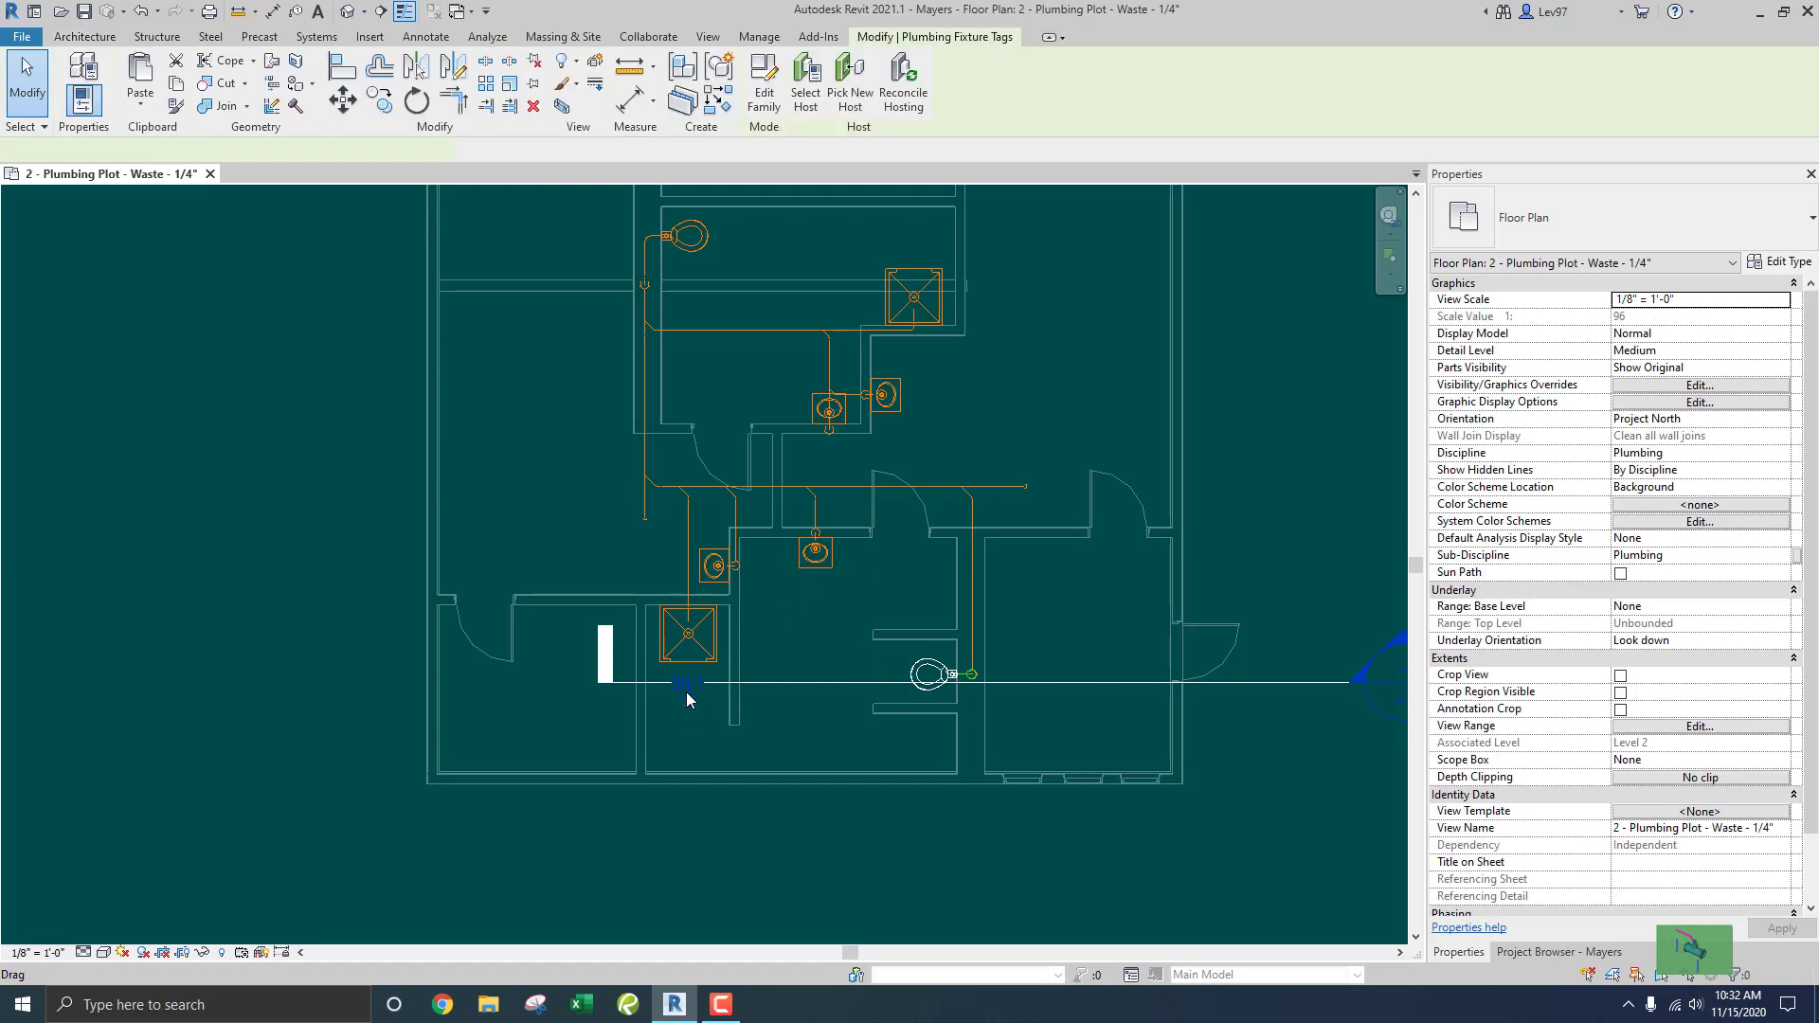
pyautogui.press('Delete')
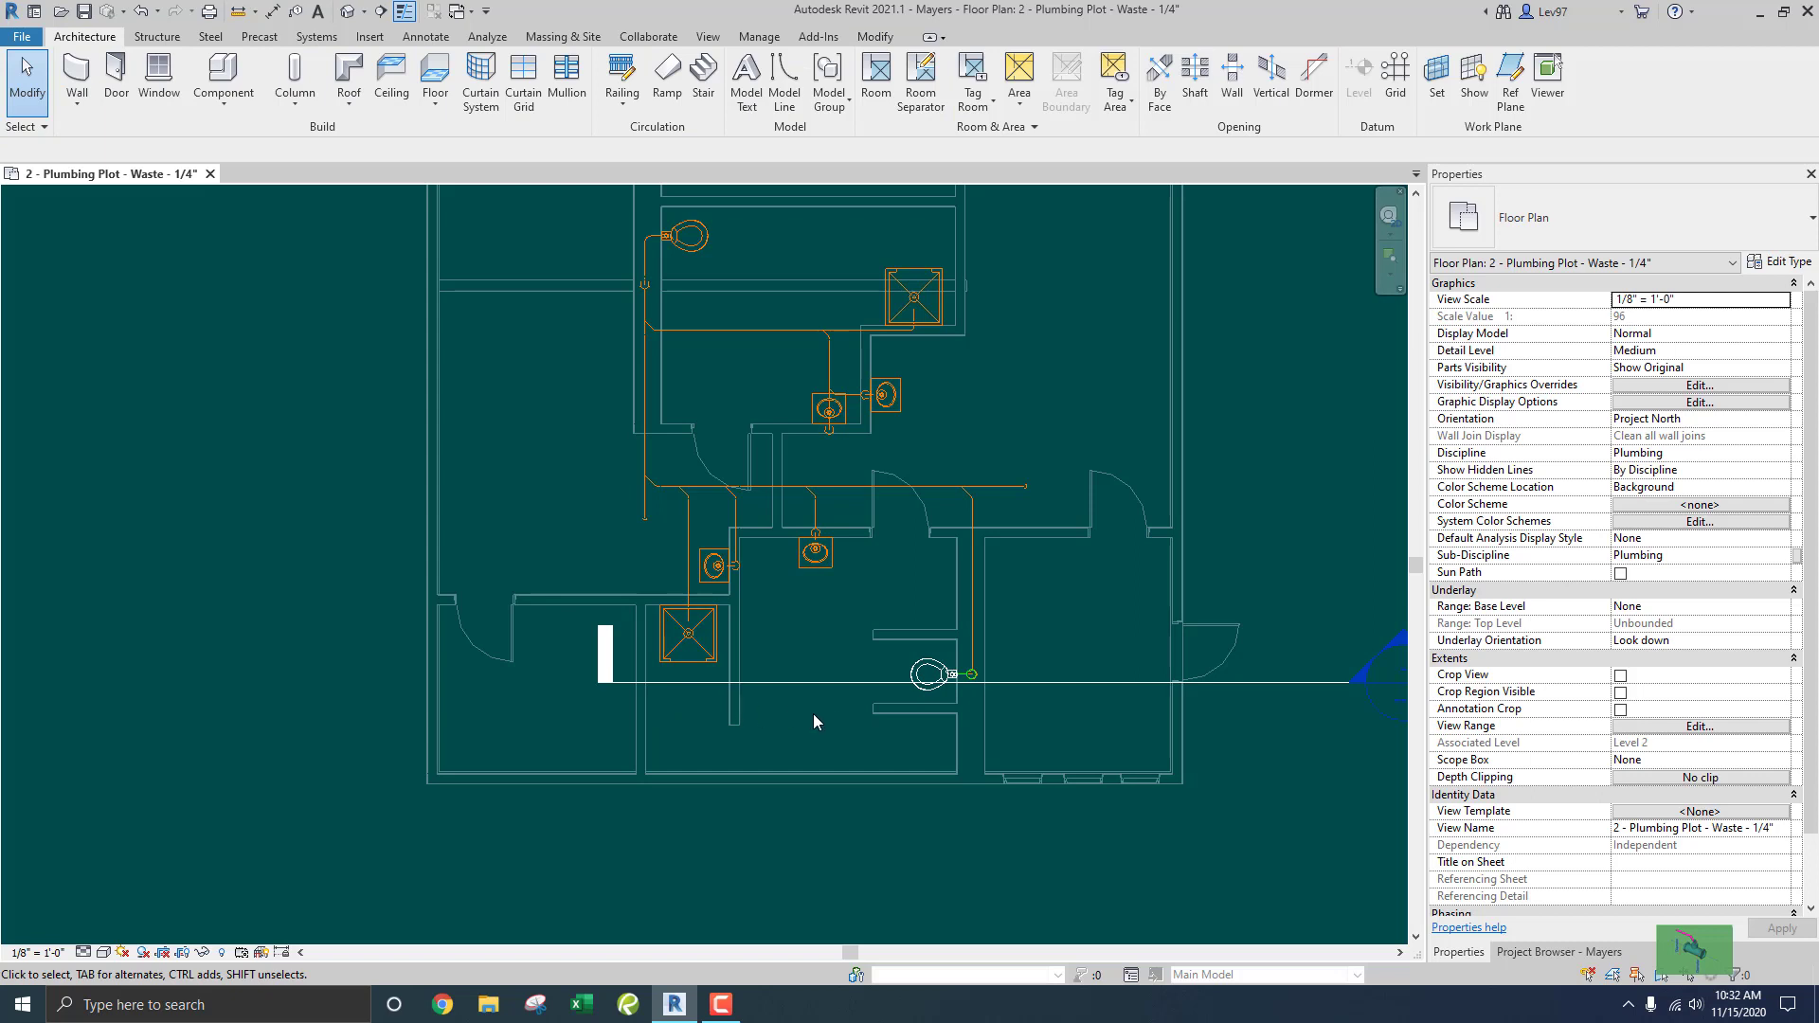
# Open the Plumbing Fixture Unit Count schedule to review the drain and vent fixture units per fixture type.
pyautogui.scroll(3, 839, 713)
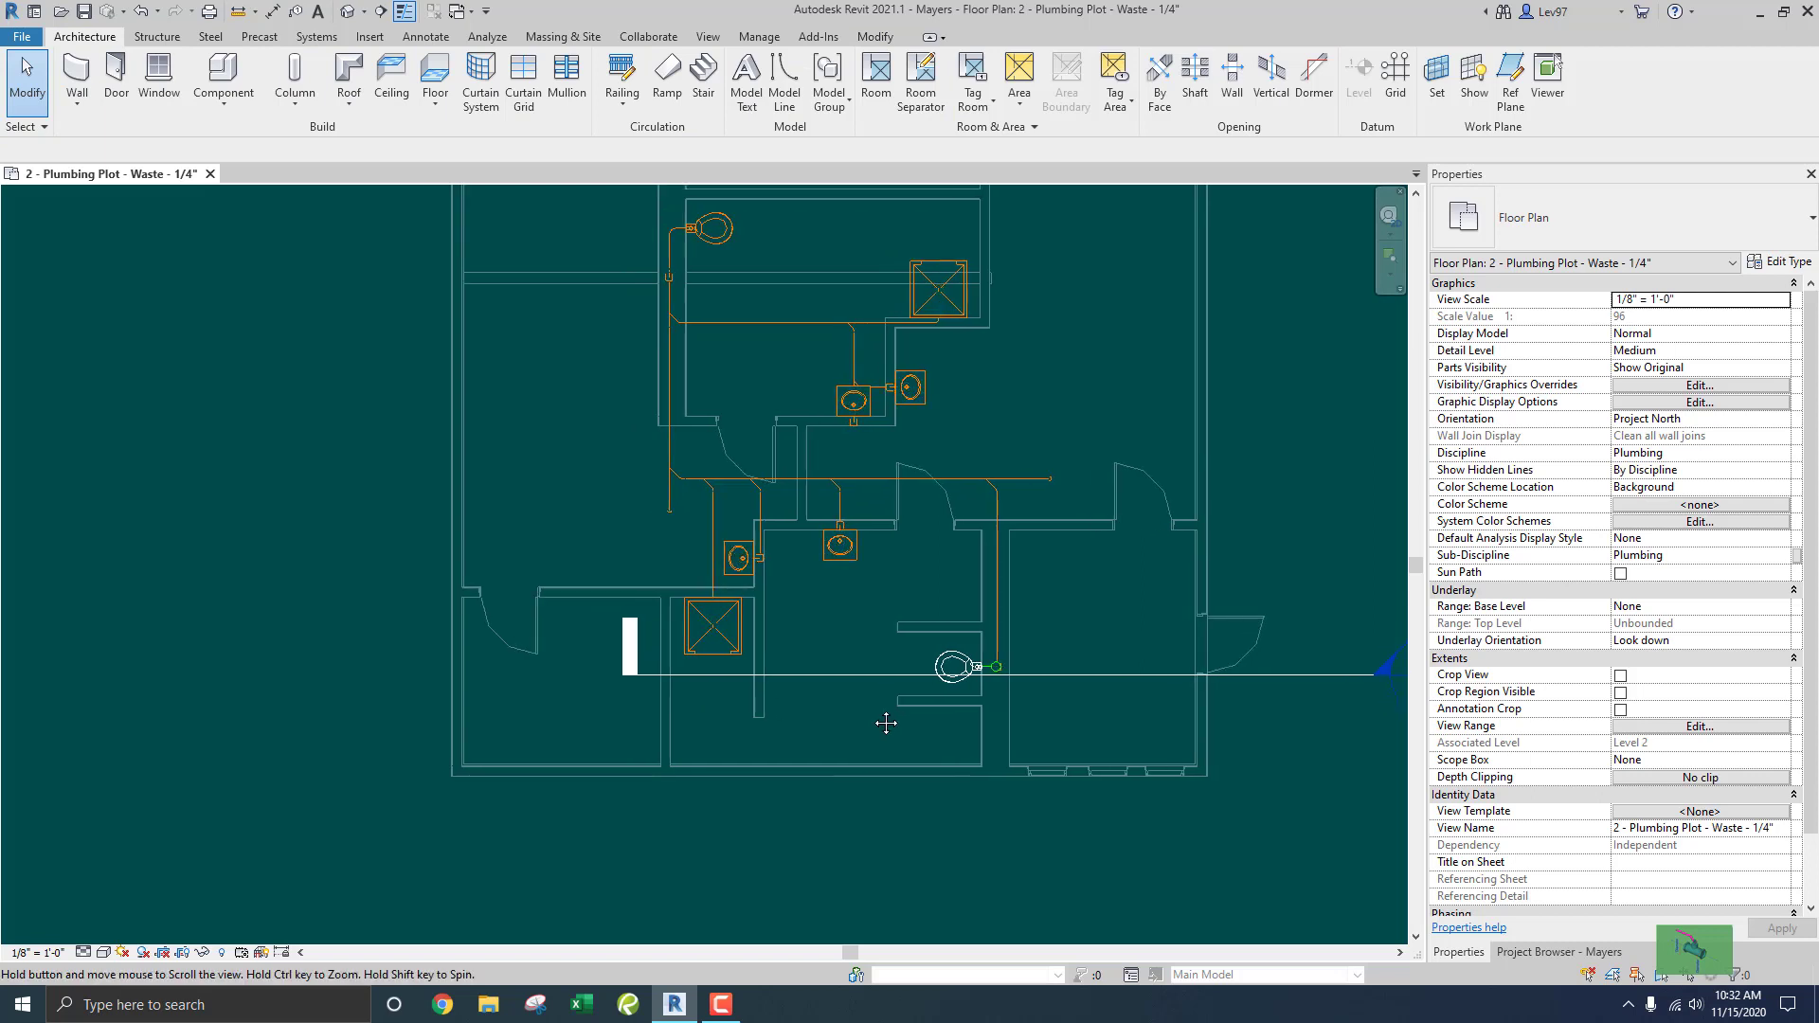
pyautogui.scroll(1, 845, 677)
pyautogui.scroll(1, 853, 658)
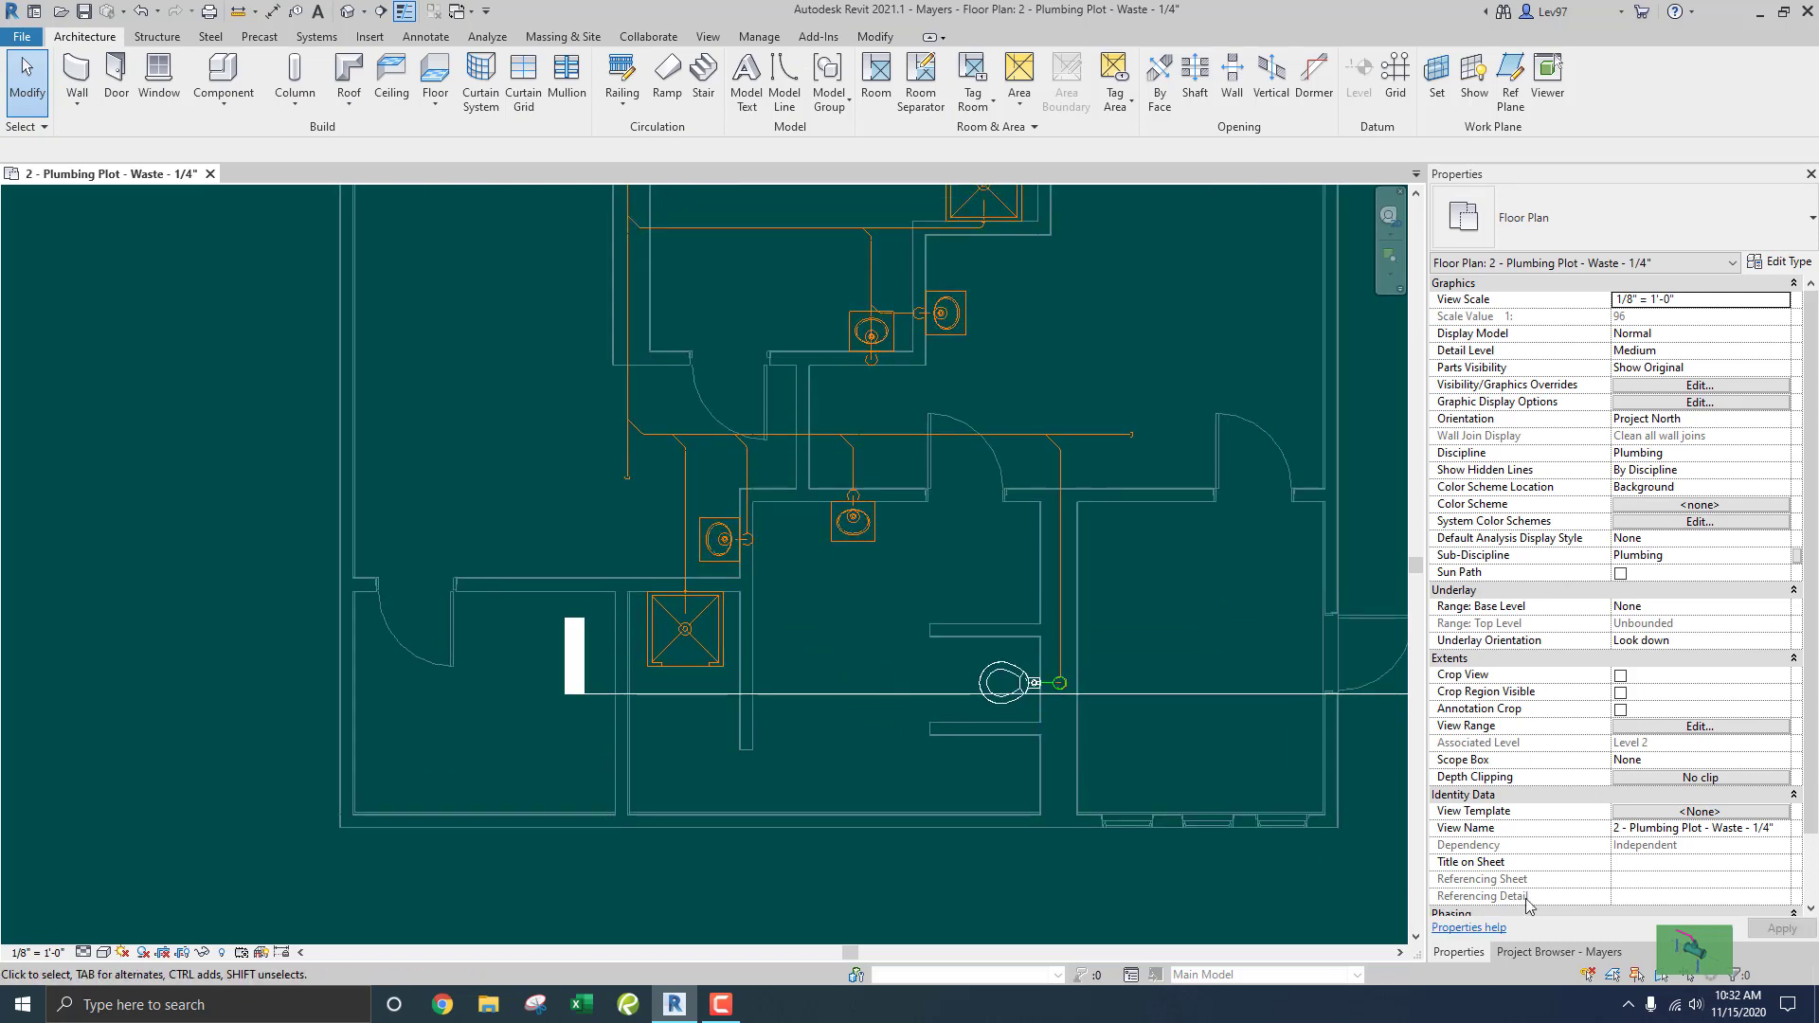
pyautogui.click(1554, 955)
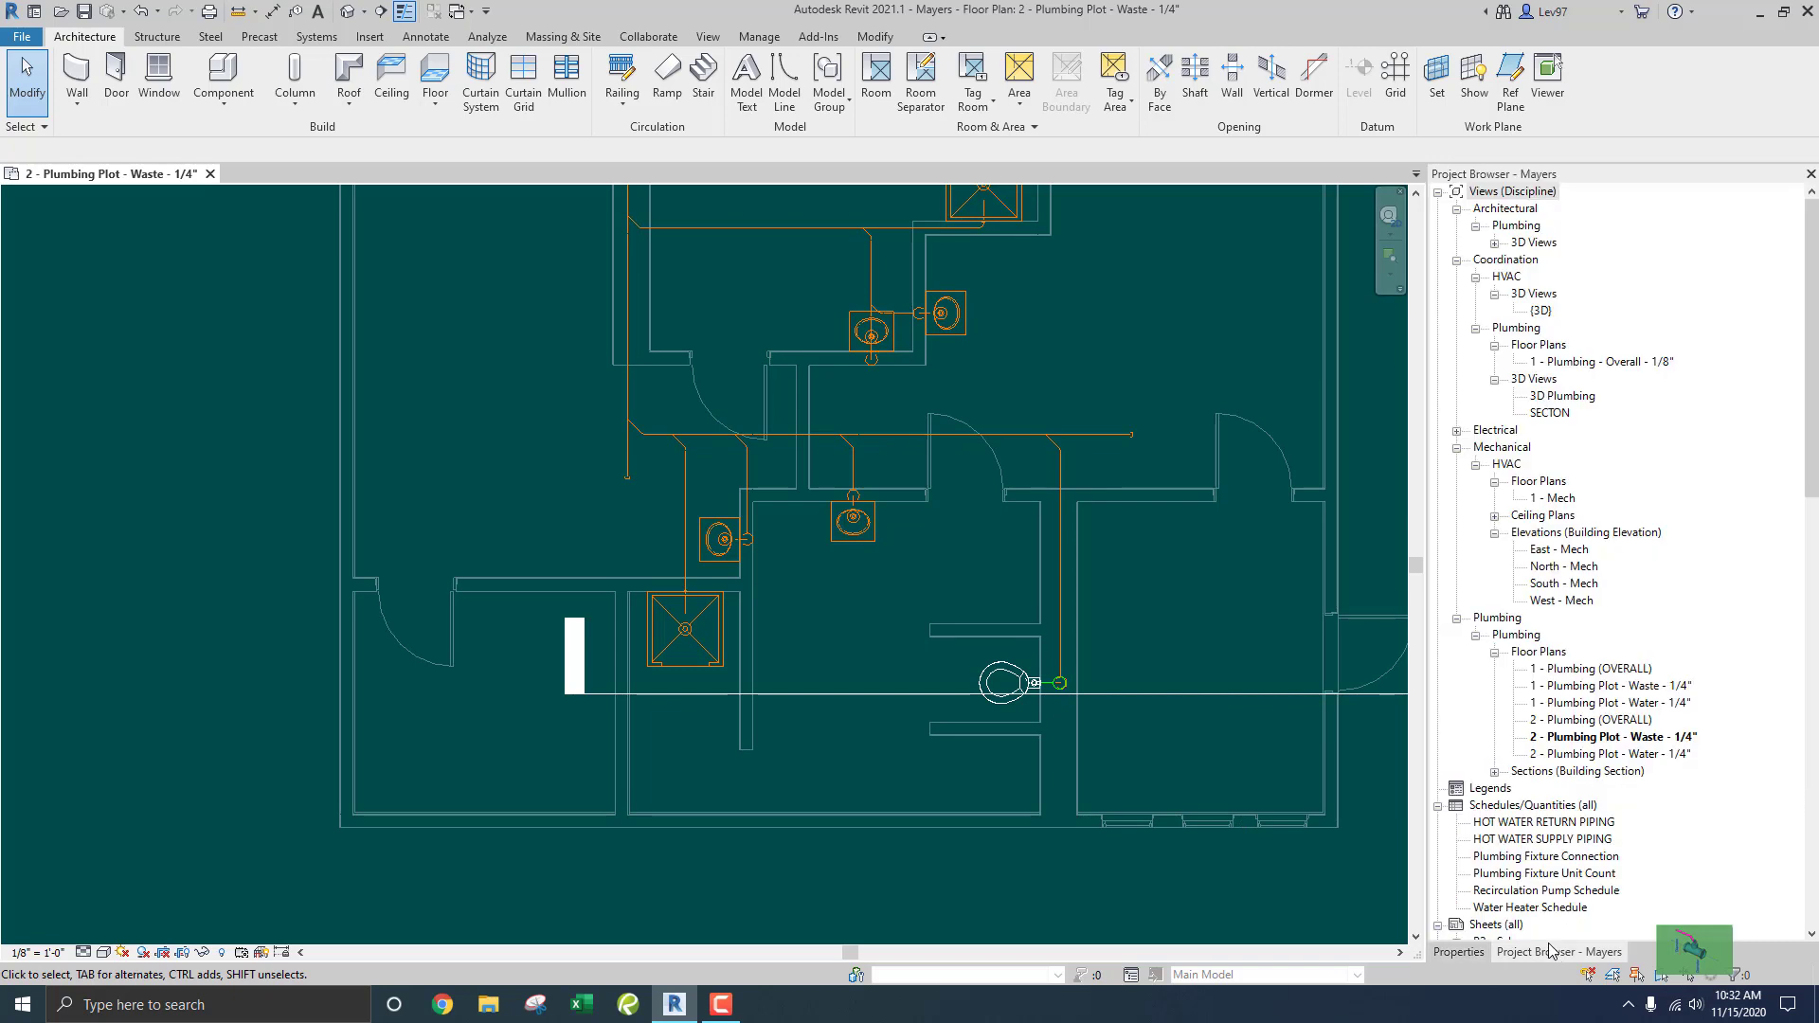
pyautogui.doubleClick(1516, 875)
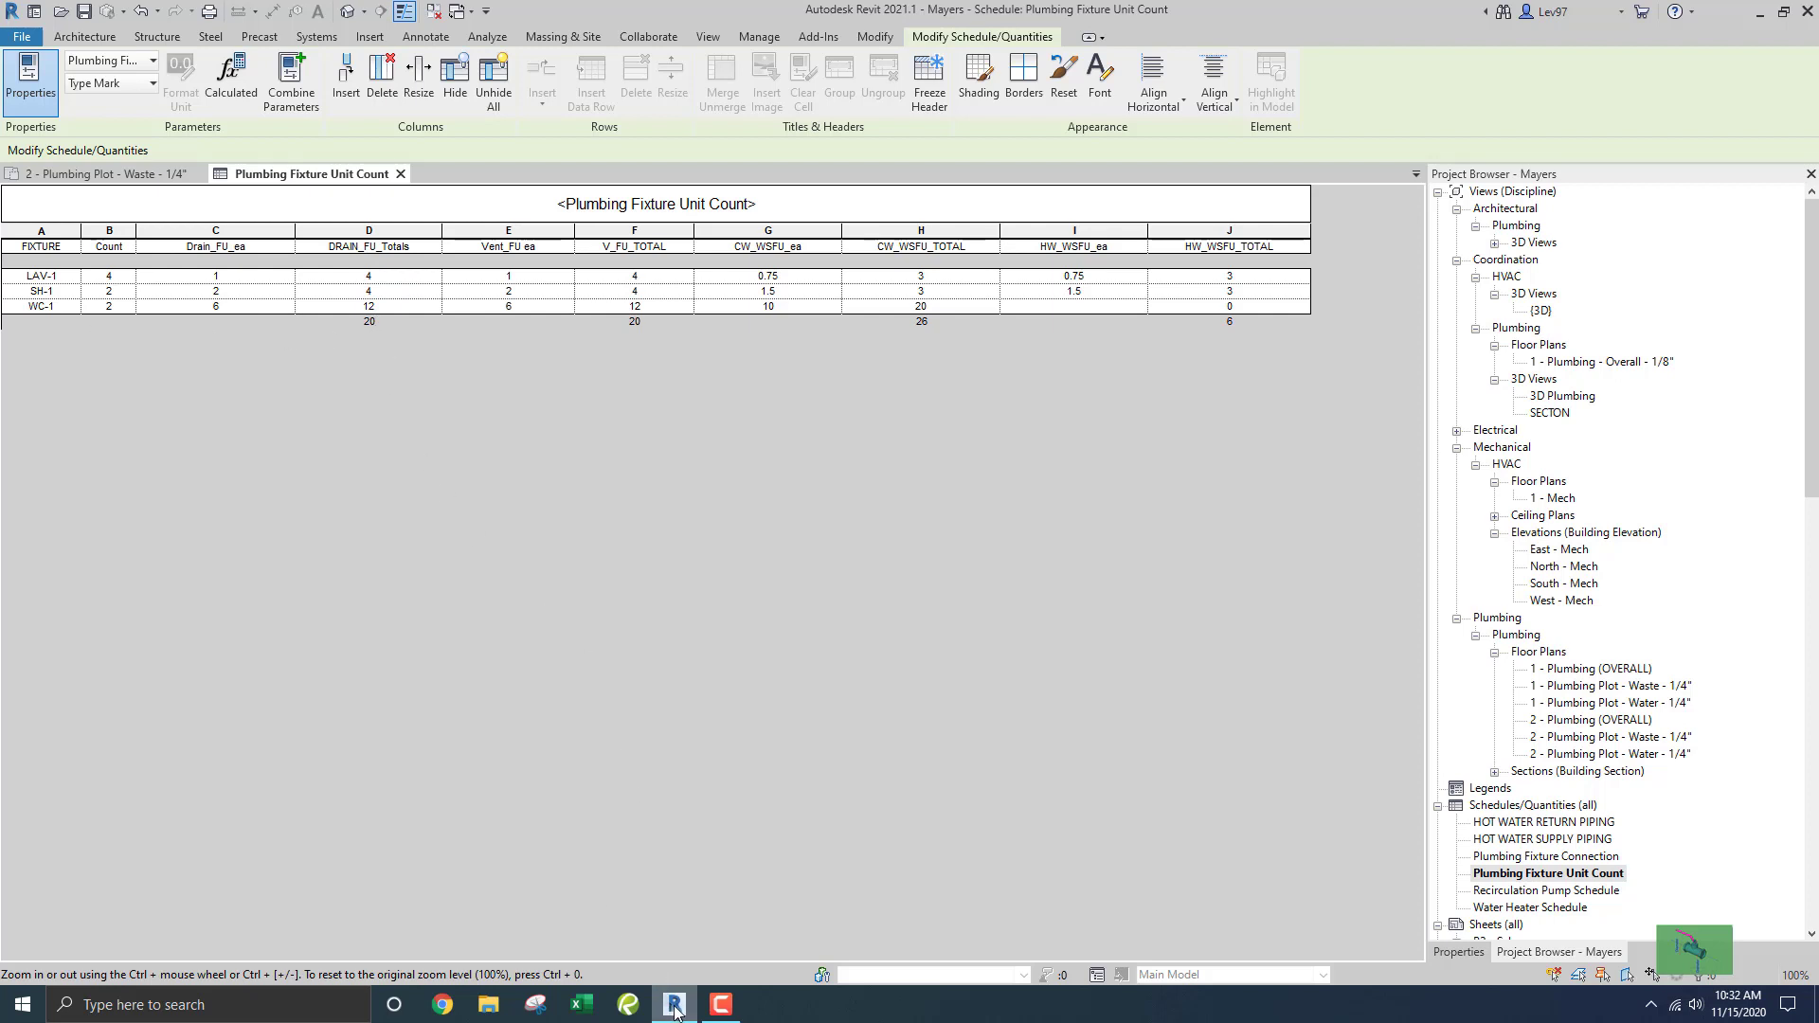
pyautogui.moveTo(676, 1011)
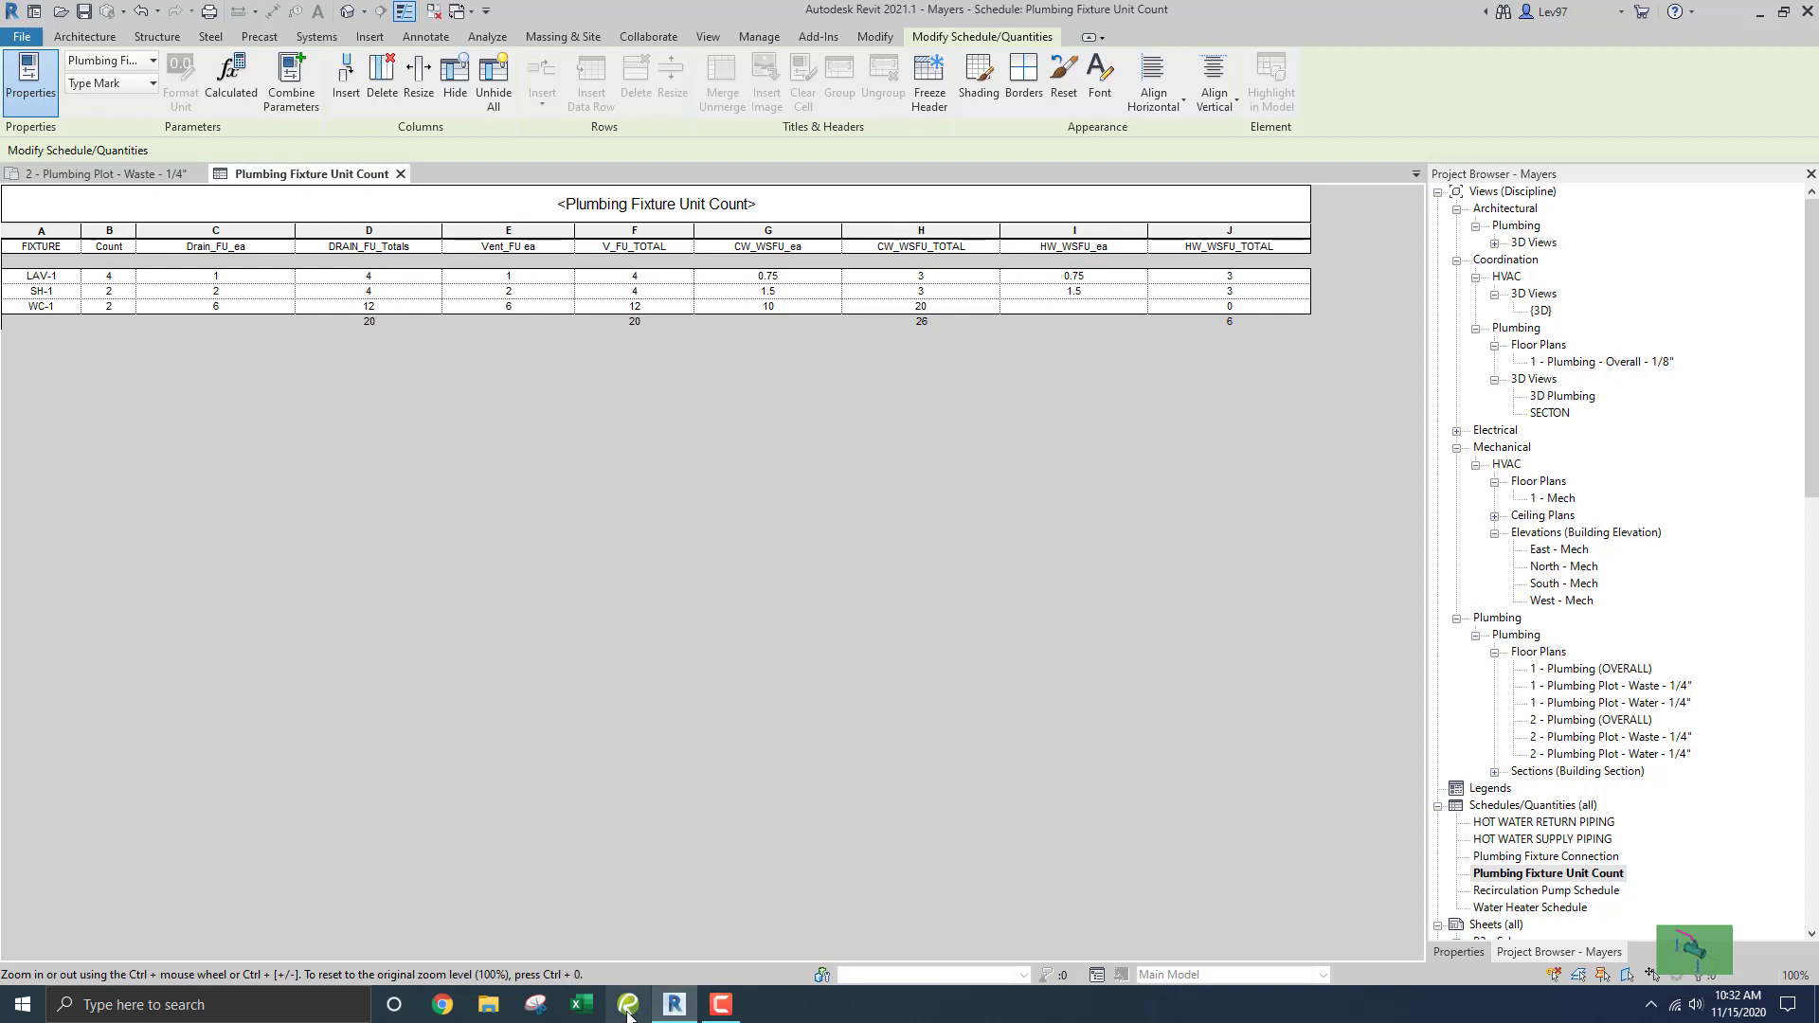
# Return to the Level 2 waste plan and rotate the horizontal section line 90 degrees to run vertically through the building.
pyautogui.click(108, 176)
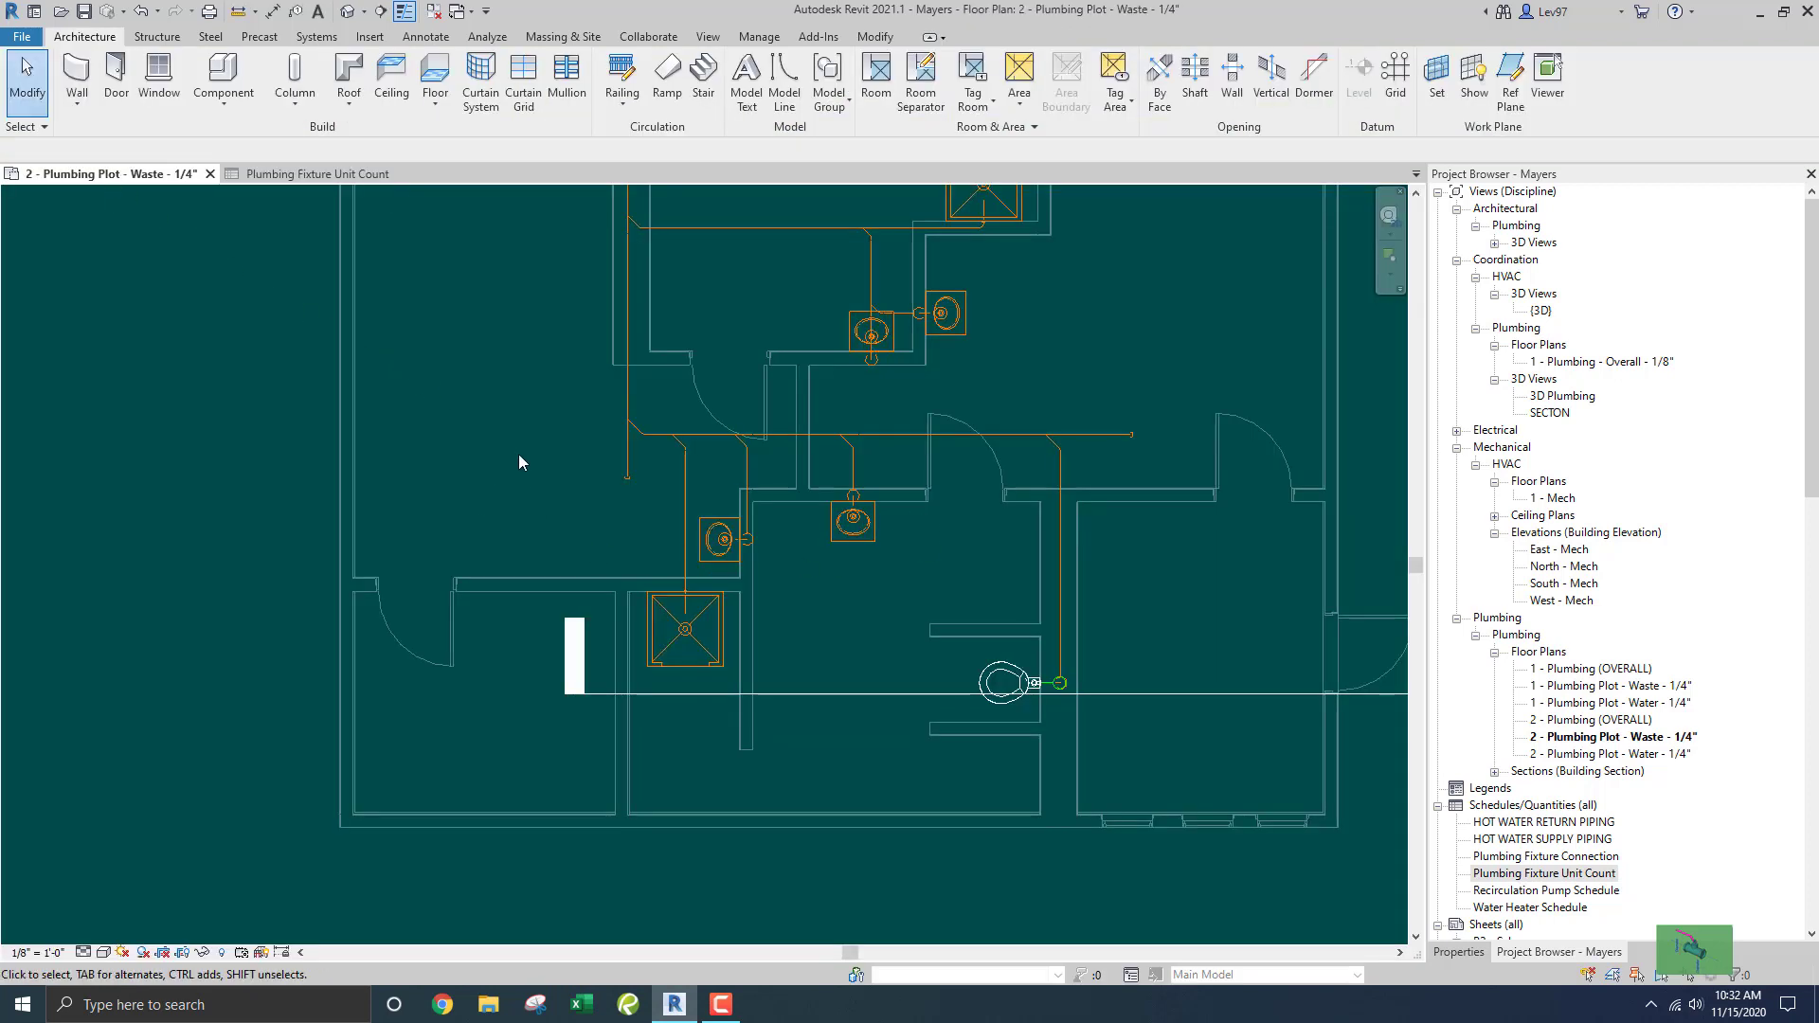
pyautogui.scroll(-2, 519, 453)
pyautogui.moveTo(523, 447); pyautogui.dragTo(571, 584, button='middle')
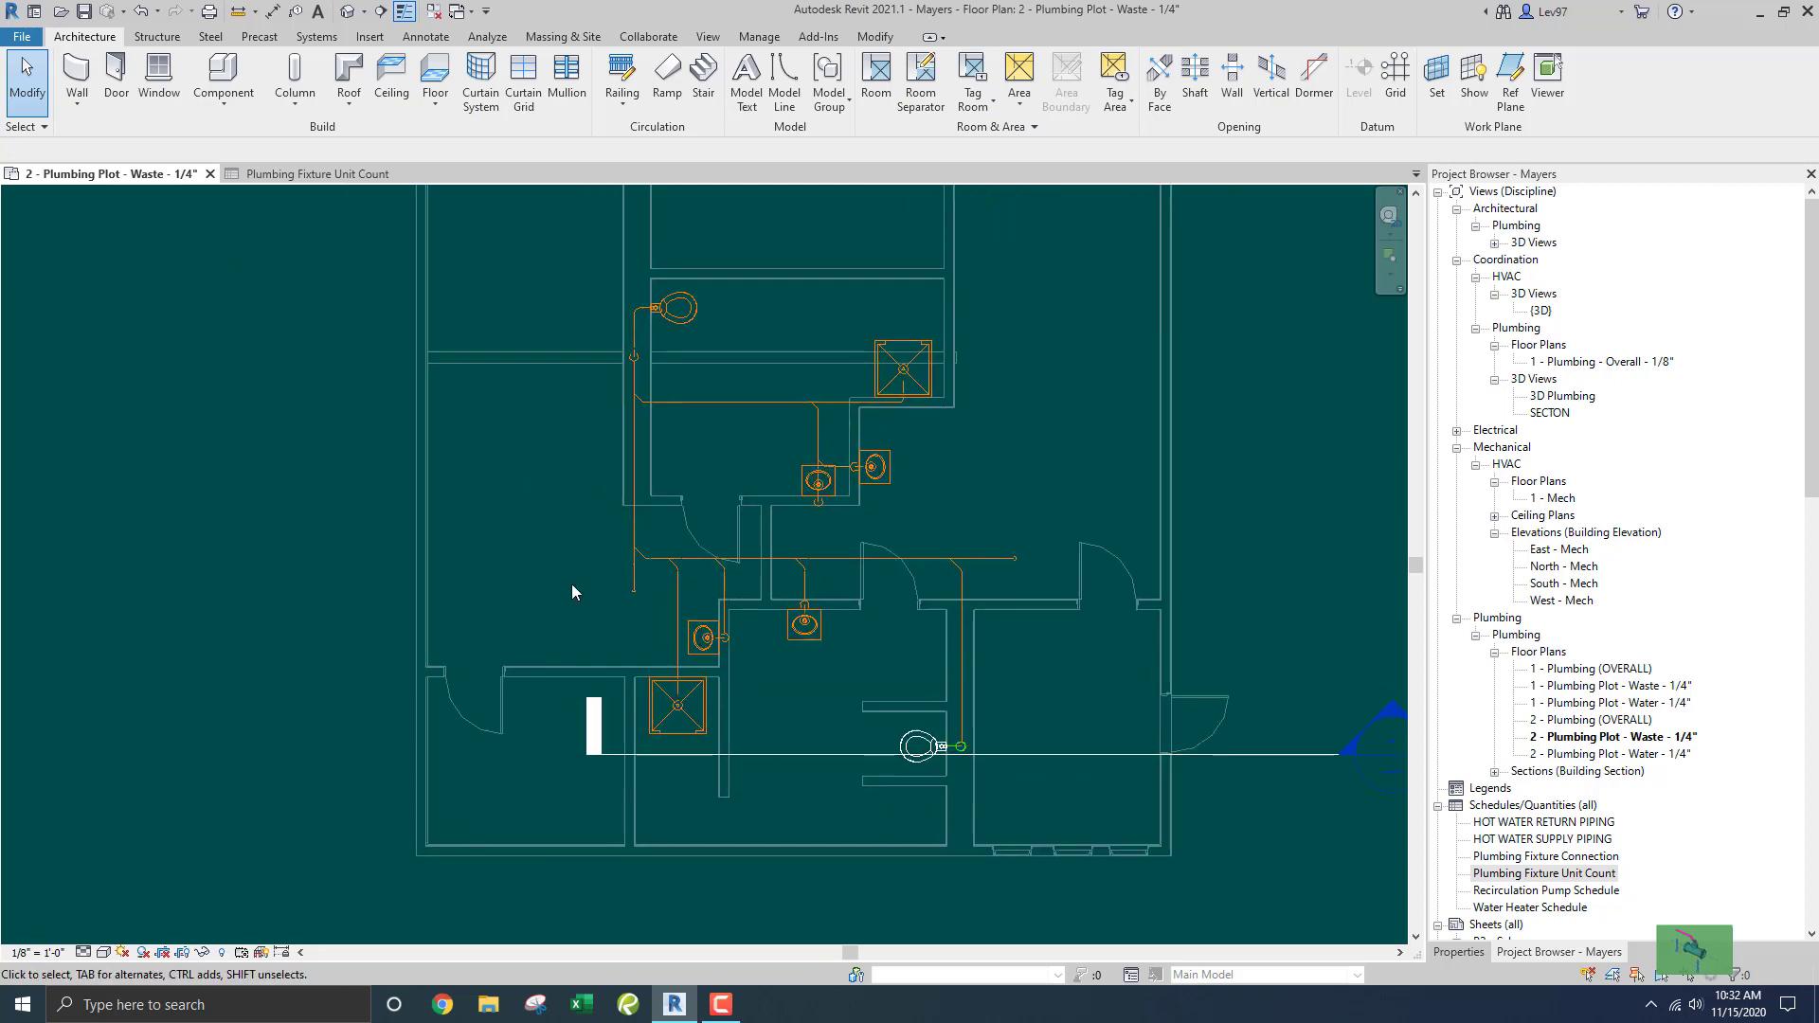
pyautogui.click(837, 755)
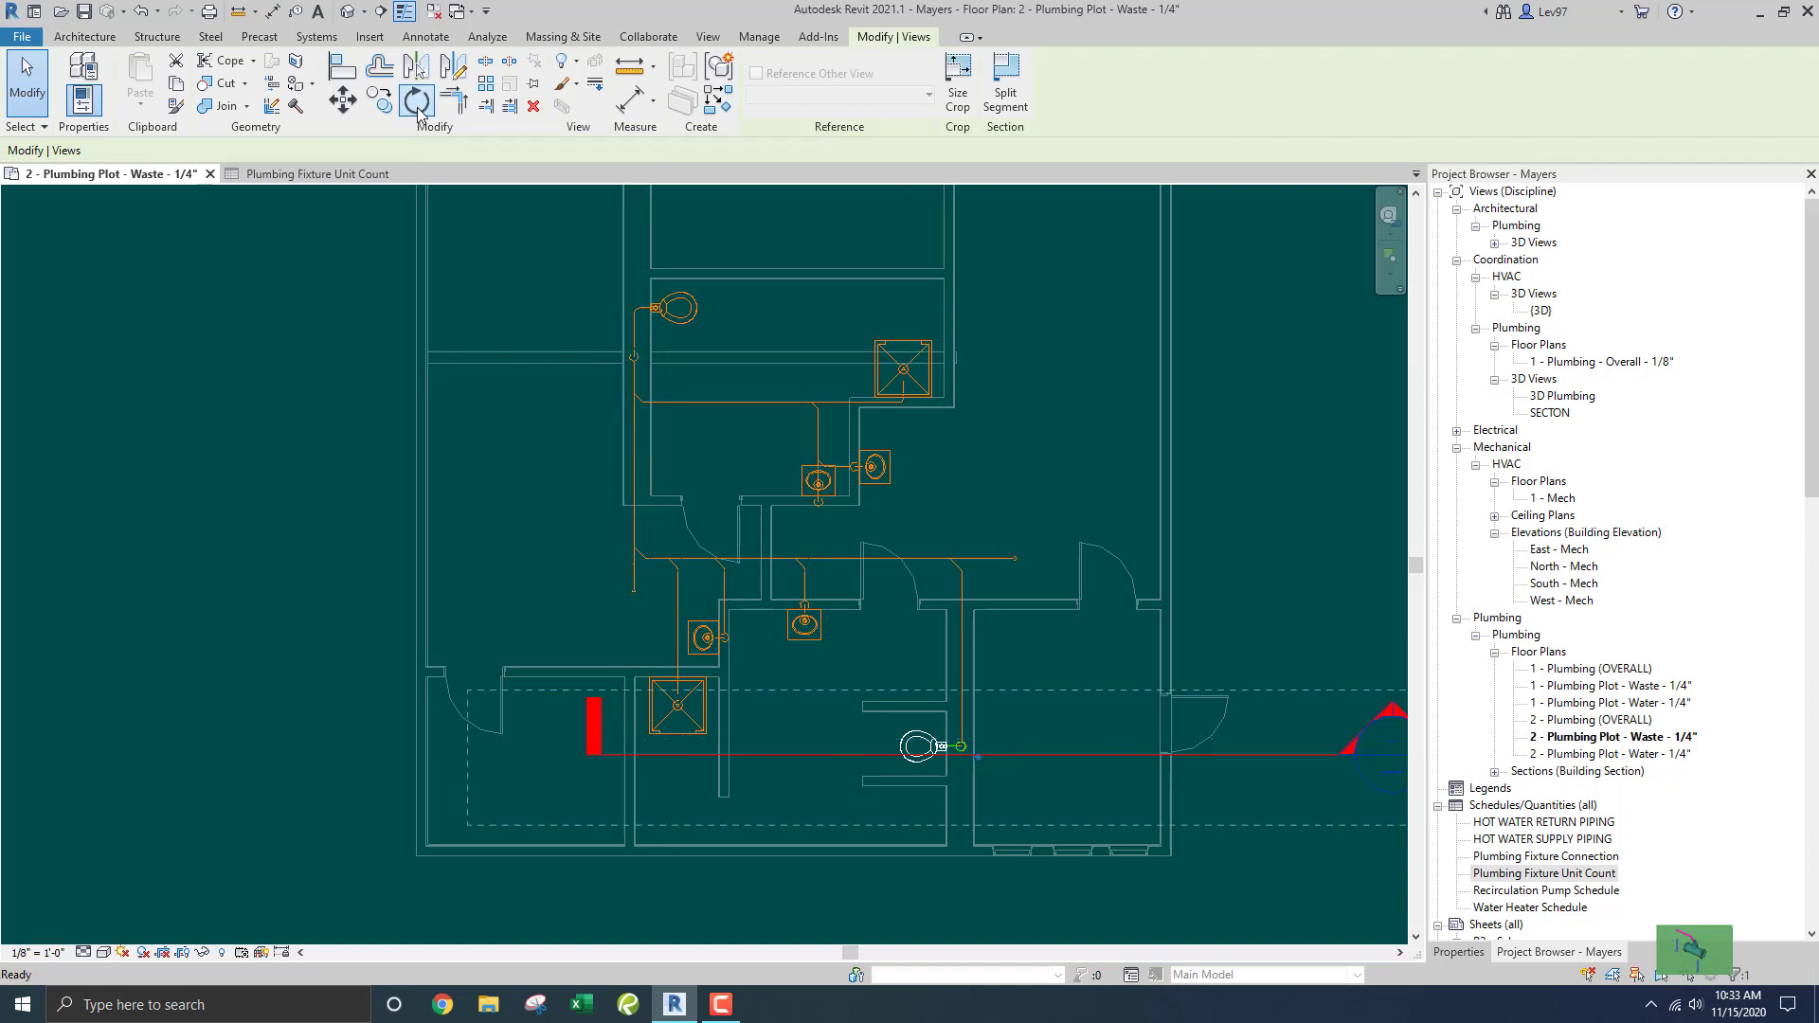
pyautogui.click(416, 102)
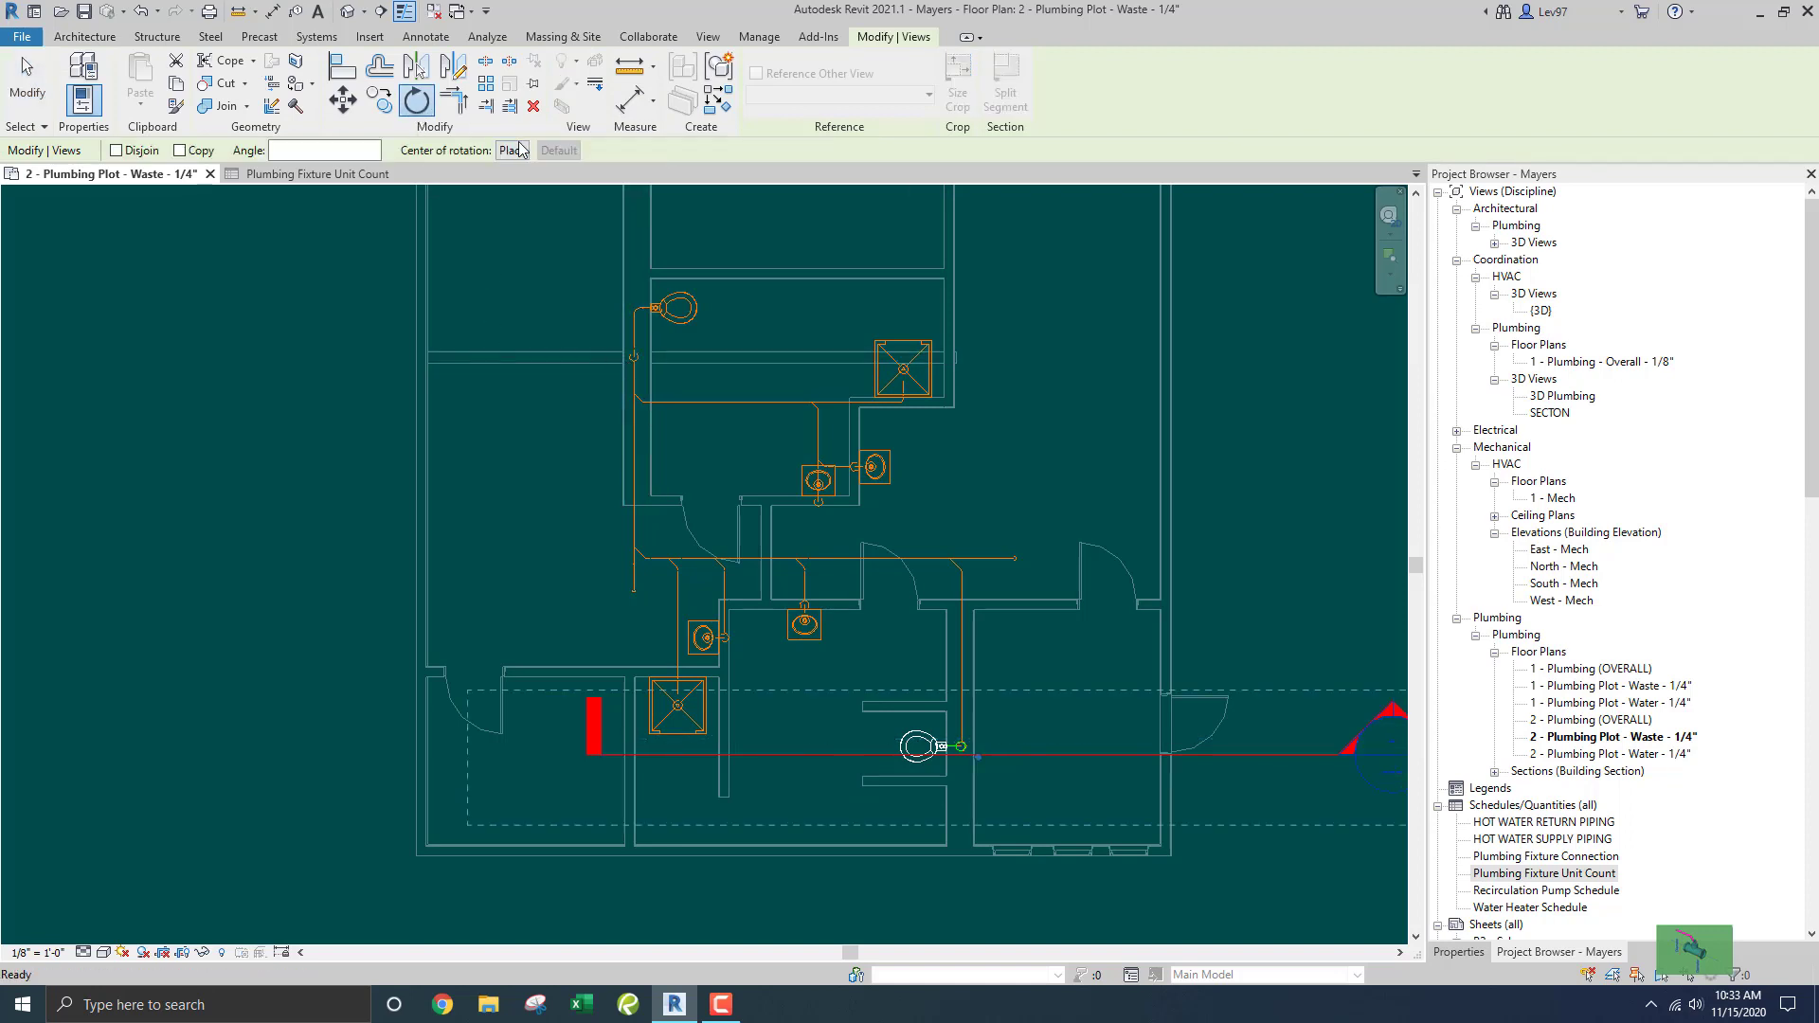
pyautogui.click(805, 754)
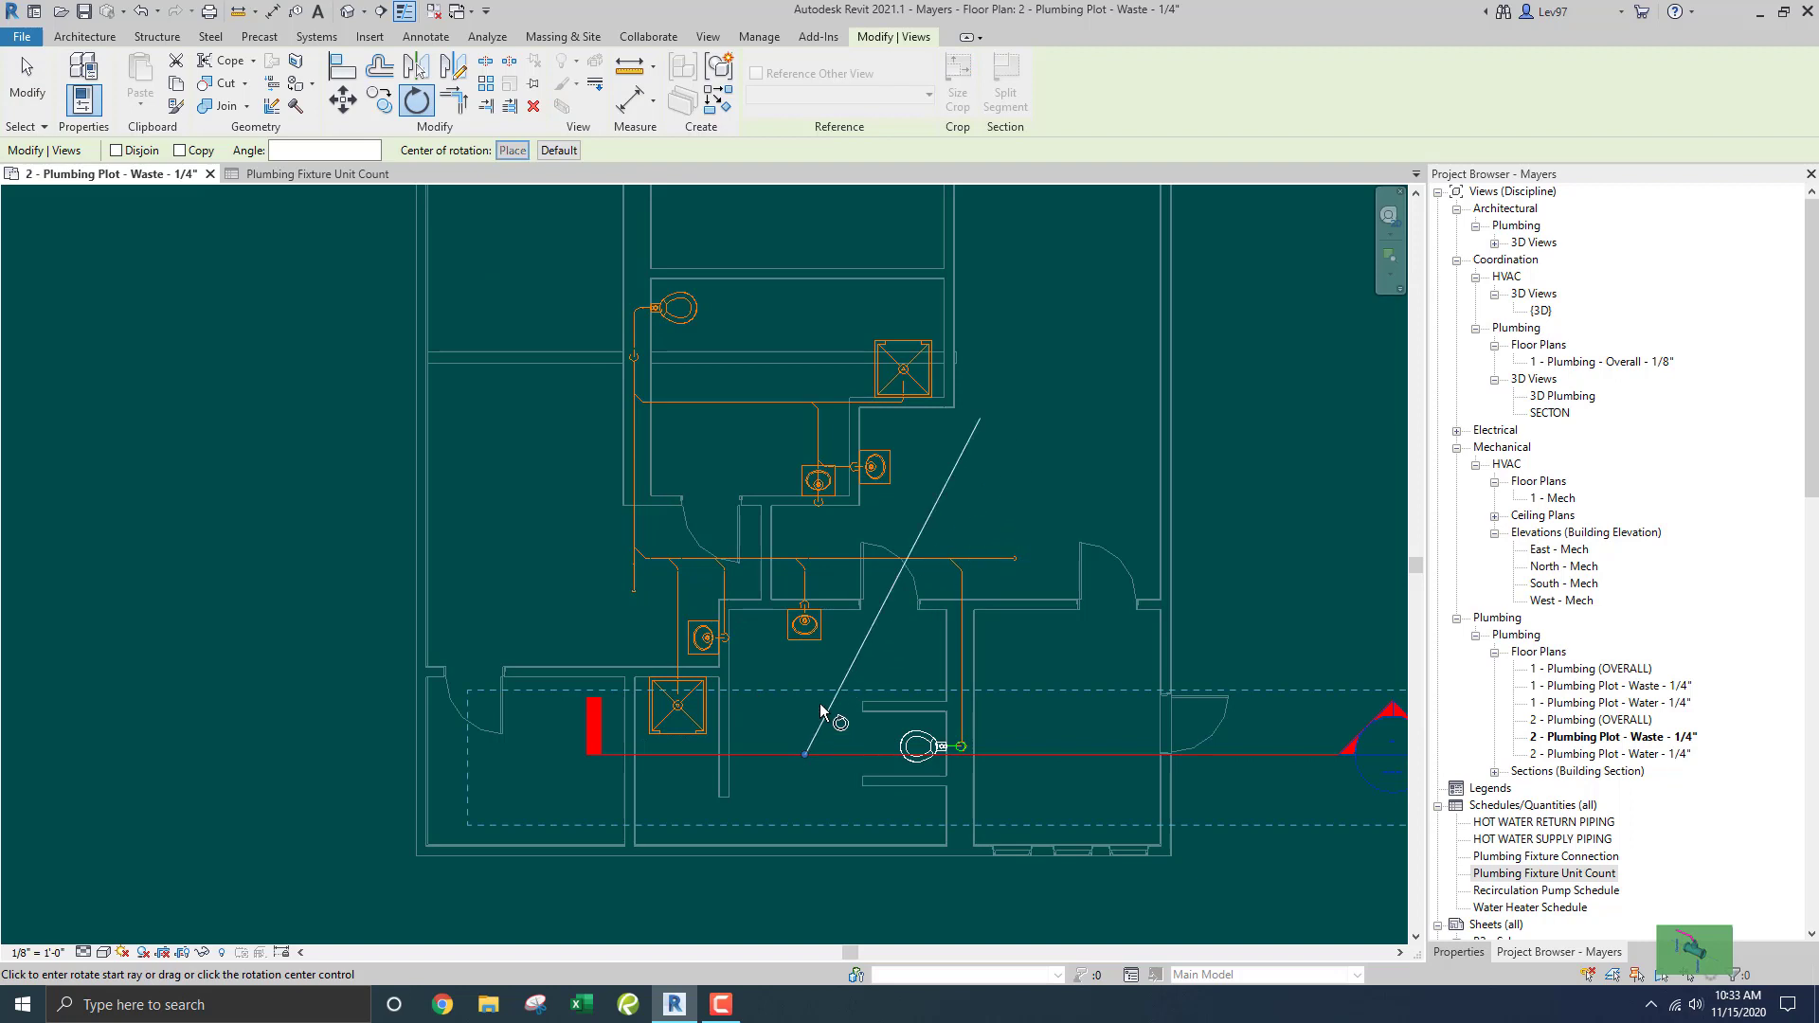
pyautogui.click(805, 529)
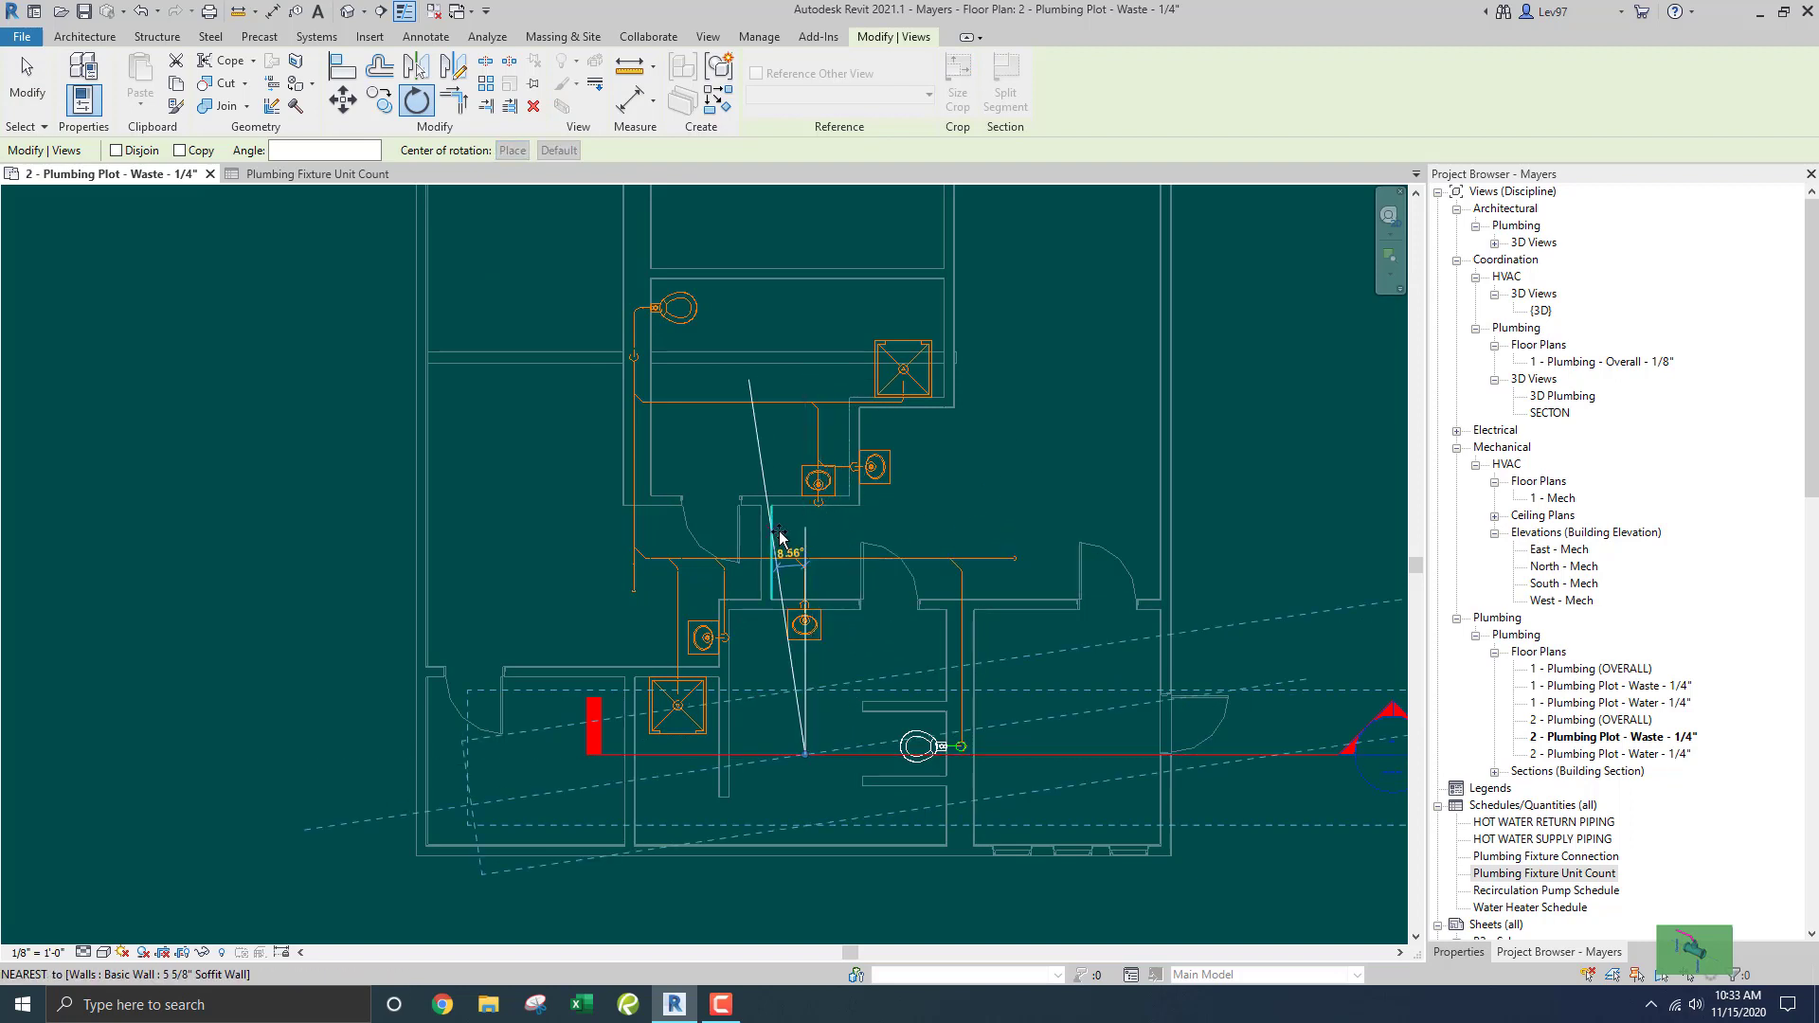
pyautogui.write('90')
pyautogui.press('Return')
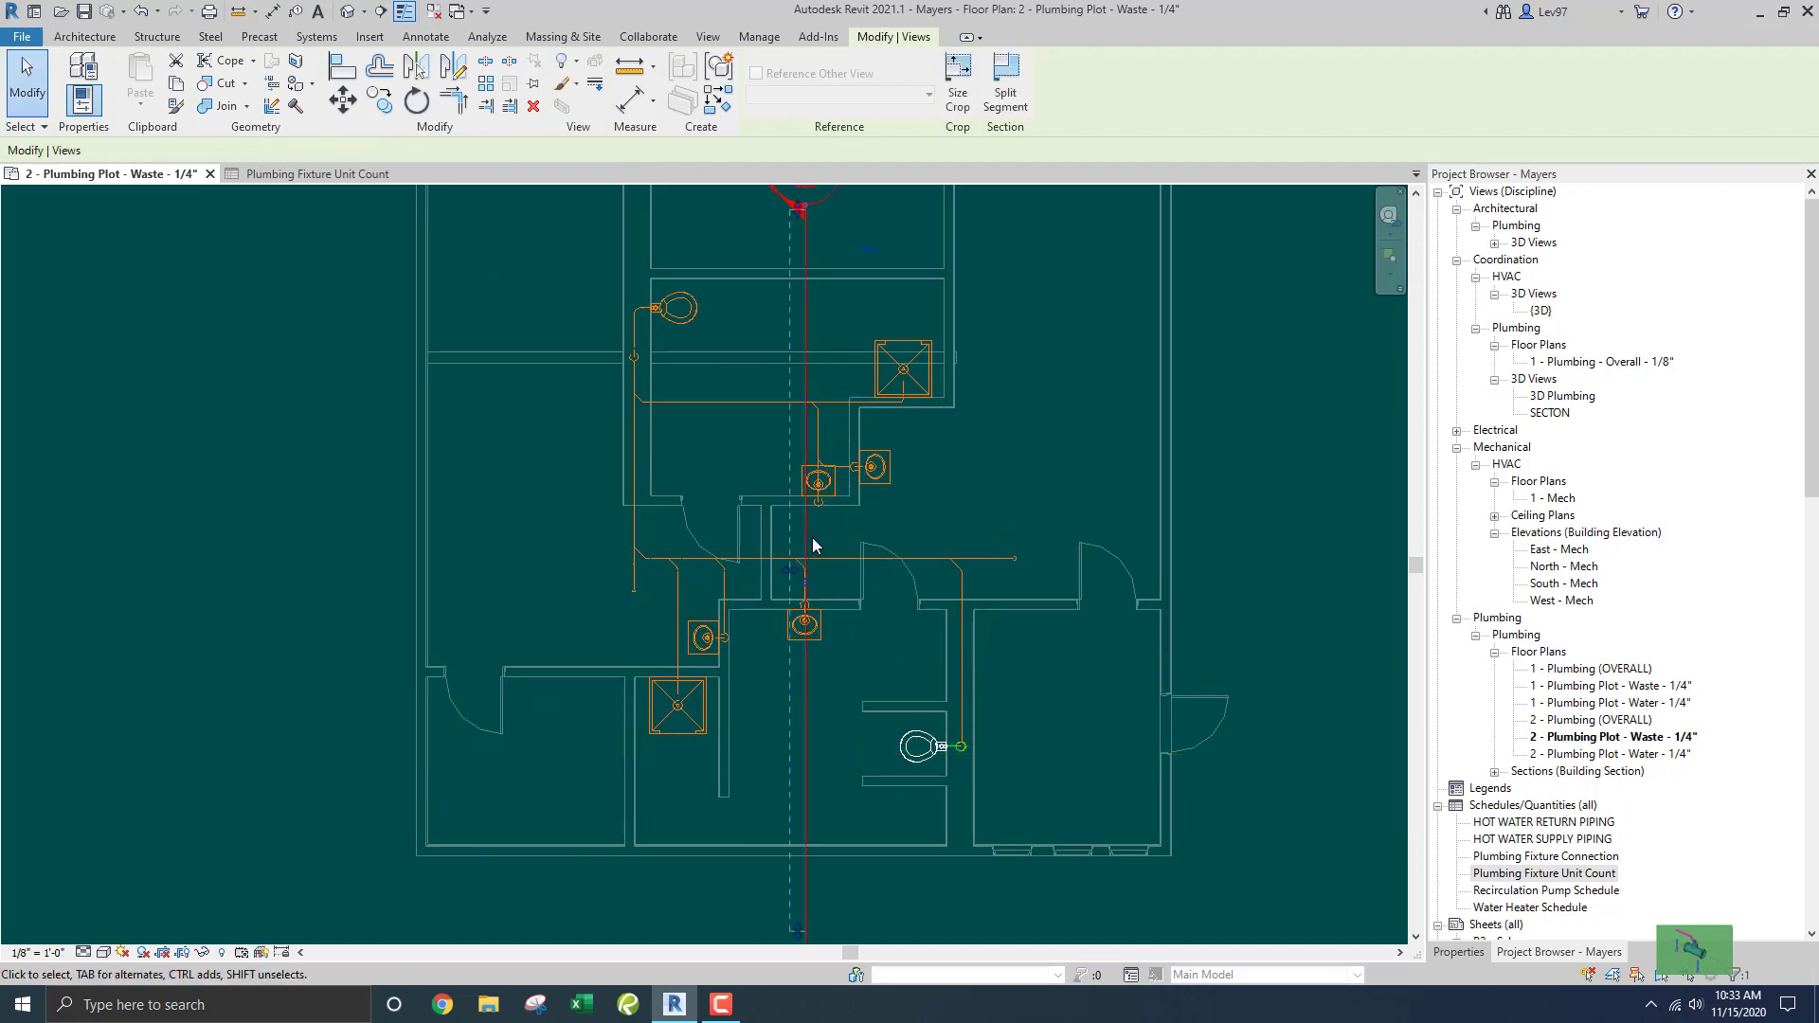
# Move the section line beside the vertical waste run near the upper water closet and open its section view.
pyautogui.moveTo(803, 535); pyautogui.dragTo(654, 536)
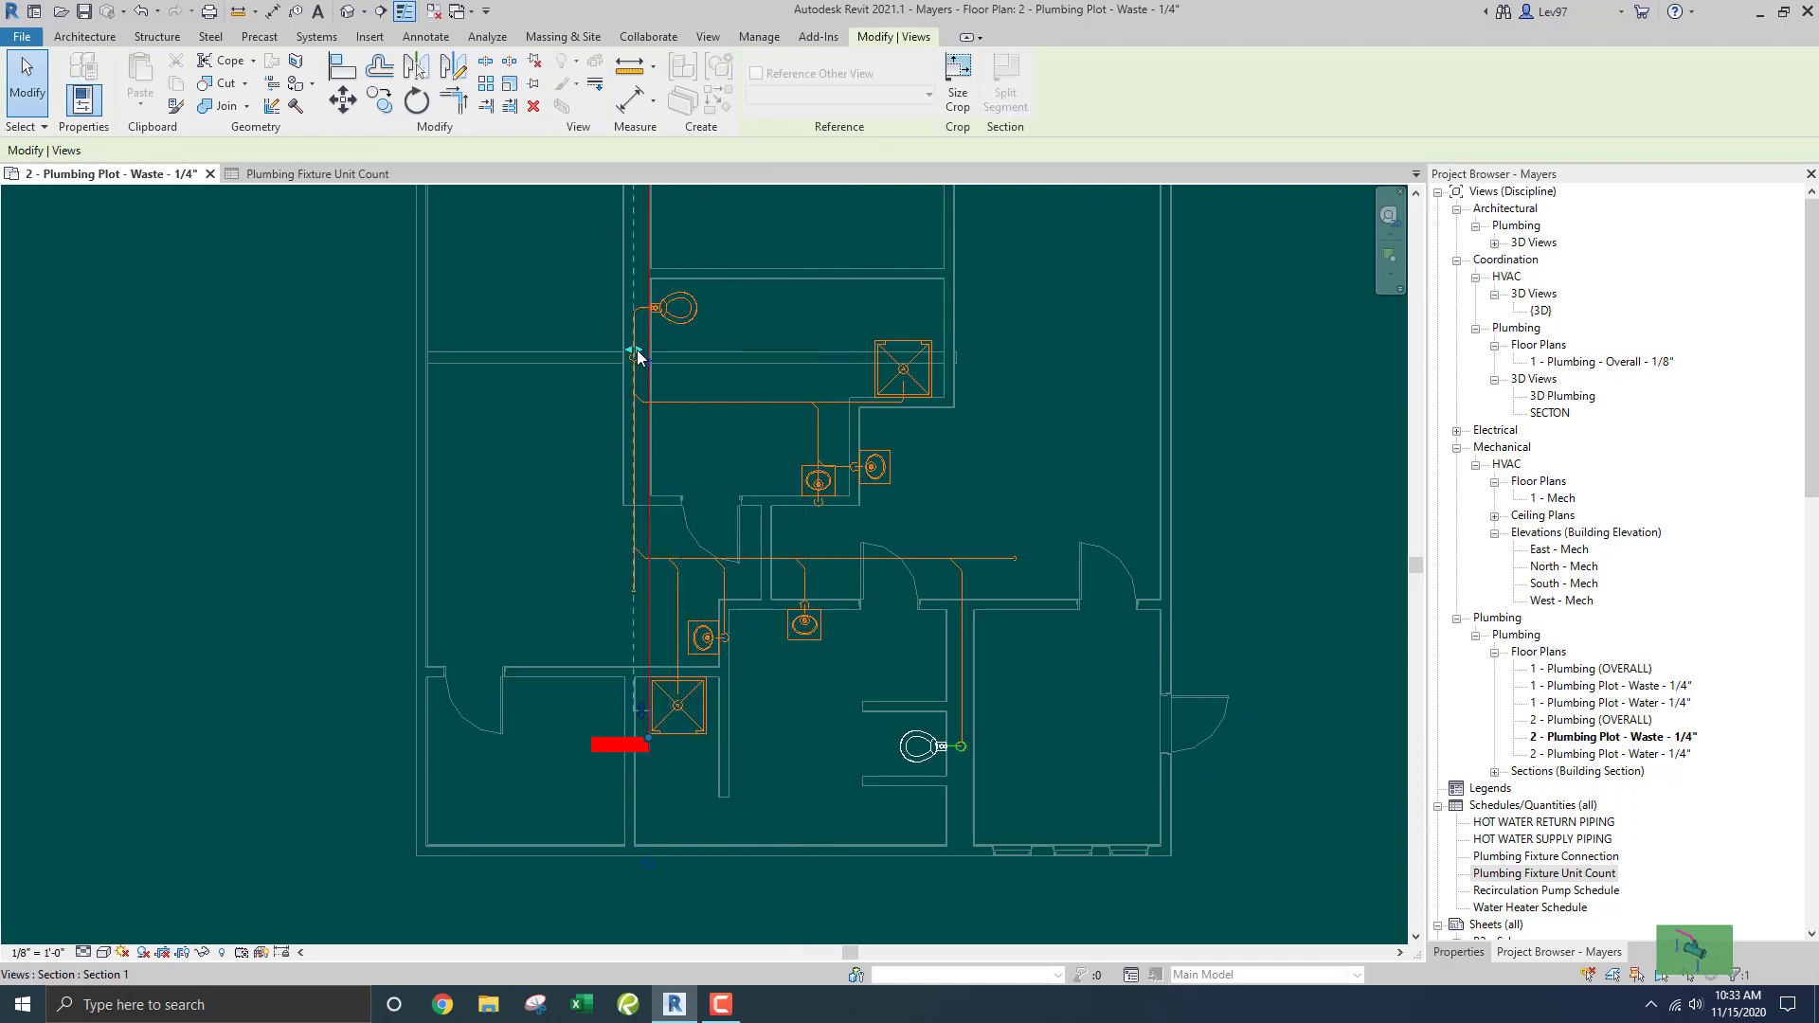
pyautogui.scroll(4, 637, 355)
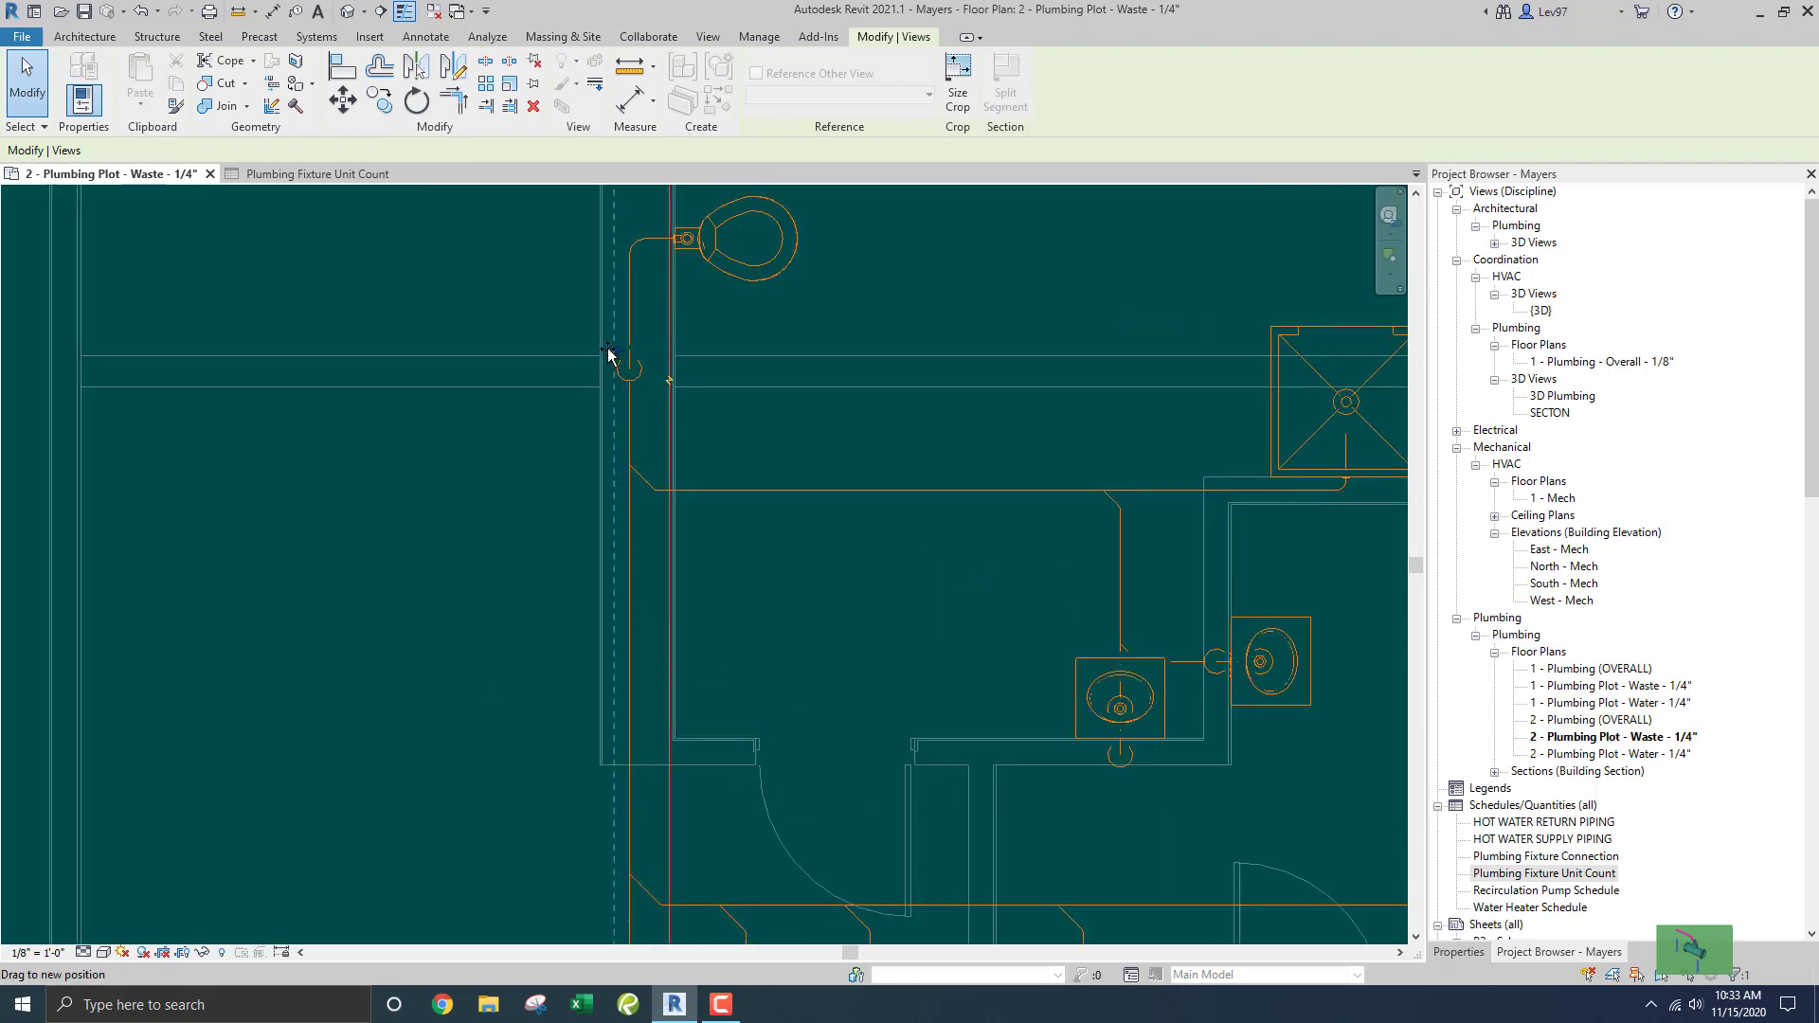
pyautogui.rightClick(668, 213)
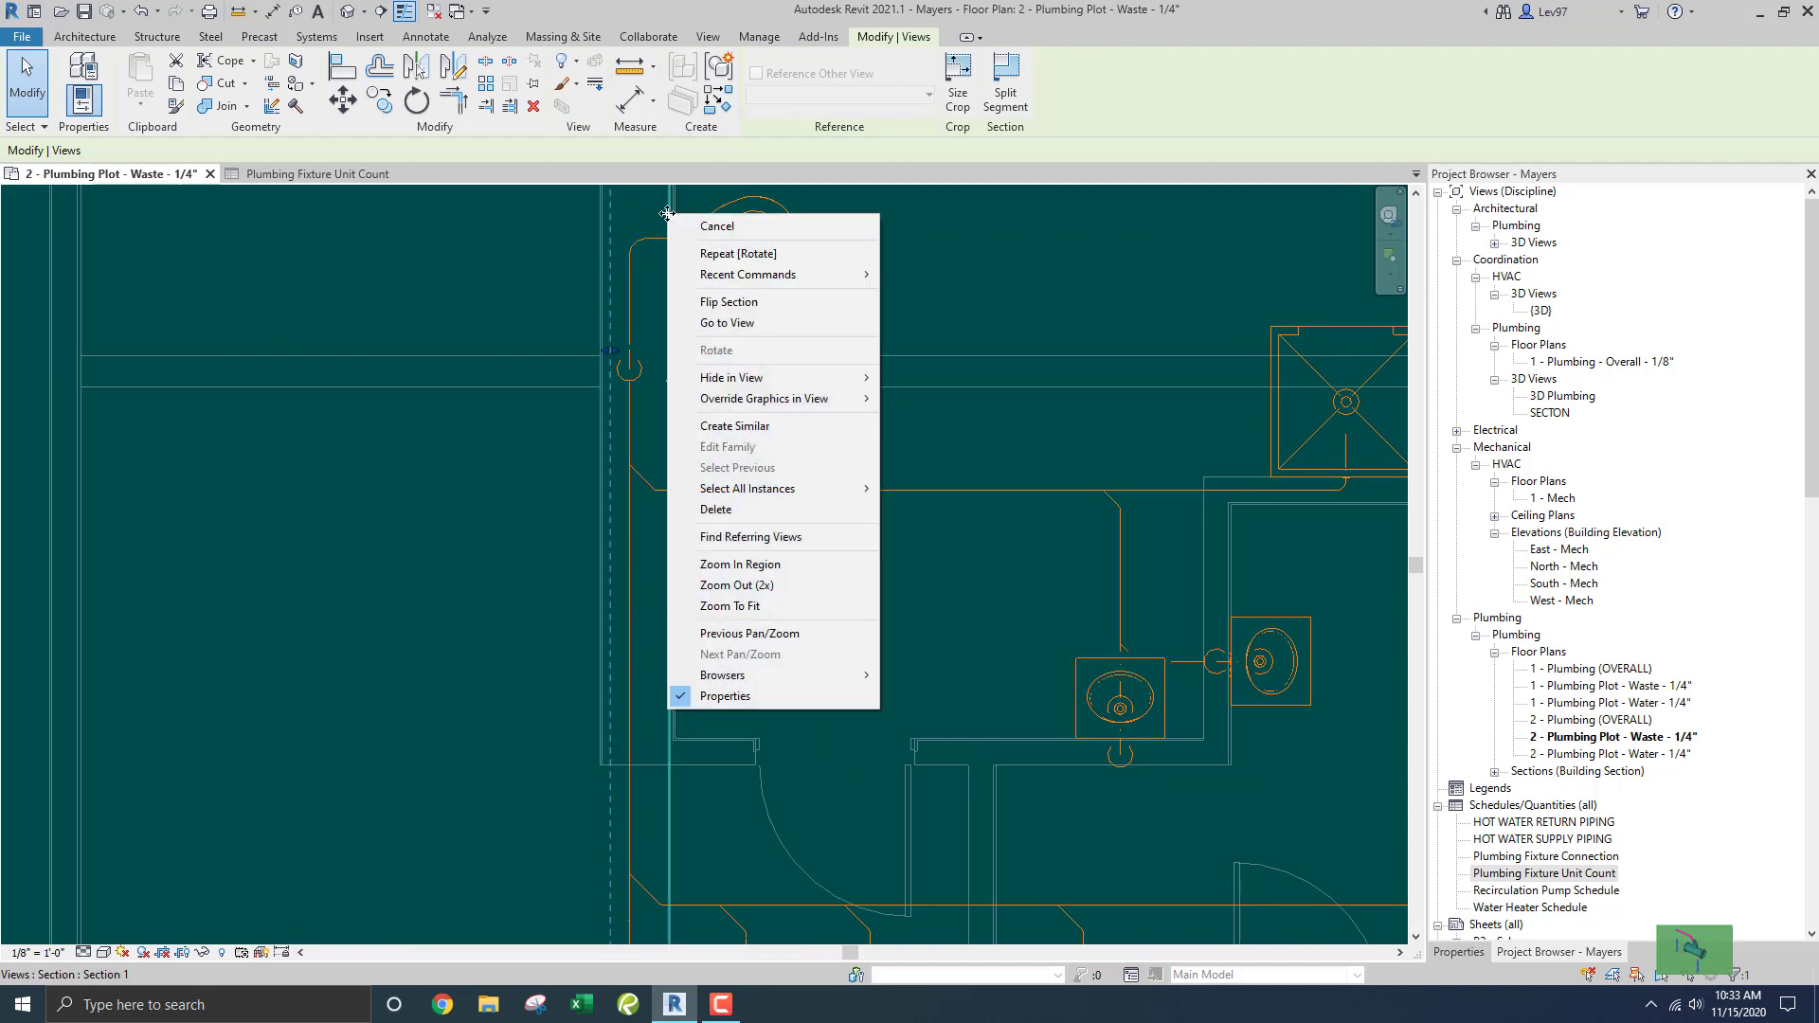
pyautogui.click(722, 324)
# Select the vertical PVC drop below Level 2 in the section and examine its properties, including diameter and fixture units.
pyautogui.scroll(-2, 714, 603)
pyautogui.scroll(5, 788, 474)
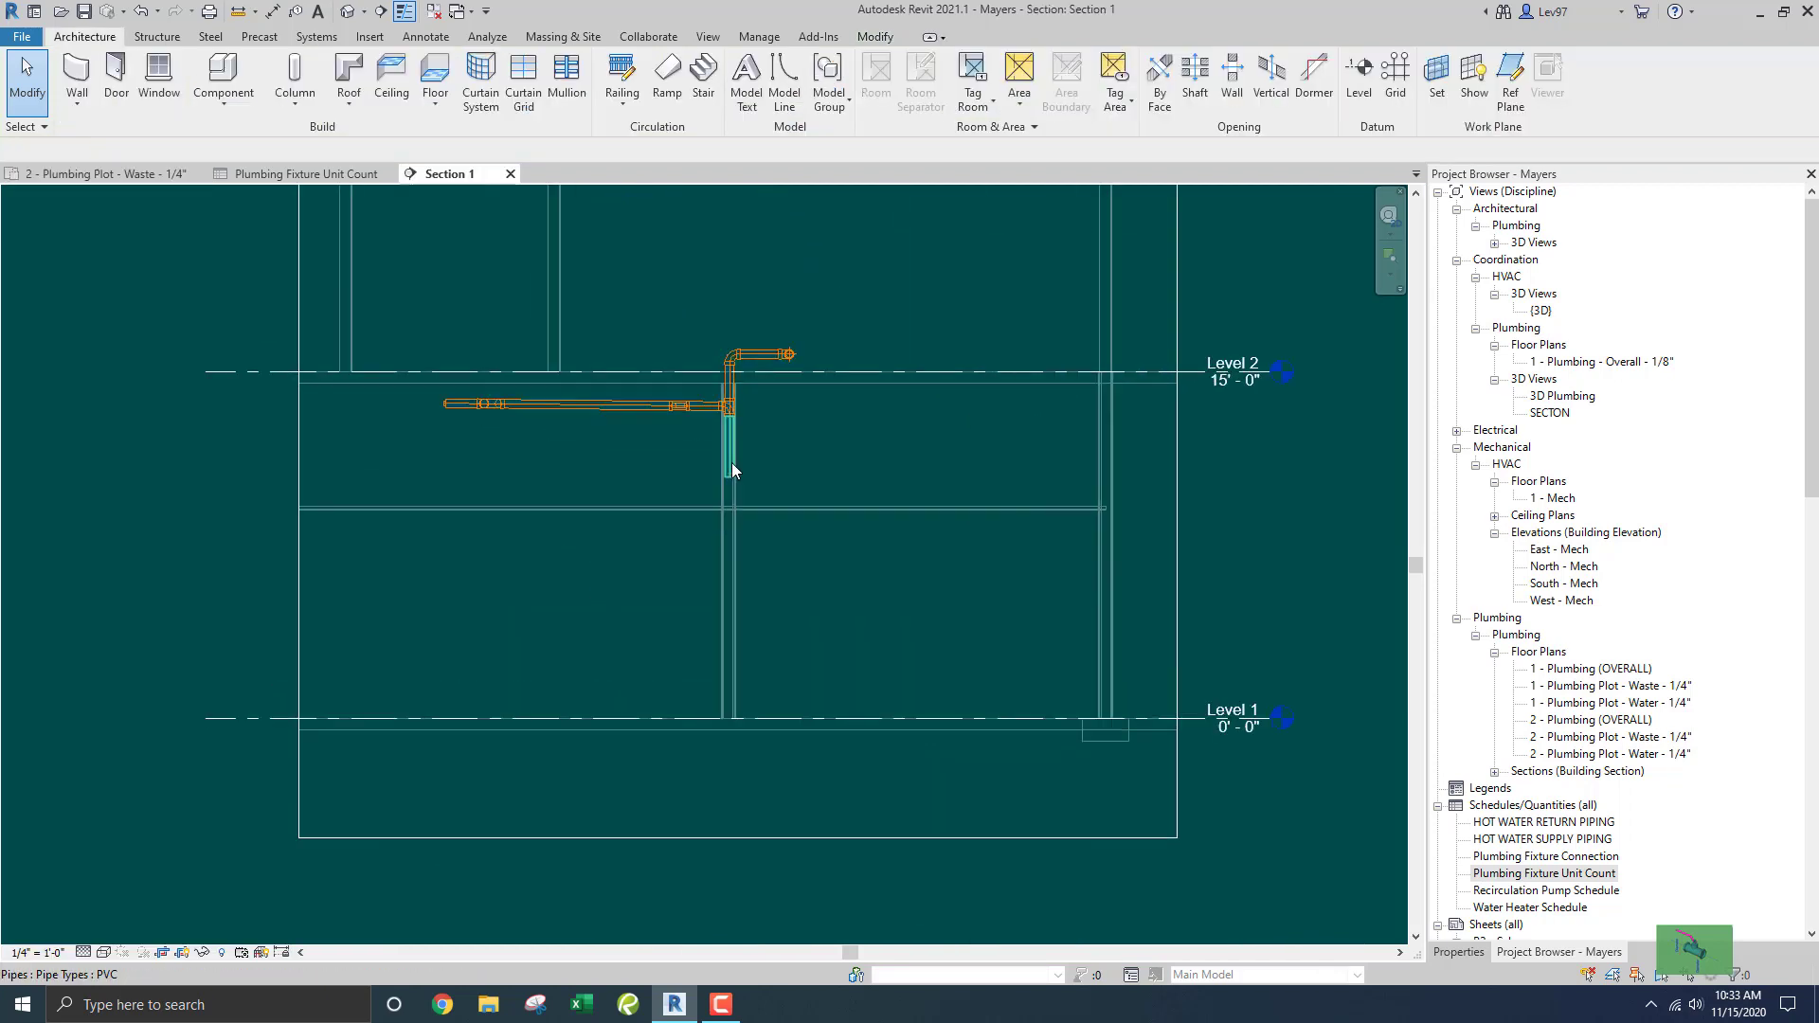
pyautogui.scroll(5, 731, 469)
pyautogui.click(737, 487)
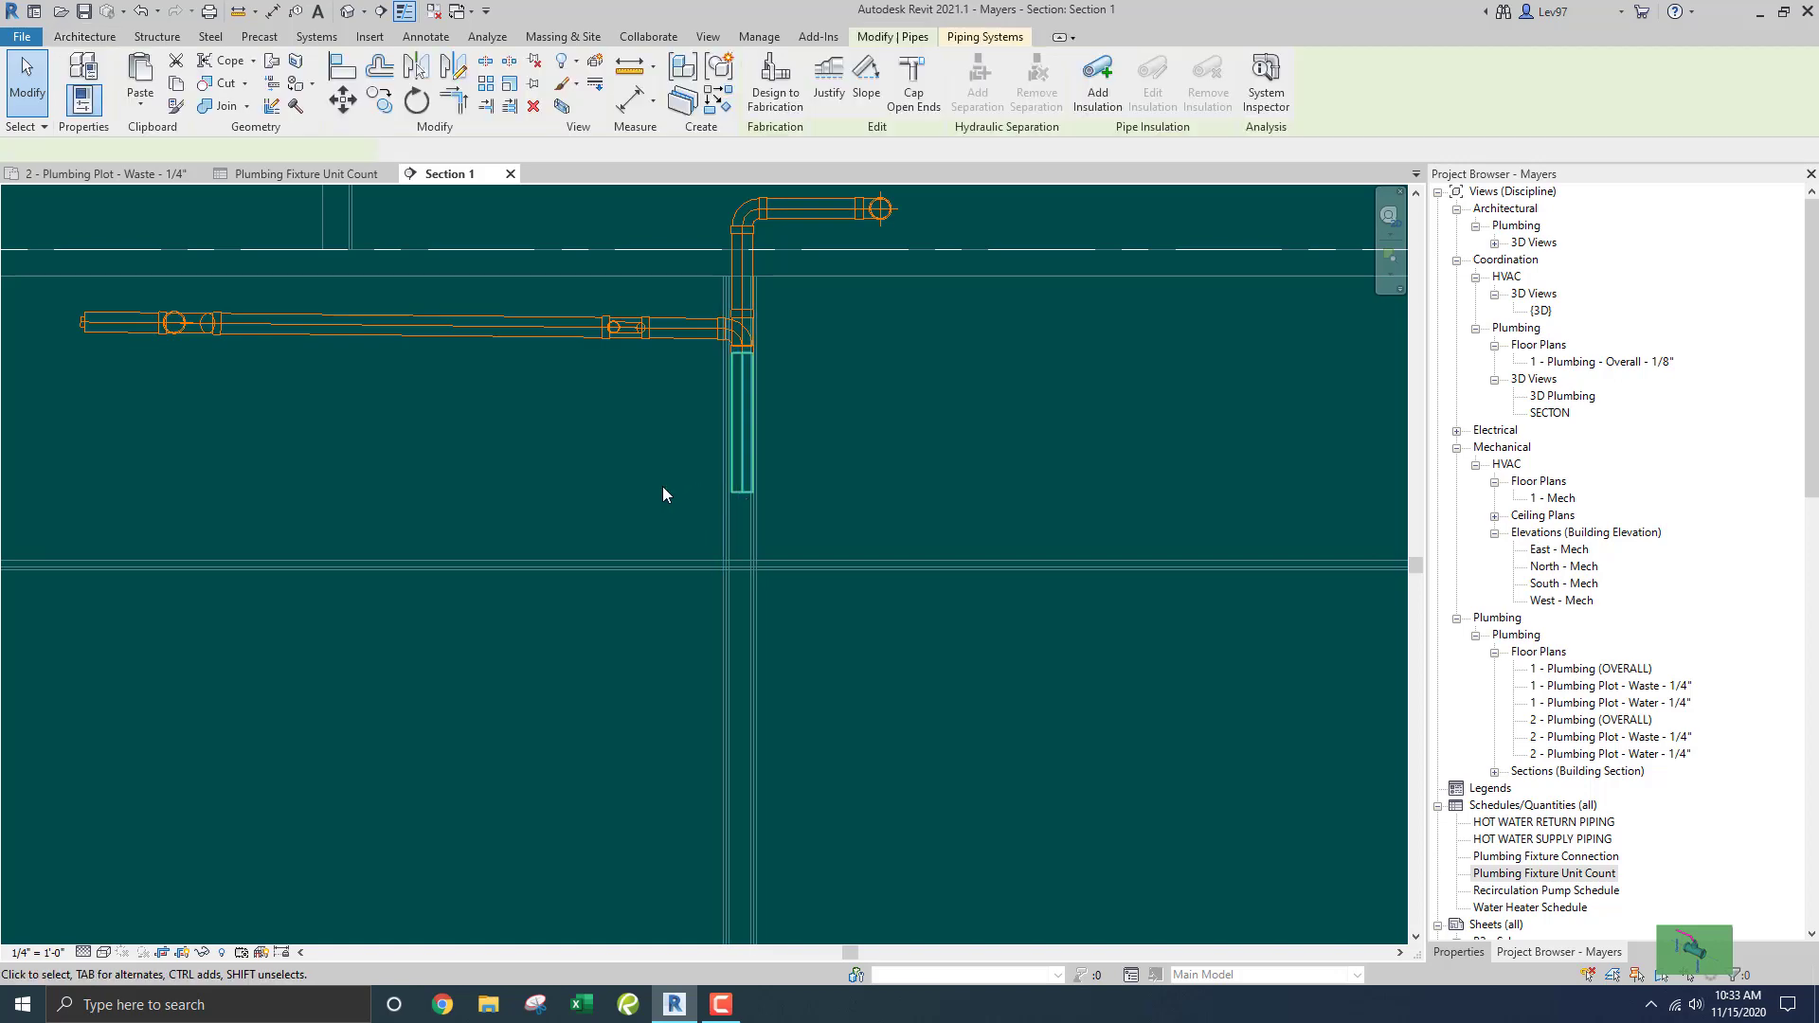
pyautogui.click(1463, 952)
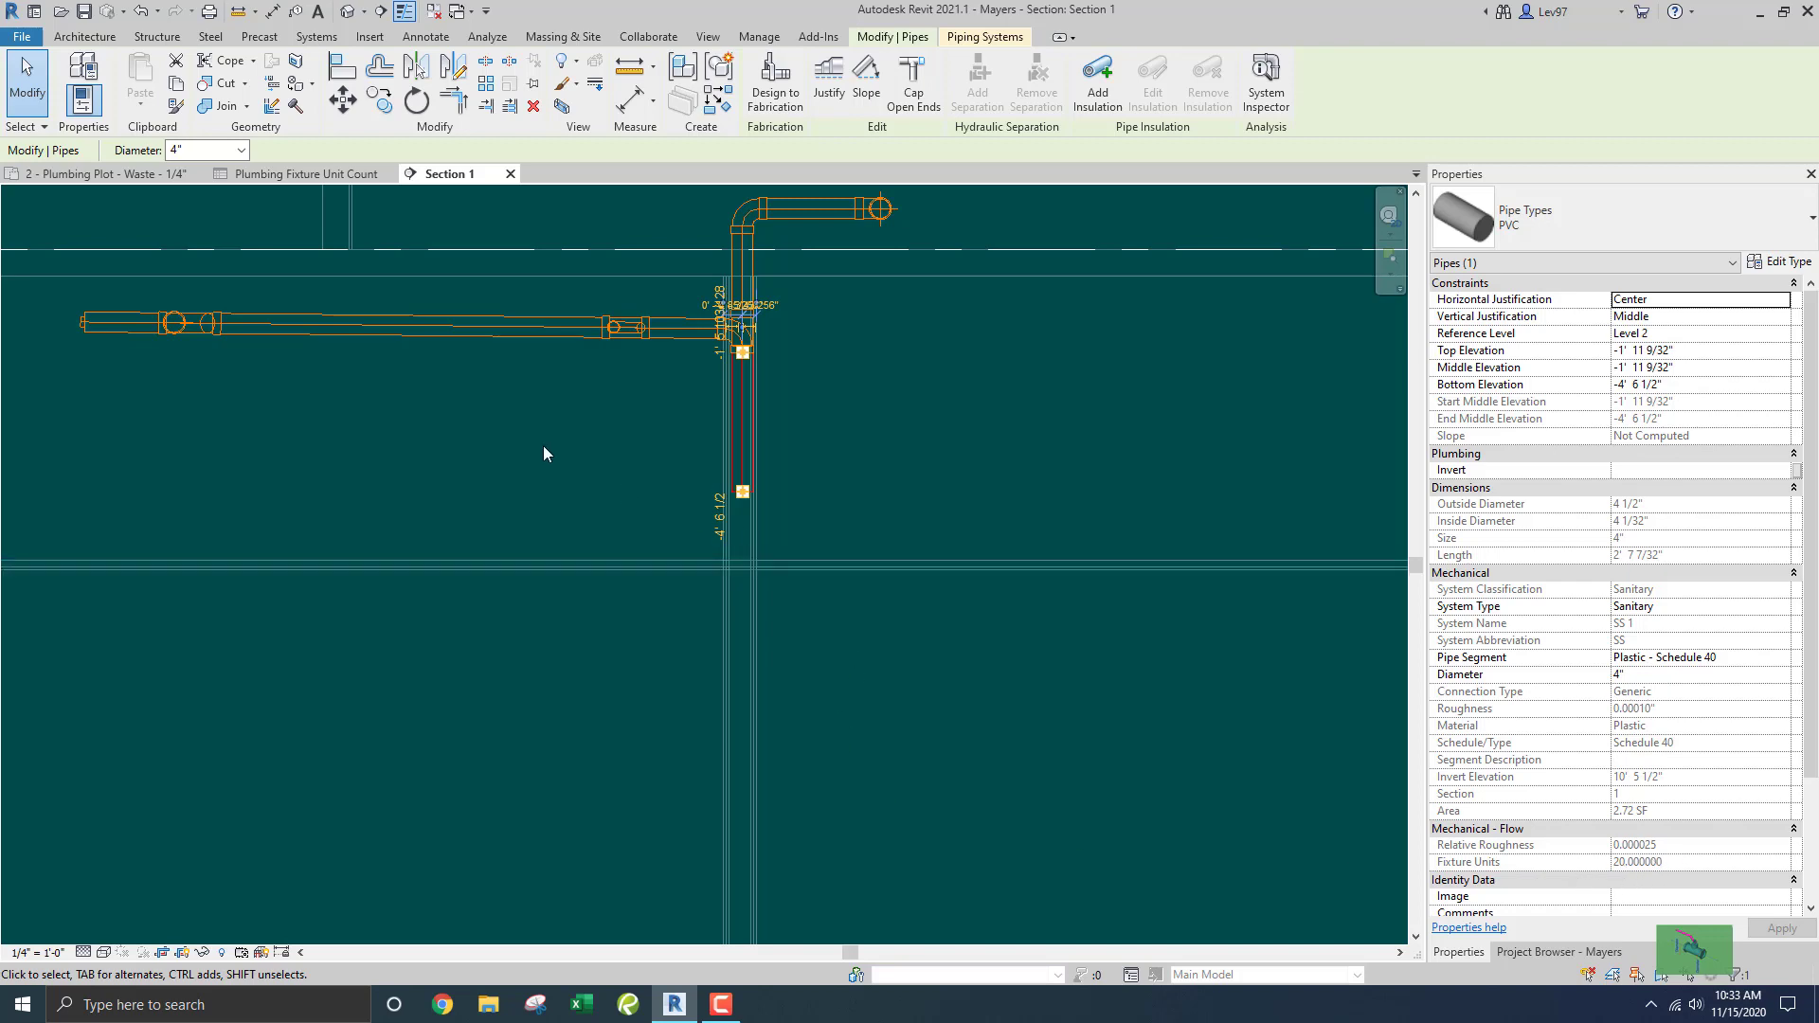
# Check the Plumbing Fixture Unit Count schedule again, close it, and return to the Level 2 waste floor plan.
pyautogui.click(260, 176)
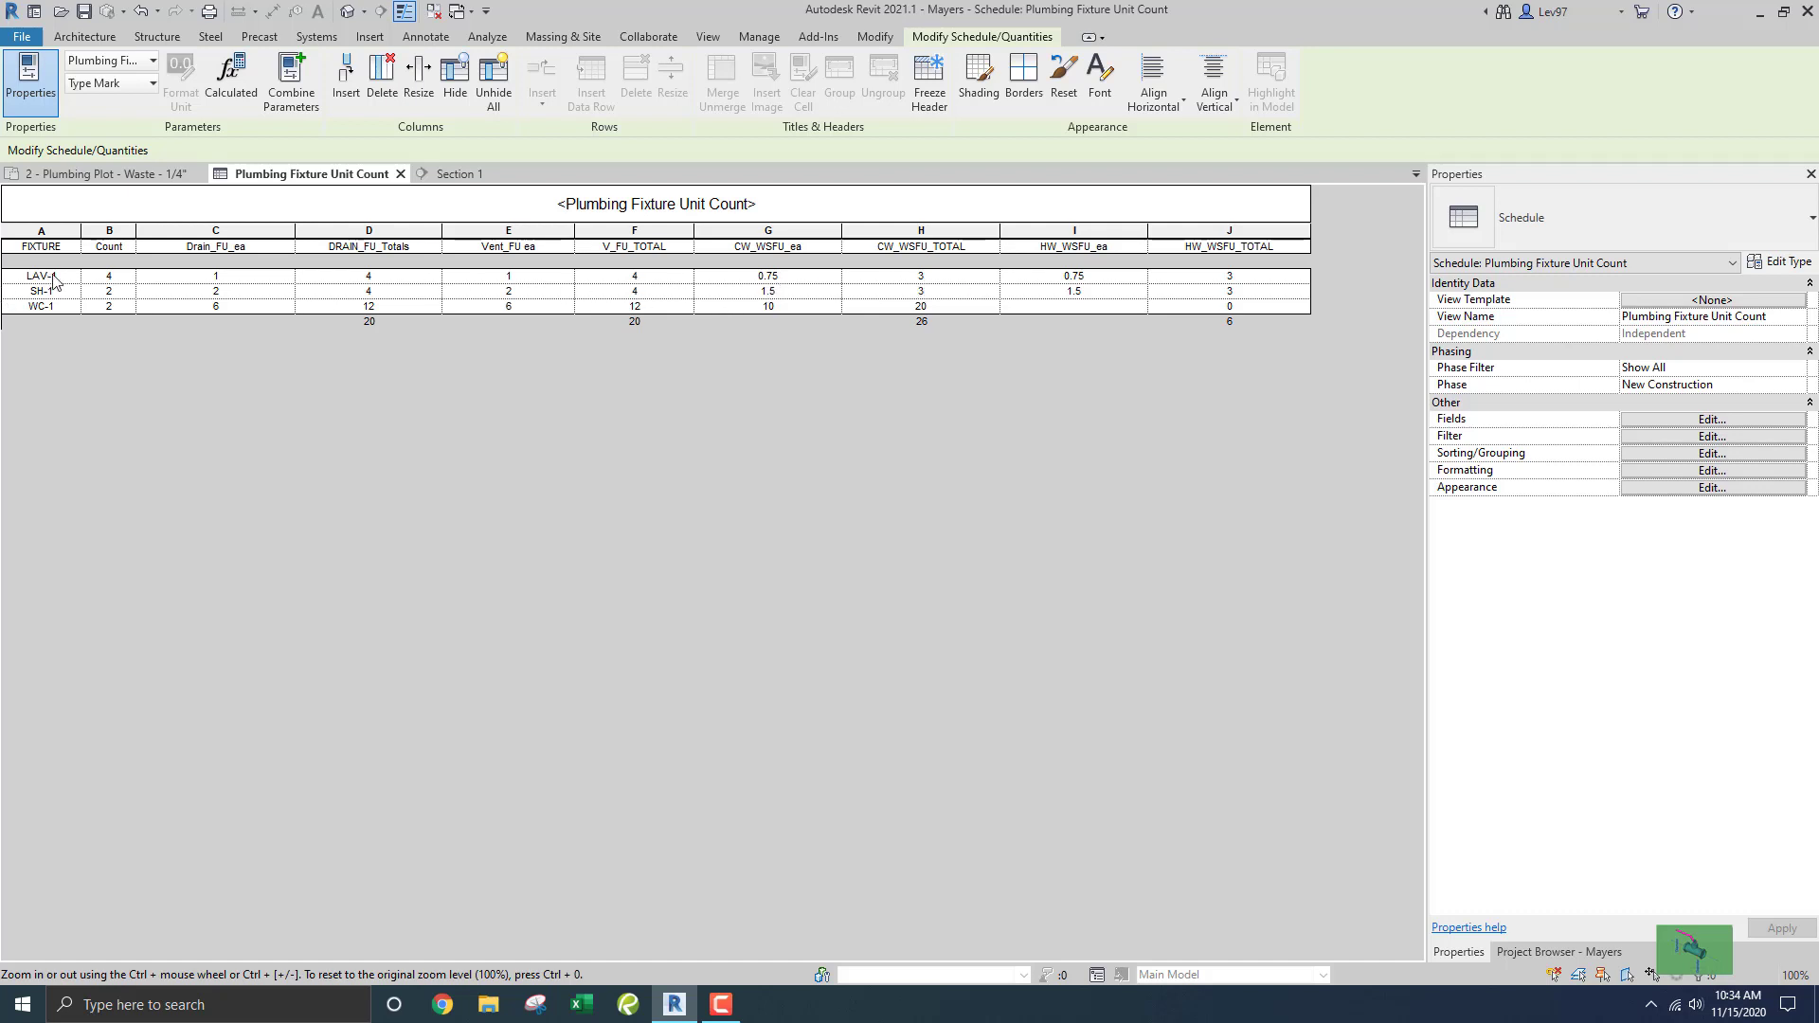
pyautogui.click(400, 174)
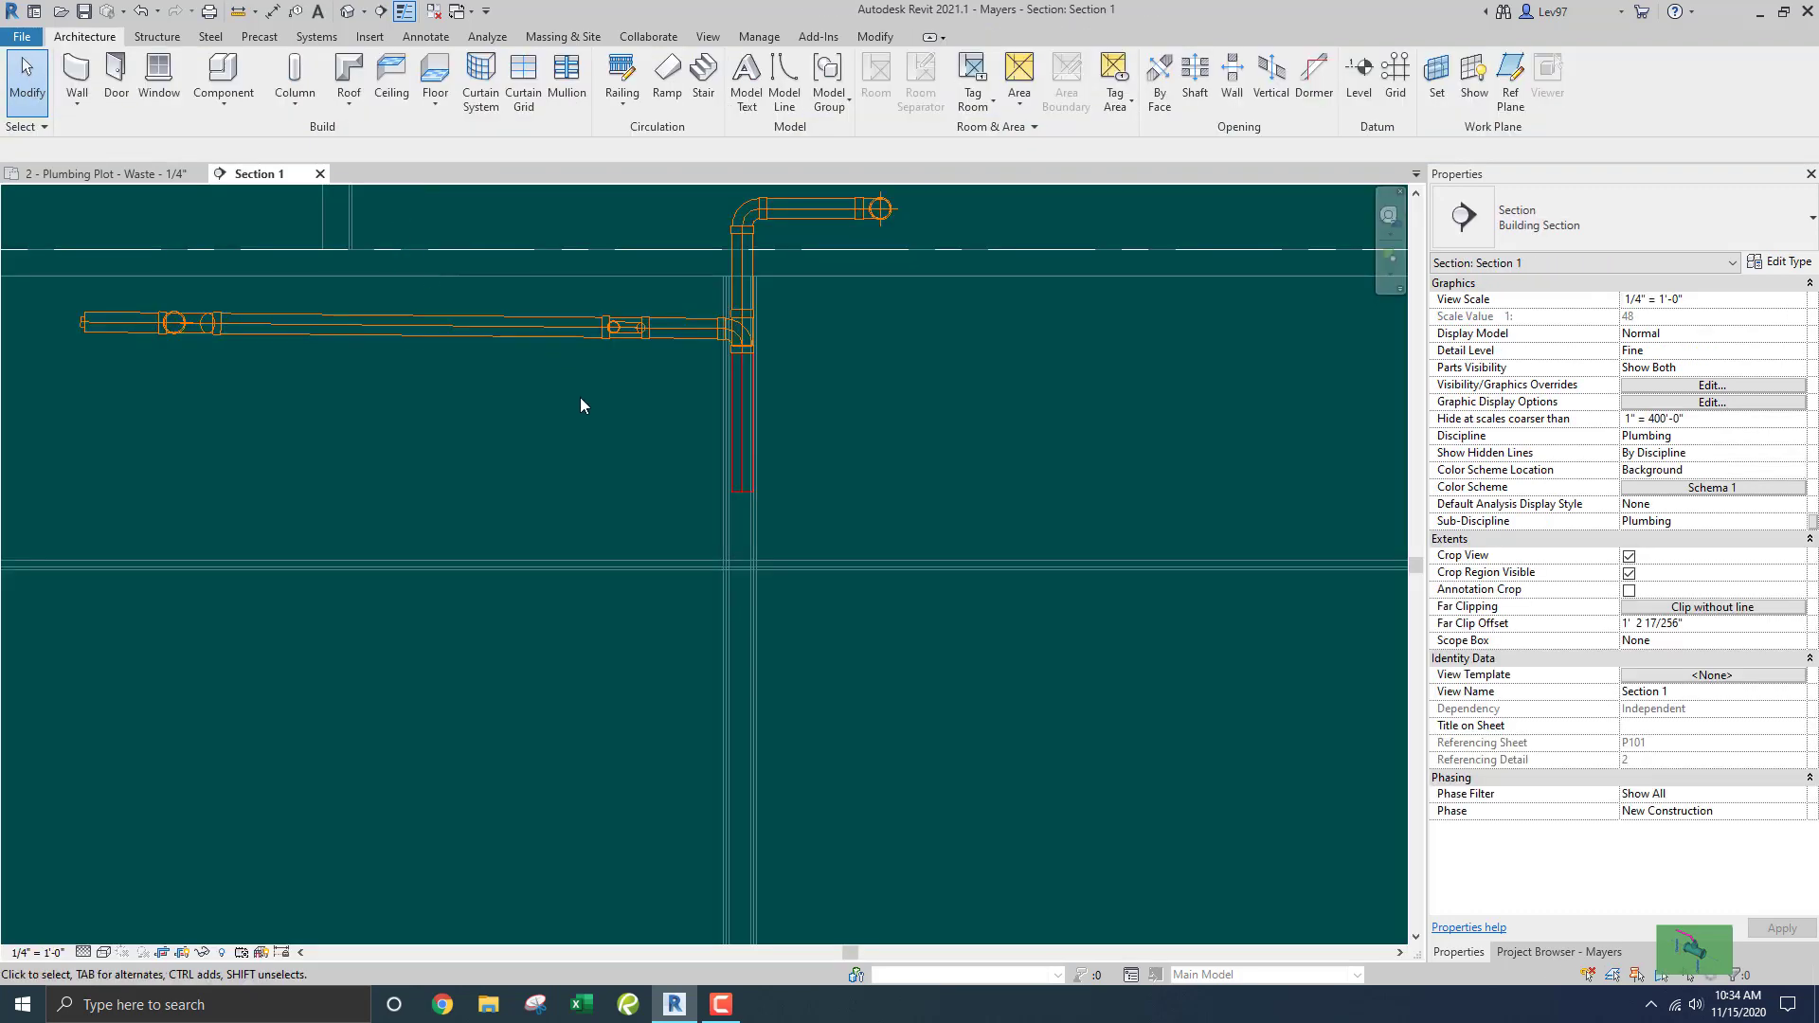
pyautogui.click(147, 174)
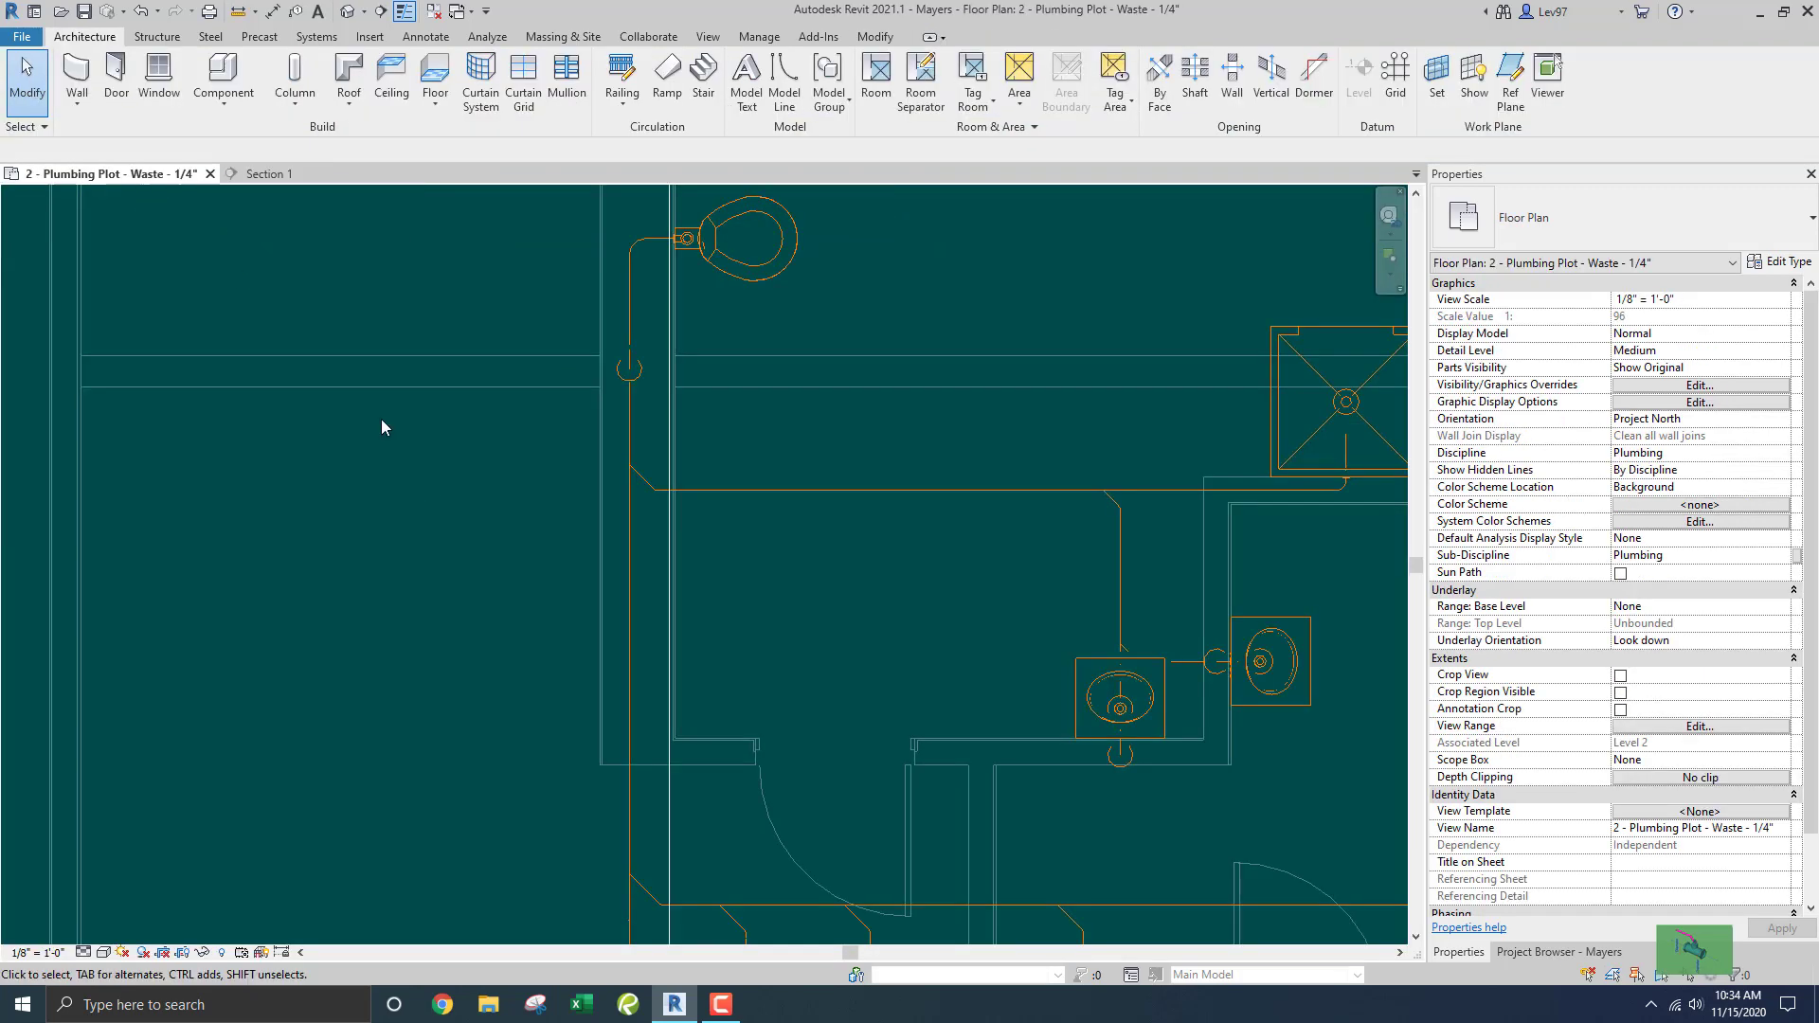
# Place a 3/32" Arial text note with a one-segment leader pointing at the green vent riser behind the lower water closet.
pyautogui.scroll(-4, 500, 496)
pyautogui.scroll(-2, 549, 518)
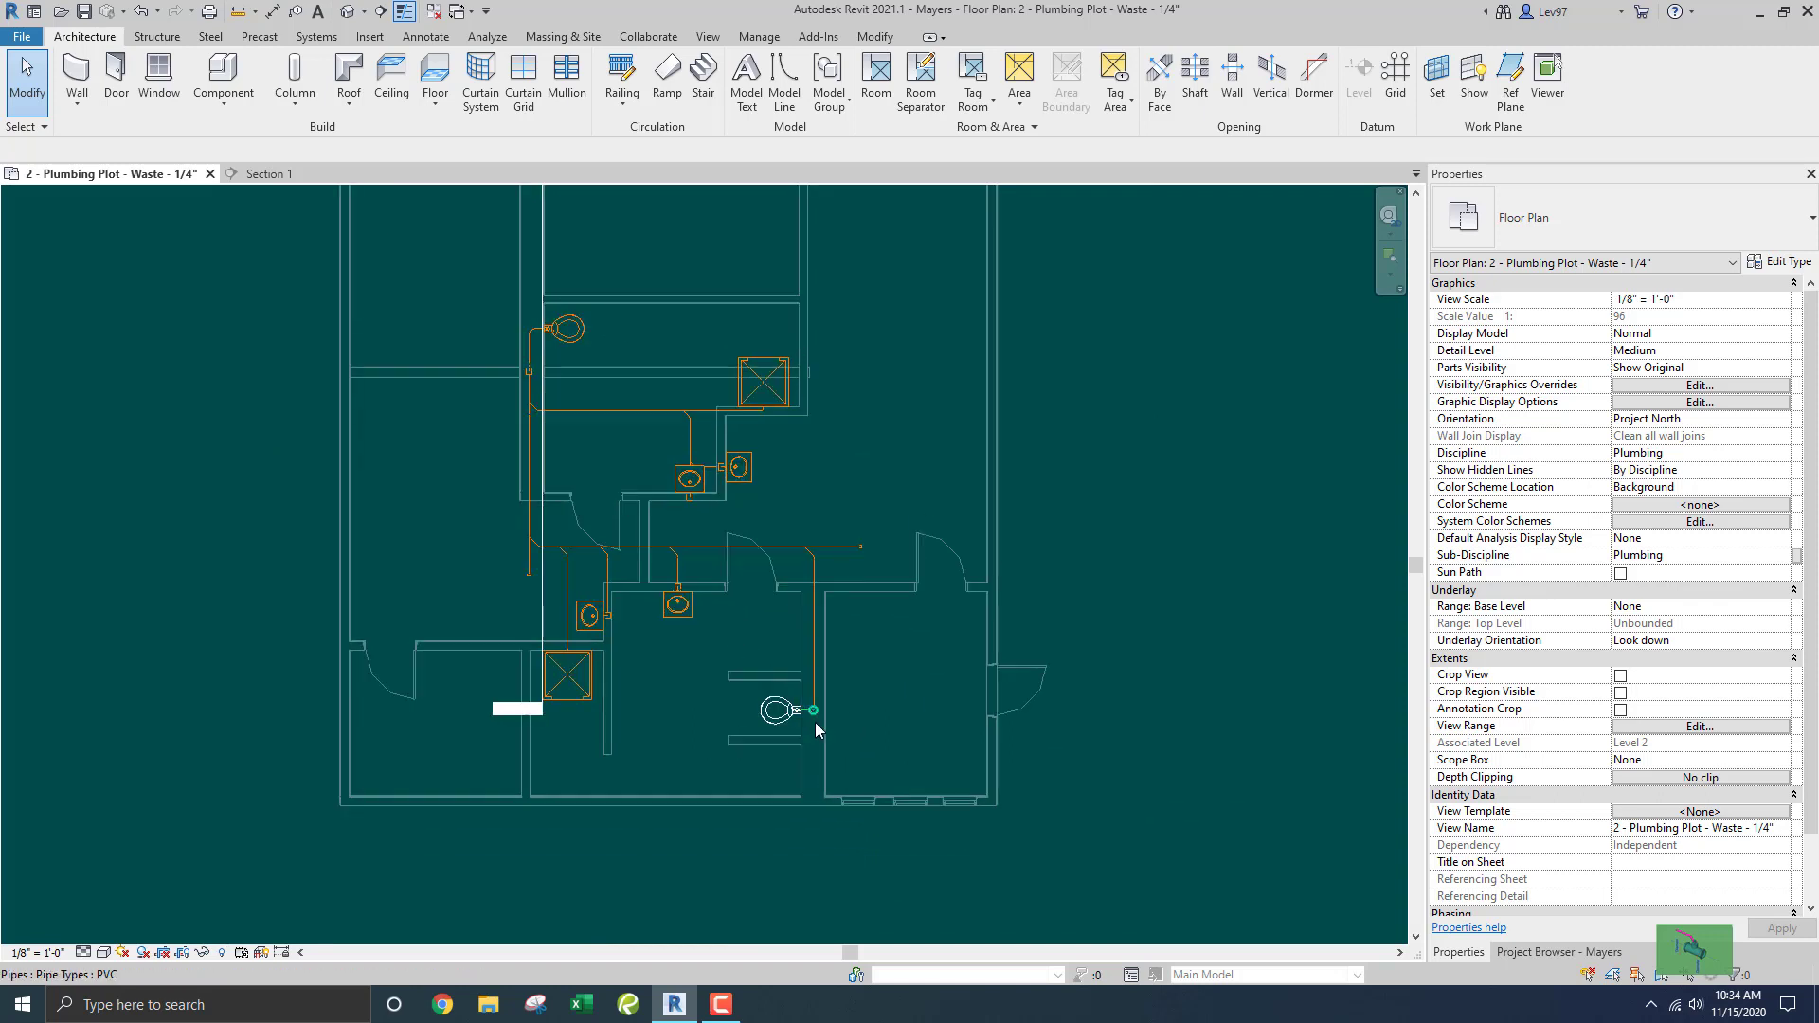
pyautogui.scroll(2, 815, 722)
pyautogui.scroll(3, 827, 711)
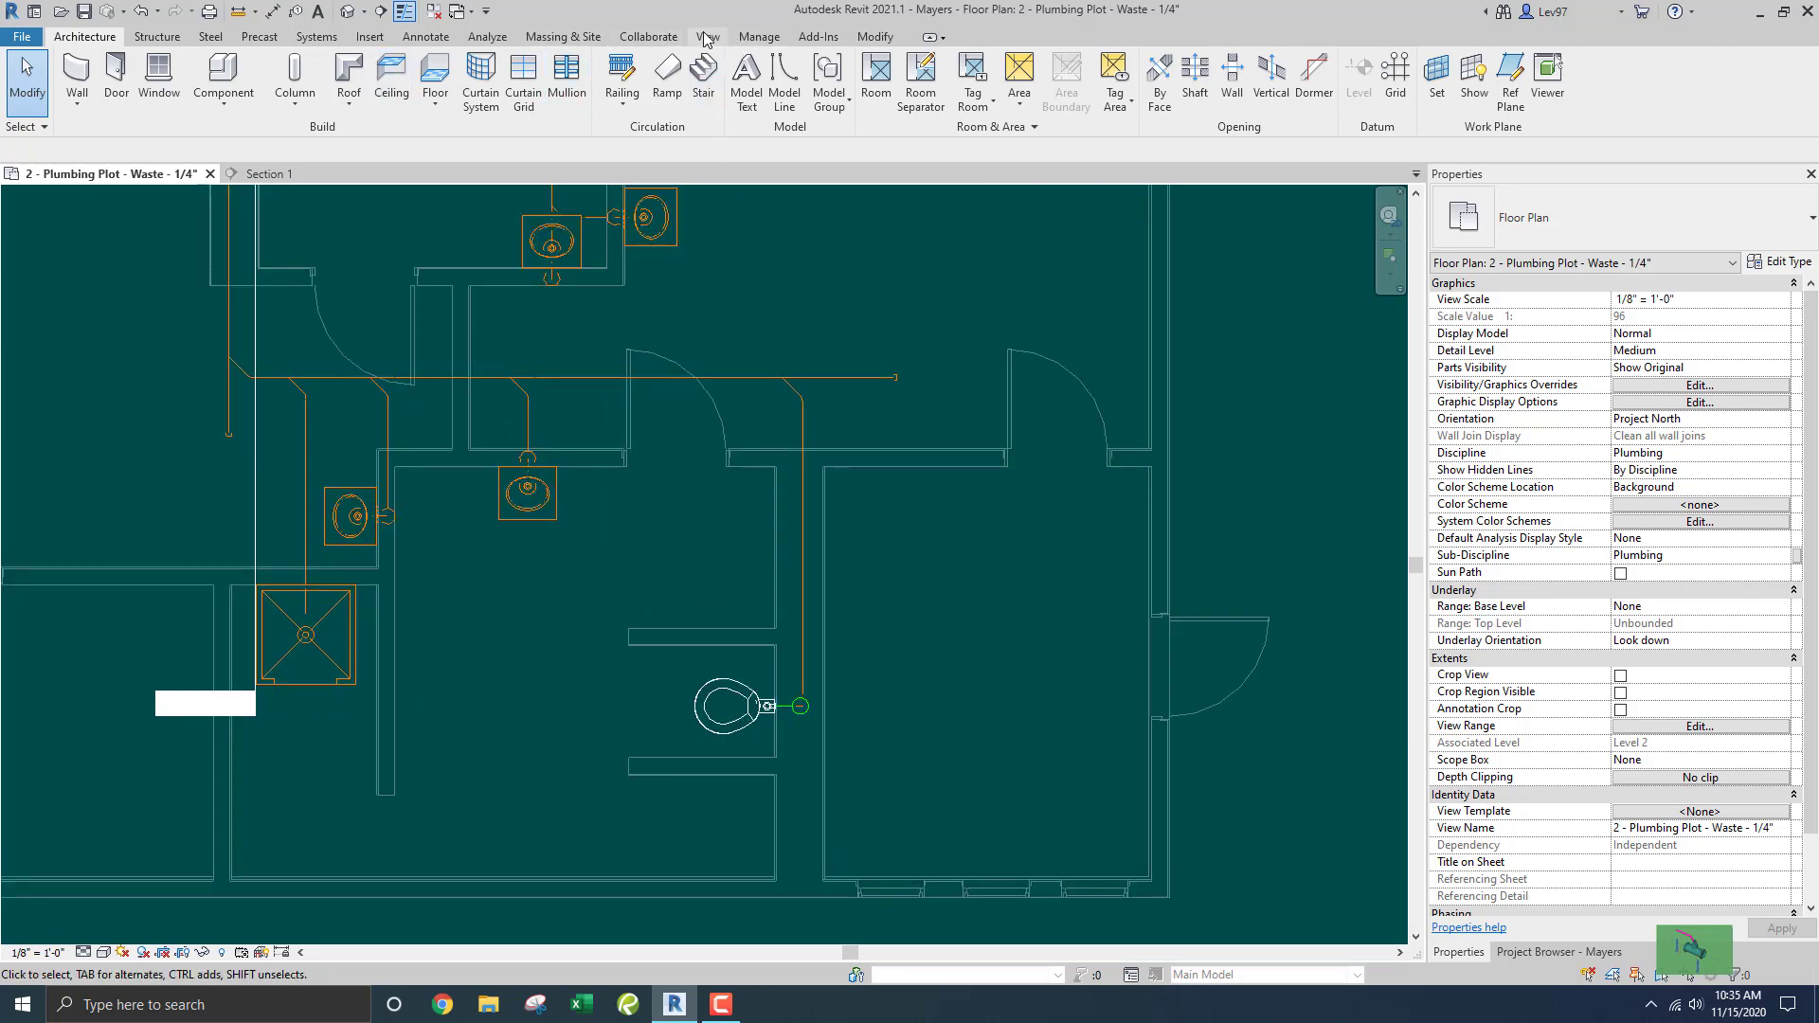
pyautogui.click(427, 37)
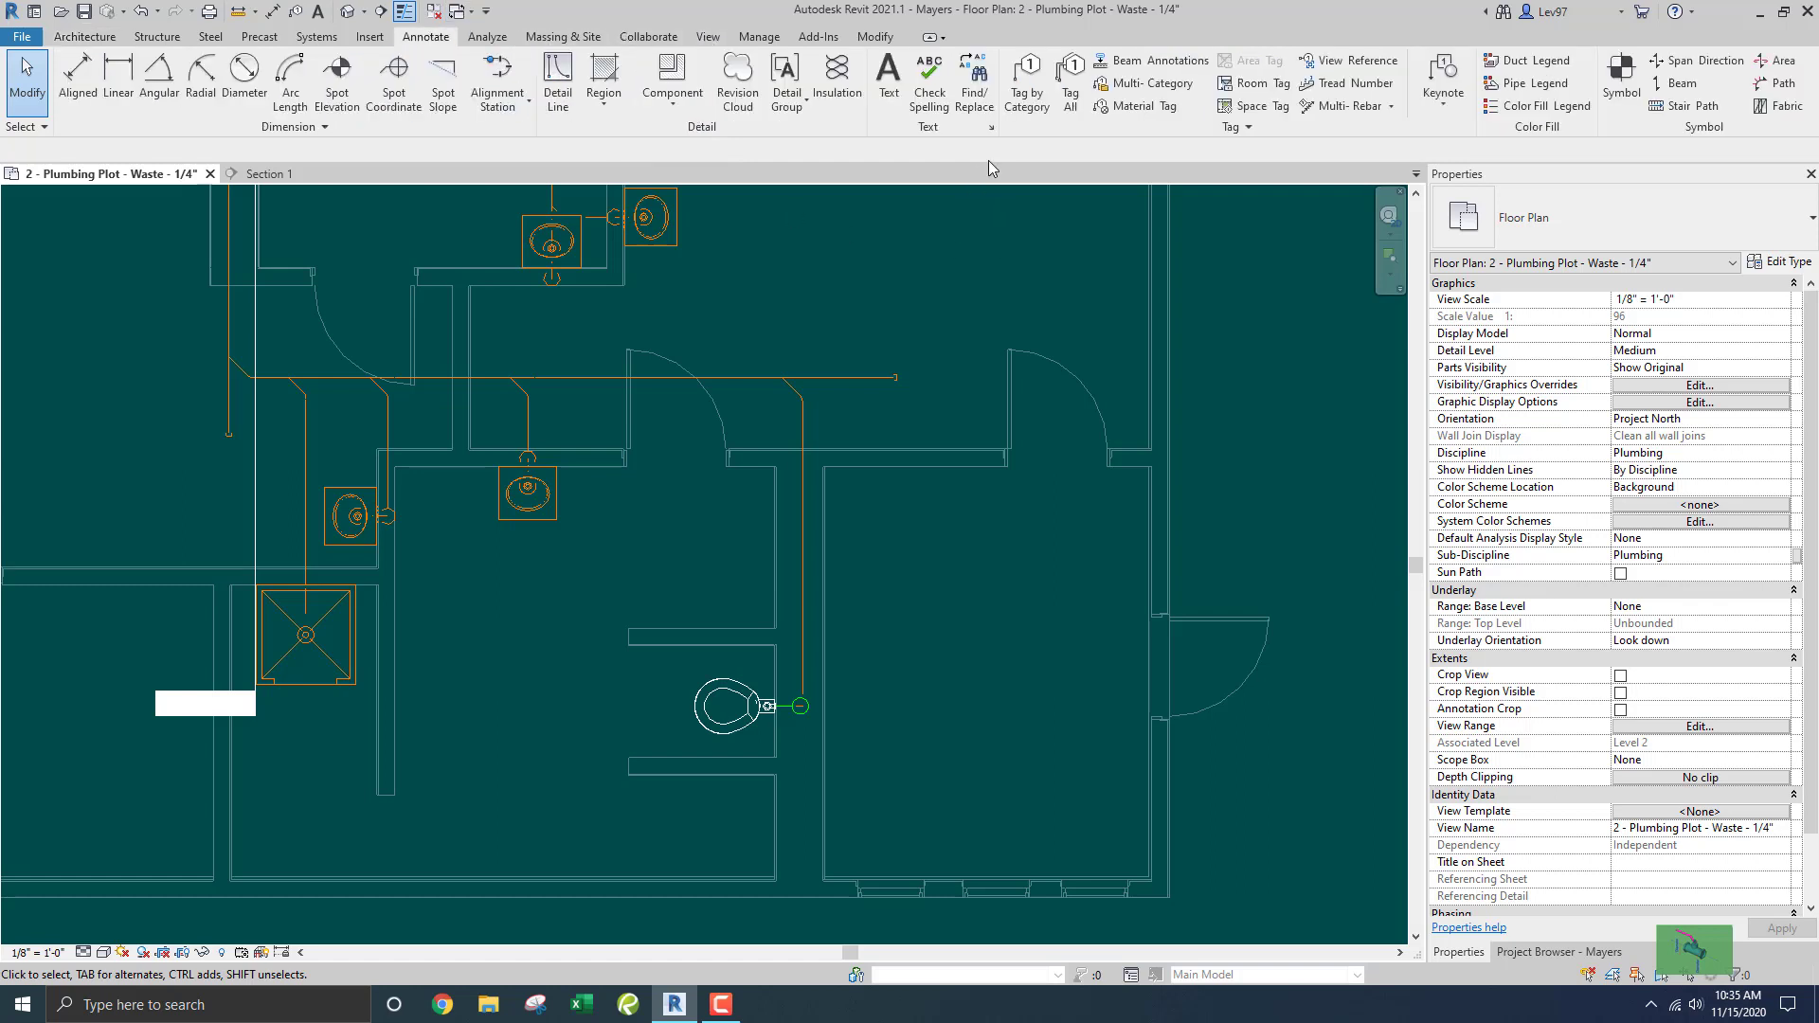
pyautogui.click(889, 78)
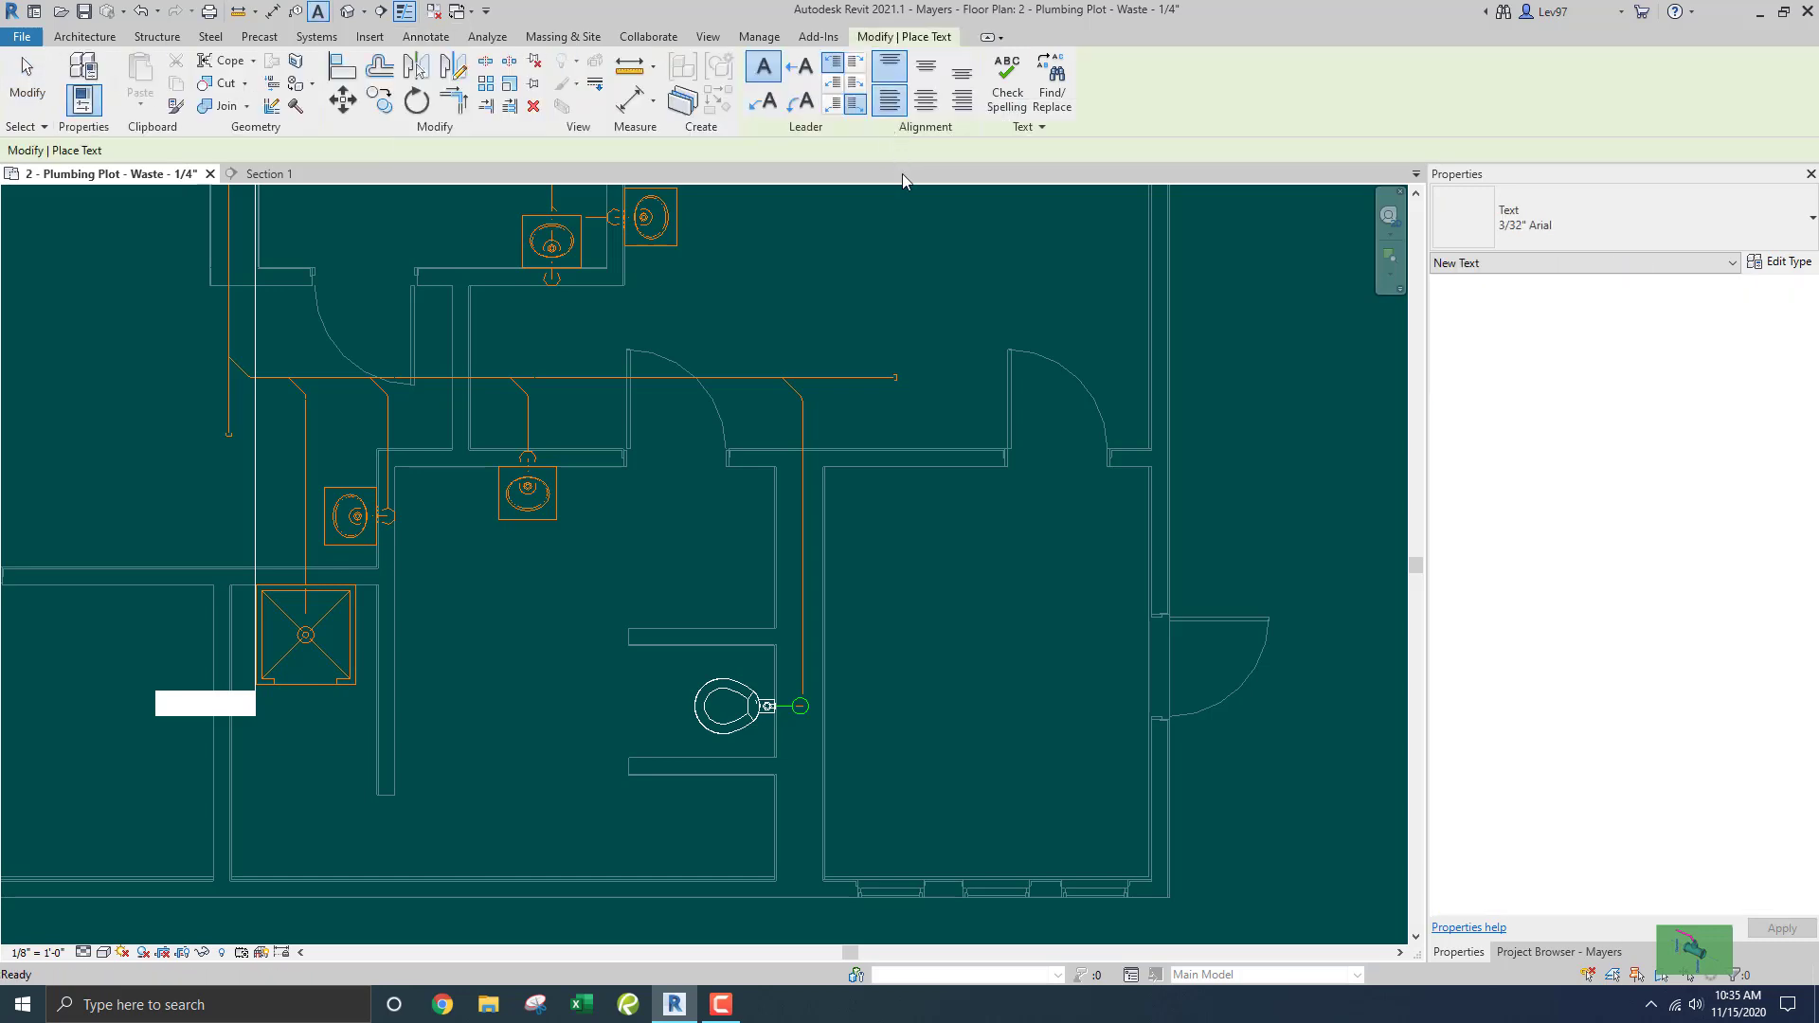
pyautogui.click(804, 72)
pyautogui.scroll(2, 843, 748)
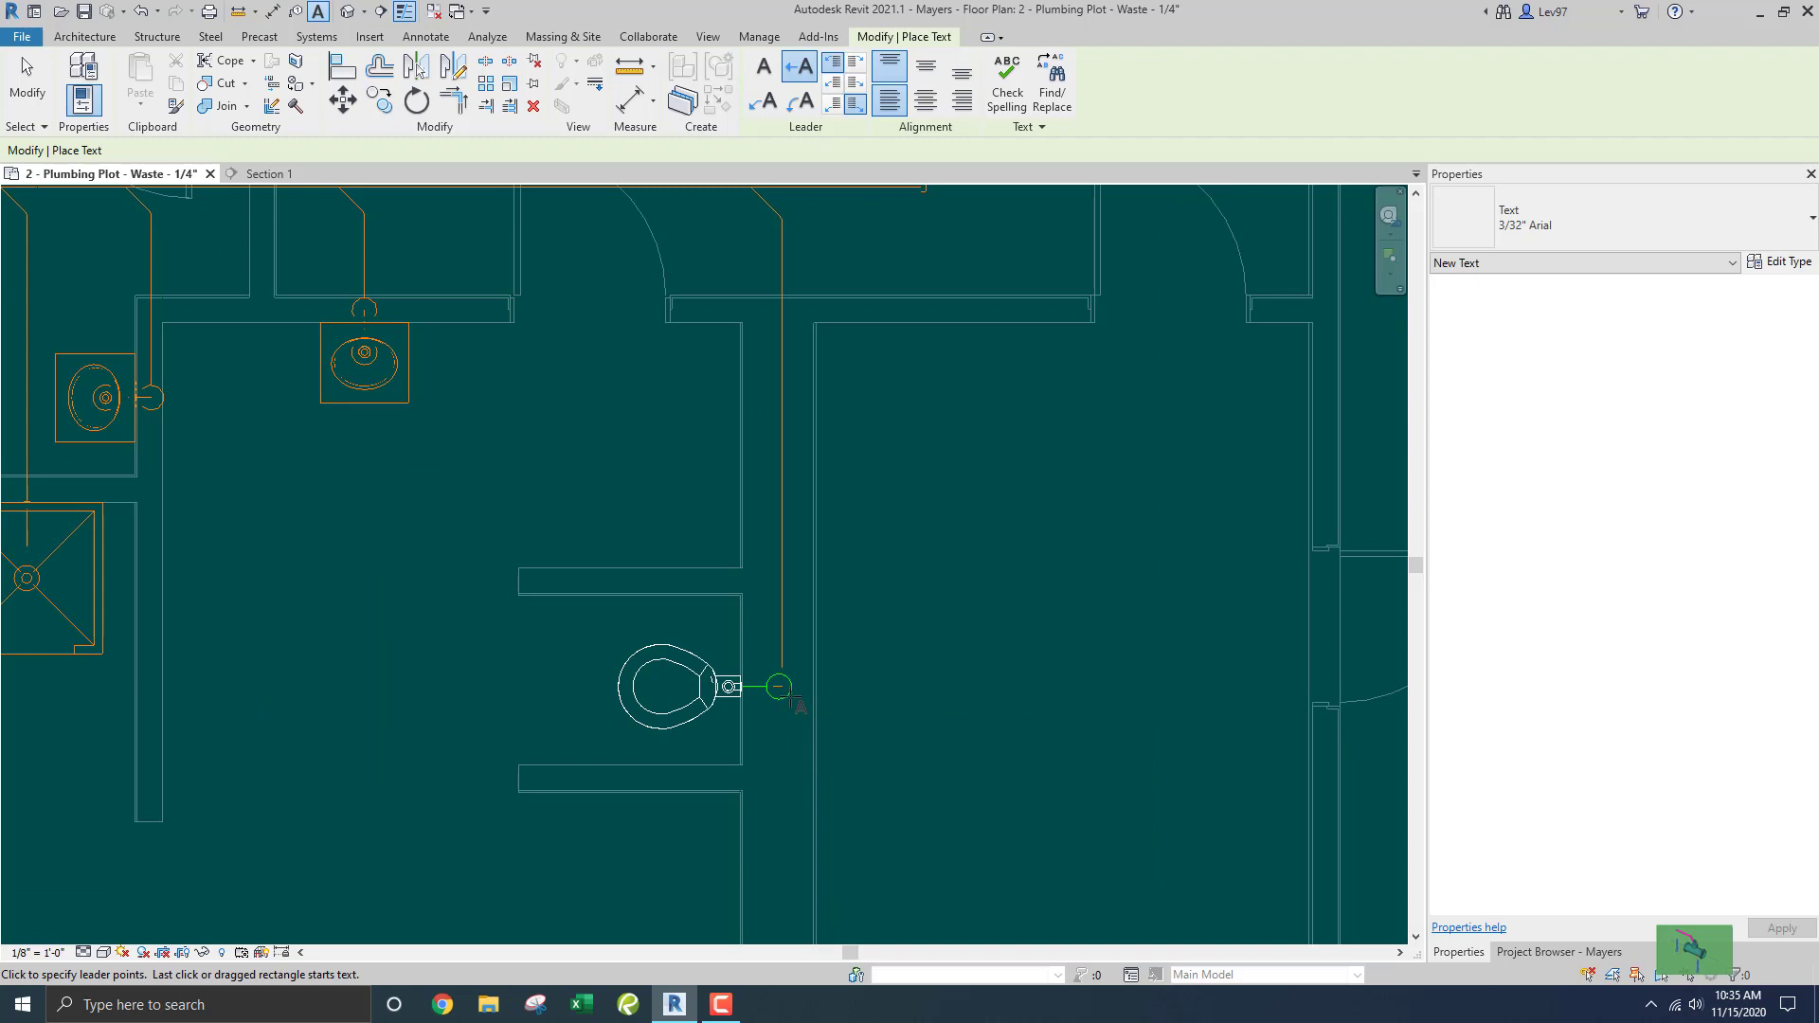
pyautogui.click(791, 702)
pyautogui.click(904, 793)
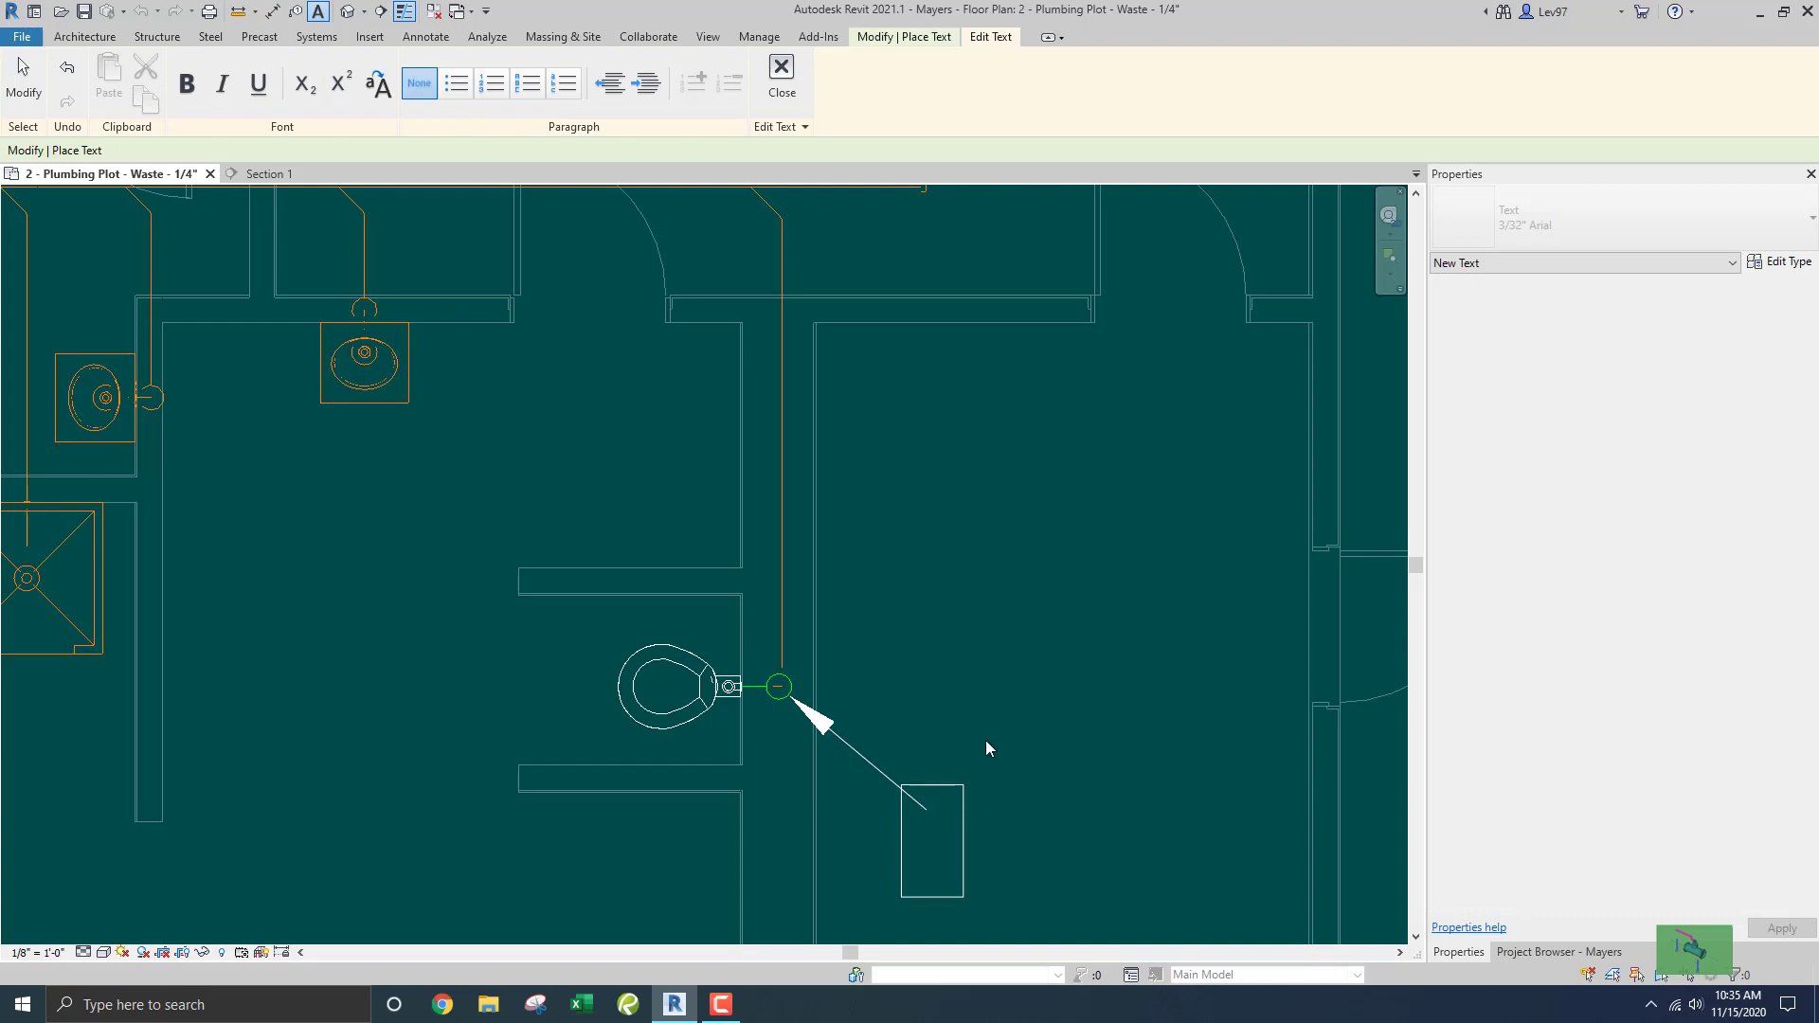
# Enter 2" VENT RISER as the text of the leader note and finish placing text.
pyautogui.write('VE')
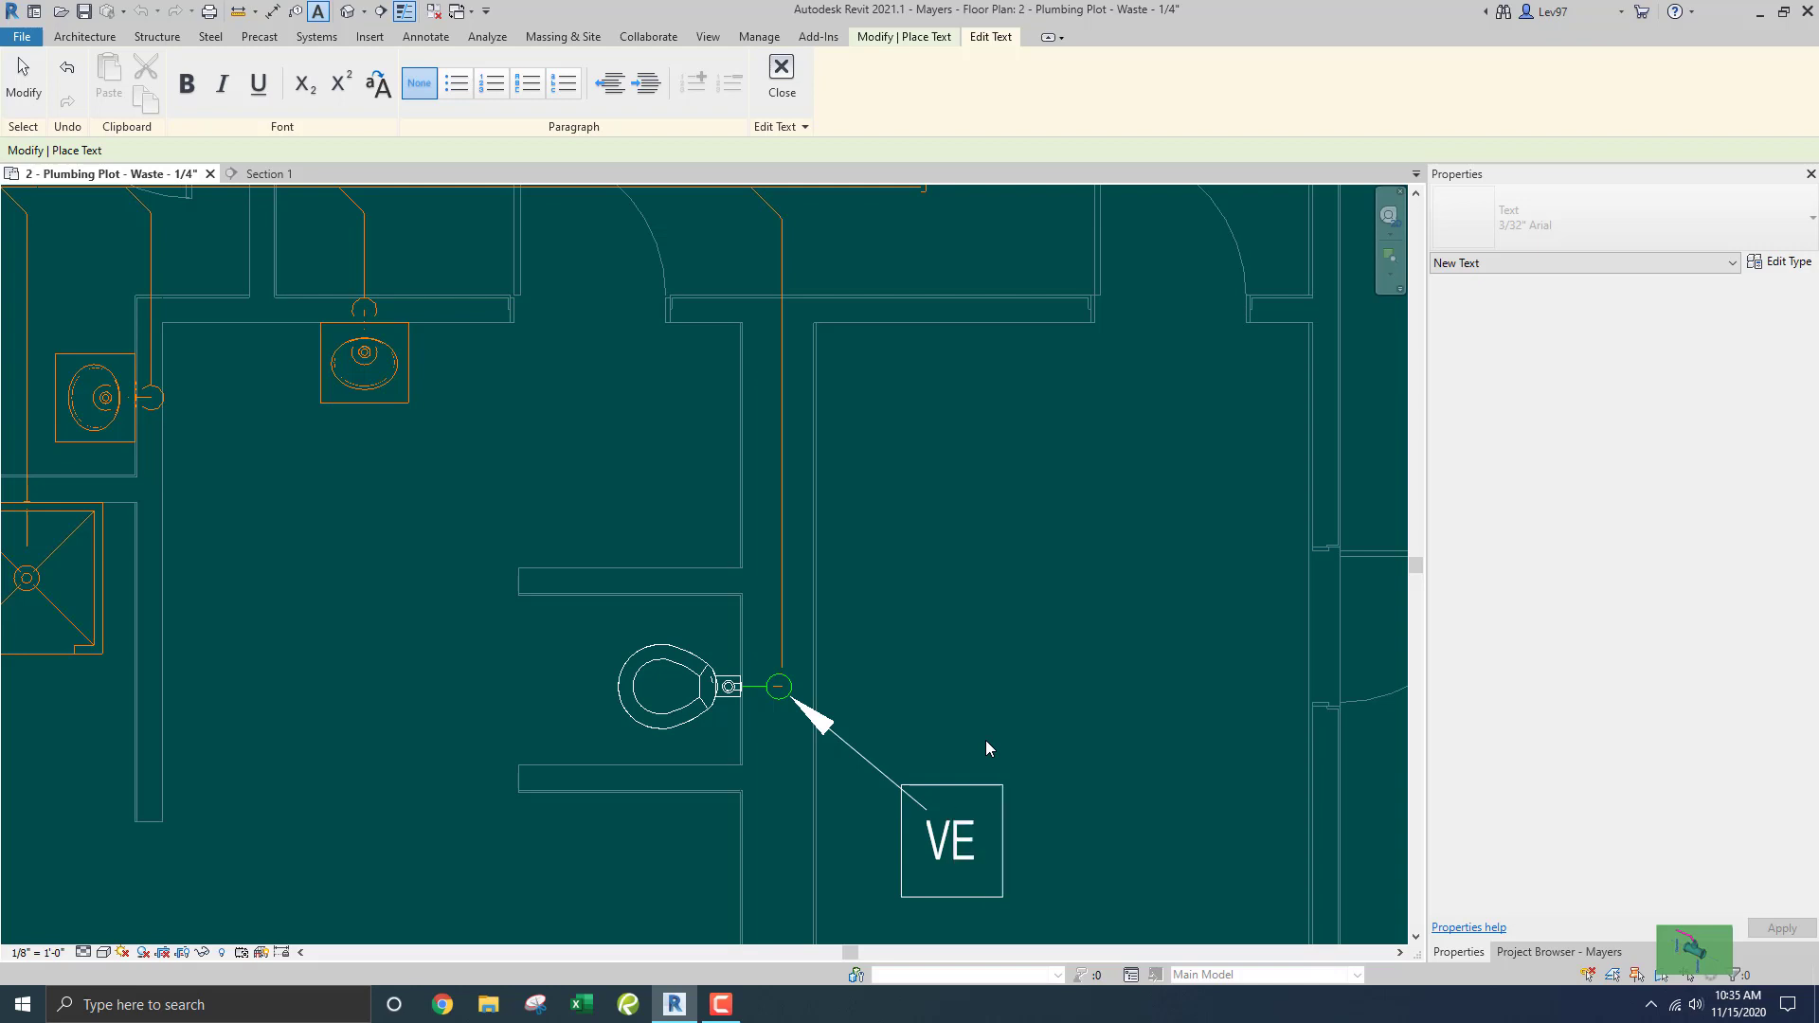
pyautogui.write('NT R')
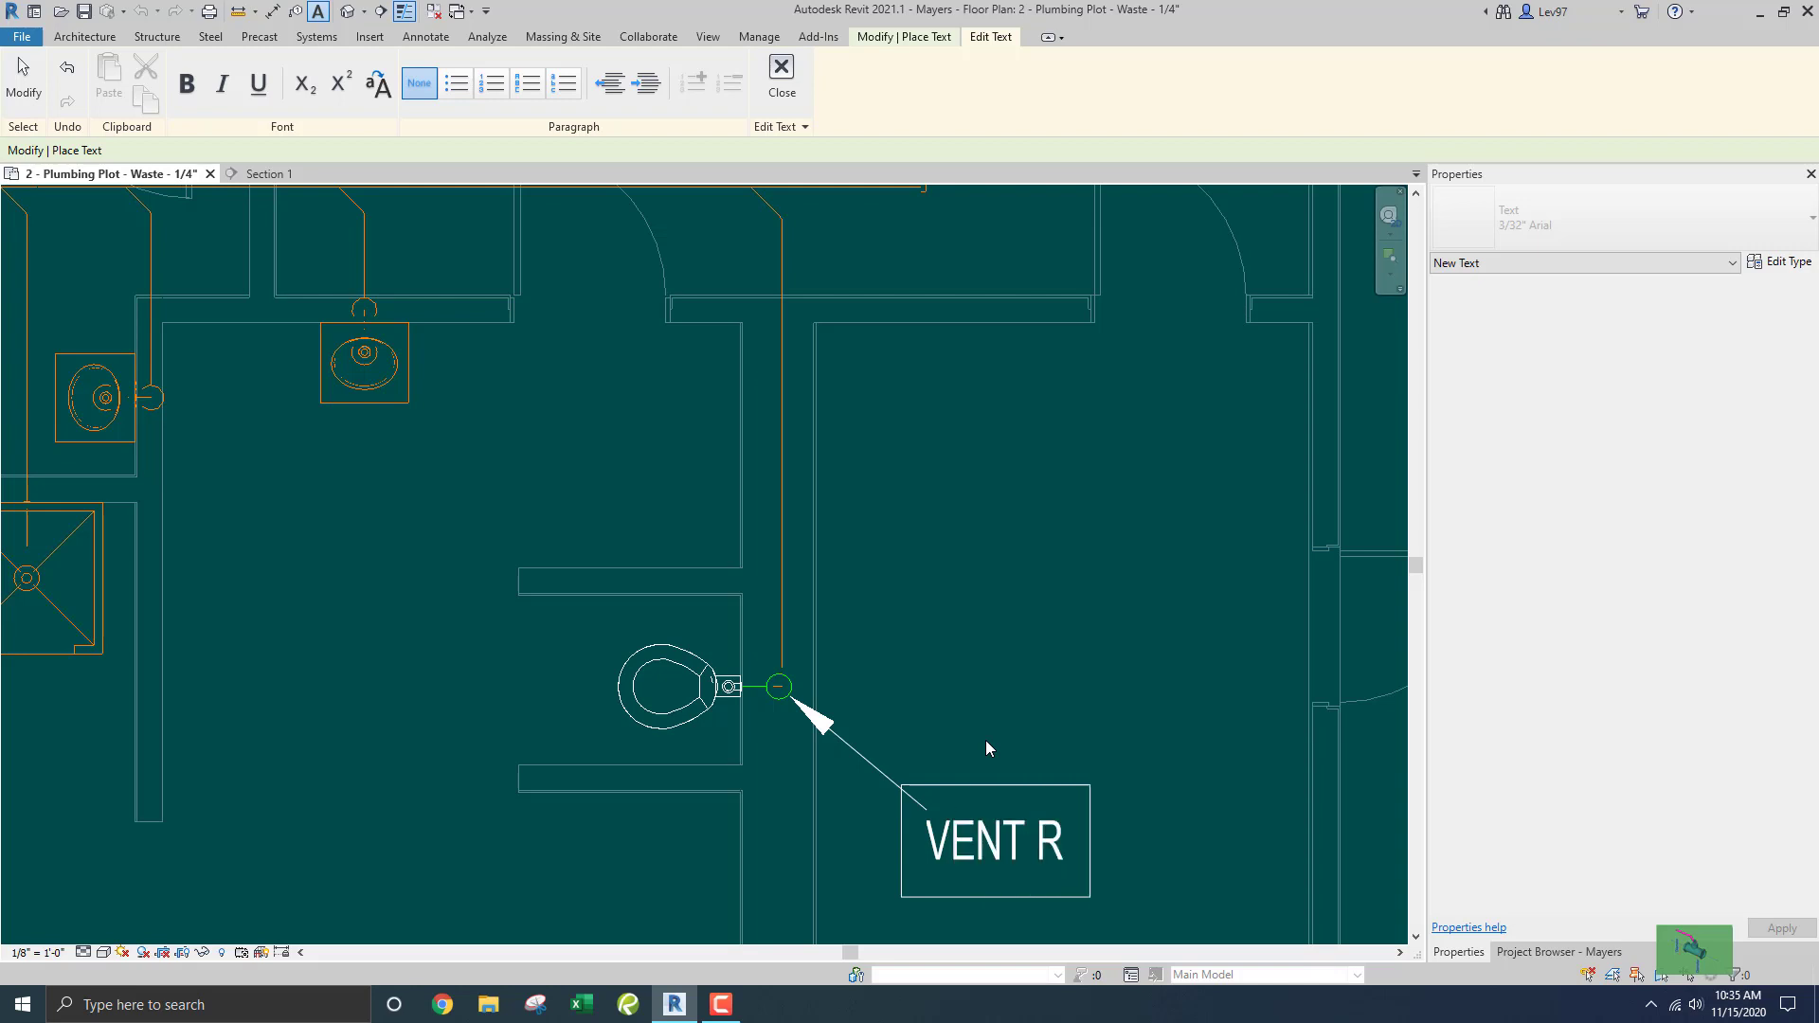
pyautogui.write('ISER')
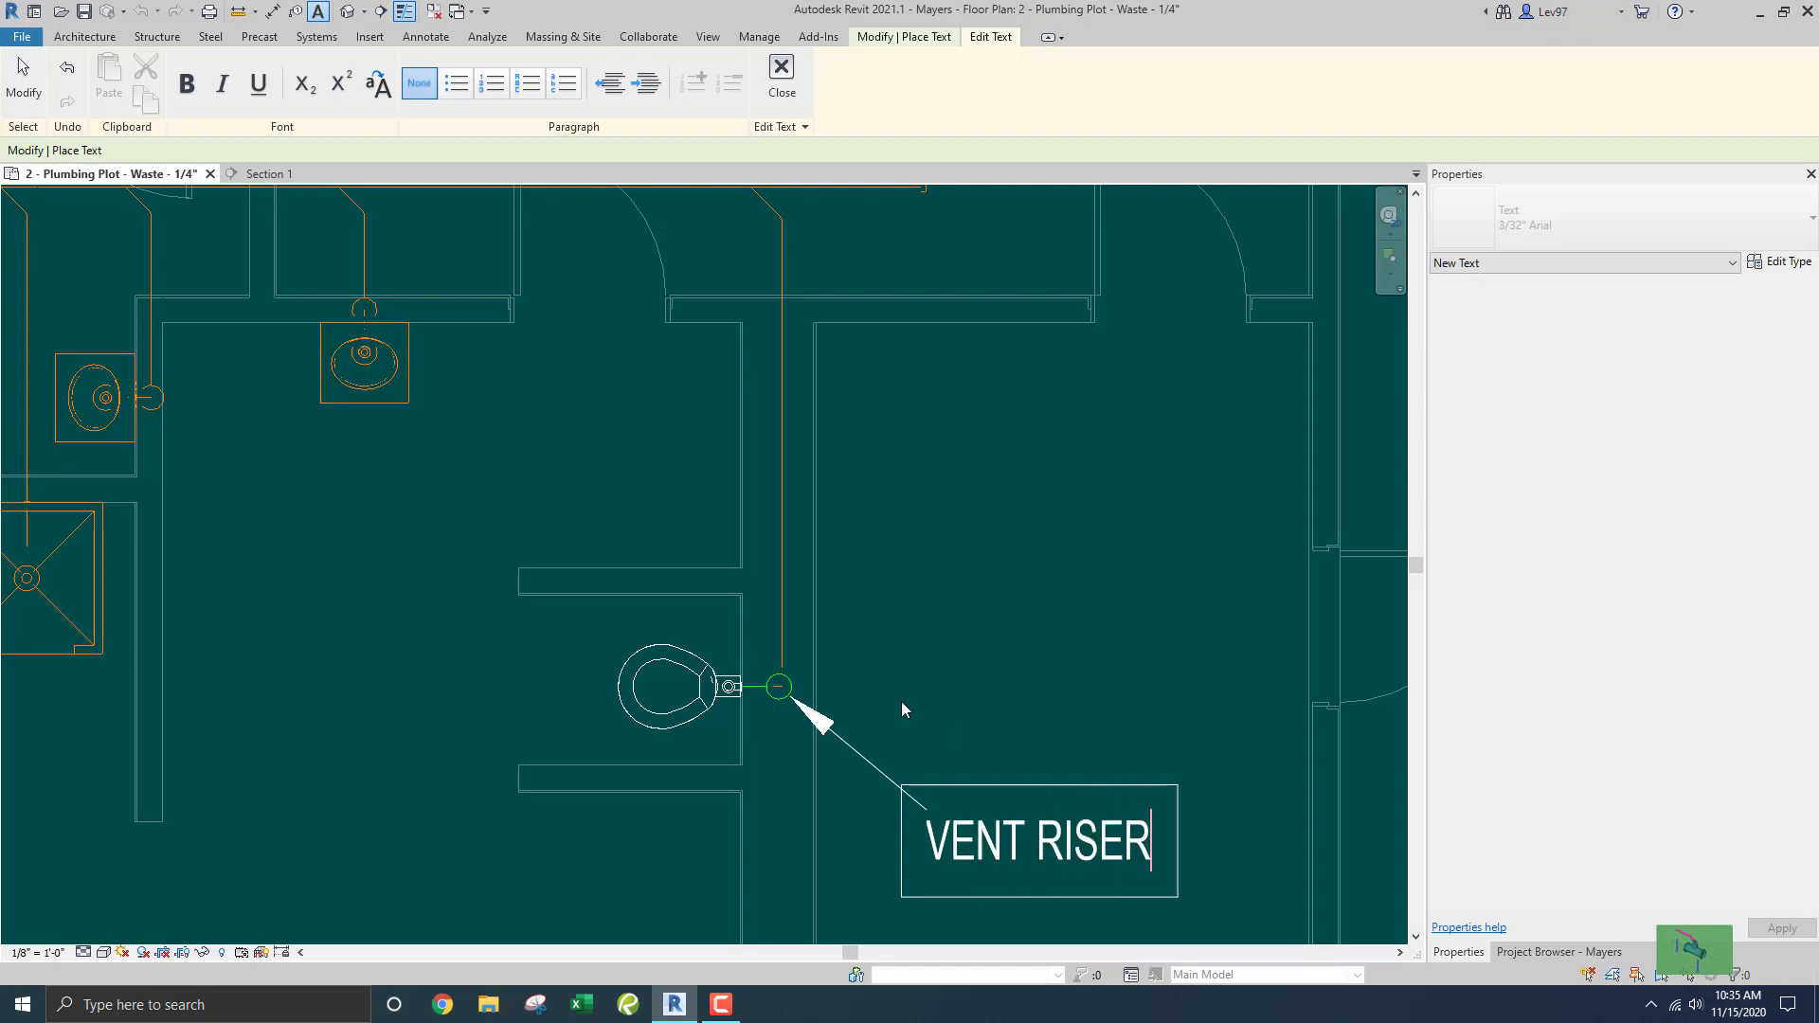
pyautogui.click(920, 844)
pyautogui.write('2"')
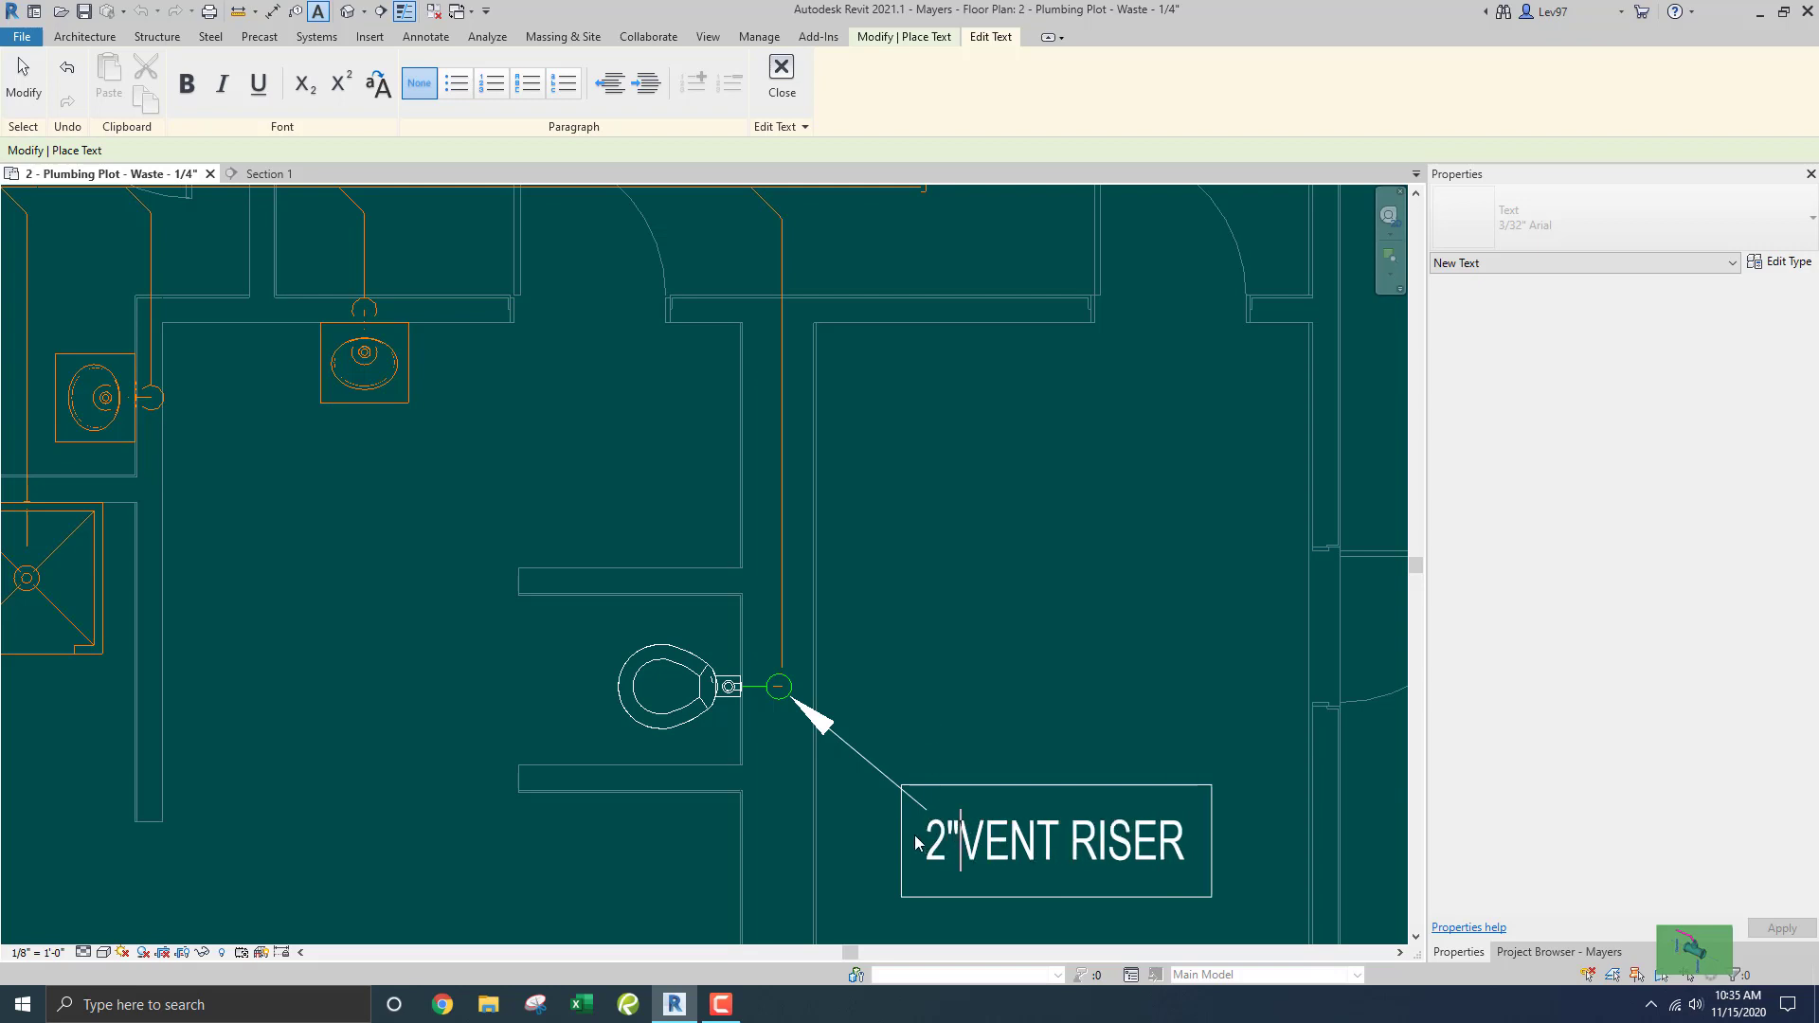
pyautogui.click(975, 686)
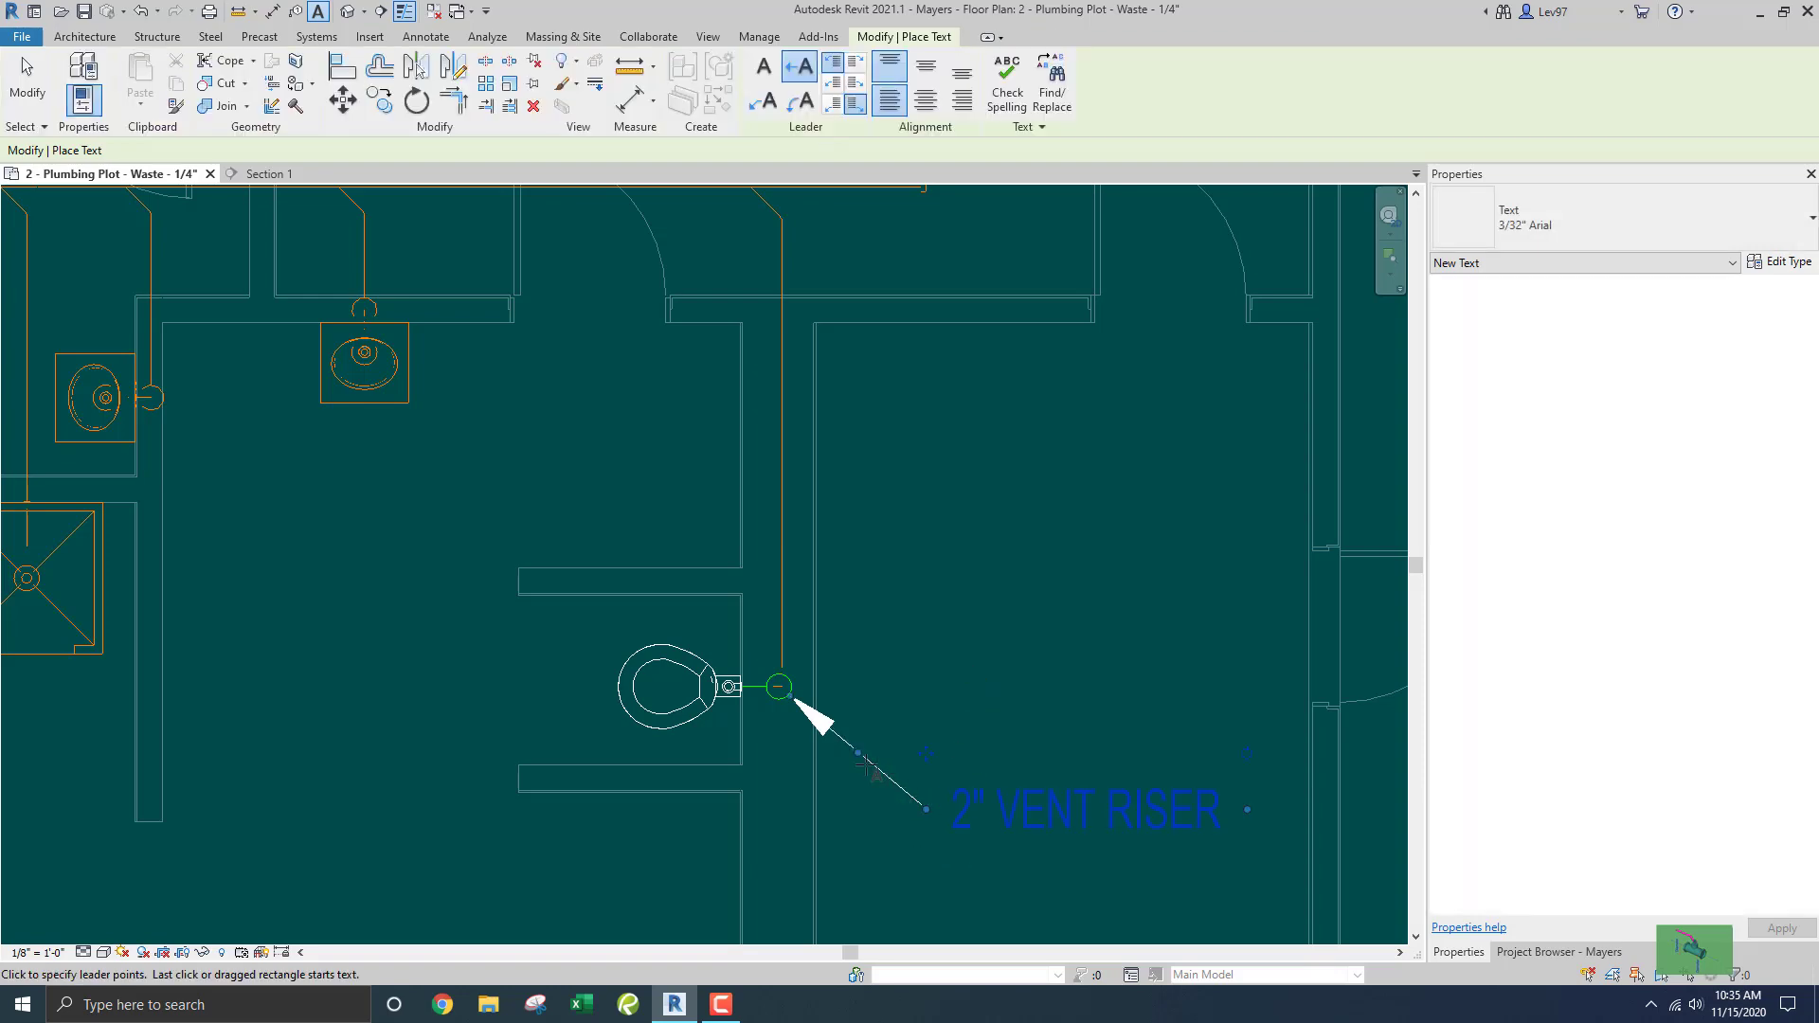
pyautogui.press('Escape')
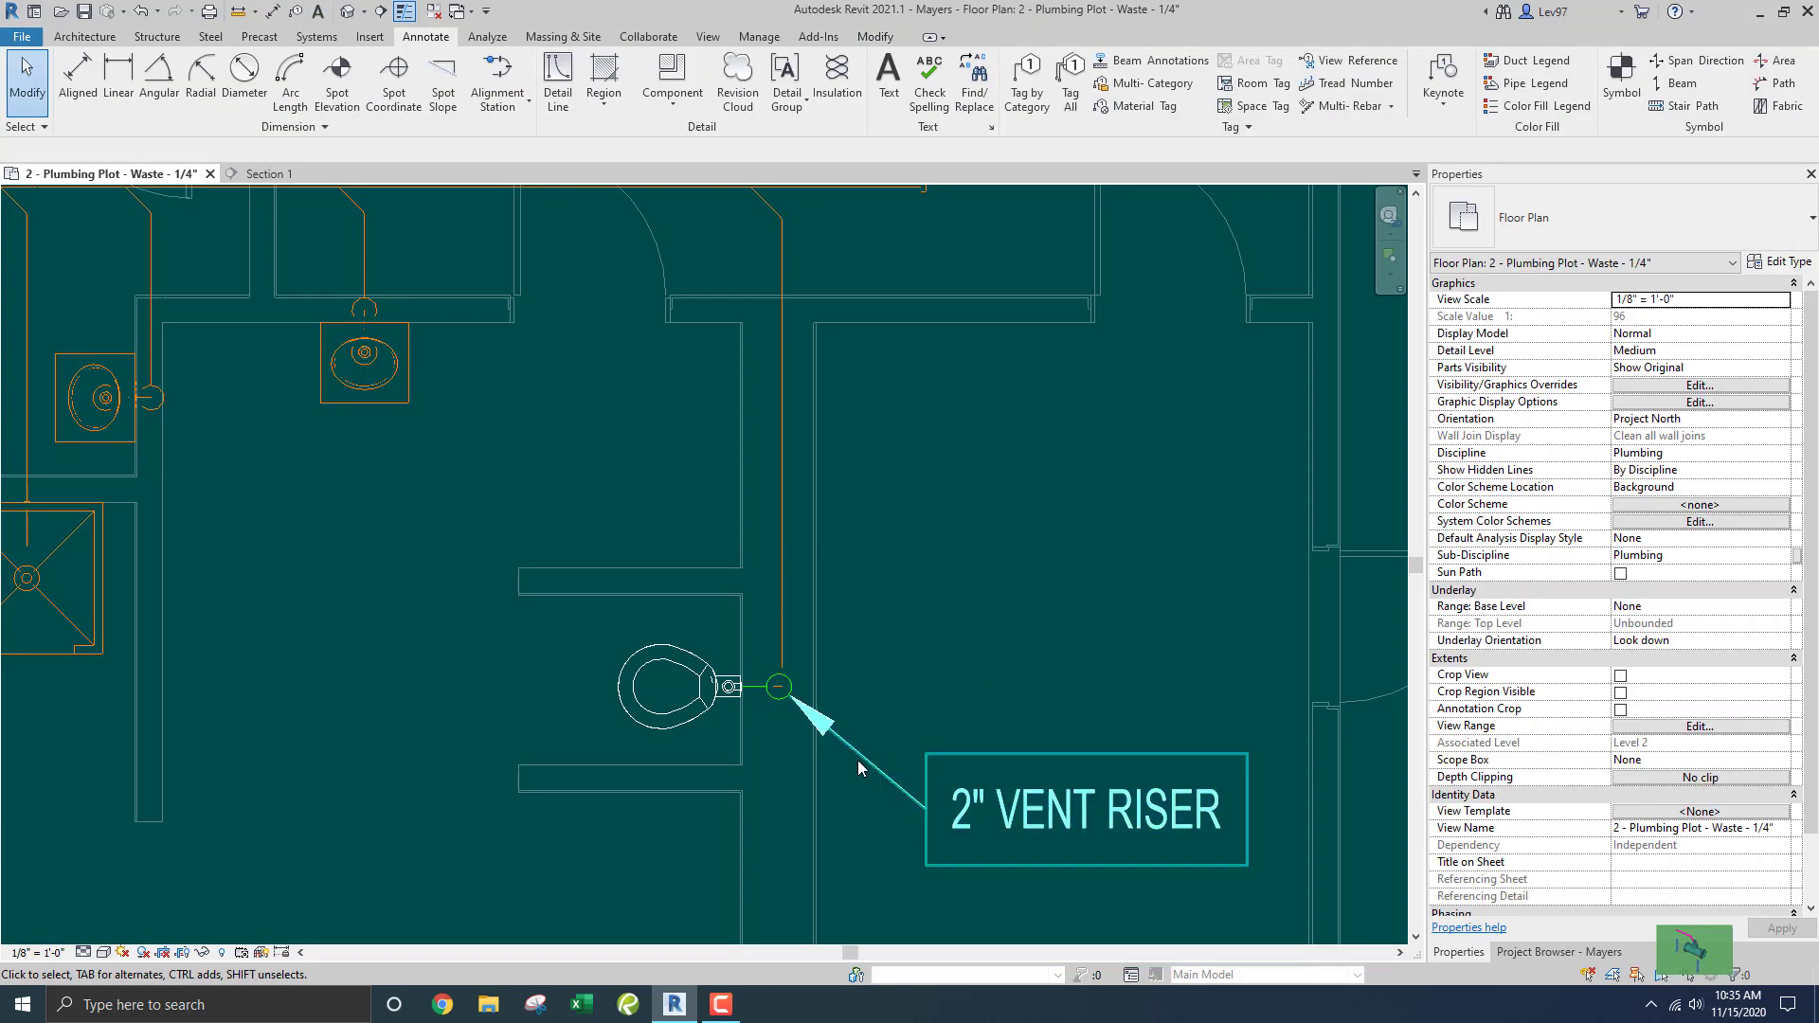
# Bend the vent riser note's leader at its midpoint so it meets the text with a short horizontal landing.
pyautogui.click(857, 756)
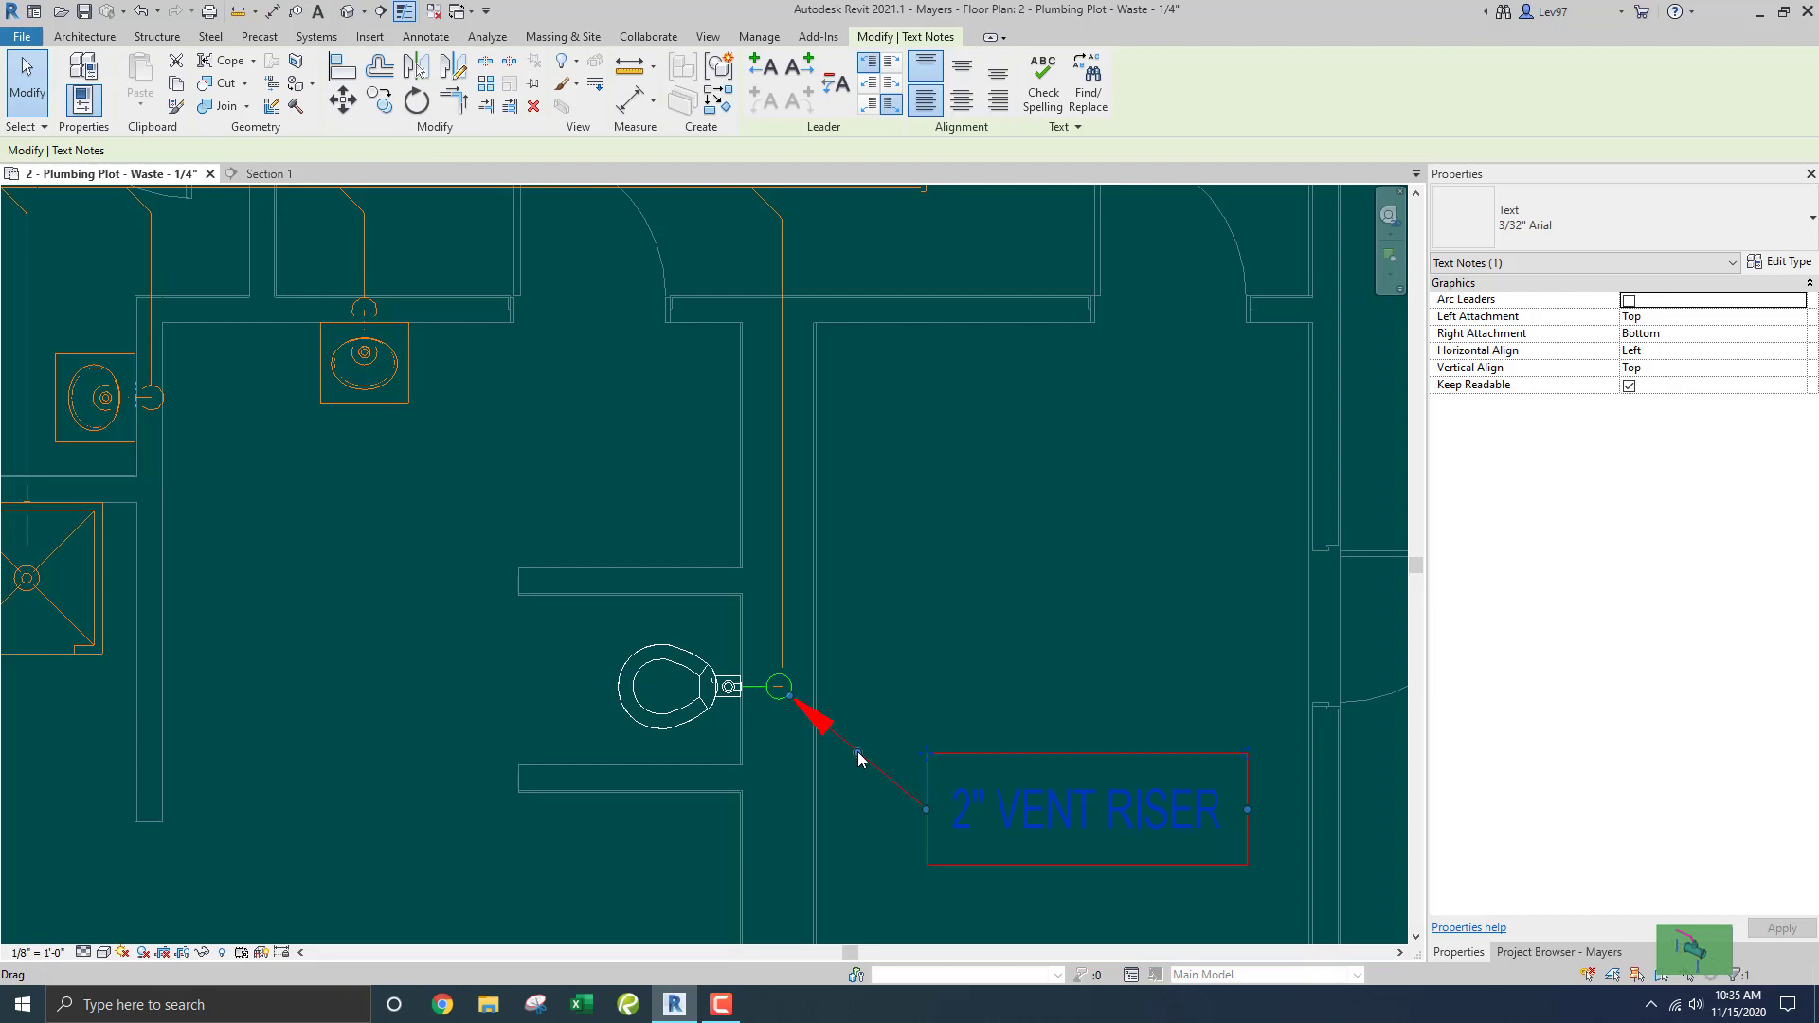
pyautogui.moveTo(858, 758); pyautogui.dragTo(870, 810)
pyautogui.click(907, 756)
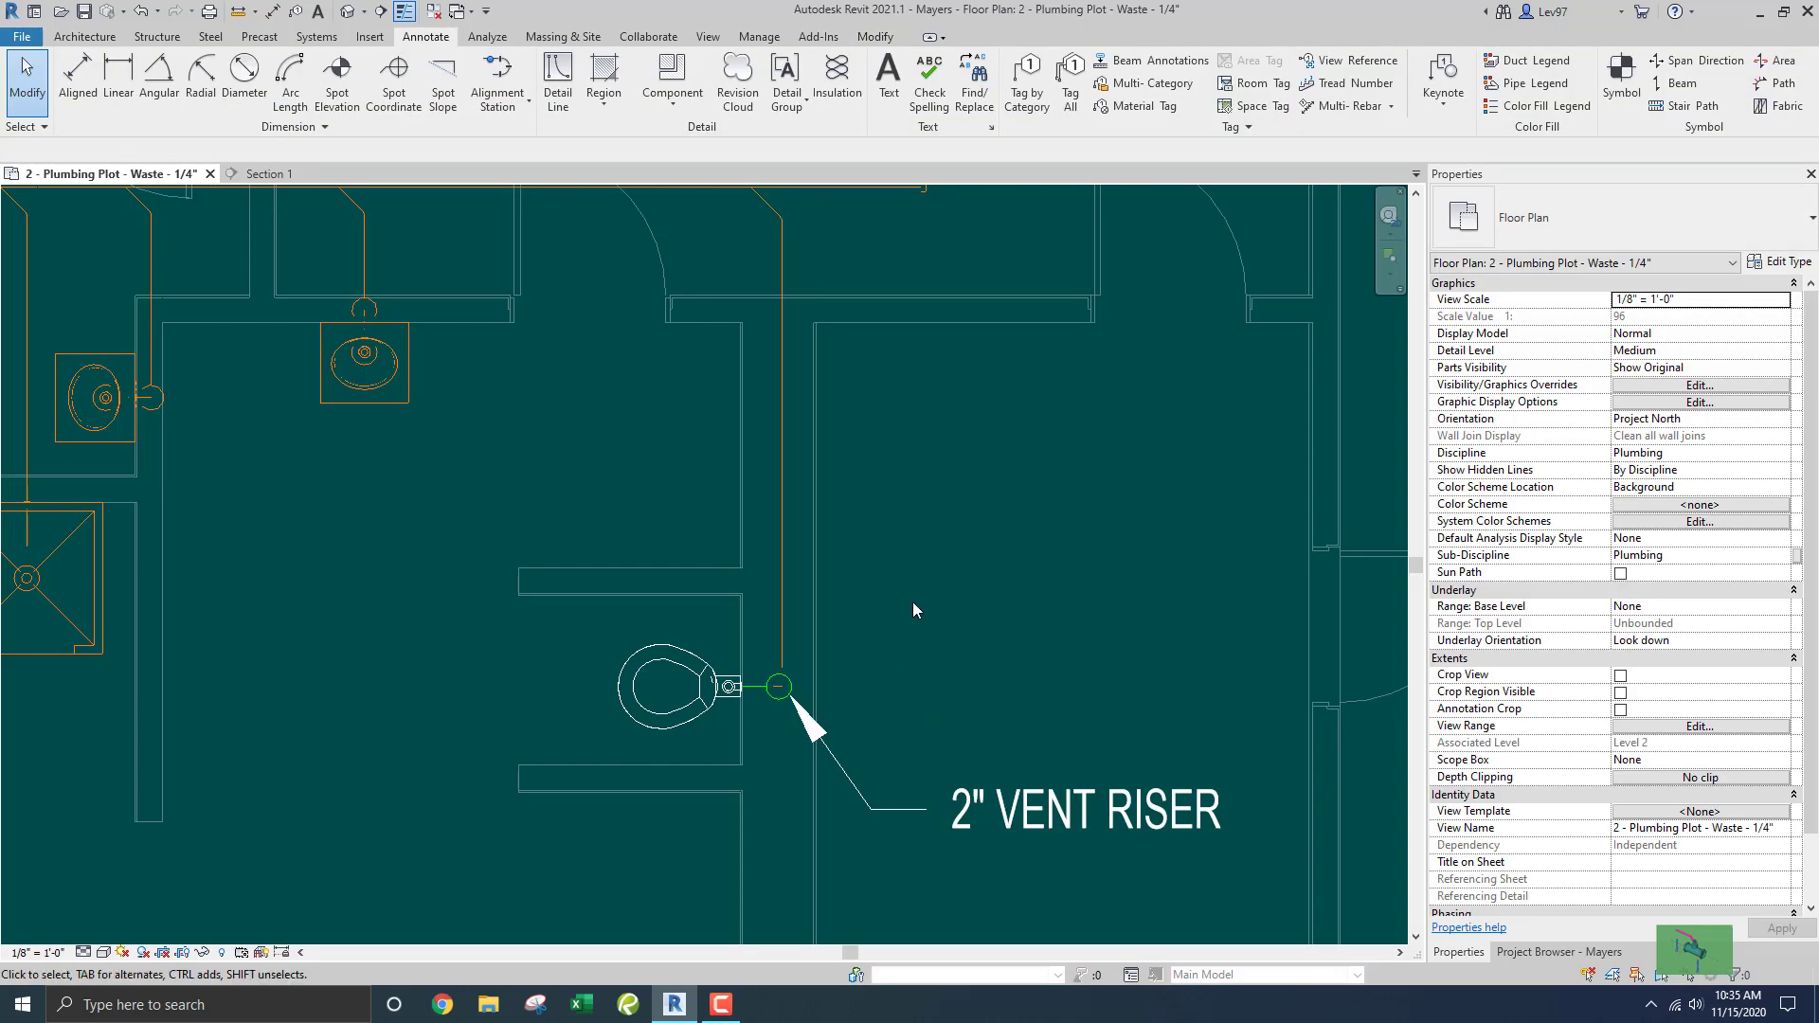
# Open the 2 - Plumbing (OVERALL) floor plan and close the Level 2 waste plot view.
pyautogui.scroll(-2, 686, 538)
pyautogui.moveTo(669, 523); pyautogui.dragTo(723, 548, button='middle')
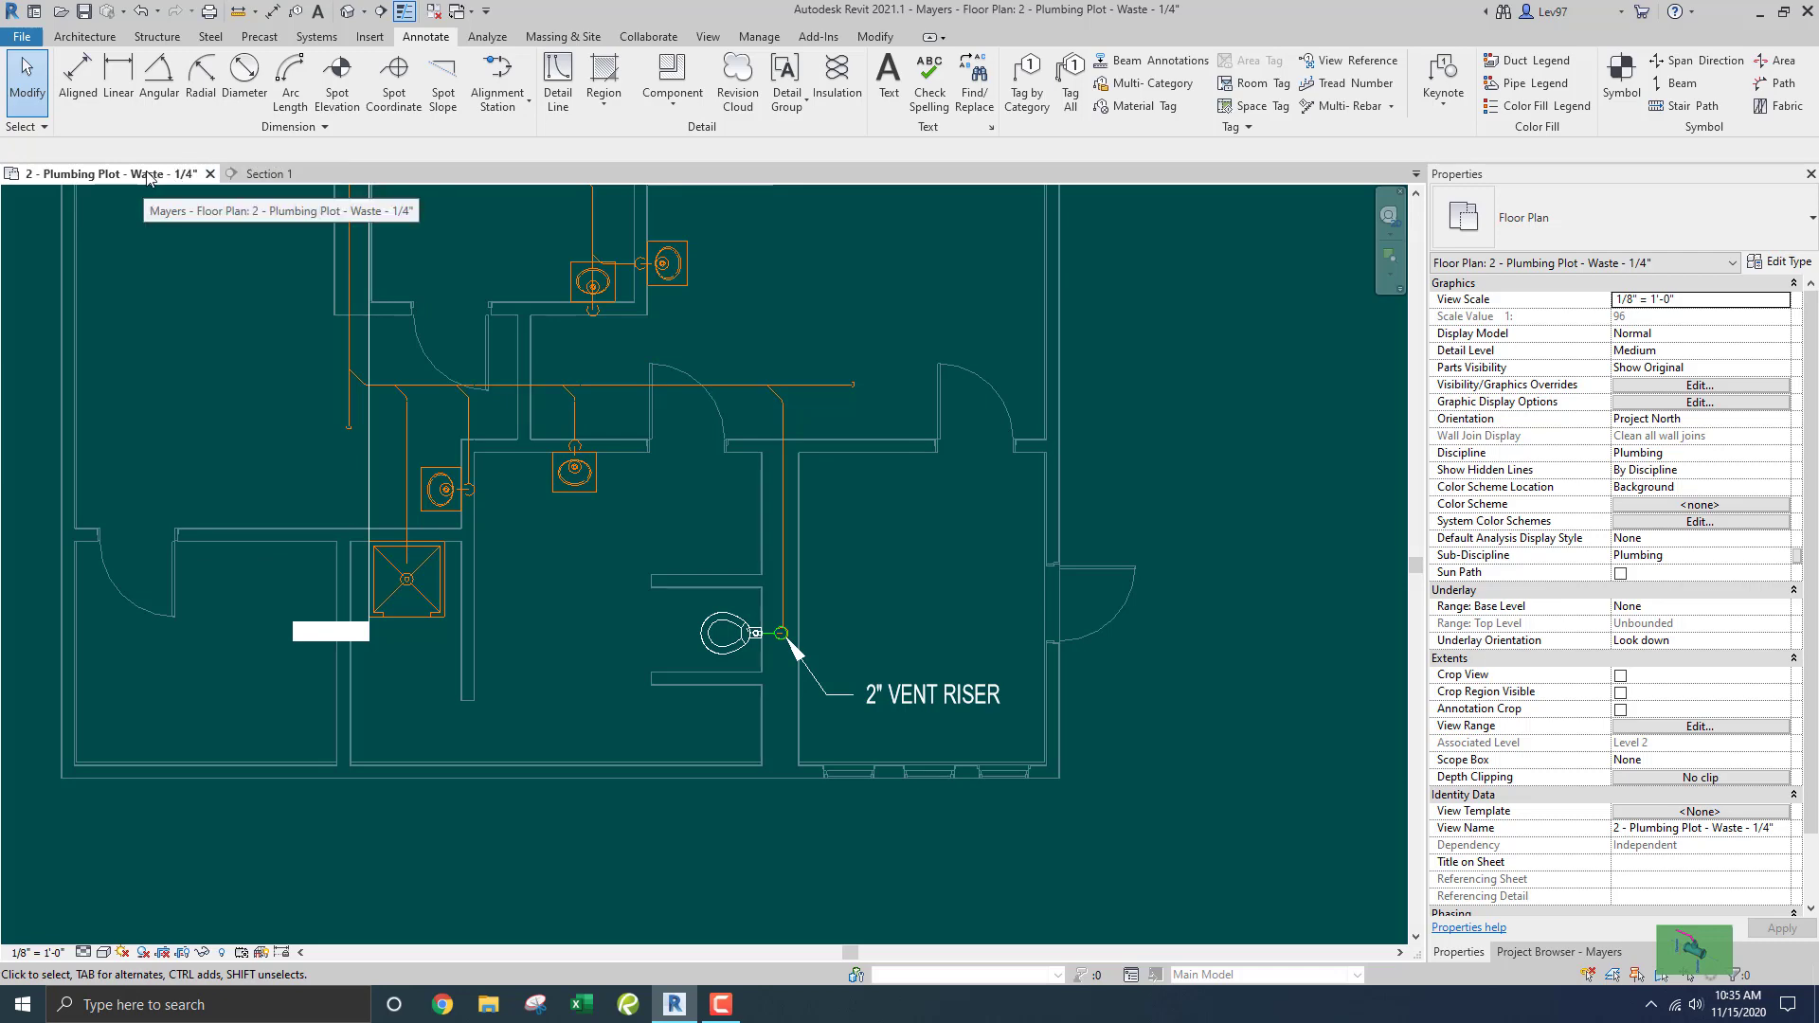
pyautogui.click(1531, 955)
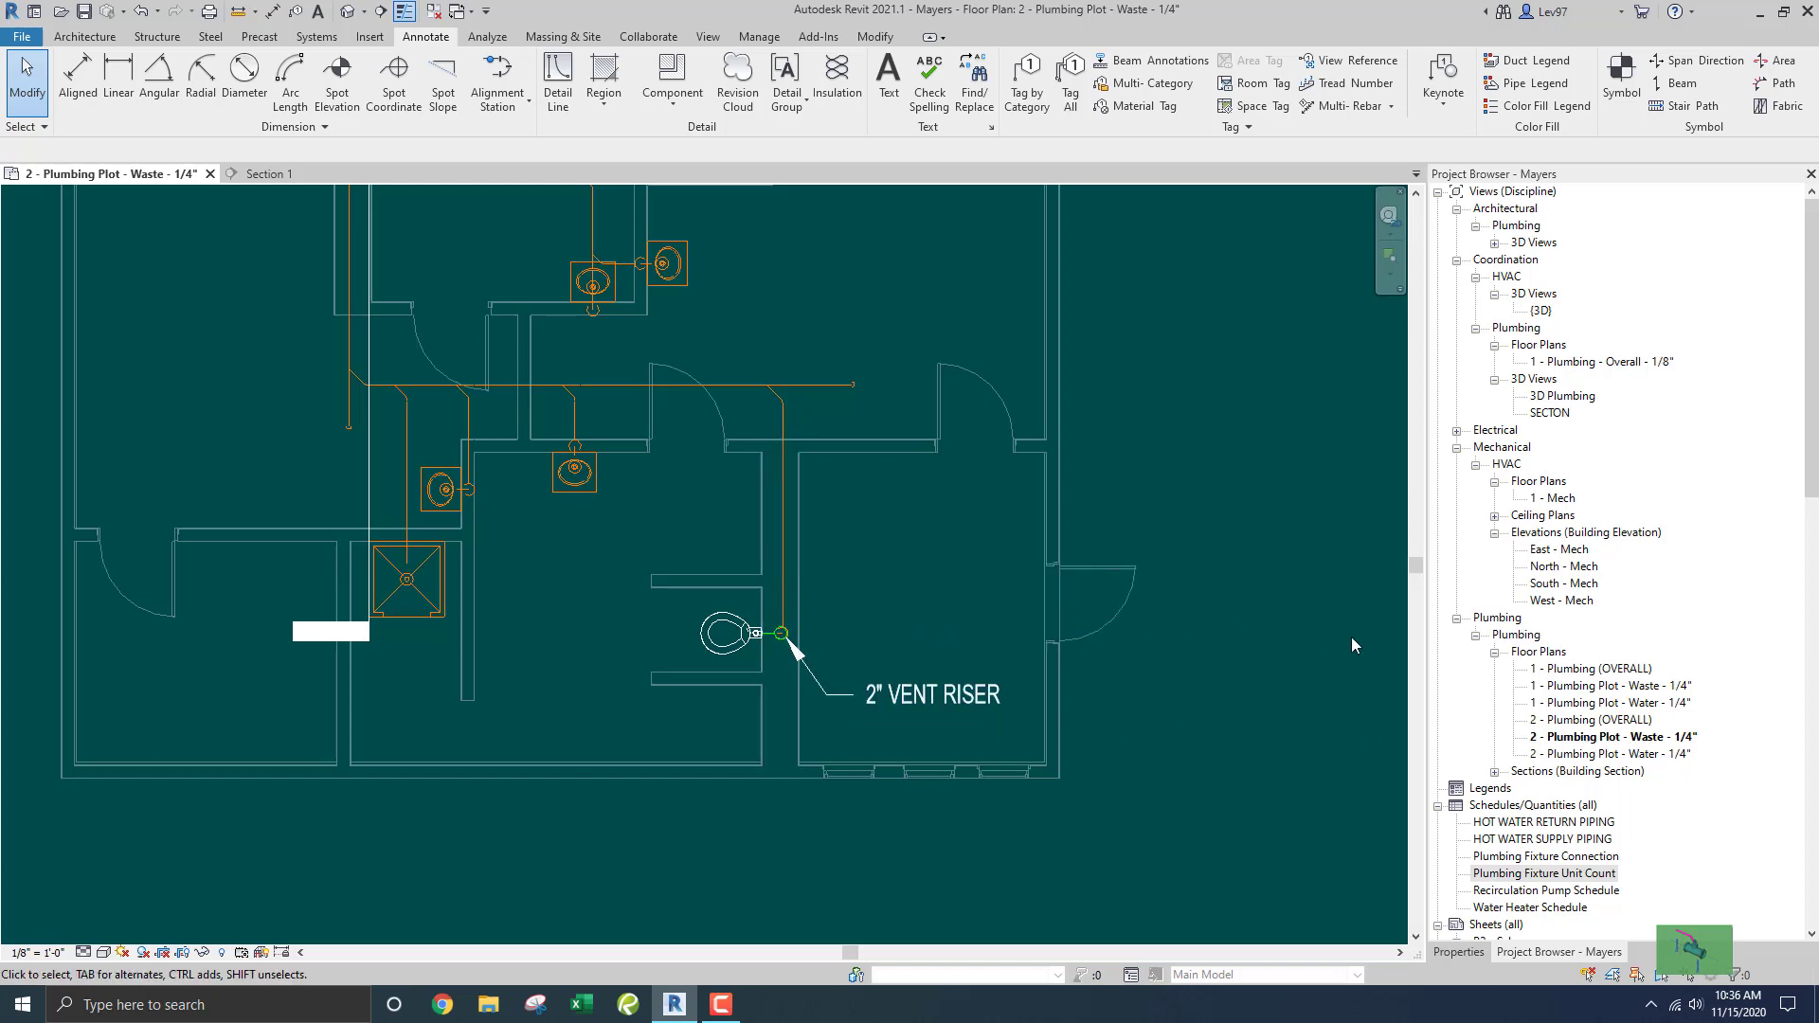
pyautogui.doubleClick(1577, 721)
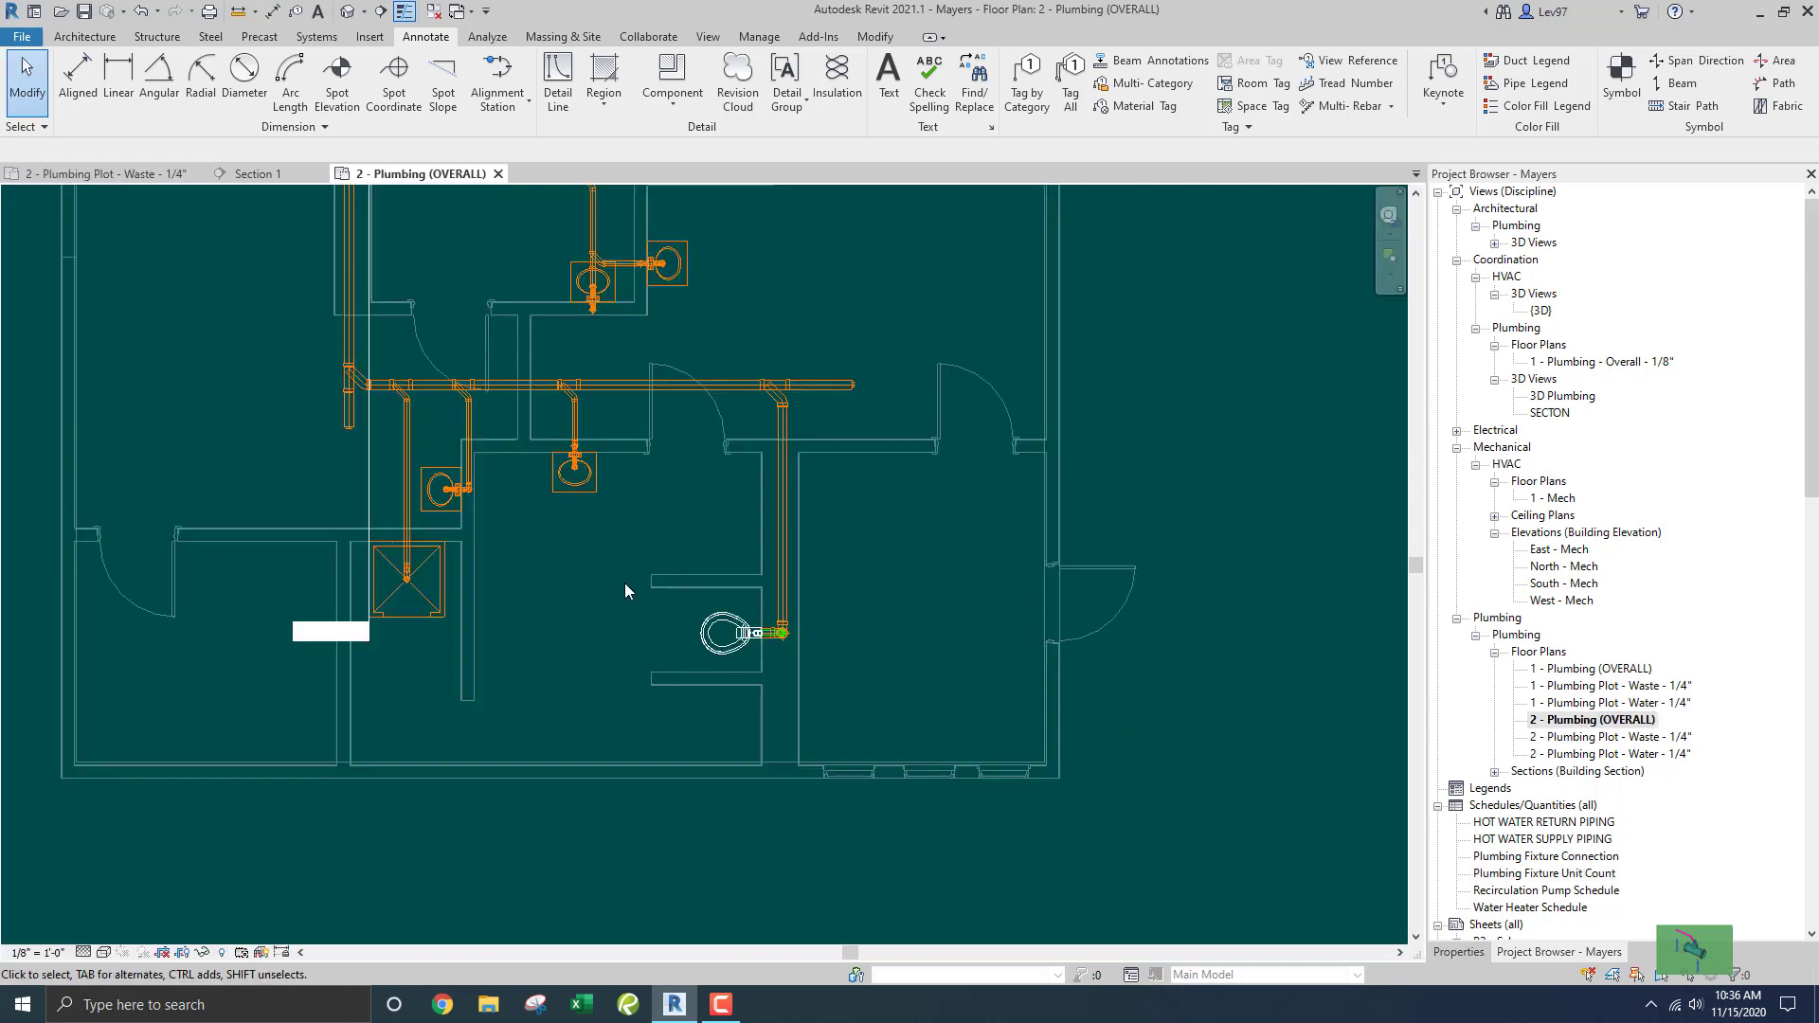
pyautogui.moveTo(580, 611); pyautogui.dragTo(765, 614, button='middle')
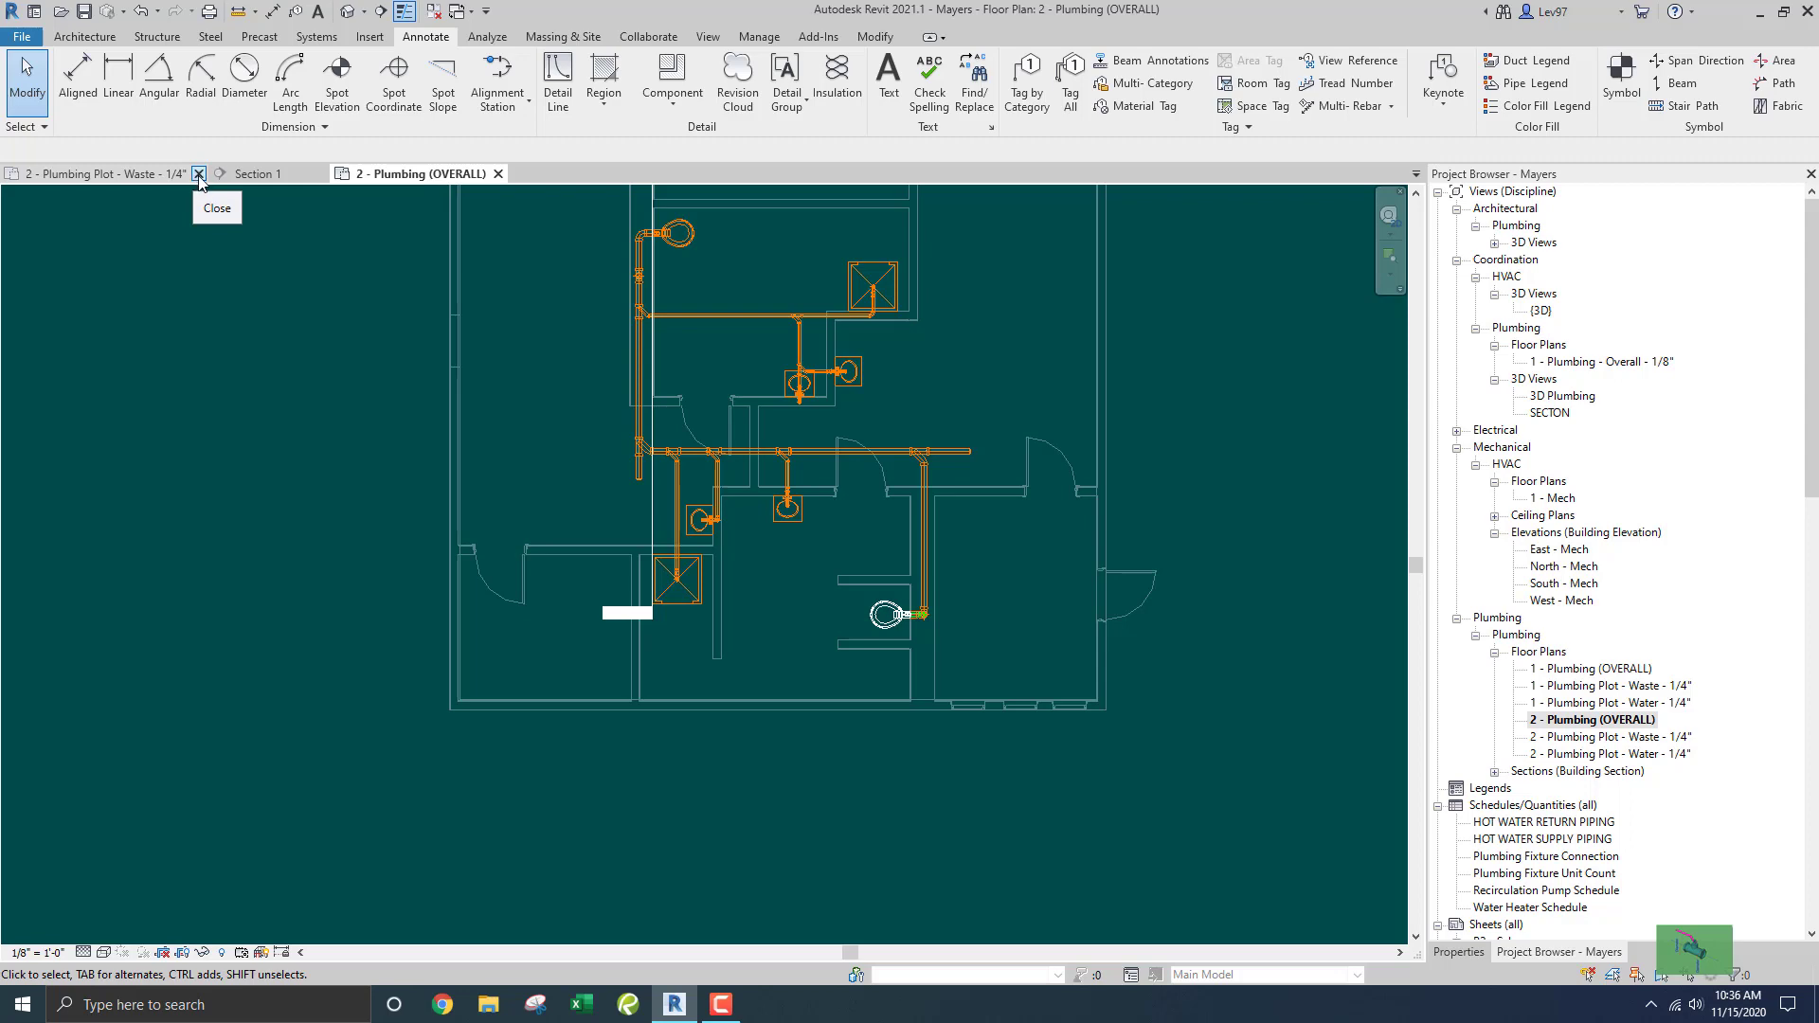
pyautogui.click(199, 174)
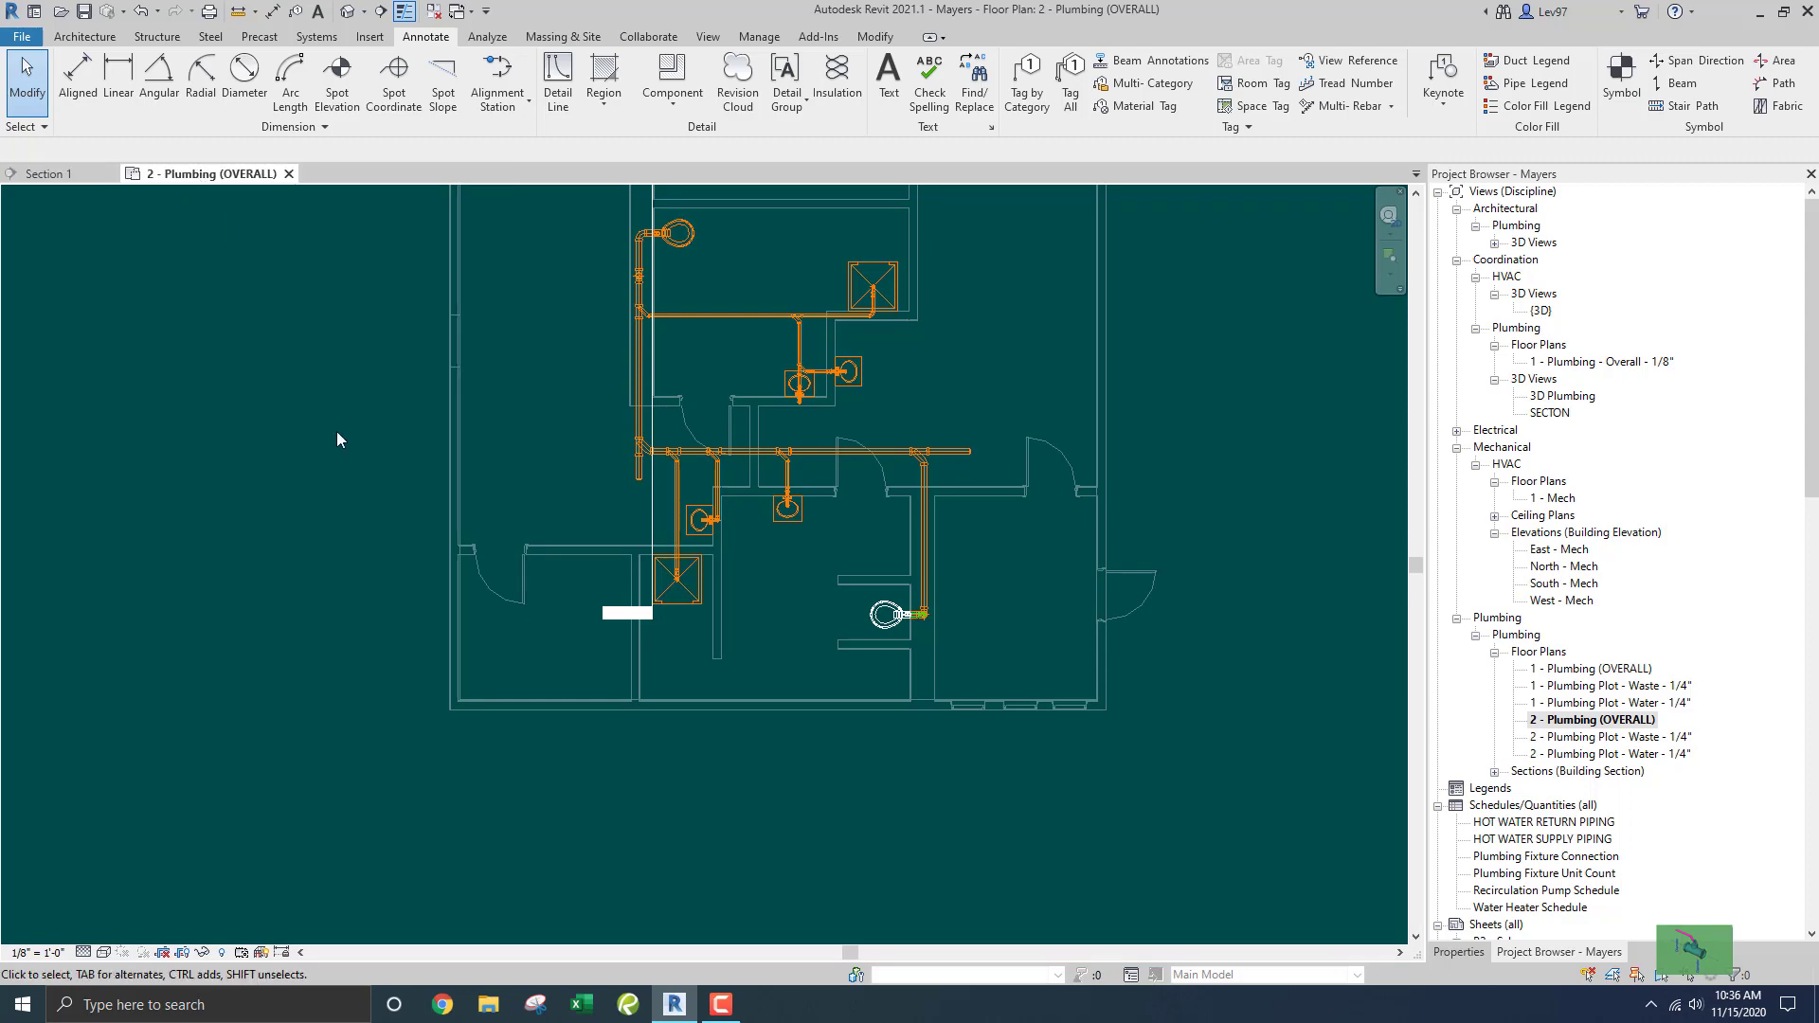
# Move the section line left of the vertical waste run, outside the wet wall of the upper bathroom.
pyautogui.scroll(5, 525, 421)
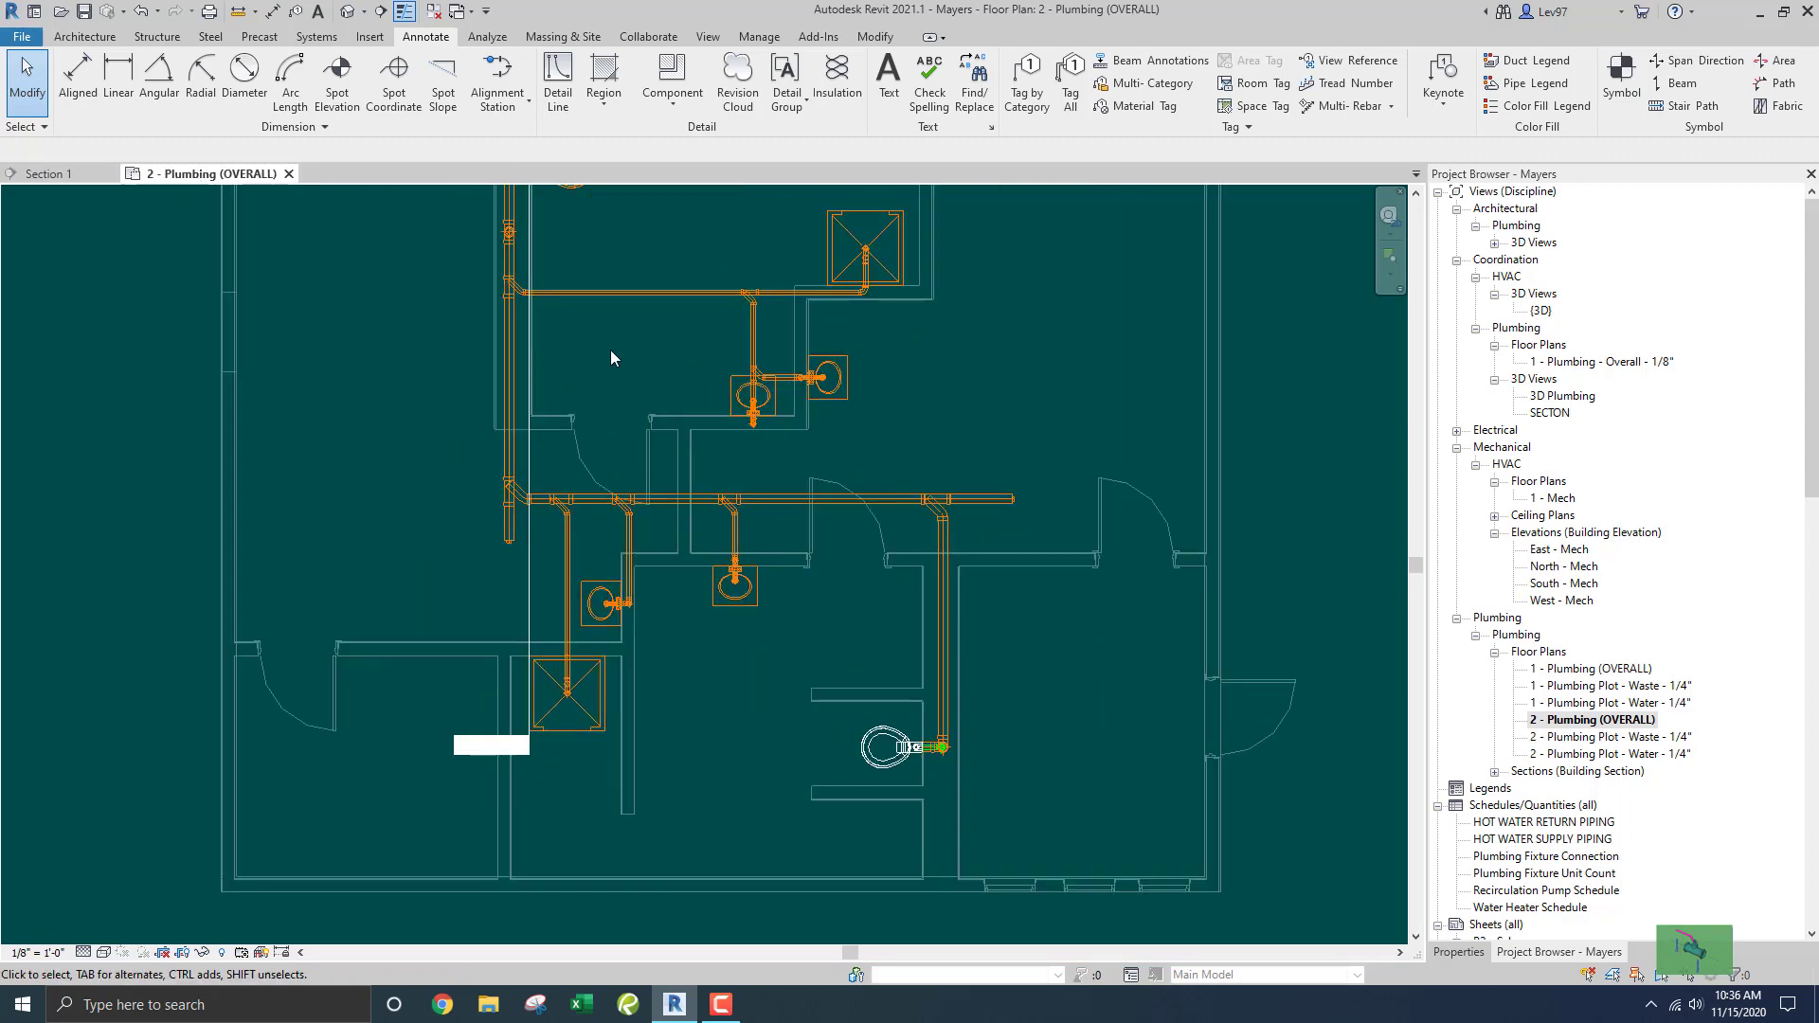
pyautogui.scroll(-3, 612, 373)
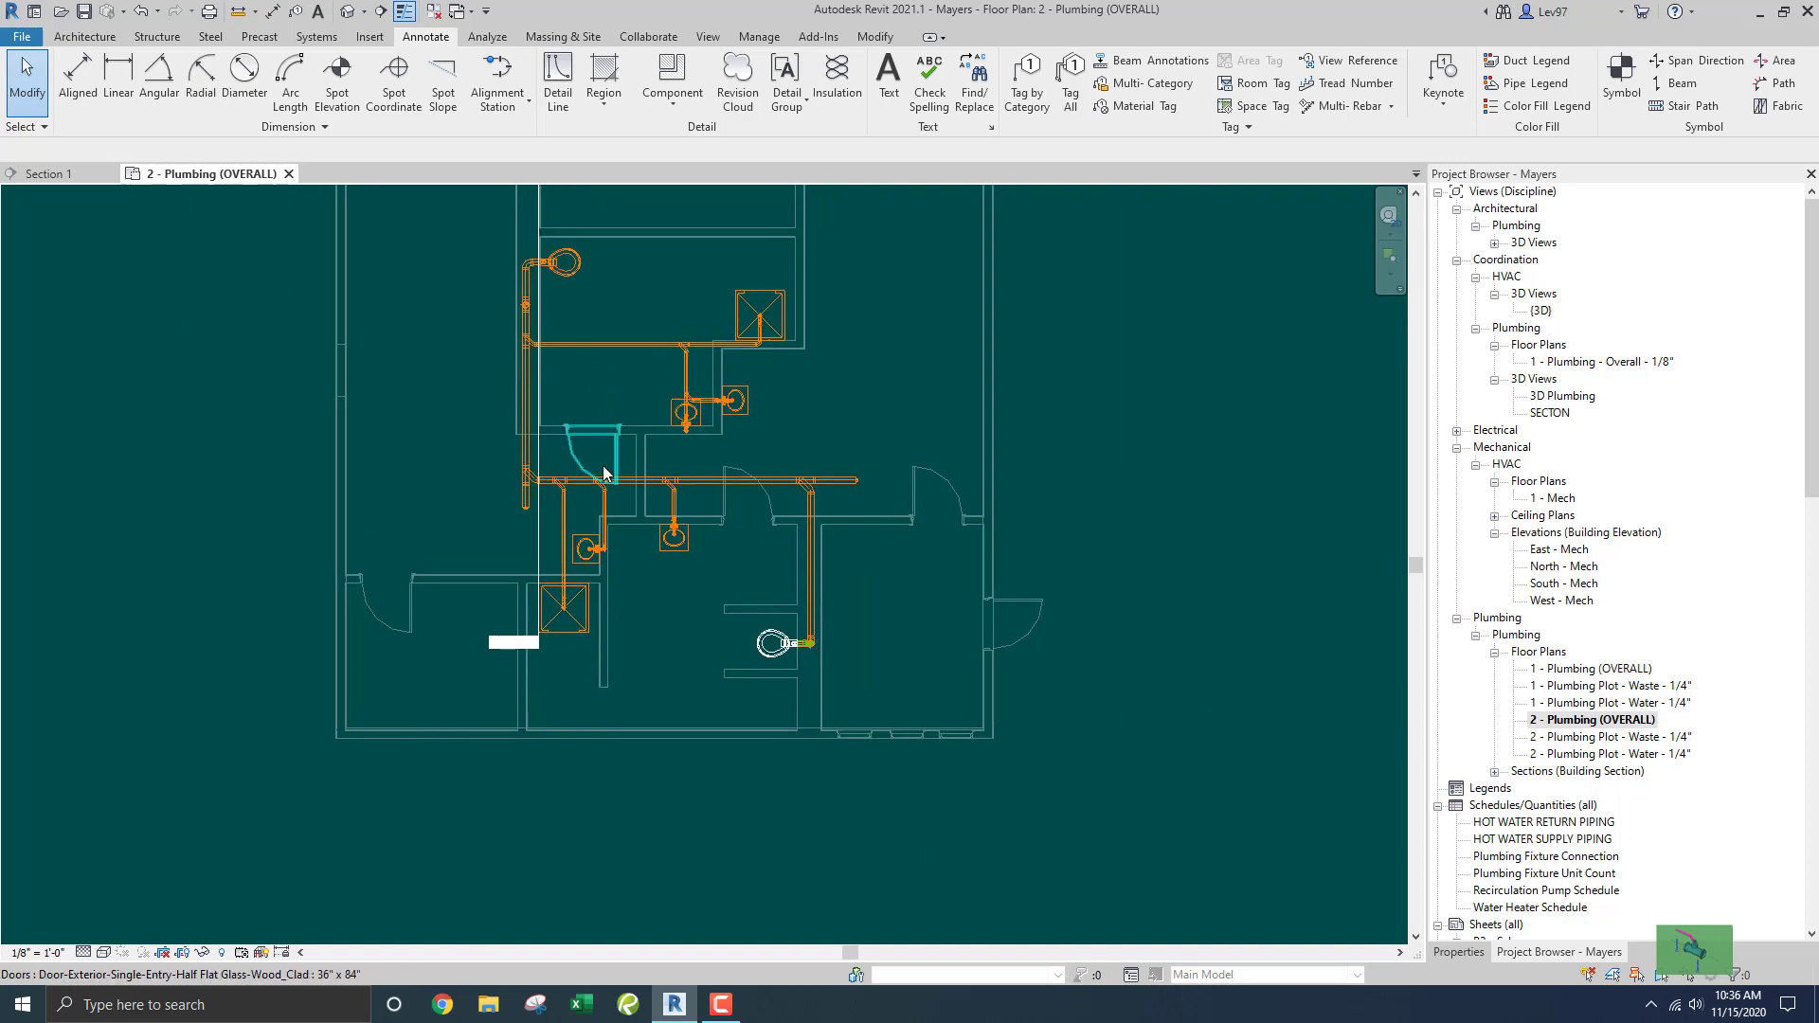
pyautogui.moveTo(693, 456); pyautogui.dragTo(890, 597, button='middle')
pyautogui.scroll(2, 764, 436)
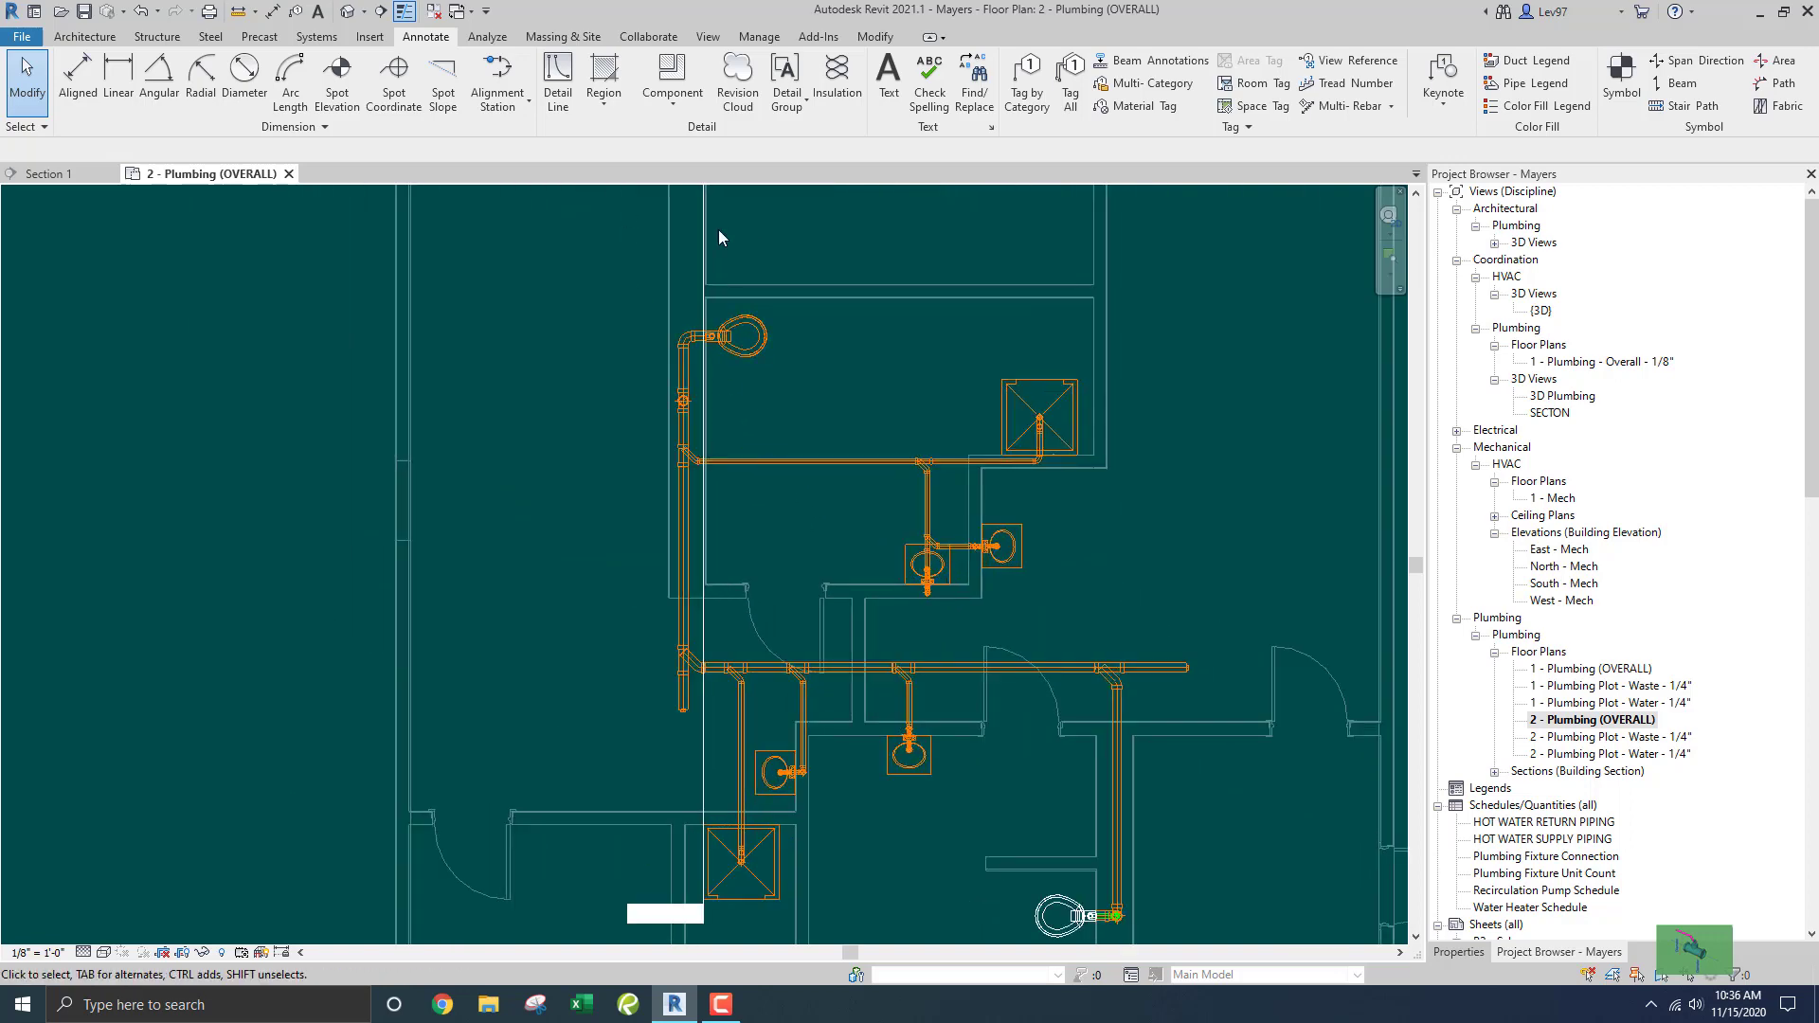
pyautogui.scroll(2, 633, 325)
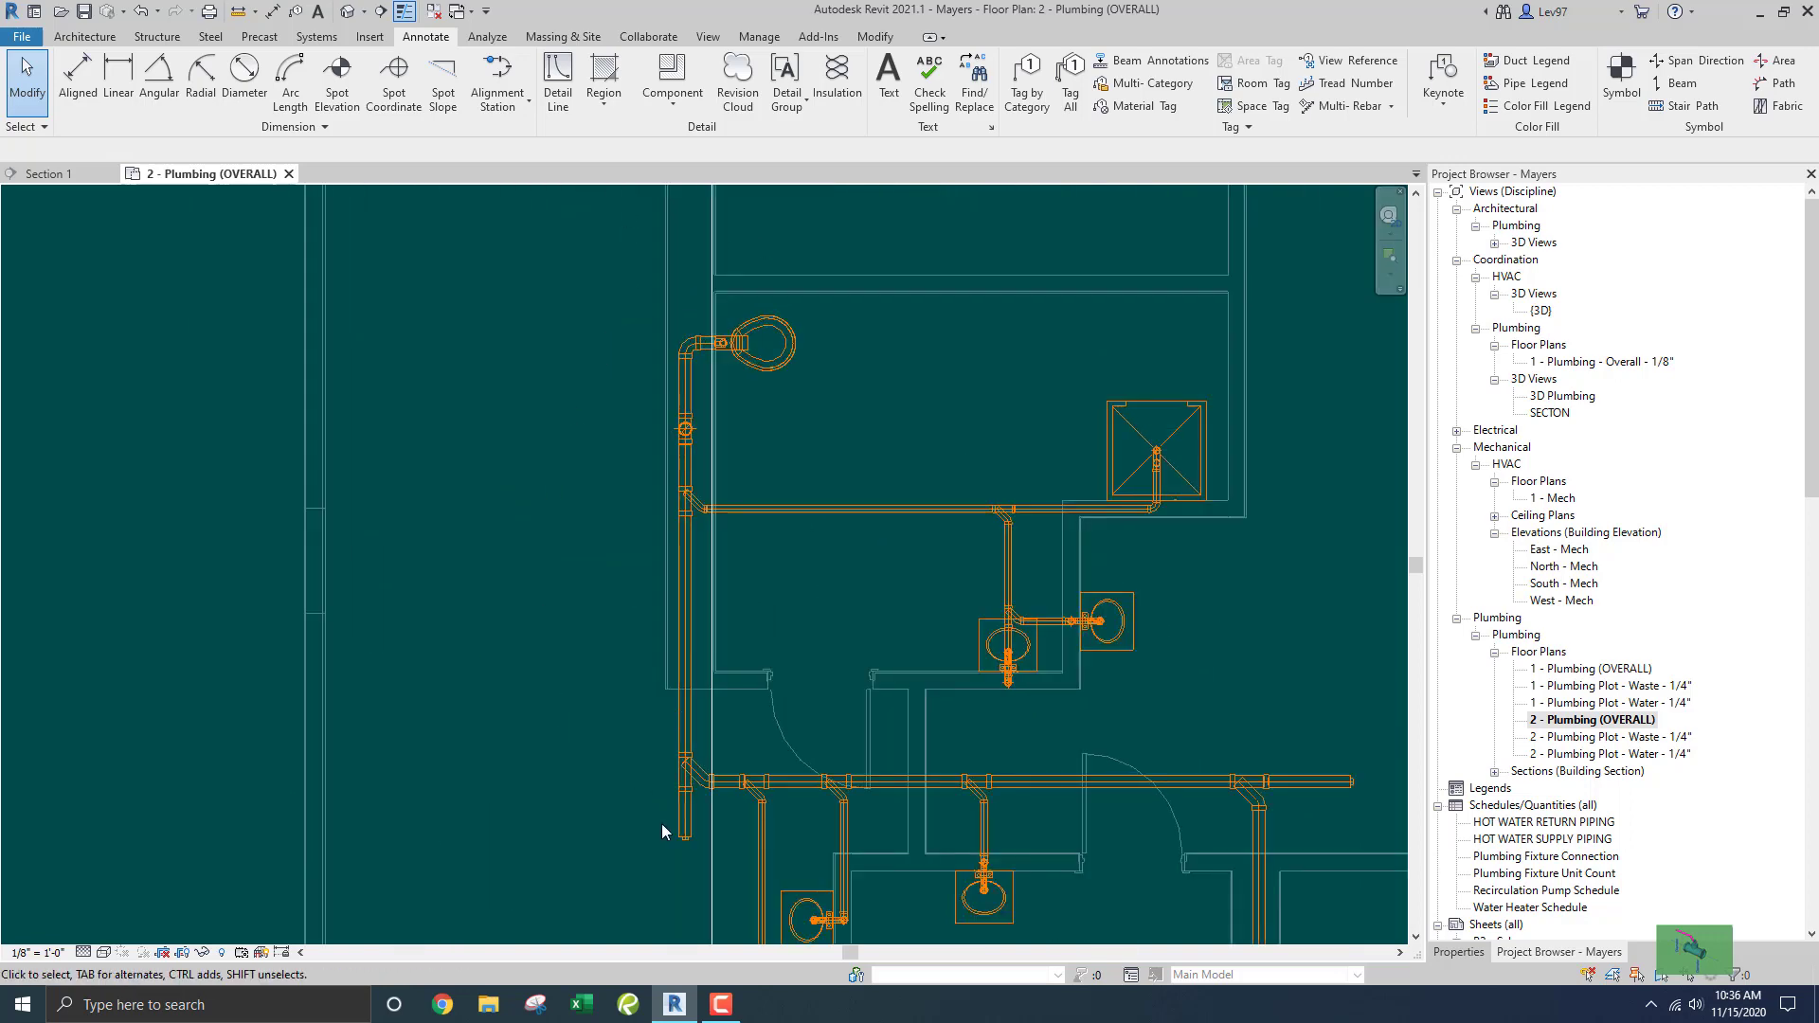
pyautogui.click(709, 893)
pyautogui.moveTo(710, 894); pyautogui.dragTo(581, 827)
# Rotate the section line by 90° about a center of rotation placed on the line, above the upper water closet.
pyautogui.moveTo(674, 484); pyautogui.dragTo(689, 624, button='middle')
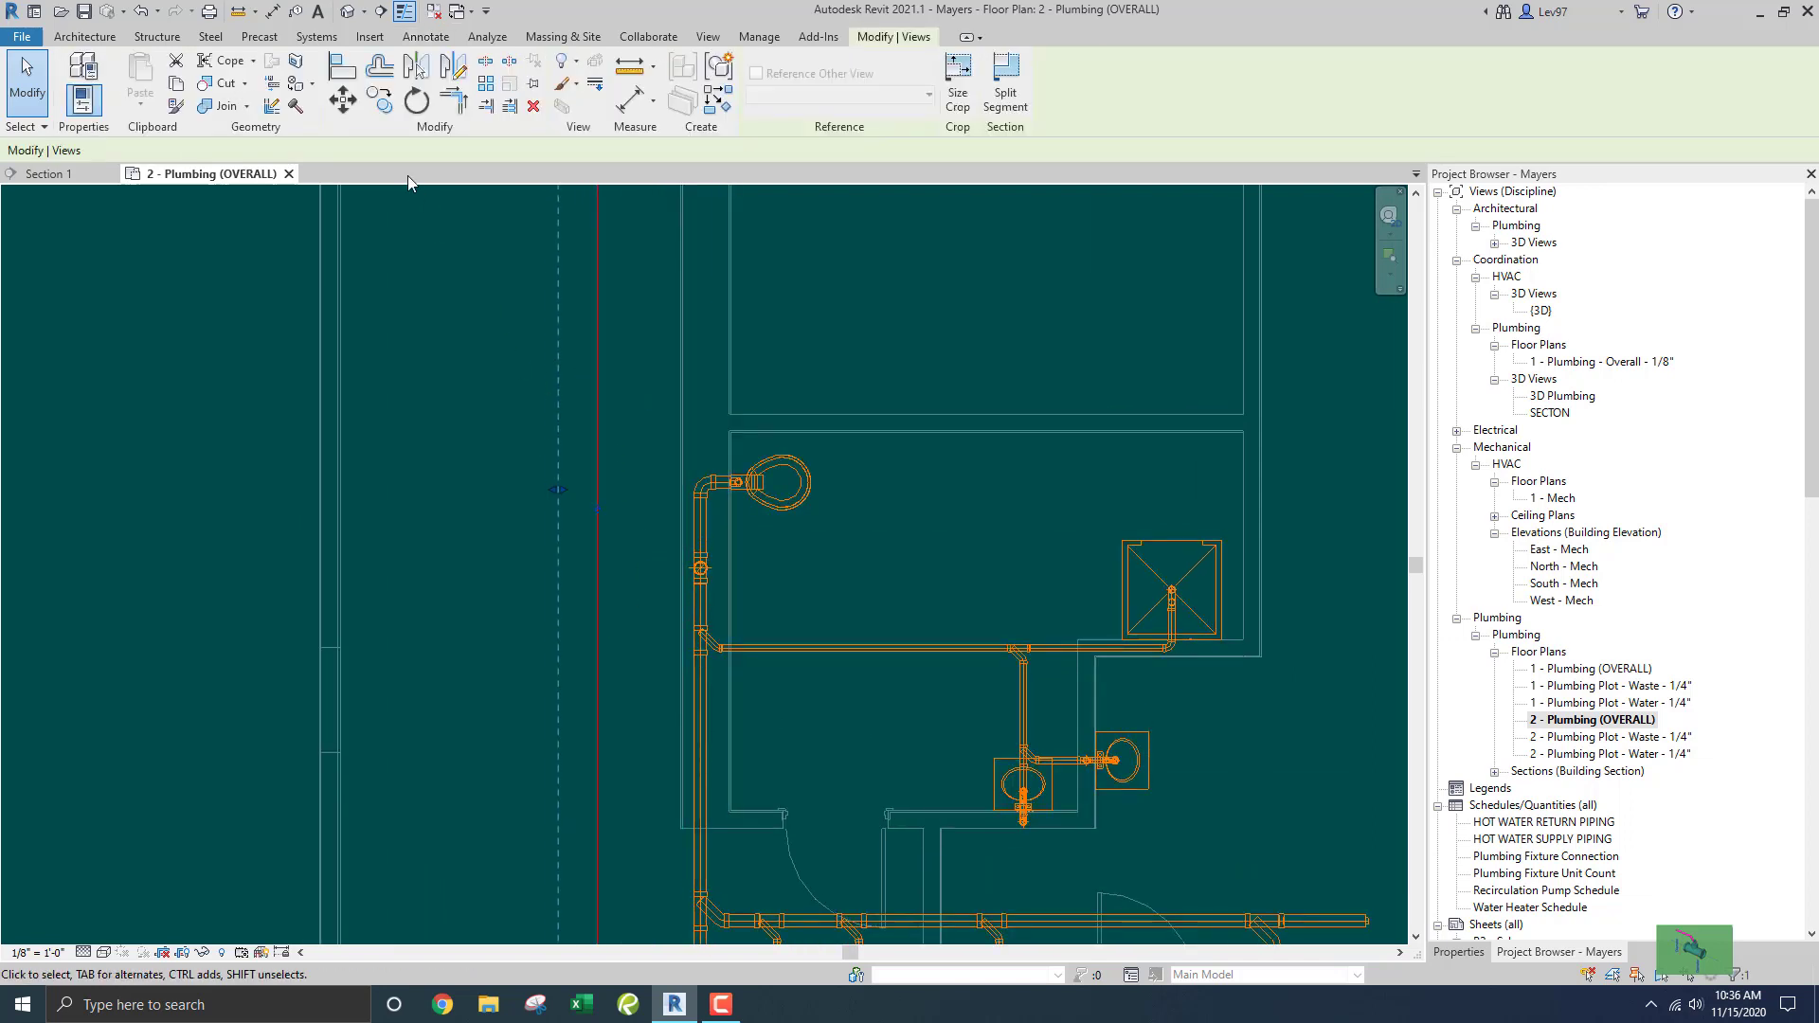
pyautogui.click(417, 100)
pyautogui.click(512, 150)
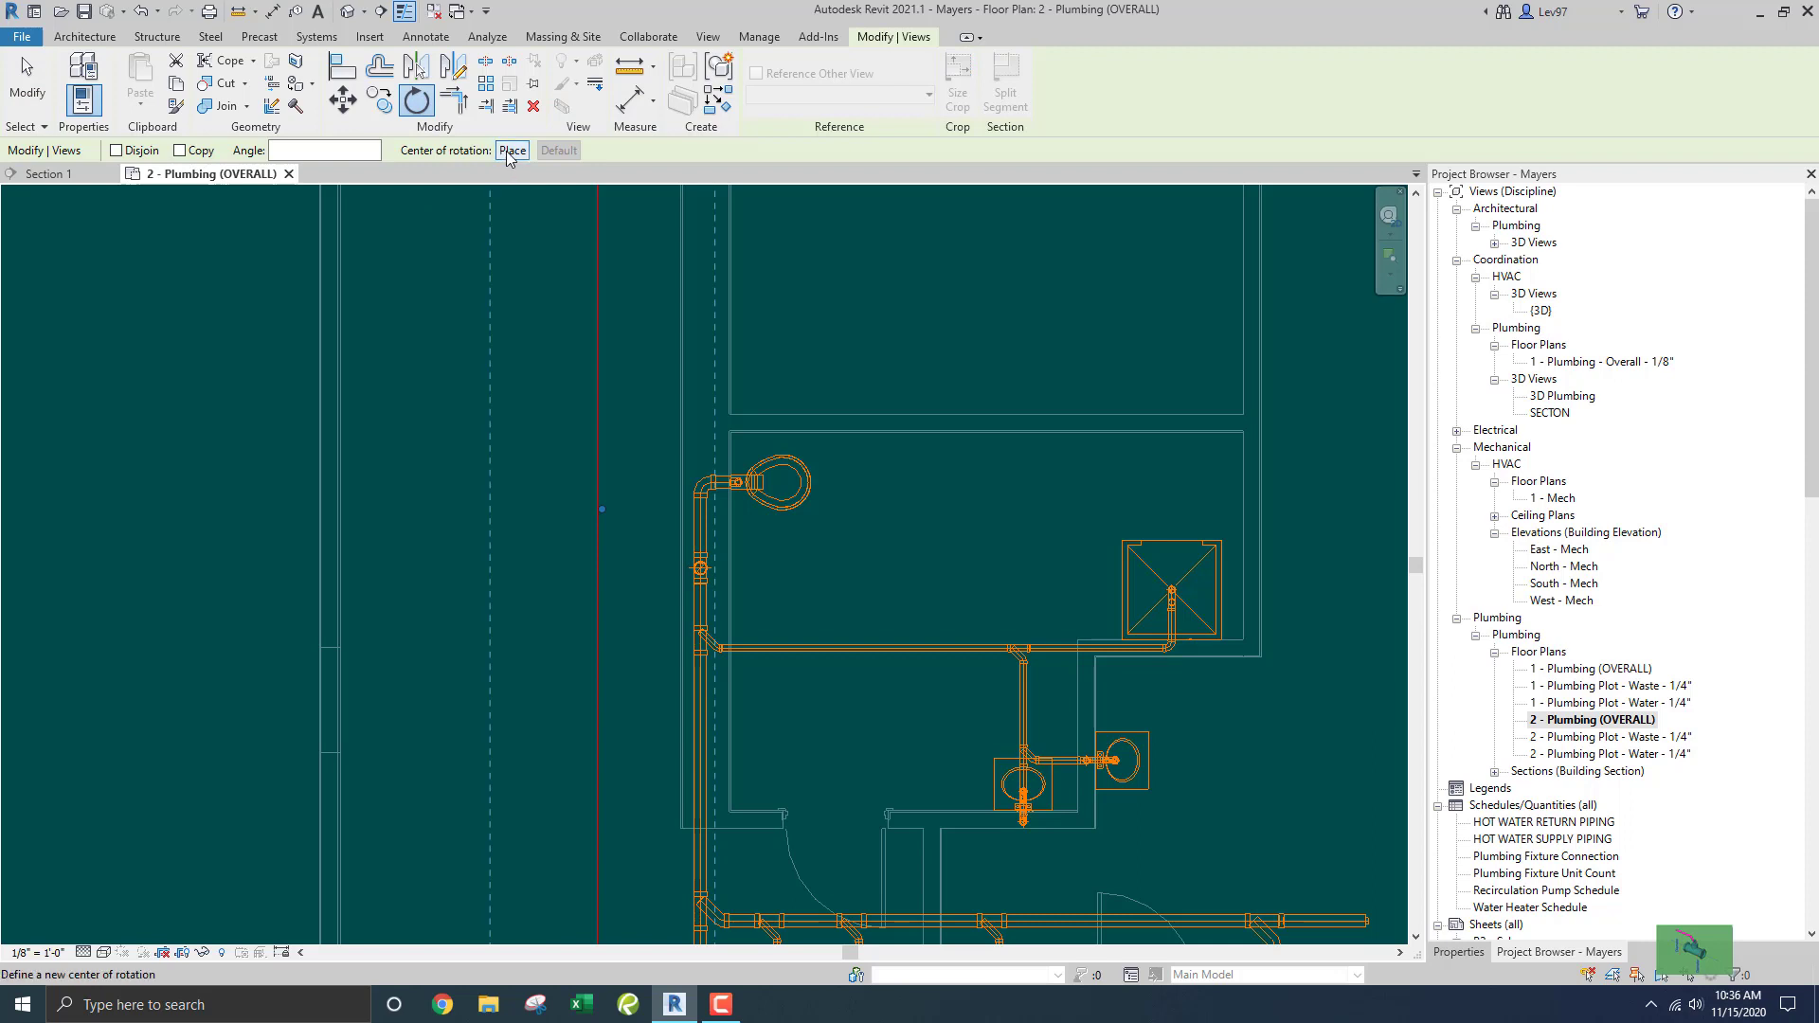
pyautogui.click(597, 389)
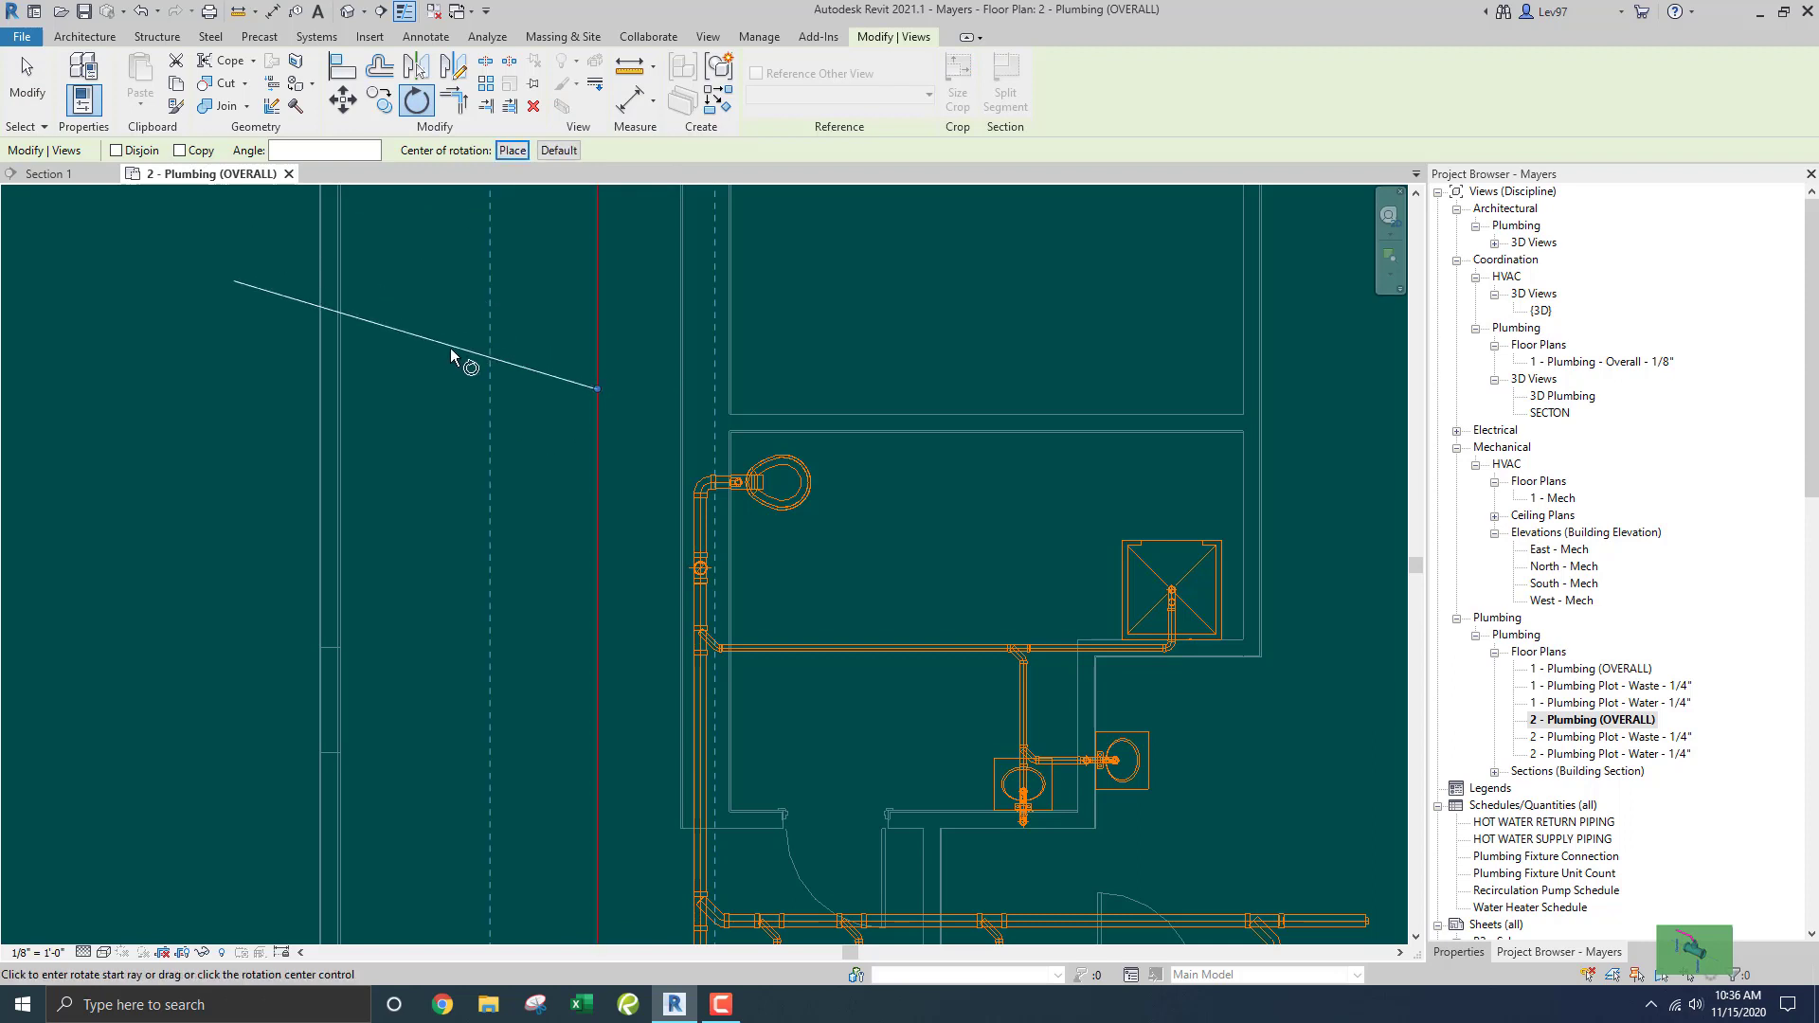
pyautogui.click(439, 393)
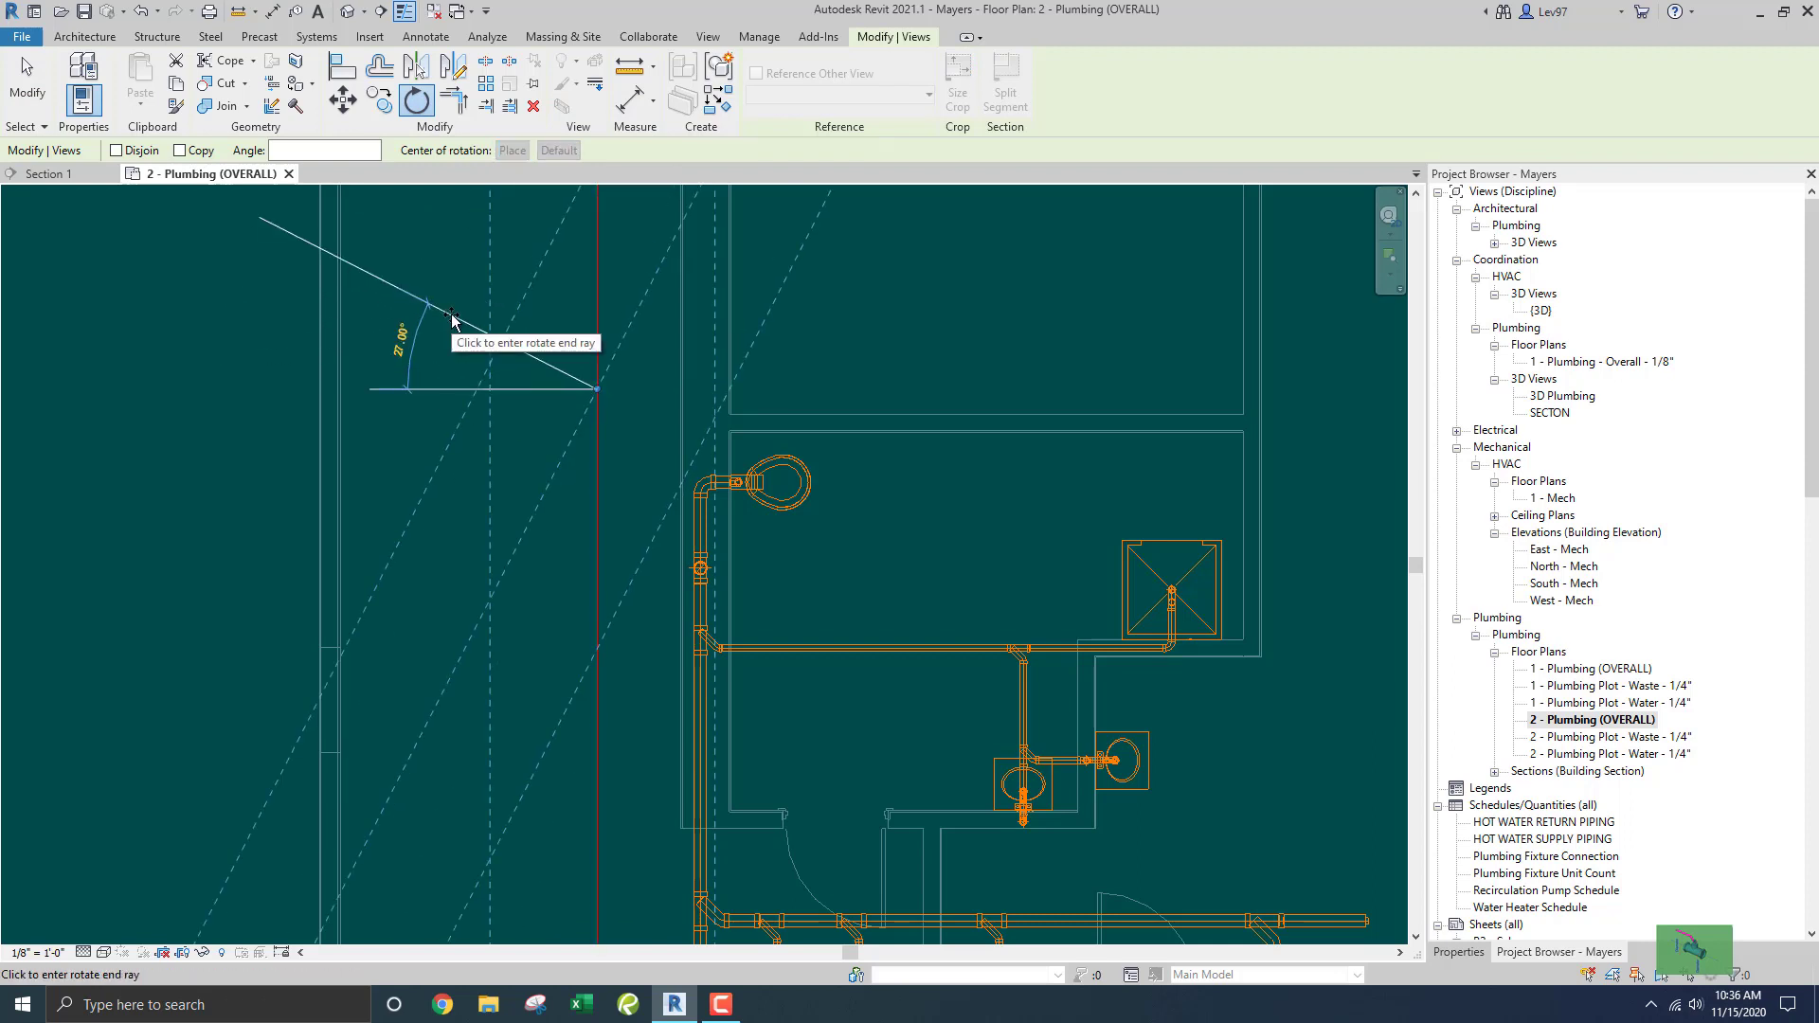
pyautogui.write('90')
pyautogui.press('Return')
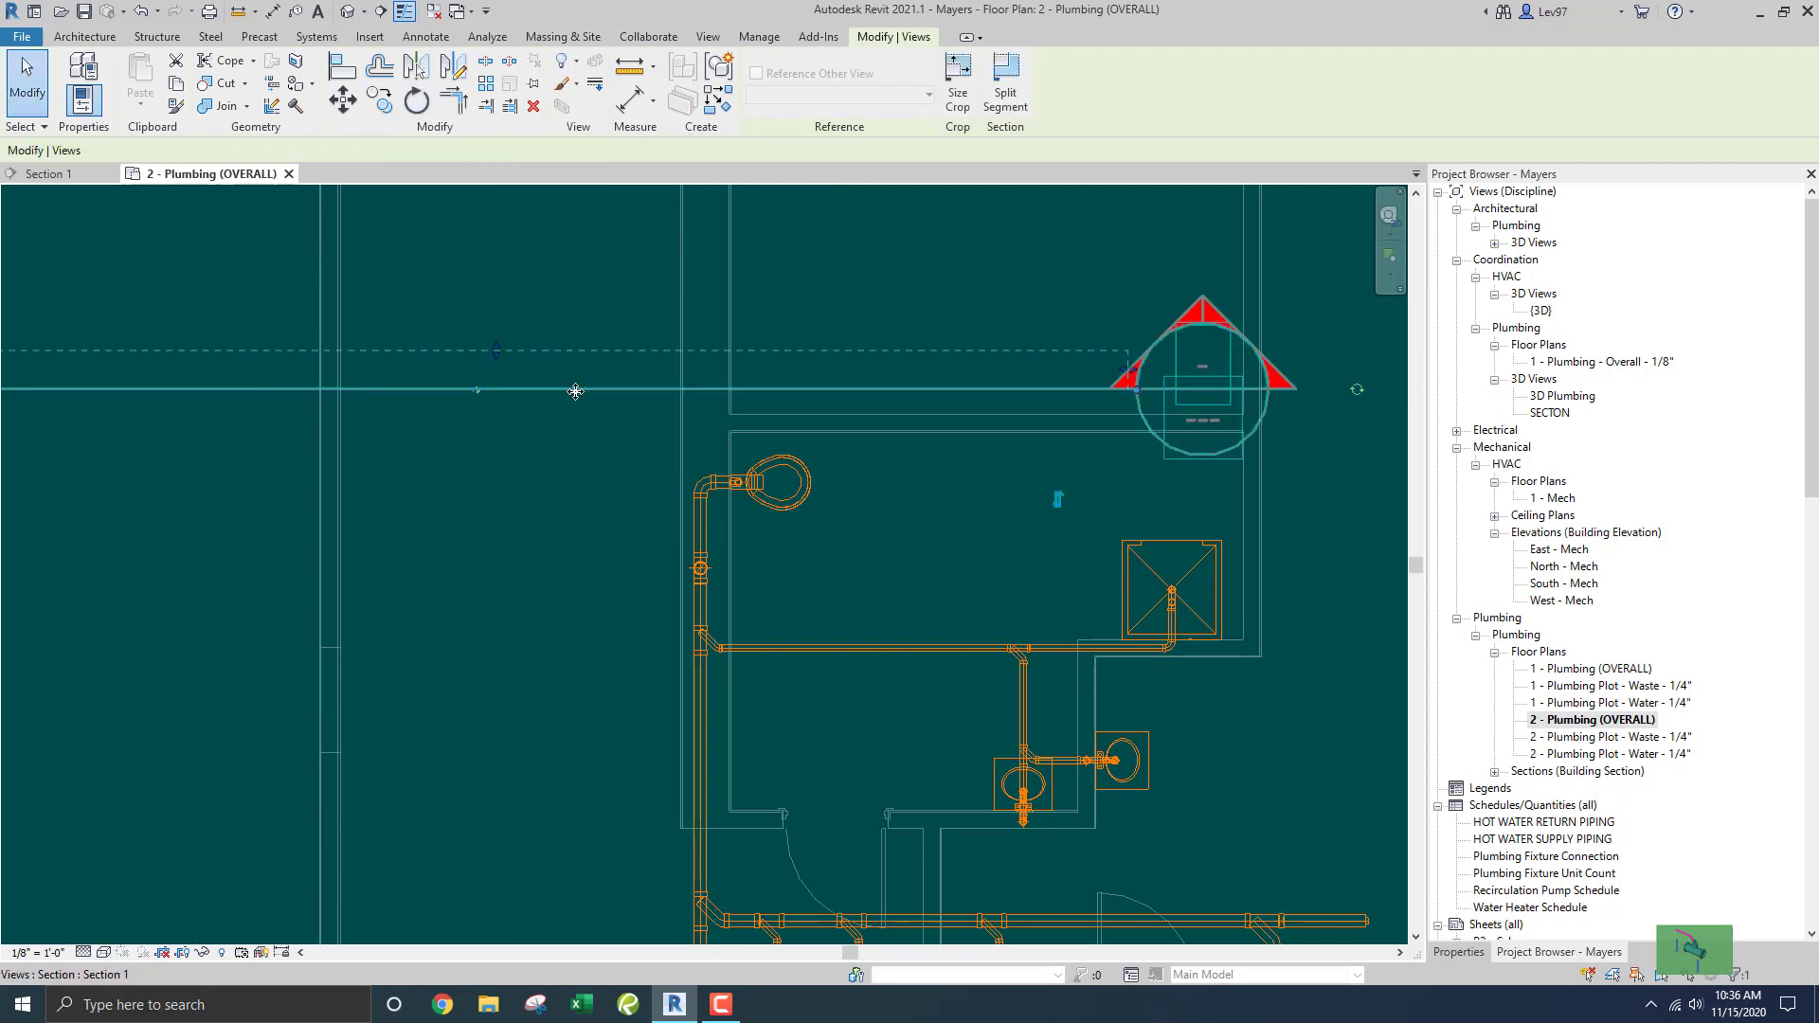
# Move the horizontal section line down across the upper water closet and open the Section 1 view at that fixture.
pyautogui.moveTo(581, 509); pyautogui.dragTo(582, 508)
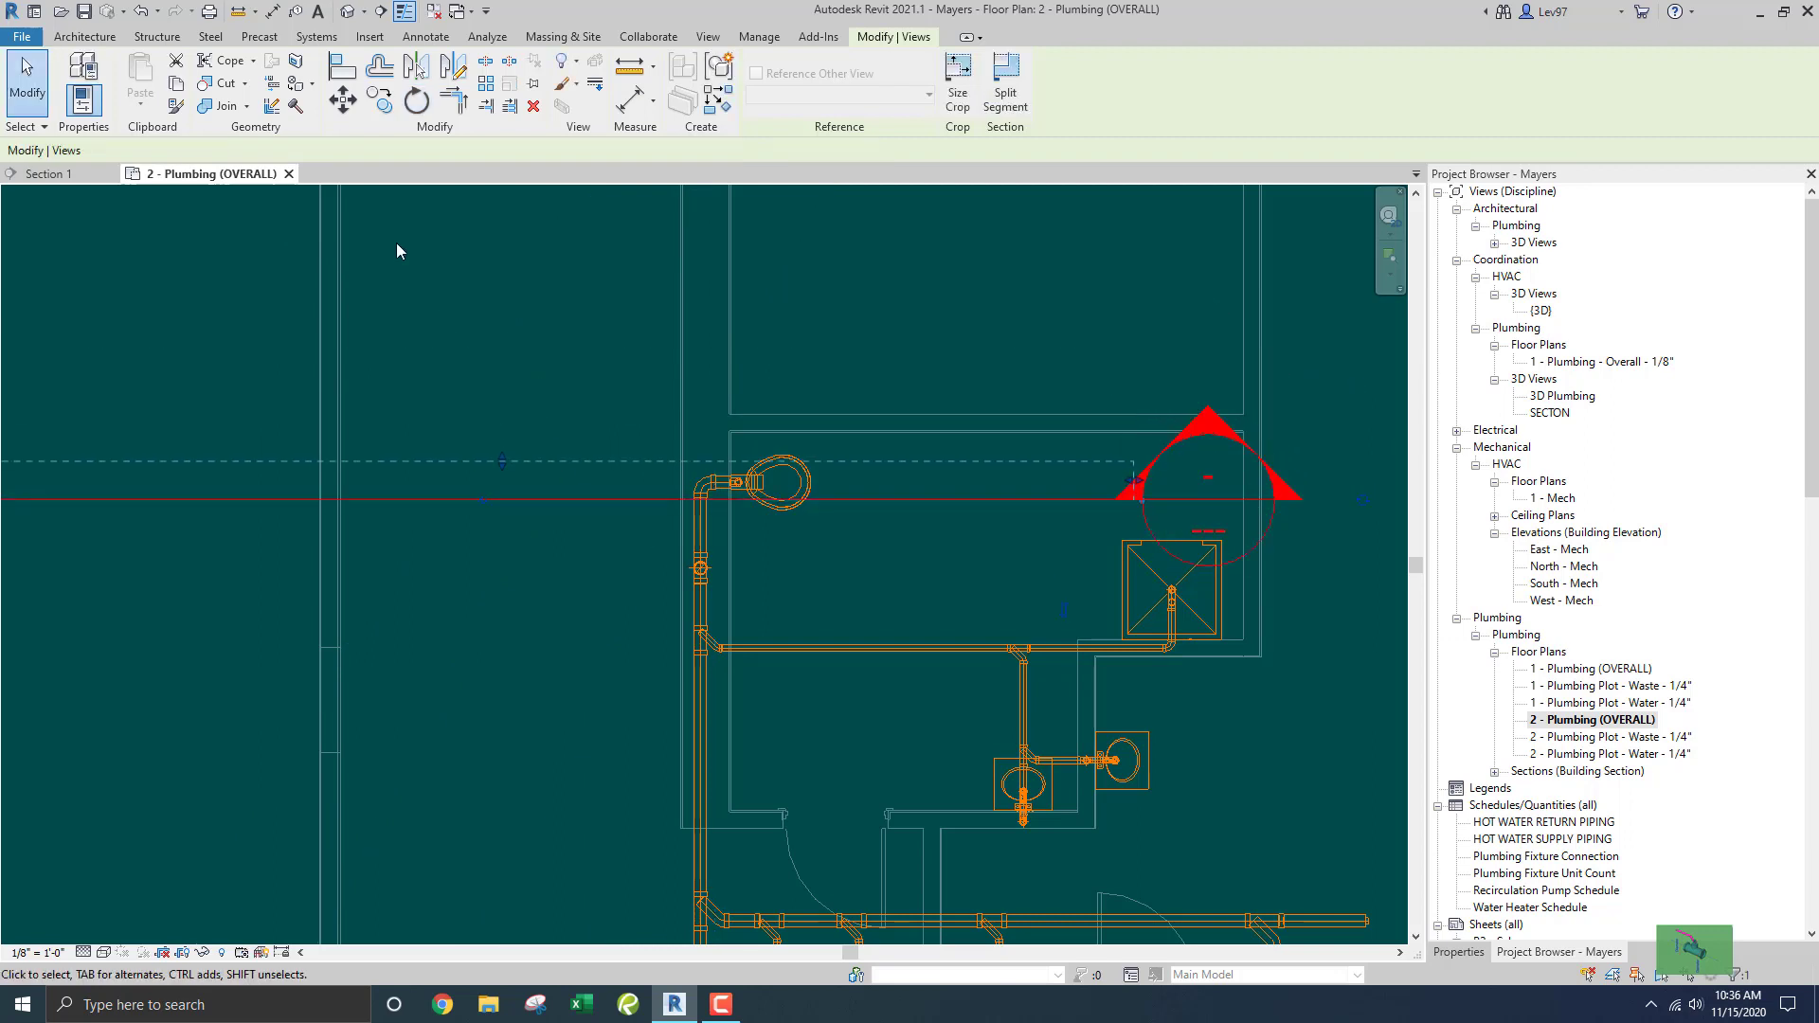
pyautogui.click(81, 172)
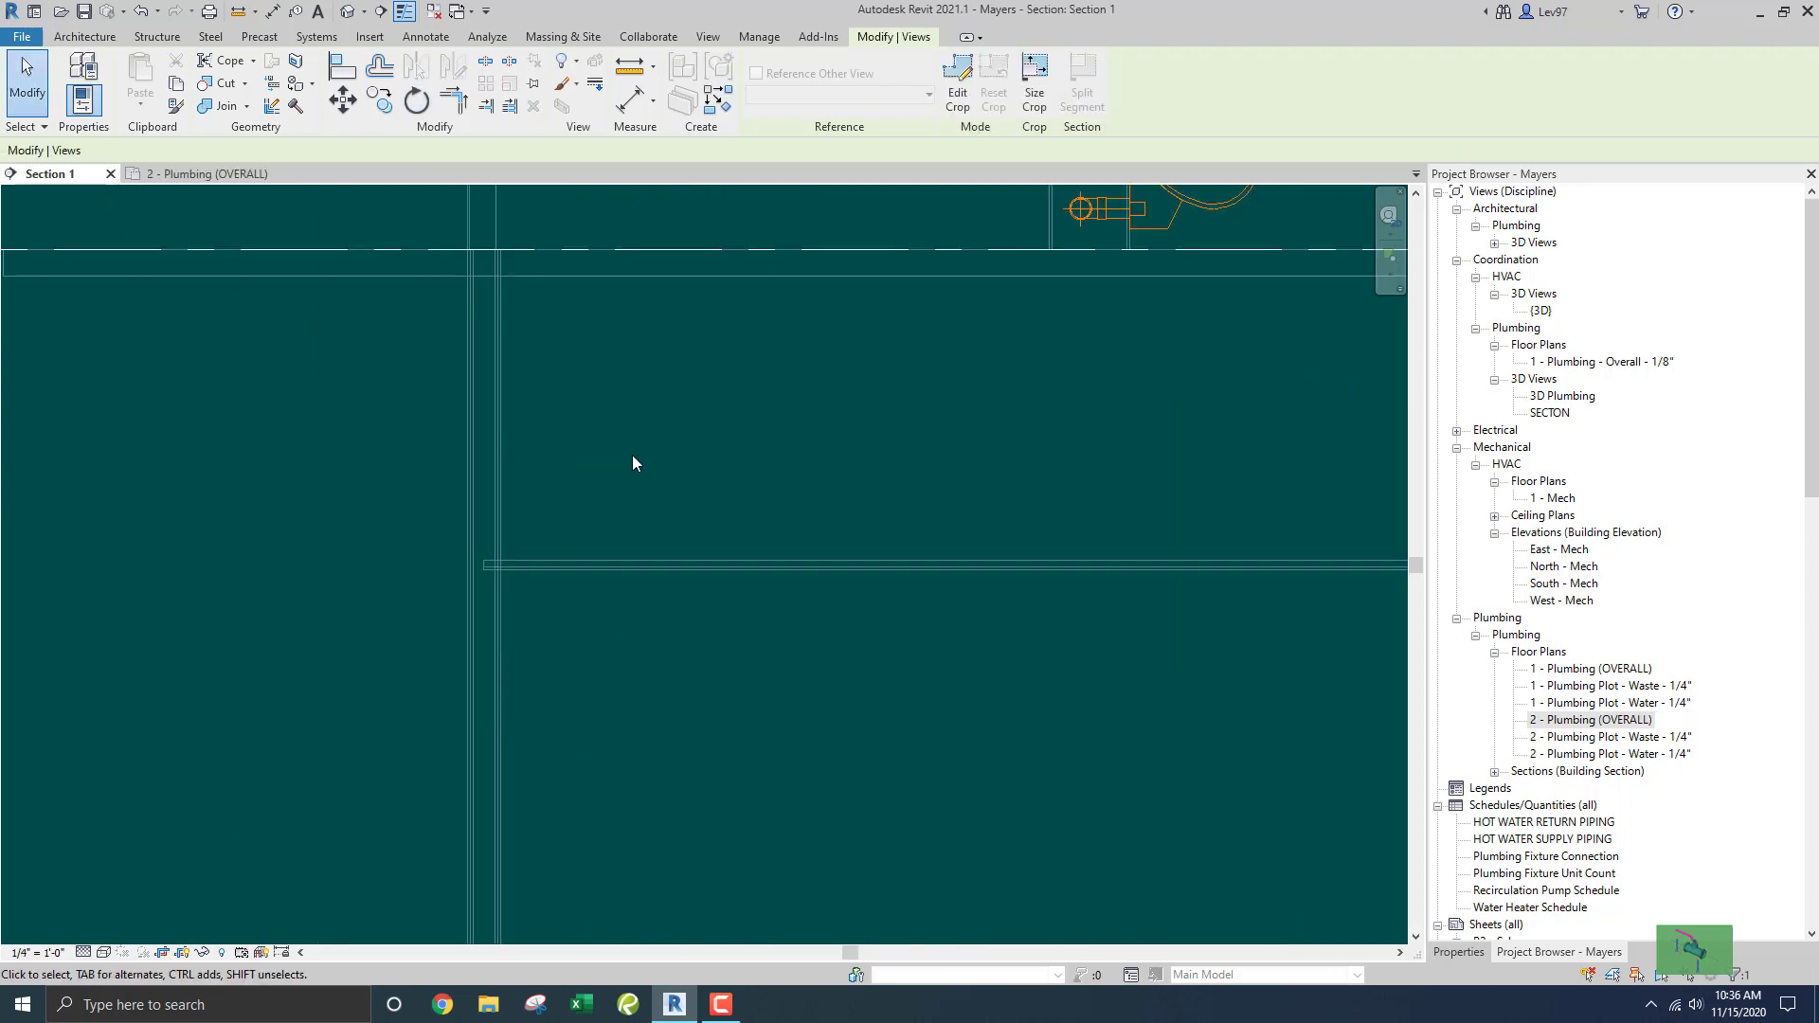
pyautogui.scroll(5, 771, 408)
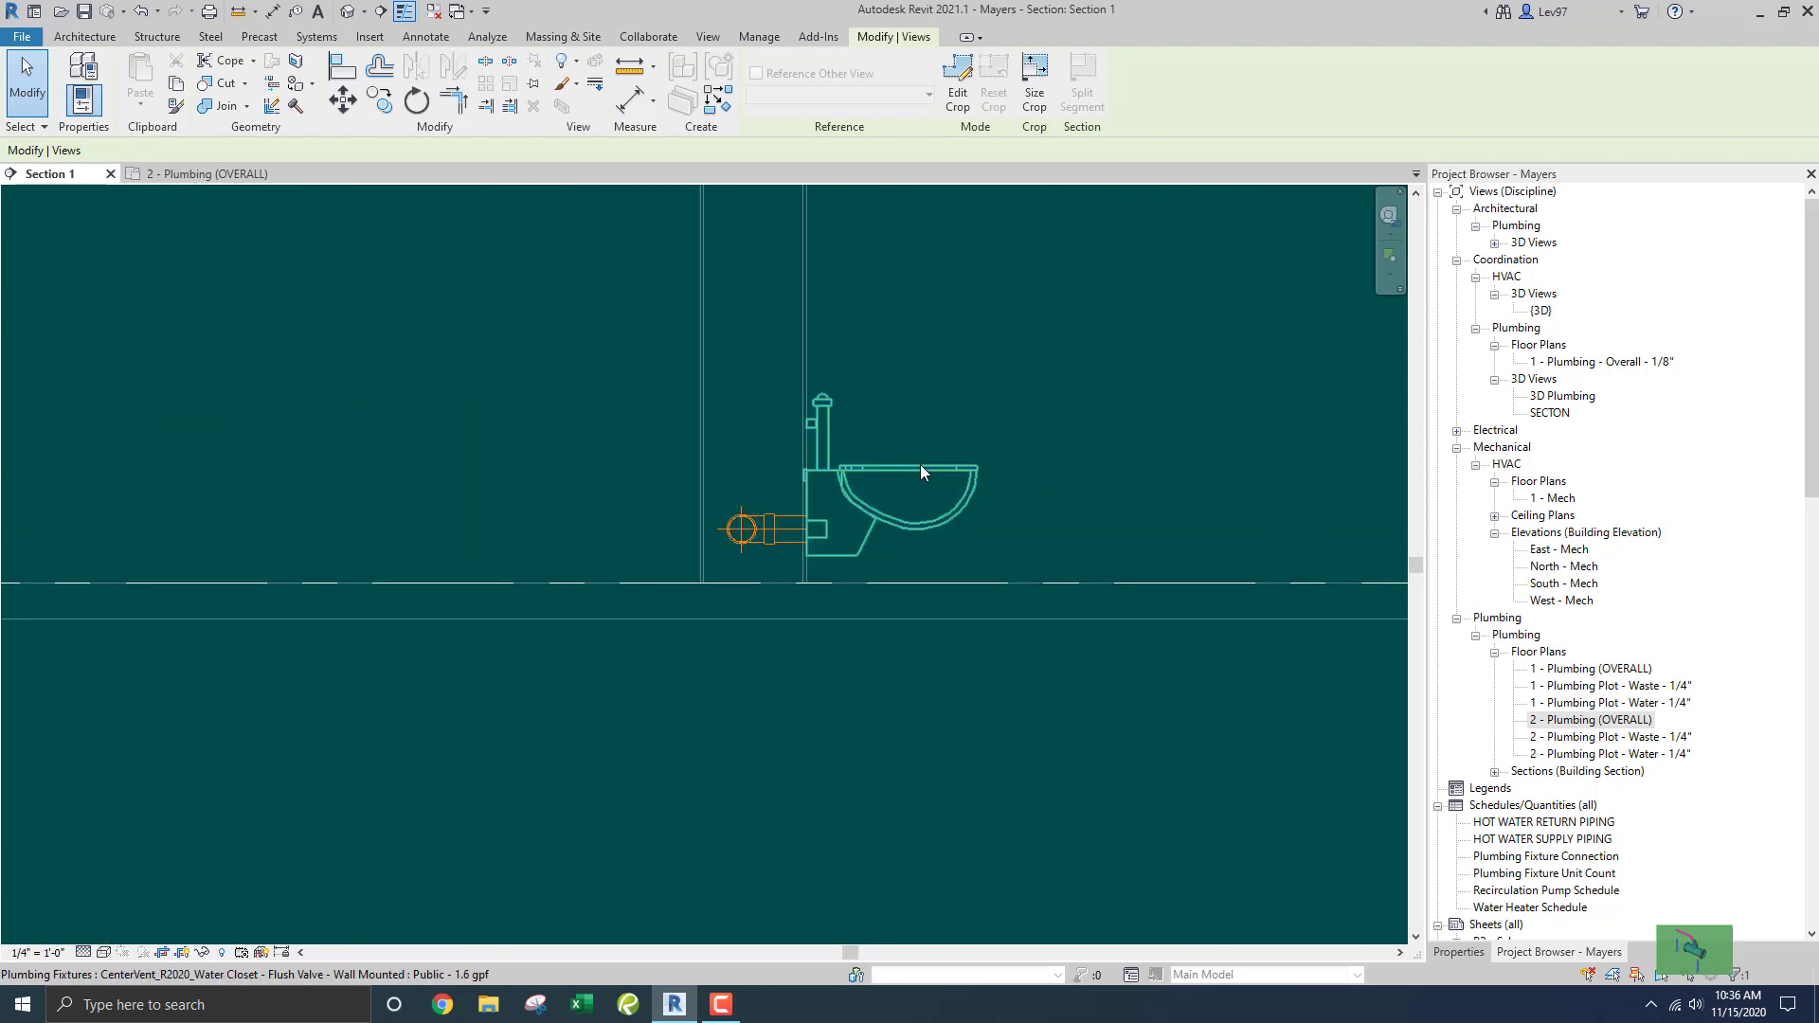
# Draw a 2" PVC pipe from the water closet's 2" vent connector into the wall, turning up to about 3' above Level 2.
pyautogui.click(926, 431)
pyautogui.scroll(2, 803, 469)
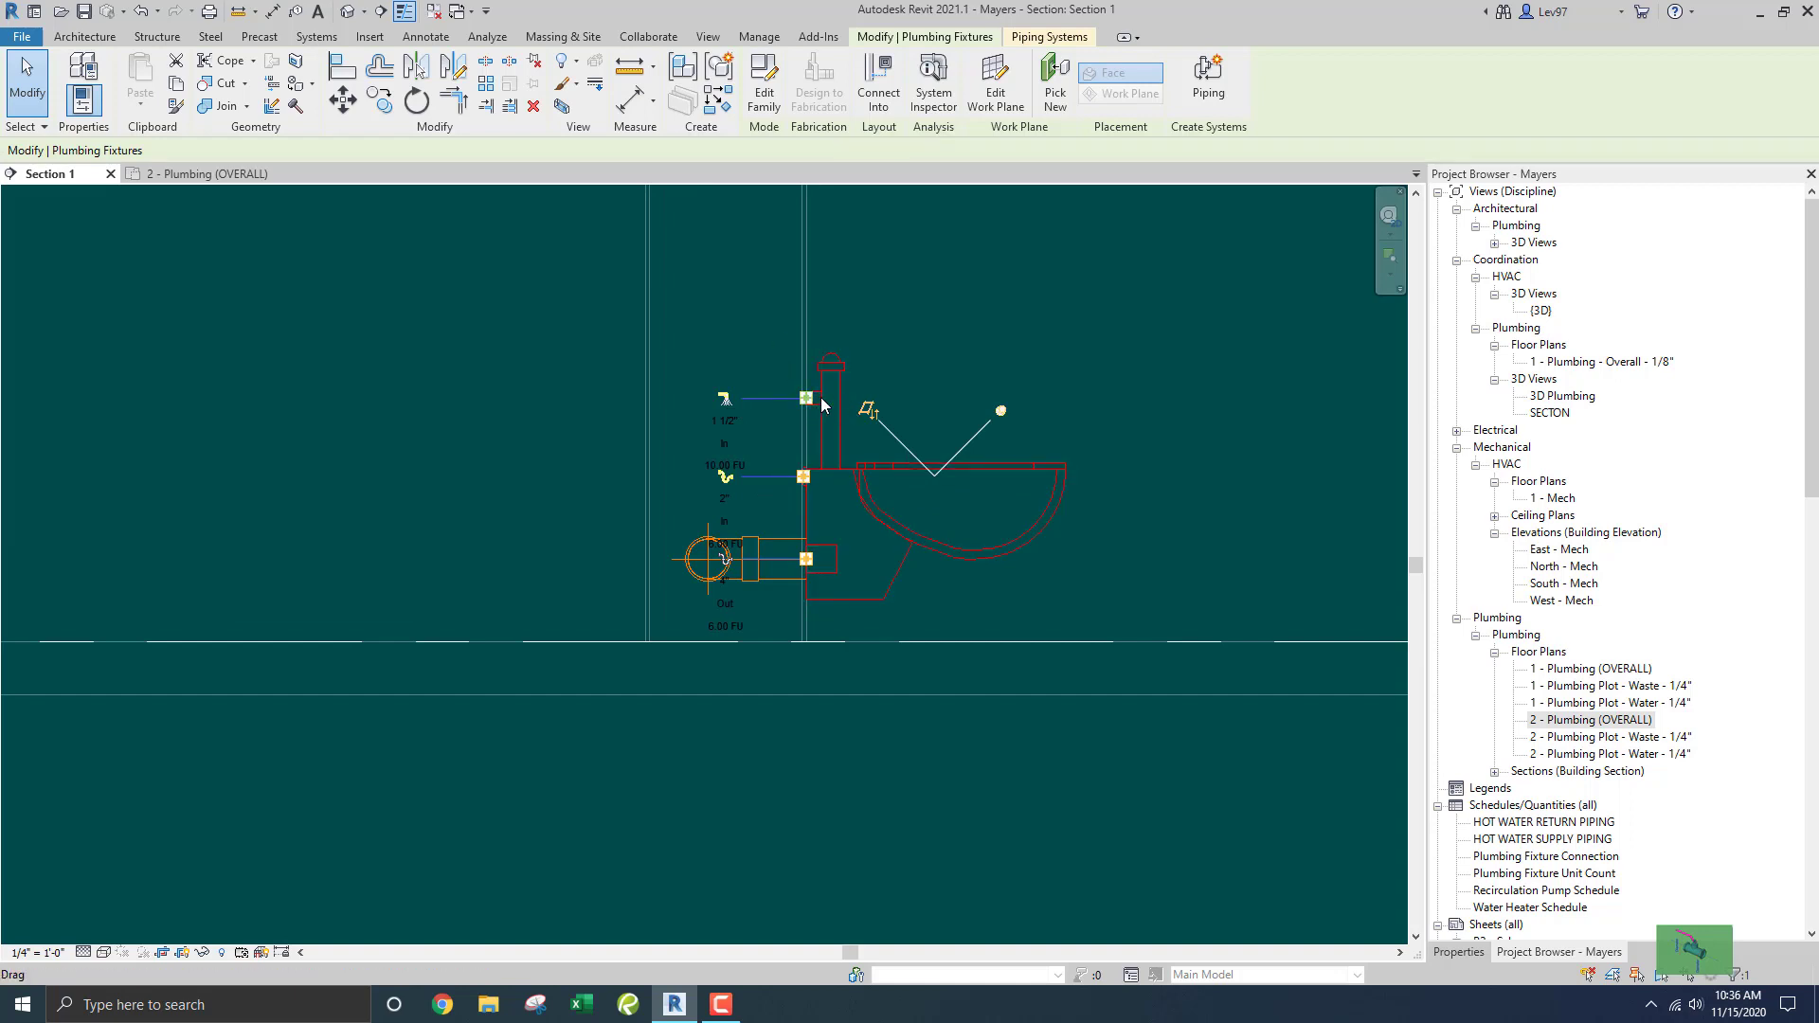
pyautogui.click(724, 480)
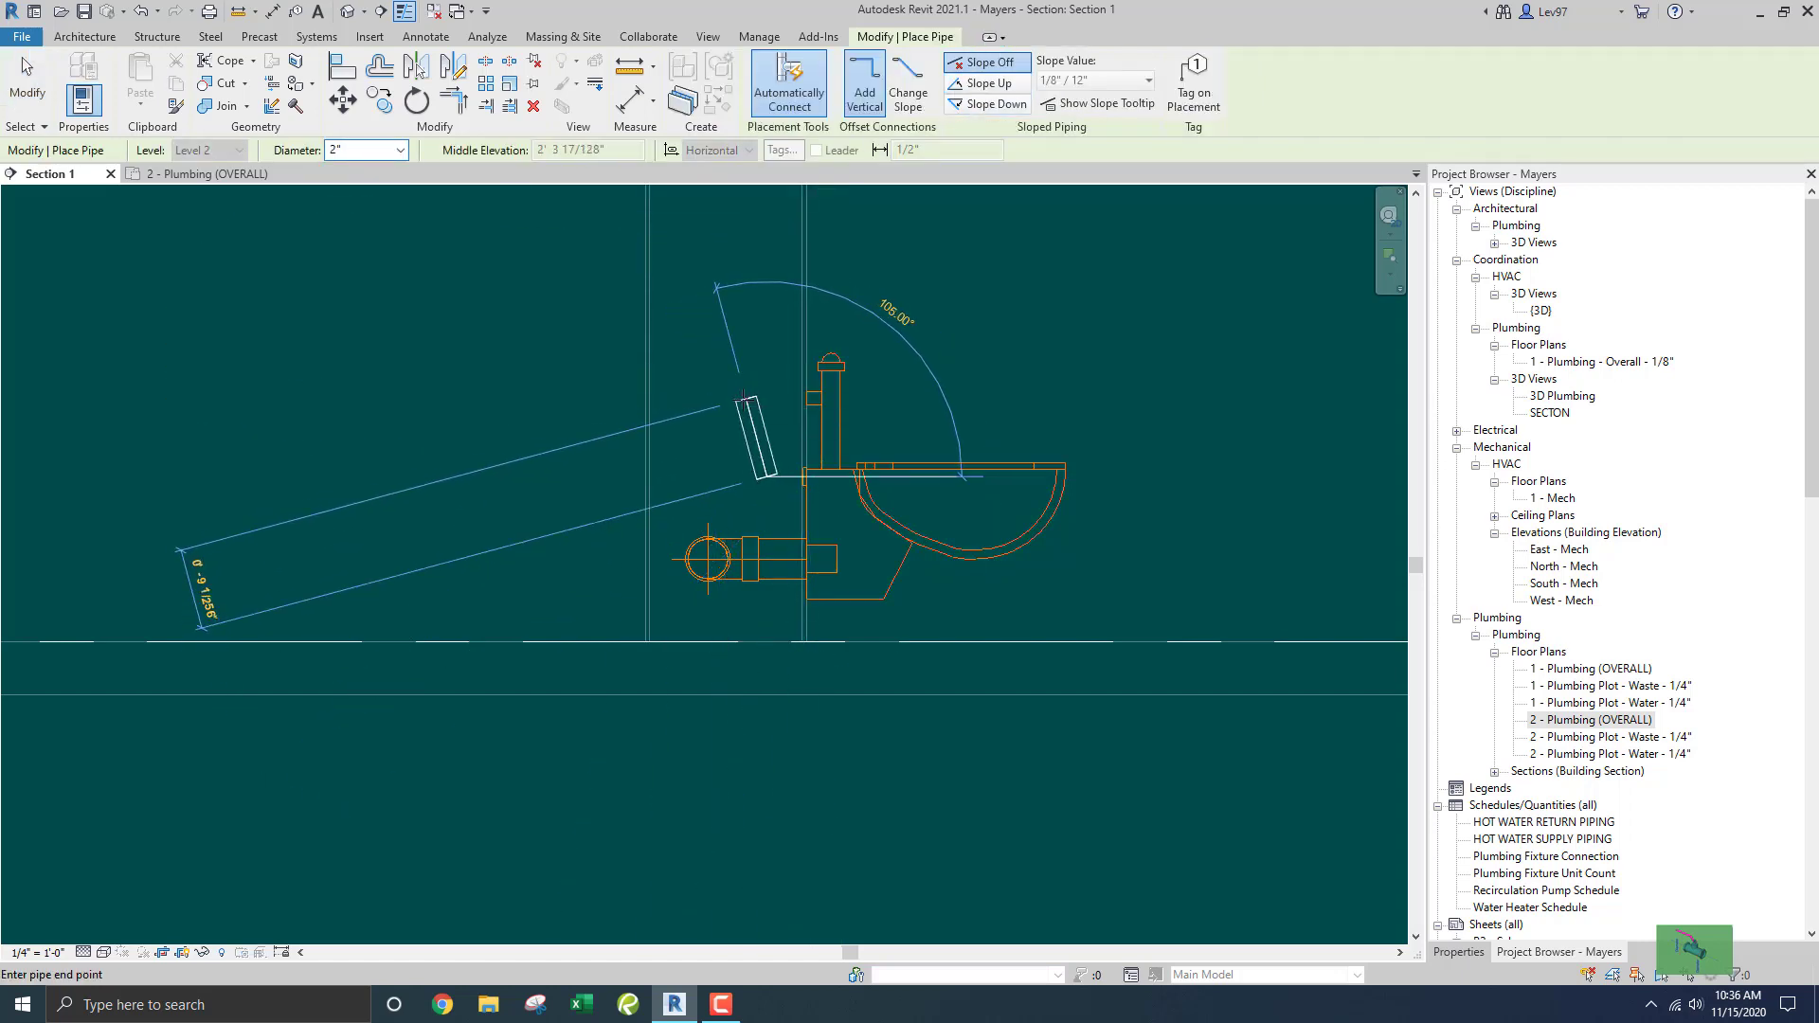
pyautogui.click(730, 478)
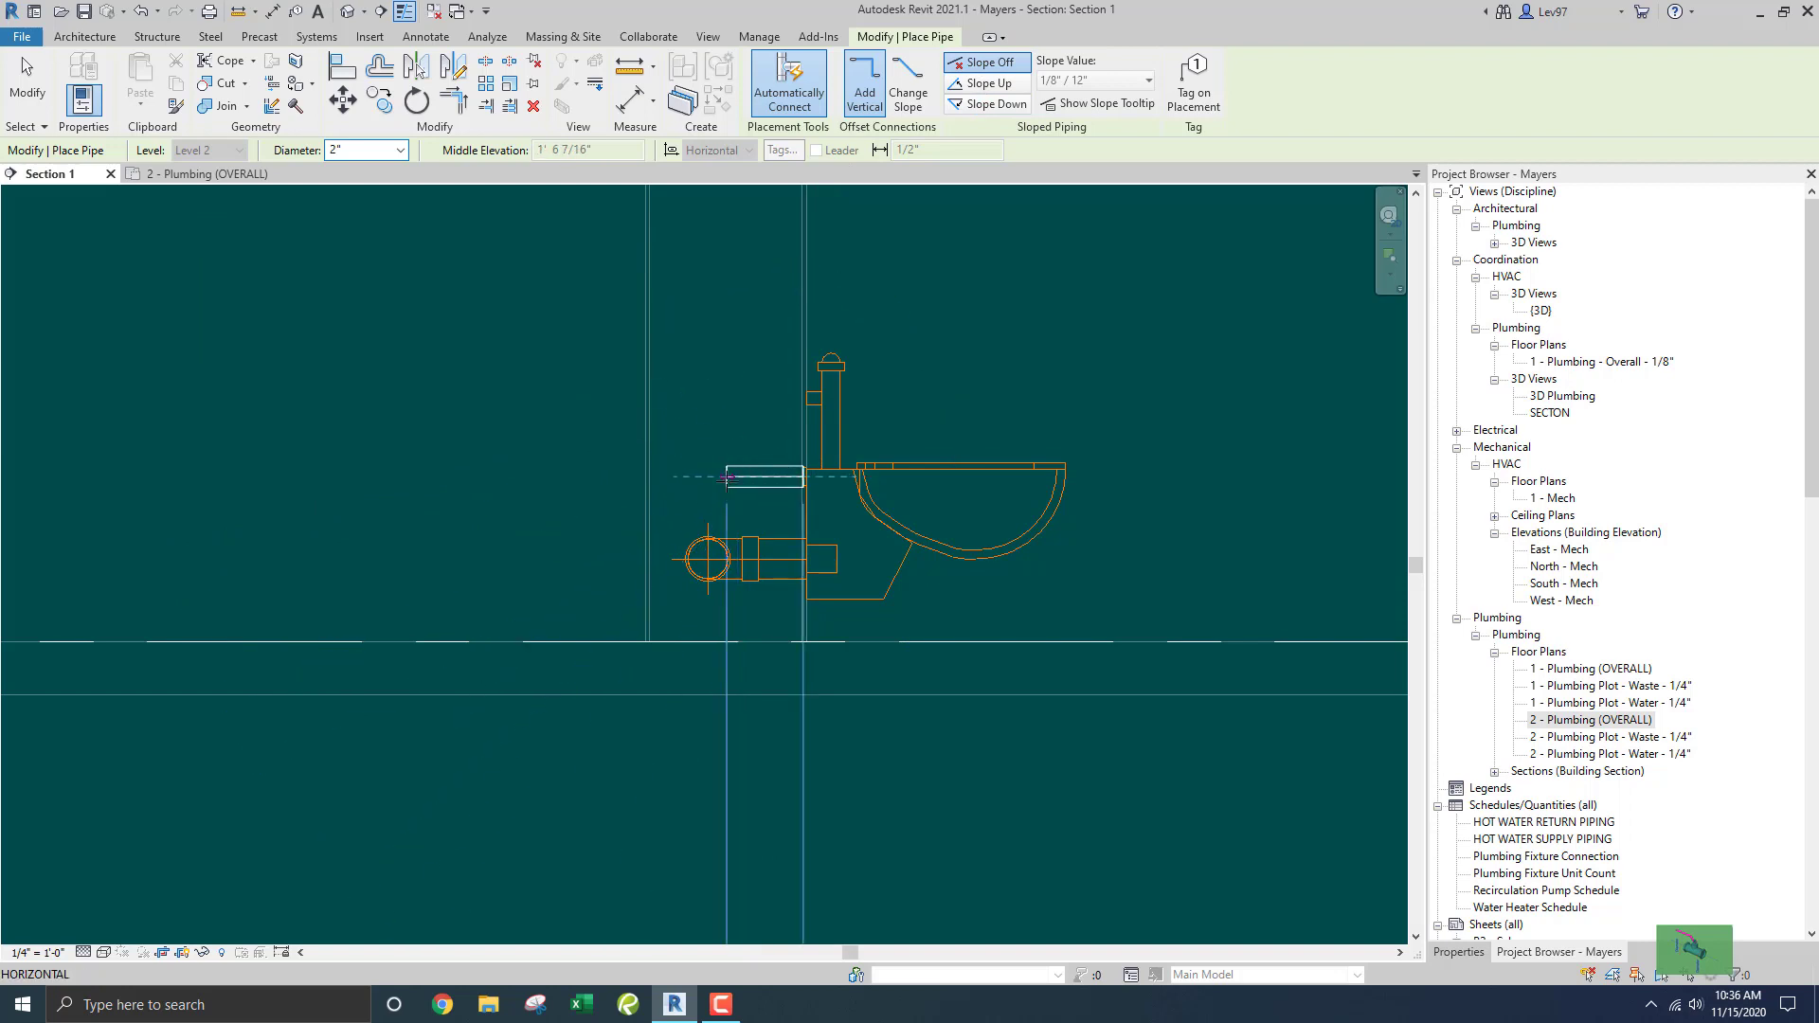
pyautogui.click(727, 315)
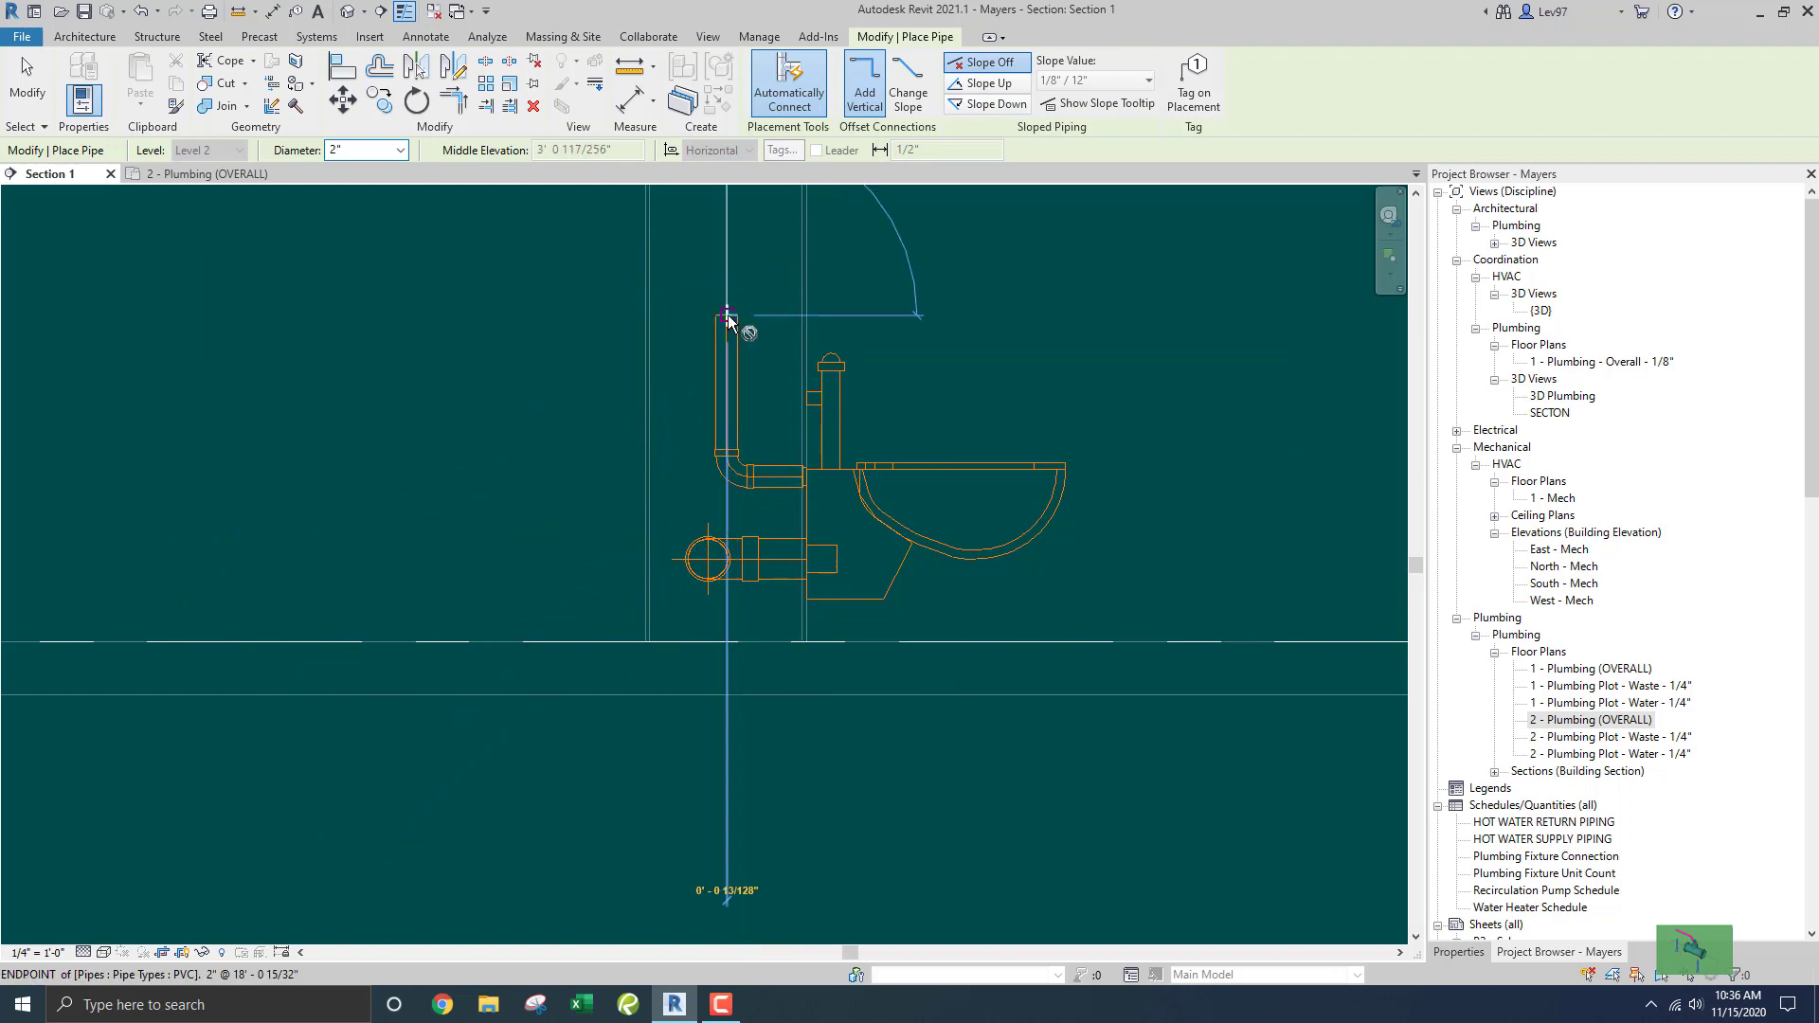
pyautogui.press('Escape')
pyautogui.press('Escape')
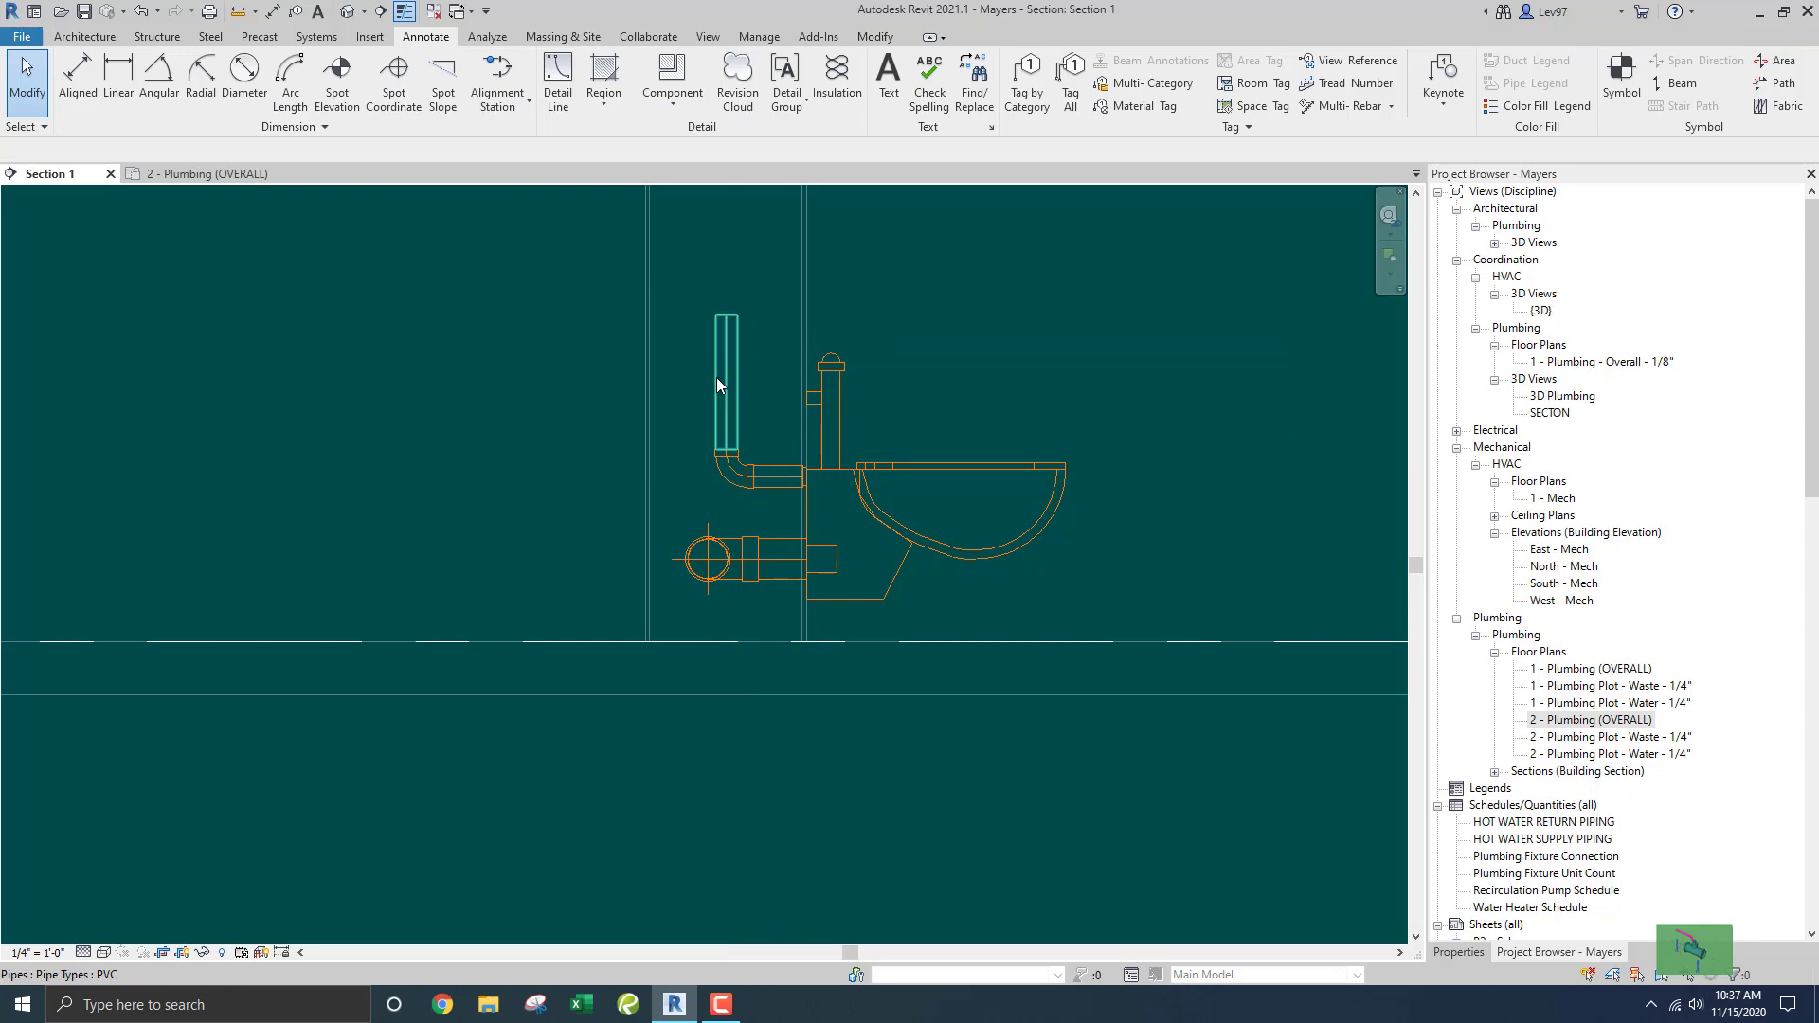
# Change the system type of the vertical pipe behind the water closet to PVC_Vent.
pyautogui.click(718, 377)
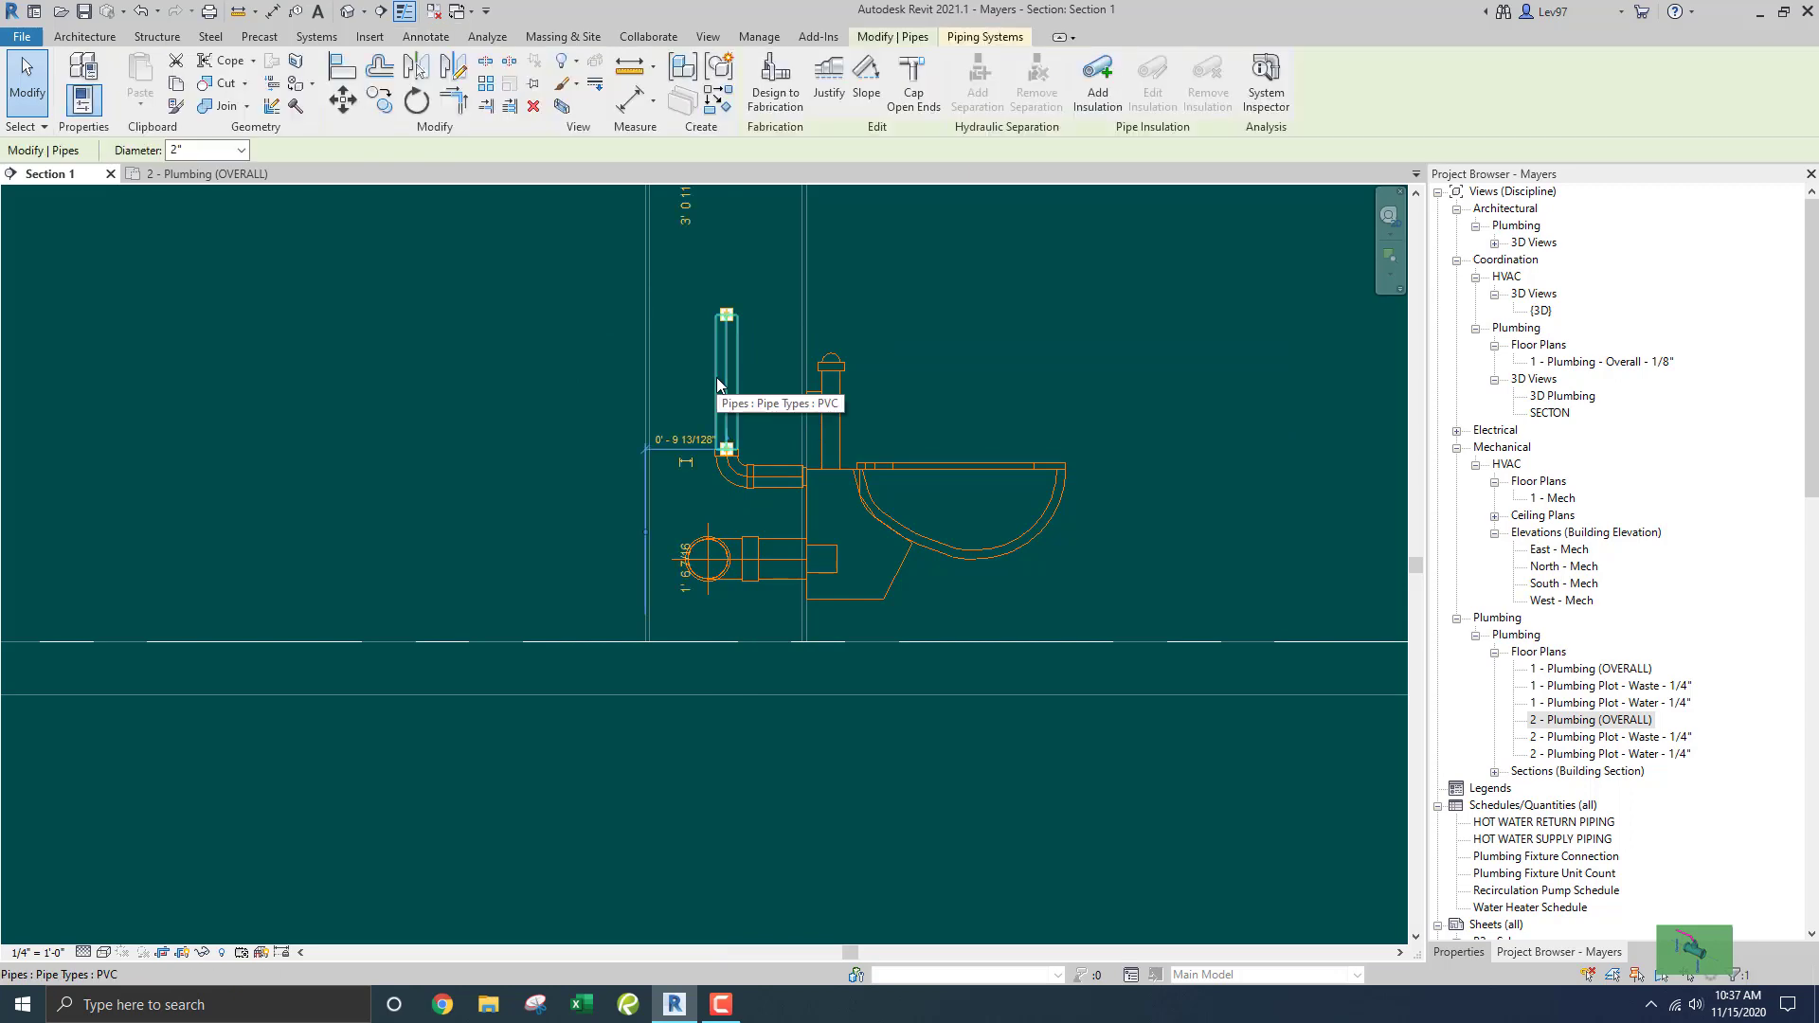
pyautogui.click(1449, 953)
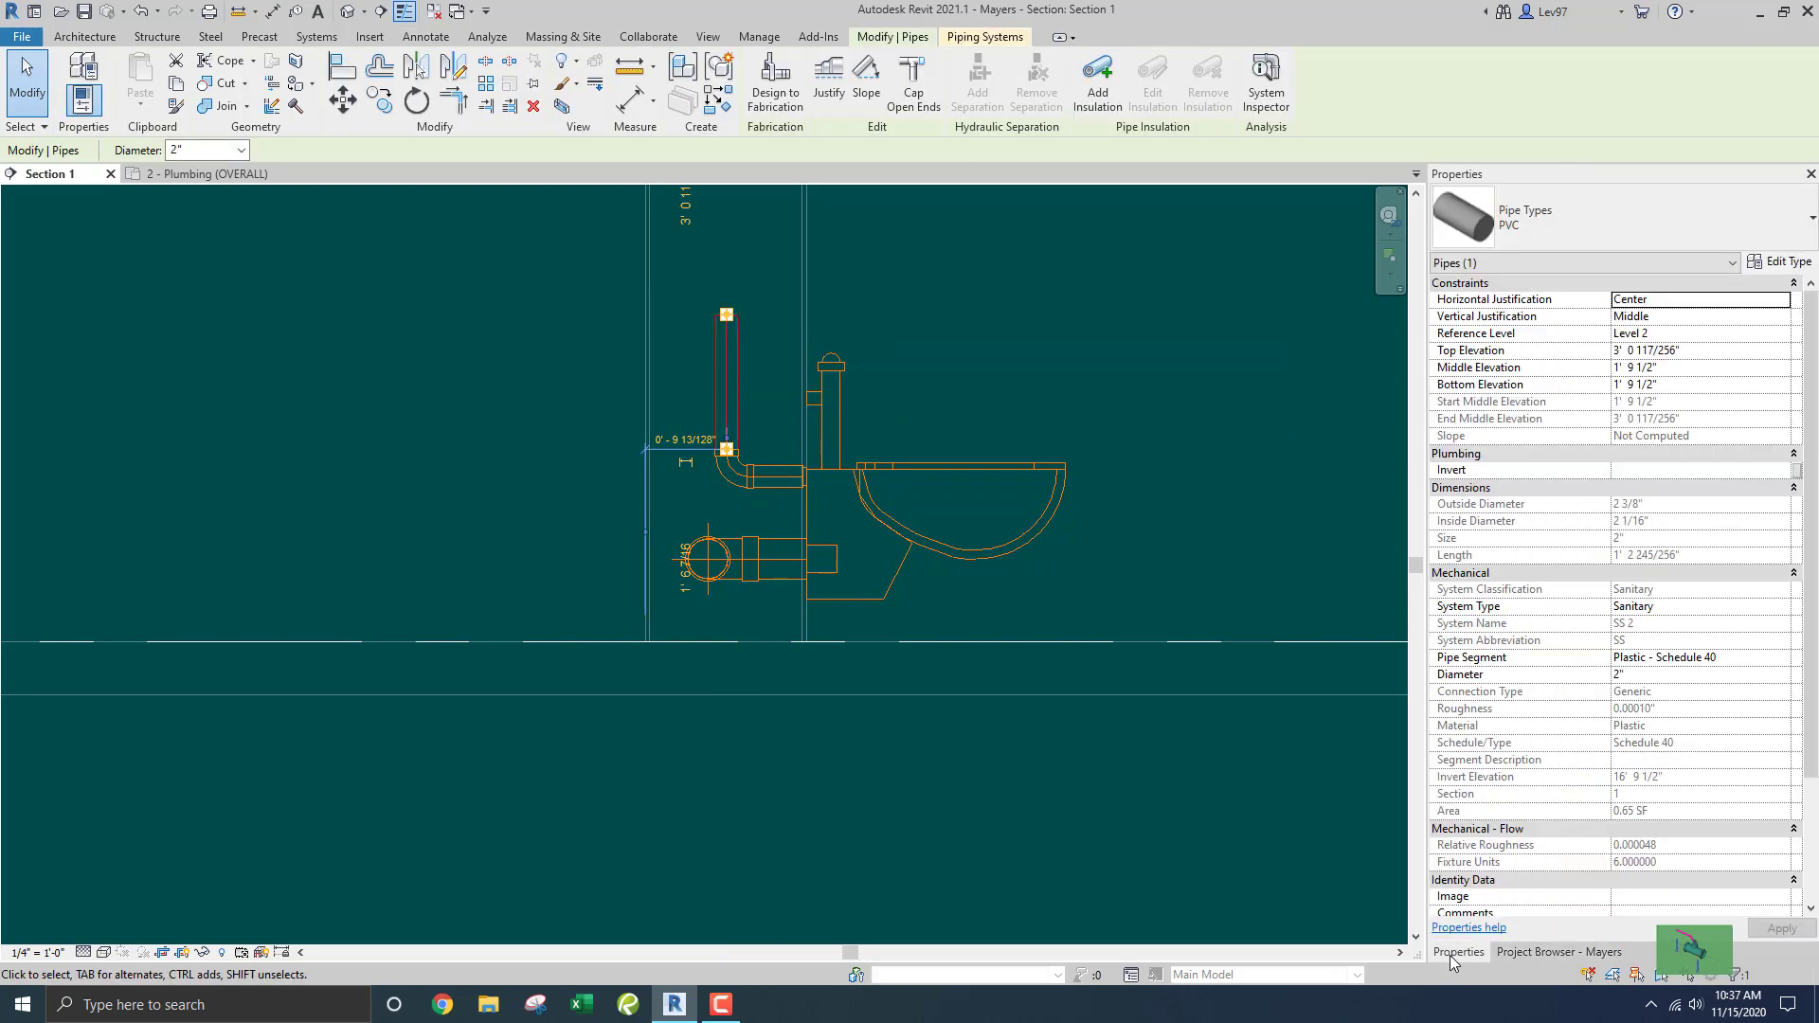
pyautogui.click(1606, 226)
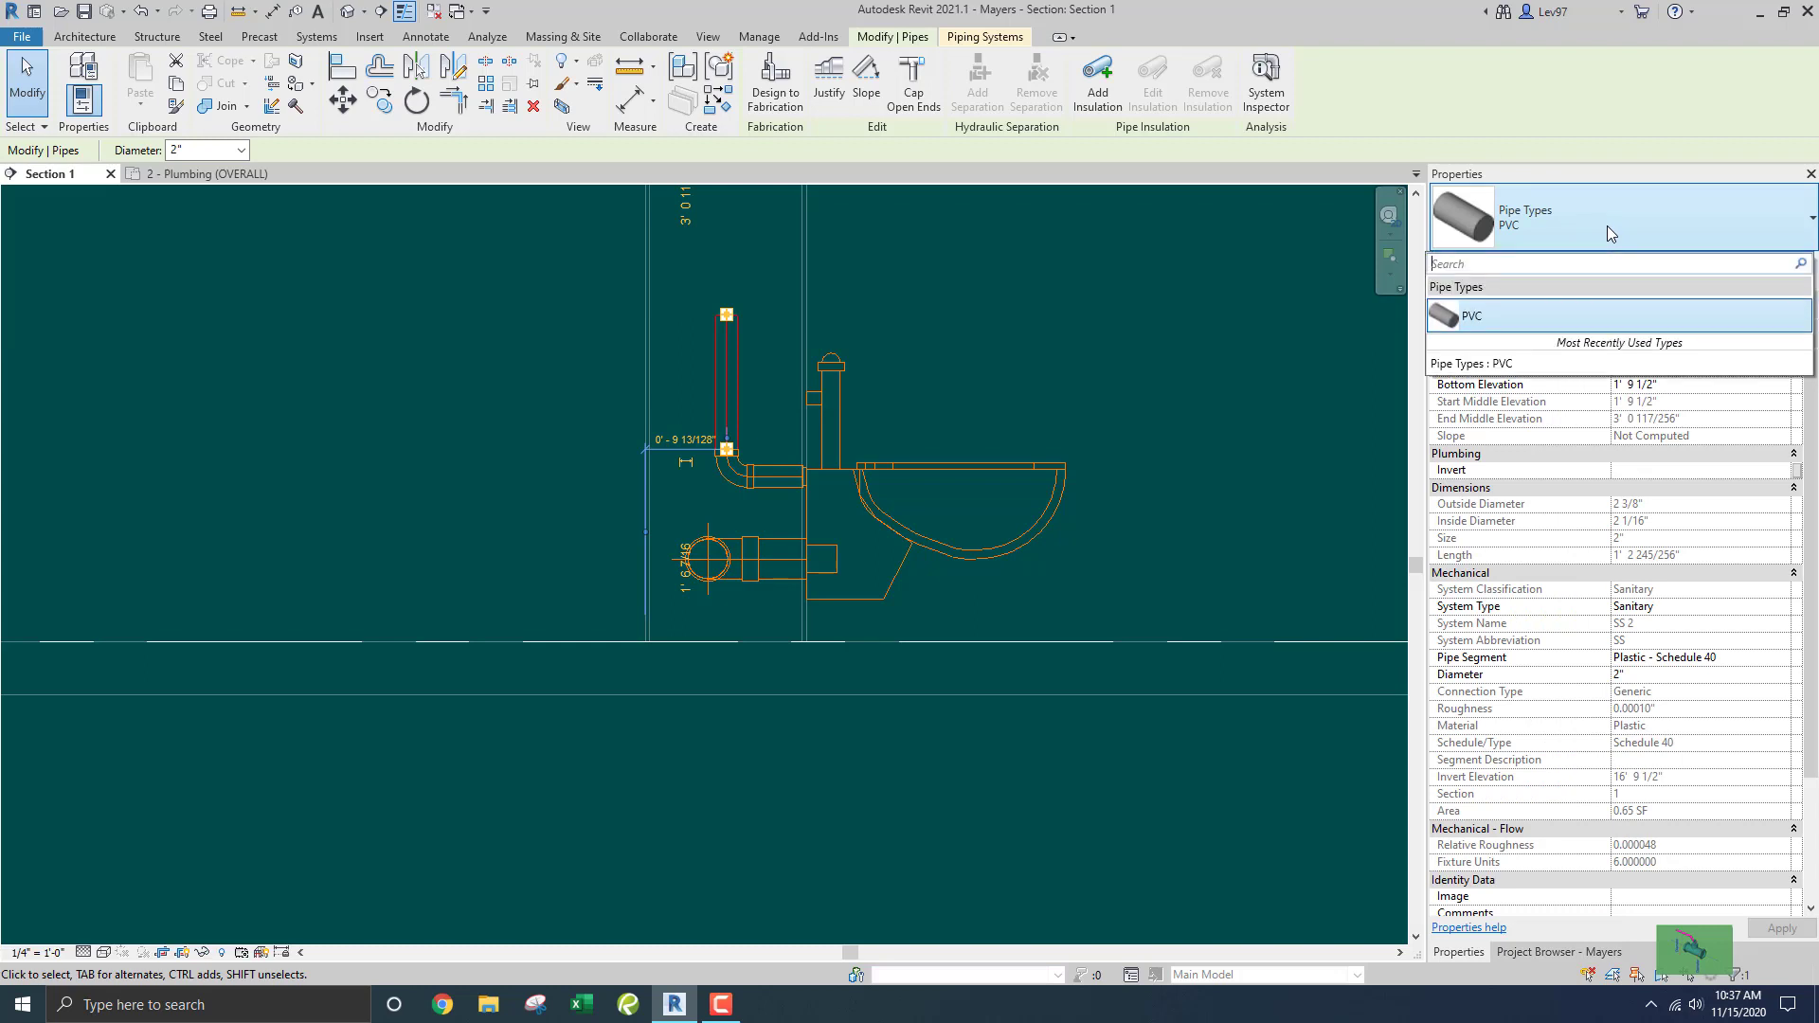
pyautogui.click(1607, 226)
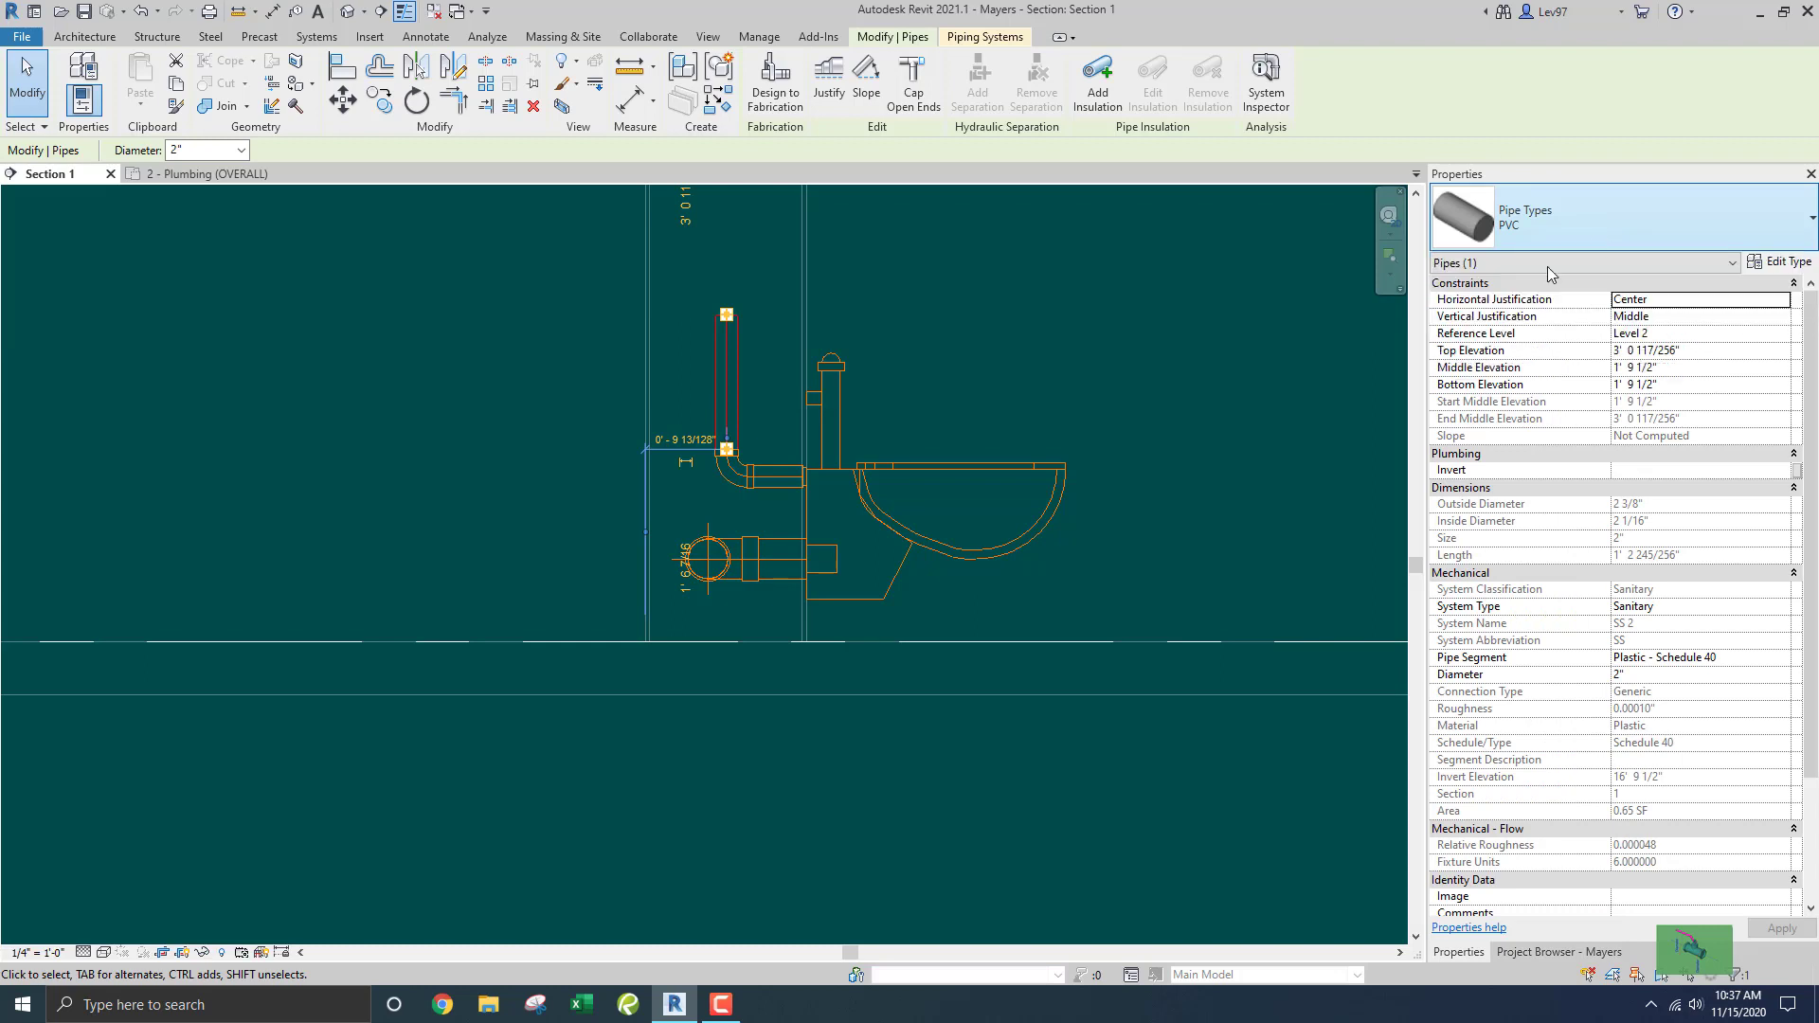
pyautogui.click(1711, 607)
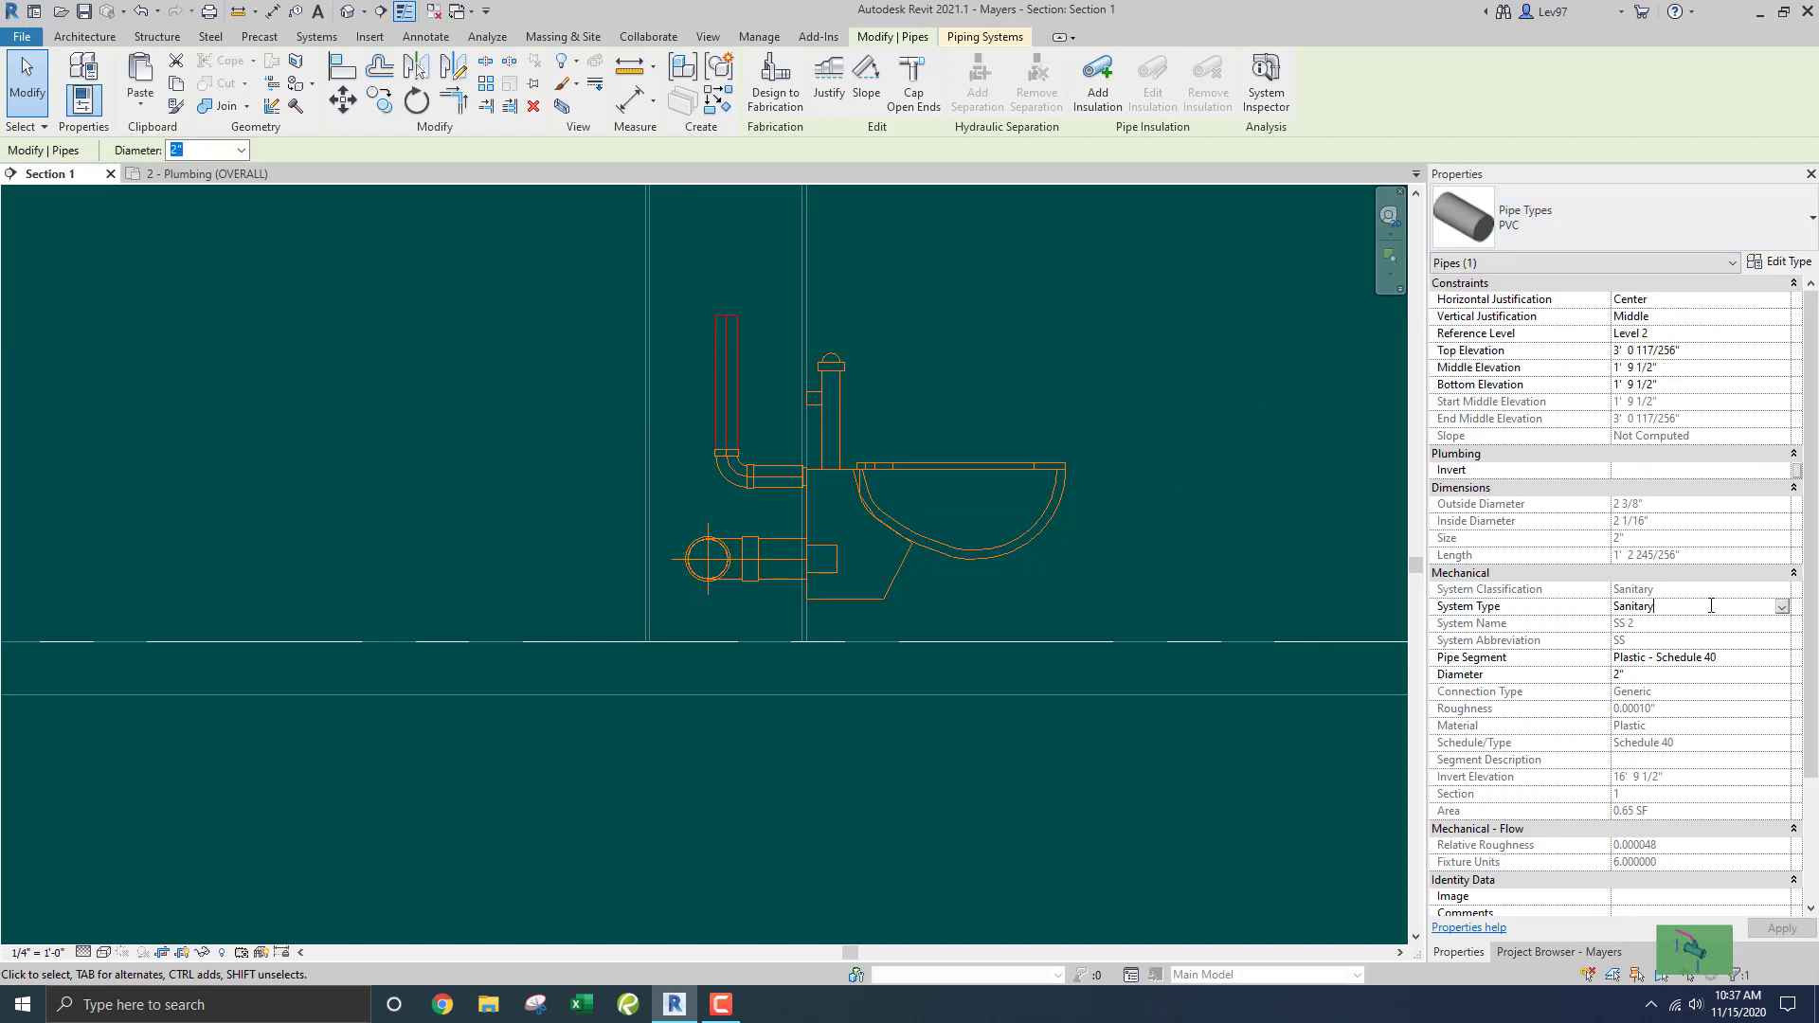
pyautogui.click(1782, 607)
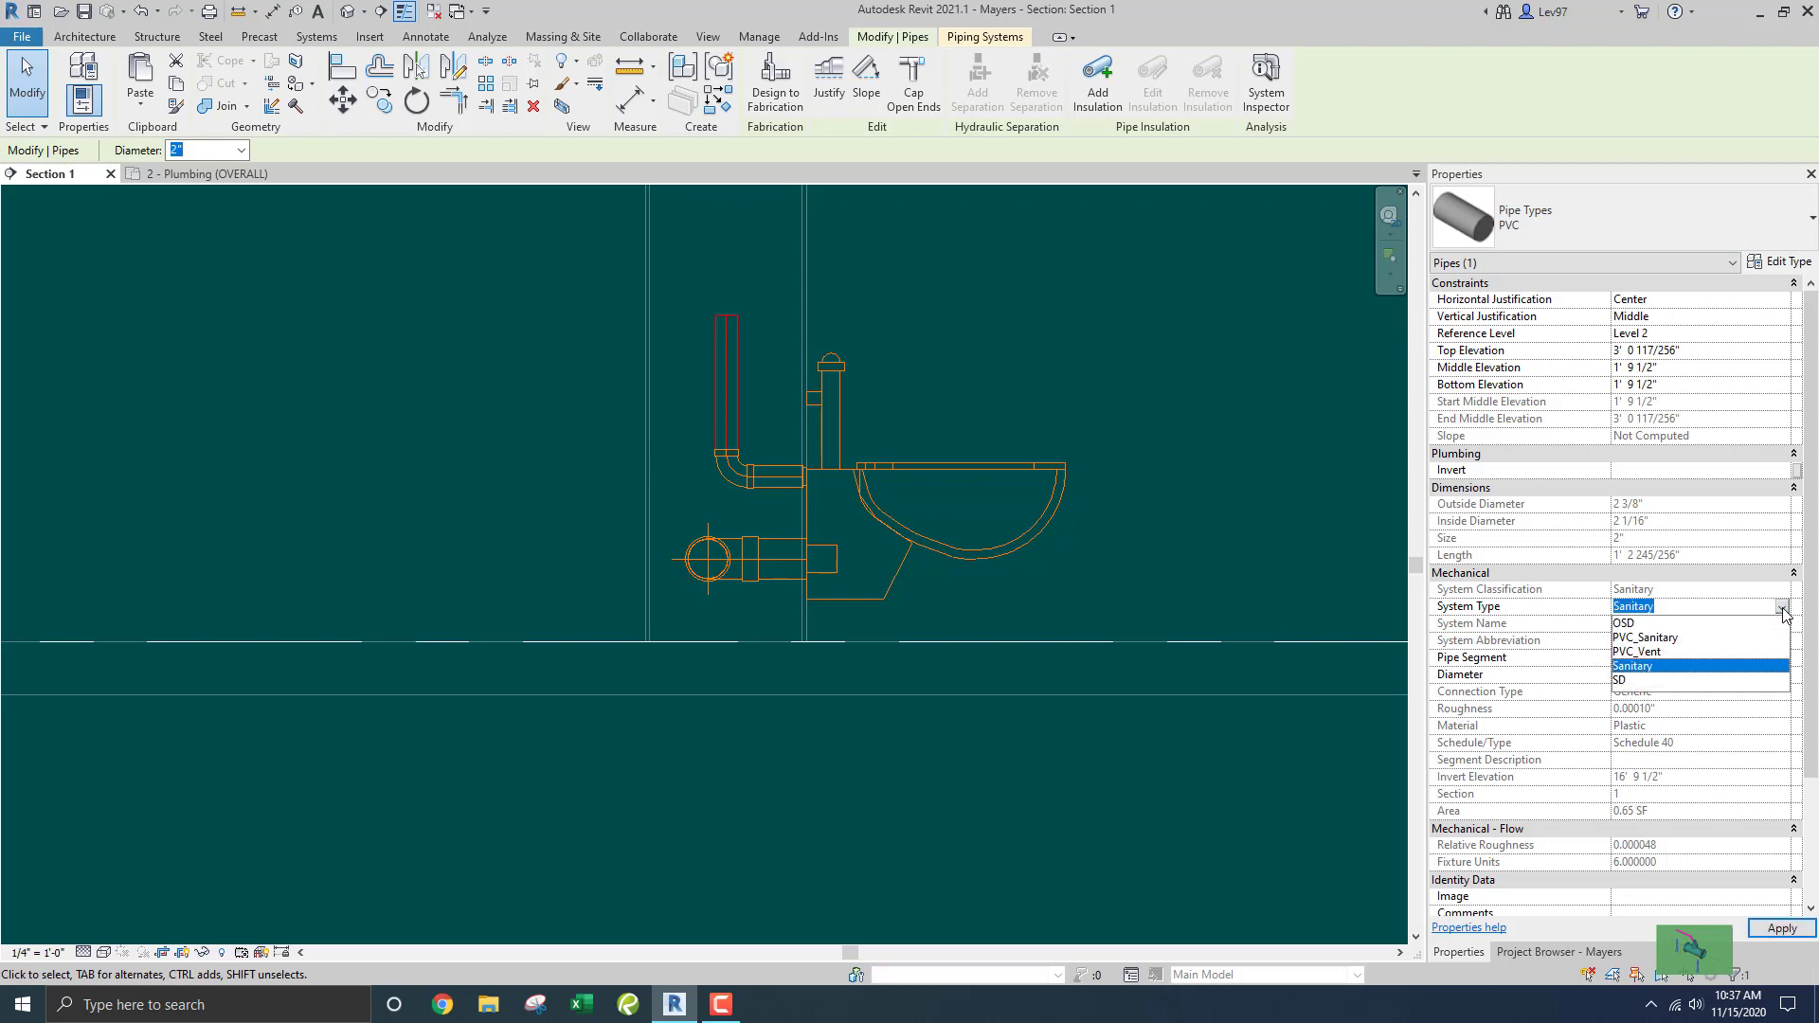
pyautogui.click(1625, 652)
pyautogui.click(982, 452)
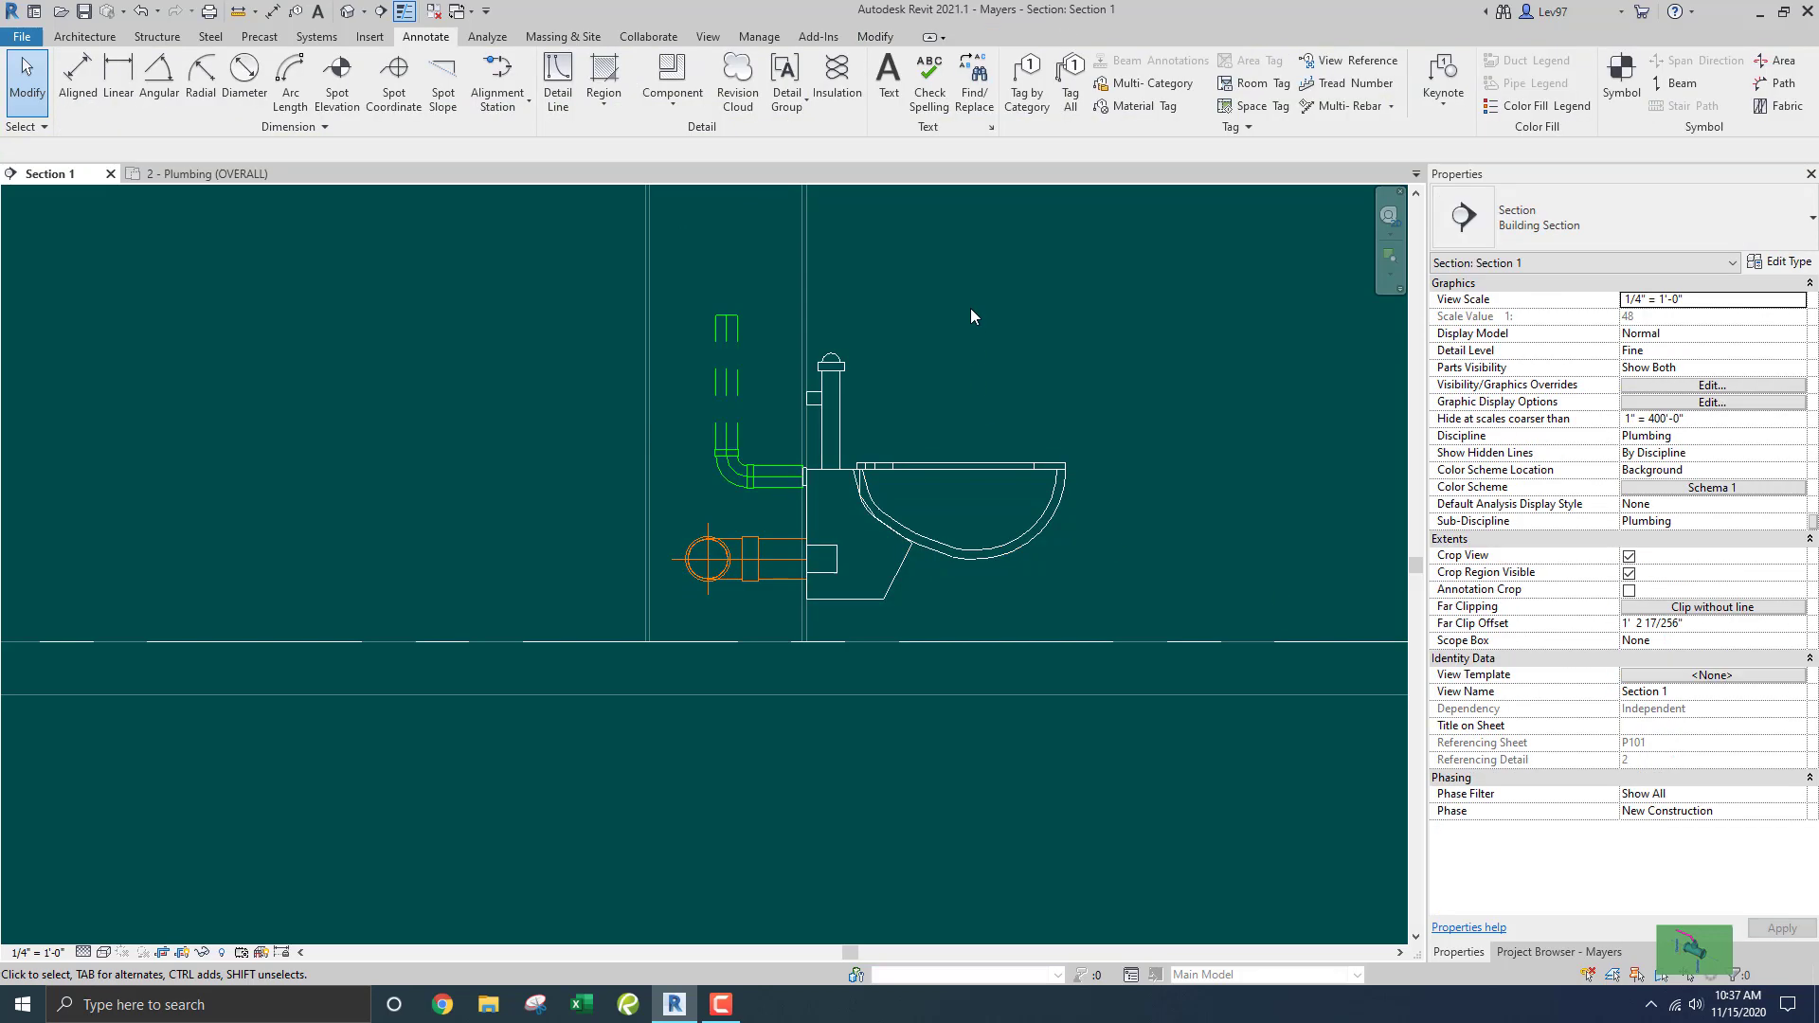
pyautogui.scroll(-3, 968, 311)
pyautogui.moveTo(969, 311); pyautogui.dragTo(1034, 521, button='middle')
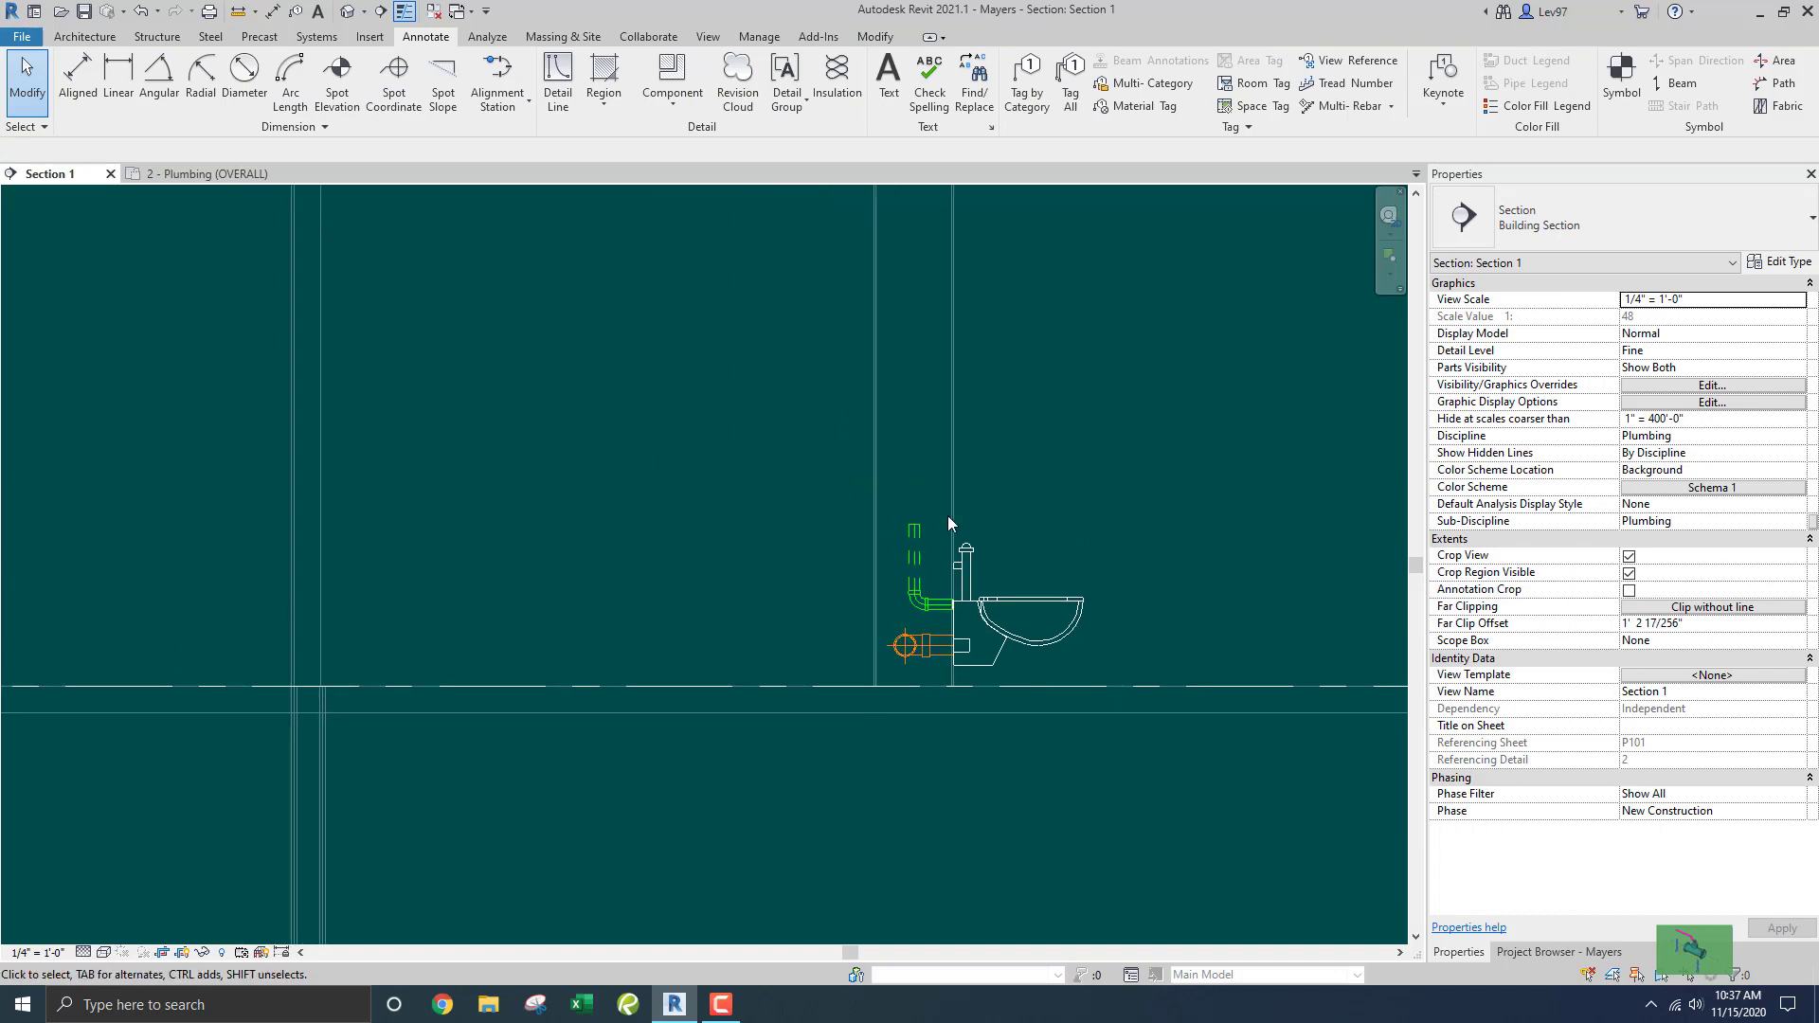
pyautogui.click(916, 548)
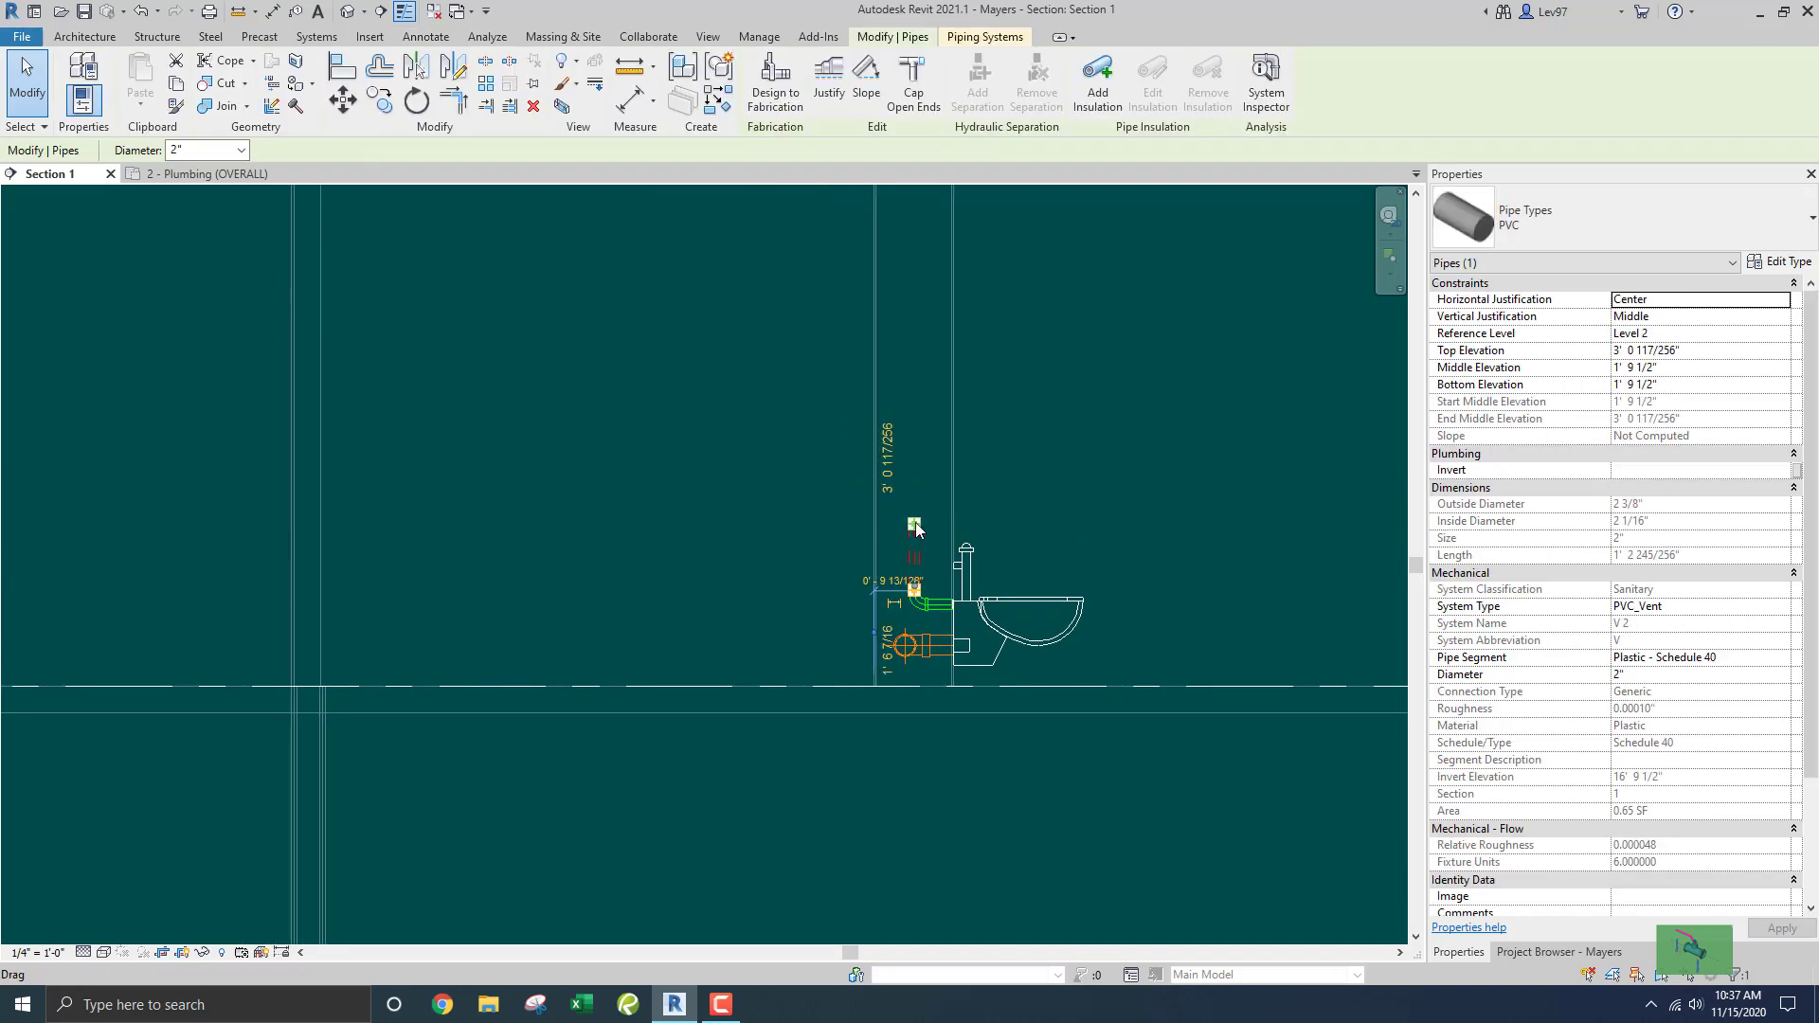
pyautogui.rightClick(915, 528)
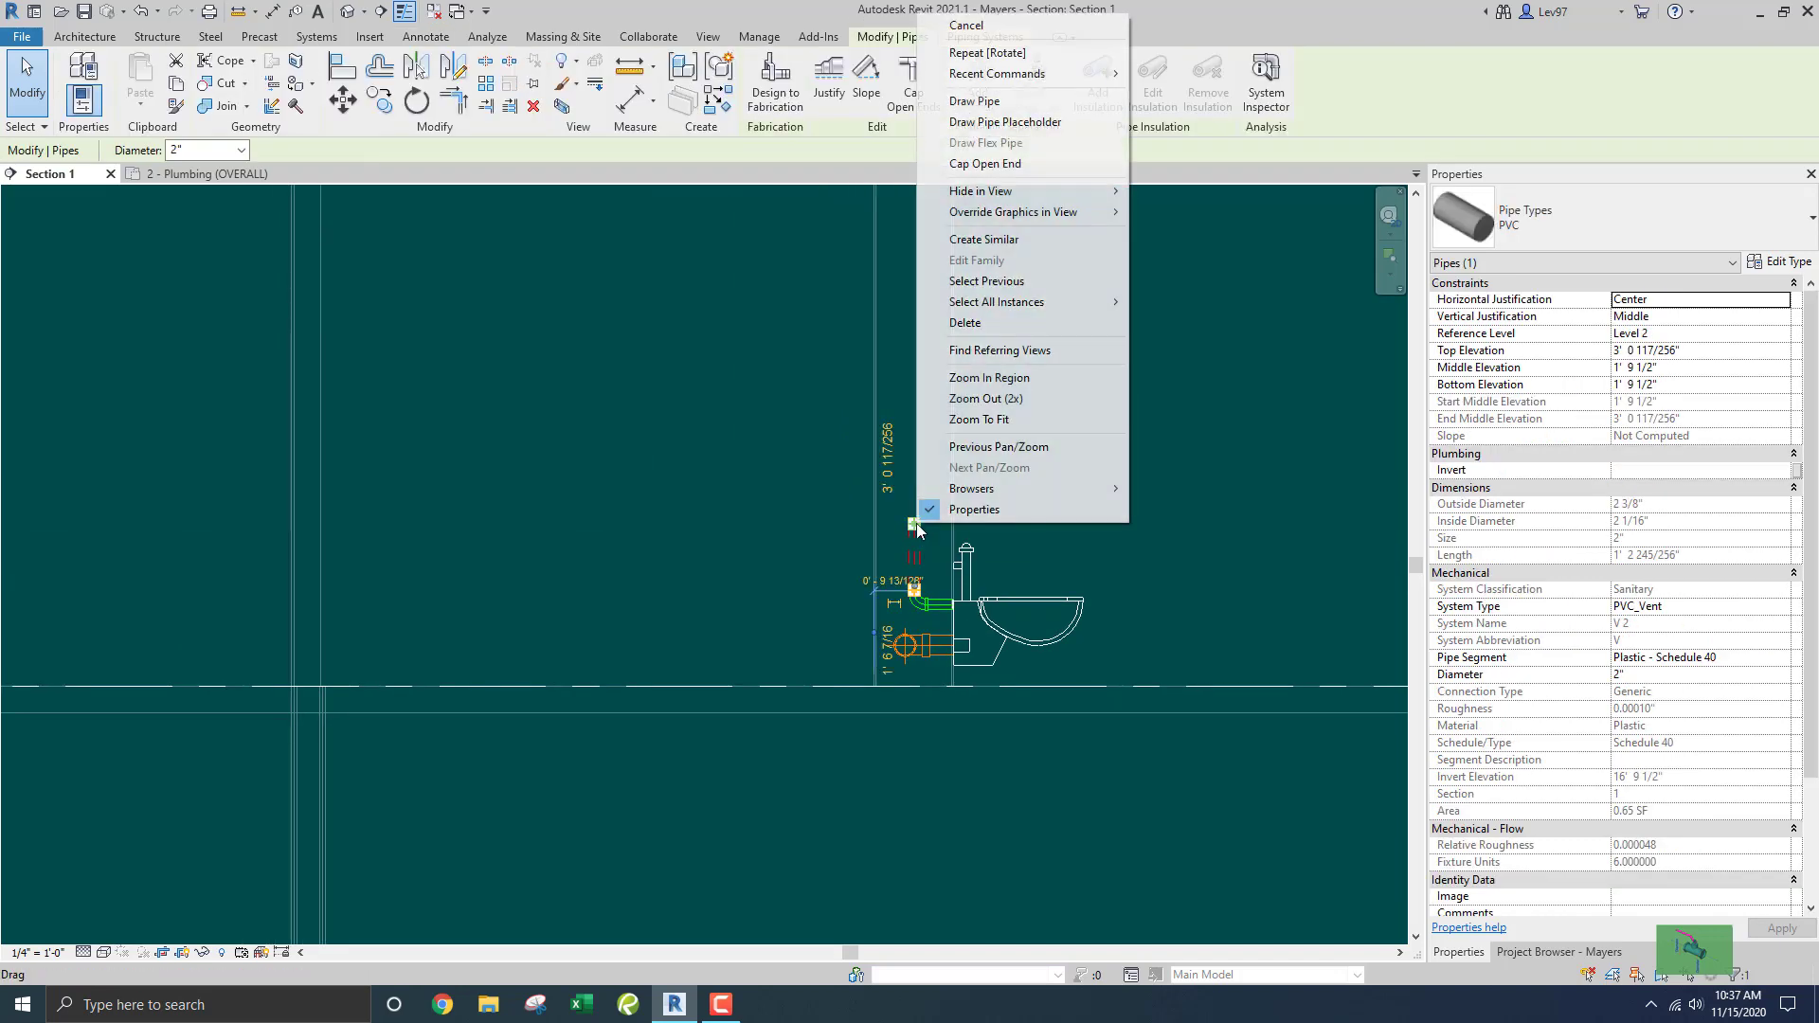
pyautogui.click(975, 102)
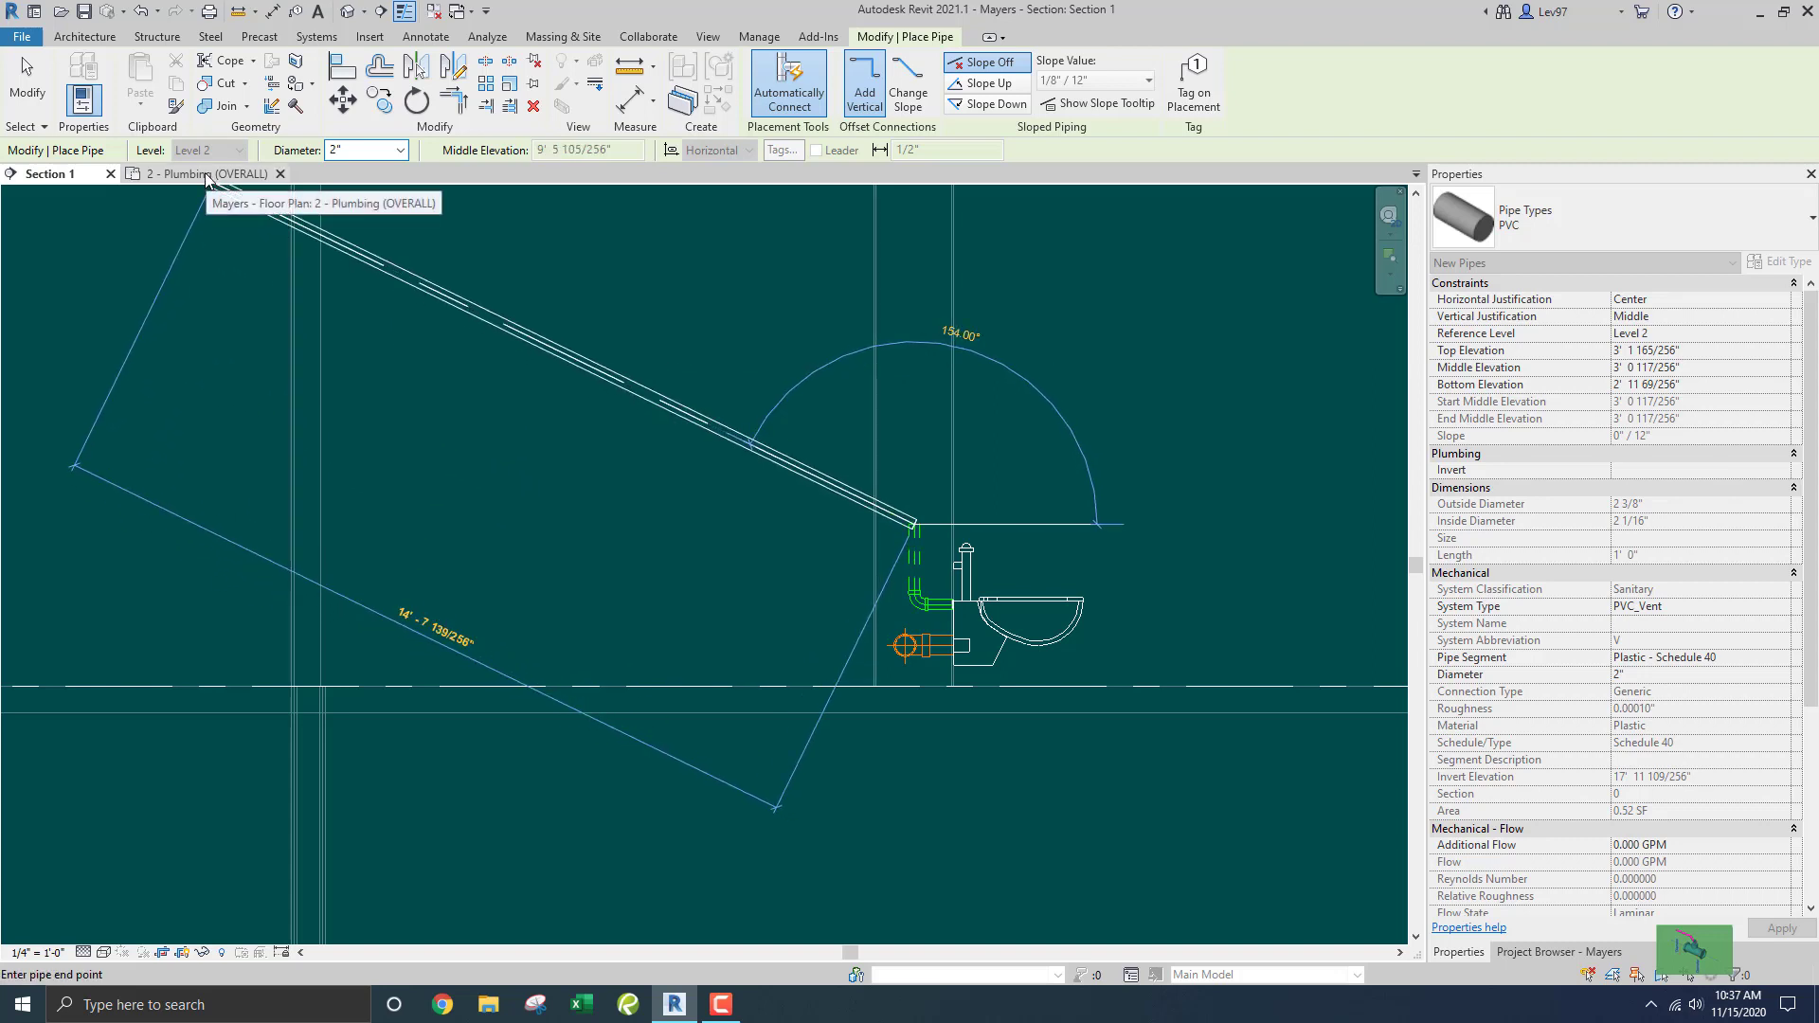
pyautogui.press('Escape')
pyautogui.press('Escape')
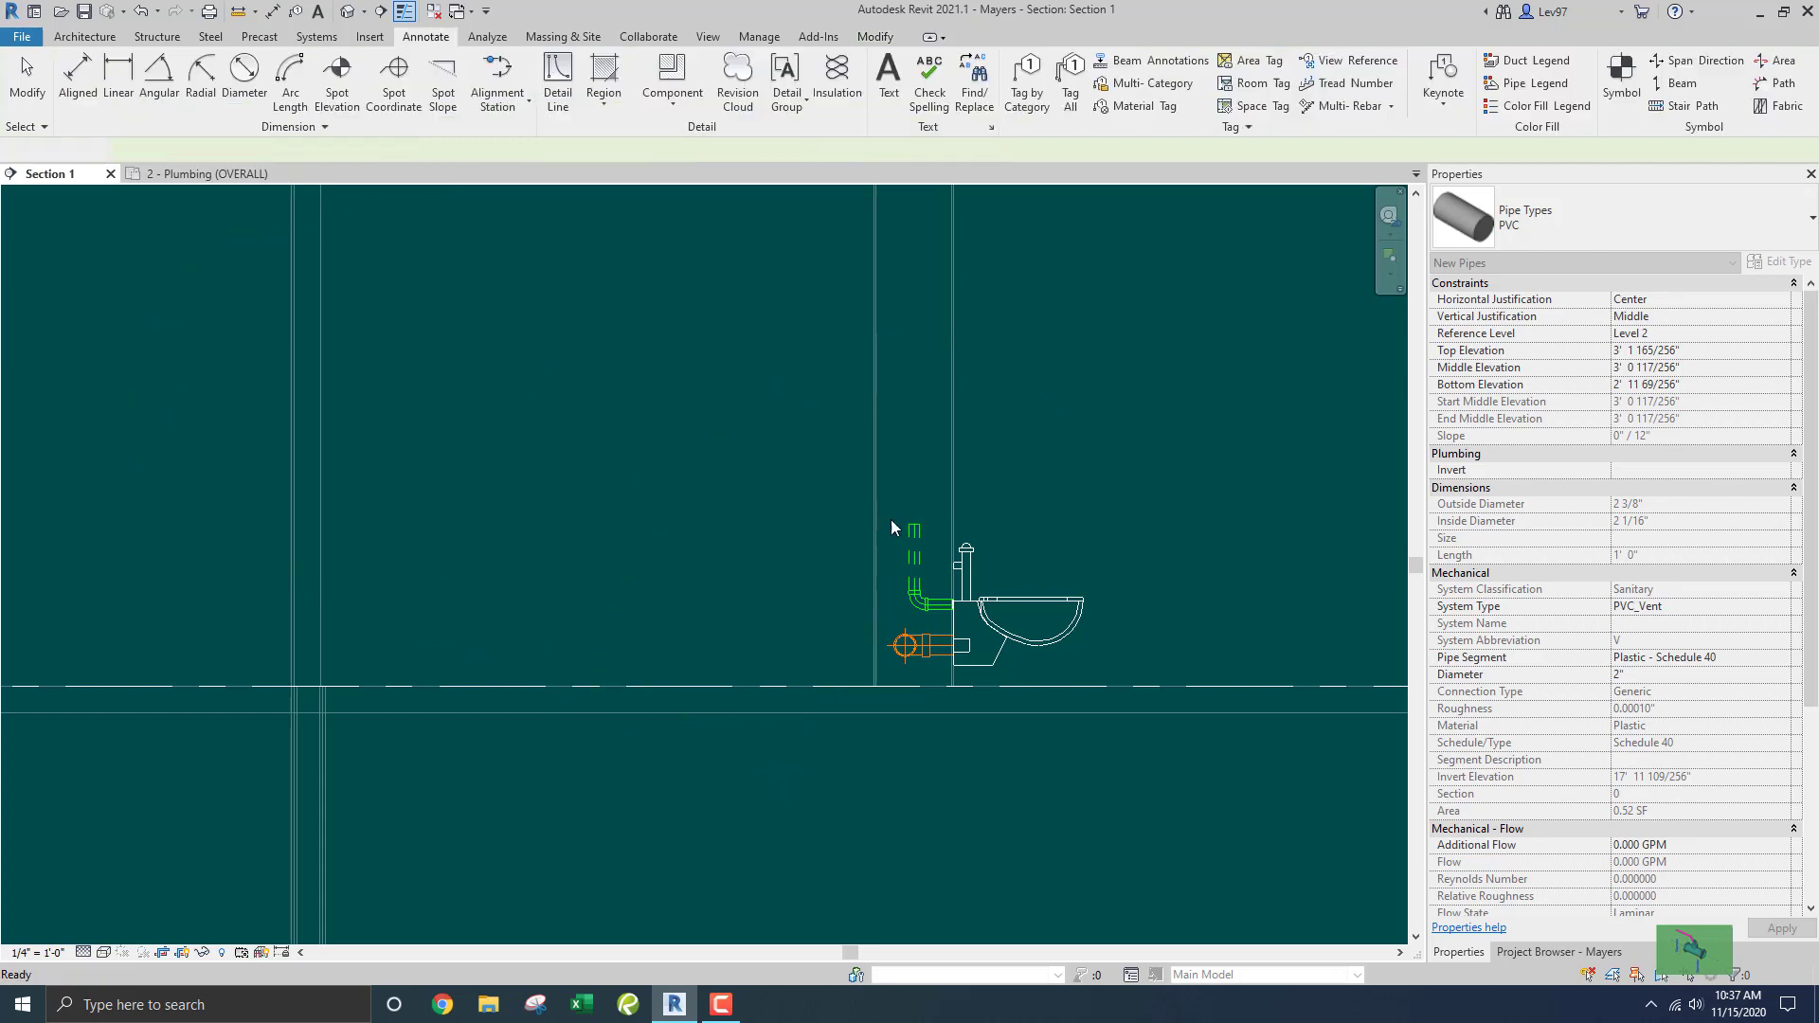
# Delete the vertical vent pipe and its elbow behind the water closet, keeping only the horizontal vent stub.
pyautogui.click(913, 542)
pyautogui.click(815, 502)
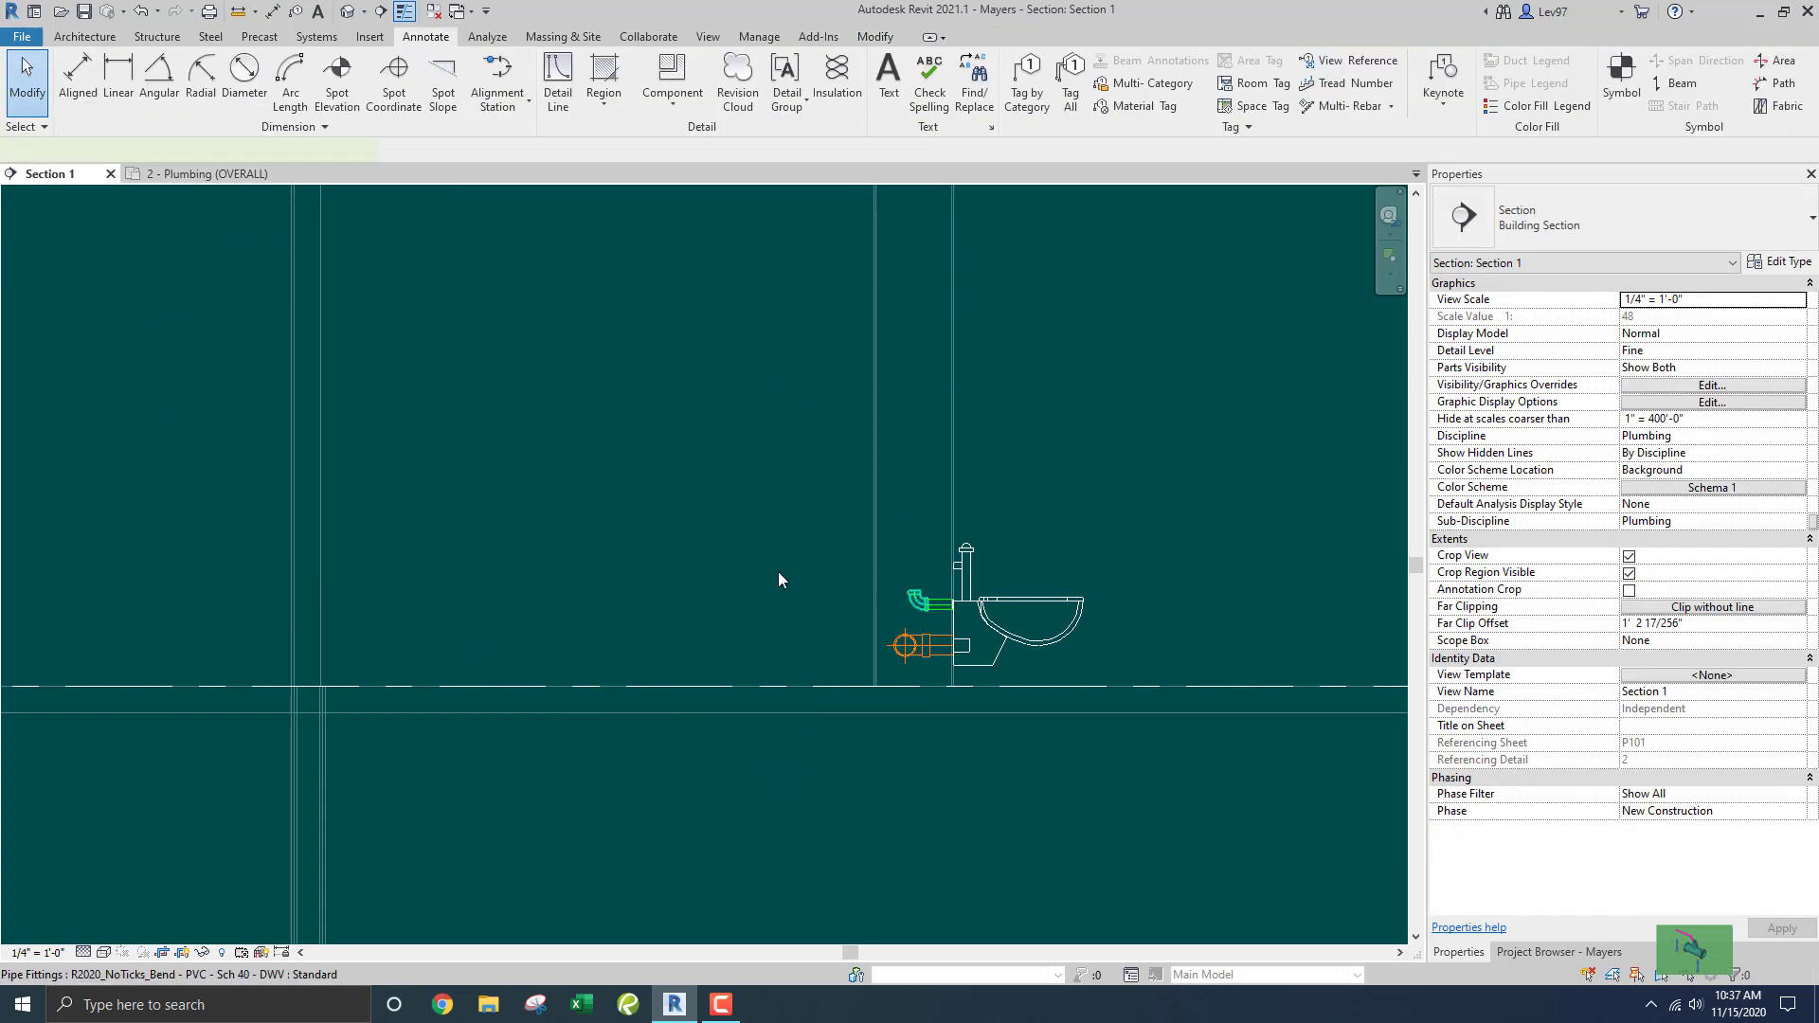
pyautogui.click(739, 558)
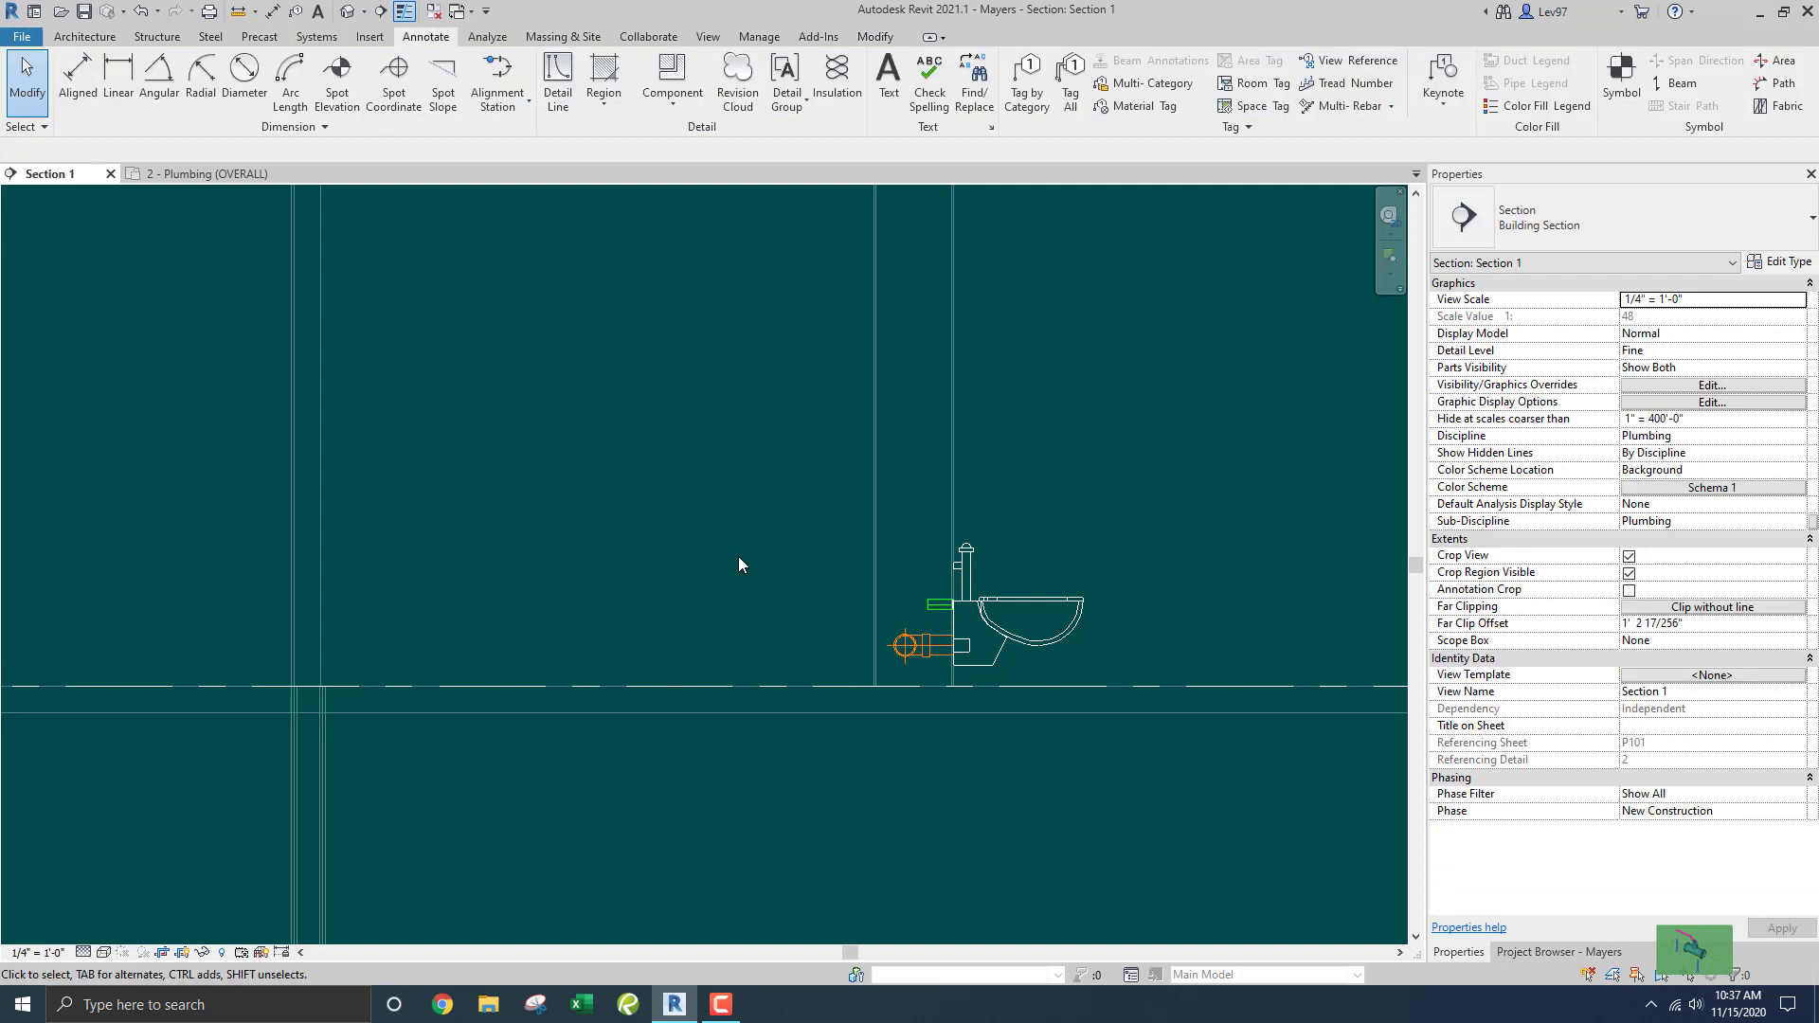
# In the 2 - Plumbing (OVERALL) plan, convert the 4" waste bend behind the upper water closet into a tee.
pyautogui.click(205, 176)
pyautogui.scroll(6, 714, 485)
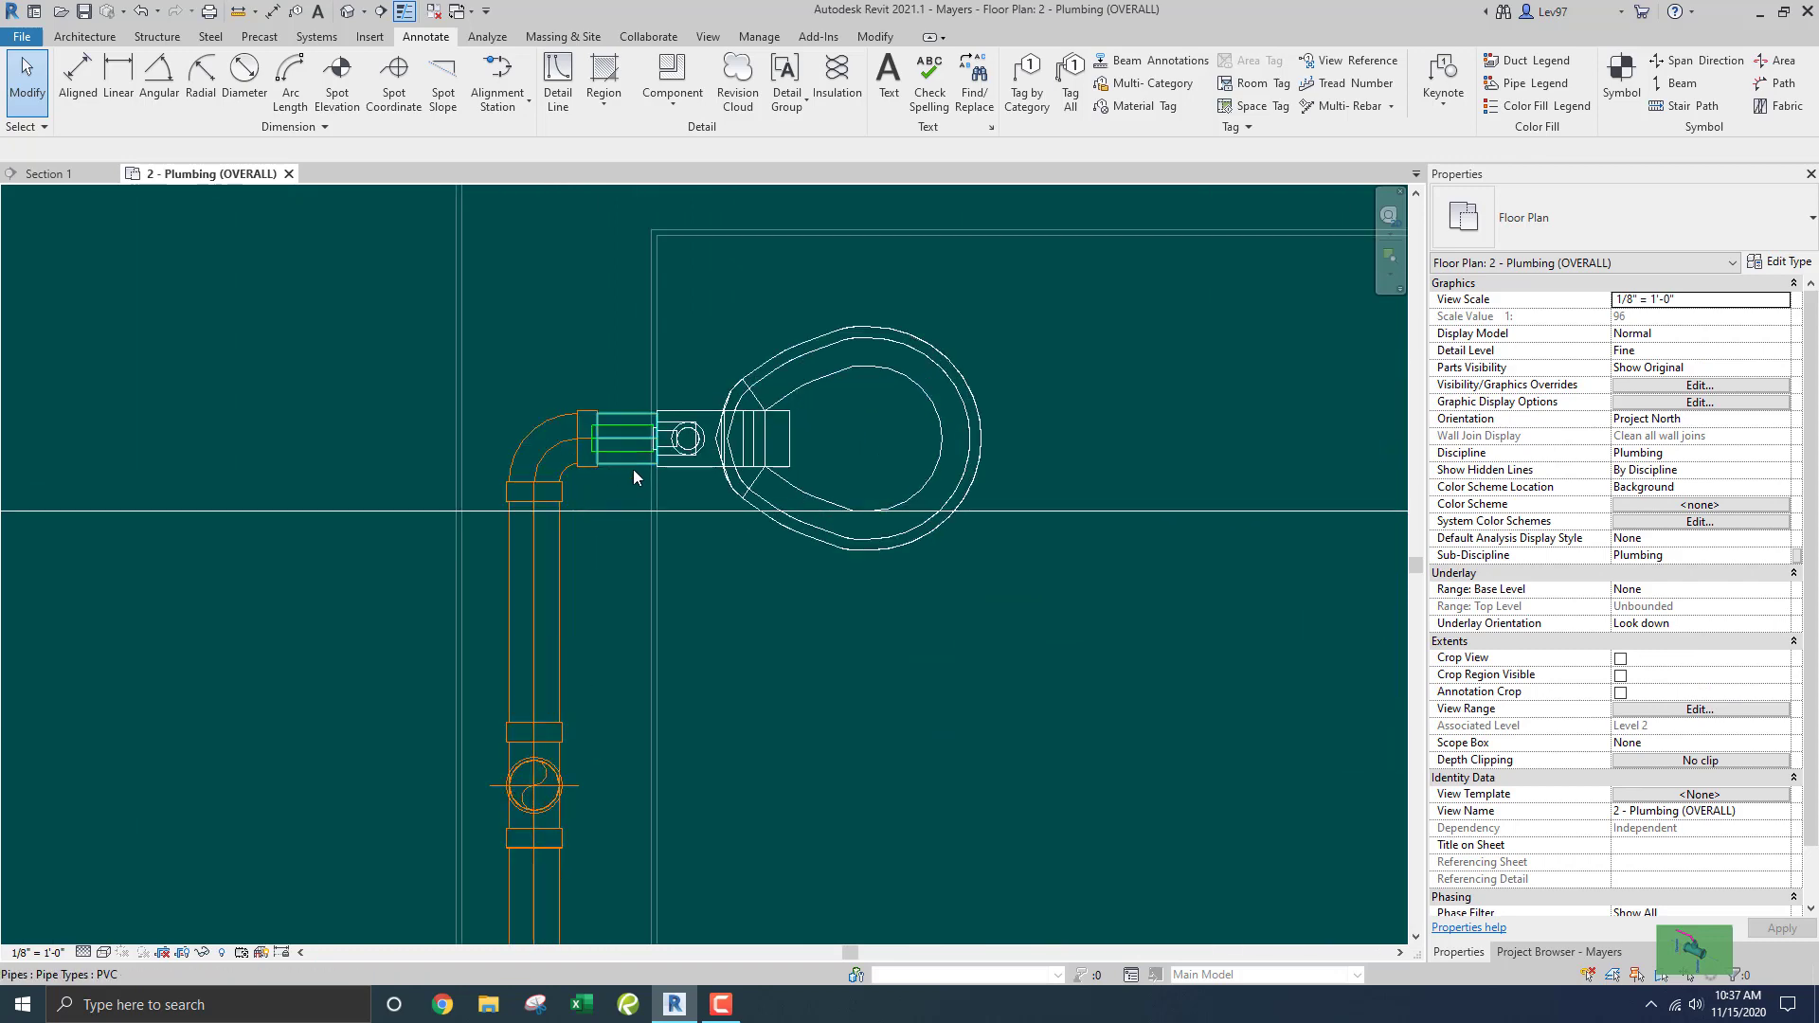
pyautogui.scroll(2, 633, 469)
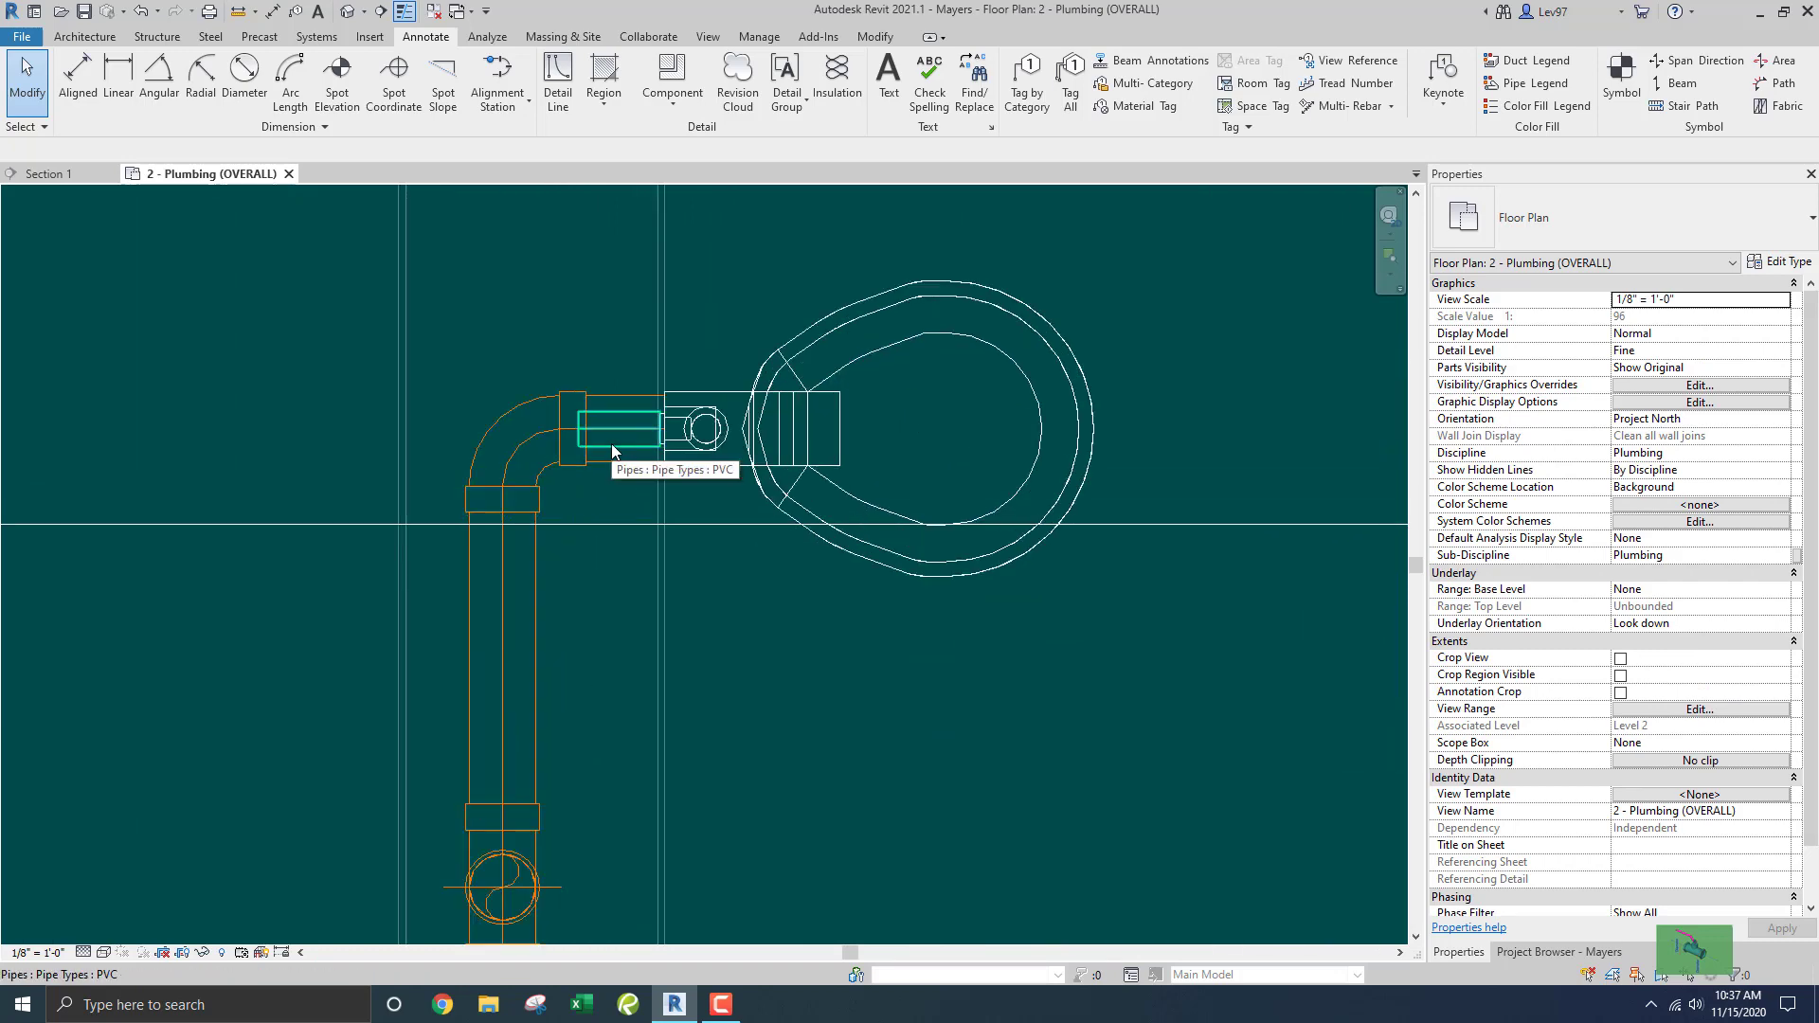
pyautogui.scroll(-1, 628, 503)
pyautogui.scroll(-5, 628, 503)
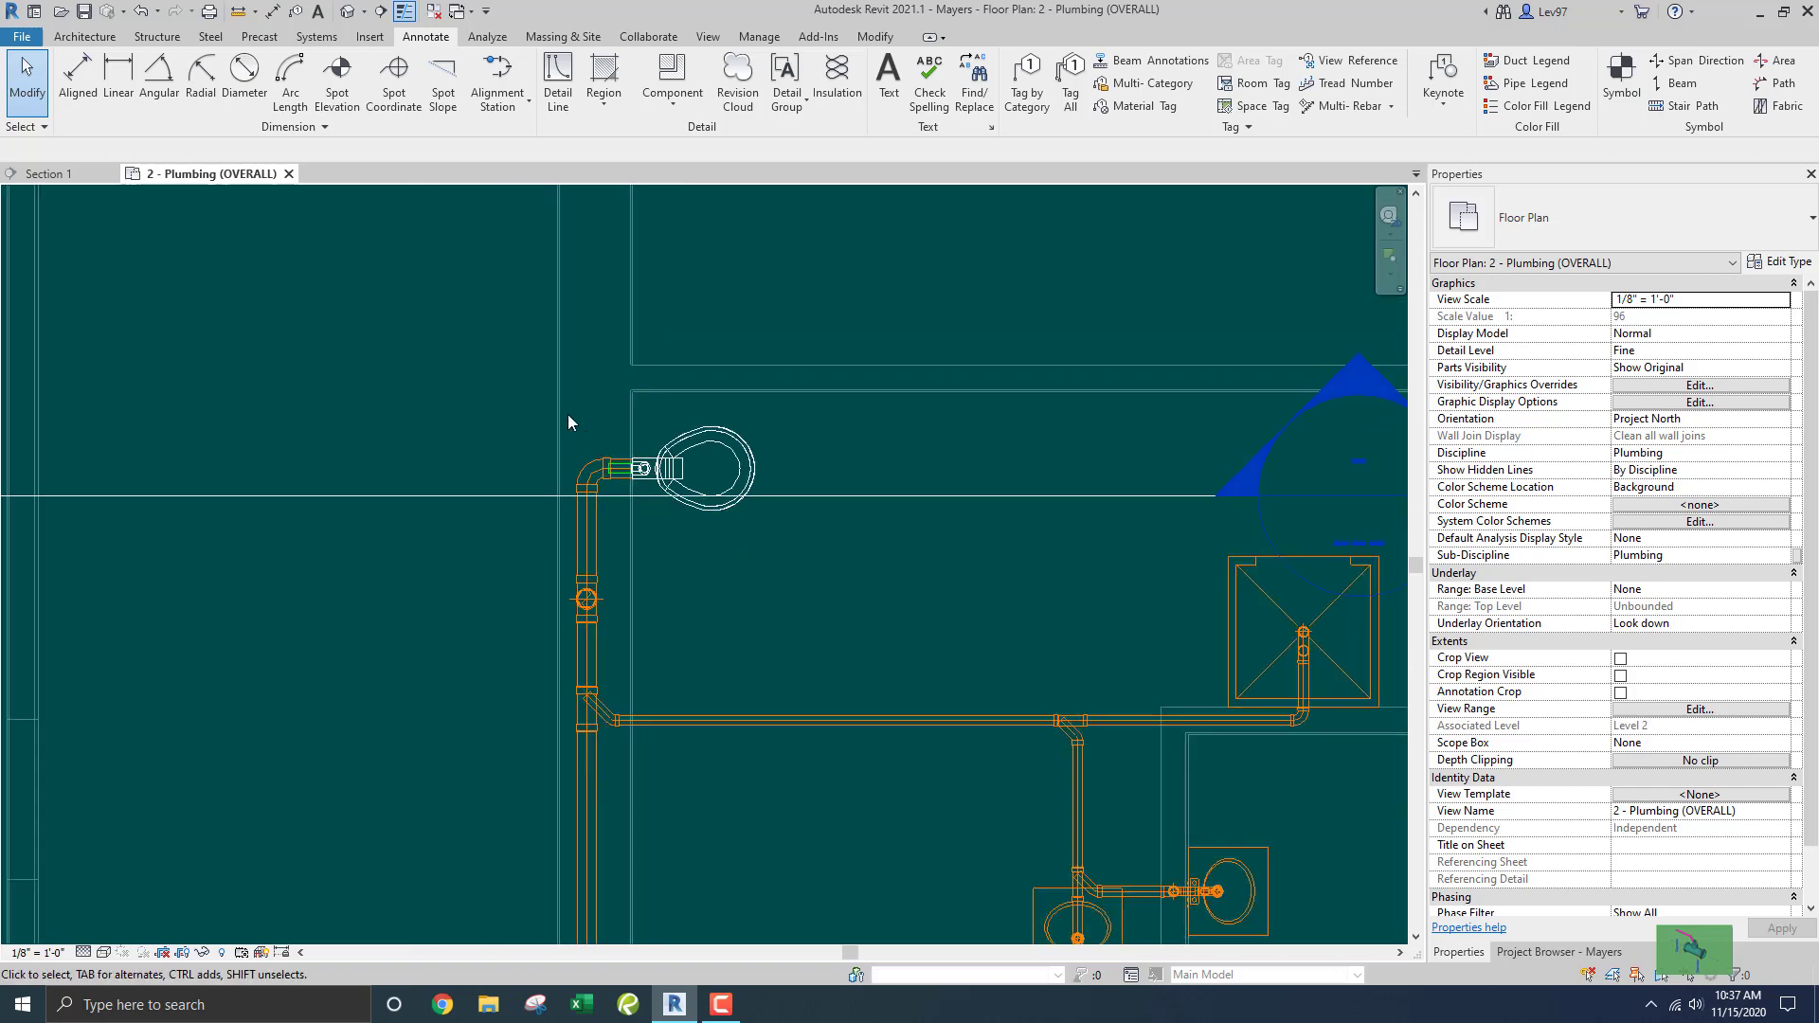
pyautogui.click(571, 445)
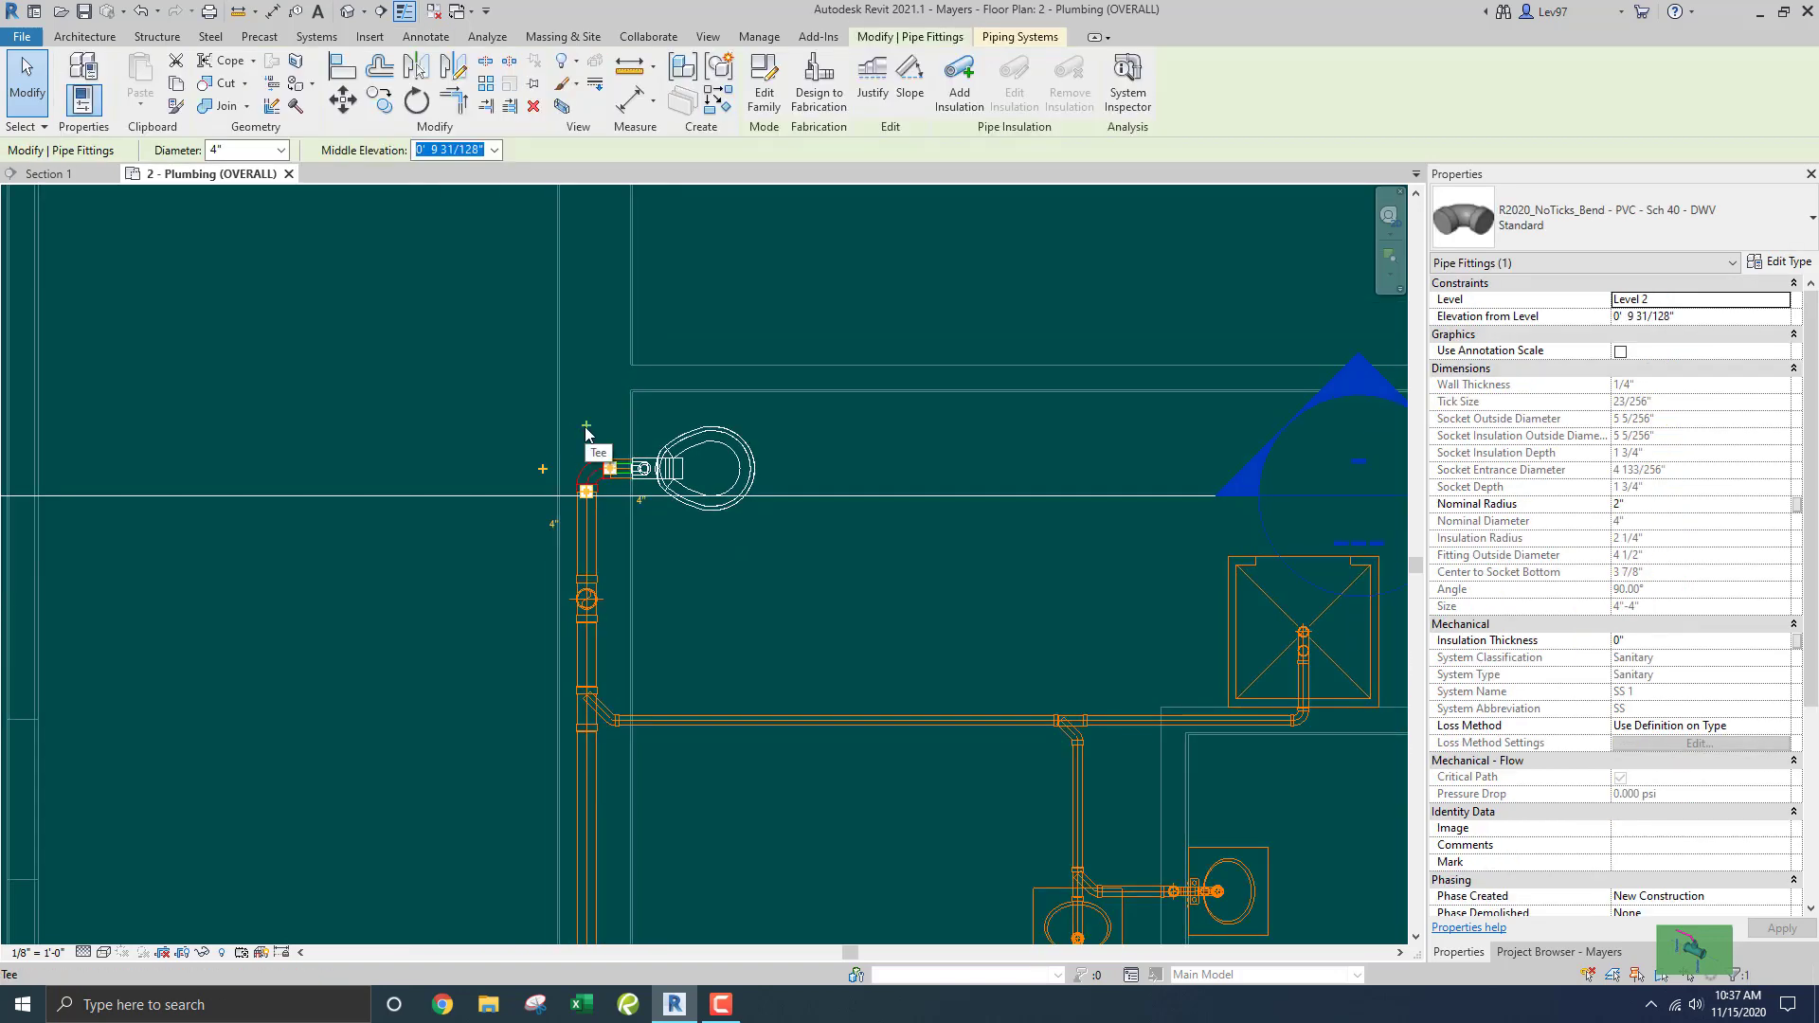
pyautogui.click(587, 427)
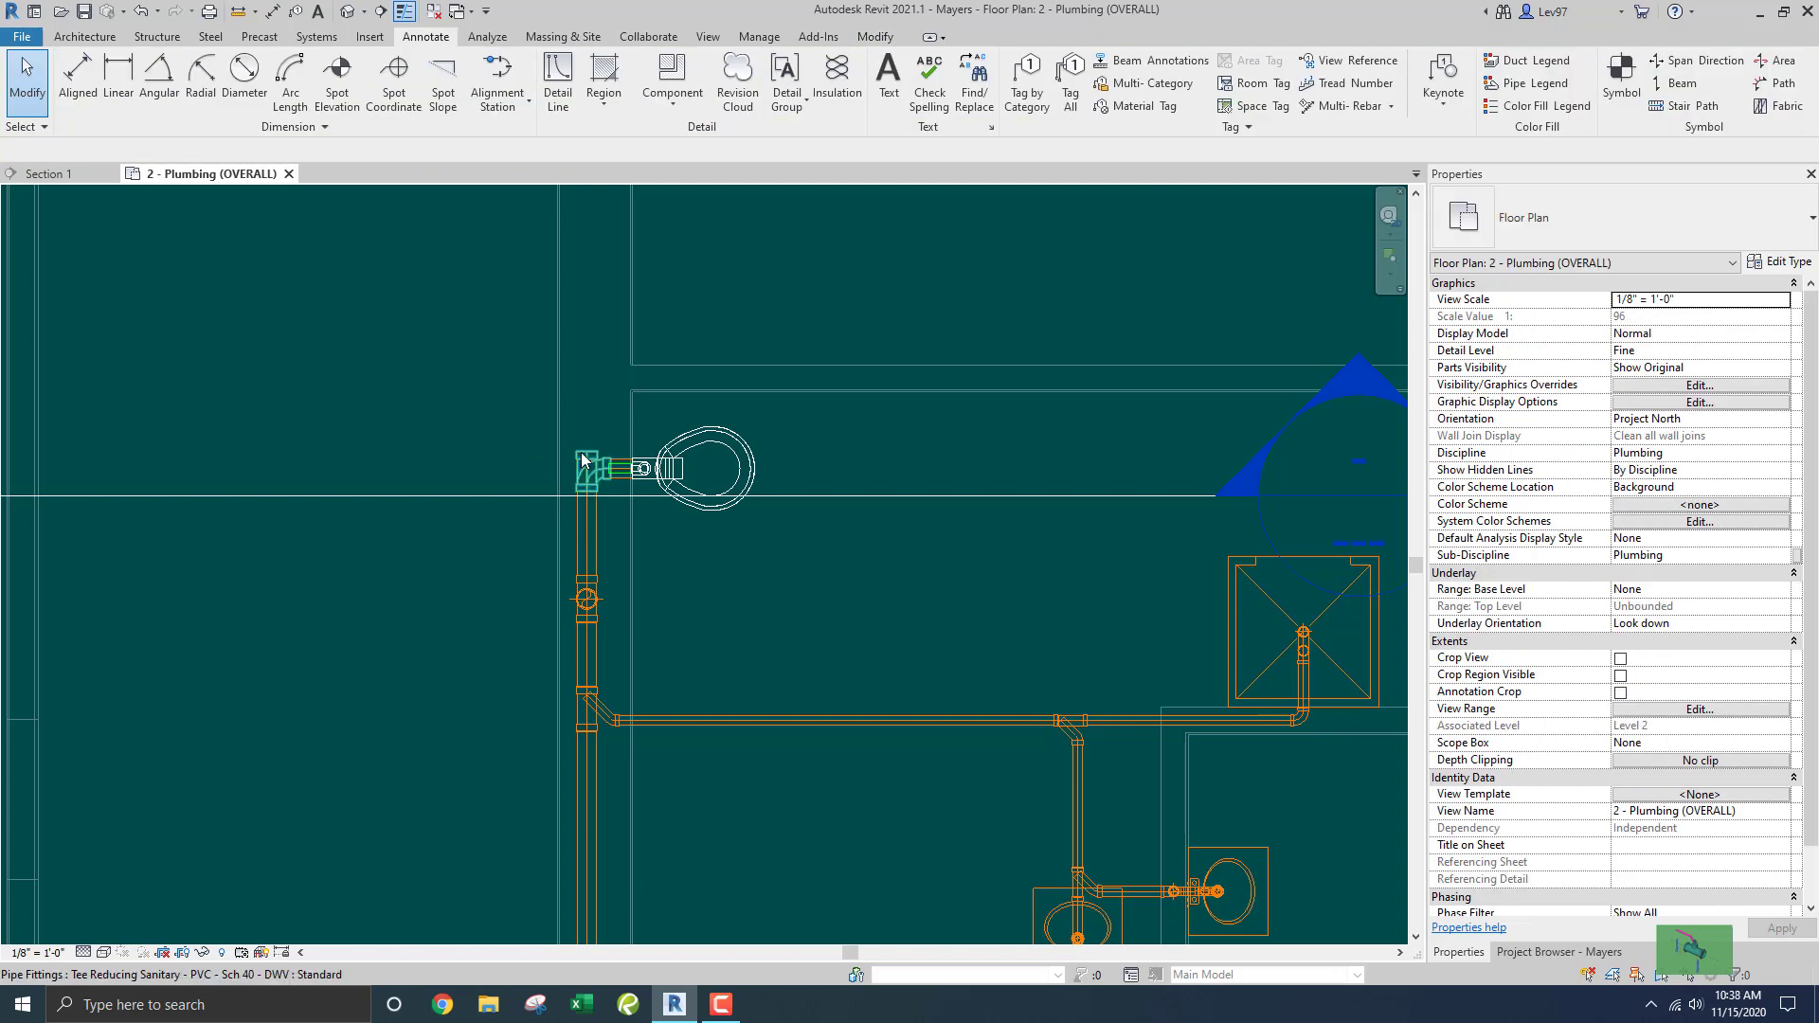
# Draw a 4" pipe sloping up at 1/8" / 12 from the tee's open end, turning 90° toward the bathroom wall.
pyautogui.click(582, 460)
pyautogui.rightClick(589, 459)
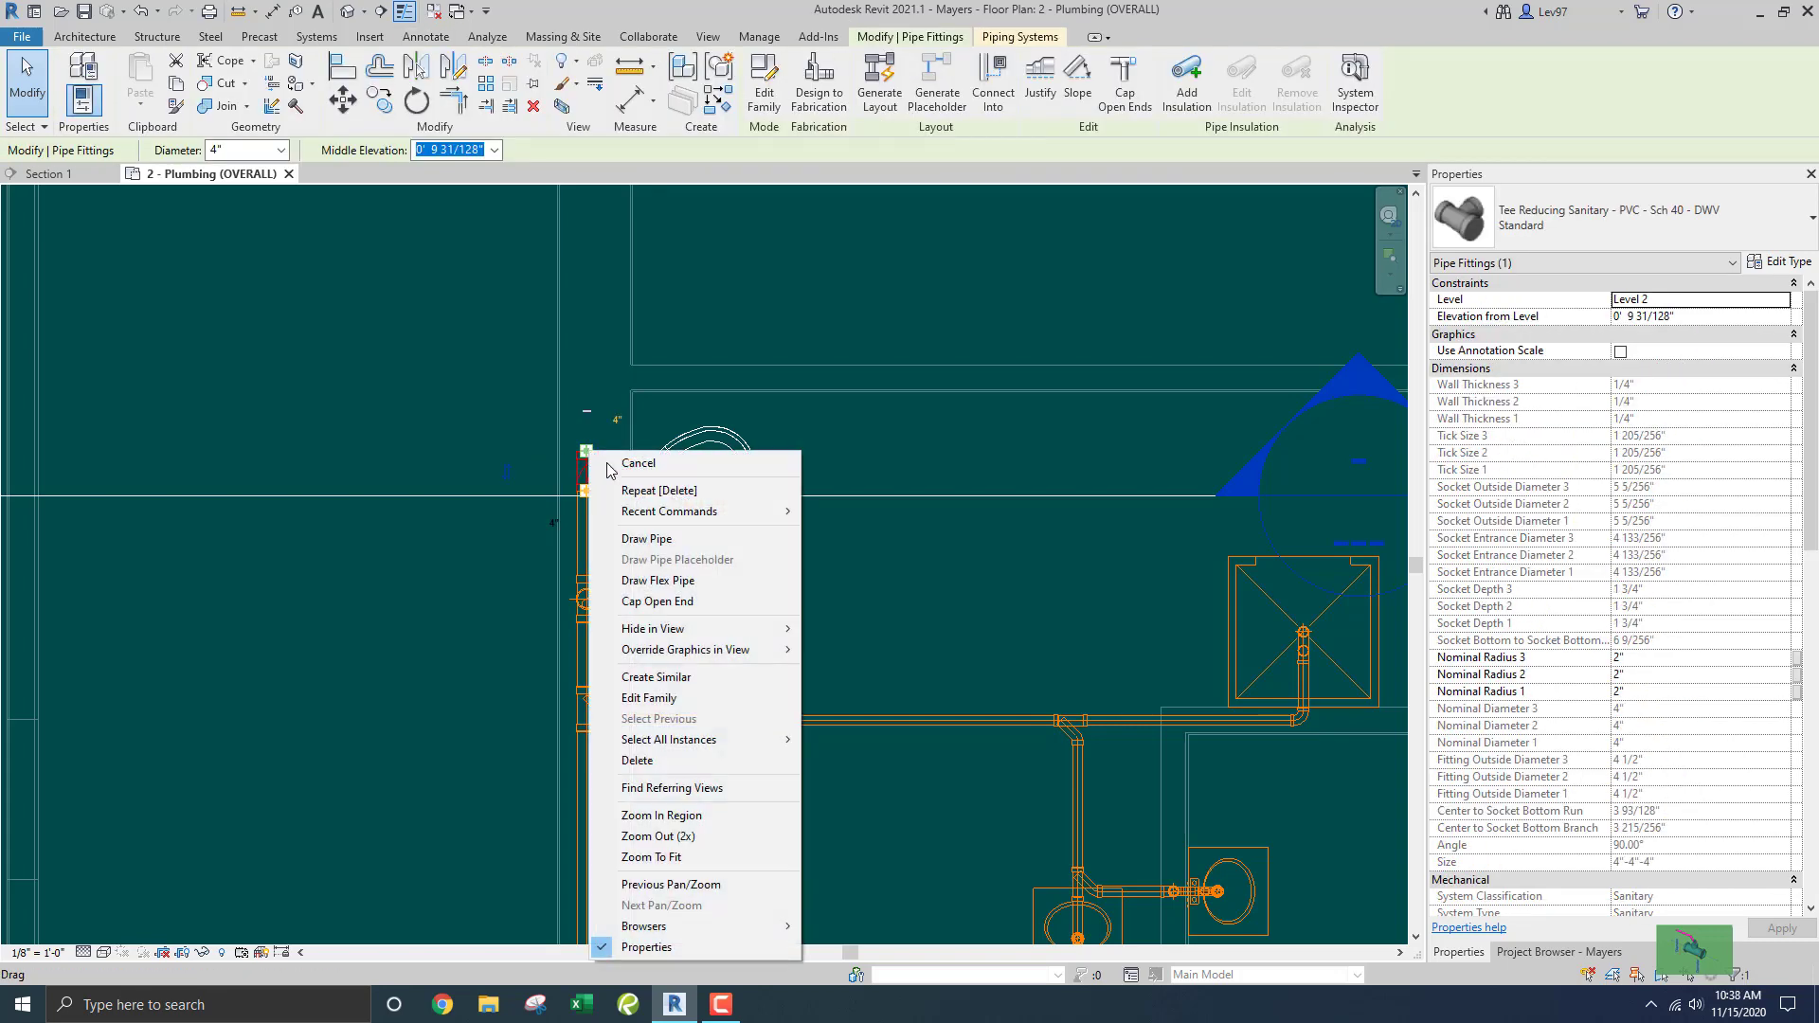
pyautogui.click(627, 531)
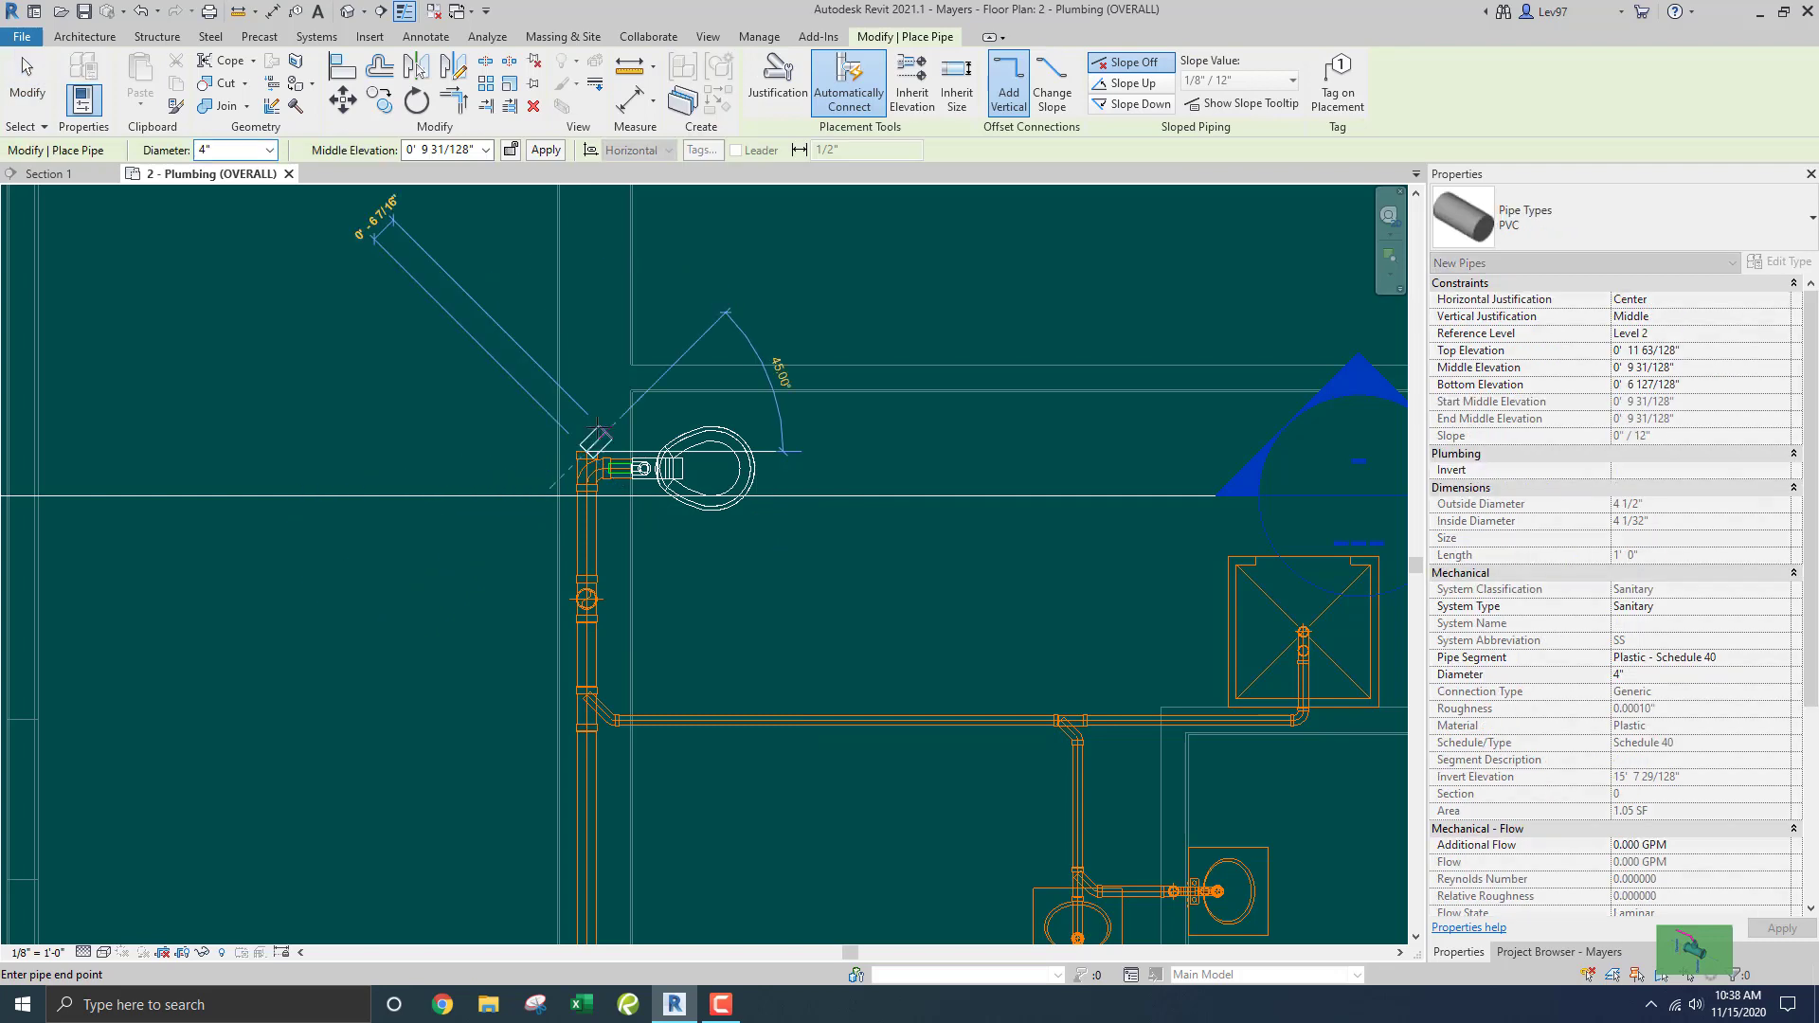
pyautogui.click(1125, 83)
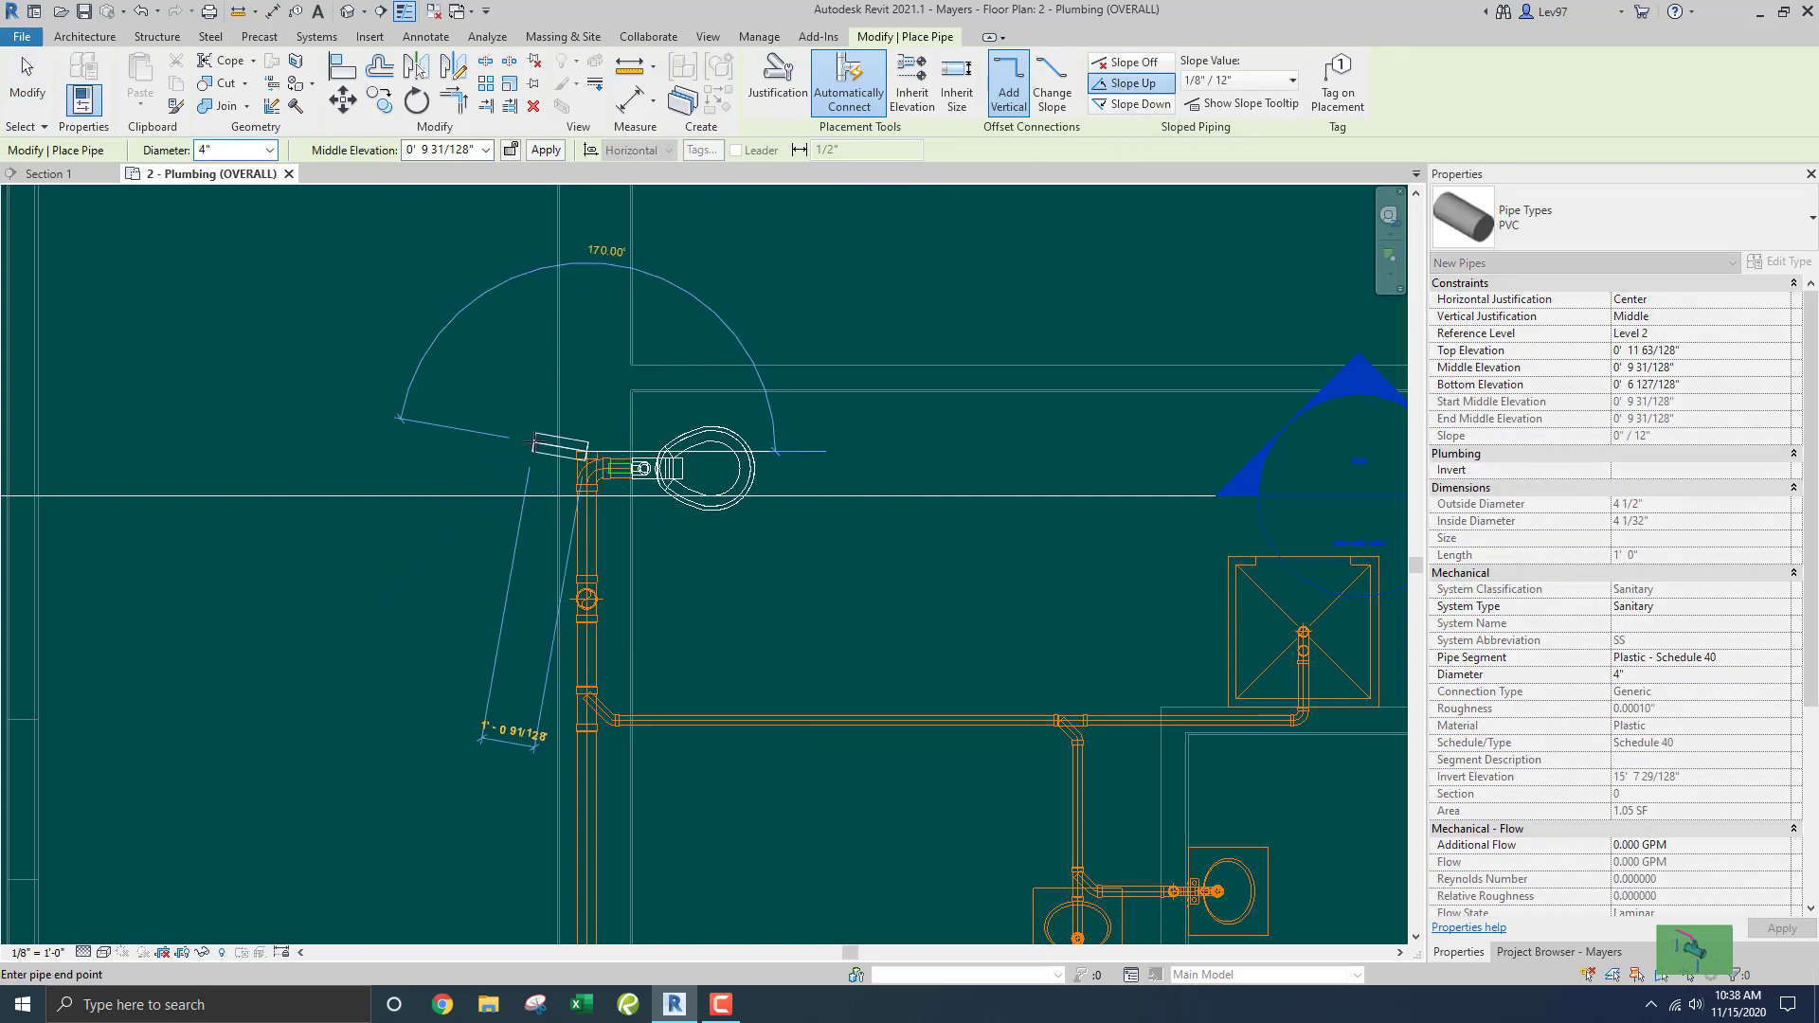
pyautogui.click(587, 412)
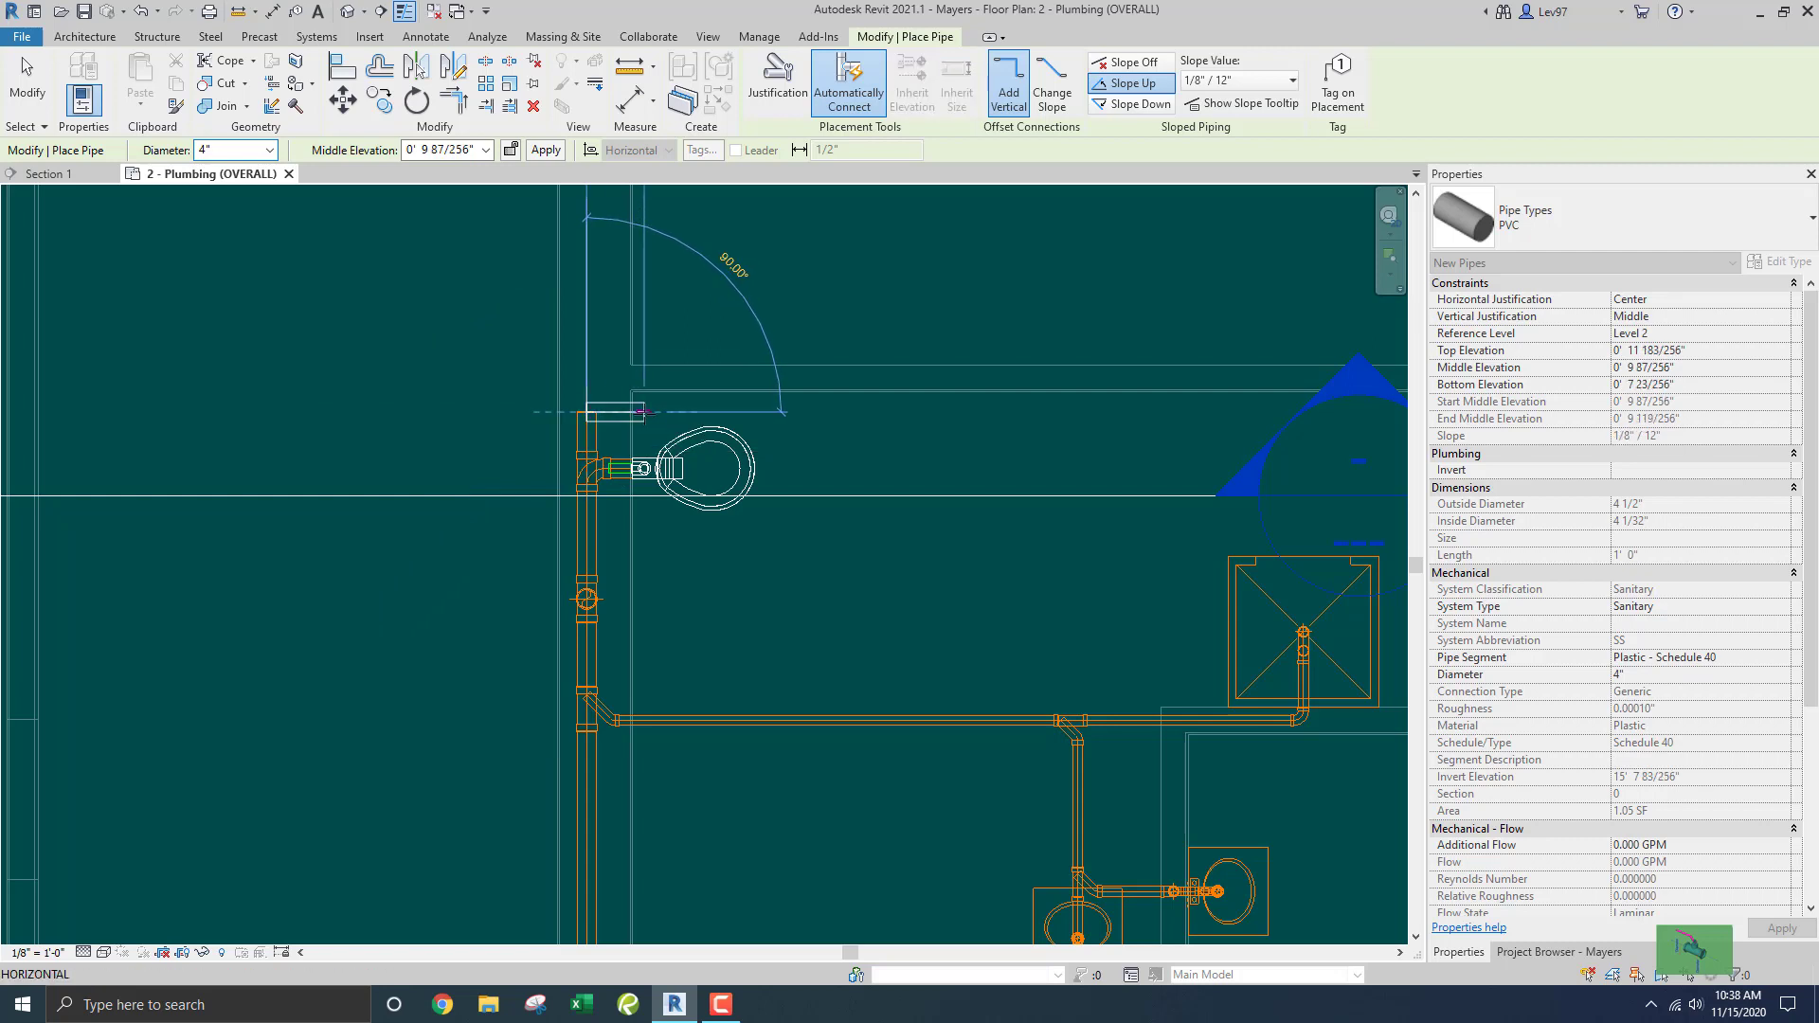
pyautogui.click(645, 412)
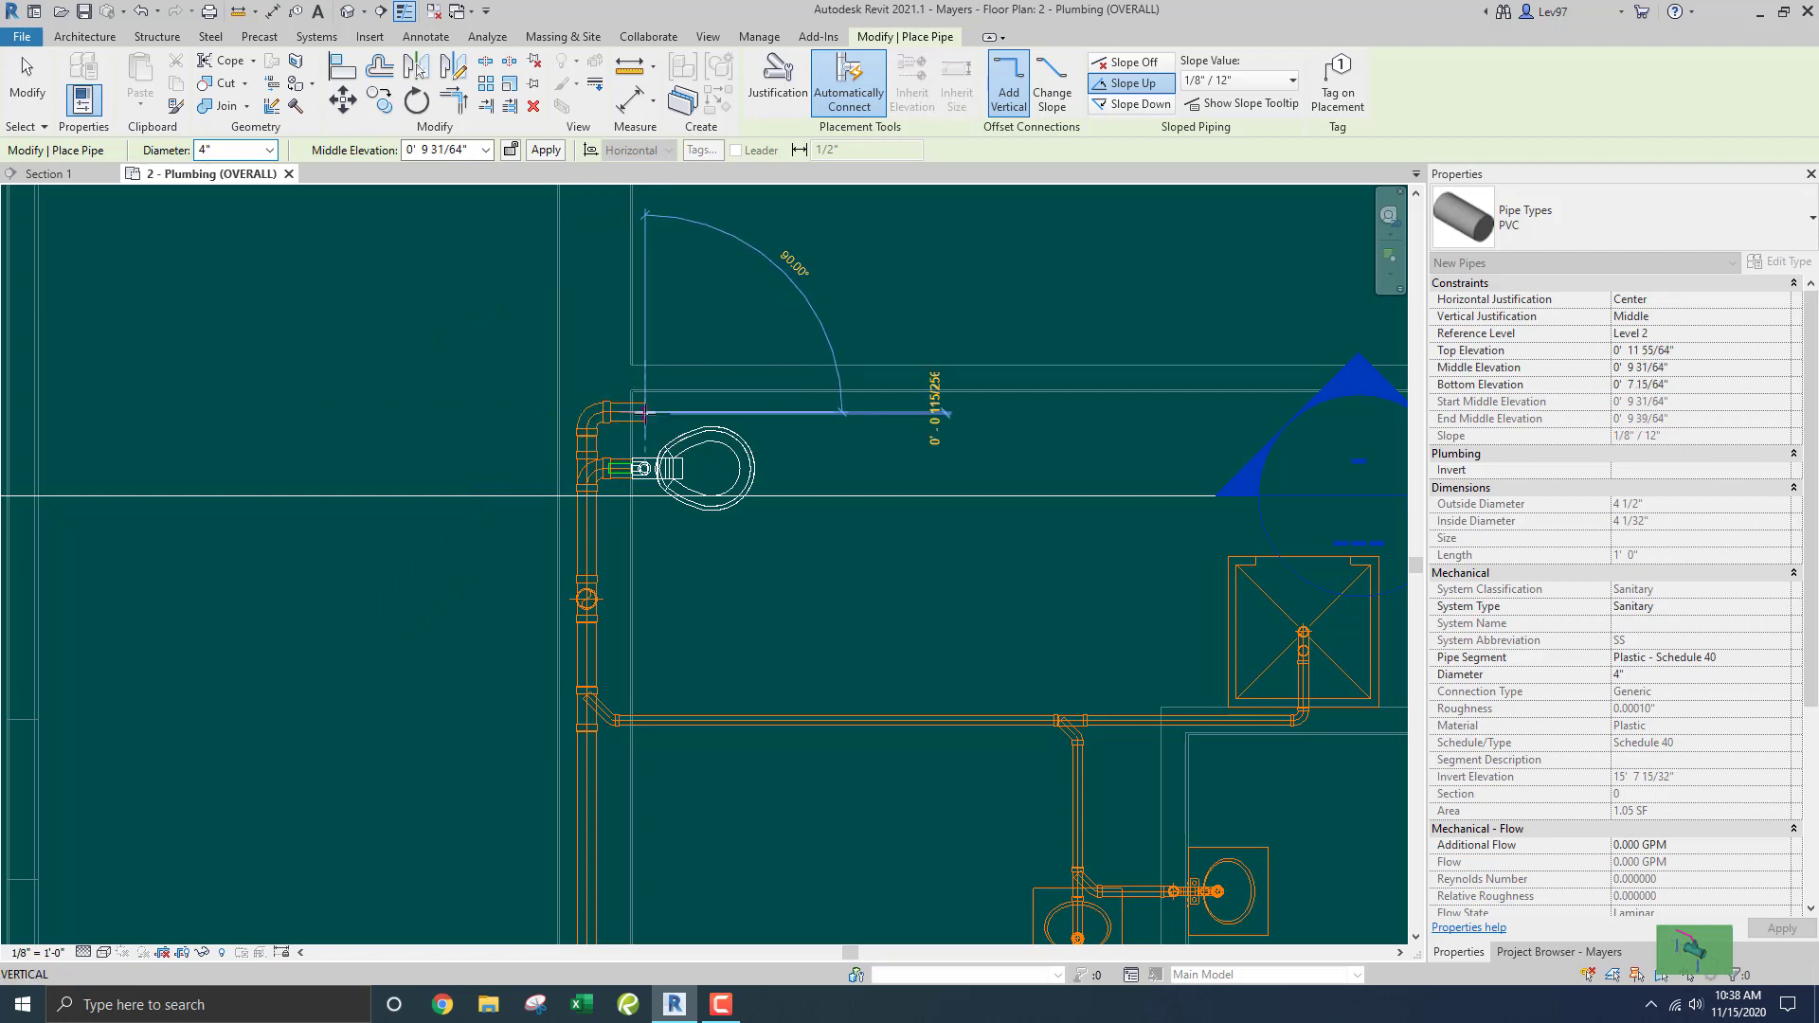
pyautogui.press('Escape')
pyautogui.press('Escape')
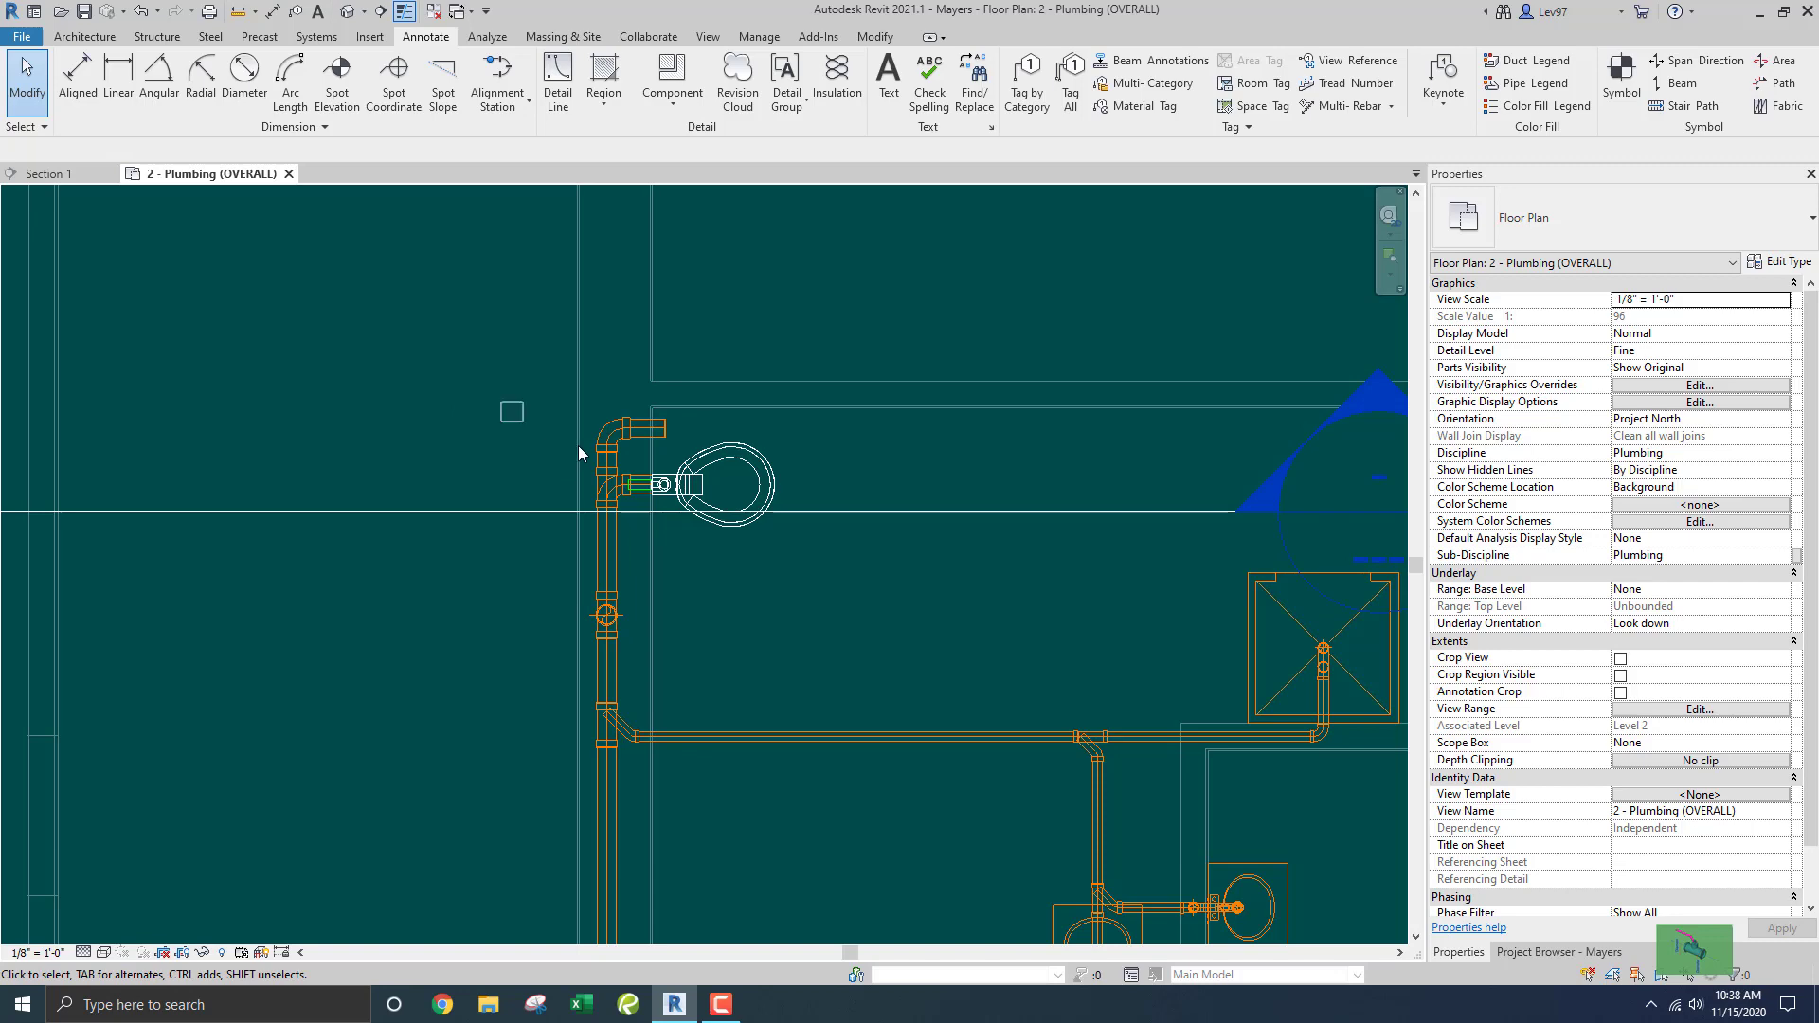
# Delete the new elbow and its short horizontal branch, keeping the straight stub on the tee.
pyautogui.moveTo(505, 396); pyautogui.dragTo(670, 450)
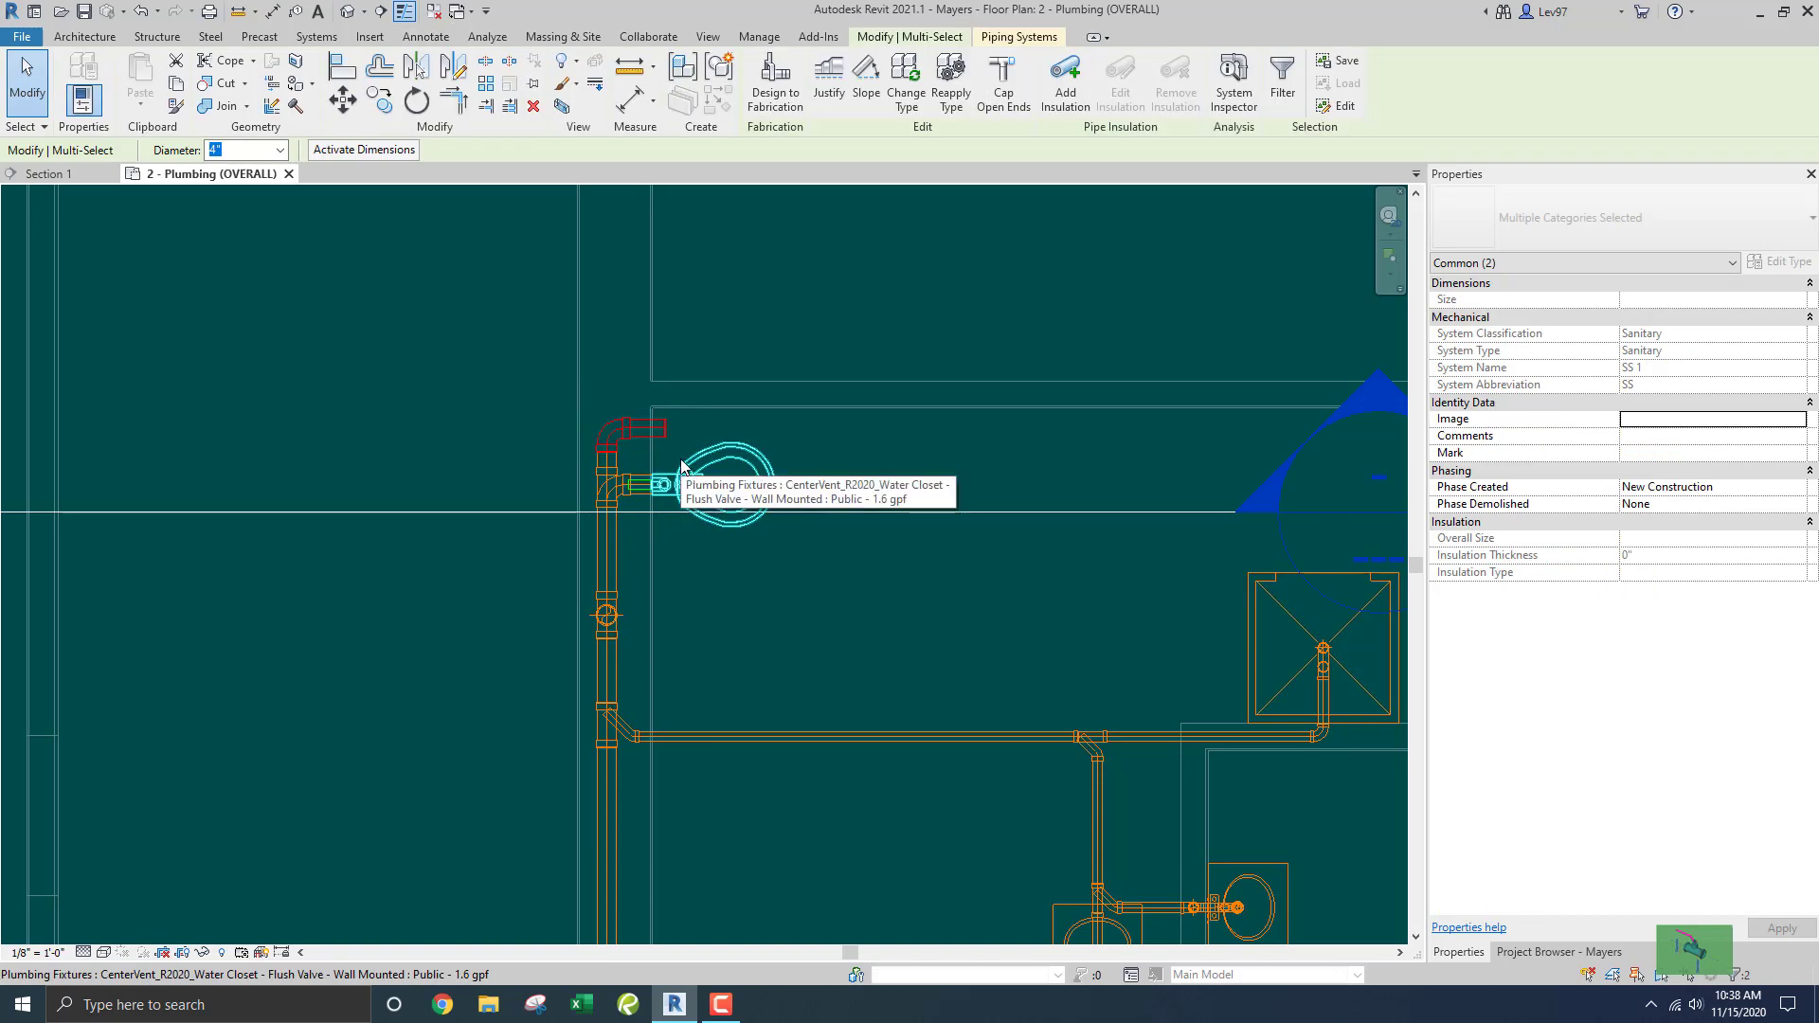
pyautogui.press('Escape')
pyautogui.scroll(3, 600, 459)
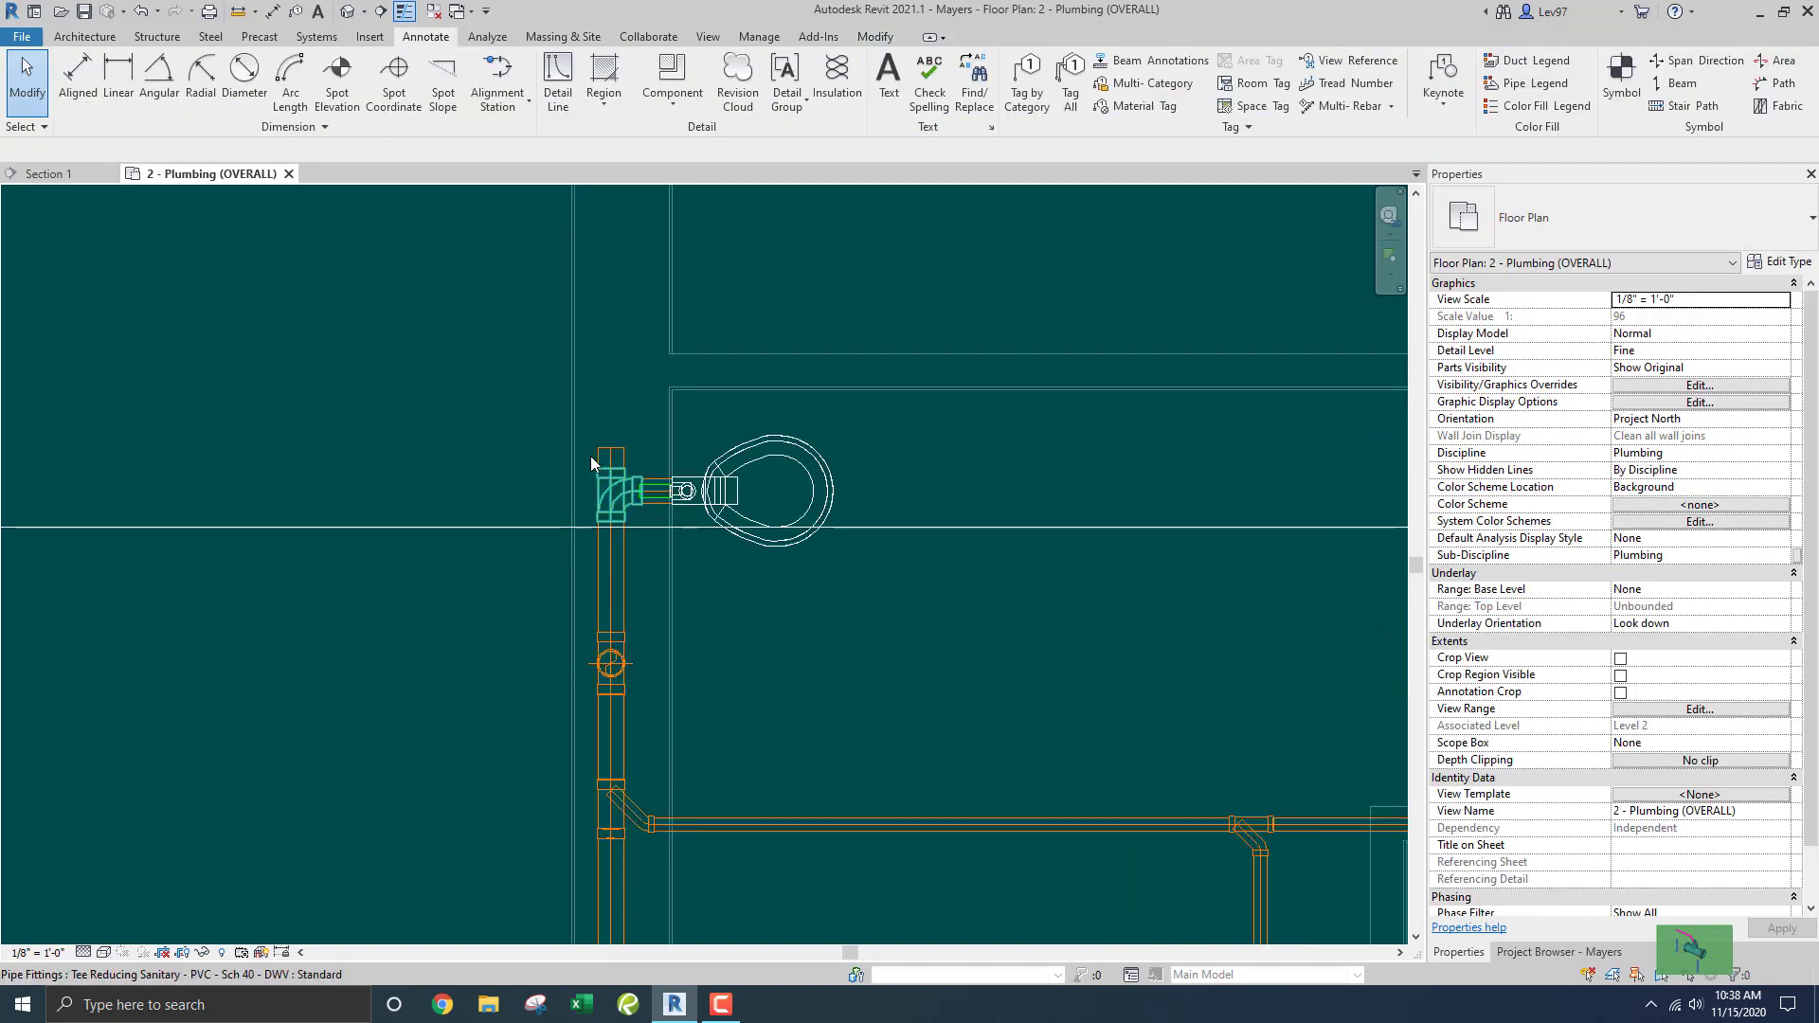
# Cap the open end of the short 4" pipe stub beyond the water closet tee.
pyautogui.click(599, 449)
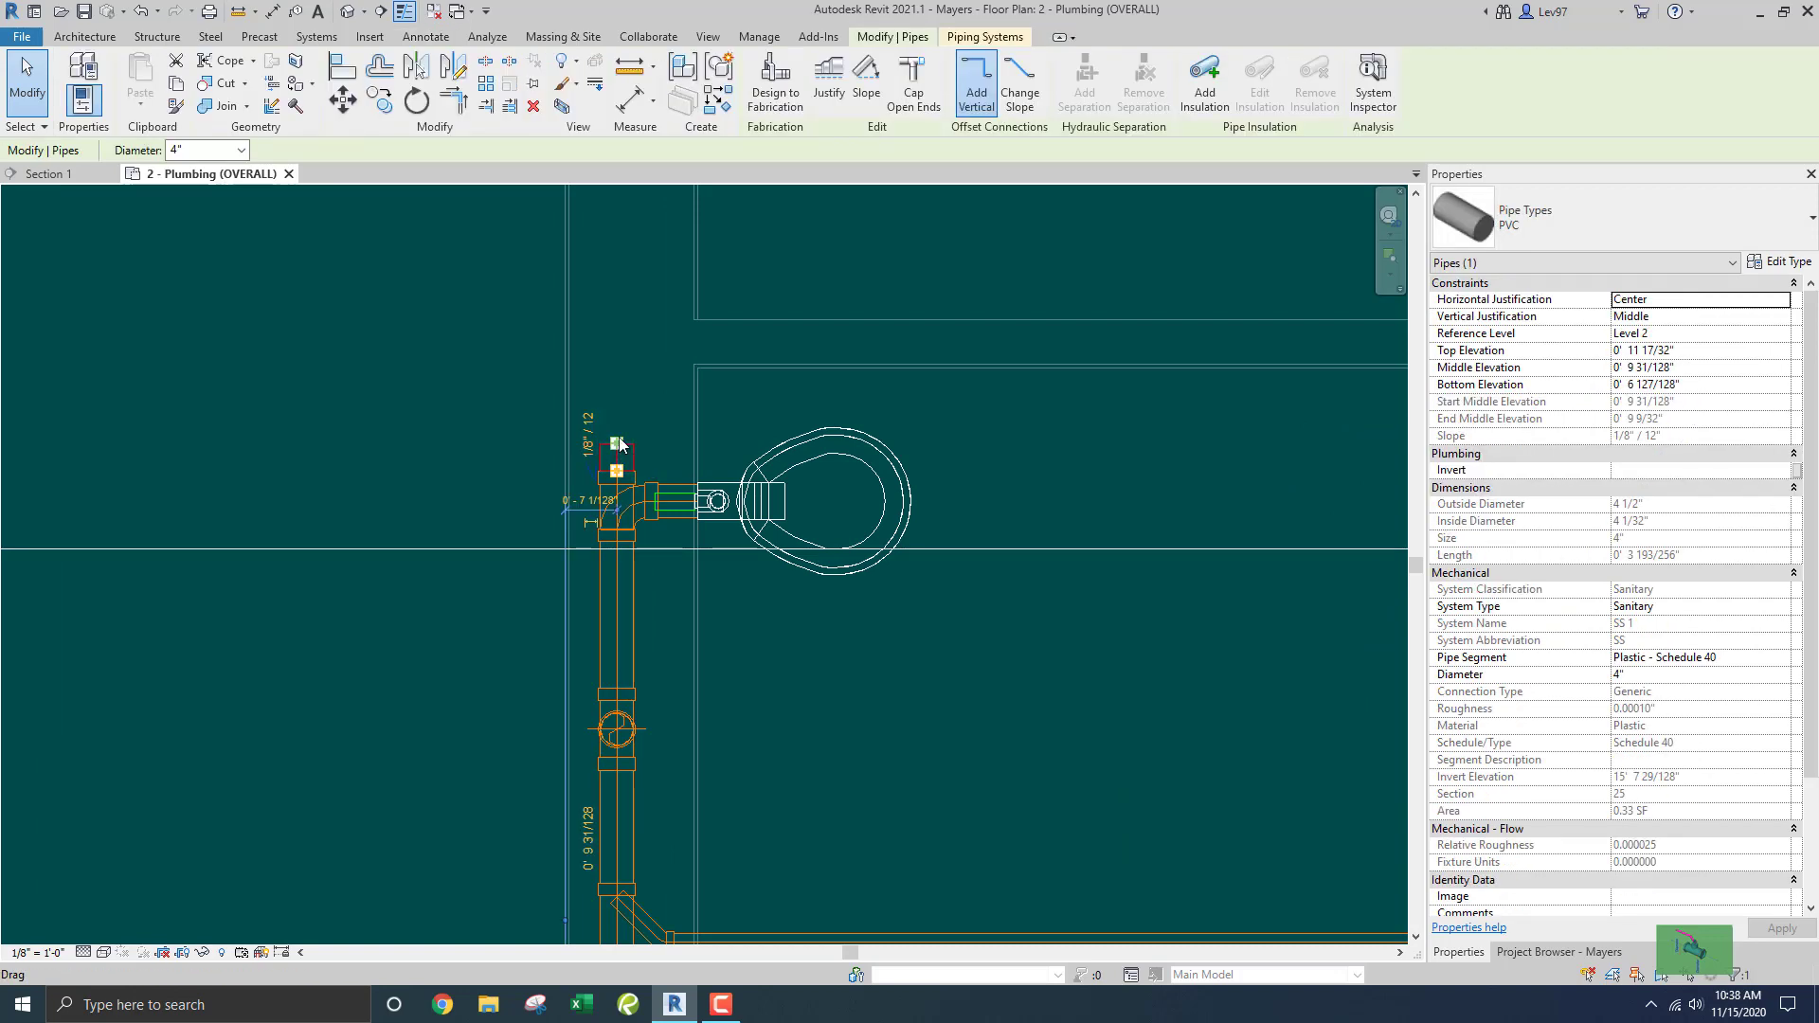
pyautogui.press('Escape')
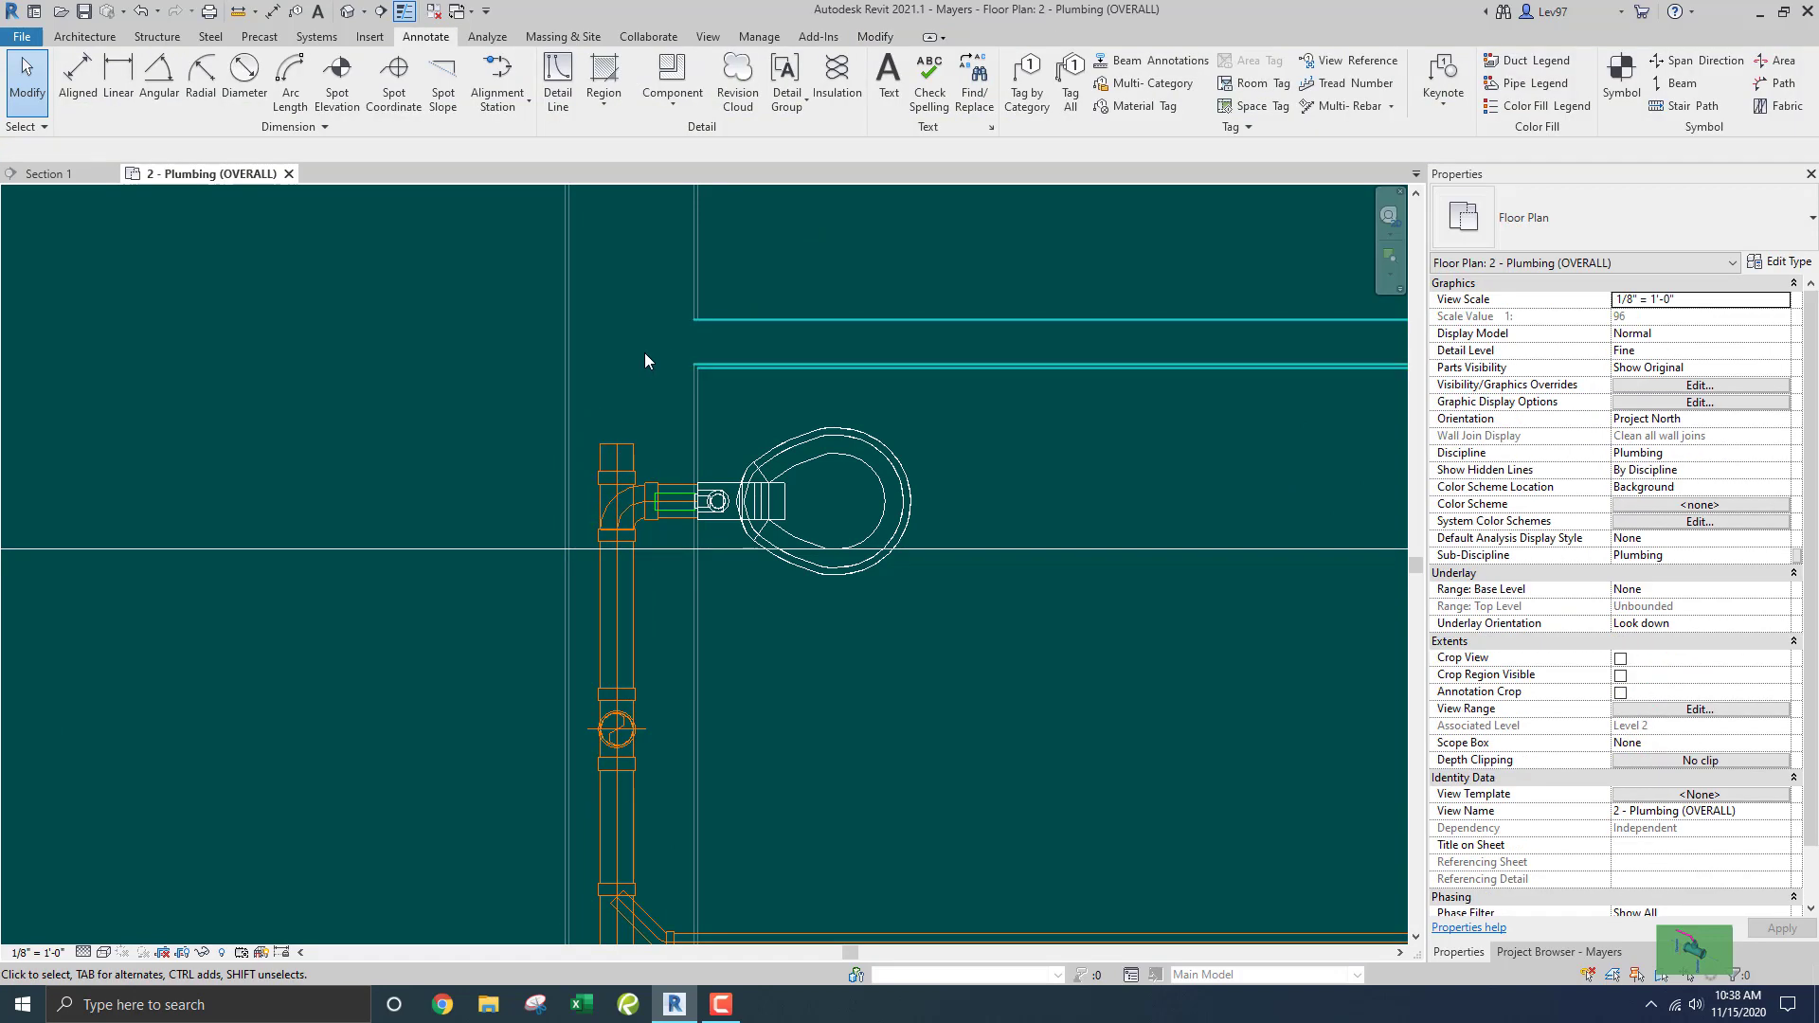
pyautogui.click(632, 452)
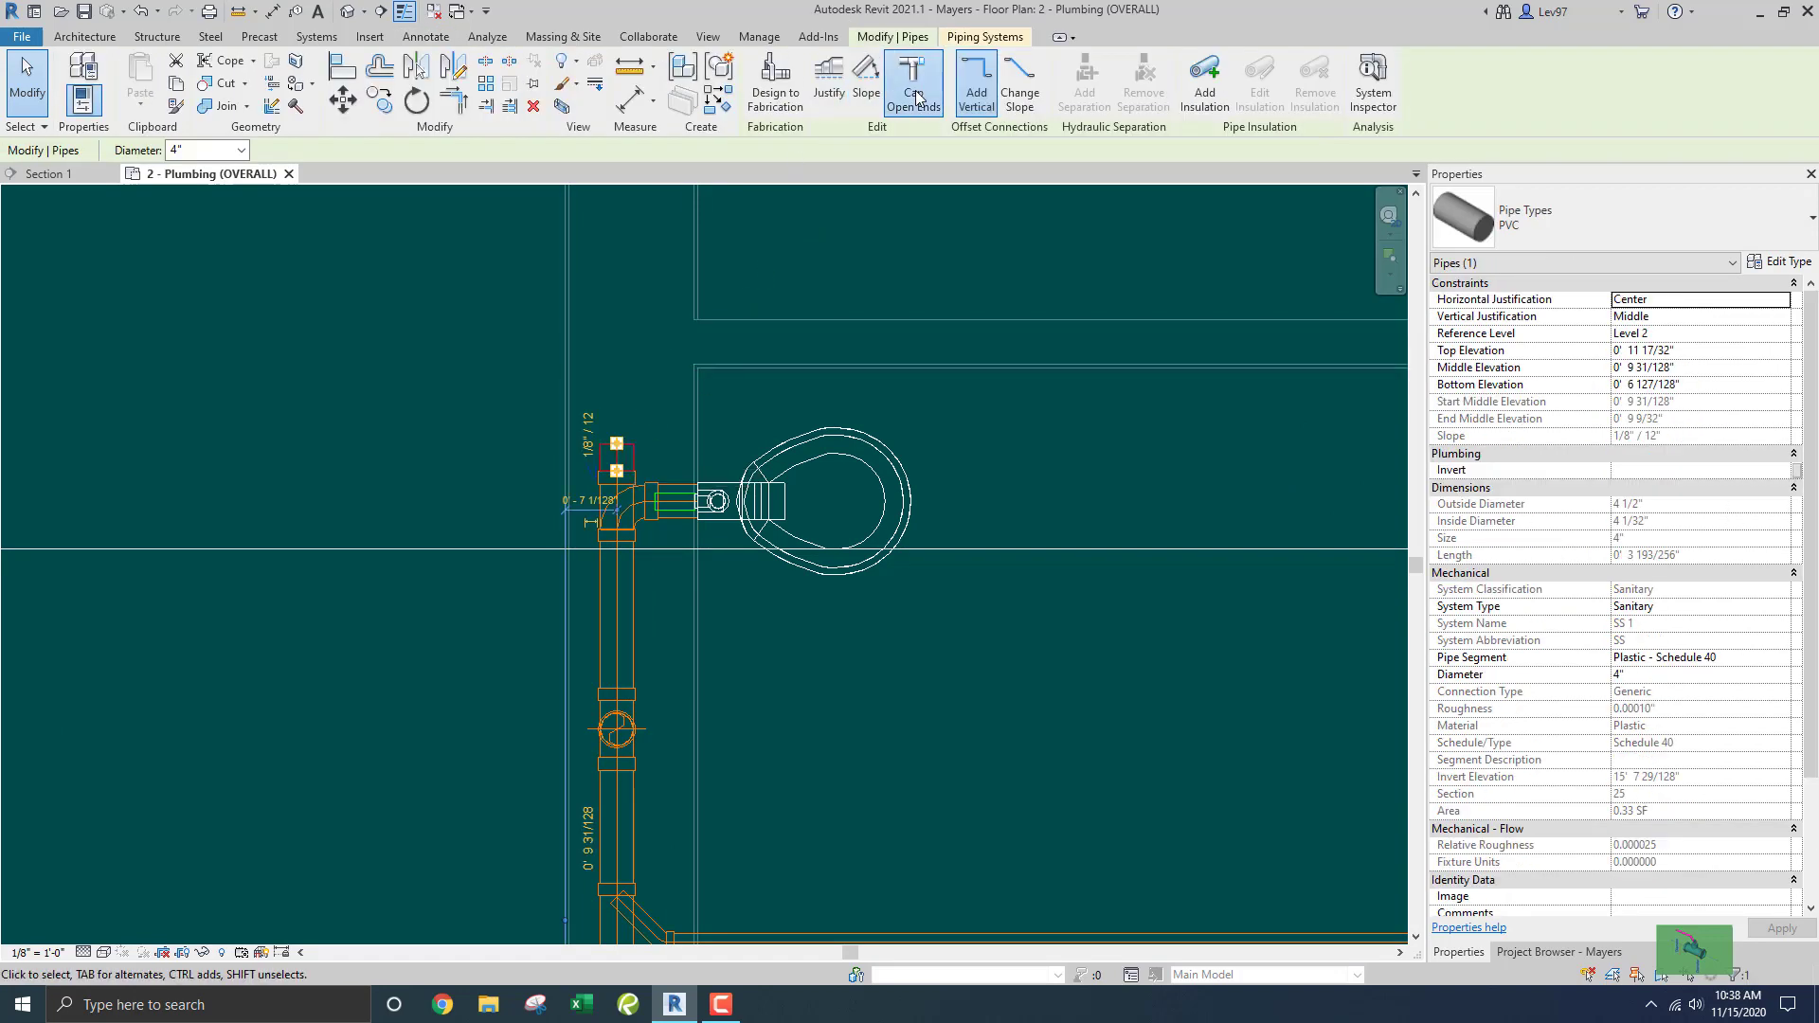
pyautogui.press('Escape')
pyautogui.scroll(-2, 458, 333)
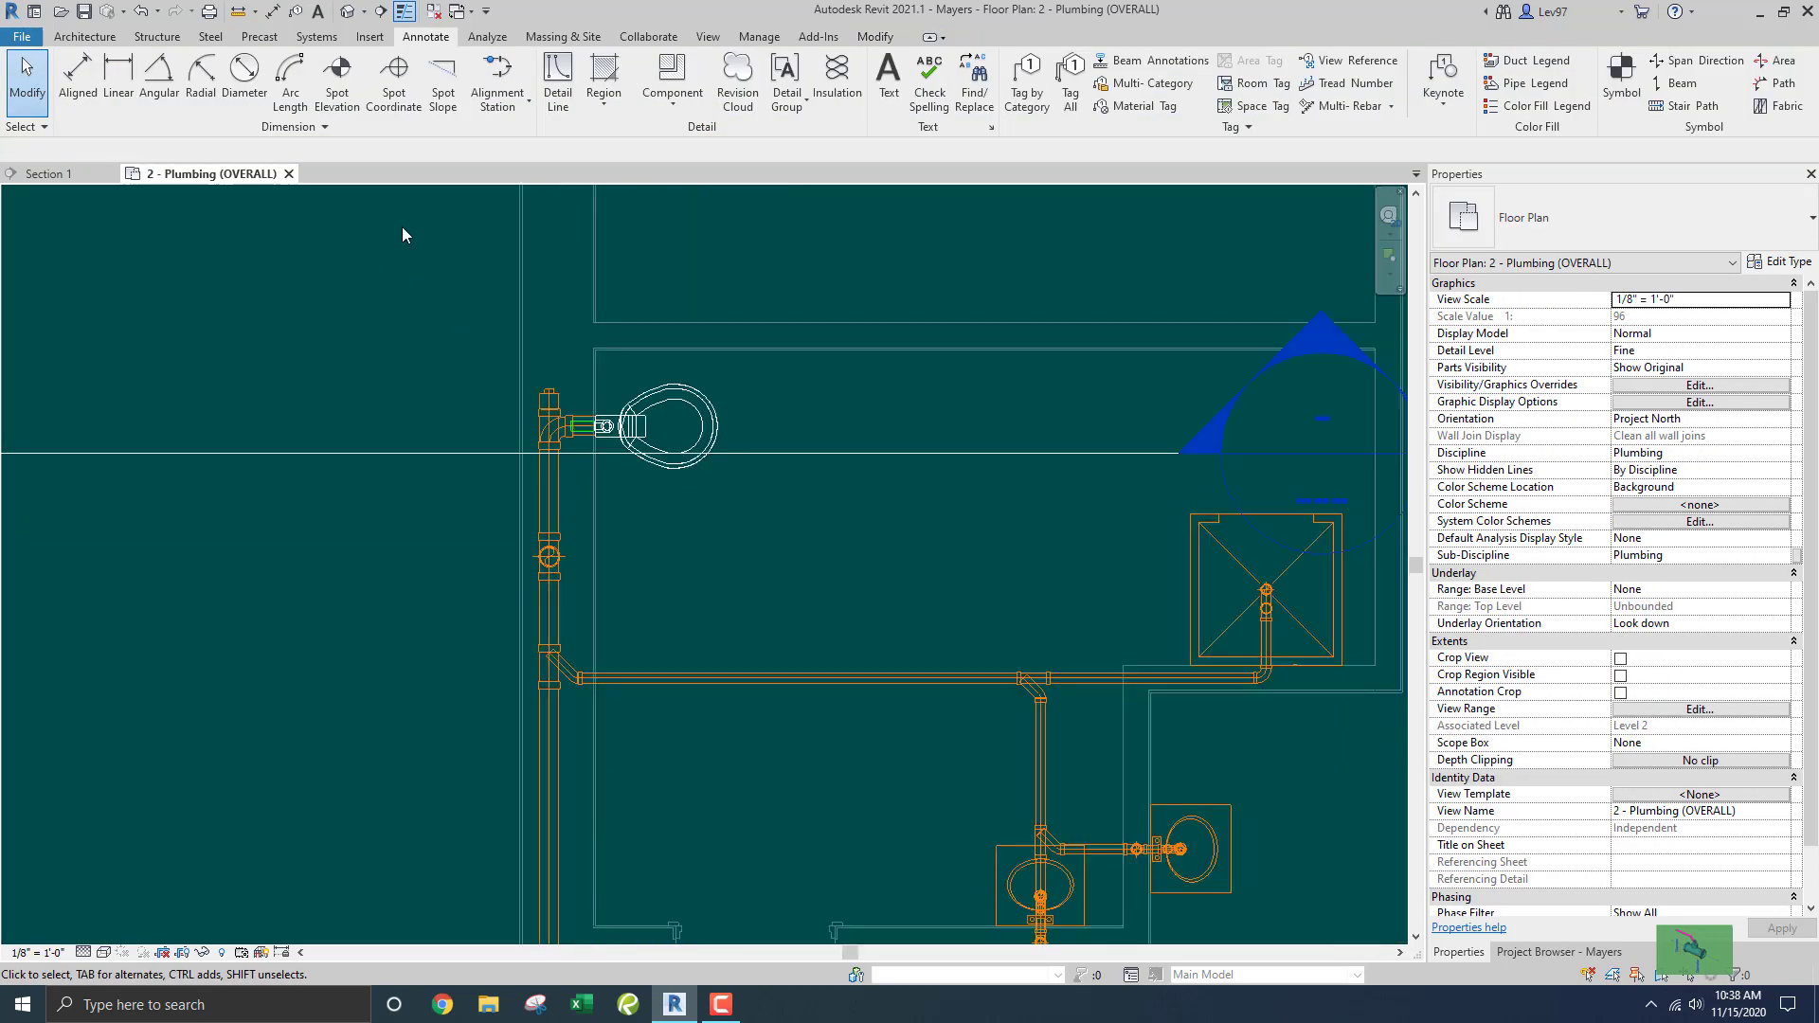
# Open the floor plan view 2 - Plumbing Plot - Waste - 1/4" at the upper water closet.
pyautogui.click(1550, 952)
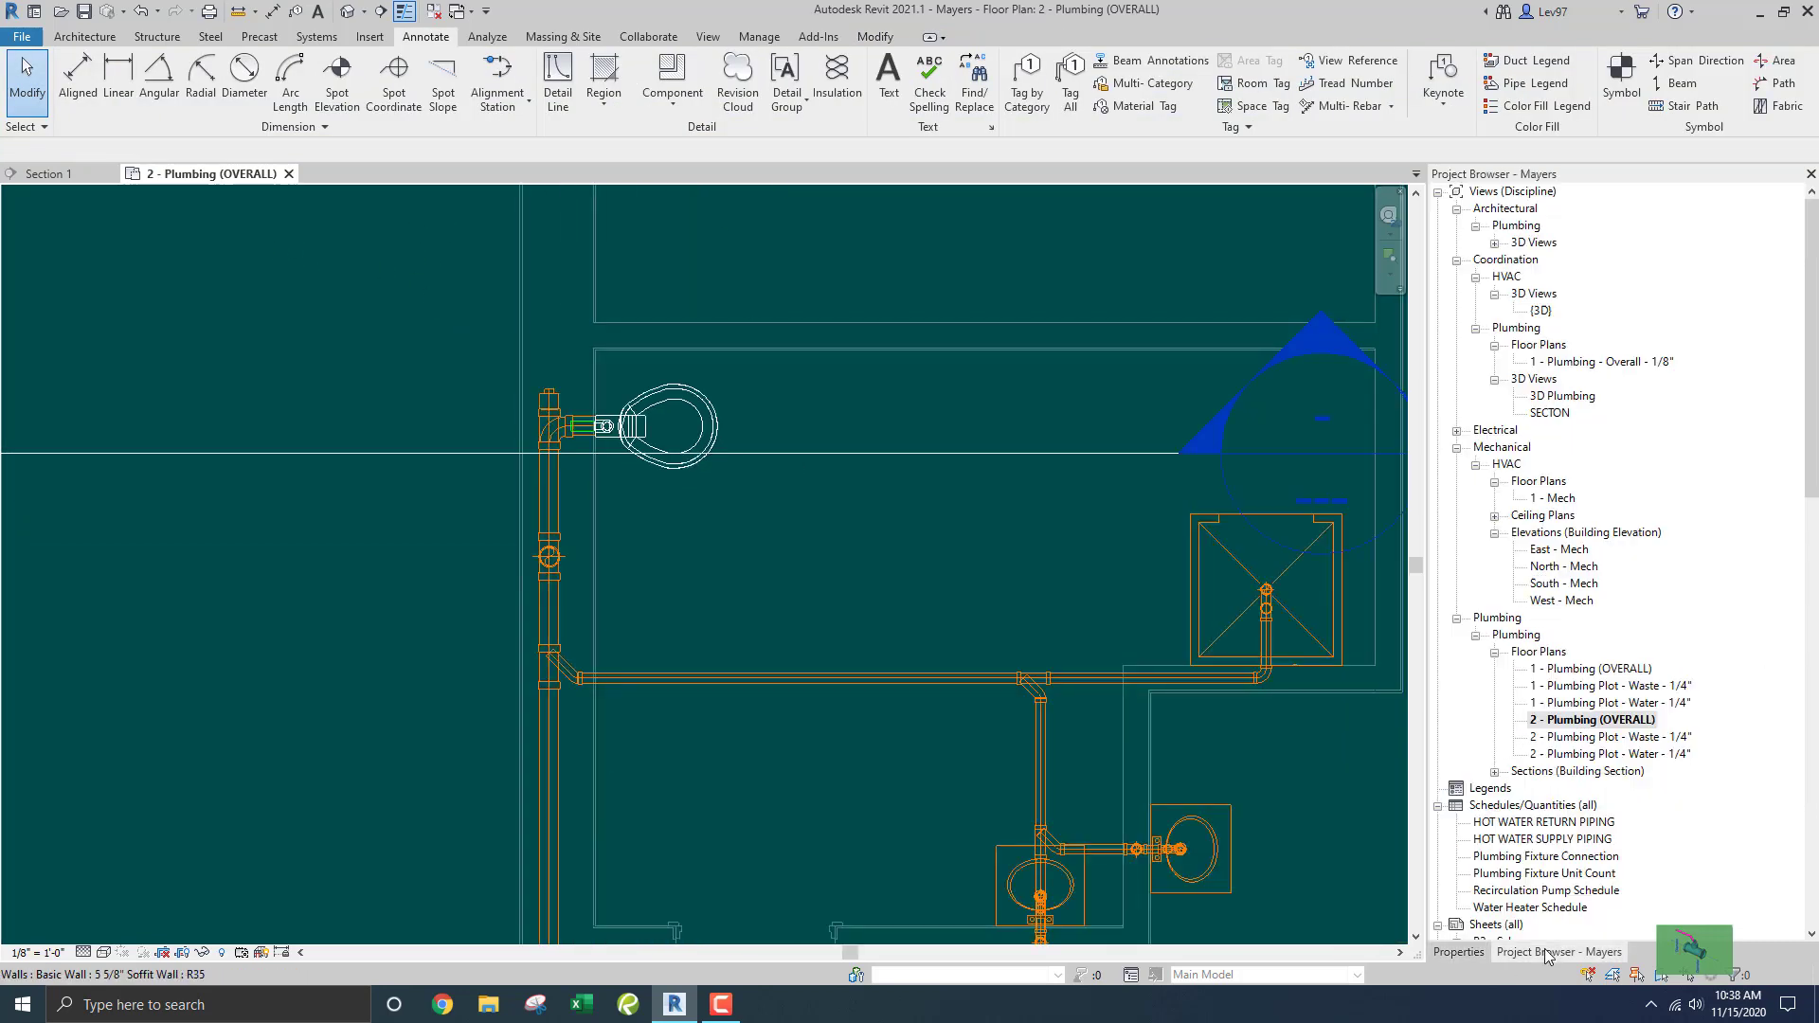
pyautogui.doubleClick(1601, 737)
pyautogui.scroll(-3, 1023, 680)
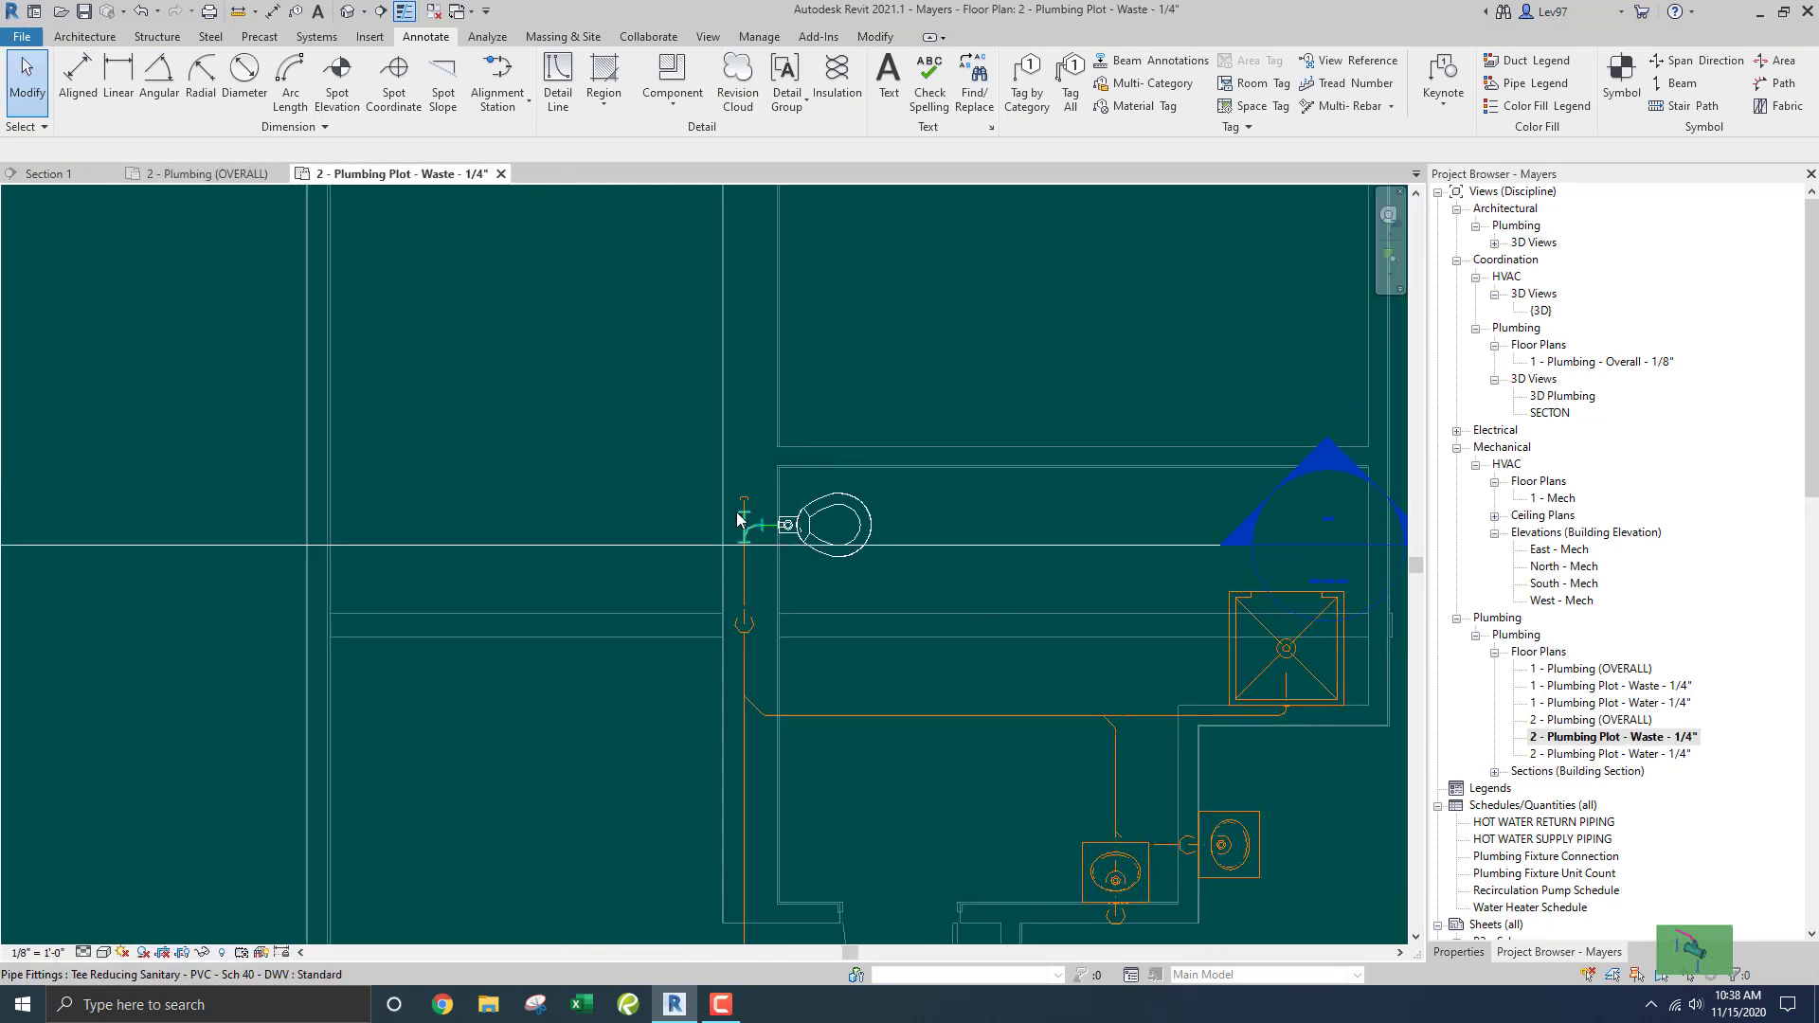
pyautogui.scroll(-2, 649, 414)
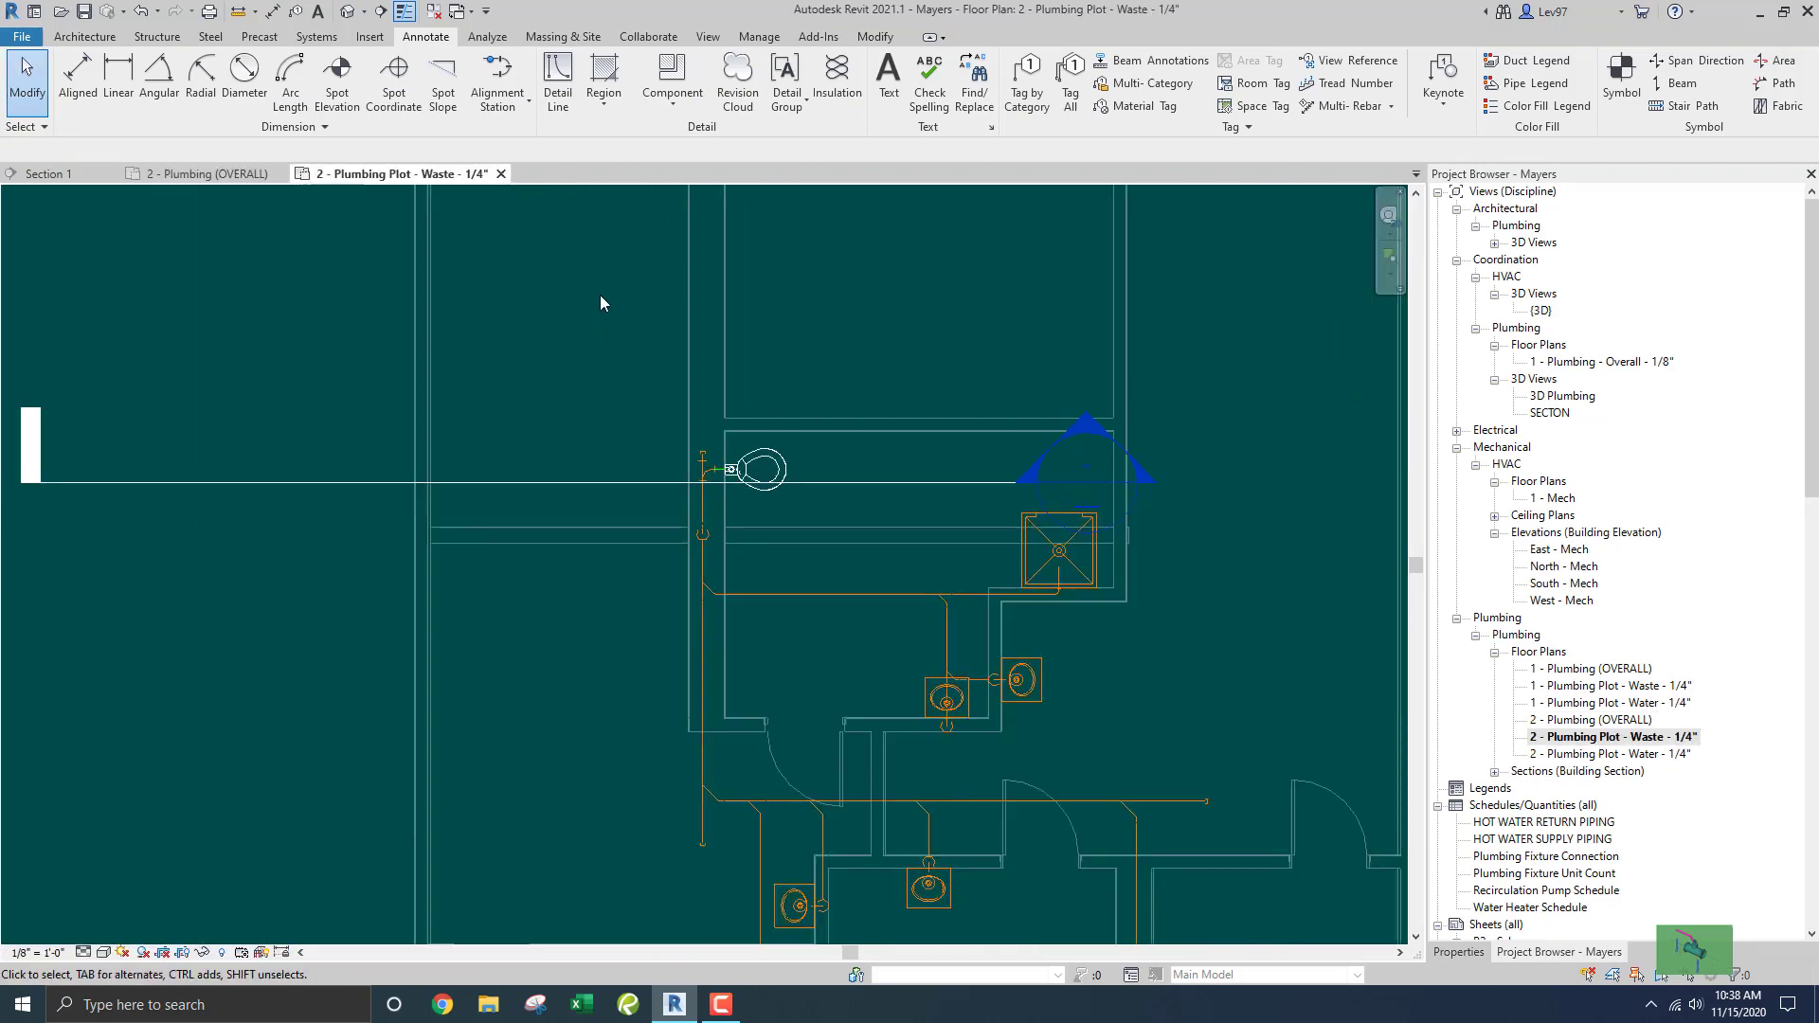
# Add a text note reading "WCO" plus a blank line, with a one-segment leader pointing to the capped stub behind the upper water closet.
pyautogui.click(882, 99)
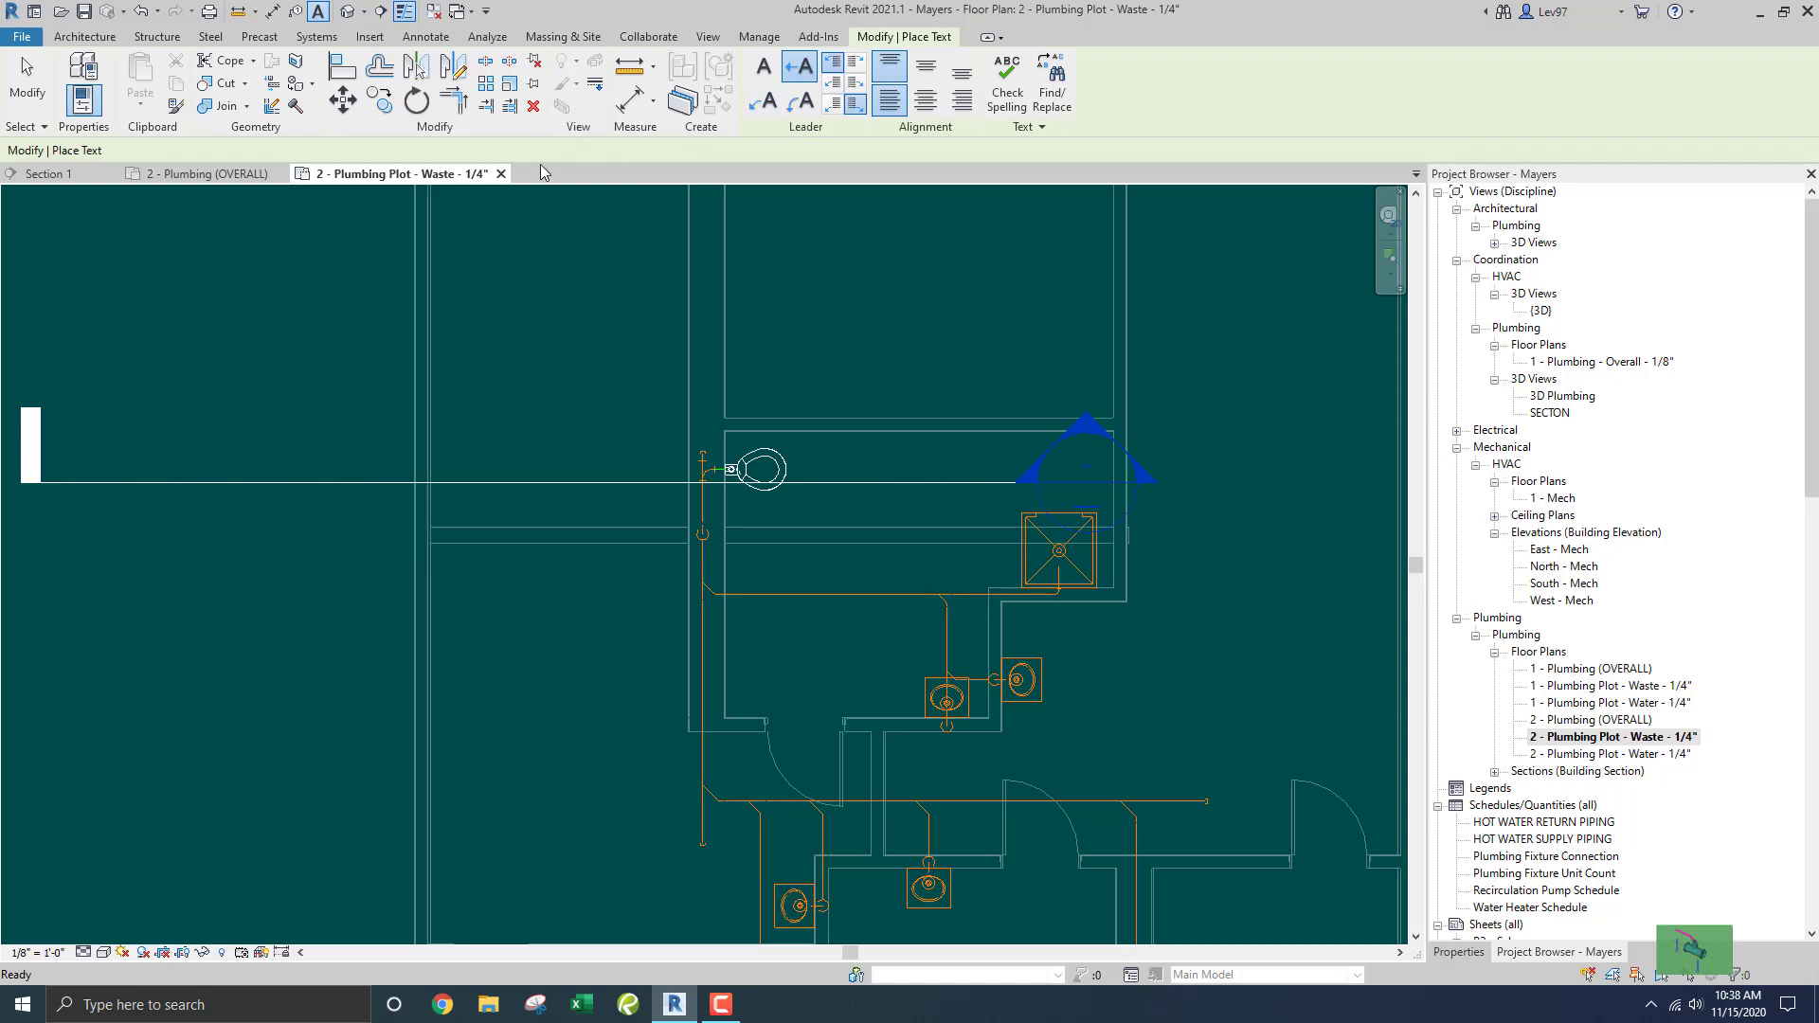
pyautogui.scroll(5, 684, 462)
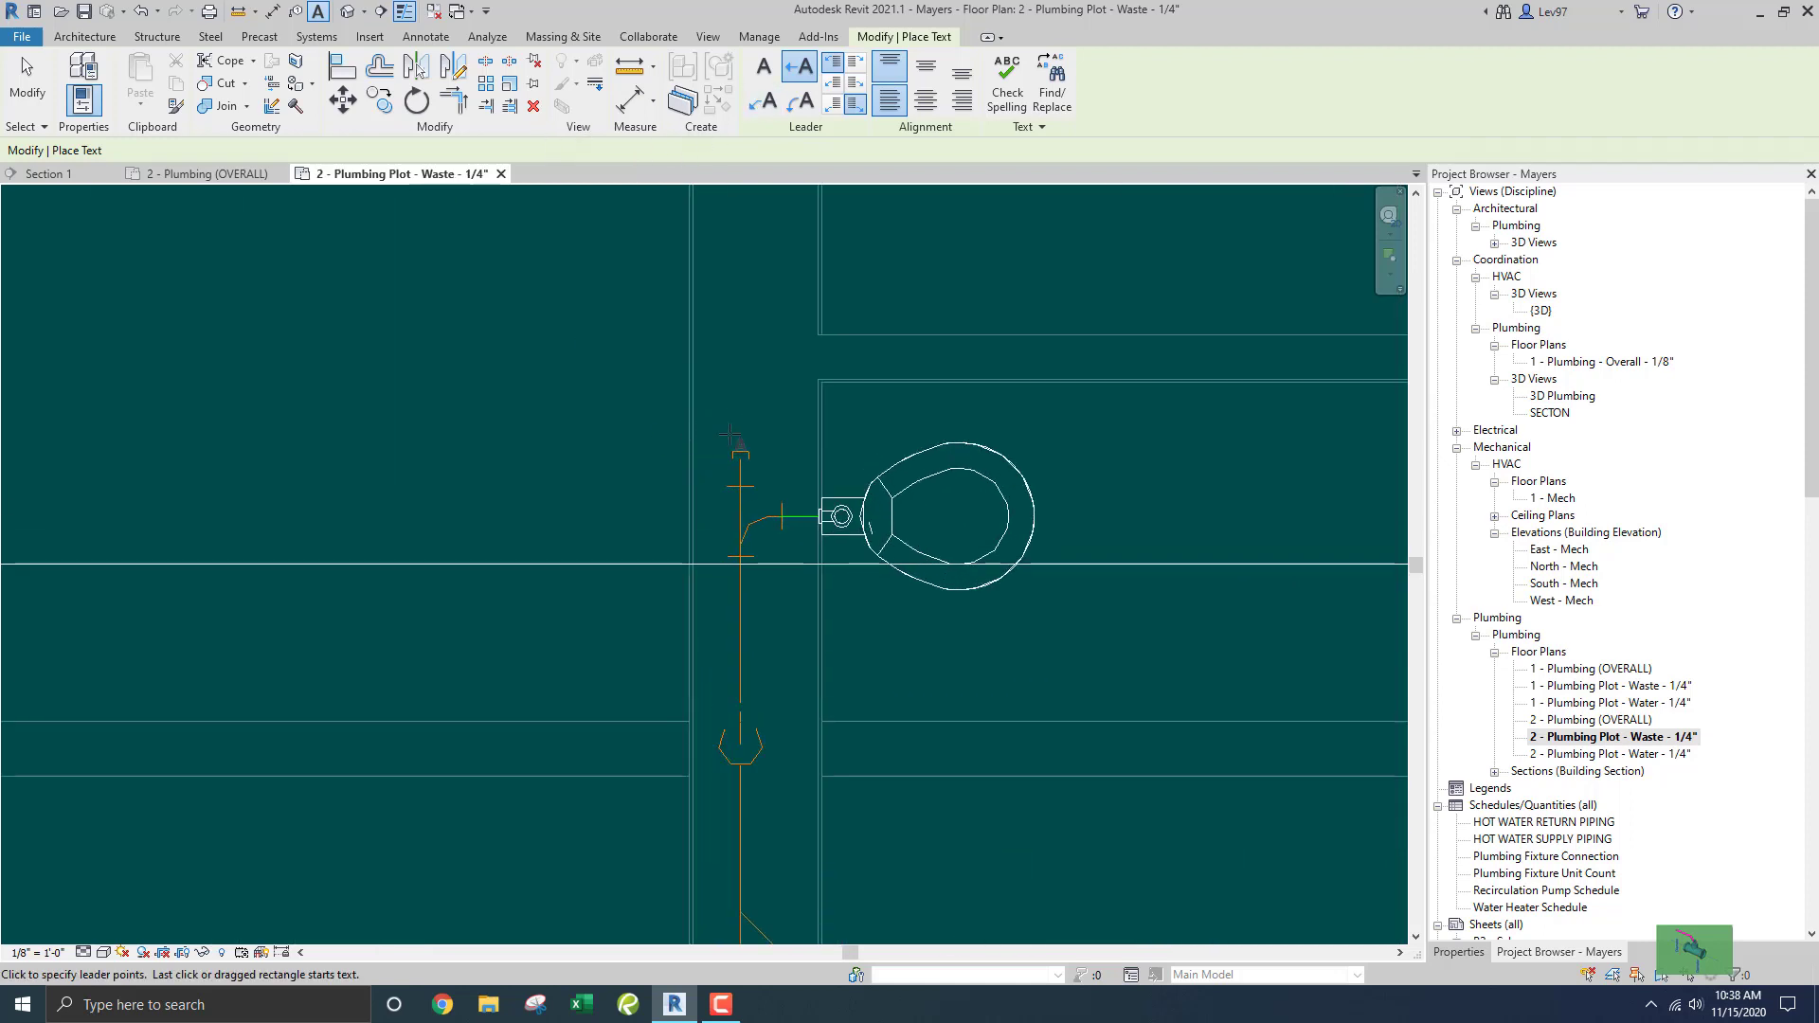
pyautogui.click(737, 453)
pyautogui.scroll(-3, 621, 293)
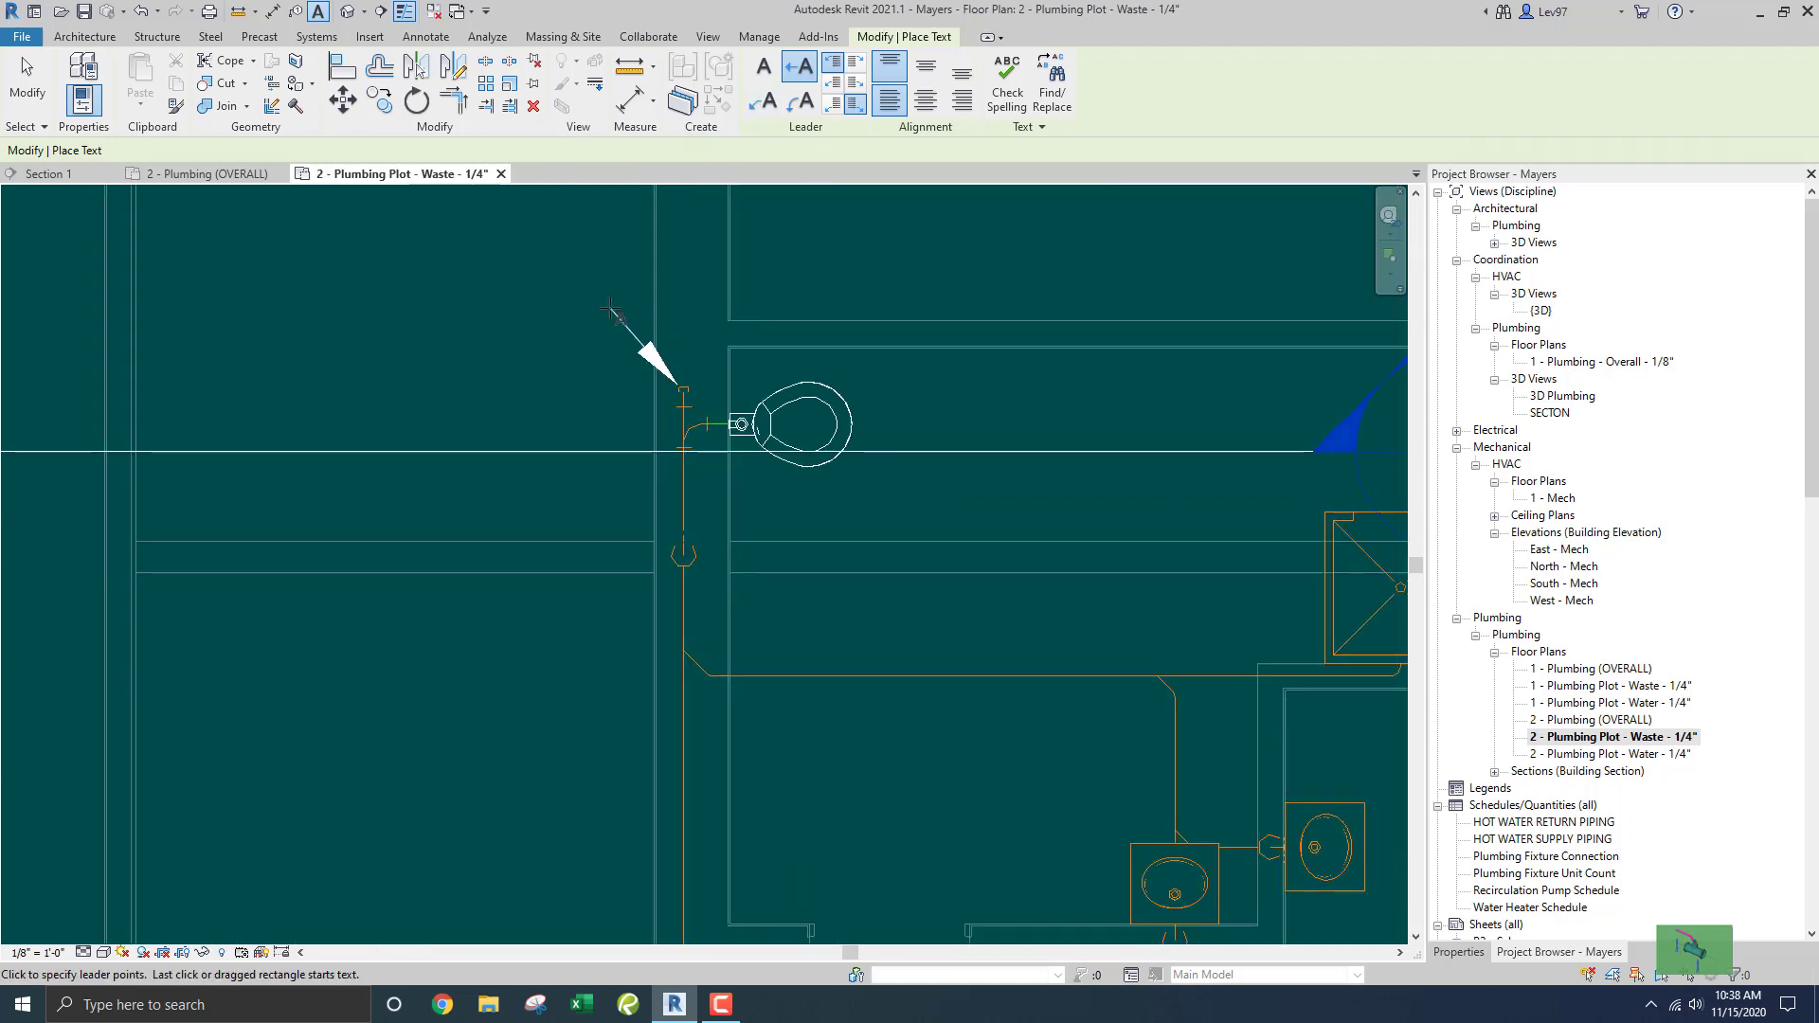
pyautogui.scroll(2, 784, 408)
pyautogui.click(833, 422)
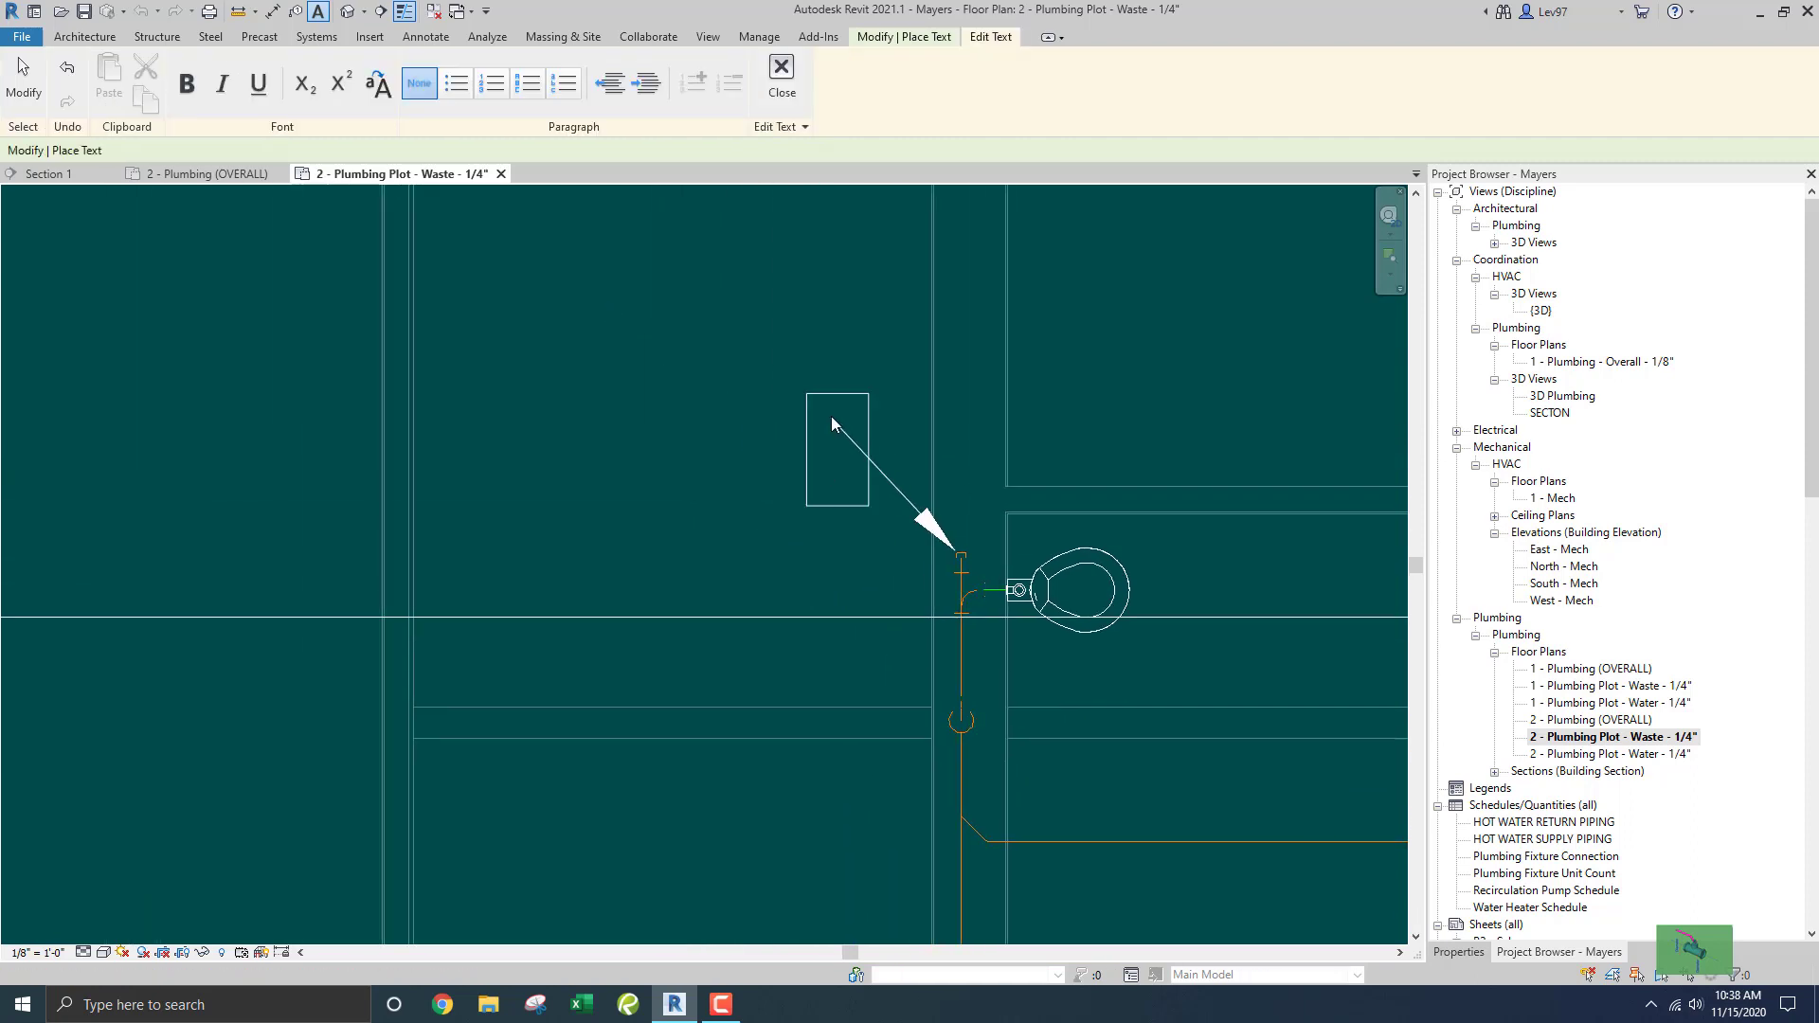
pyautogui.write('WC')
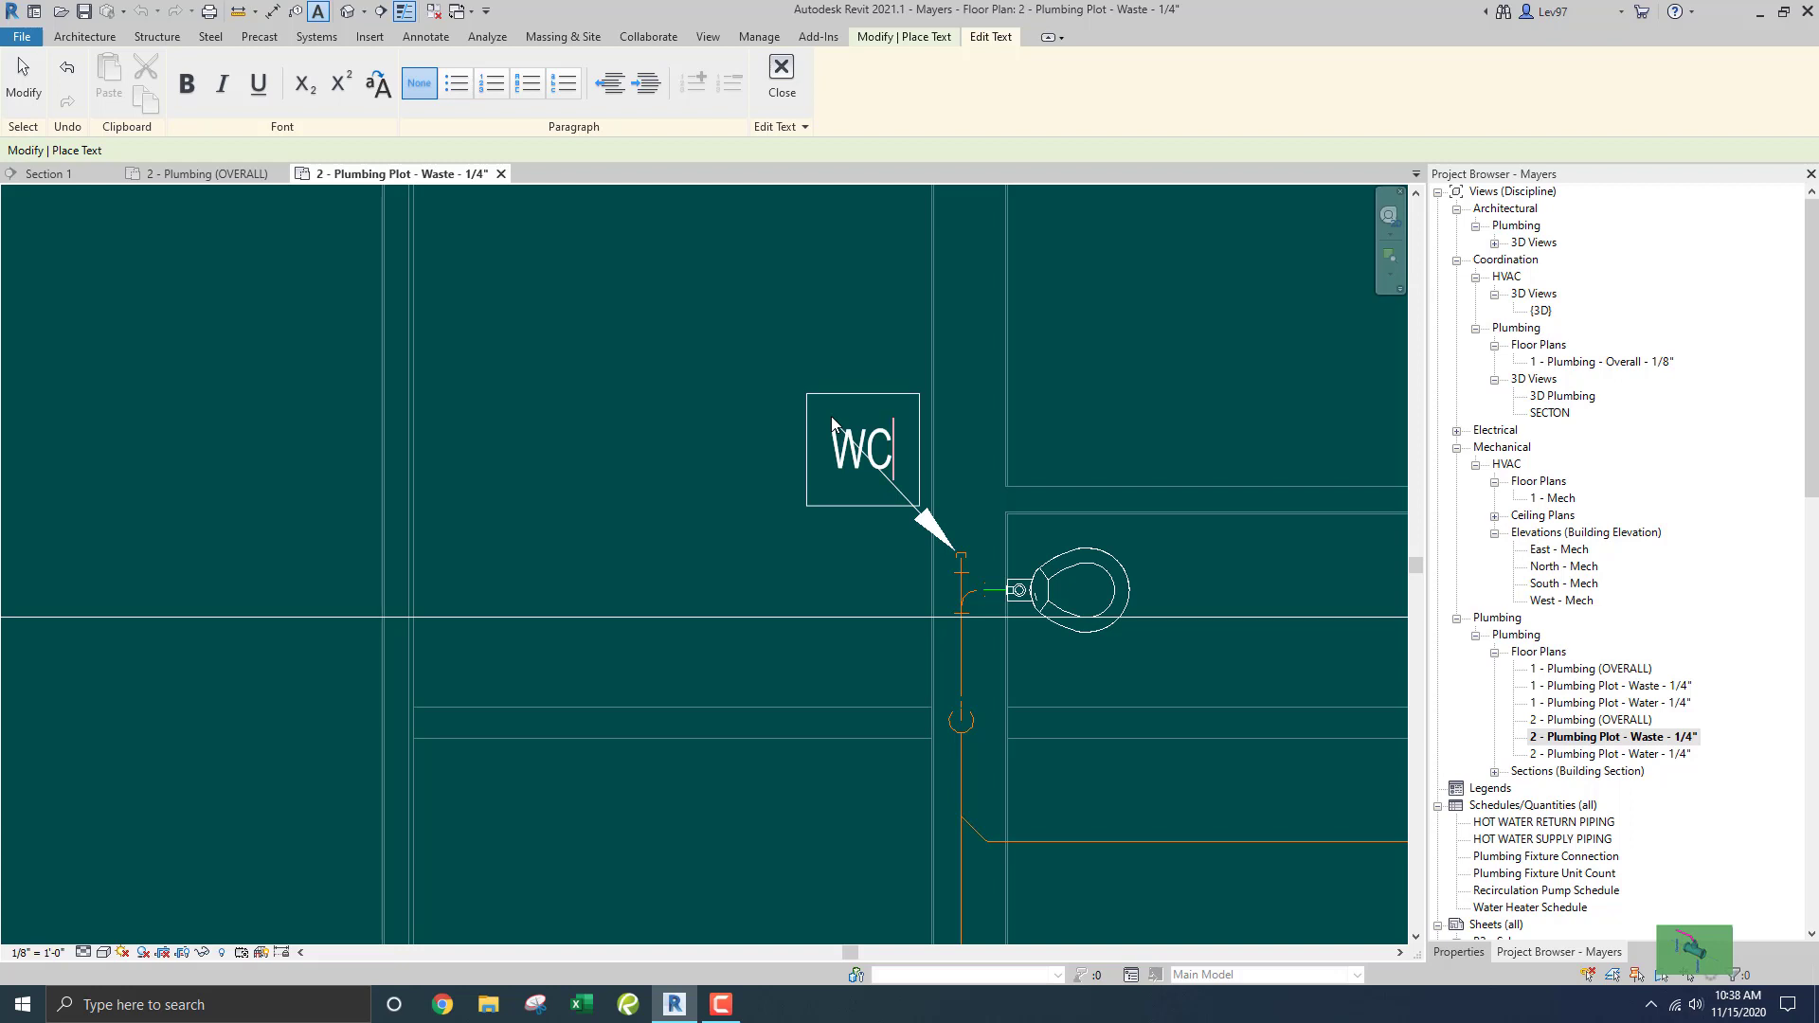
pyautogui.write('O')
pyautogui.press('Return')
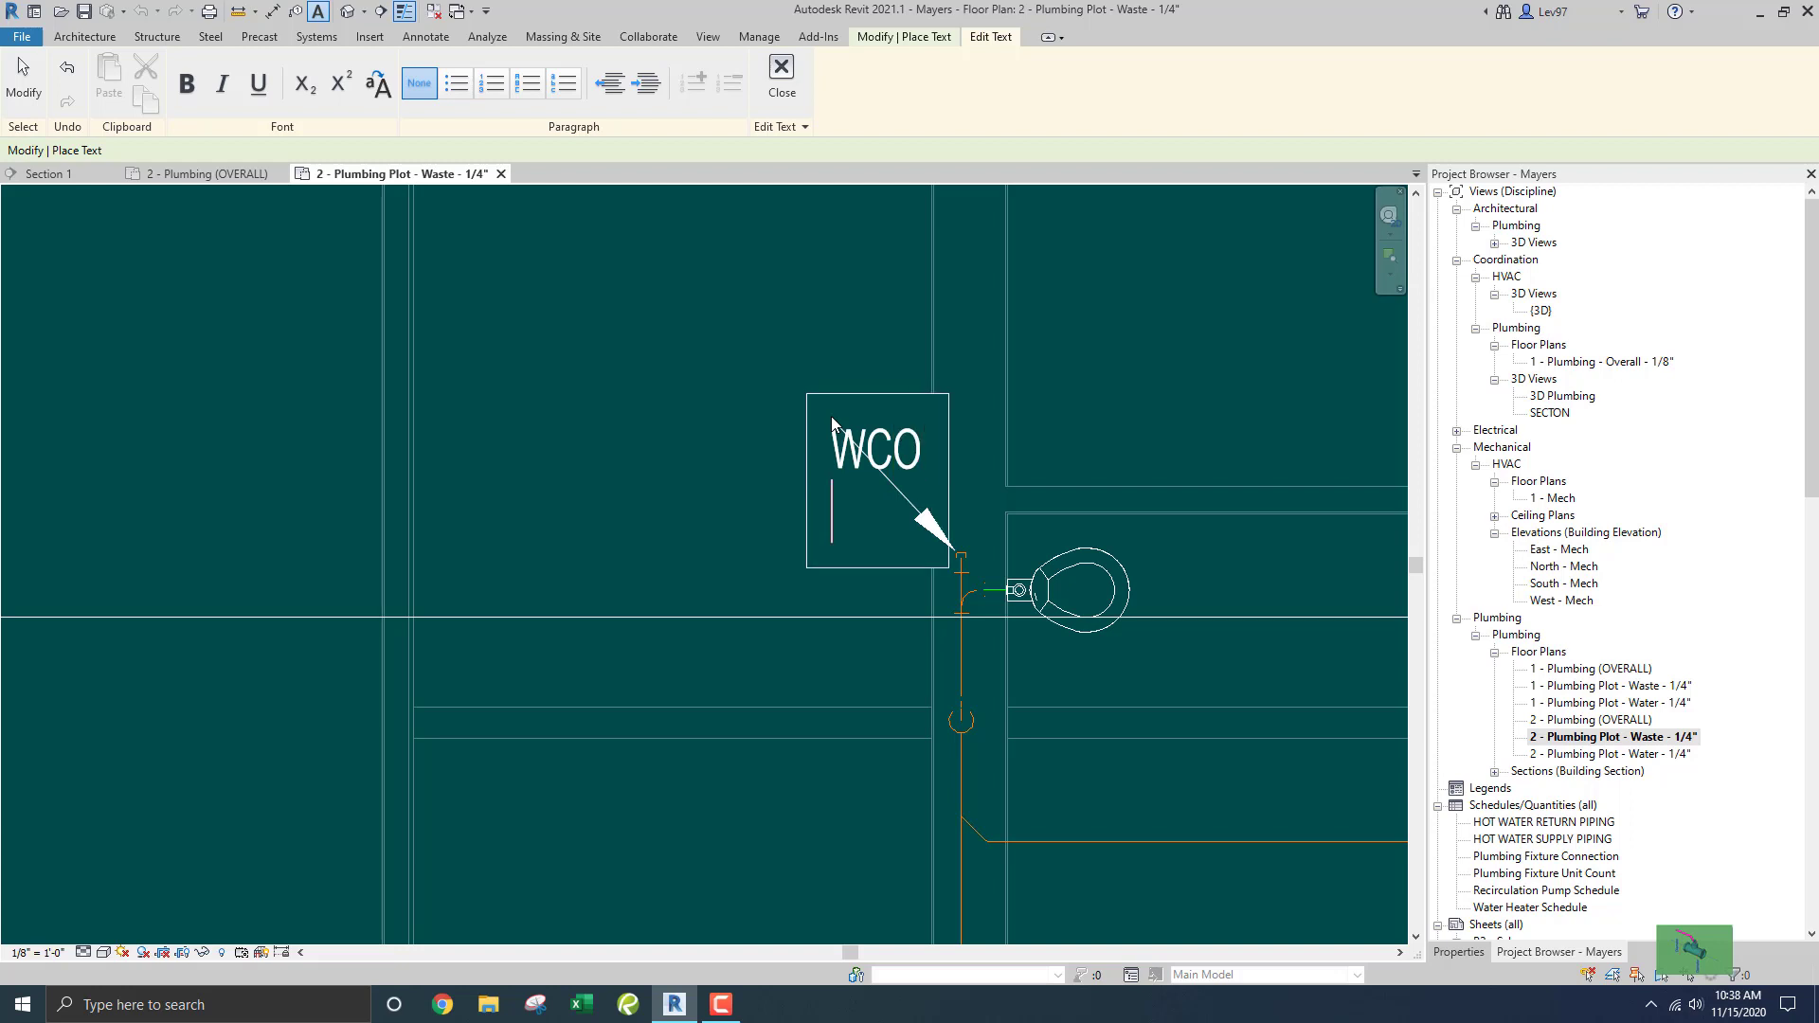
pyautogui.press('Escape')
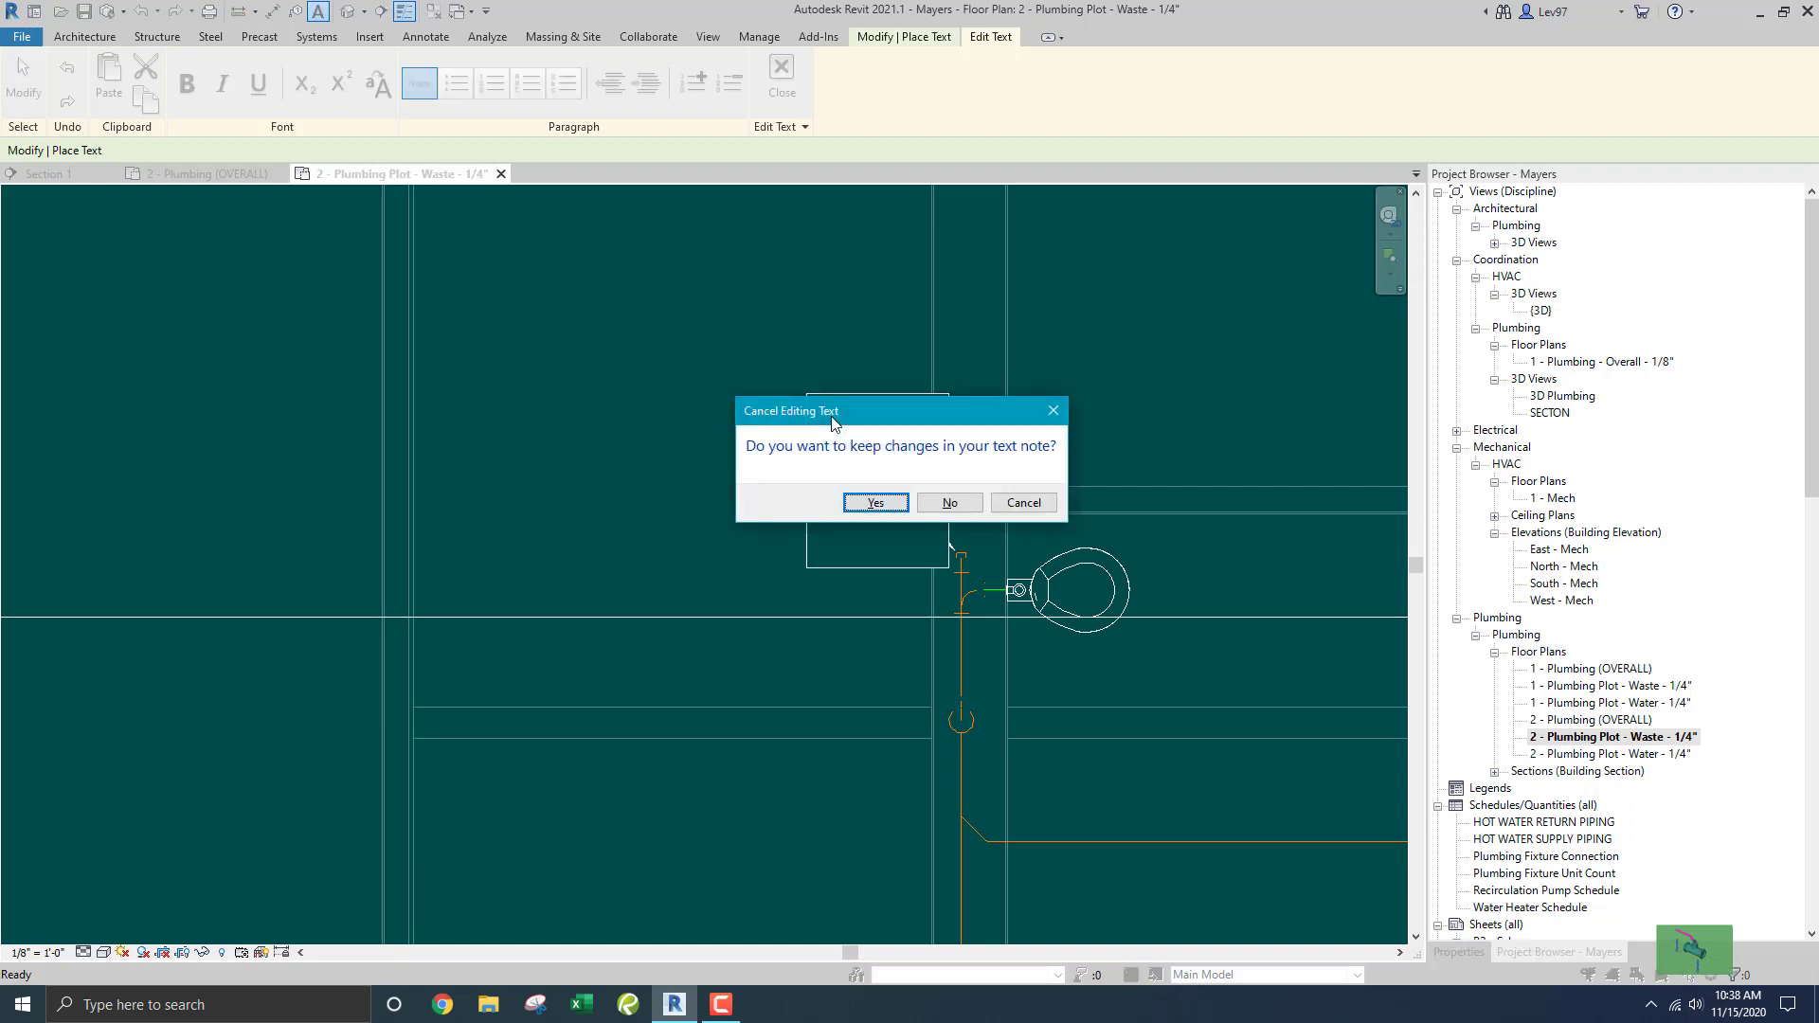
pyautogui.click(870, 507)
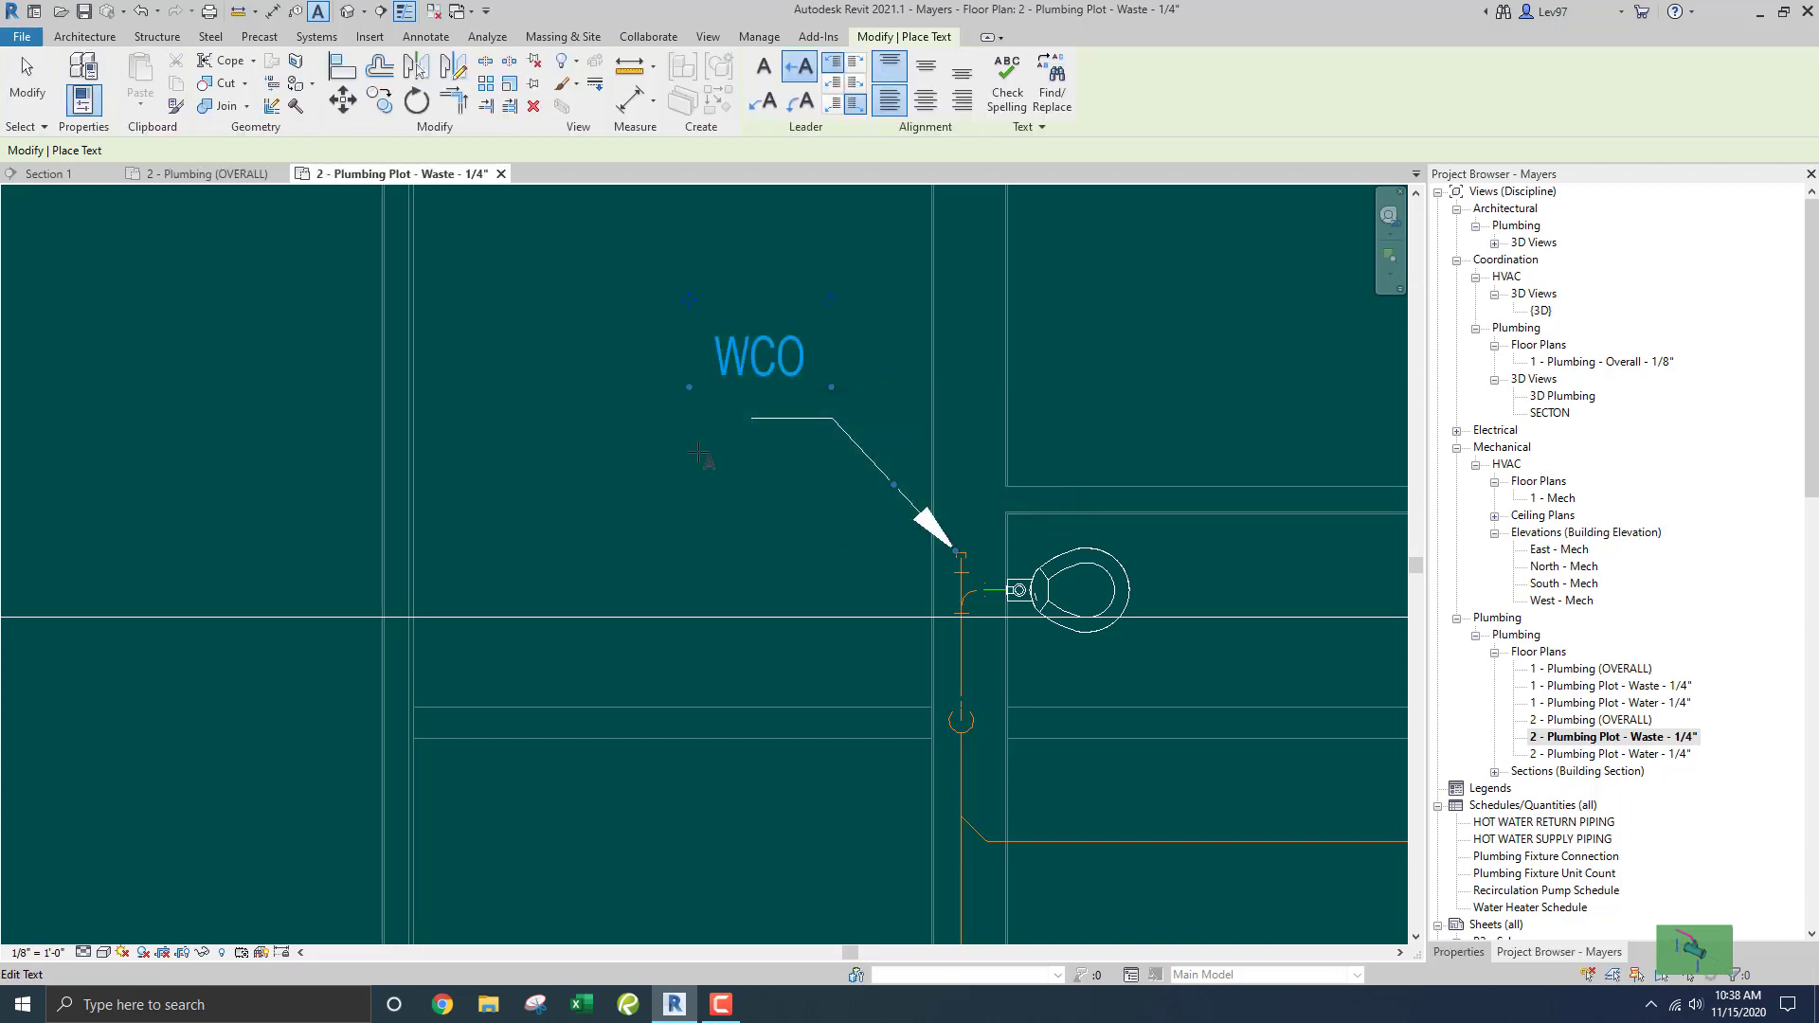
pyautogui.press('Escape')
# Widen the WCO note's text box slightly, and delete the note with its leader.
pyautogui.click(814, 396)
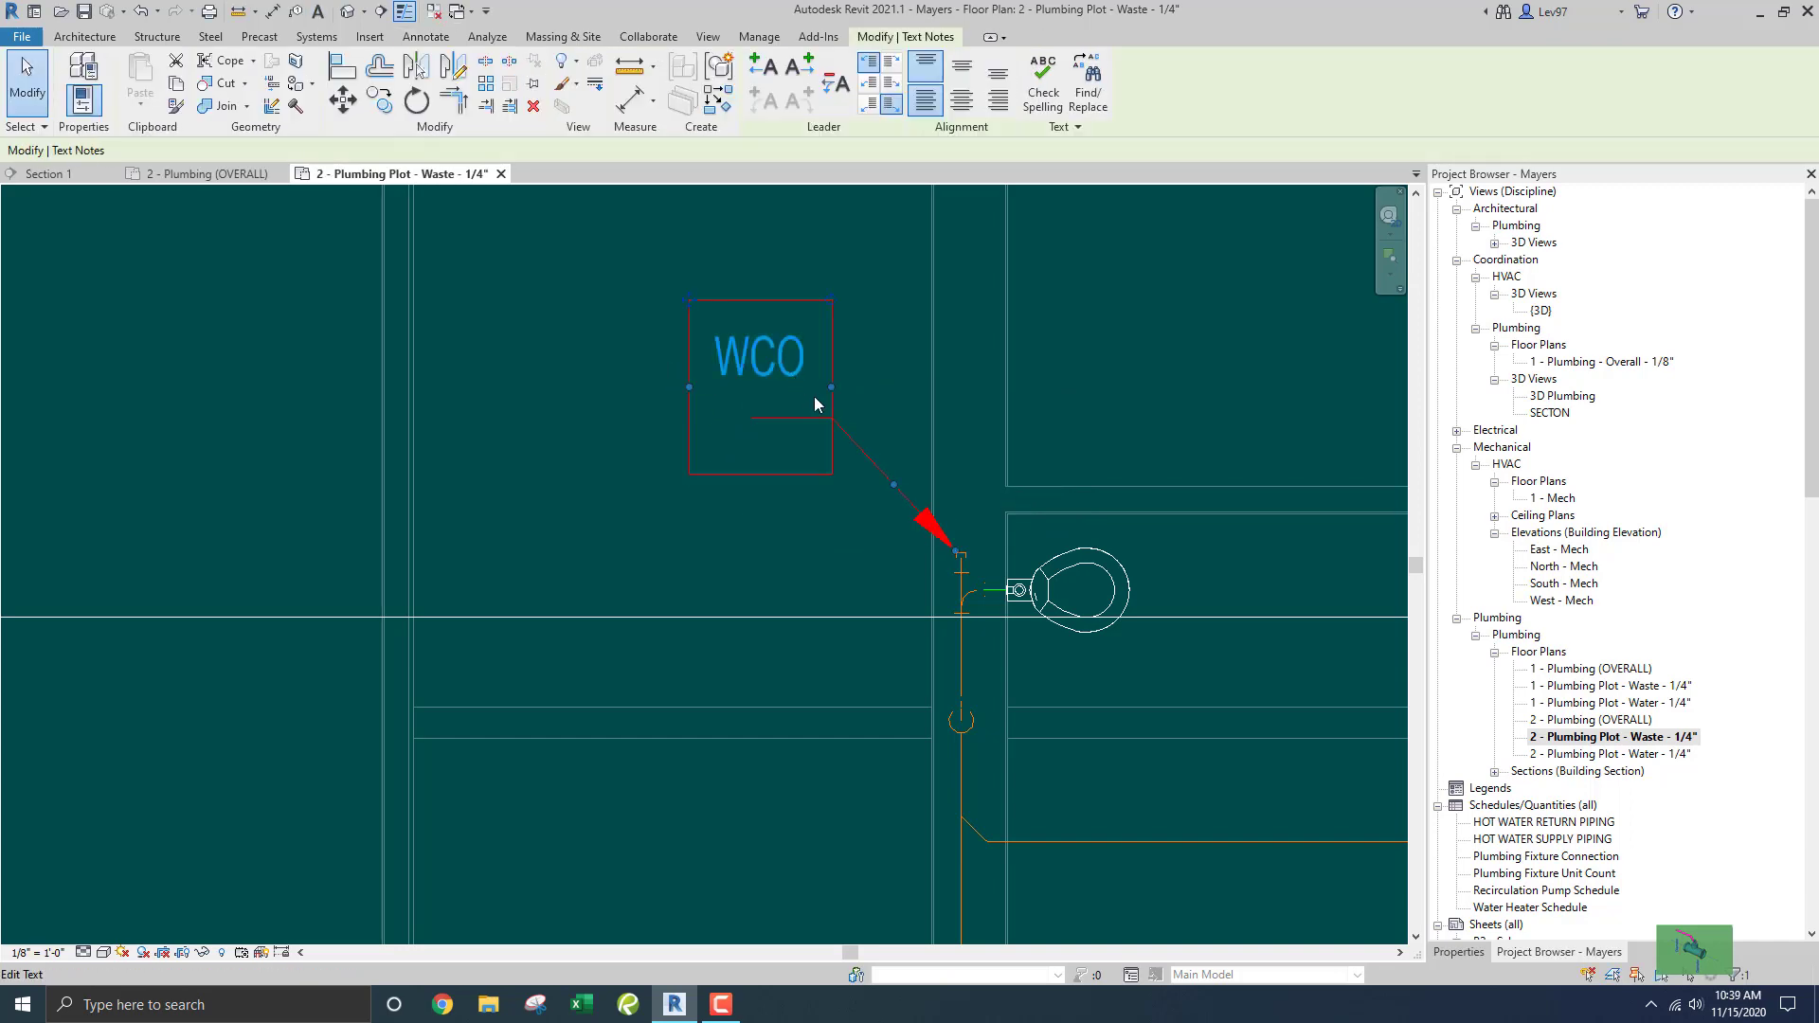
pyautogui.moveTo(831, 384)
pyautogui.mouseDown()
pyautogui.moveTo(798, 381)
pyautogui.moveTo(839, 380)
pyautogui.mouseUp()
pyautogui.press('Escape')
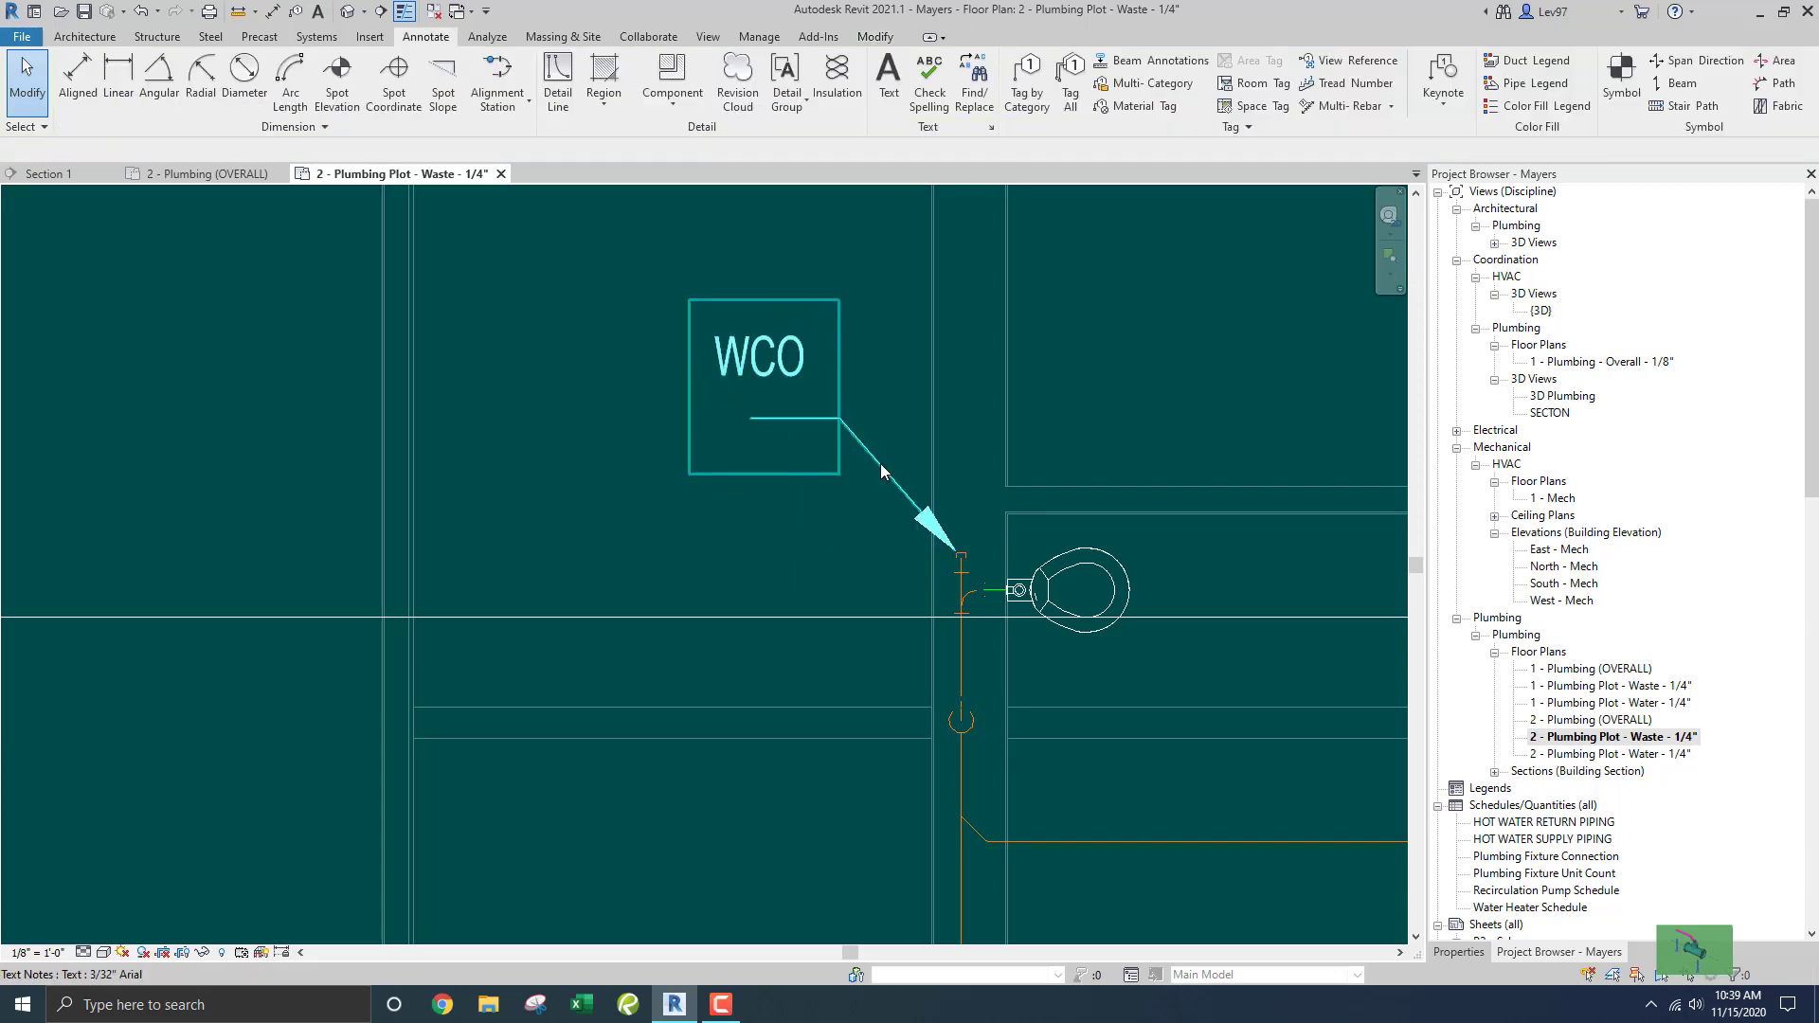
pyautogui.click(864, 479)
pyautogui.press('Delete')
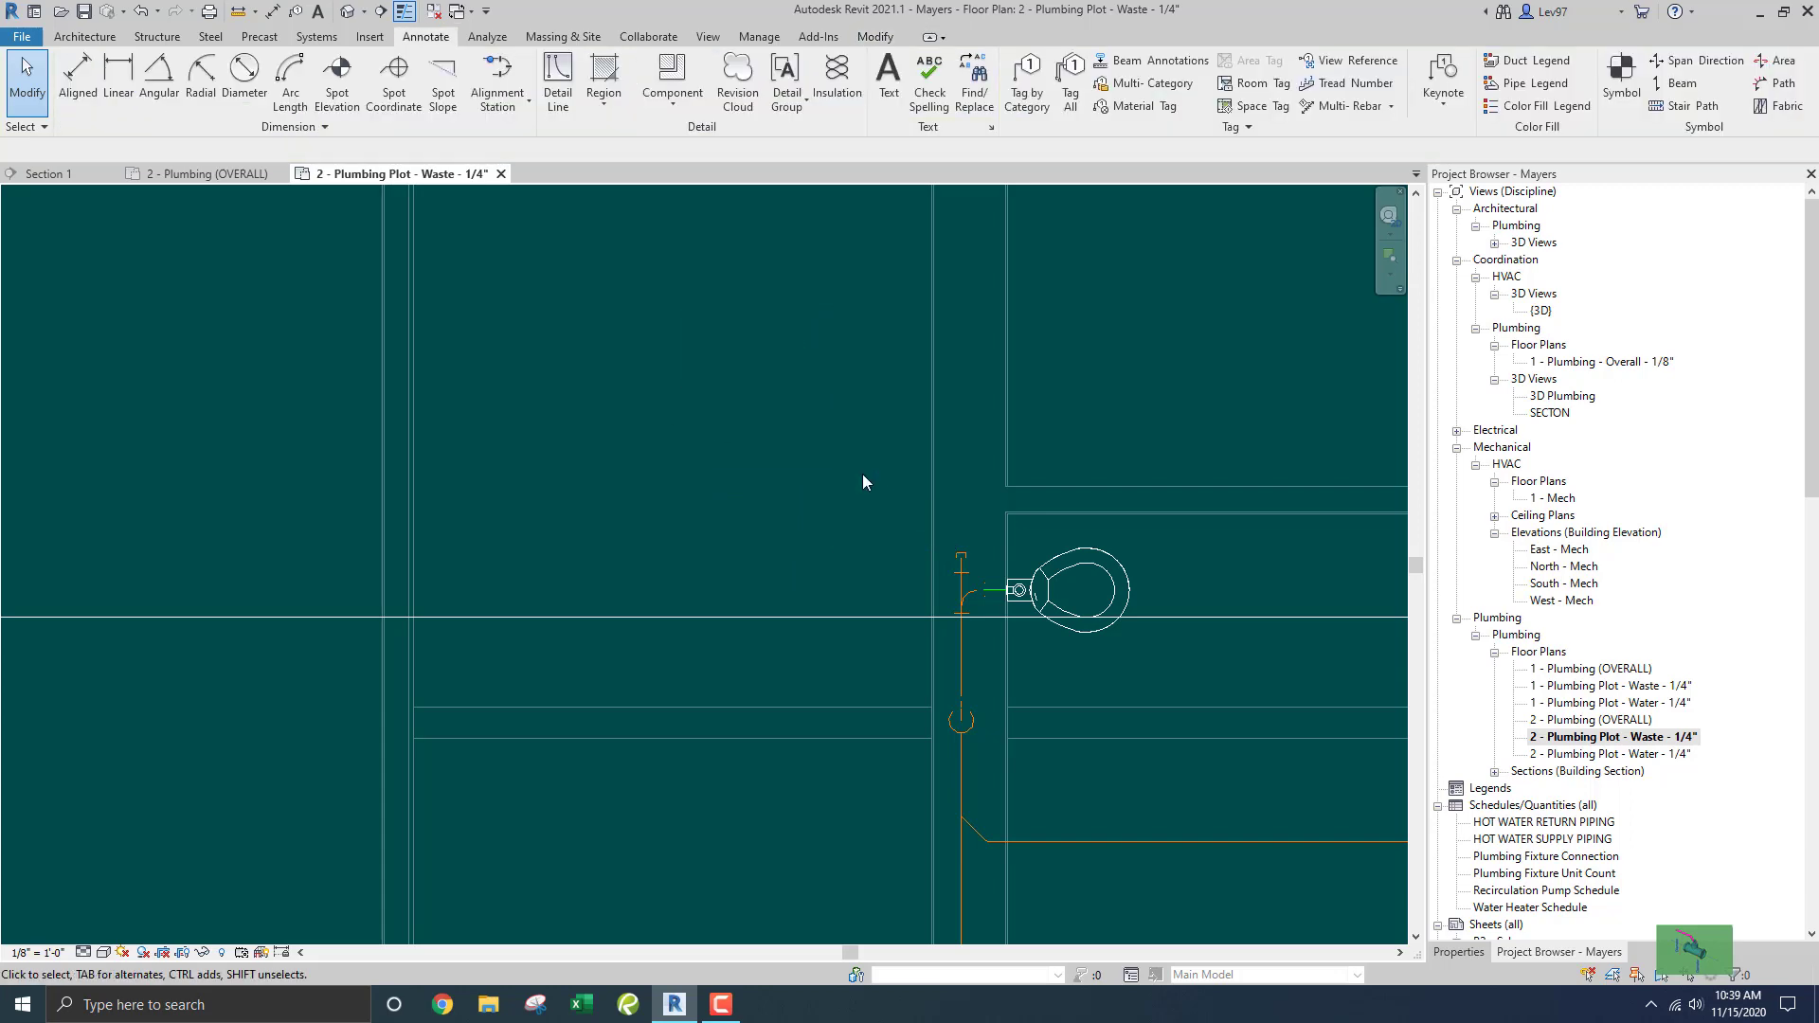
pyautogui.click(888, 76)
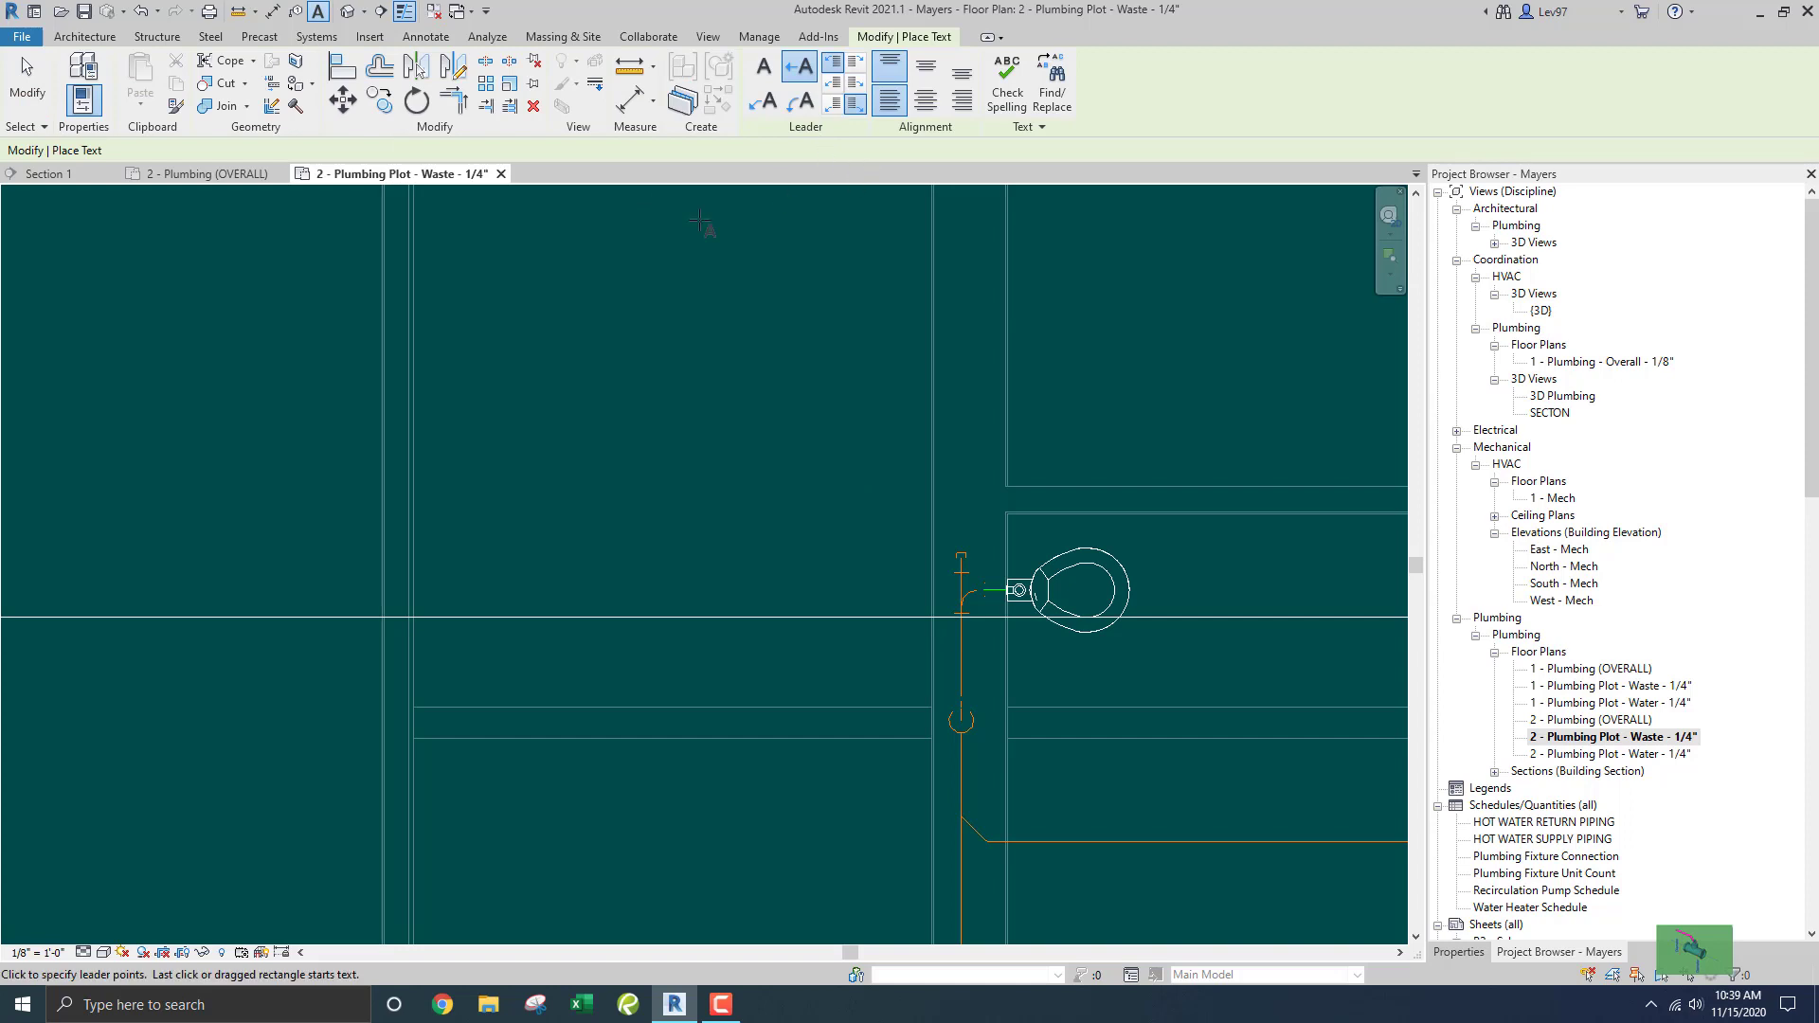
pyautogui.scroll(1, 946, 550)
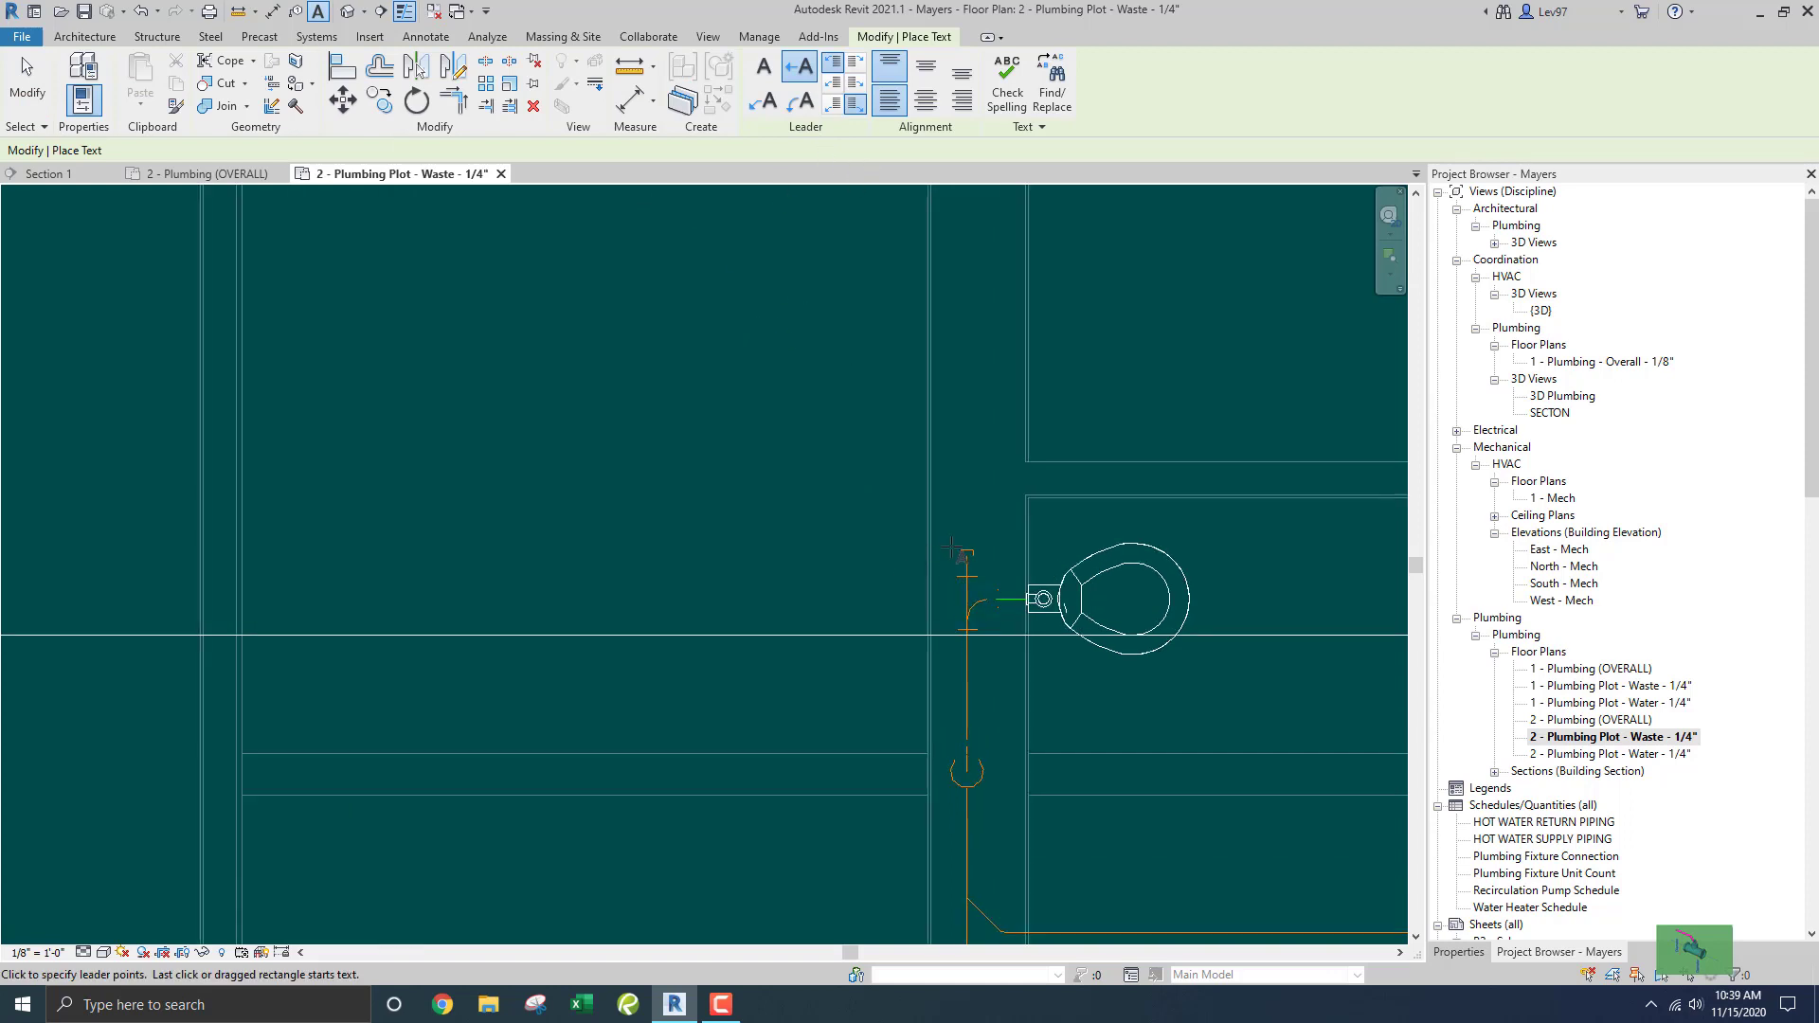
pyautogui.click(952, 547)
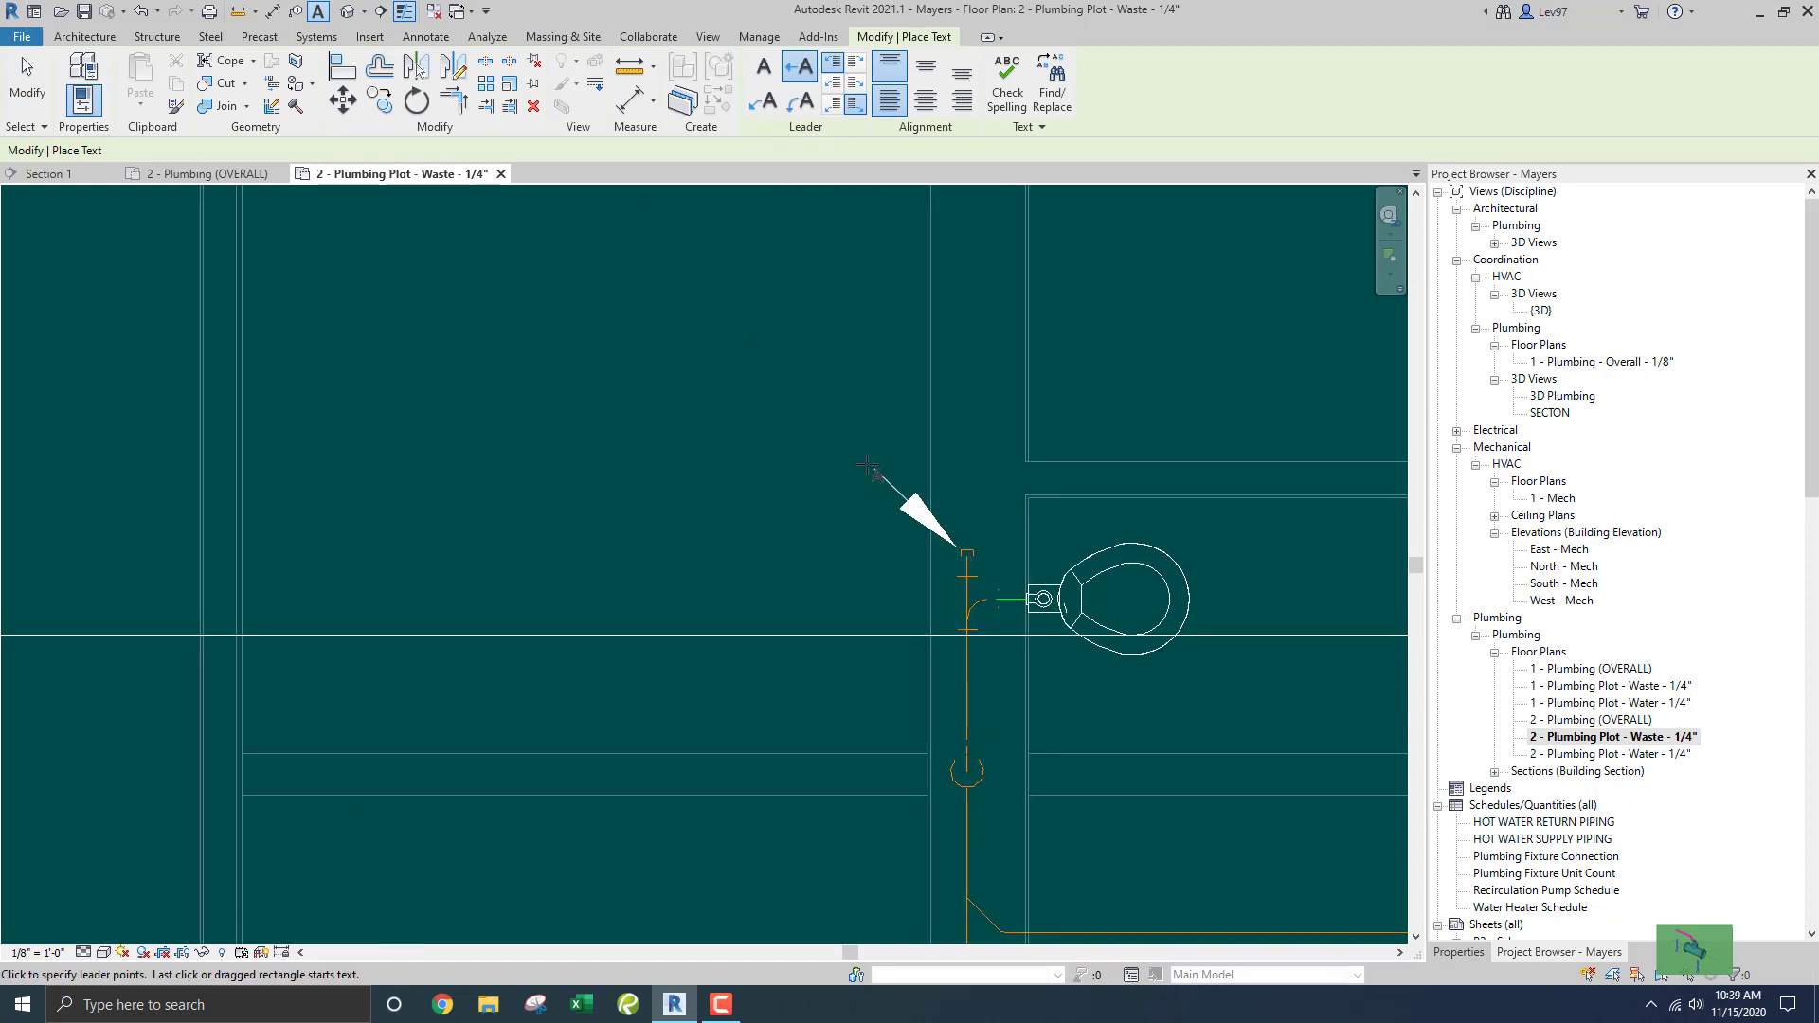
pyautogui.click(793, 404)
pyautogui.write('WC')
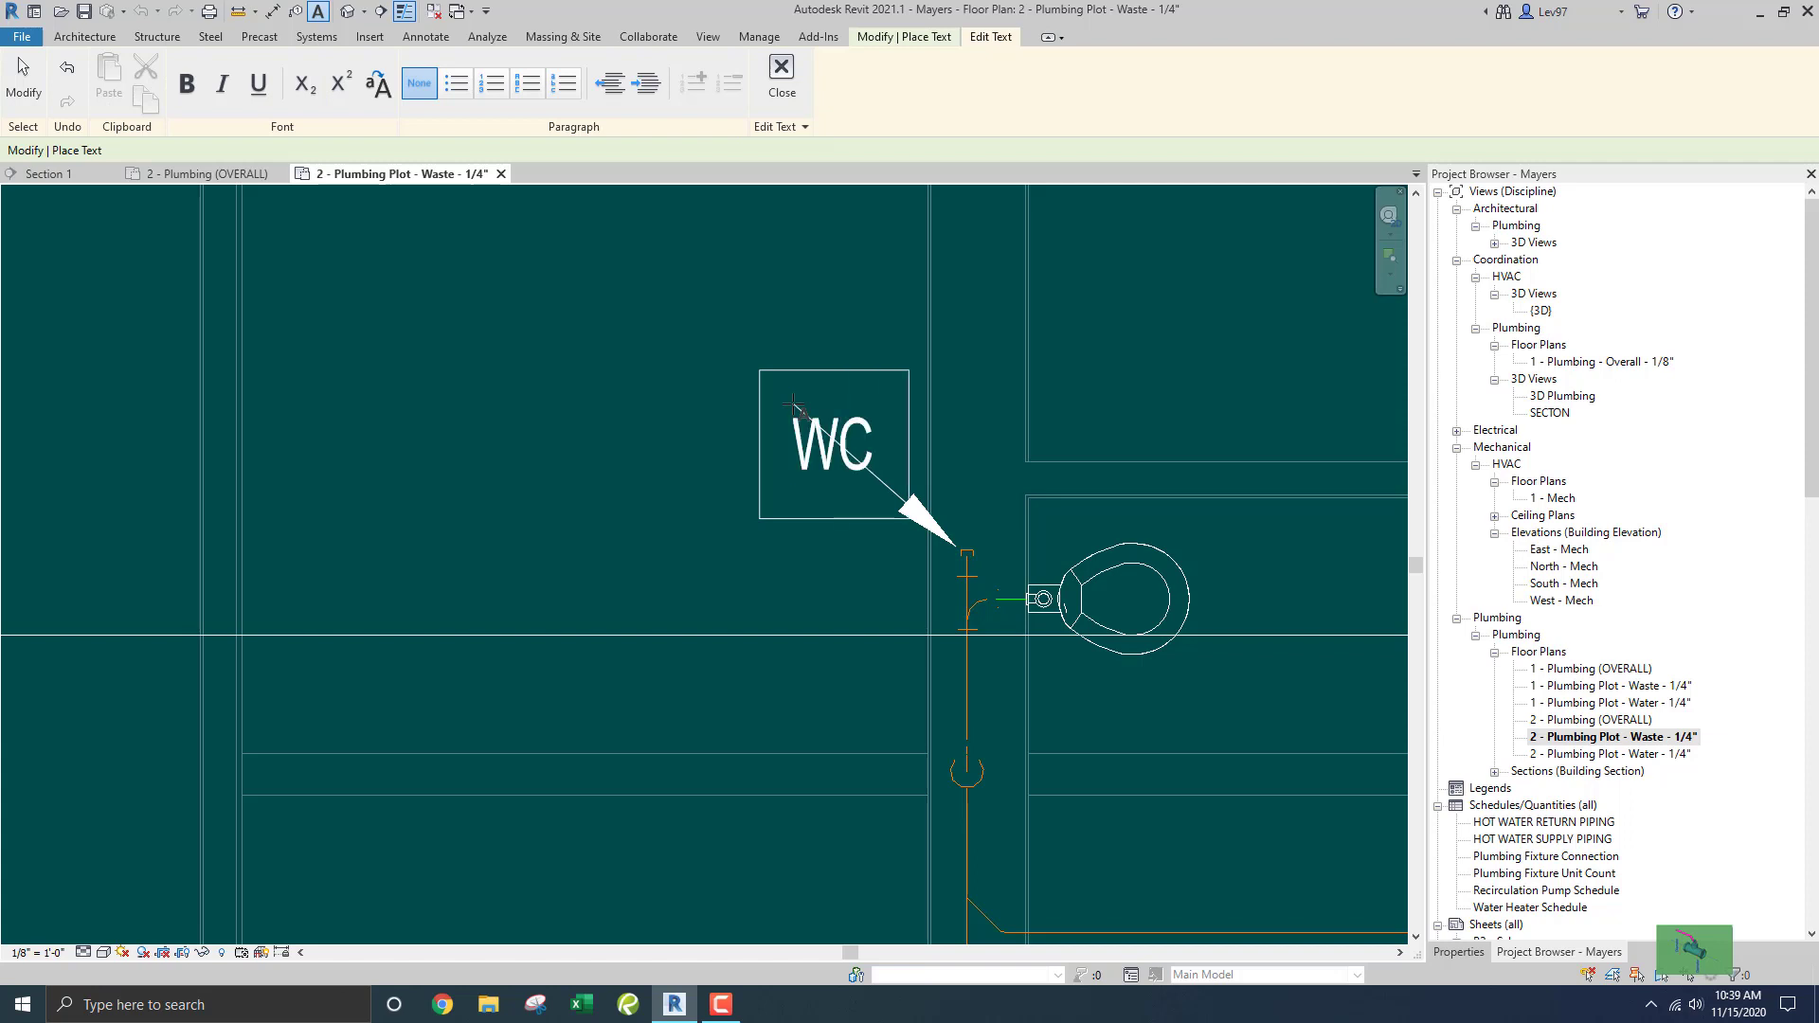
pyautogui.write('O')
pyautogui.press('Escape')
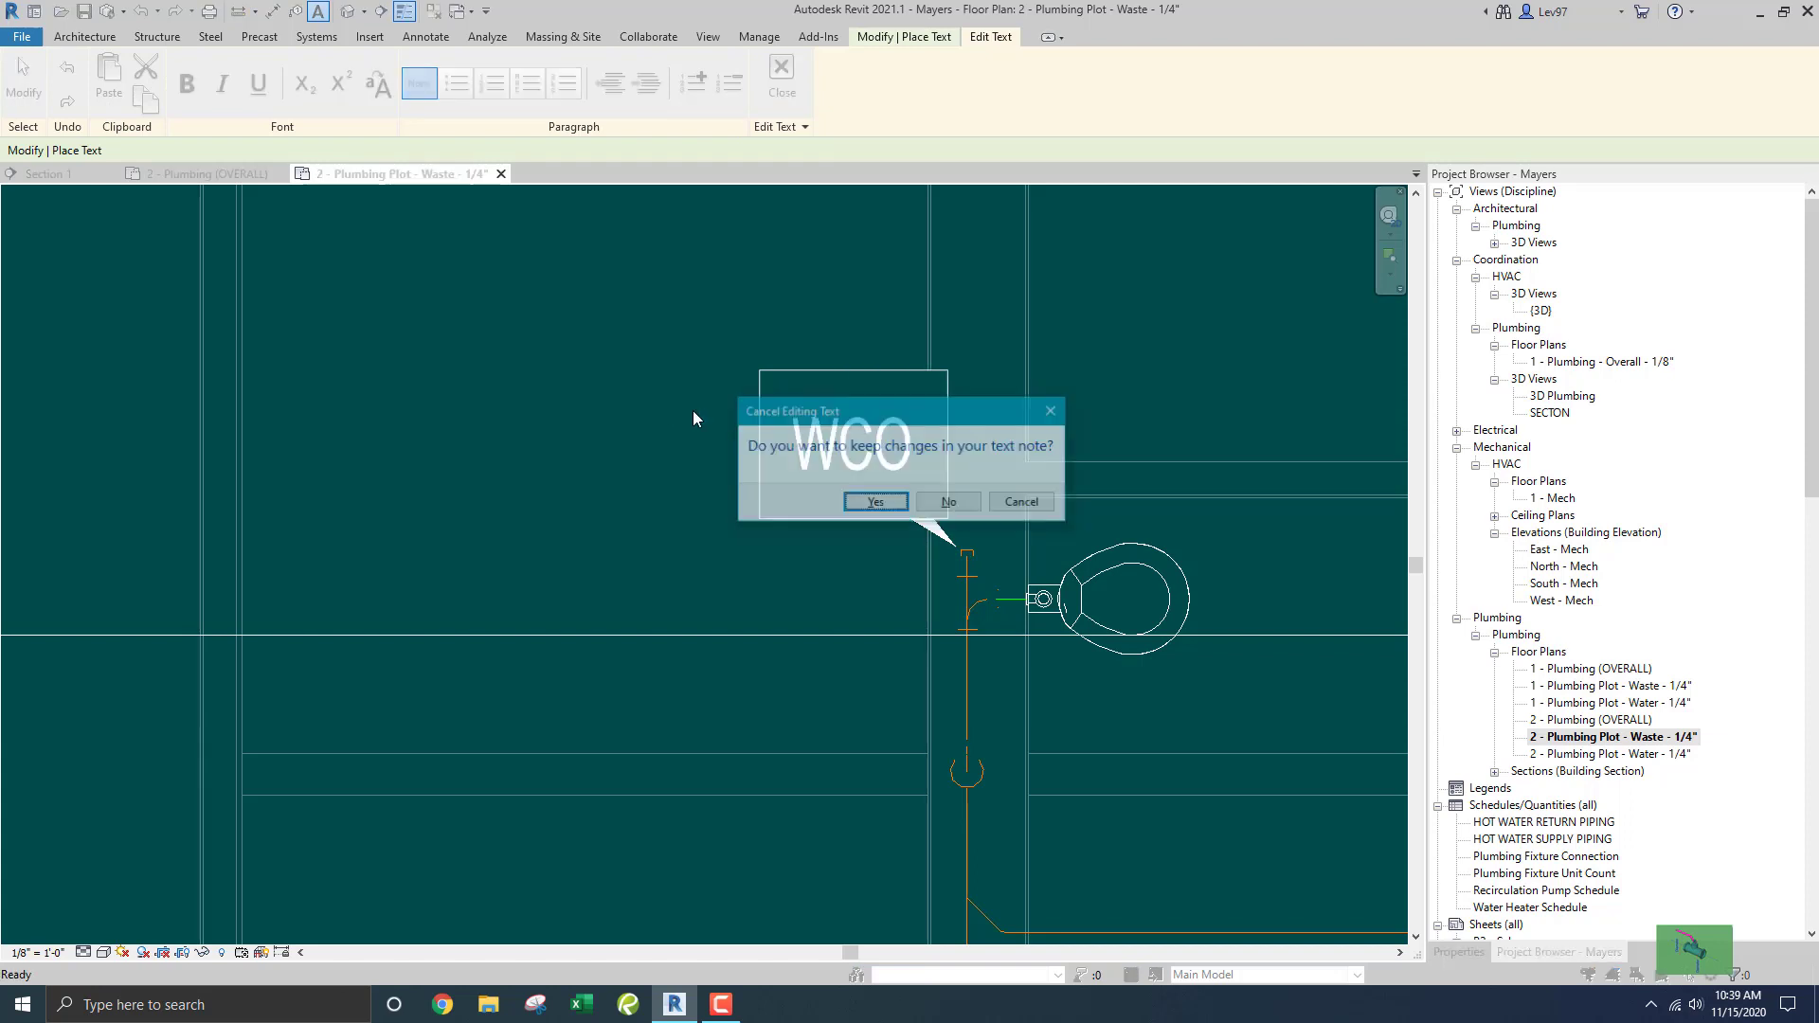
pyautogui.click(949, 504)
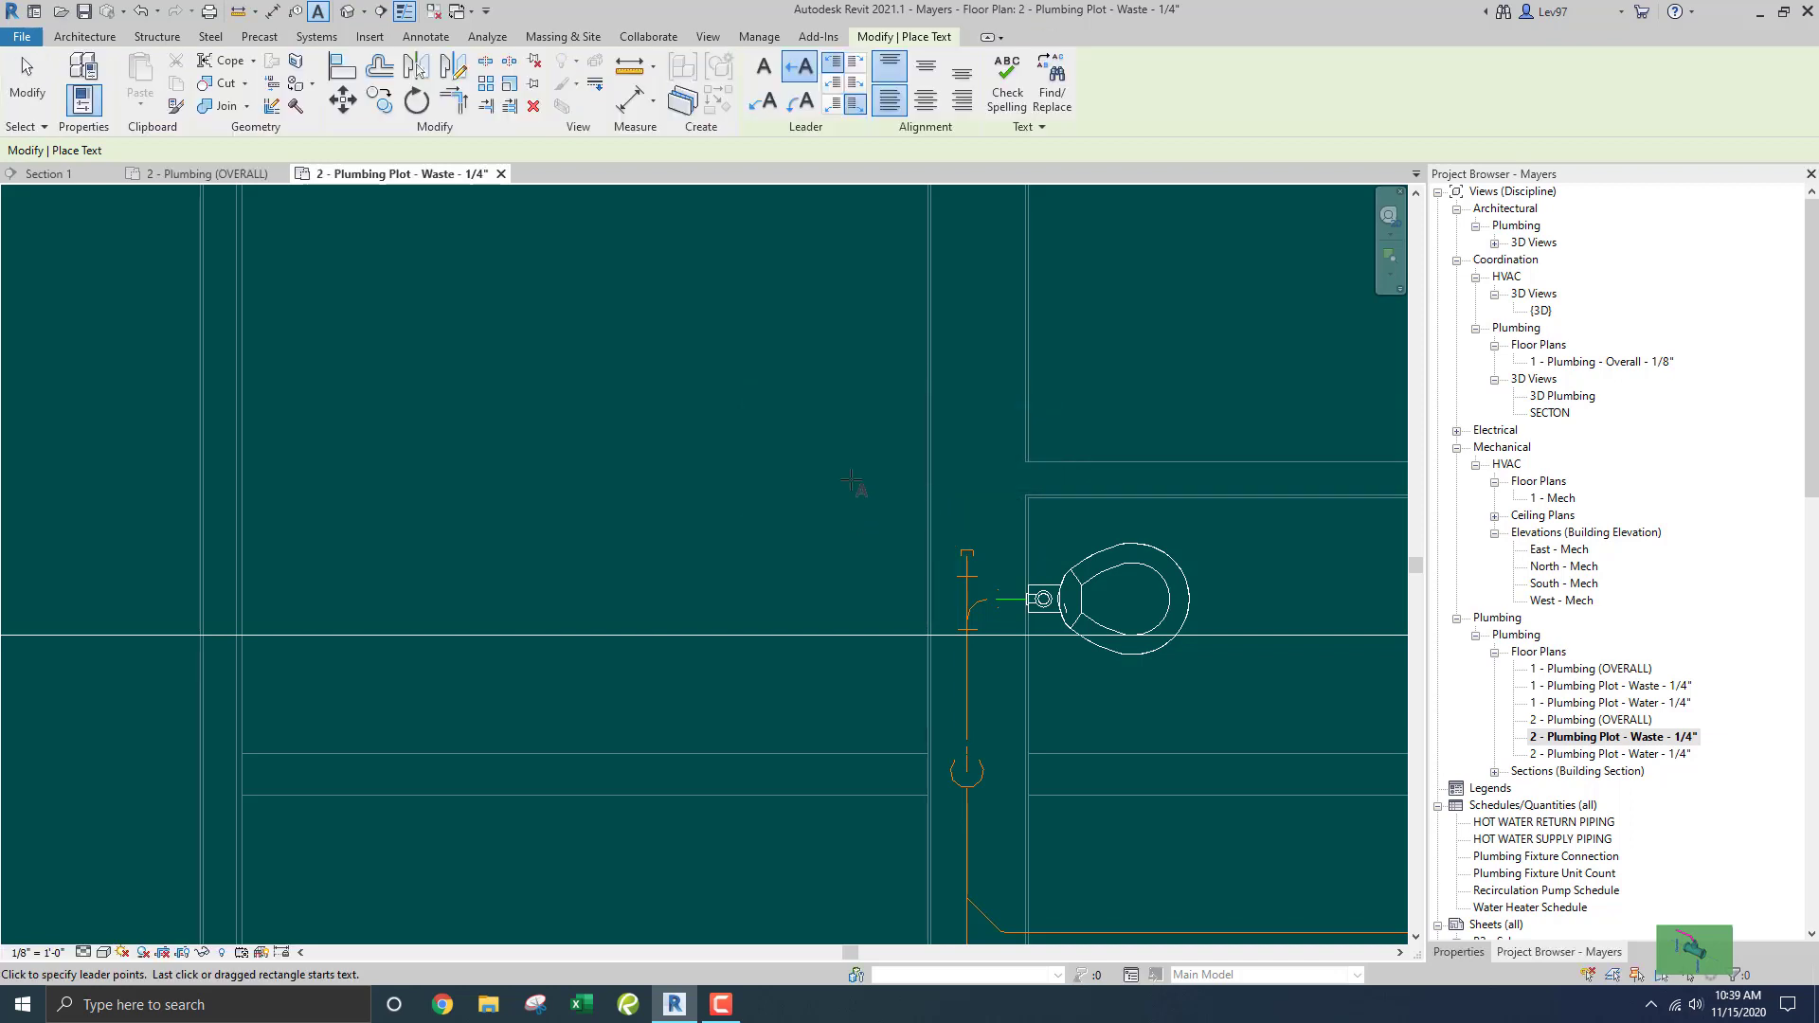
# Try another one-segment leader note reading "WCO" plus a blank line at the capped stub, and delete it.
pyautogui.click(959, 547)
pyautogui.click(784, 358)
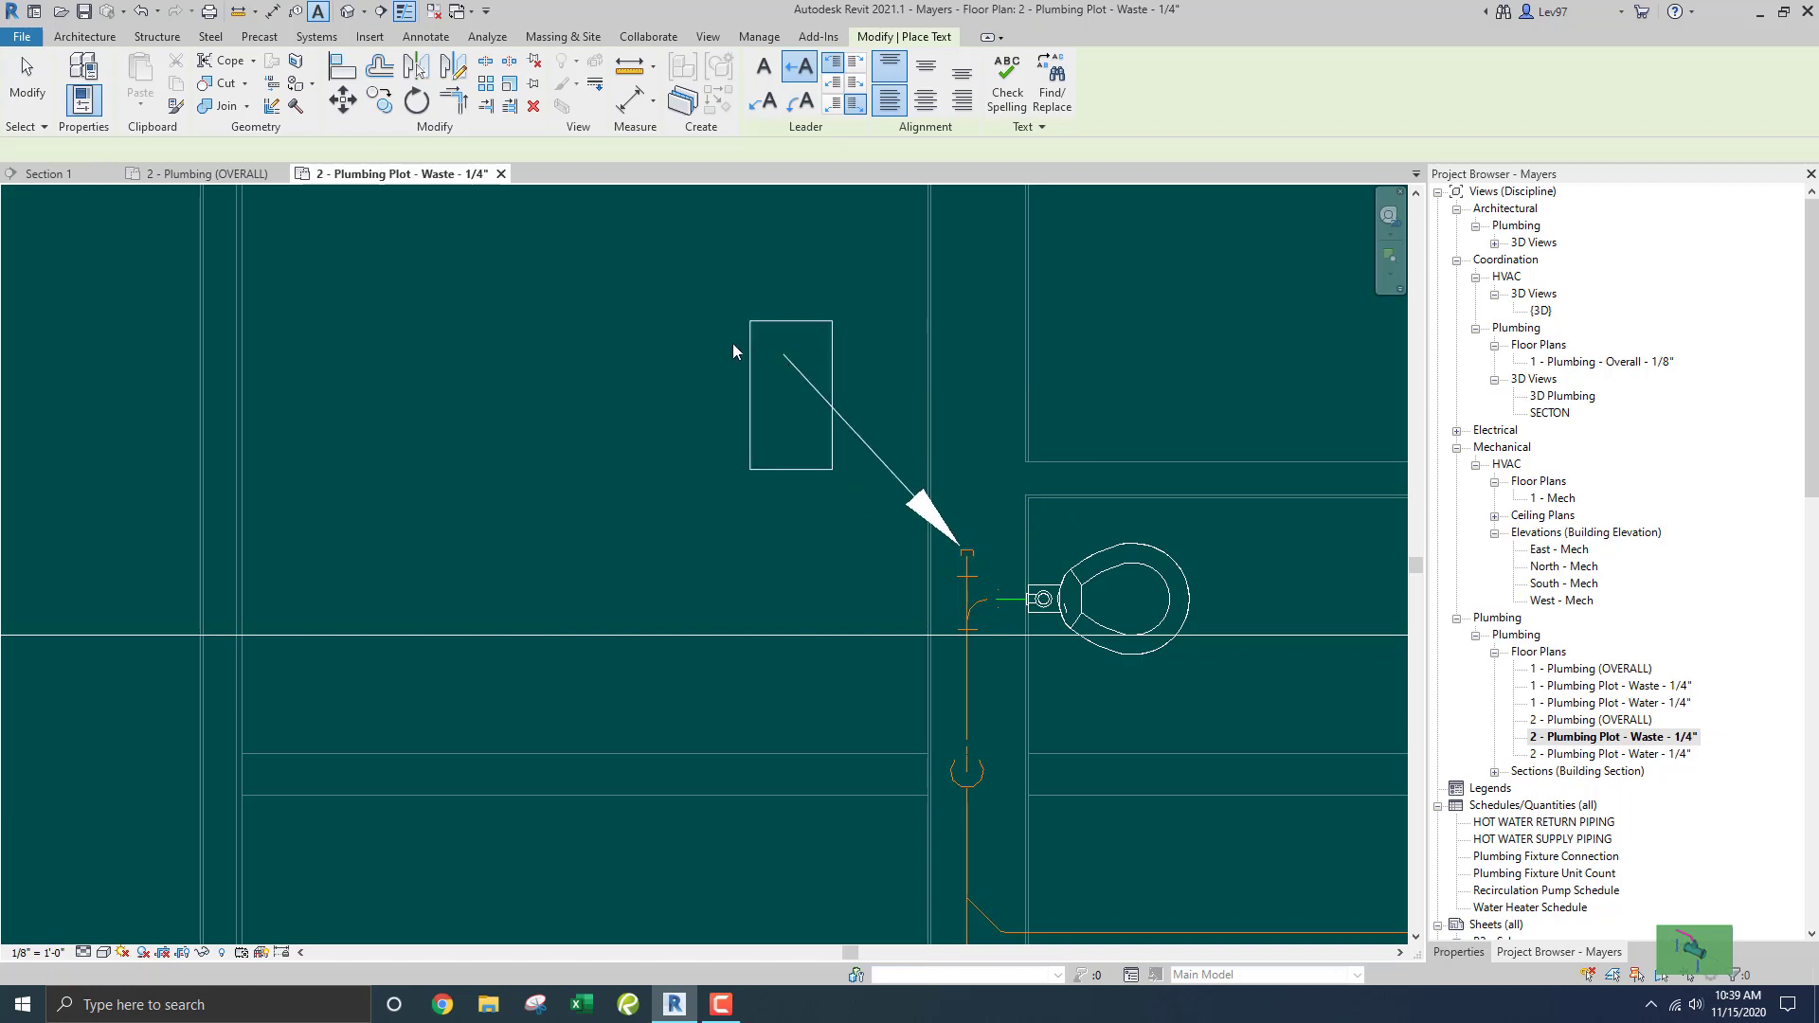
pyautogui.write('WCO')
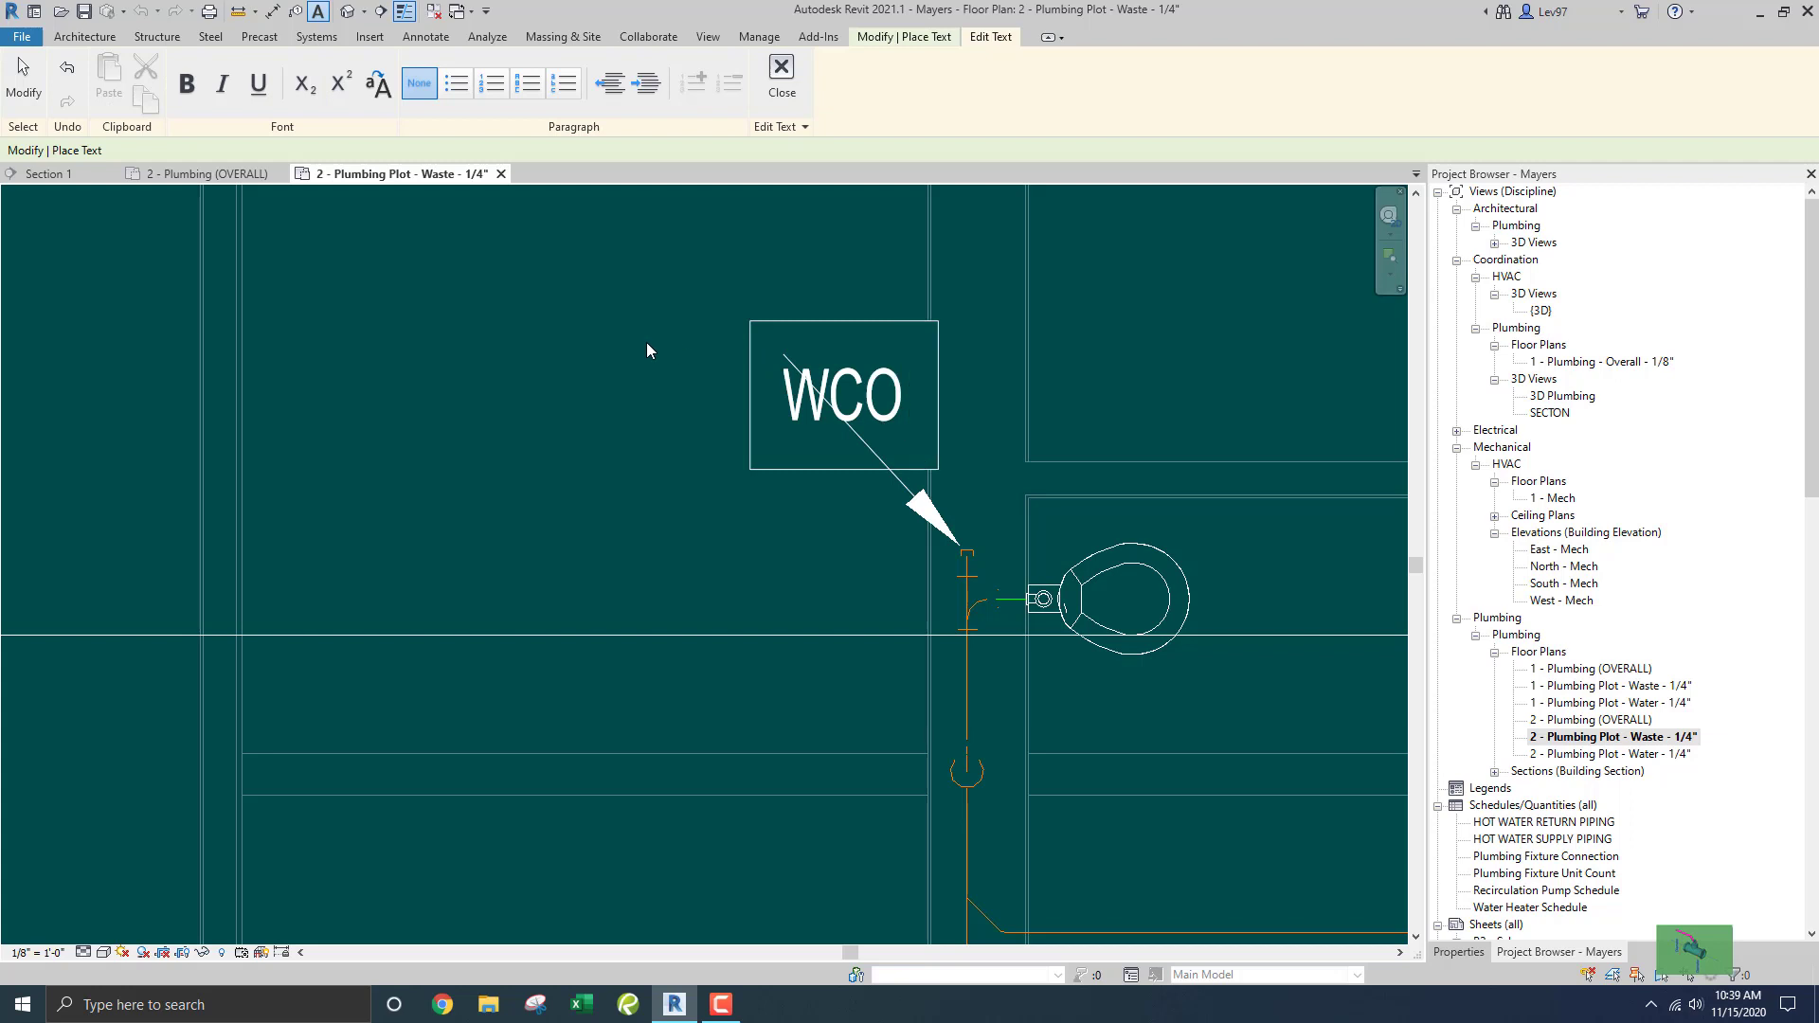
pyautogui.press('Return')
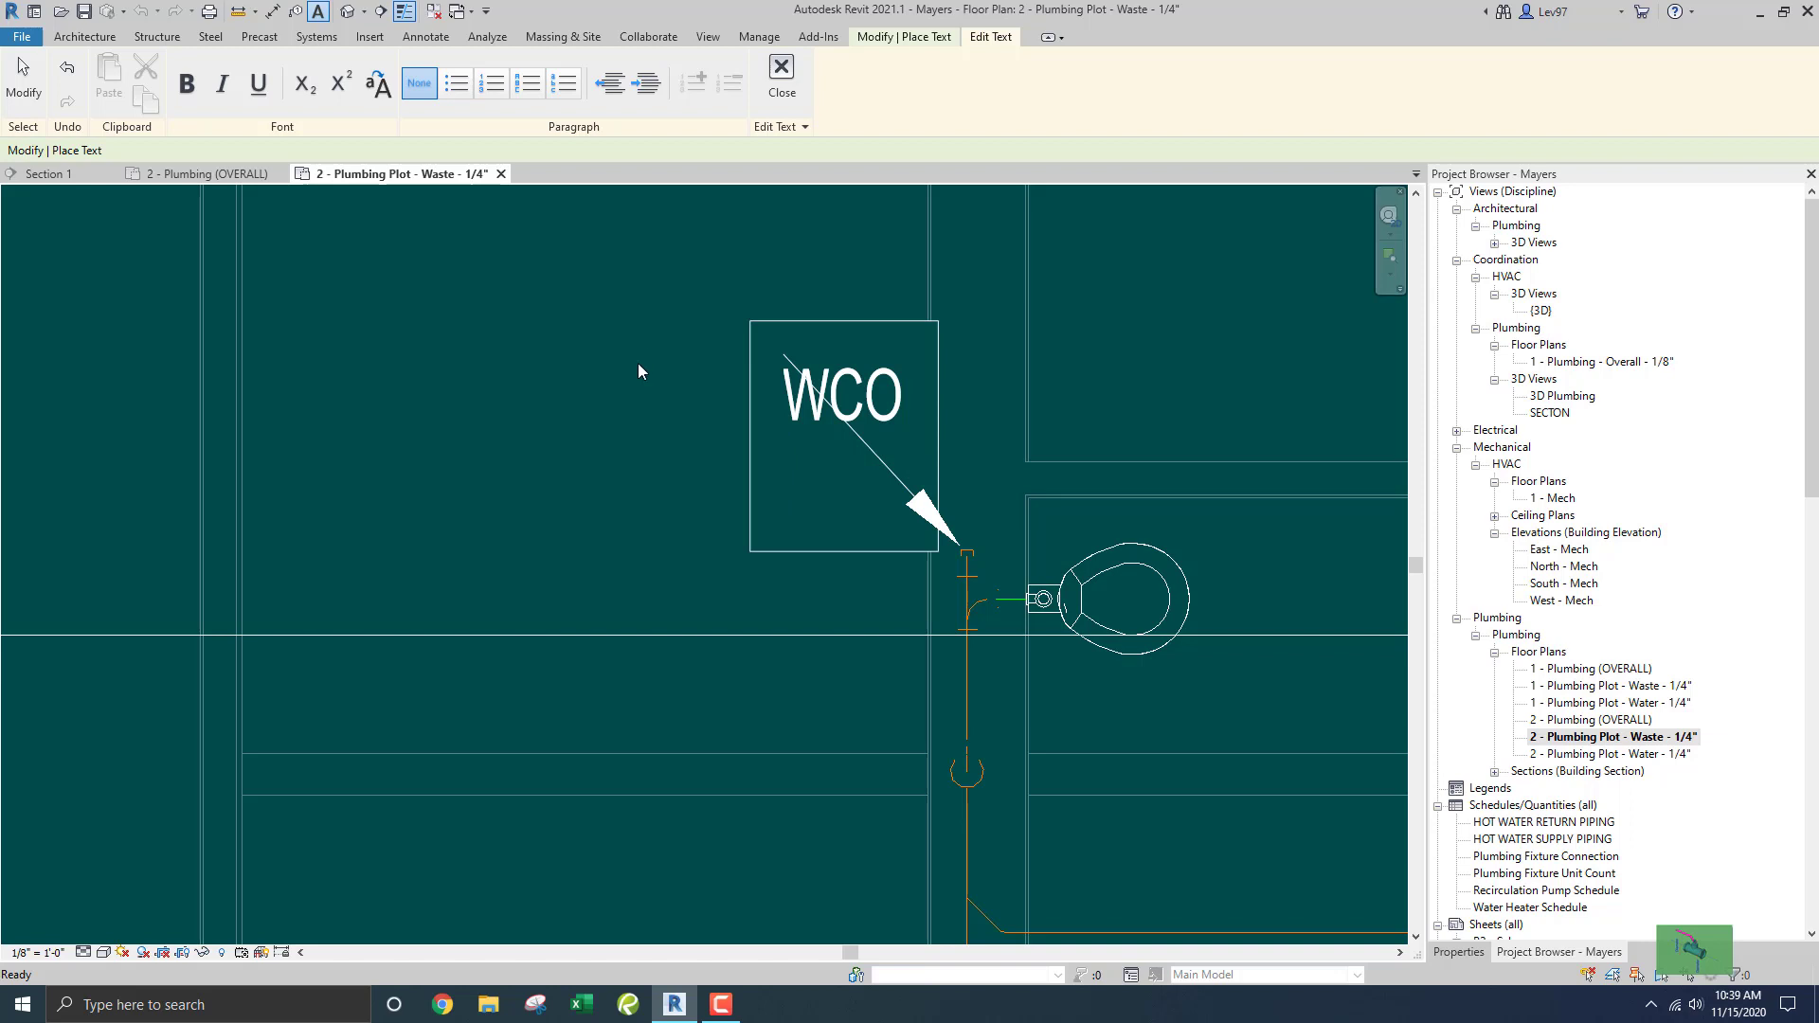
pyautogui.press('Escape')
pyautogui.click(876, 503)
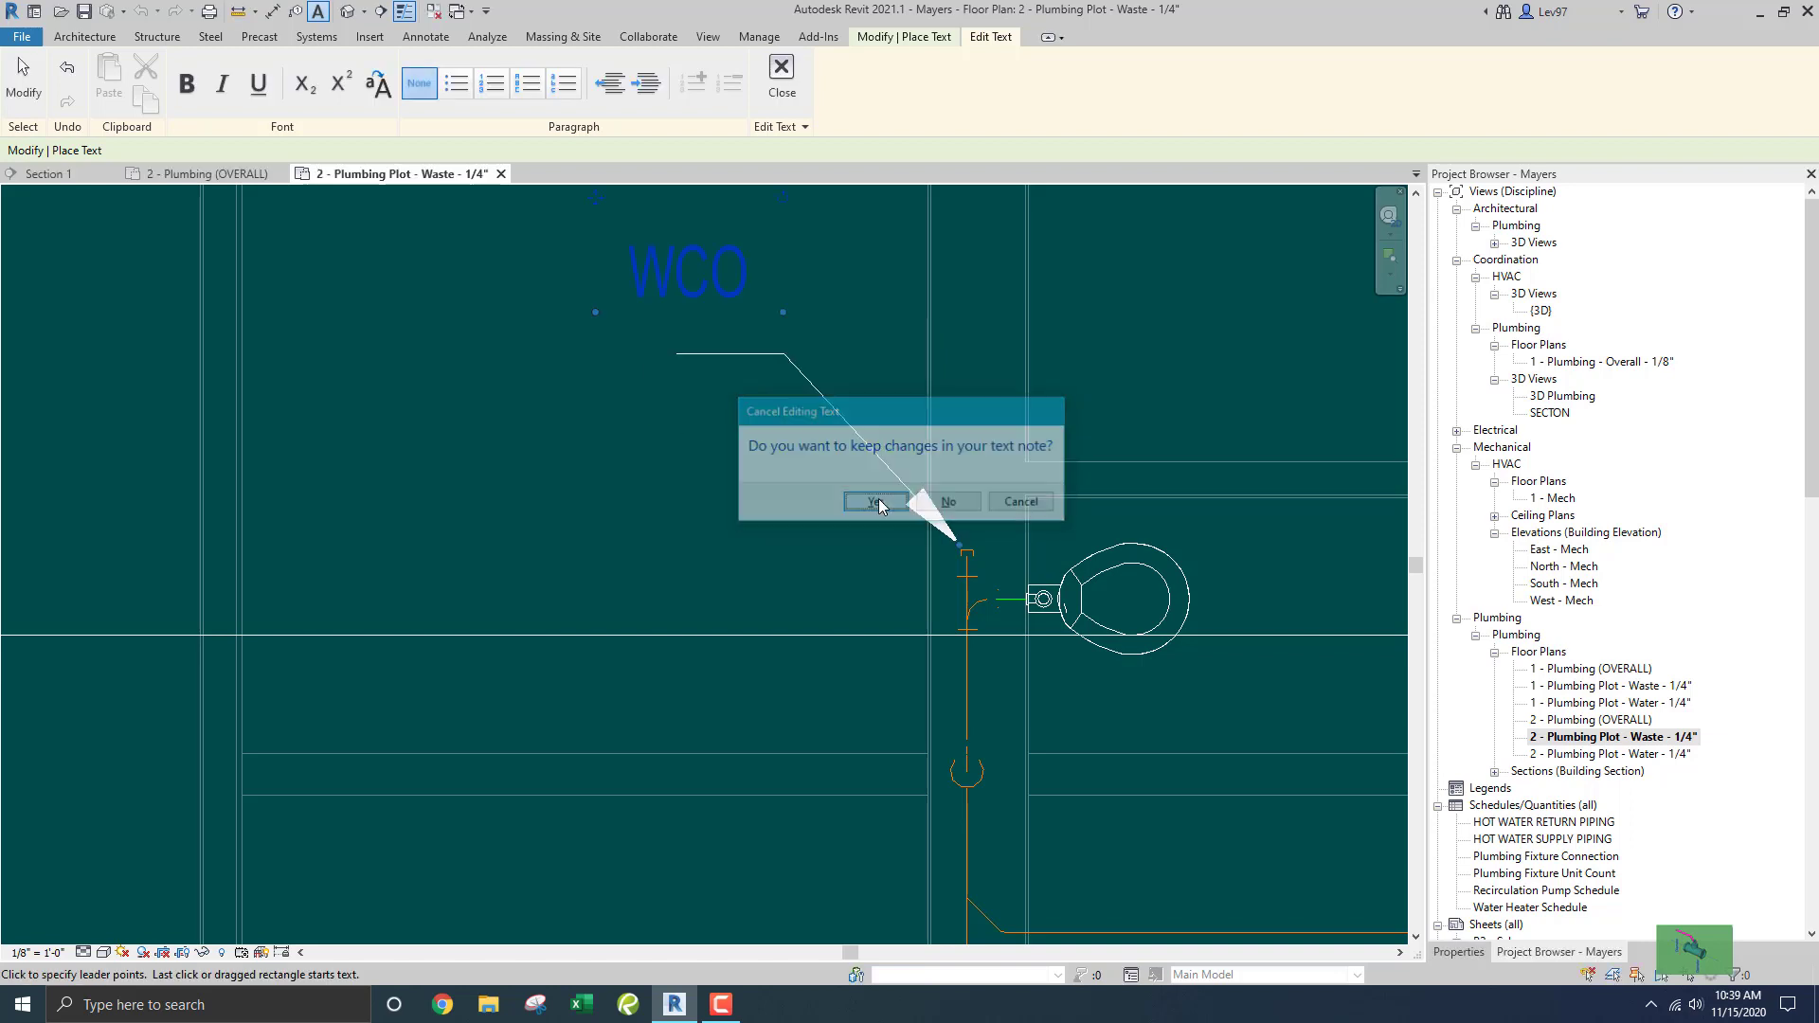
pyautogui.press('Escape')
pyautogui.press('Escape')
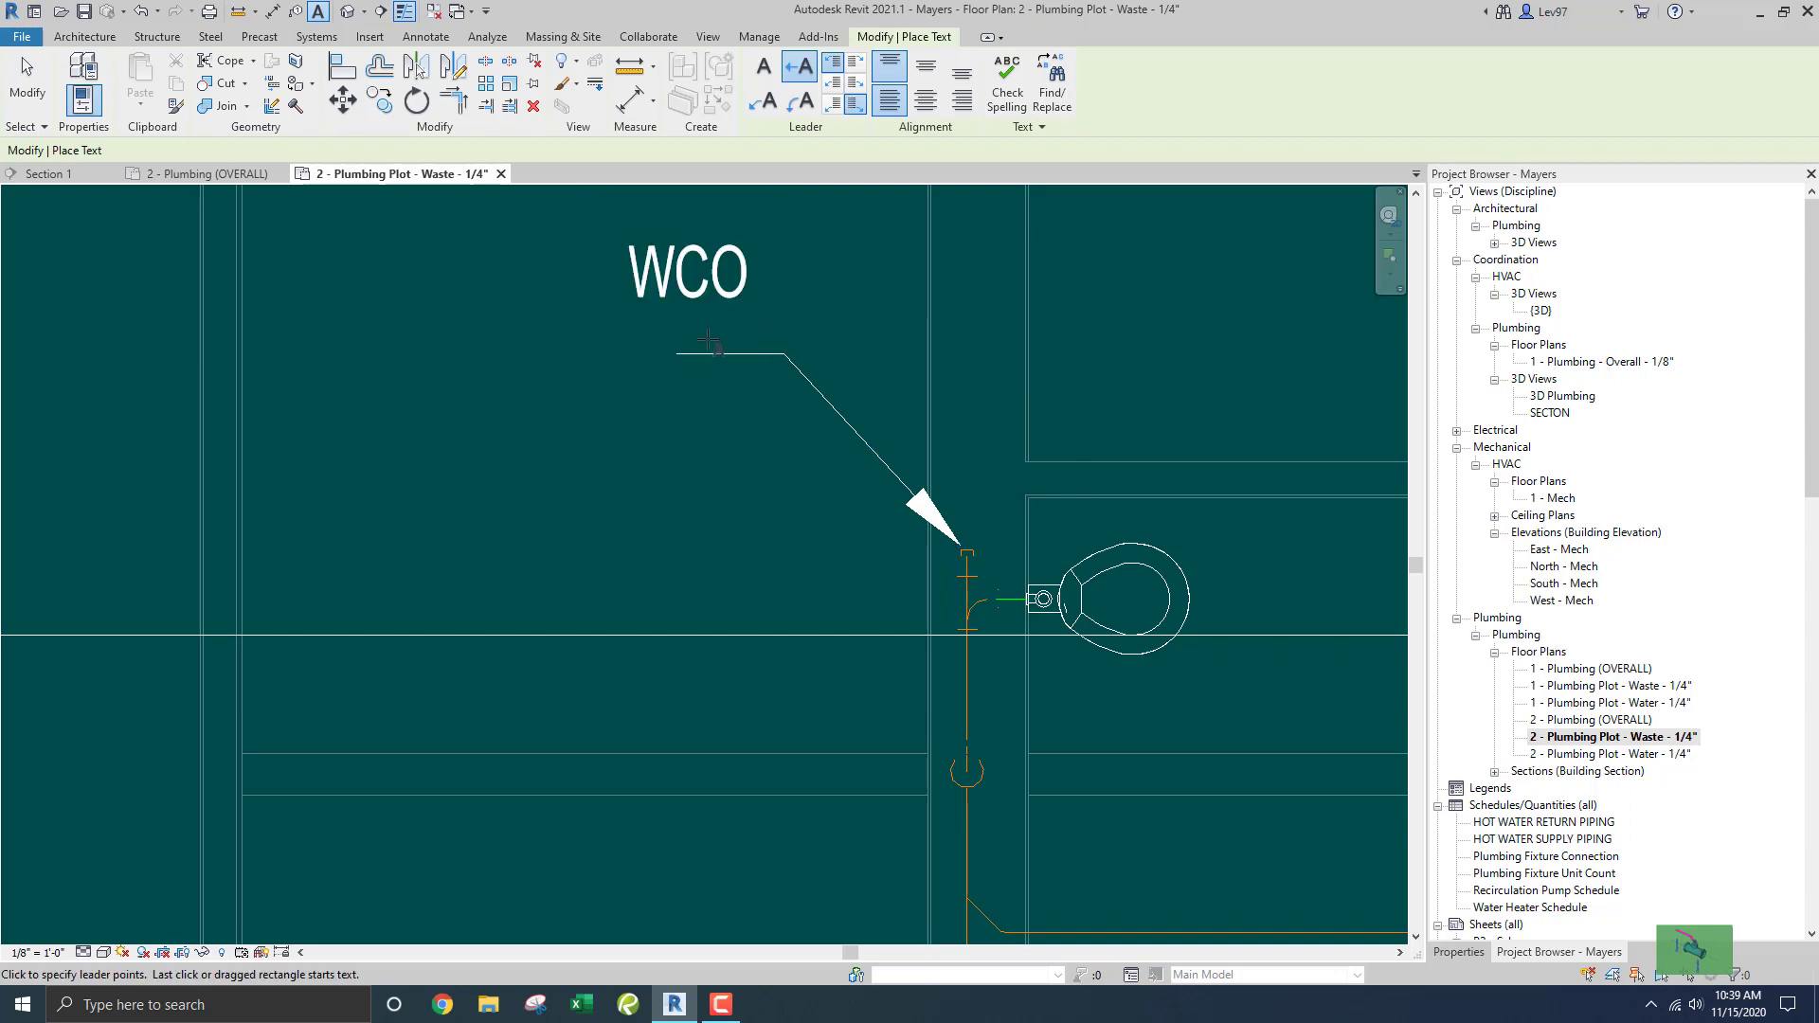
pyautogui.click(689, 373)
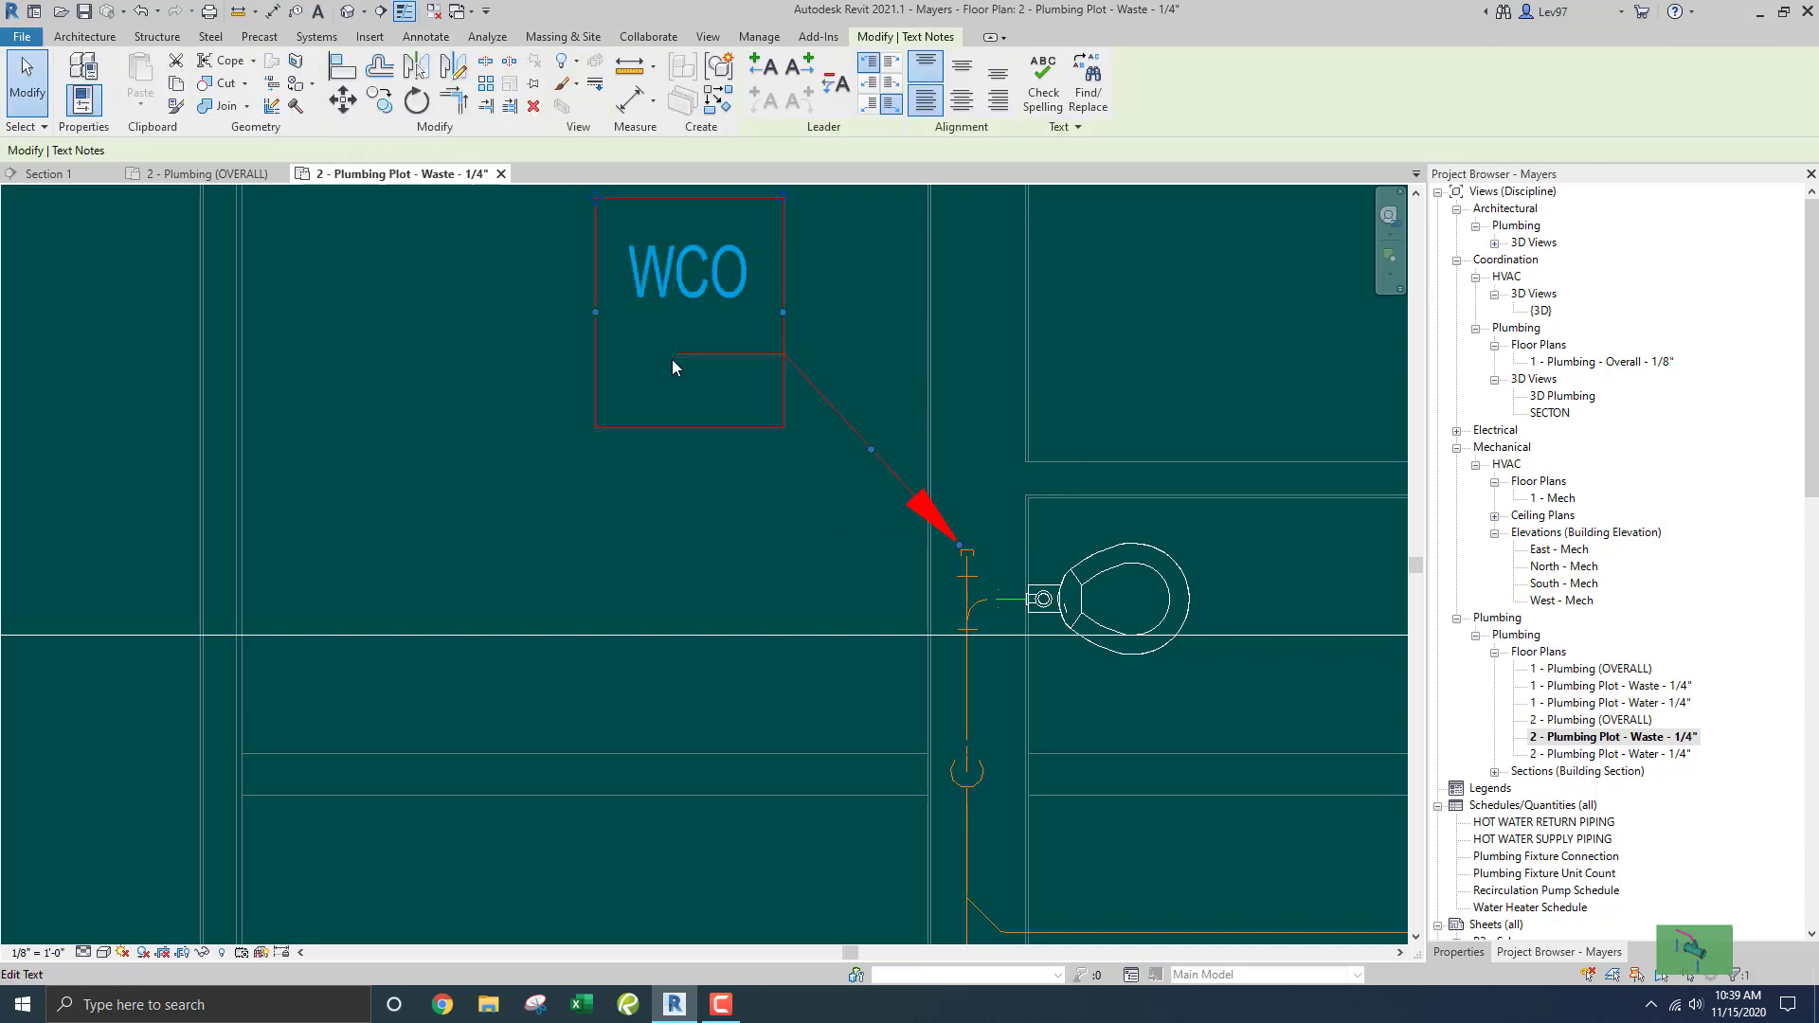
pyautogui.press('Delete')
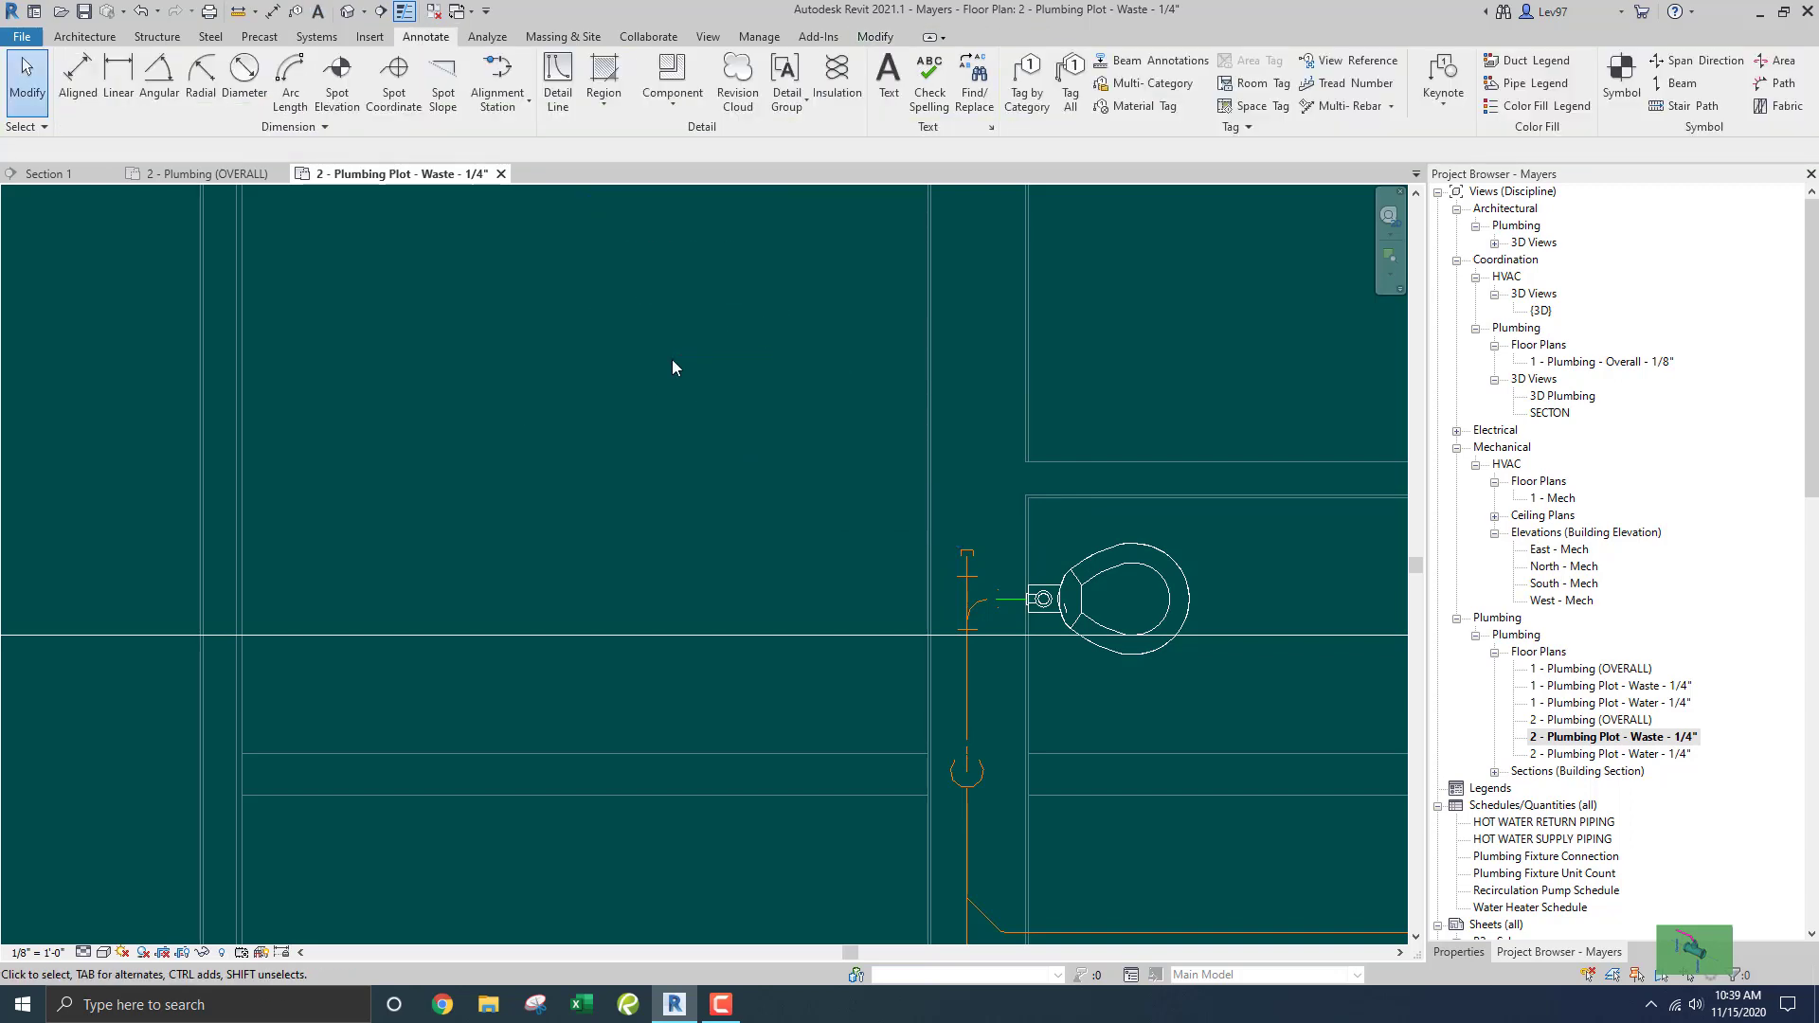
# For a new text note with a one-segment leader, set both the left and right leader attachments to the top.
pyautogui.click(885, 76)
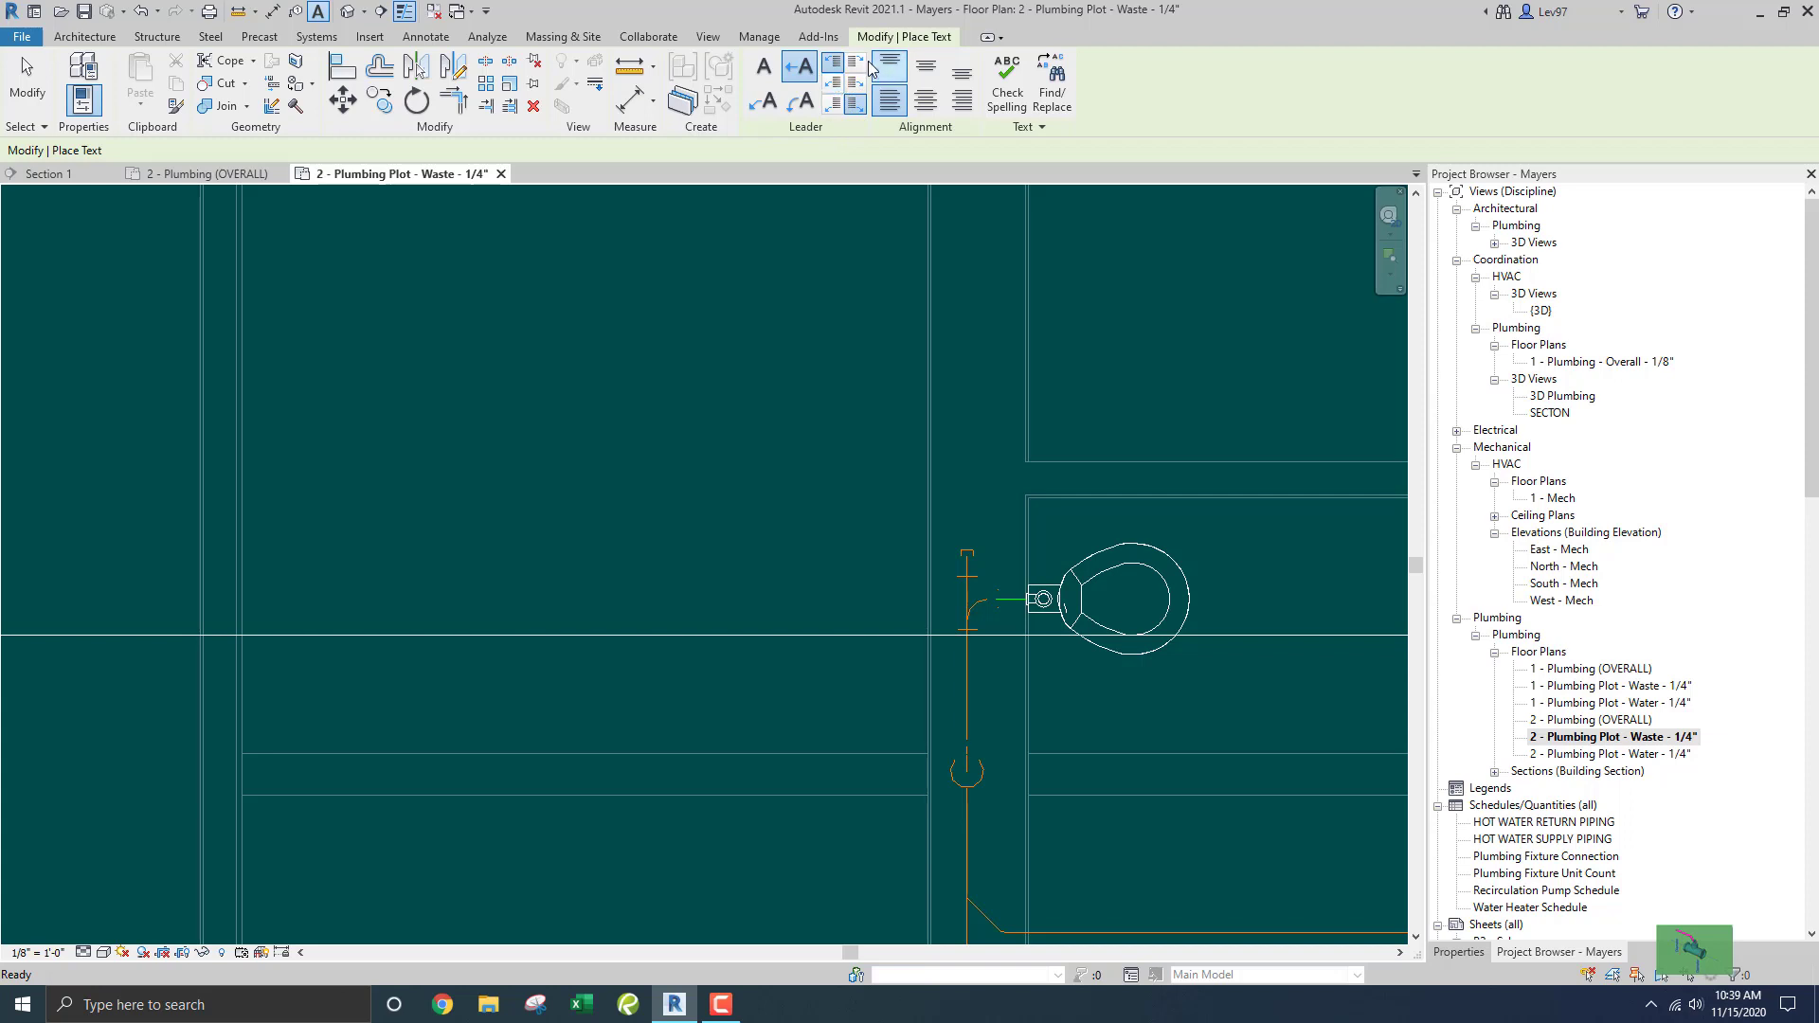
pyautogui.click(831, 103)
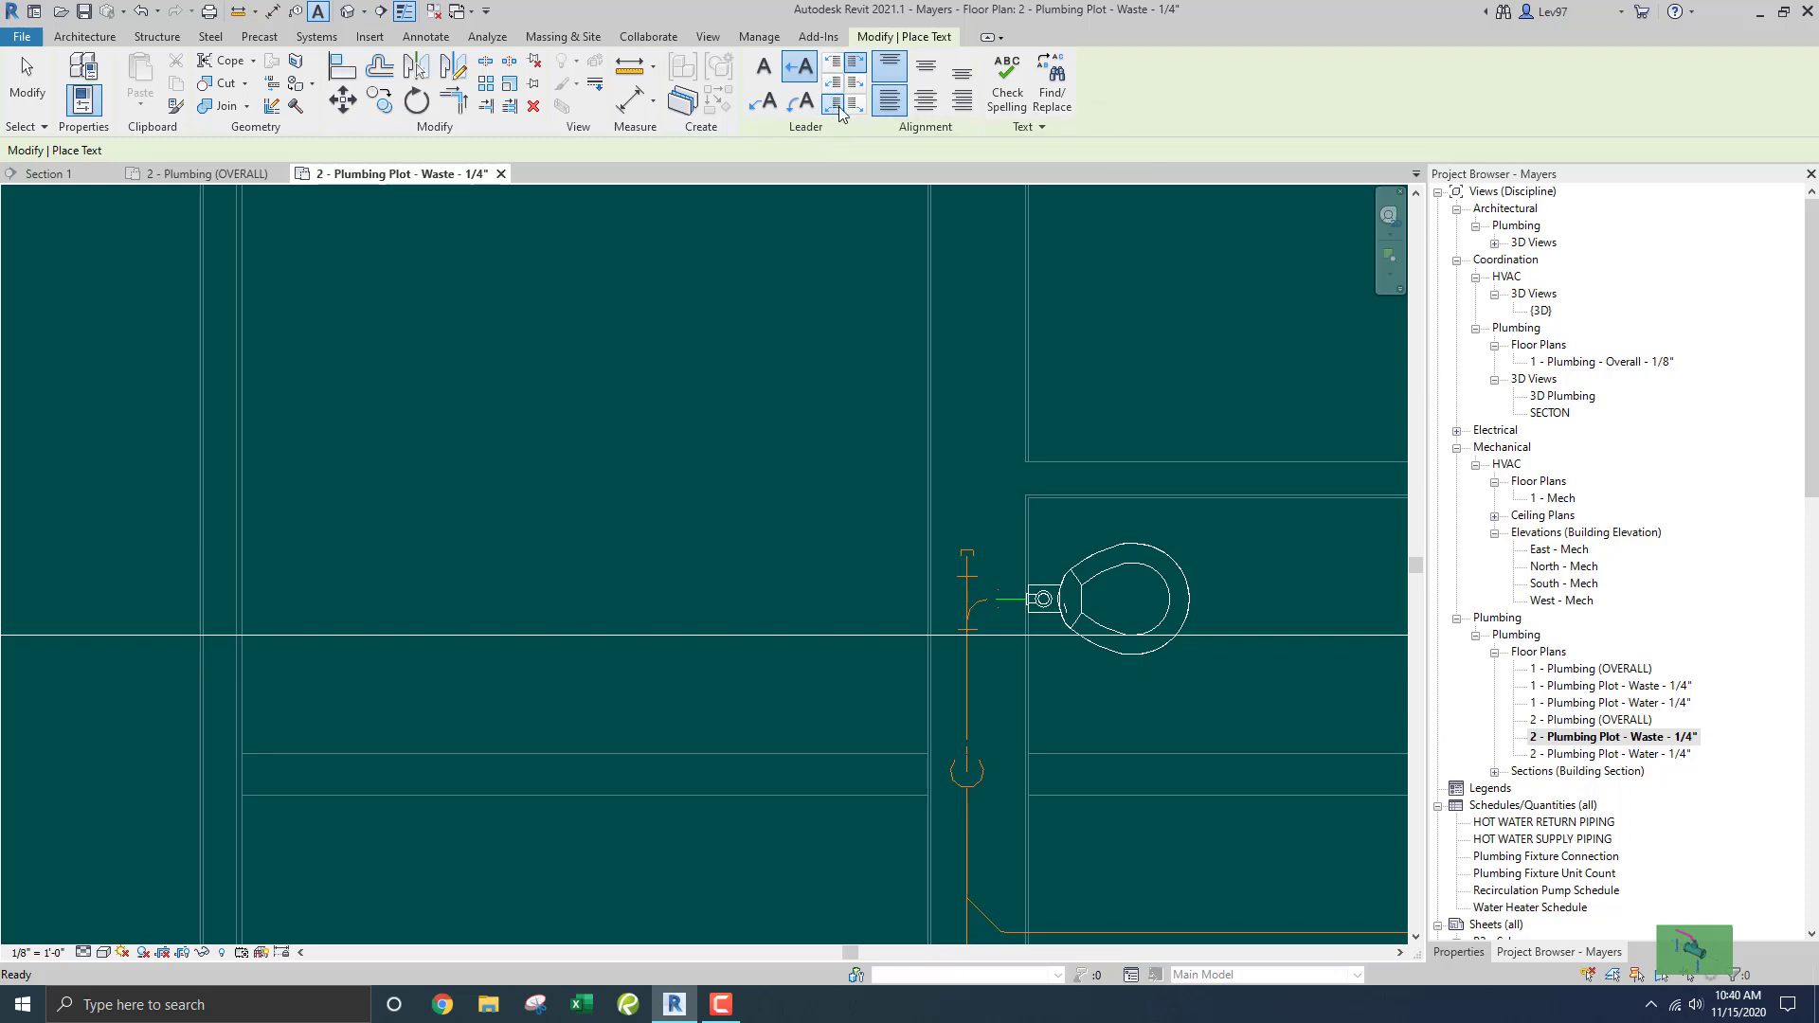
pyautogui.click(853, 106)
pyautogui.click(855, 61)
pyautogui.click(832, 63)
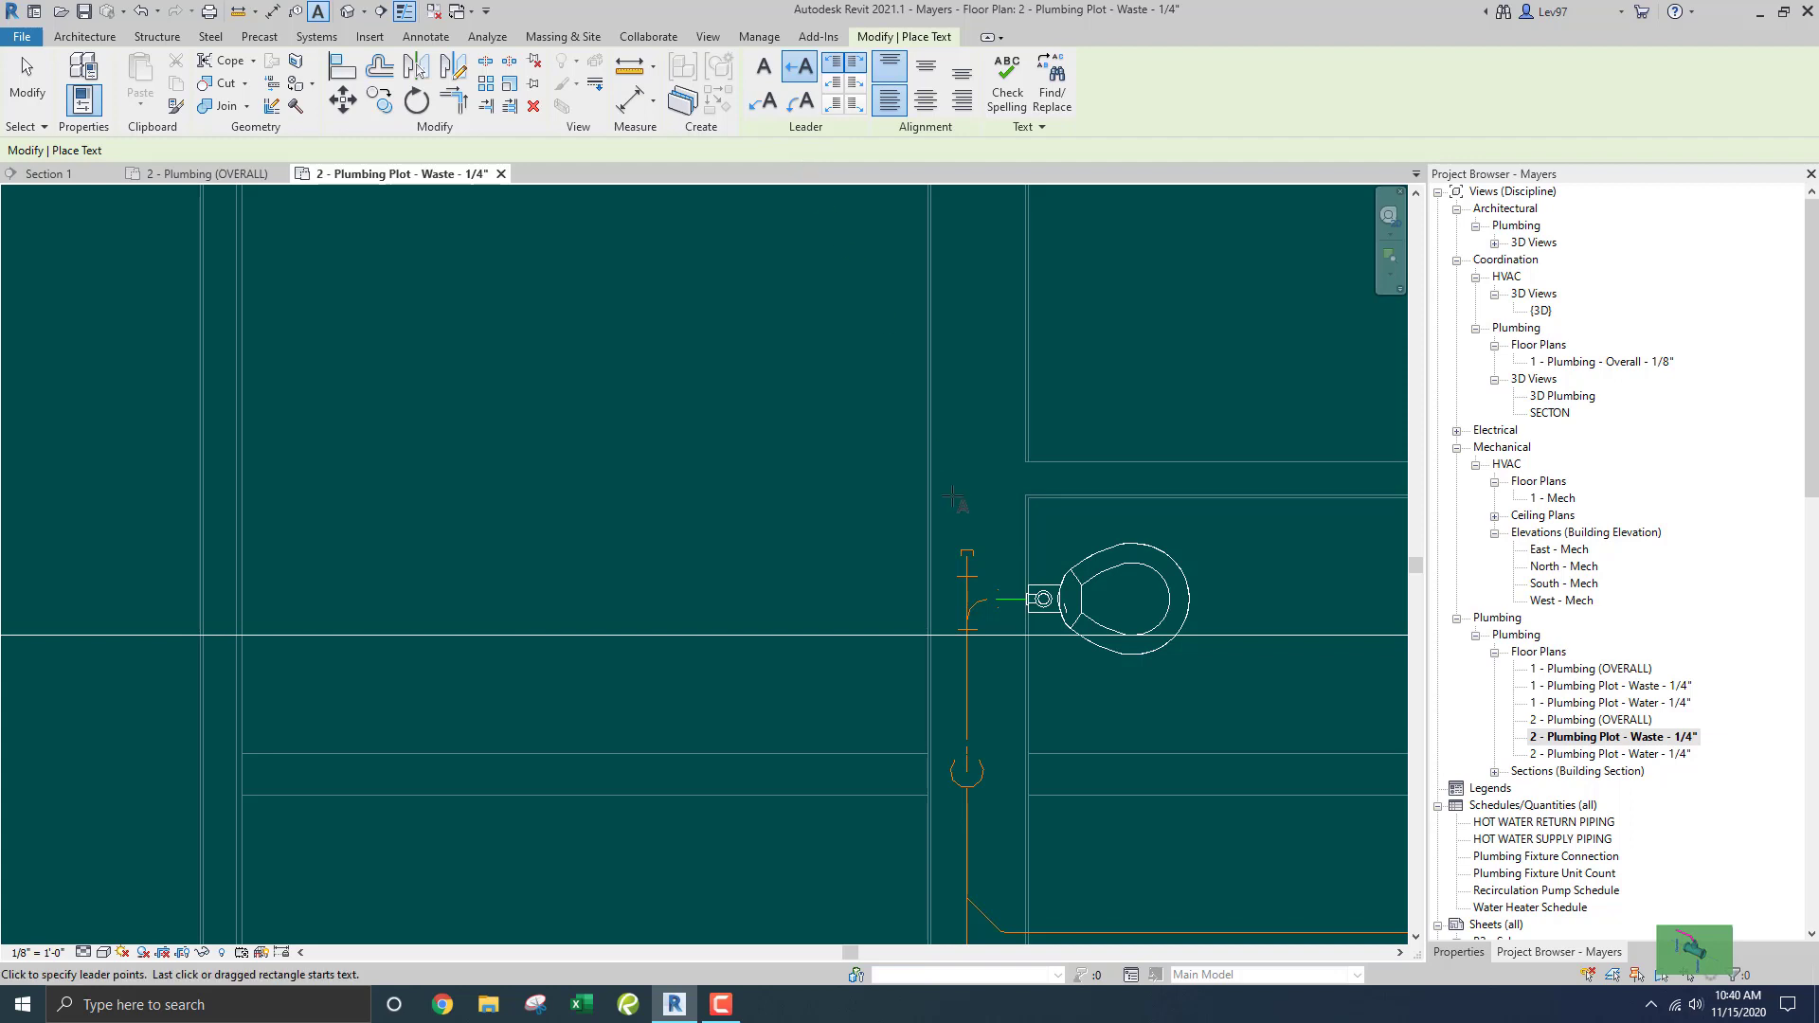
# Place a note reading "WCO" in the space beyond the bathroom wall, its leader pointing to the cap on the waste stub.
pyautogui.click(957, 547)
pyautogui.click(810, 324)
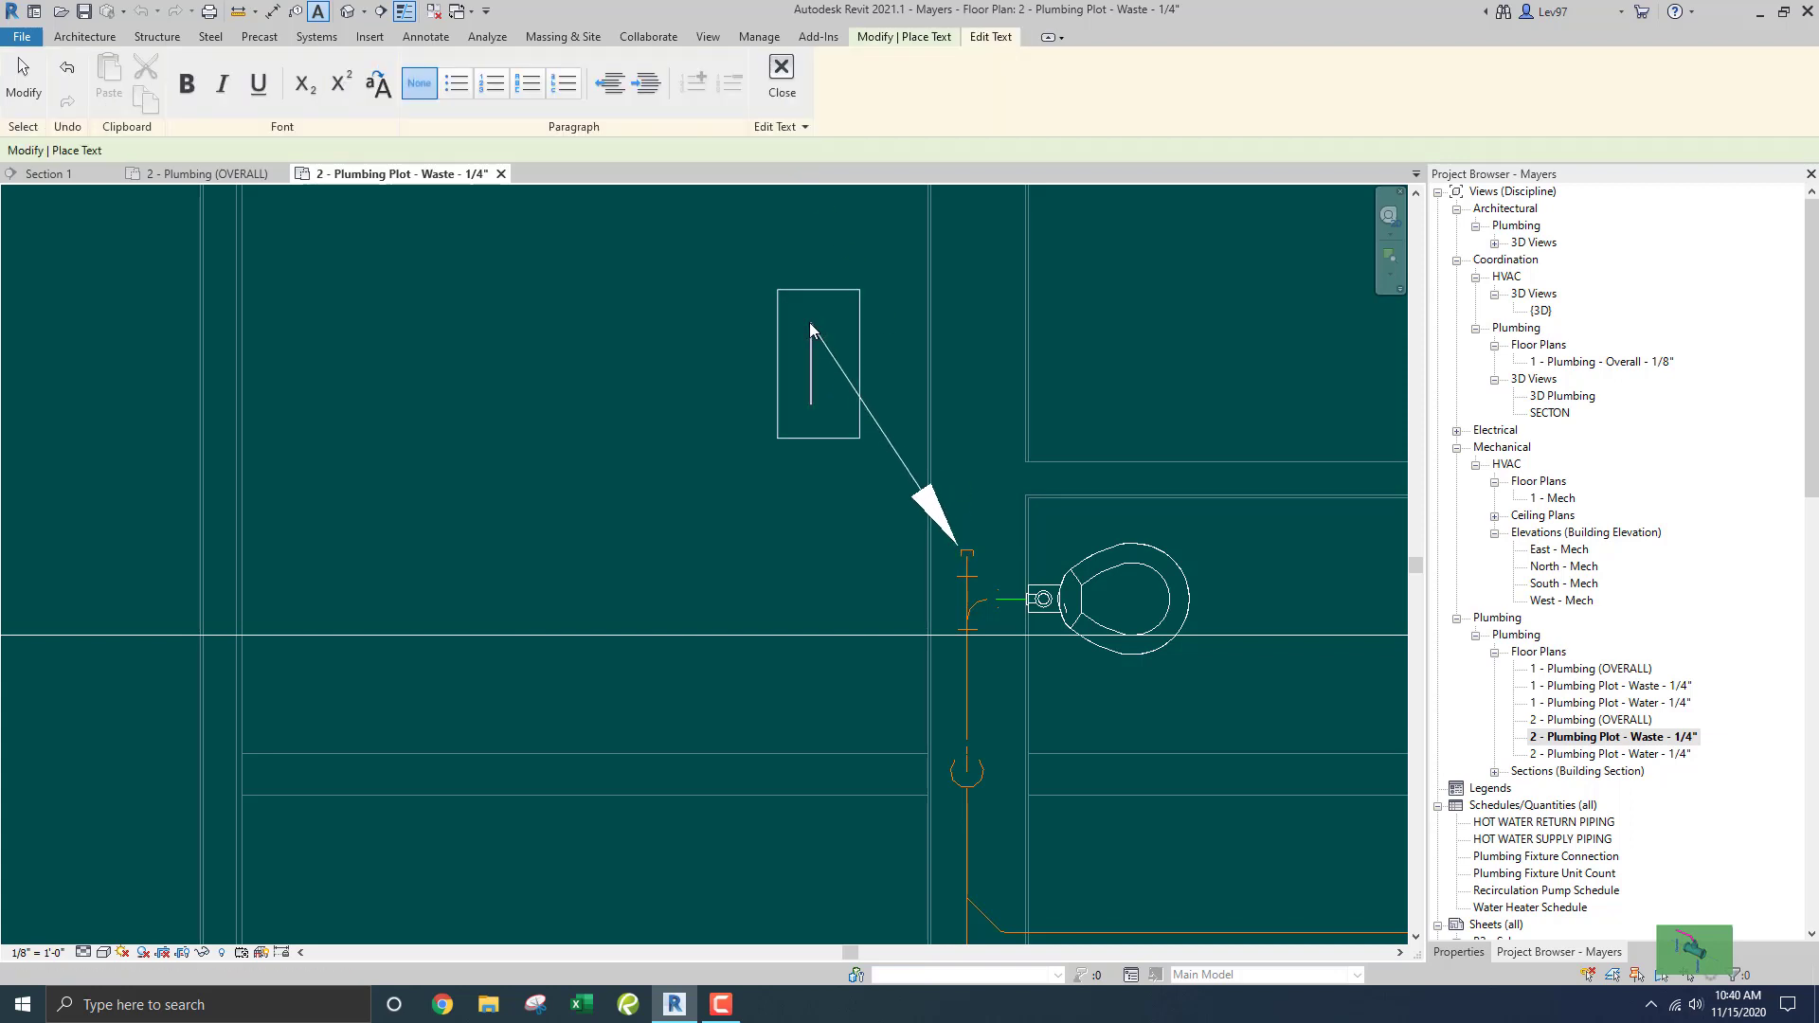
pyautogui.write('WCO')
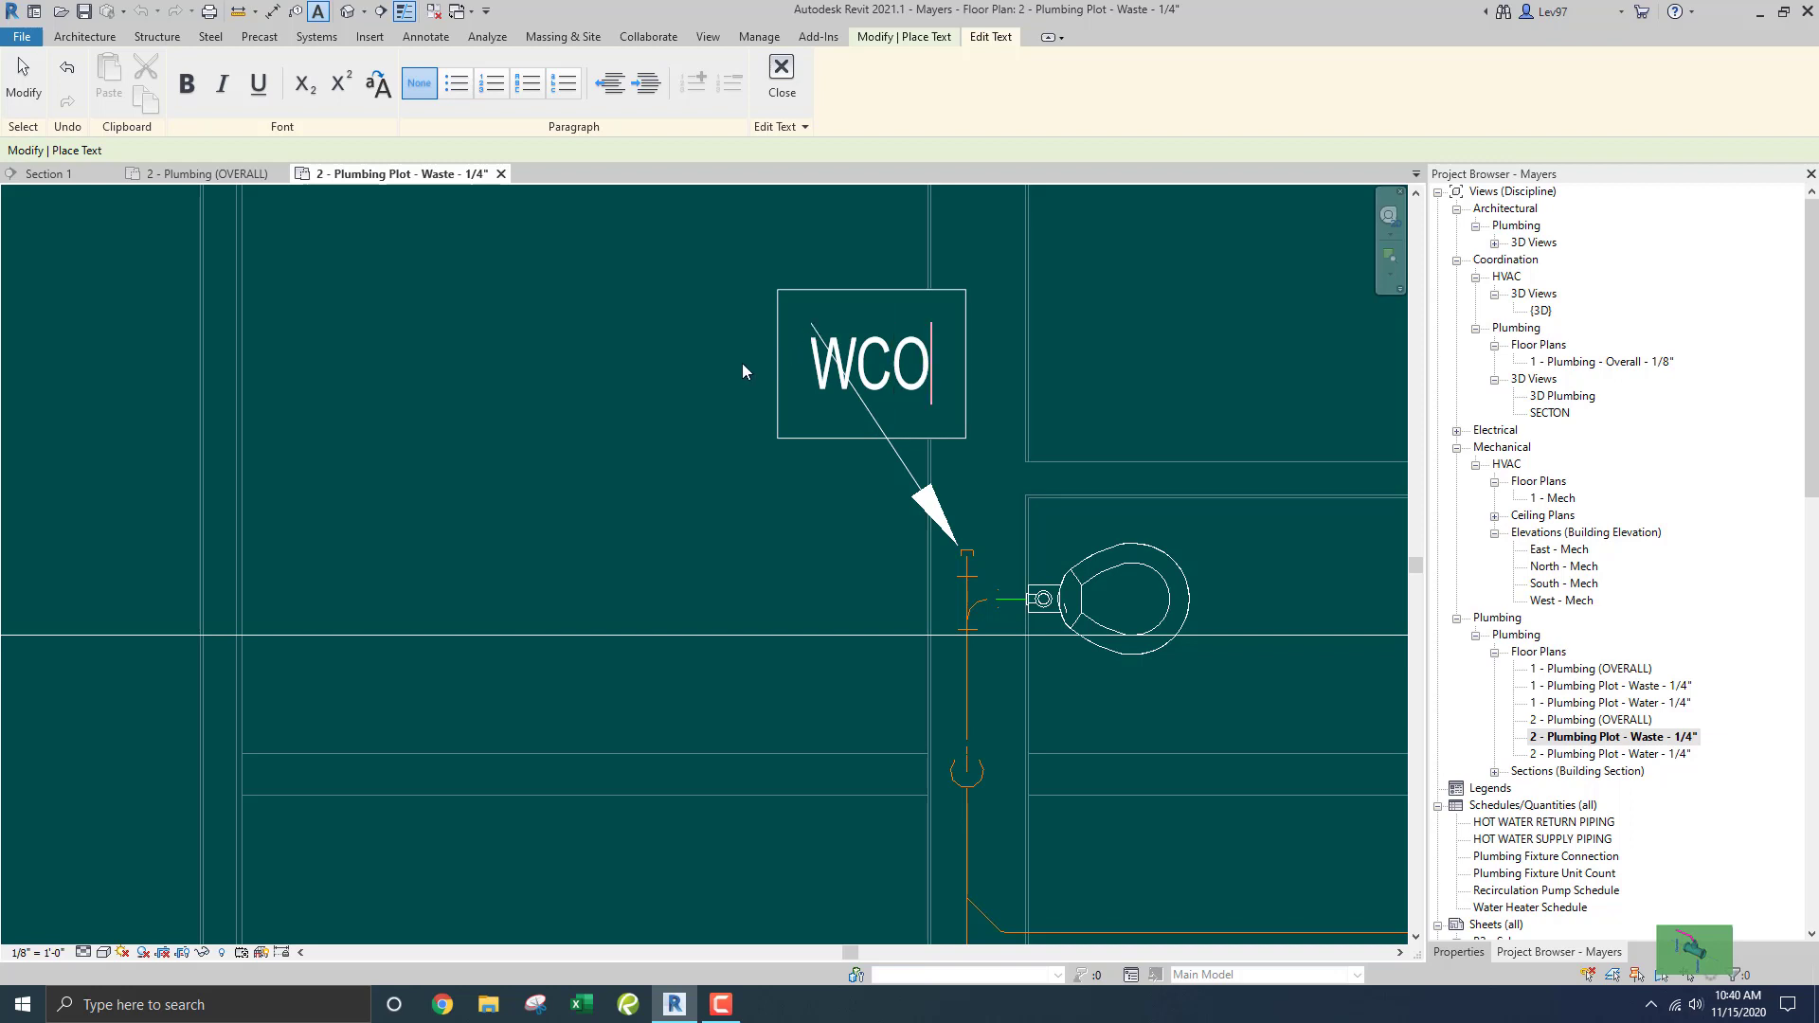
pyautogui.press('Escape')
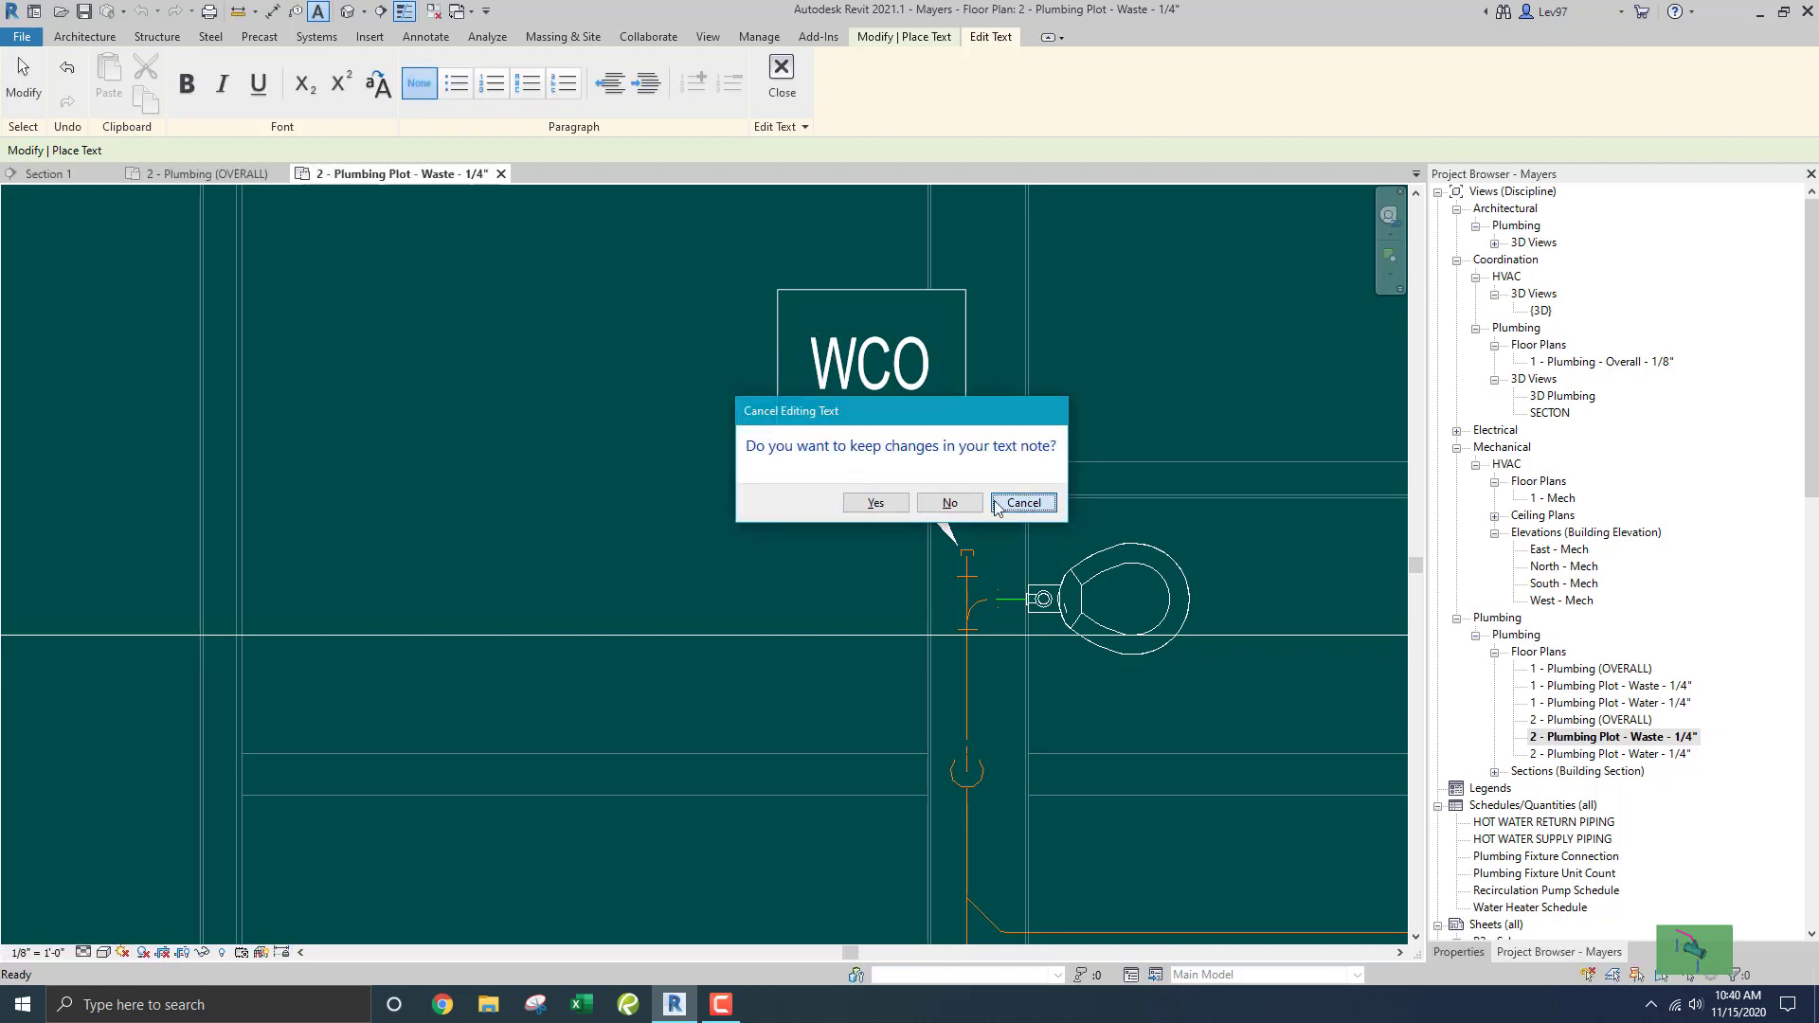
pyautogui.click(875, 502)
pyautogui.click(752, 464)
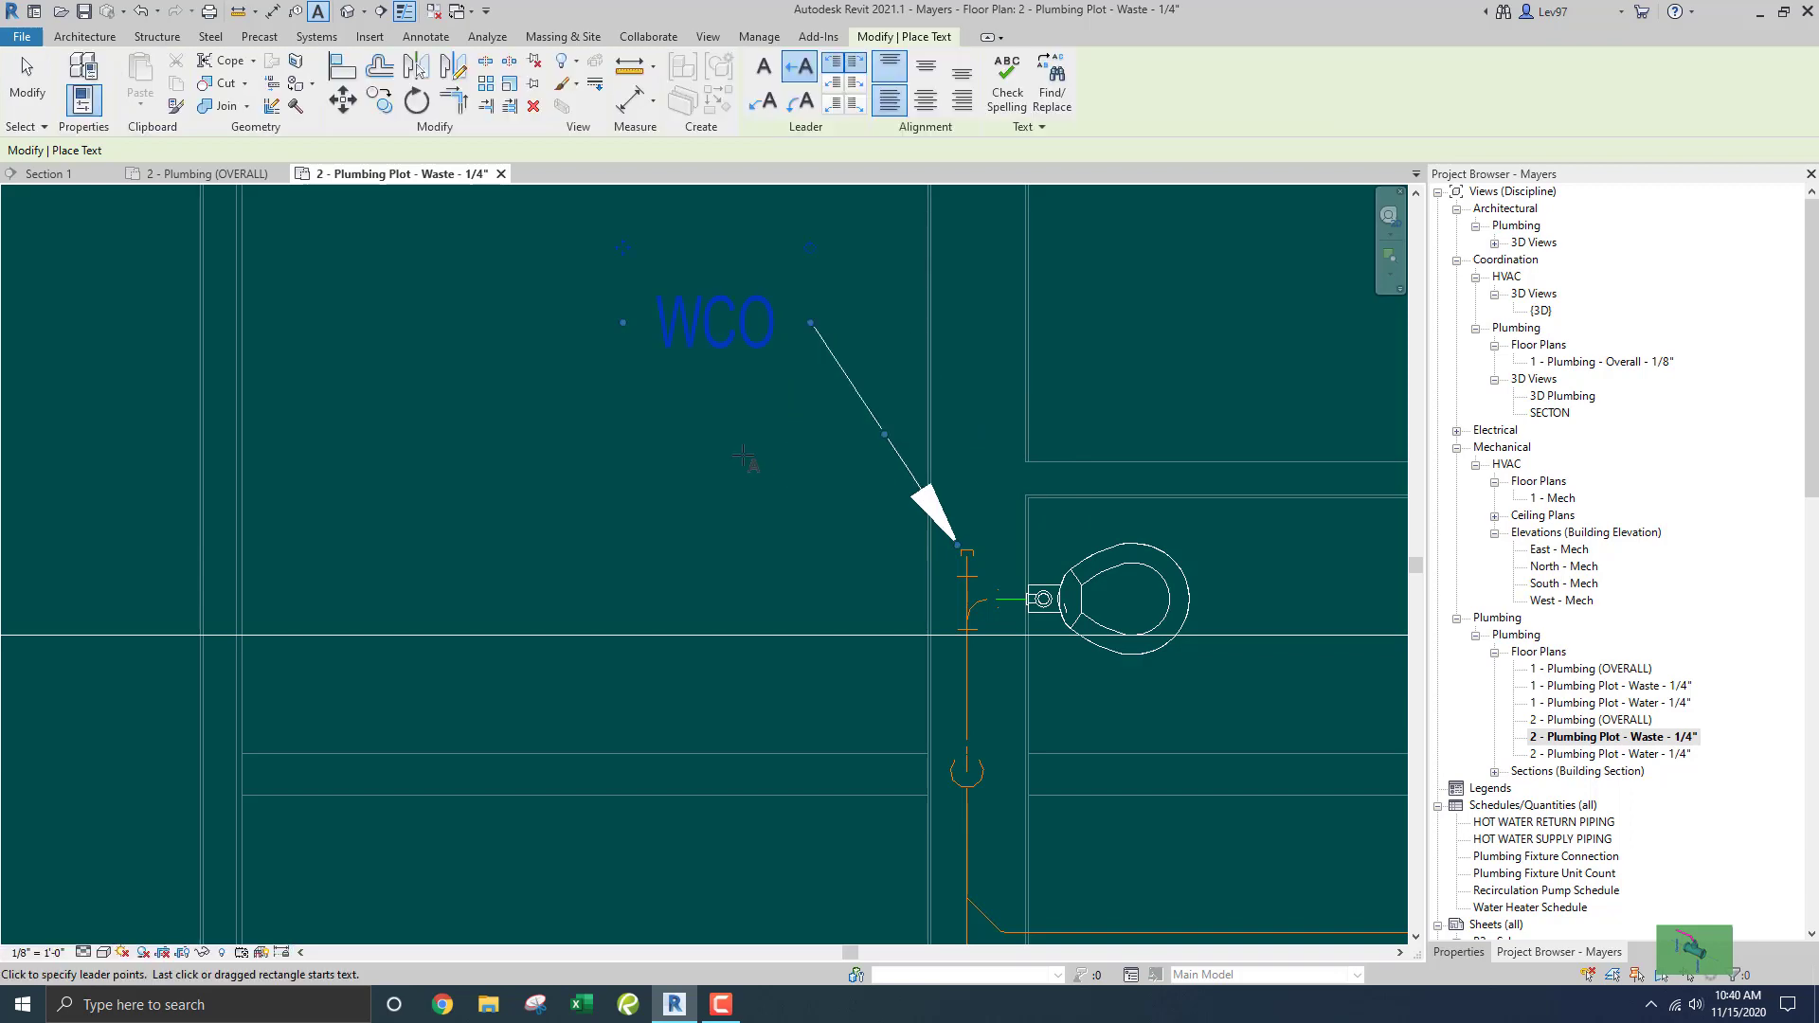
pyautogui.press('Escape')
pyautogui.press('Escape')
# Delete the existing WCO note together with its leader.
pyautogui.click(866, 409)
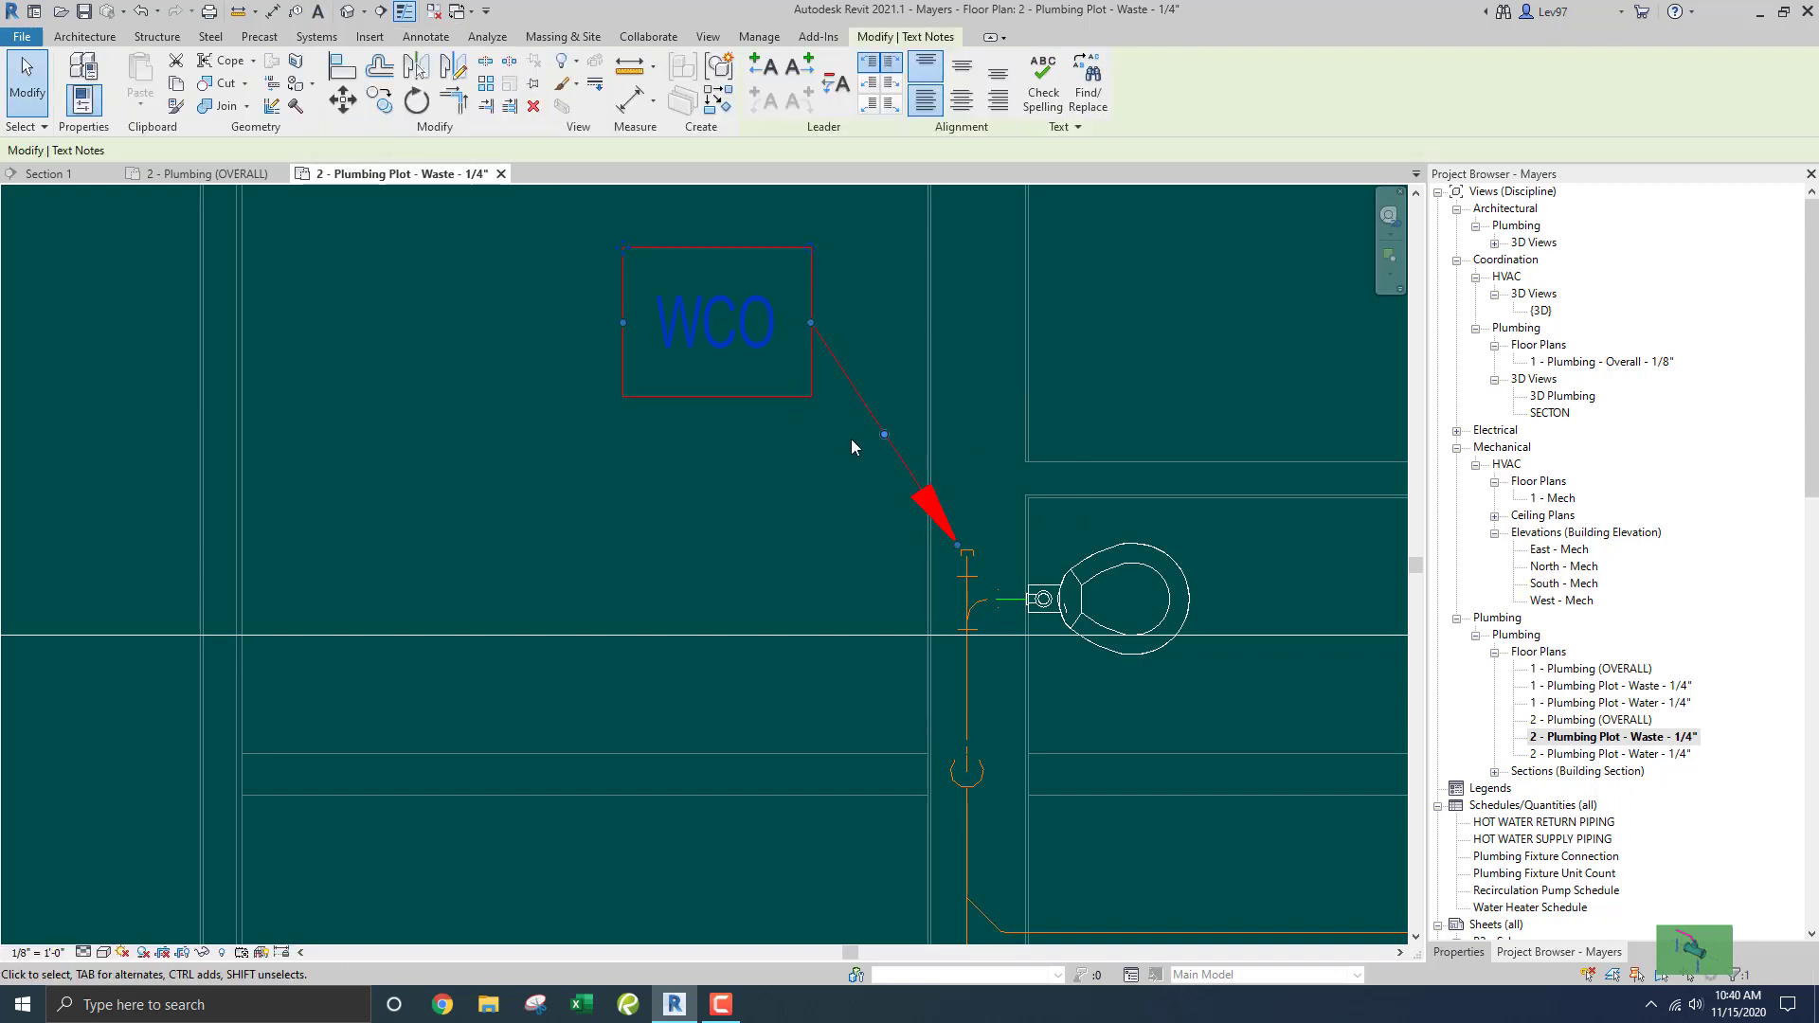
pyautogui.press('Delete')
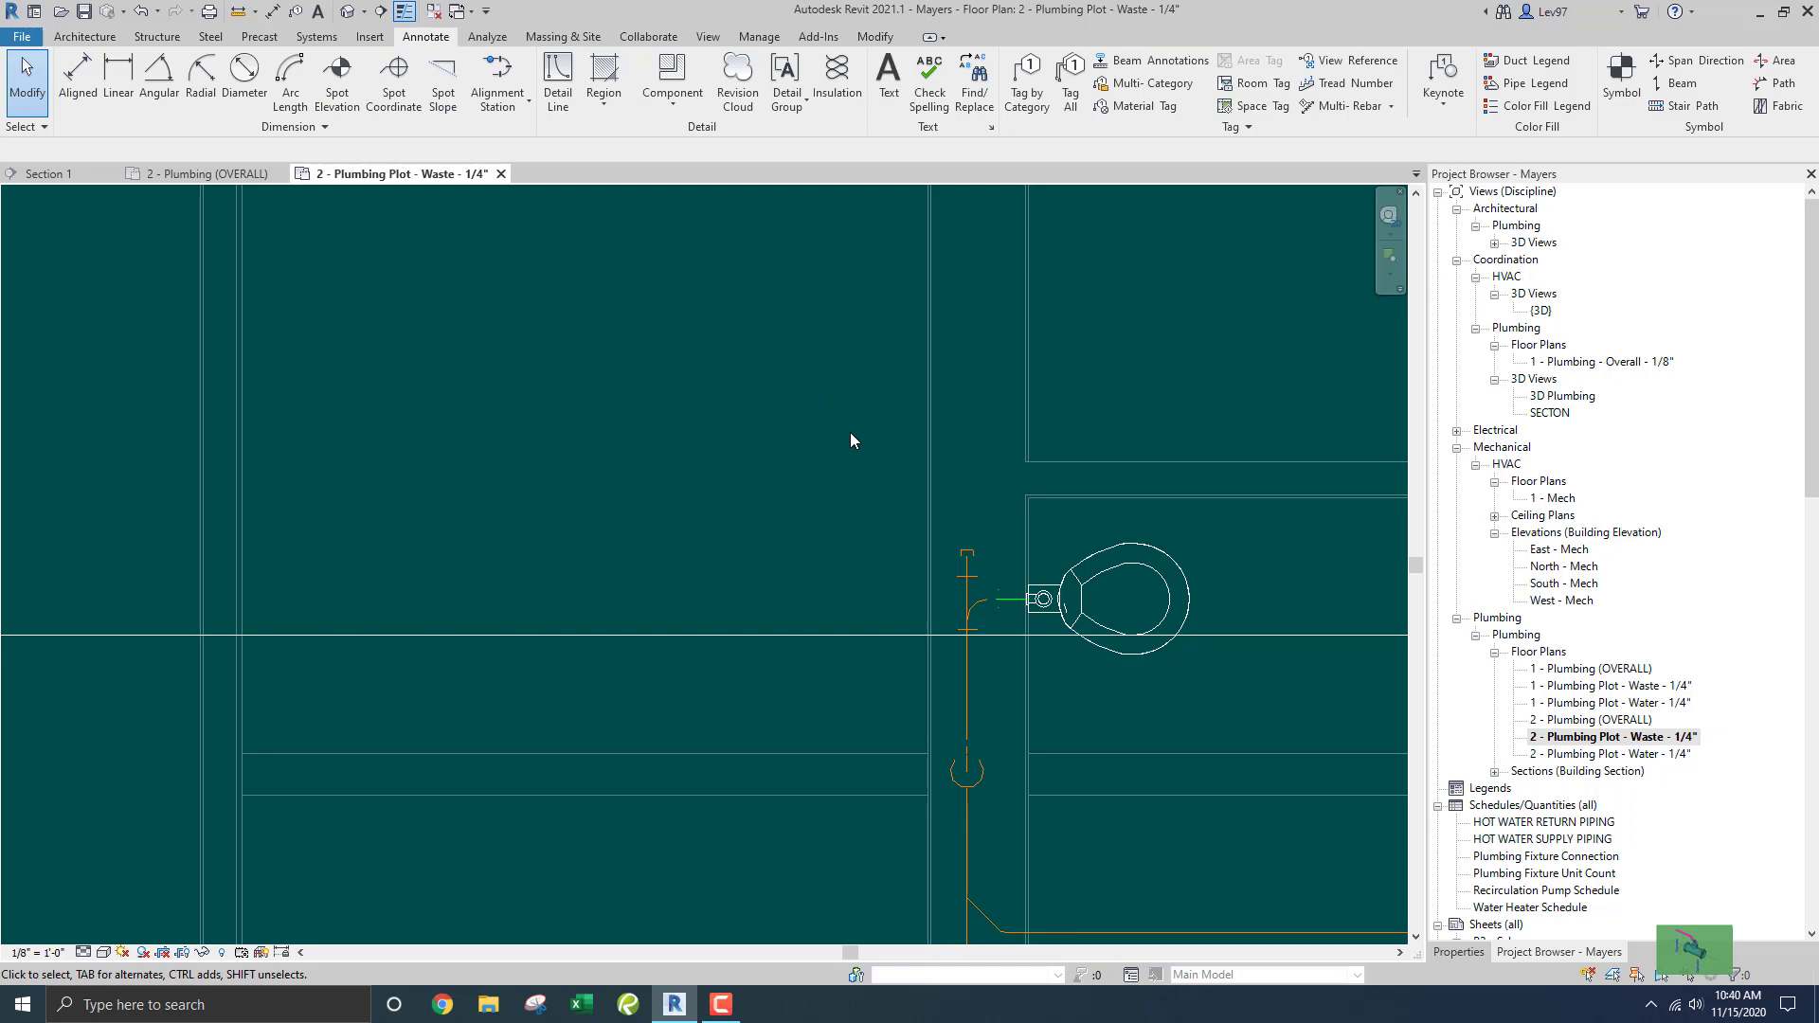
# Place a fresh one-segment leader note reading "WCO" beyond the bathroom wall, its arrow pointing to the cap on the waste stub.
pyautogui.click(888, 83)
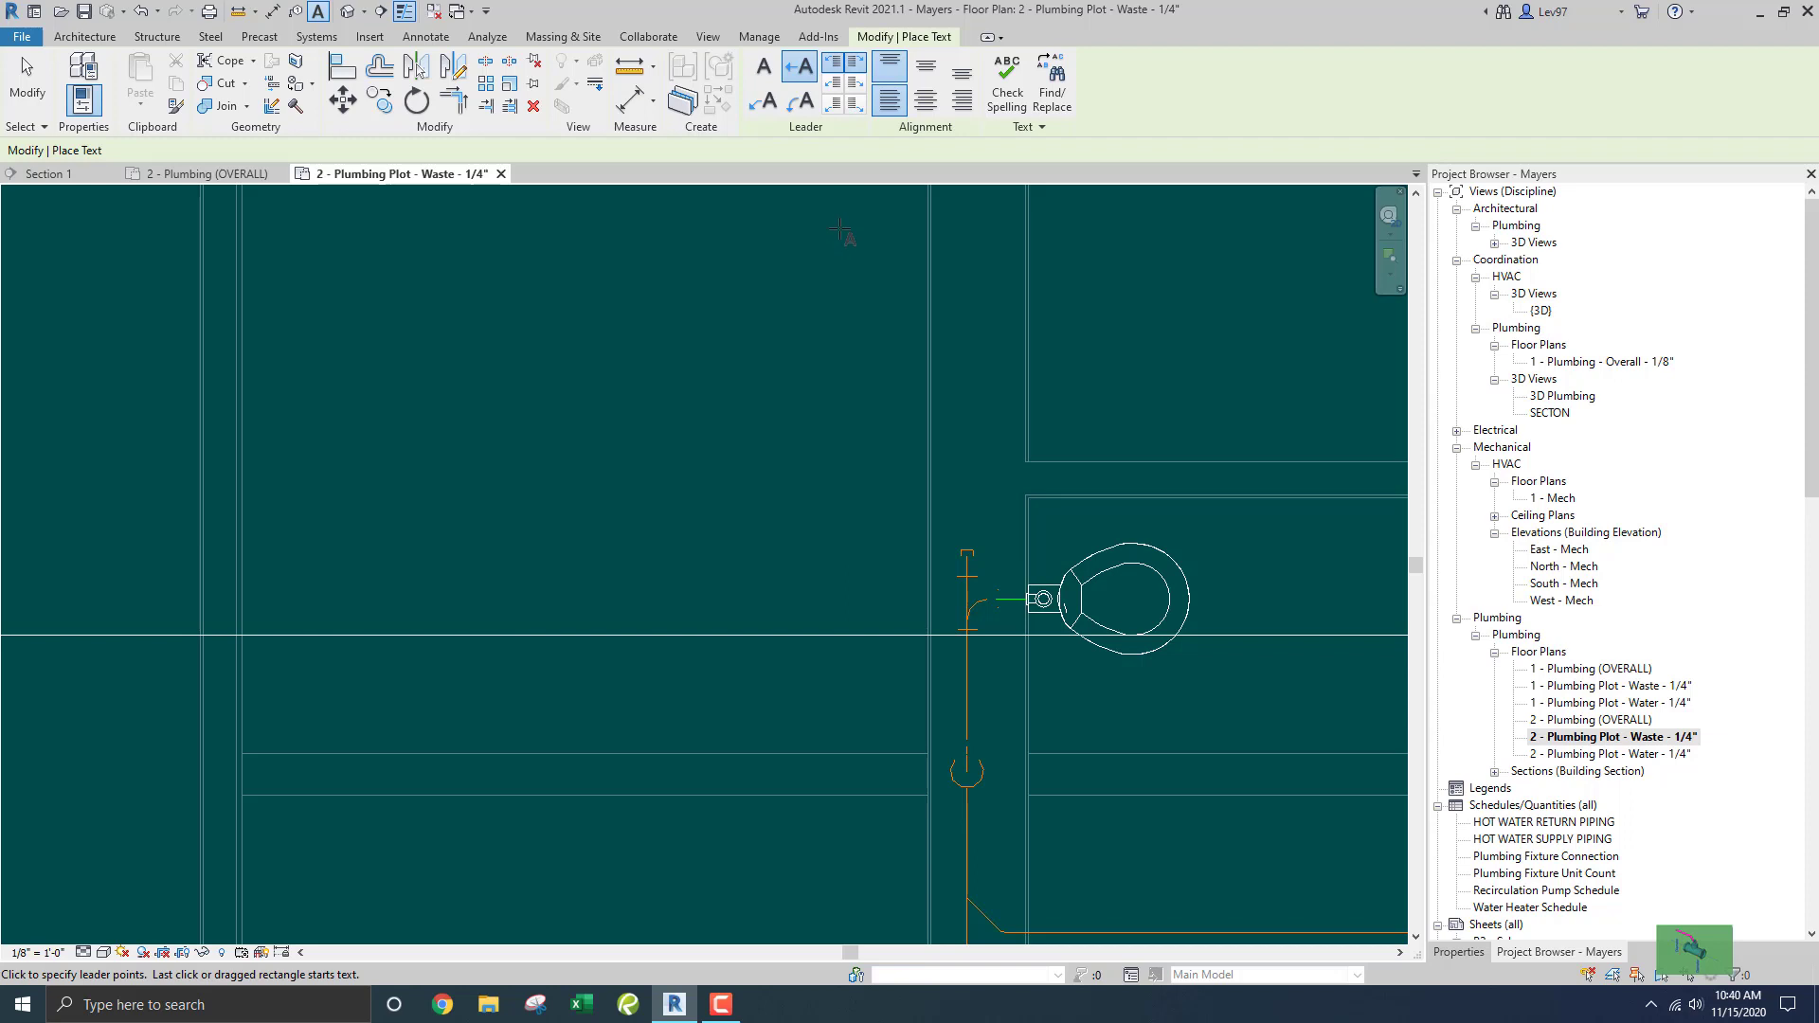
pyautogui.click(958, 547)
pyautogui.click(796, 323)
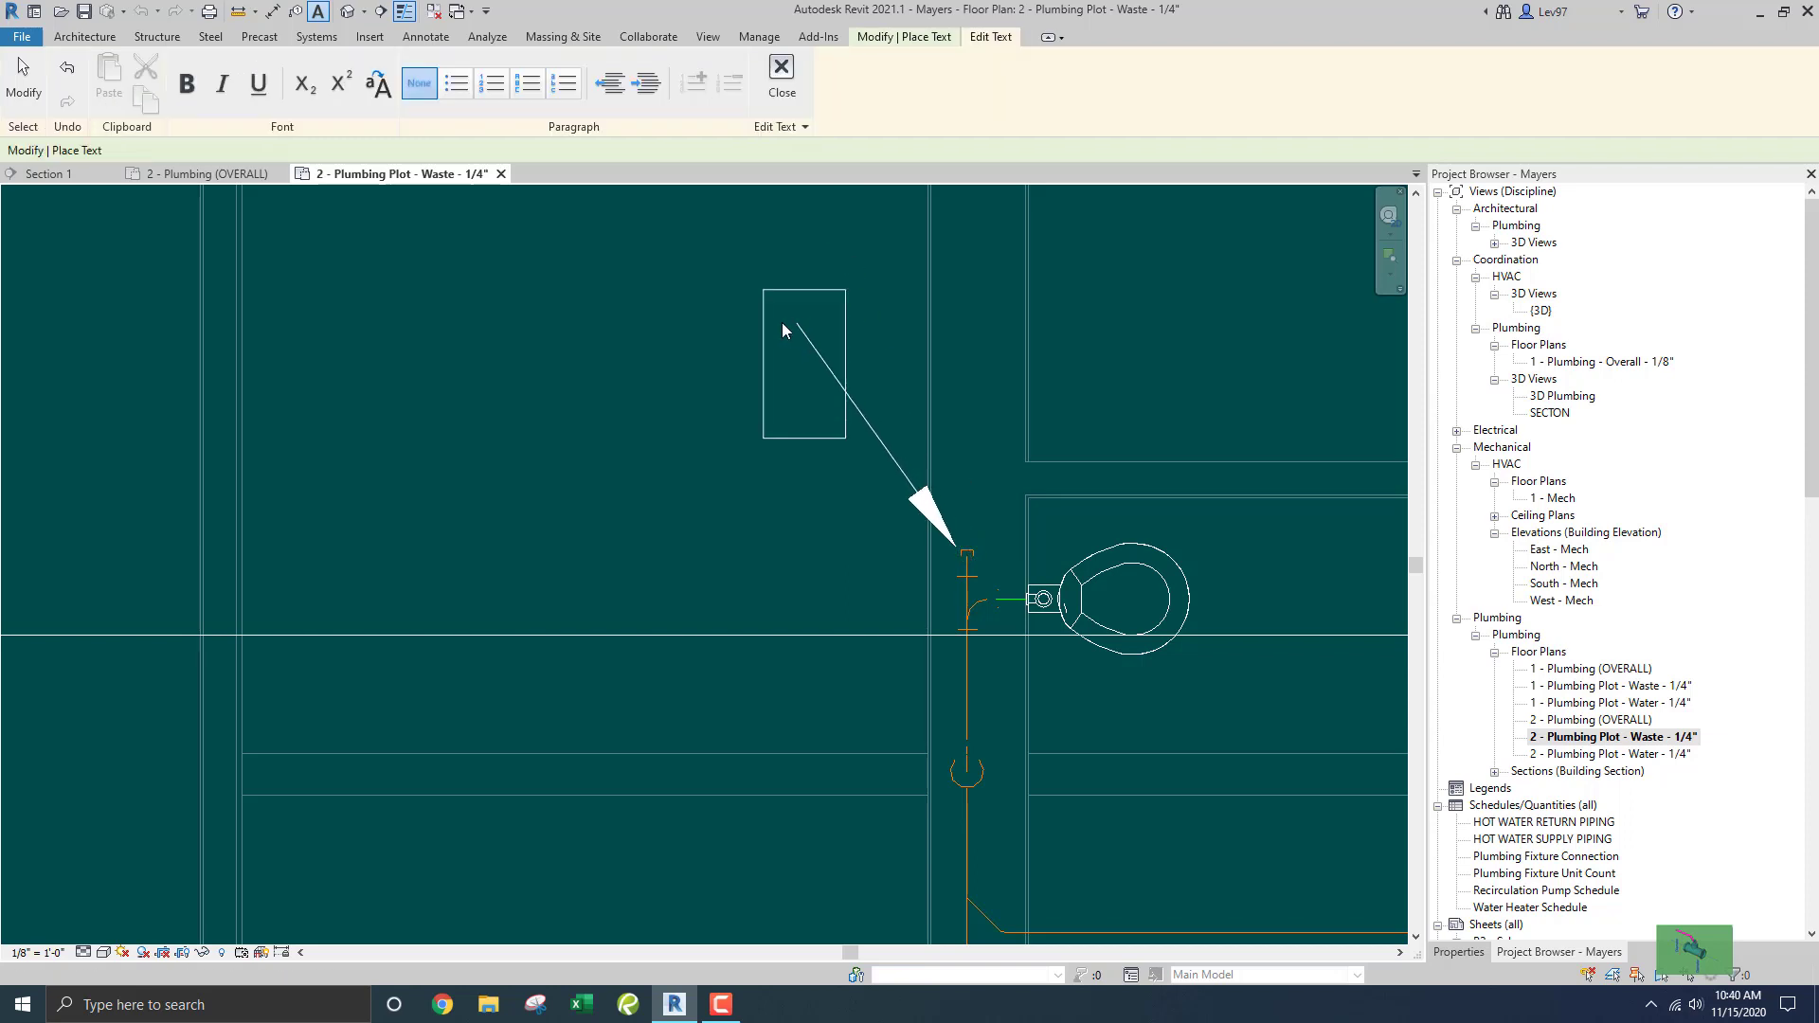
pyautogui.write('WCO')
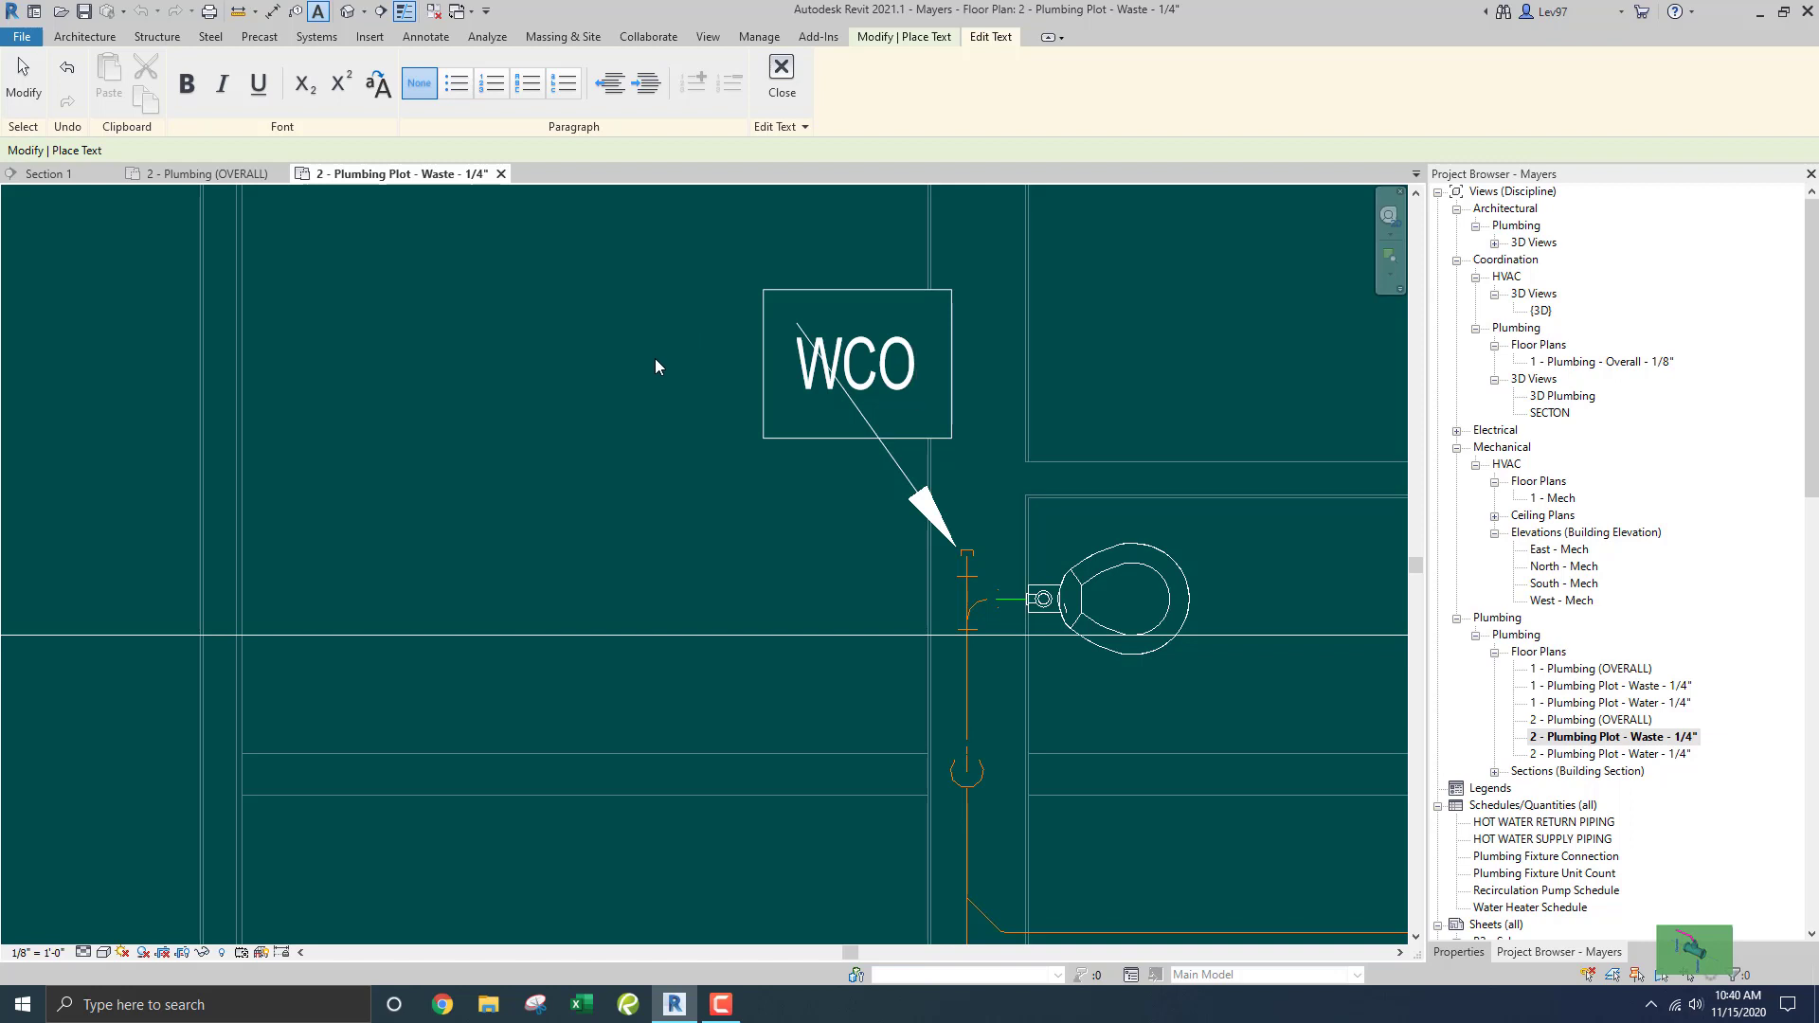
pyautogui.press('Escape')
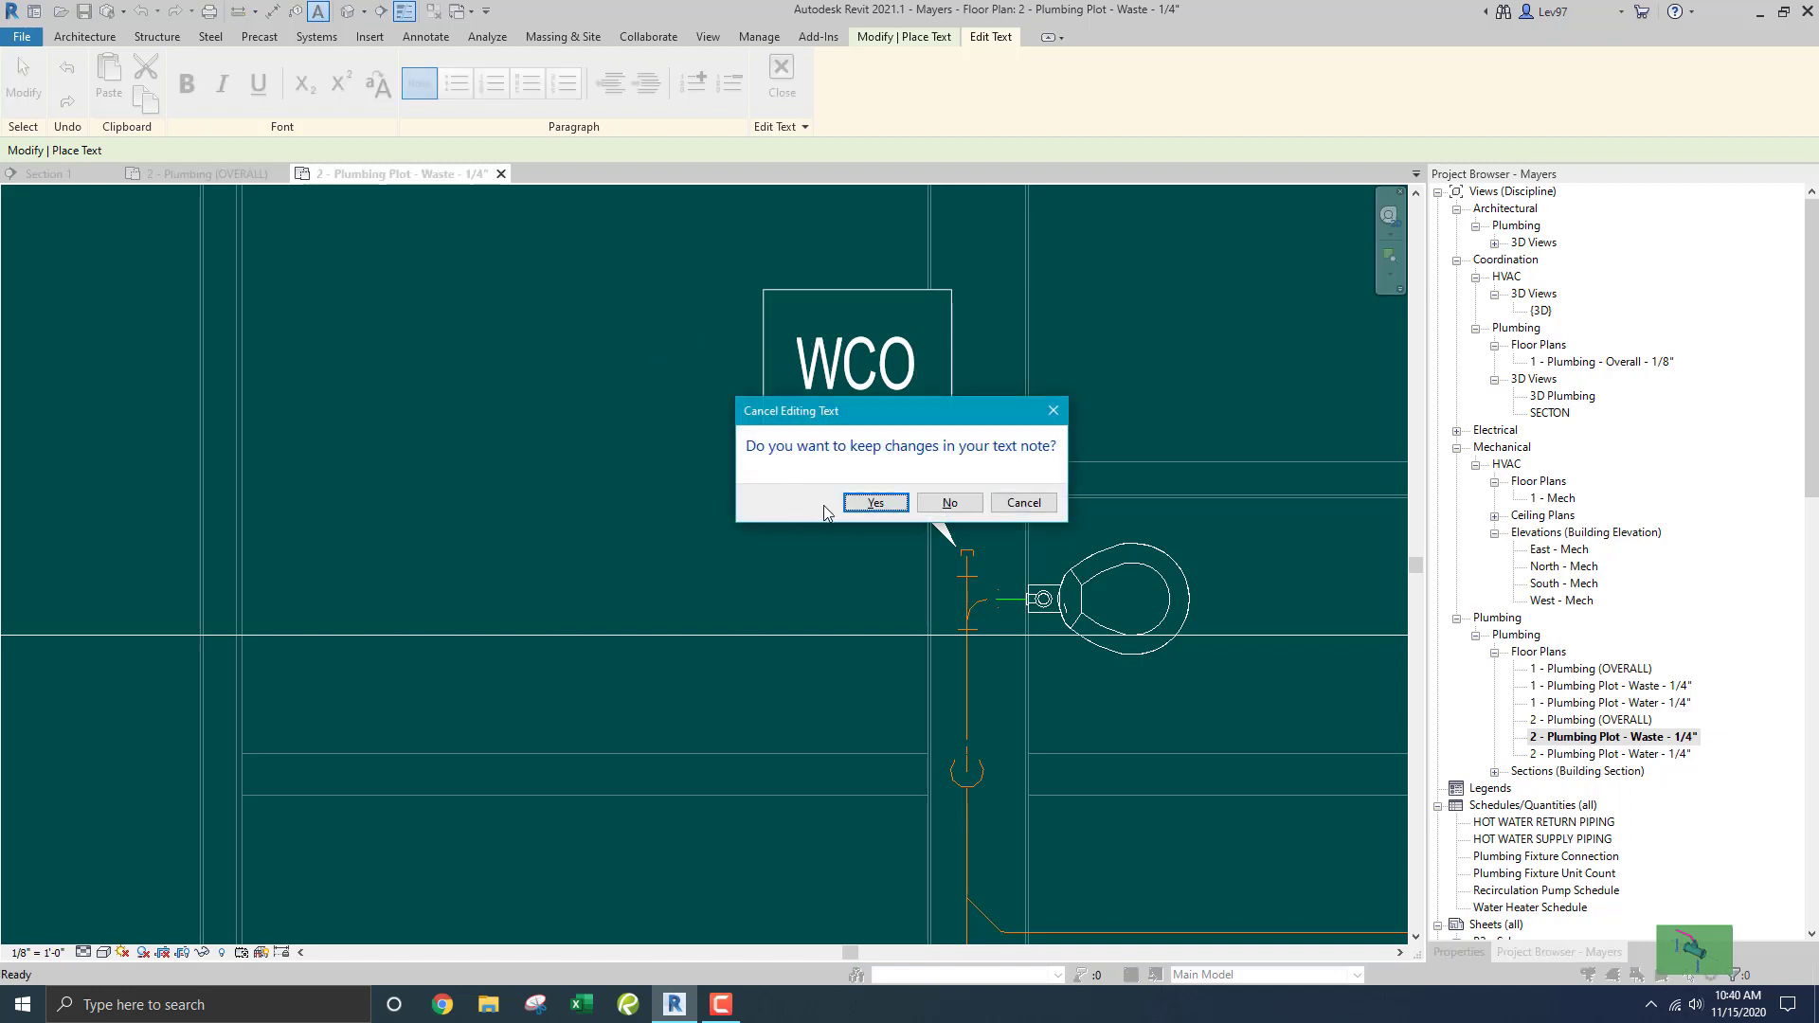
pyautogui.click(1053, 513)
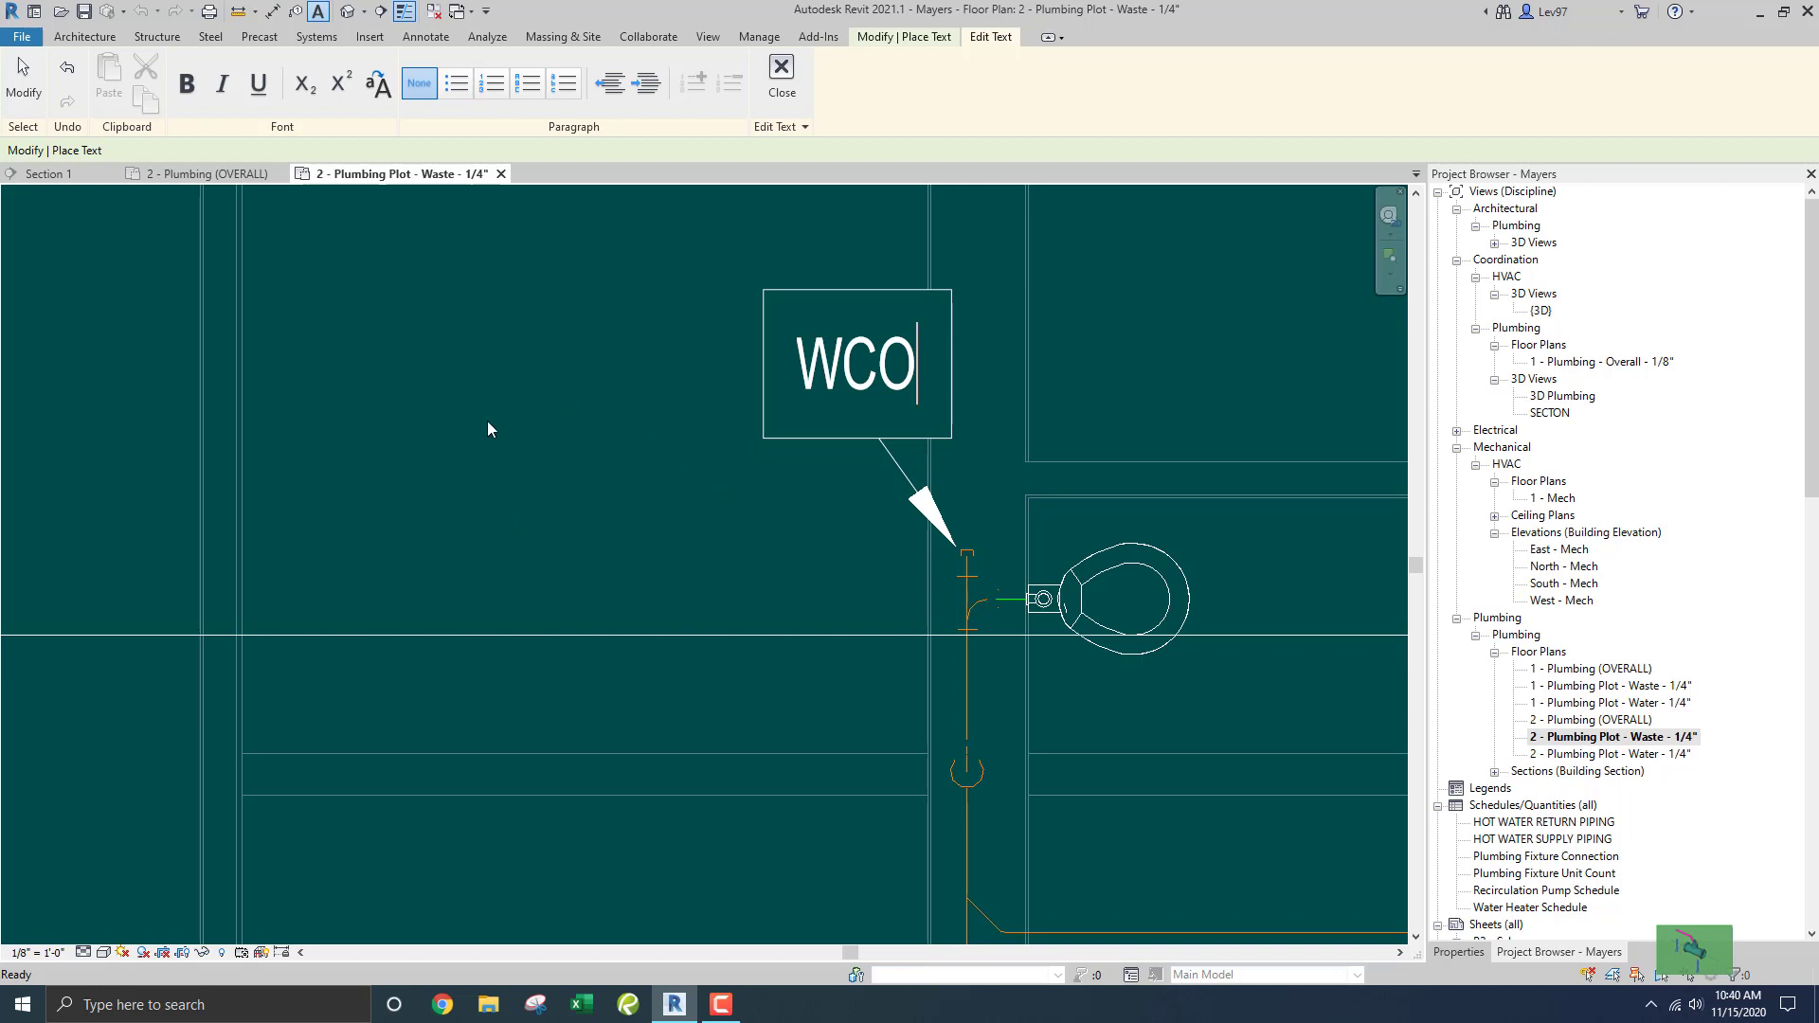
pyautogui.click(551, 461)
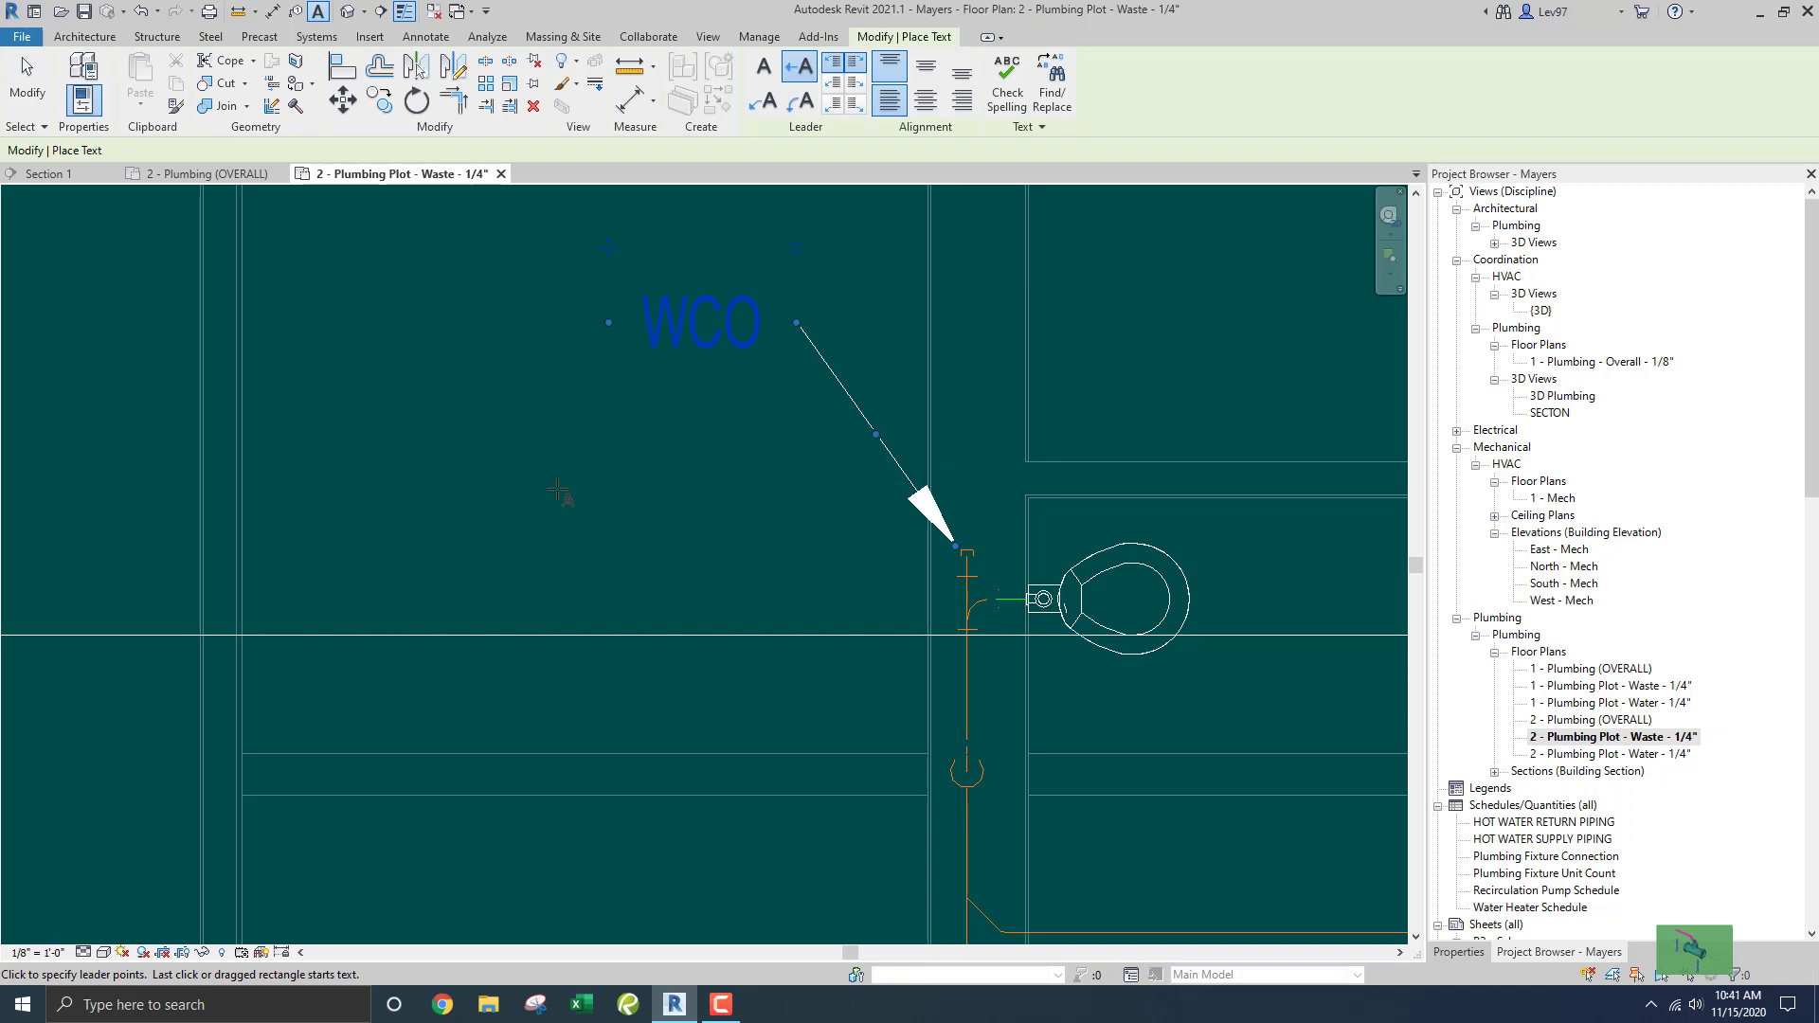
pyautogui.press('Escape')
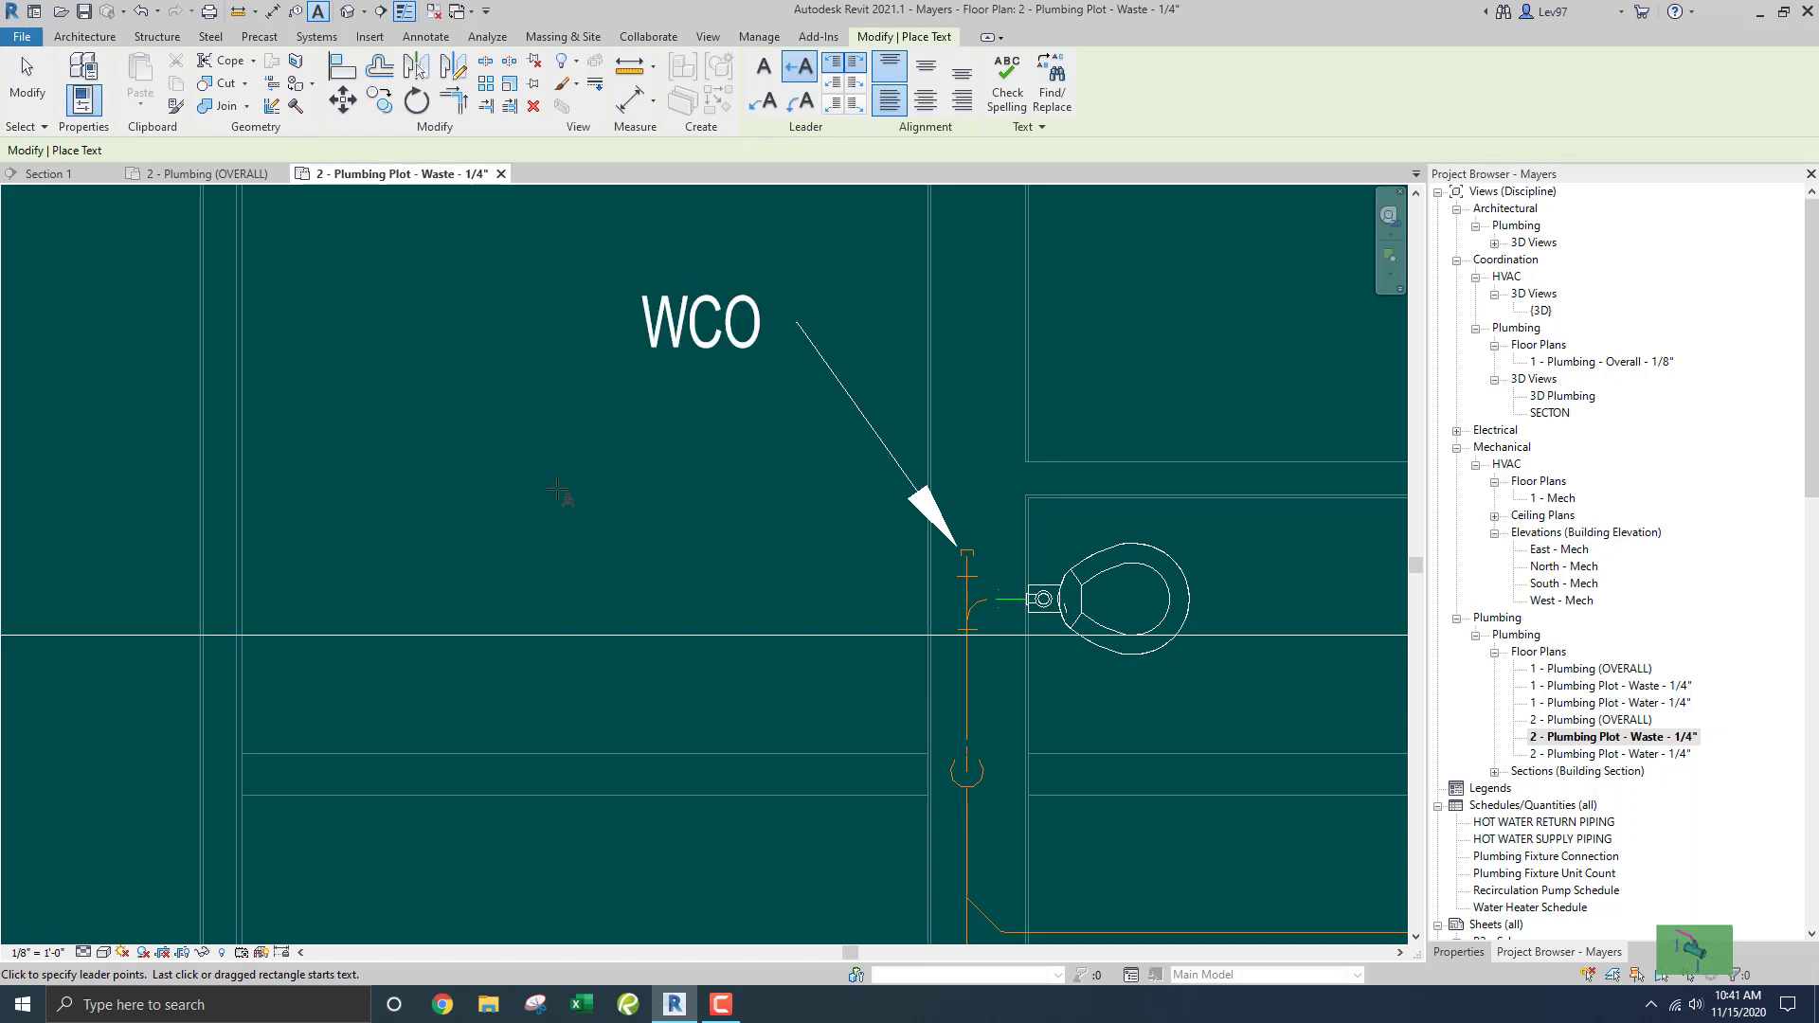
pyautogui.press('Escape')
# Pull the WCO leader's elbow level with the text to form a horizontal landing, and delete the note with its leader.
pyautogui.click(868, 419)
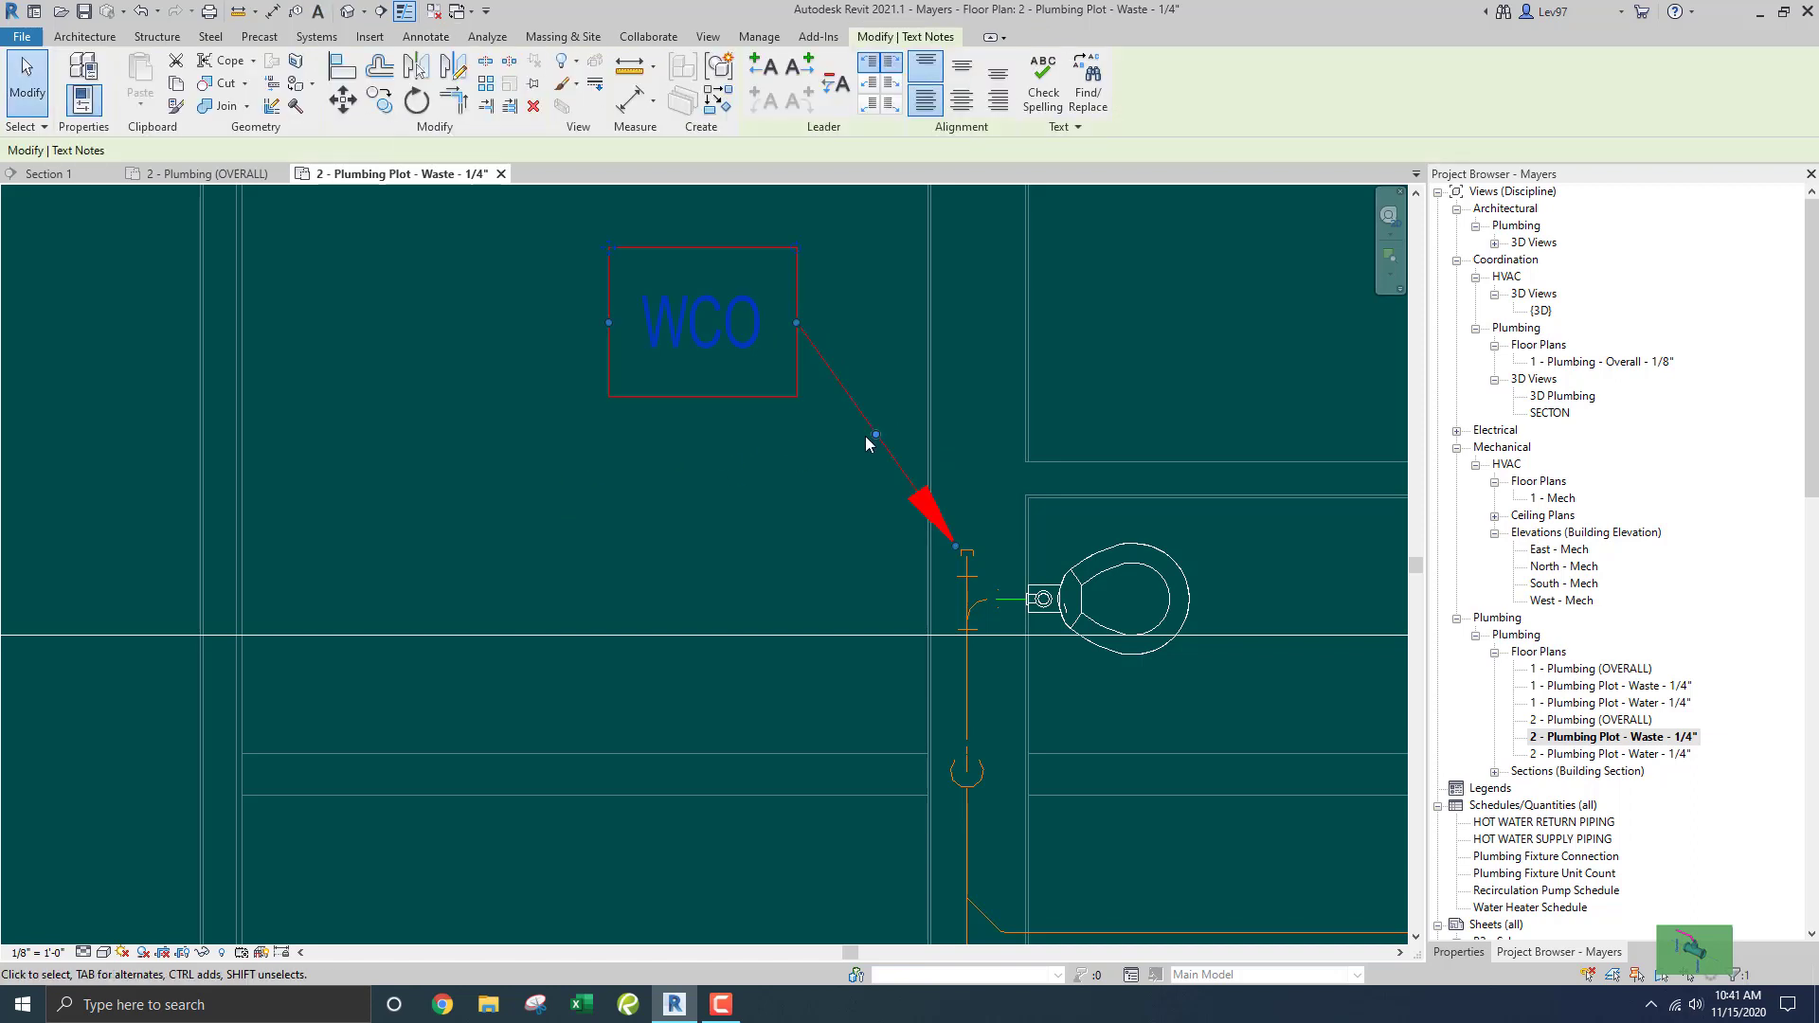
pyautogui.moveTo(880, 429); pyautogui.dragTo(877, 323)
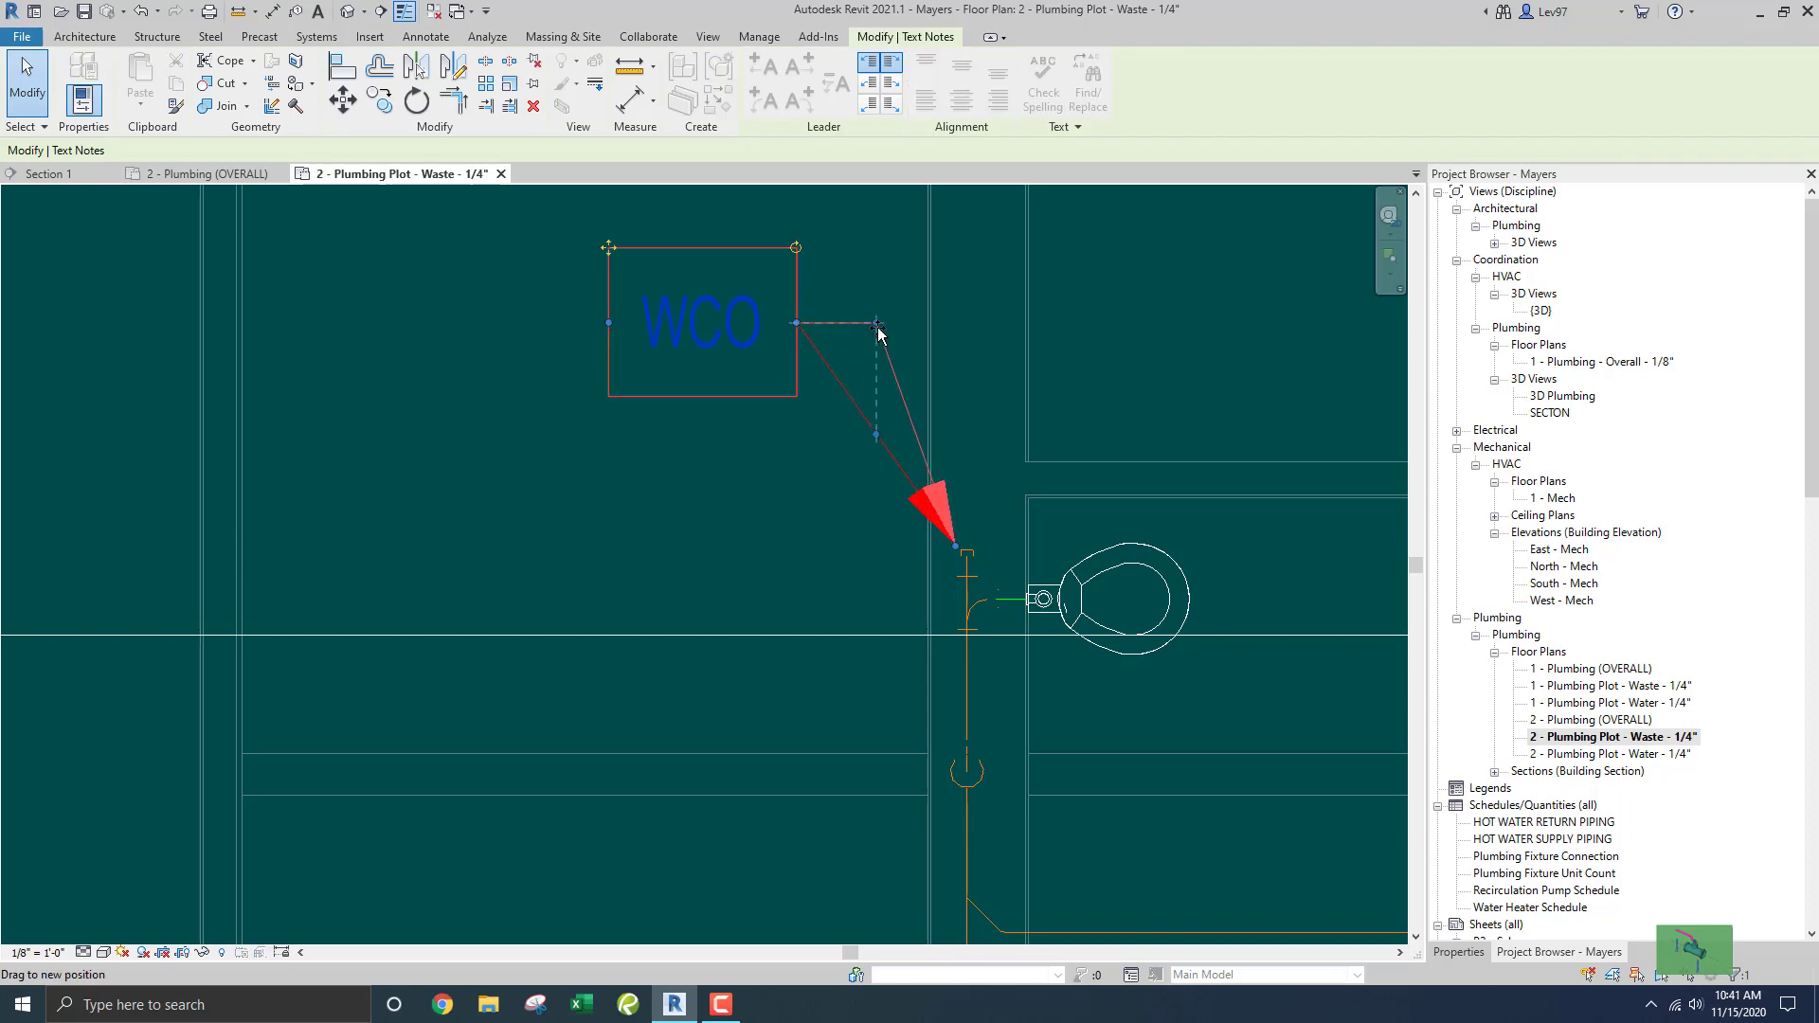
pyautogui.click(715, 491)
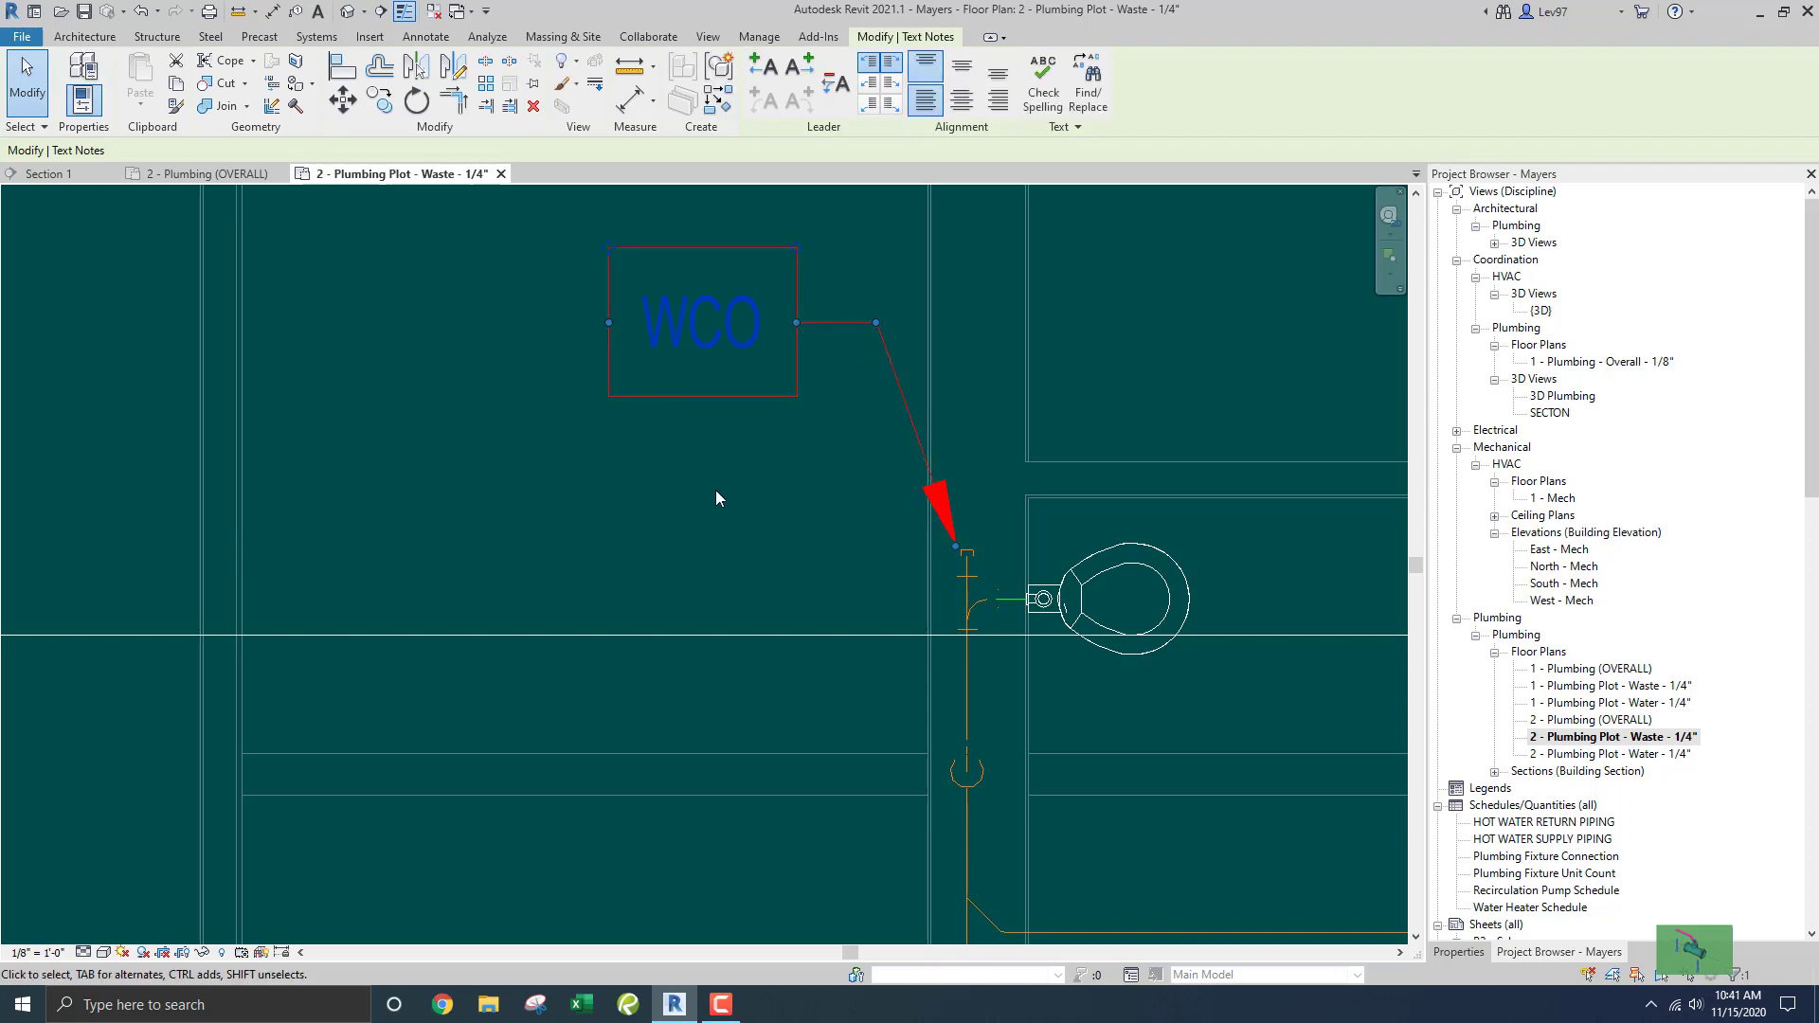
pyautogui.click(670, 344)
pyautogui.press('Delete')
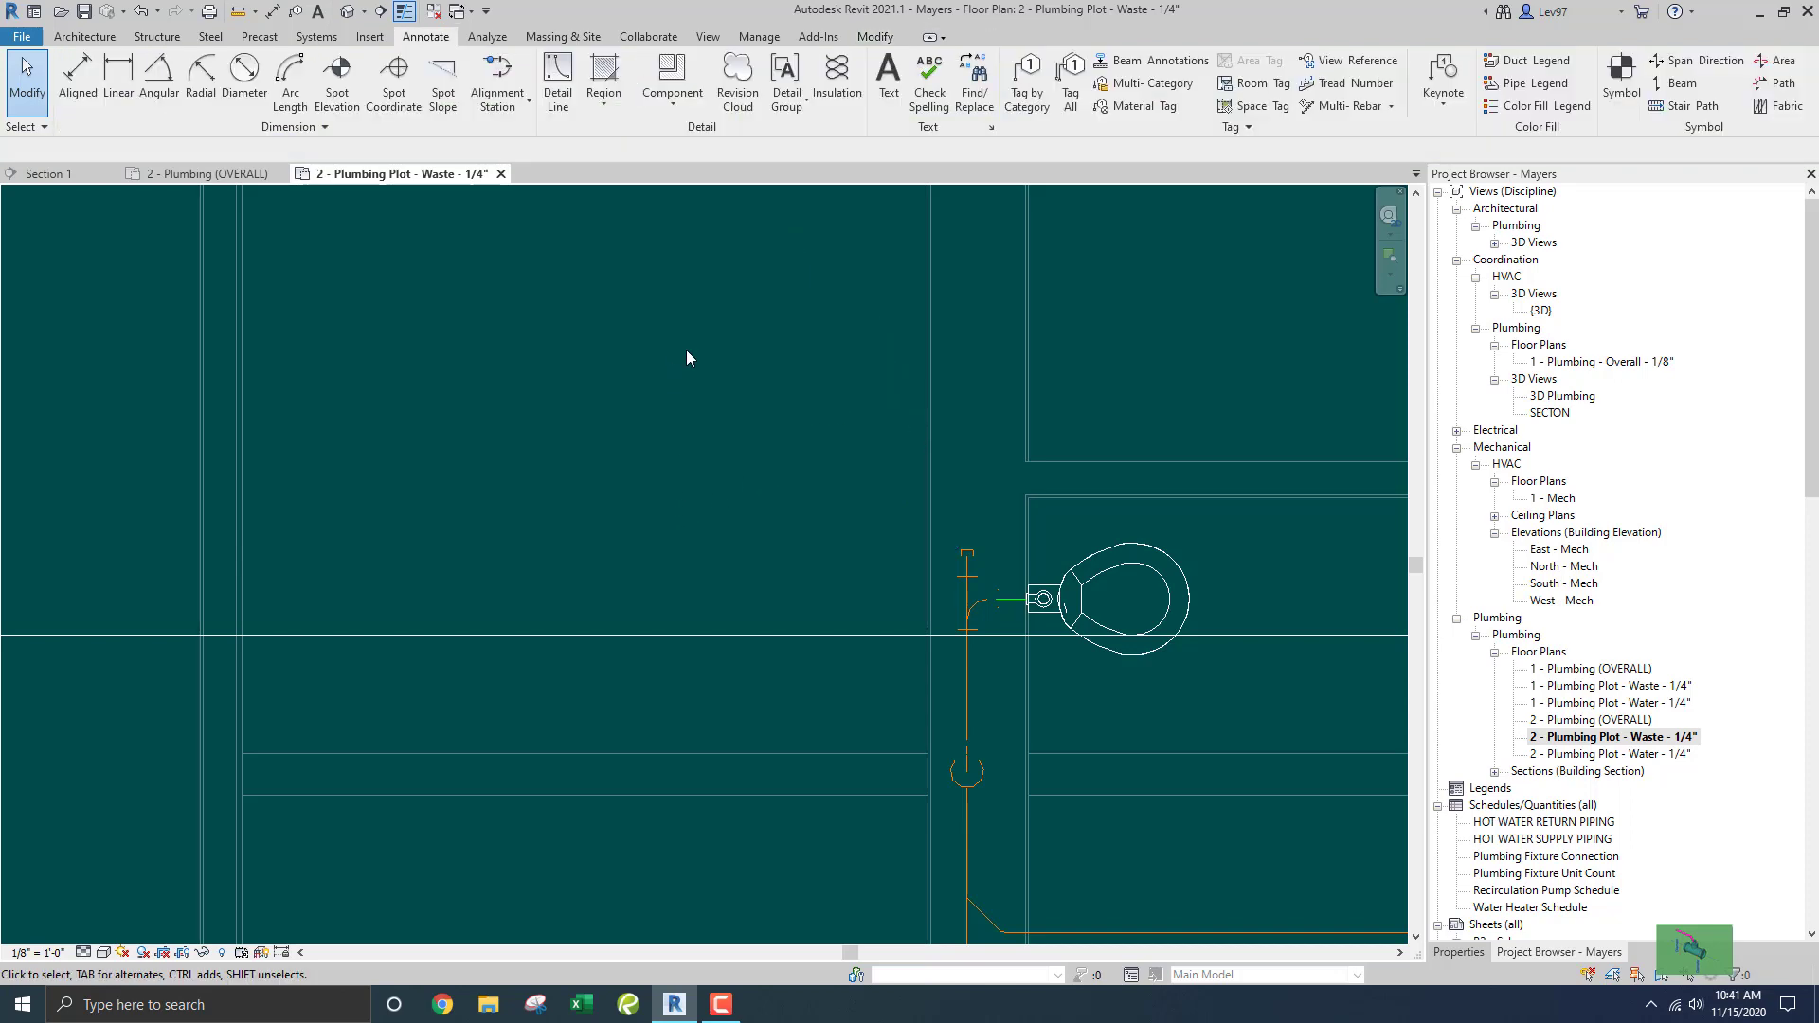
# Place a leader note reading "4"SS DN" beyond the bathroom wall, its arrow pointing to the waste pipe drop below the water closet.
pyautogui.click(889, 80)
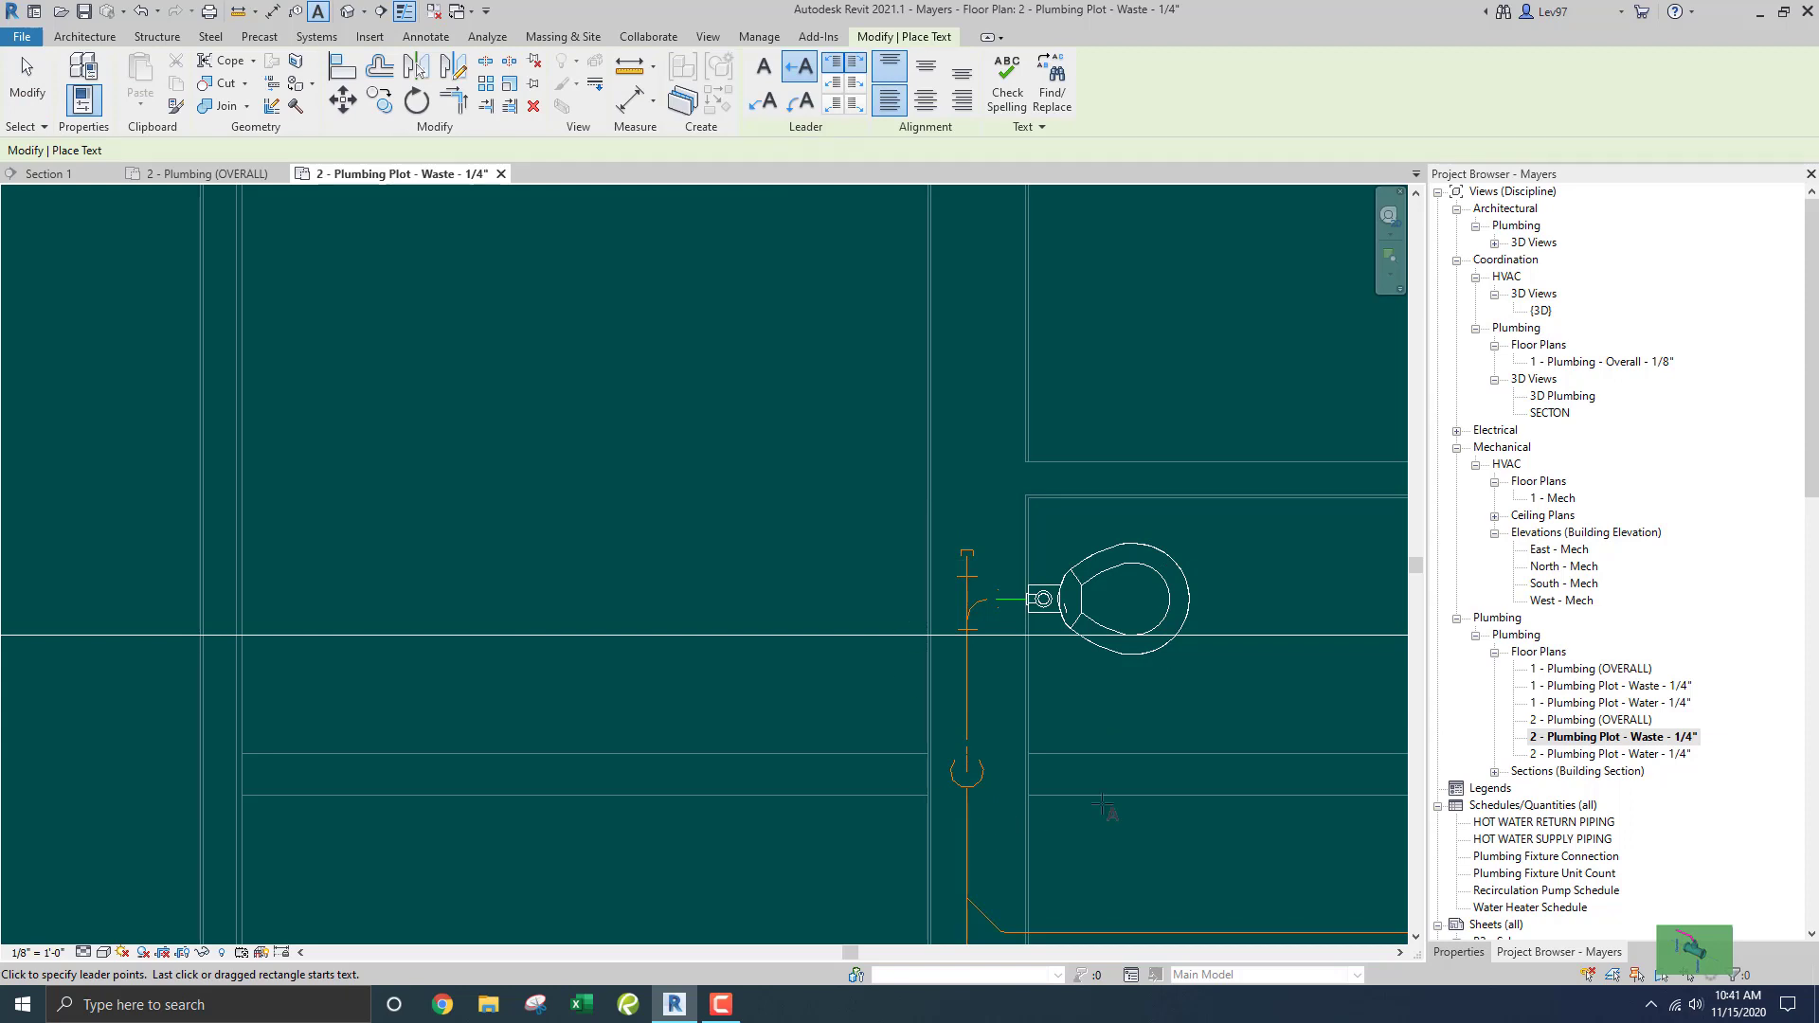
pyautogui.click(947, 763)
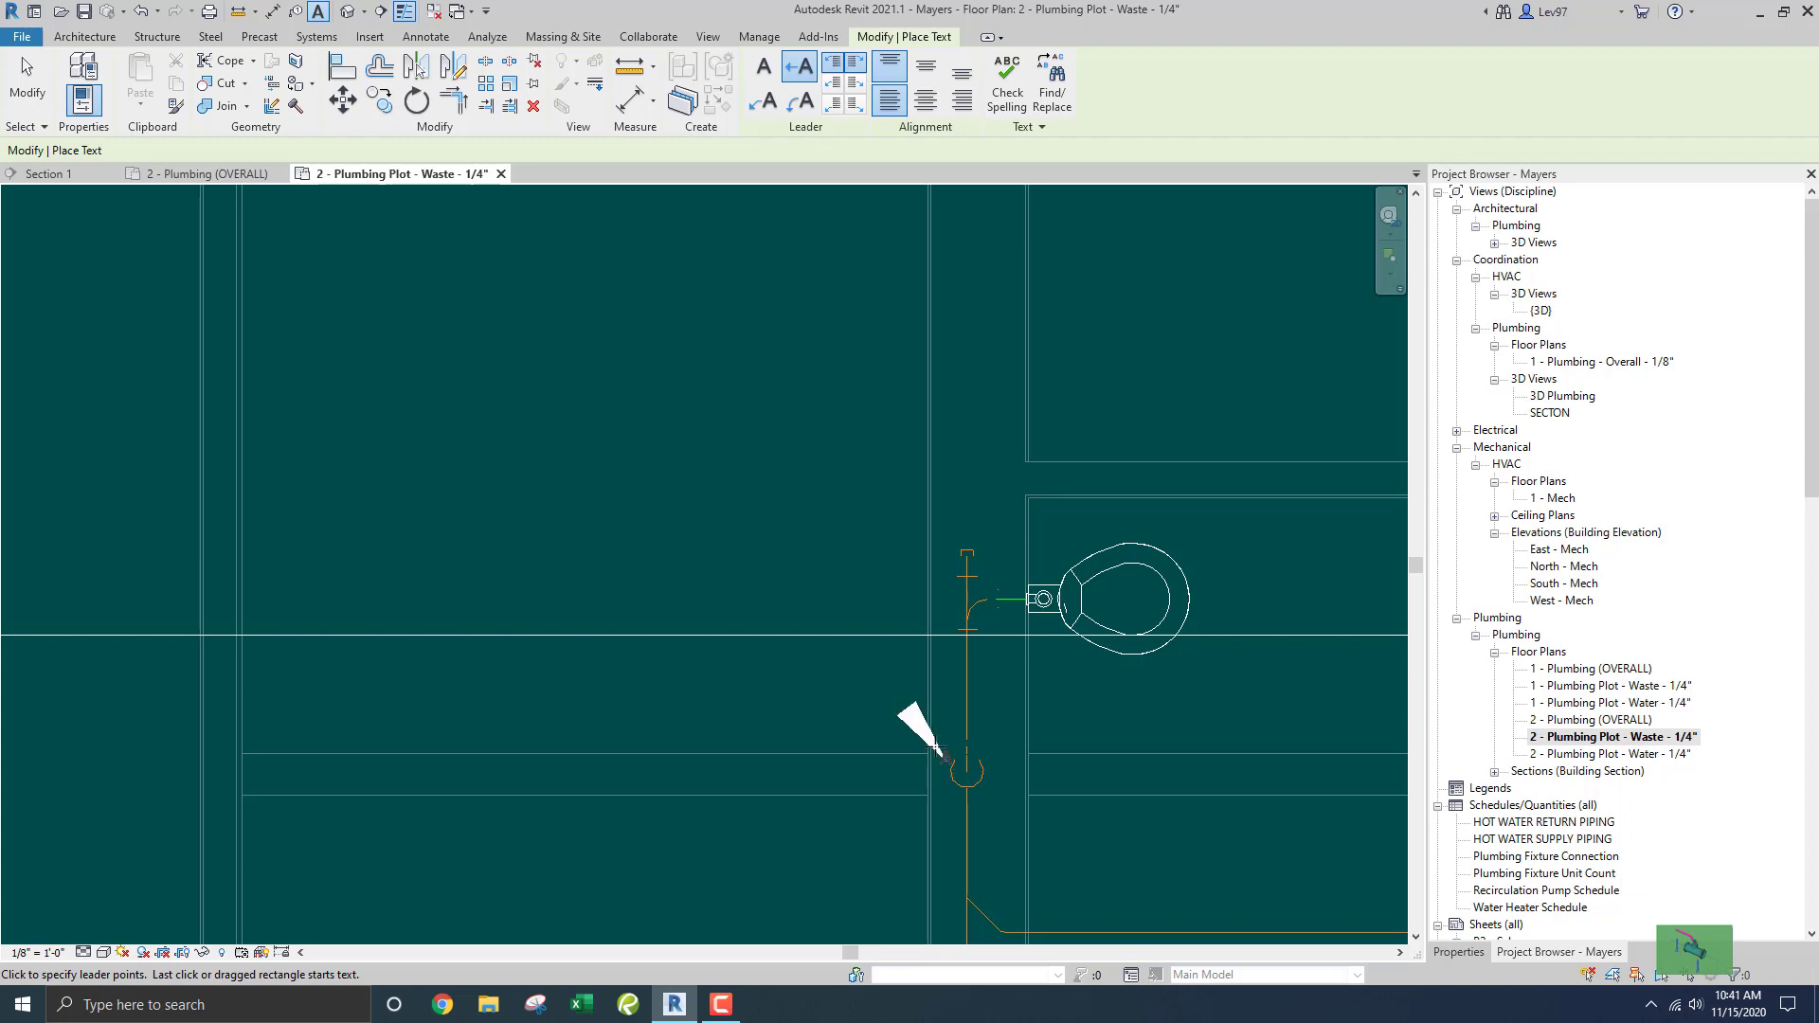
pyautogui.click(691, 478)
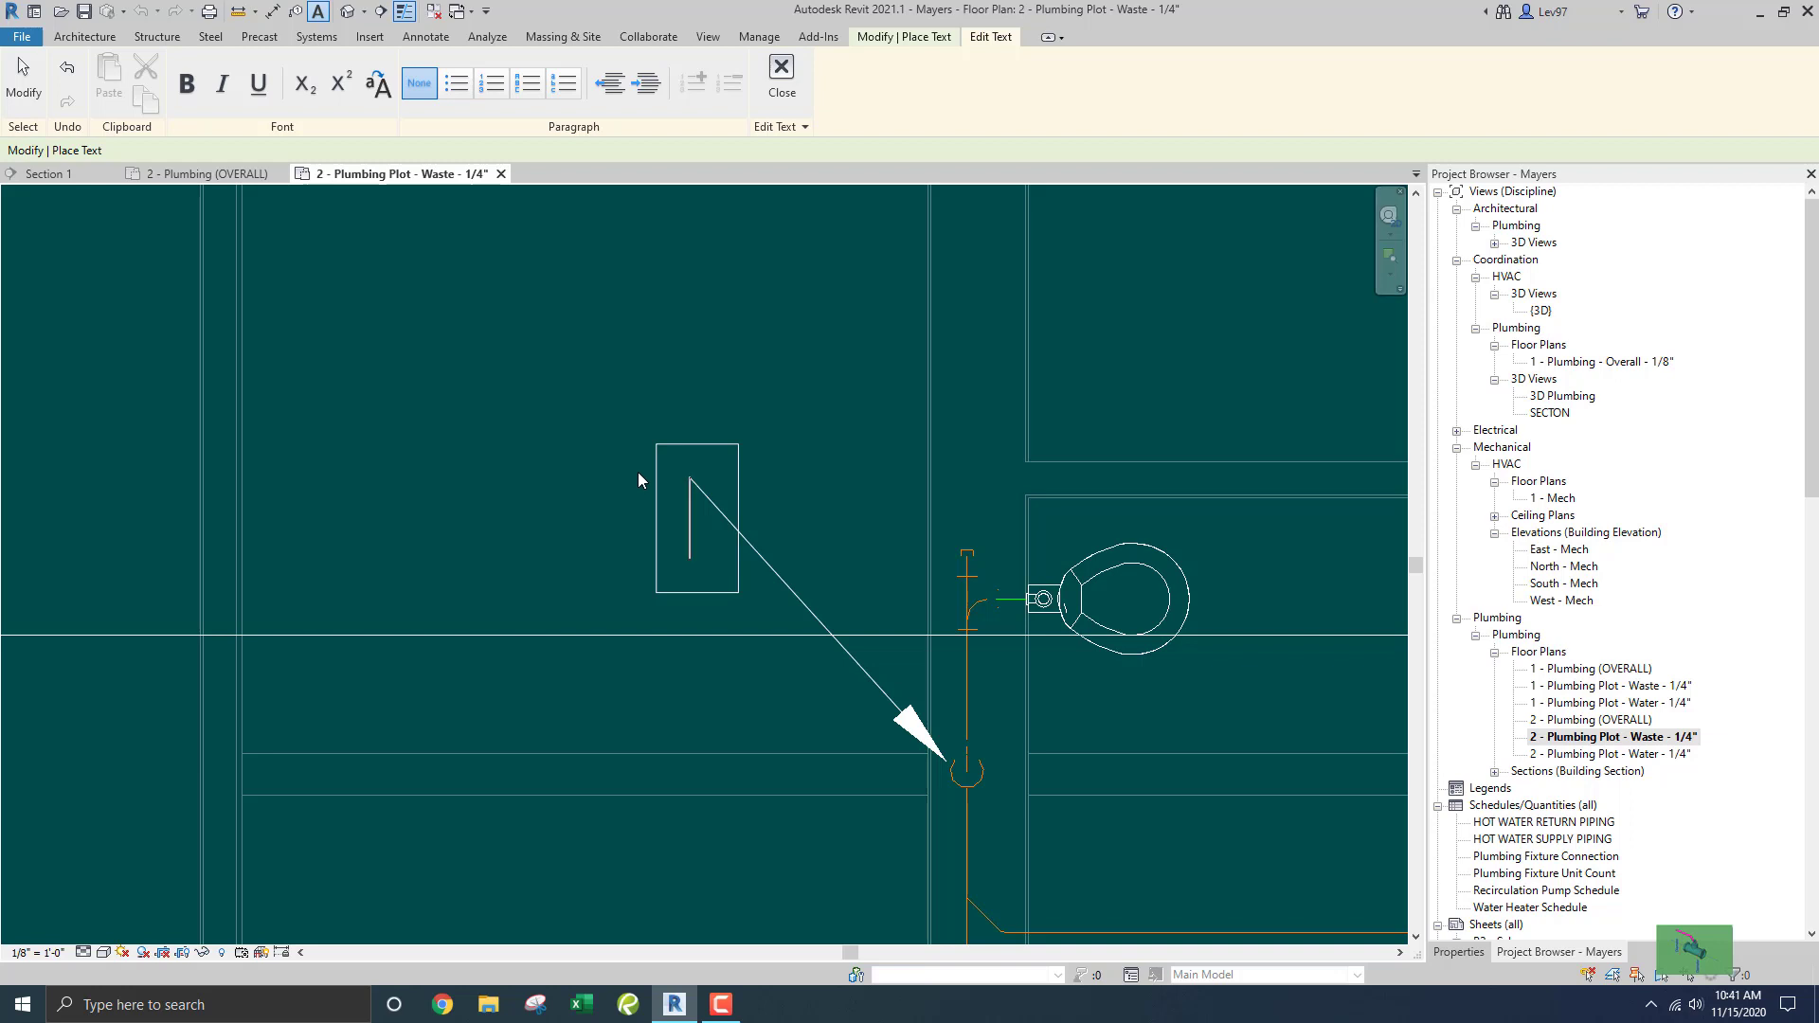
pyautogui.write('4"')
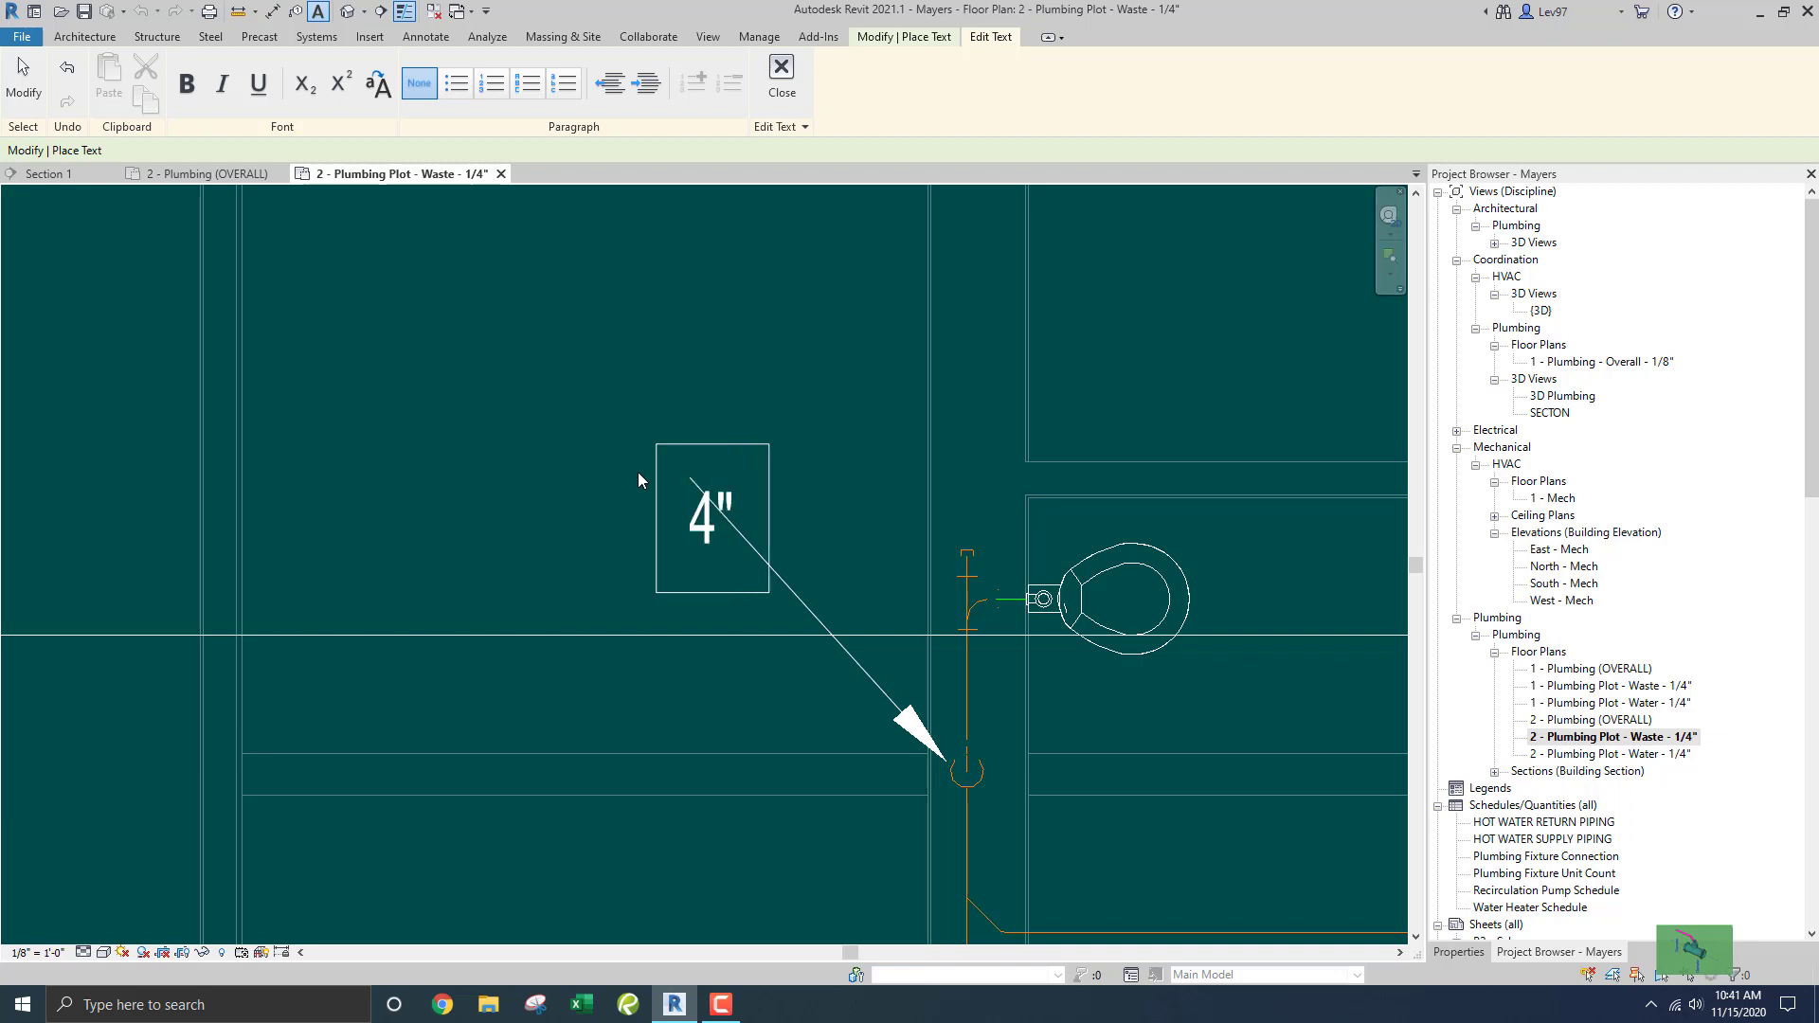
pyautogui.write('SS DN')
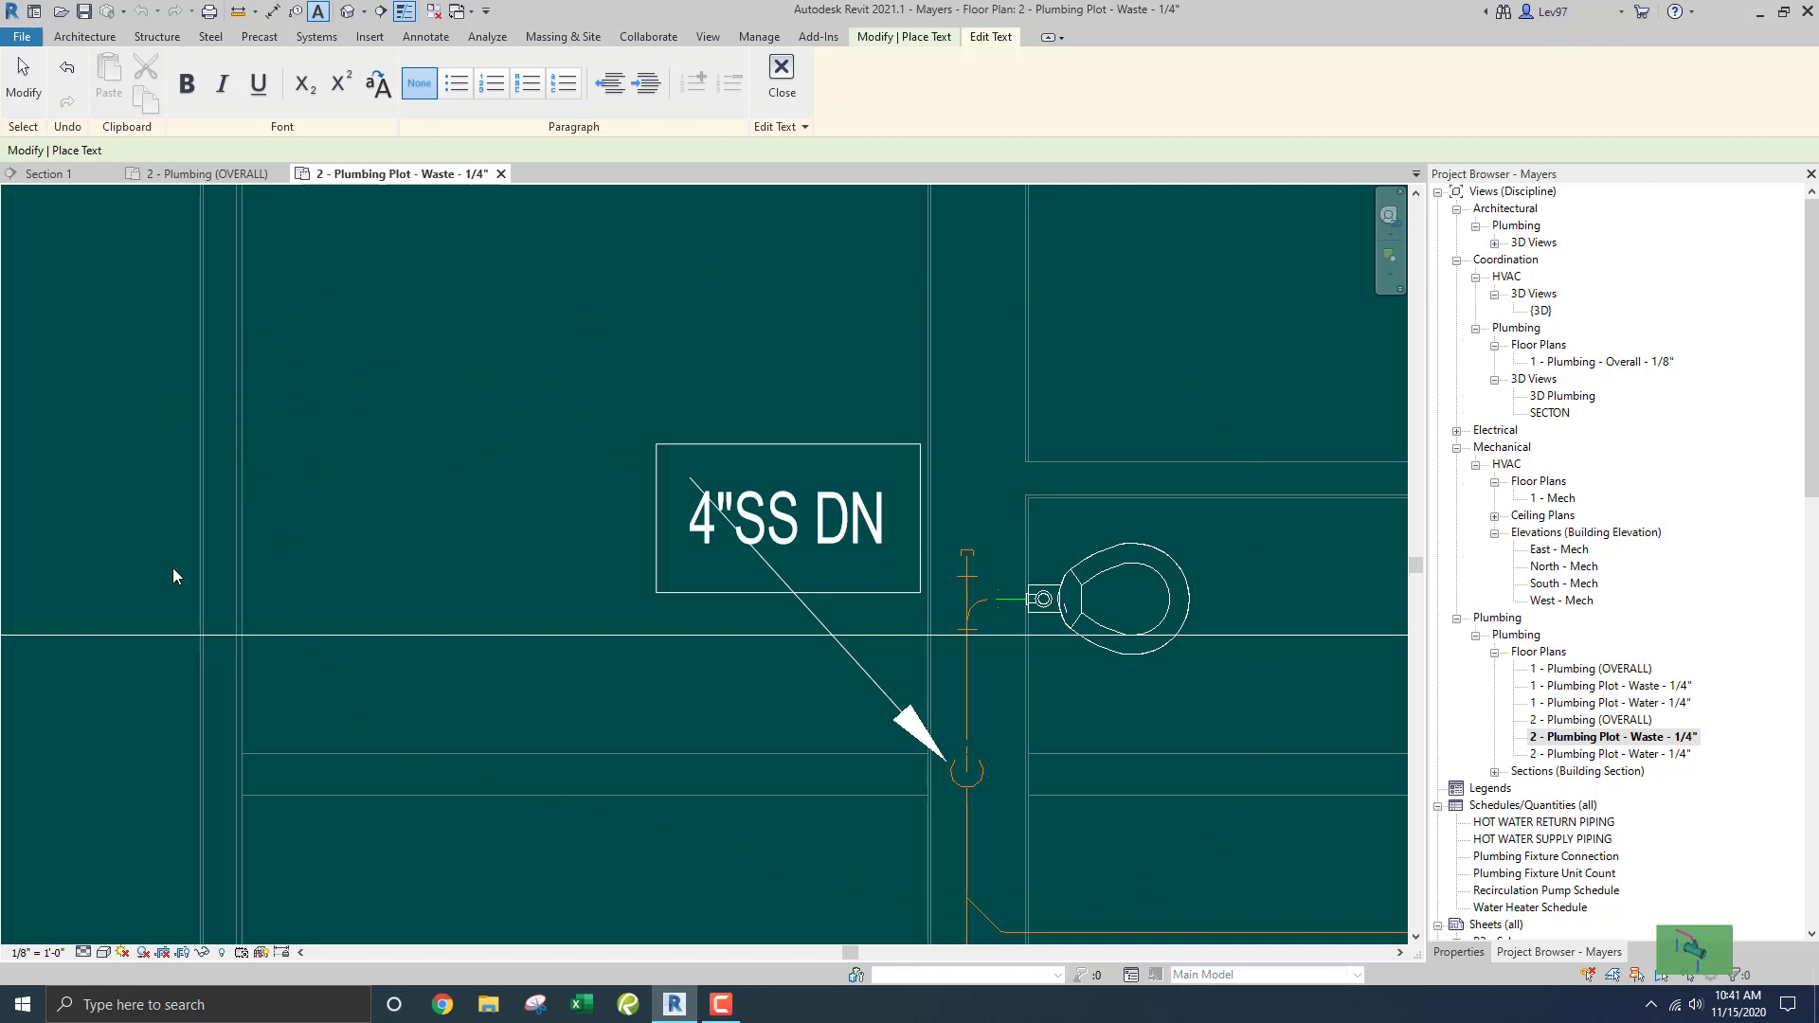
pyautogui.click(294, 332)
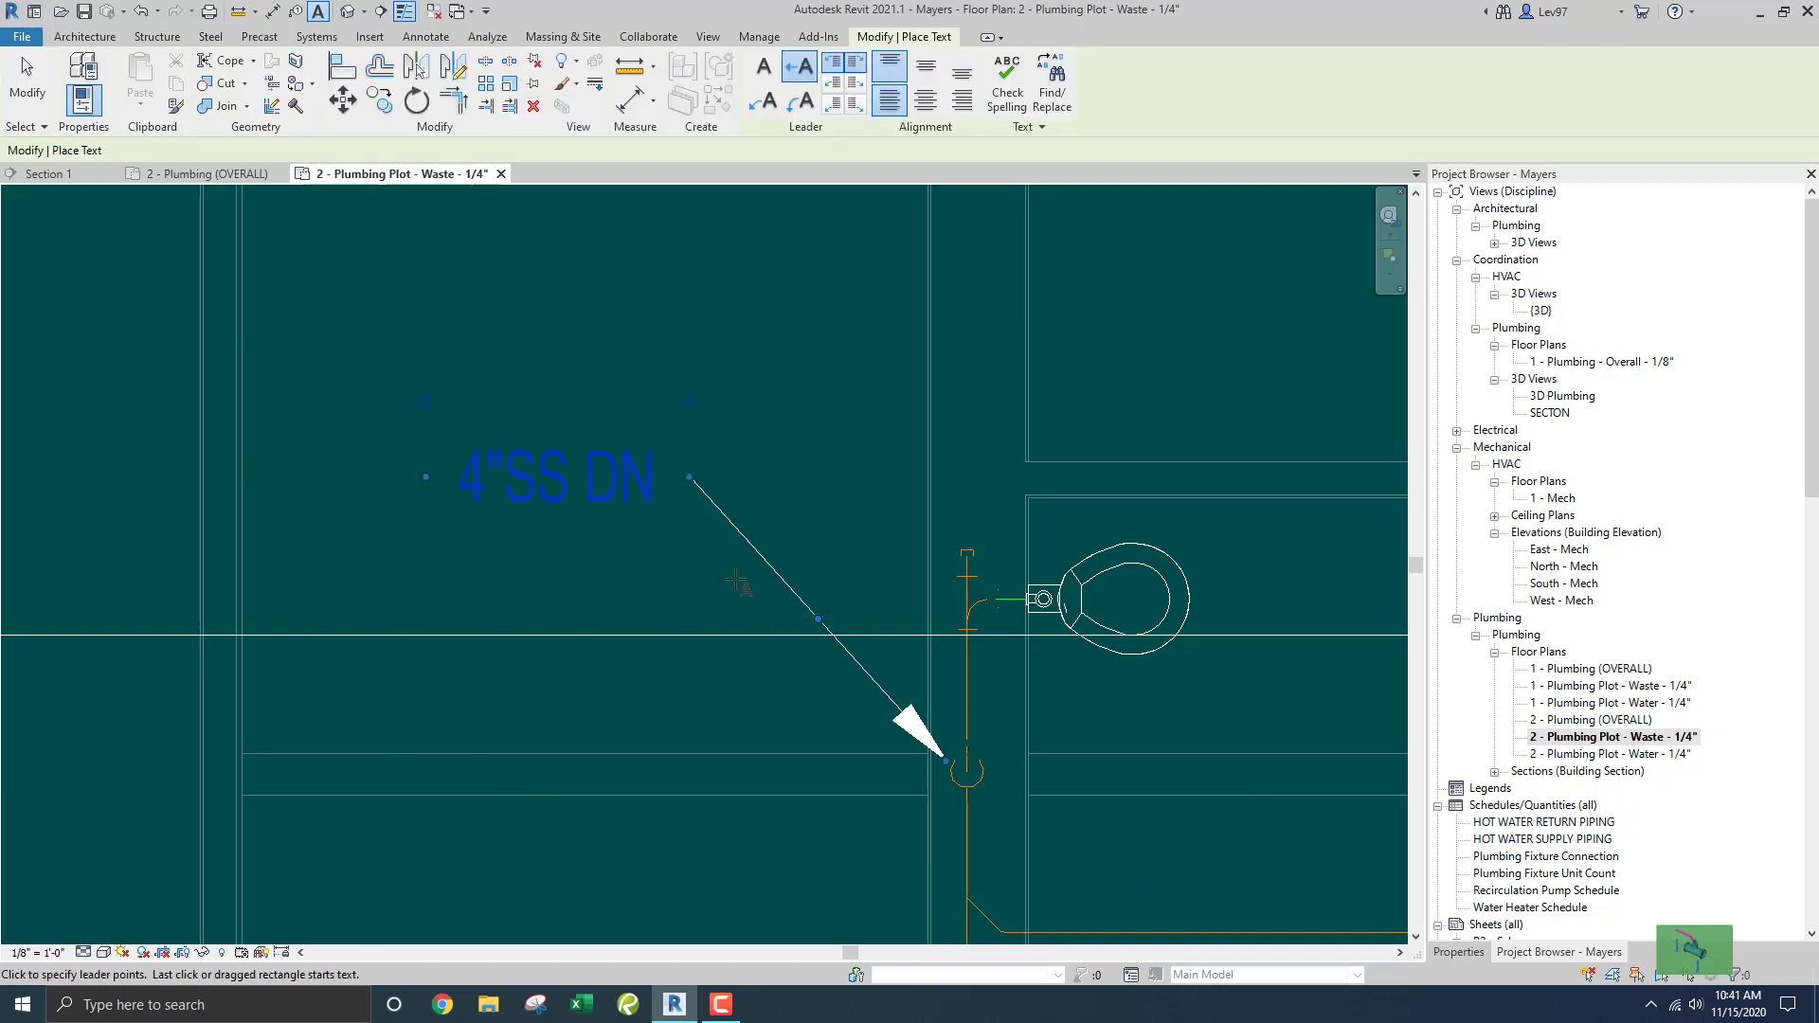
pyautogui.press('Escape')
pyautogui.press('Escape')
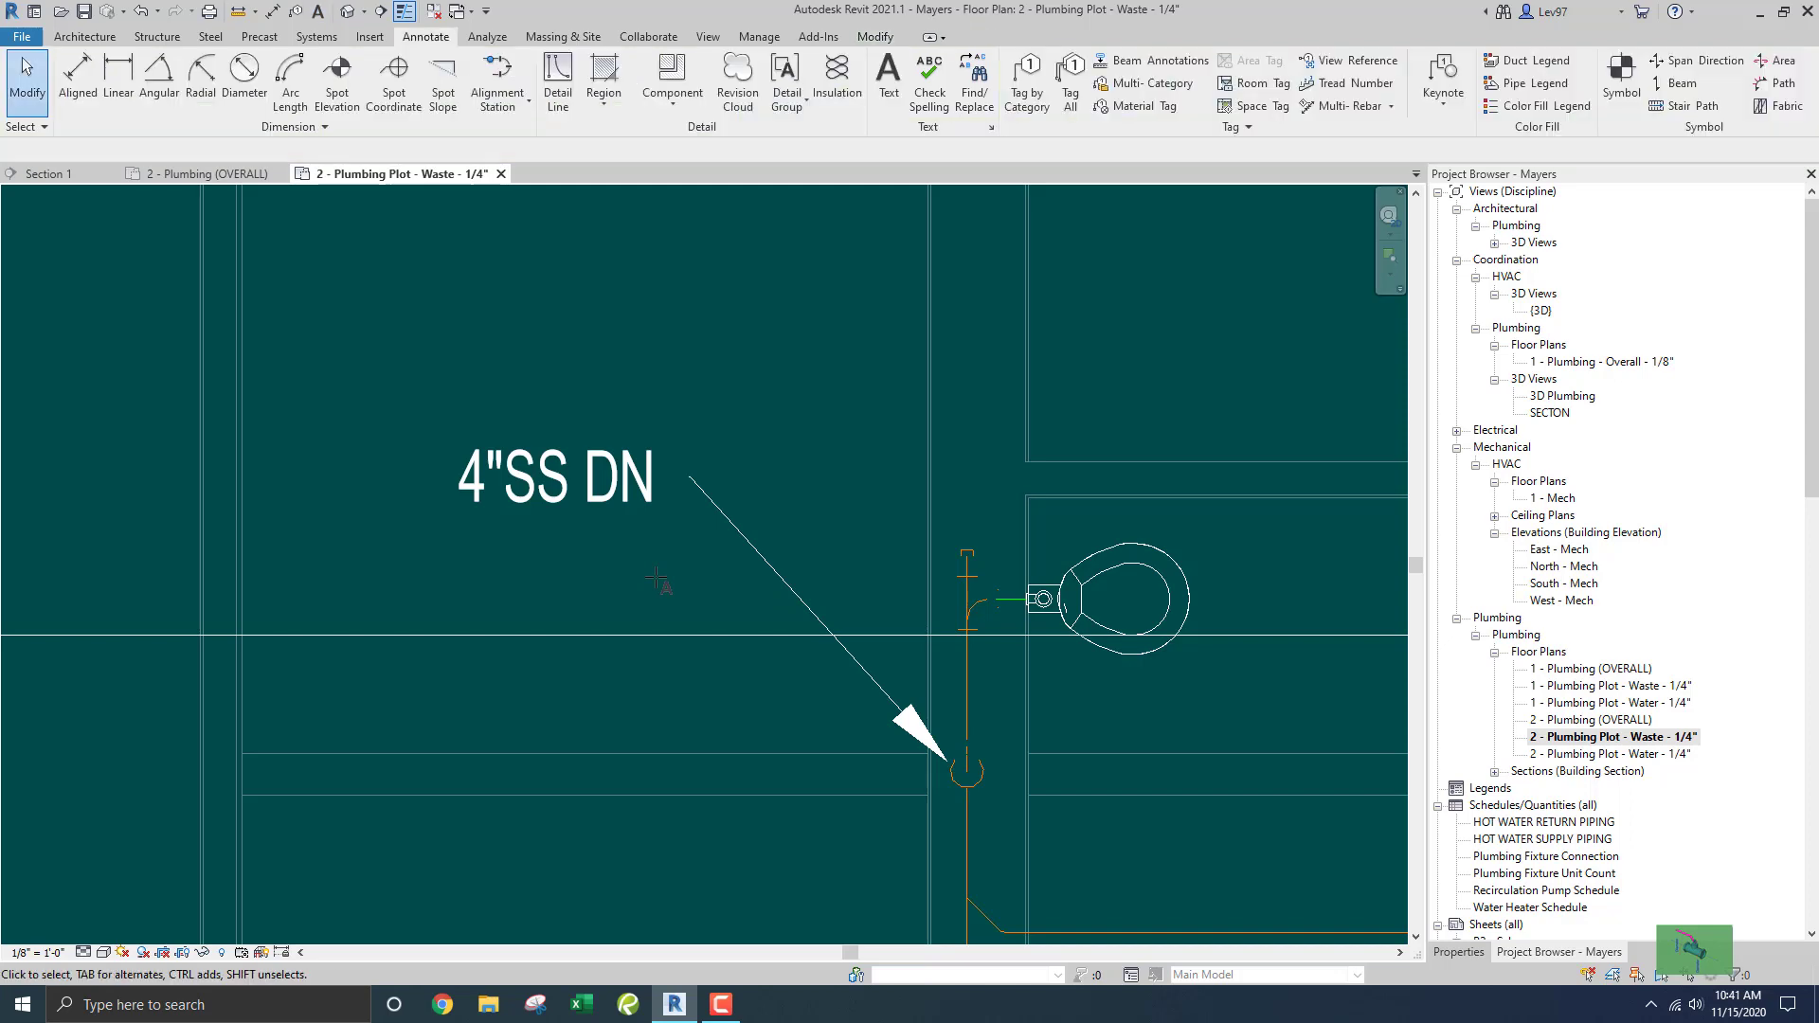
# Move the elbow of the 4"SS DN leader level with its text so the leader starts with a horizontal landing.
pyautogui.click(743, 541)
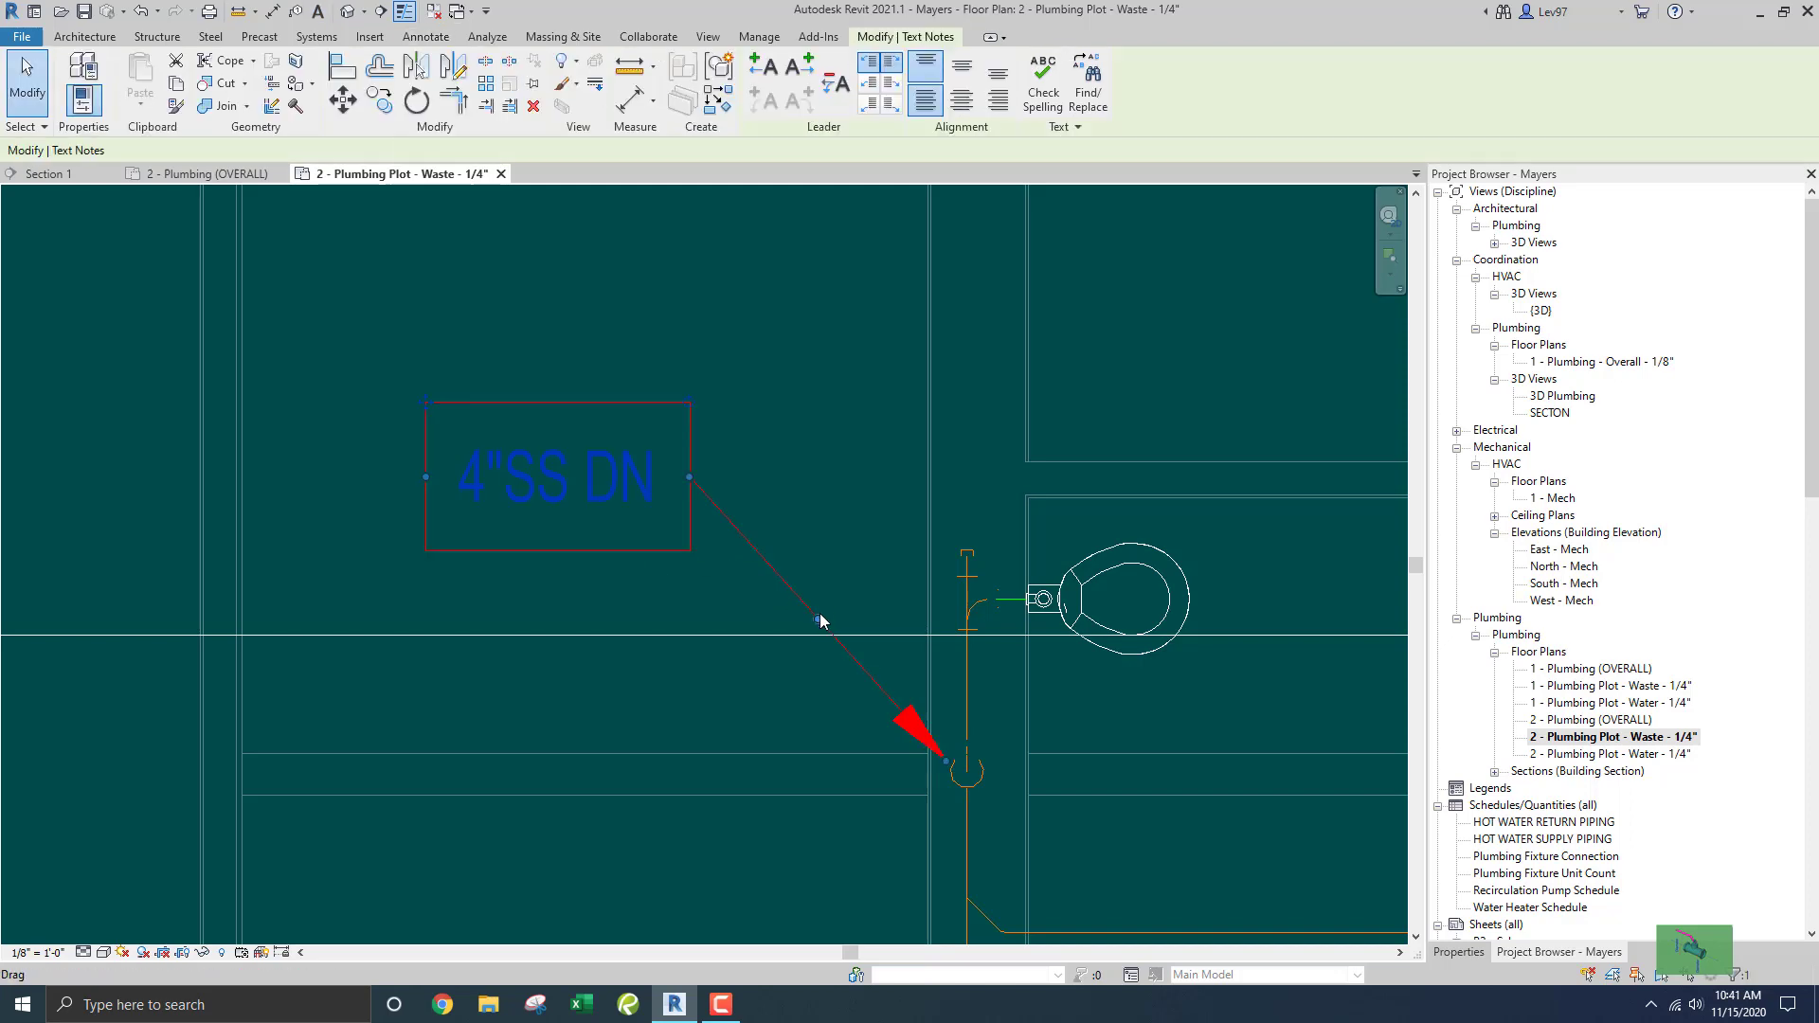
pyautogui.moveTo(818, 620); pyautogui.dragTo(787, 476)
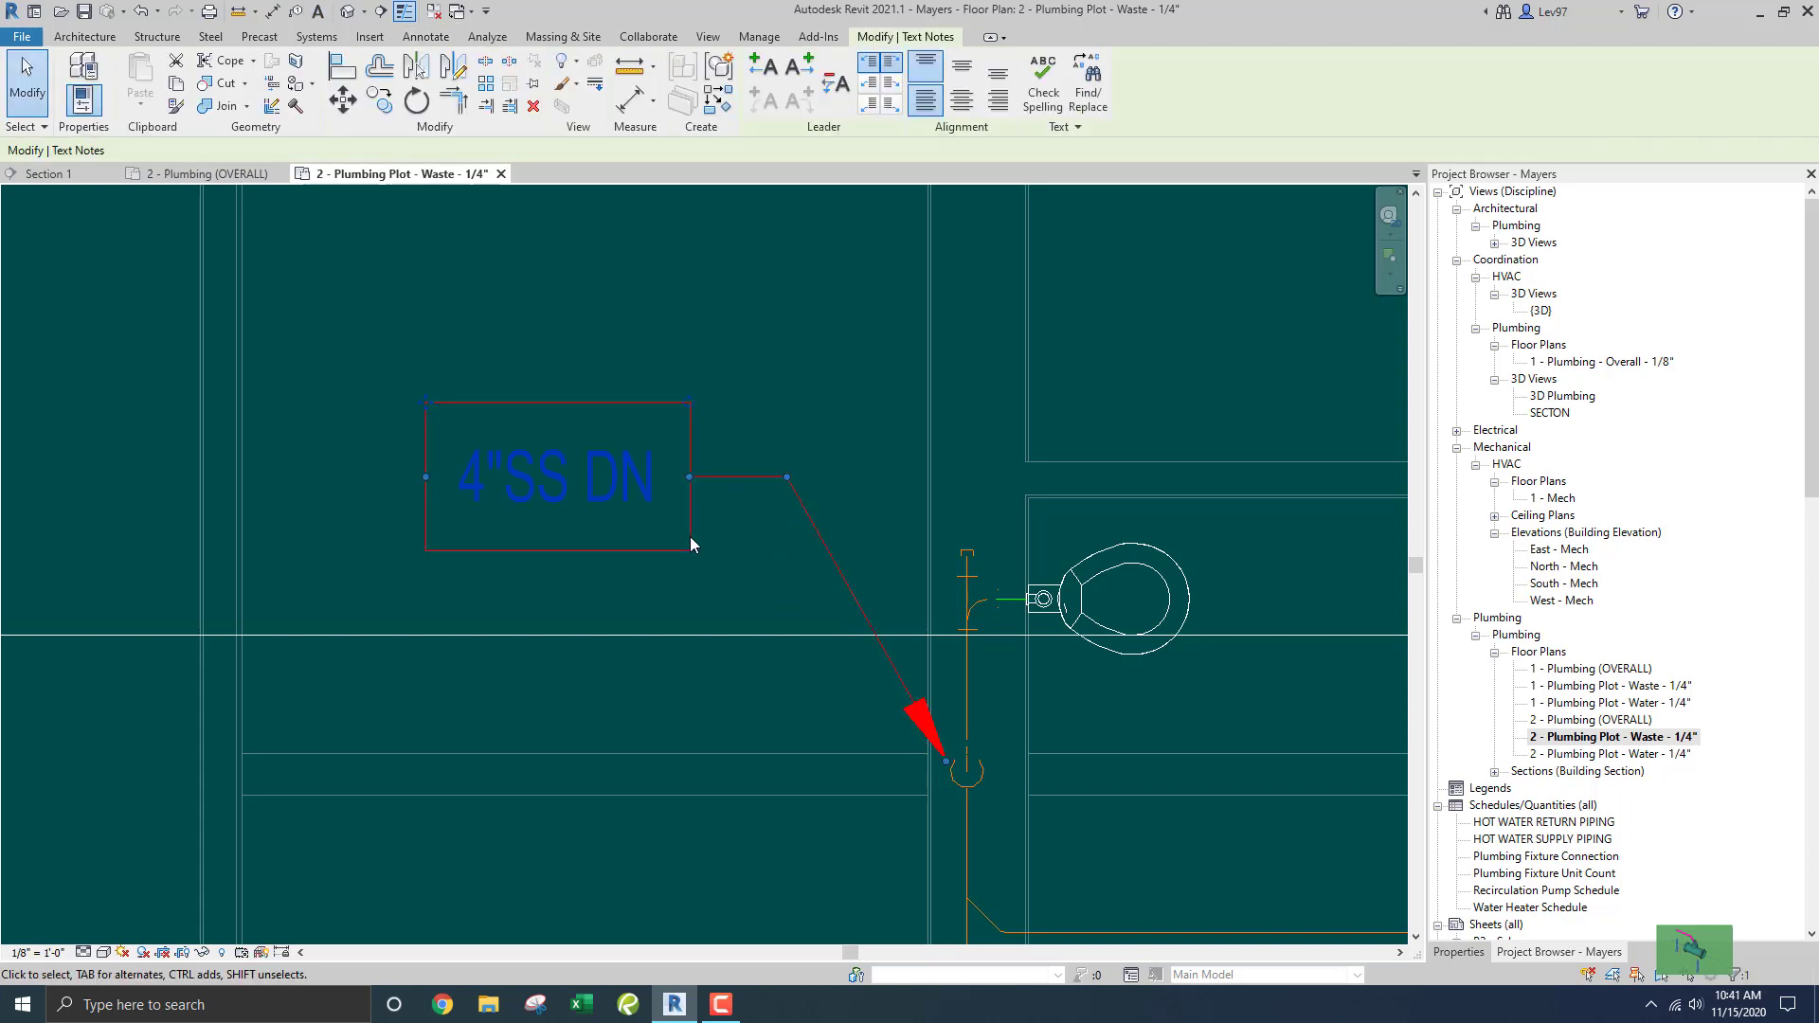
pyautogui.click(593, 581)
# Place a leader note reading "WCO" above the 4"SS DN note, its arrow pointing to the capped end of the waste stub.
pyautogui.moveTo(650, 586); pyautogui.dragTo(606, 613, button='middle')
pyautogui.click(889, 80)
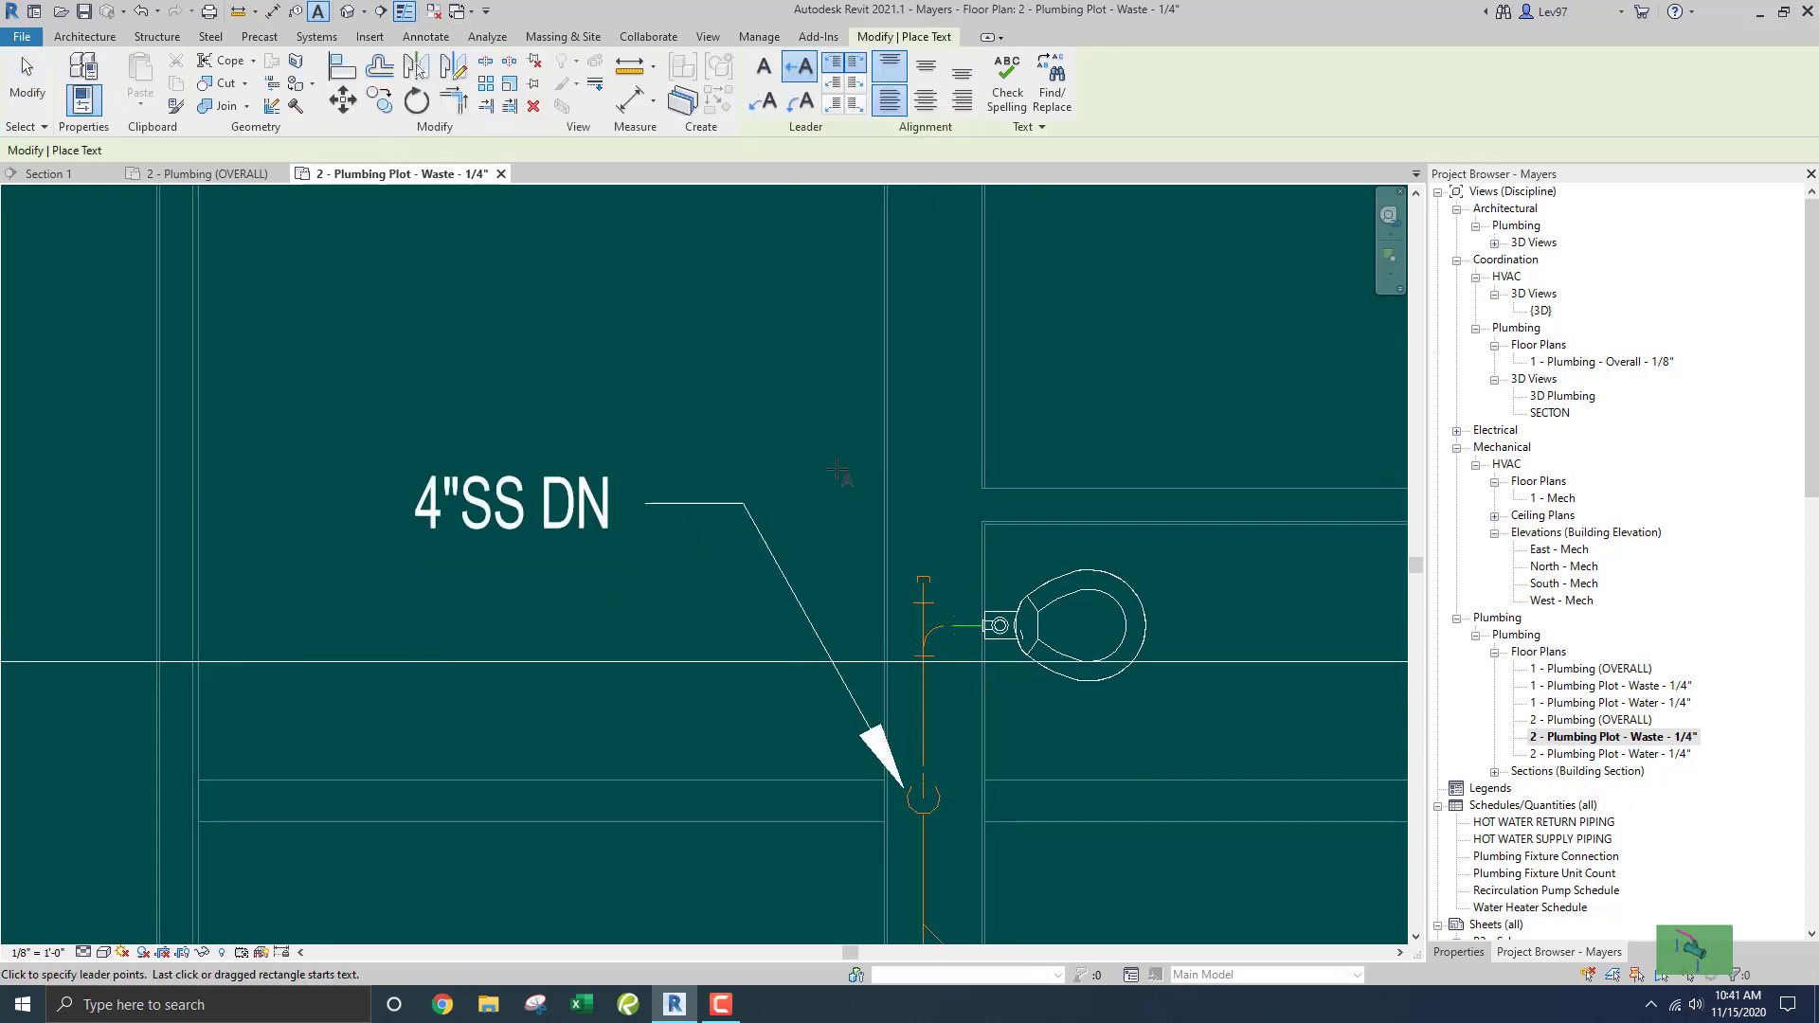
pyautogui.click(915, 571)
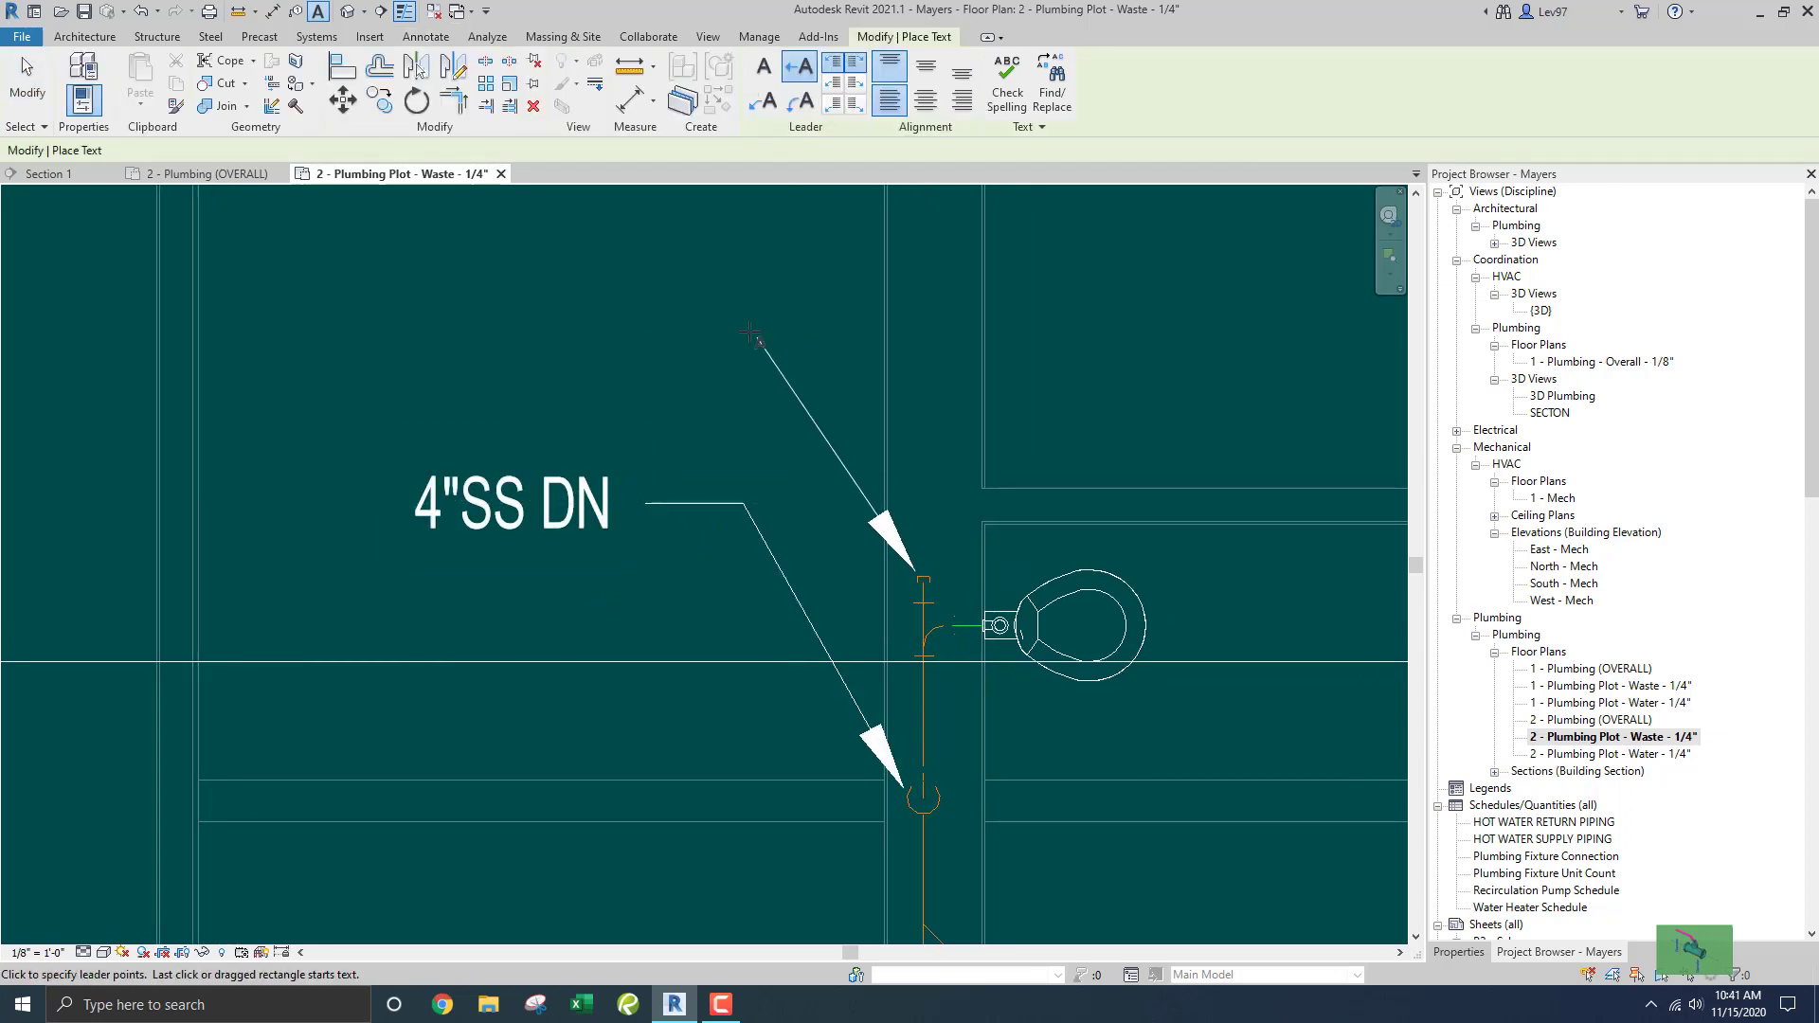
pyautogui.click(715, 284)
pyautogui.write('WCO')
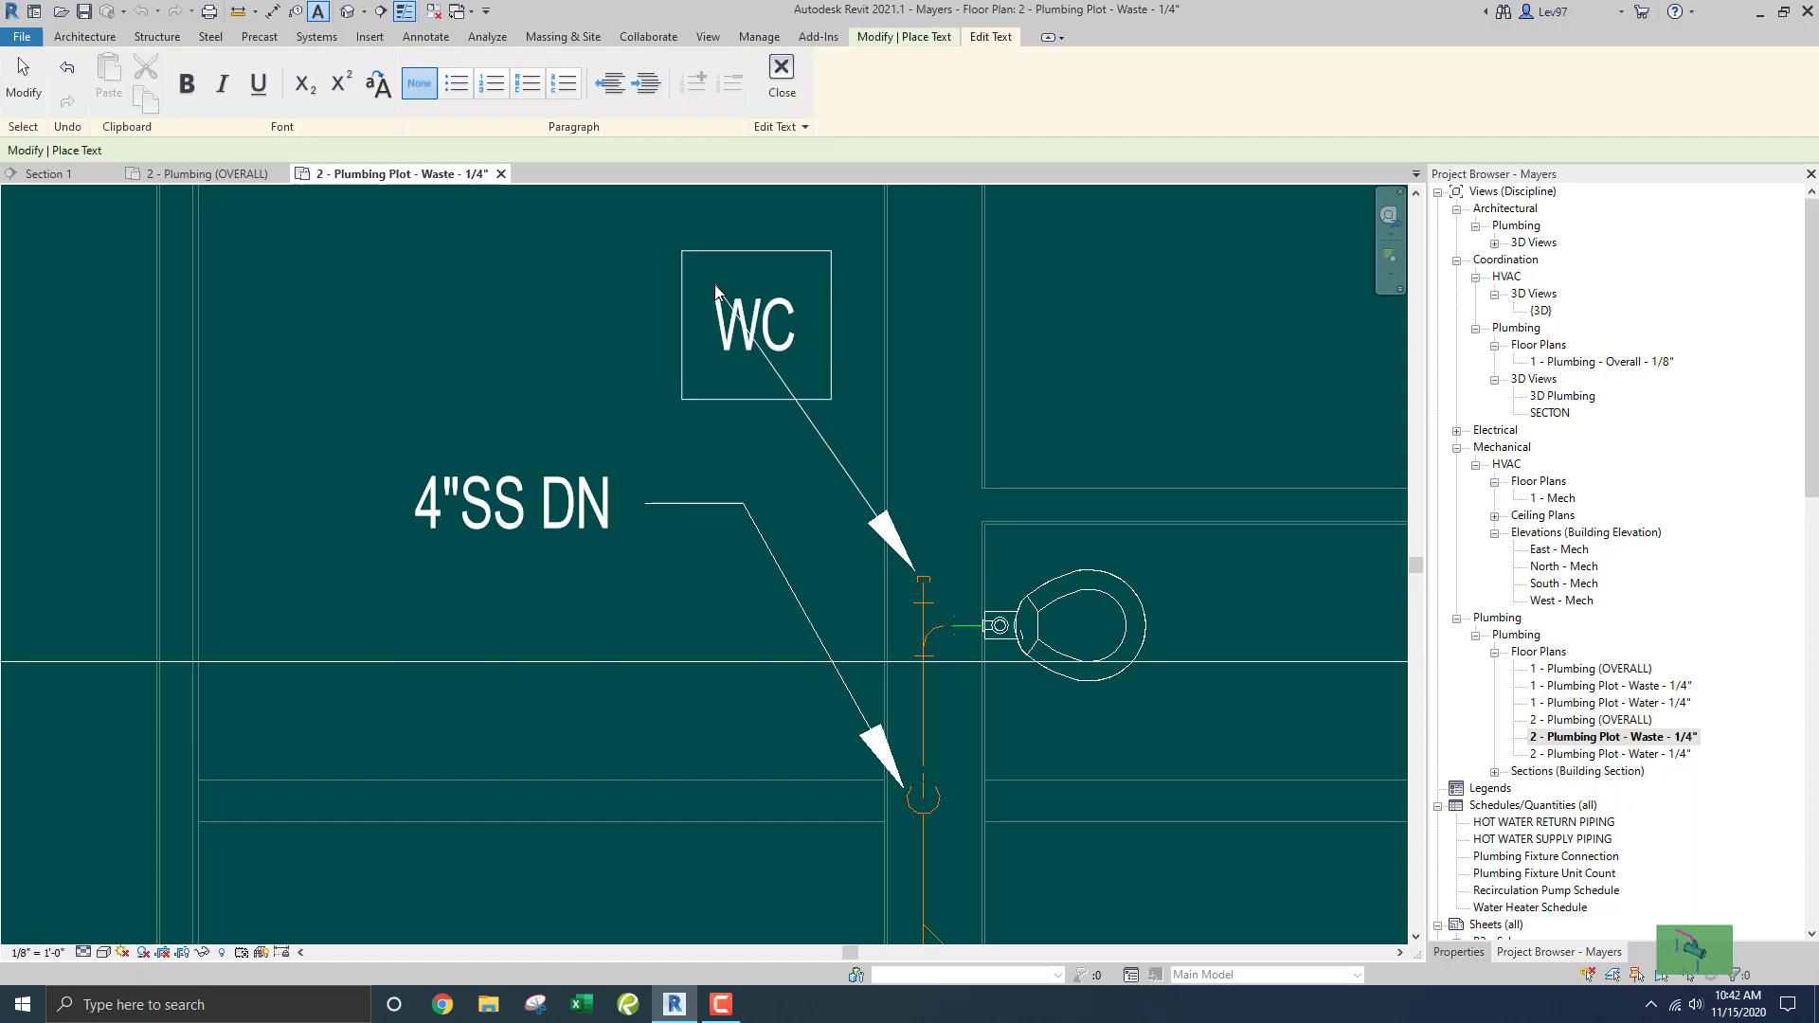
pyautogui.click(570, 349)
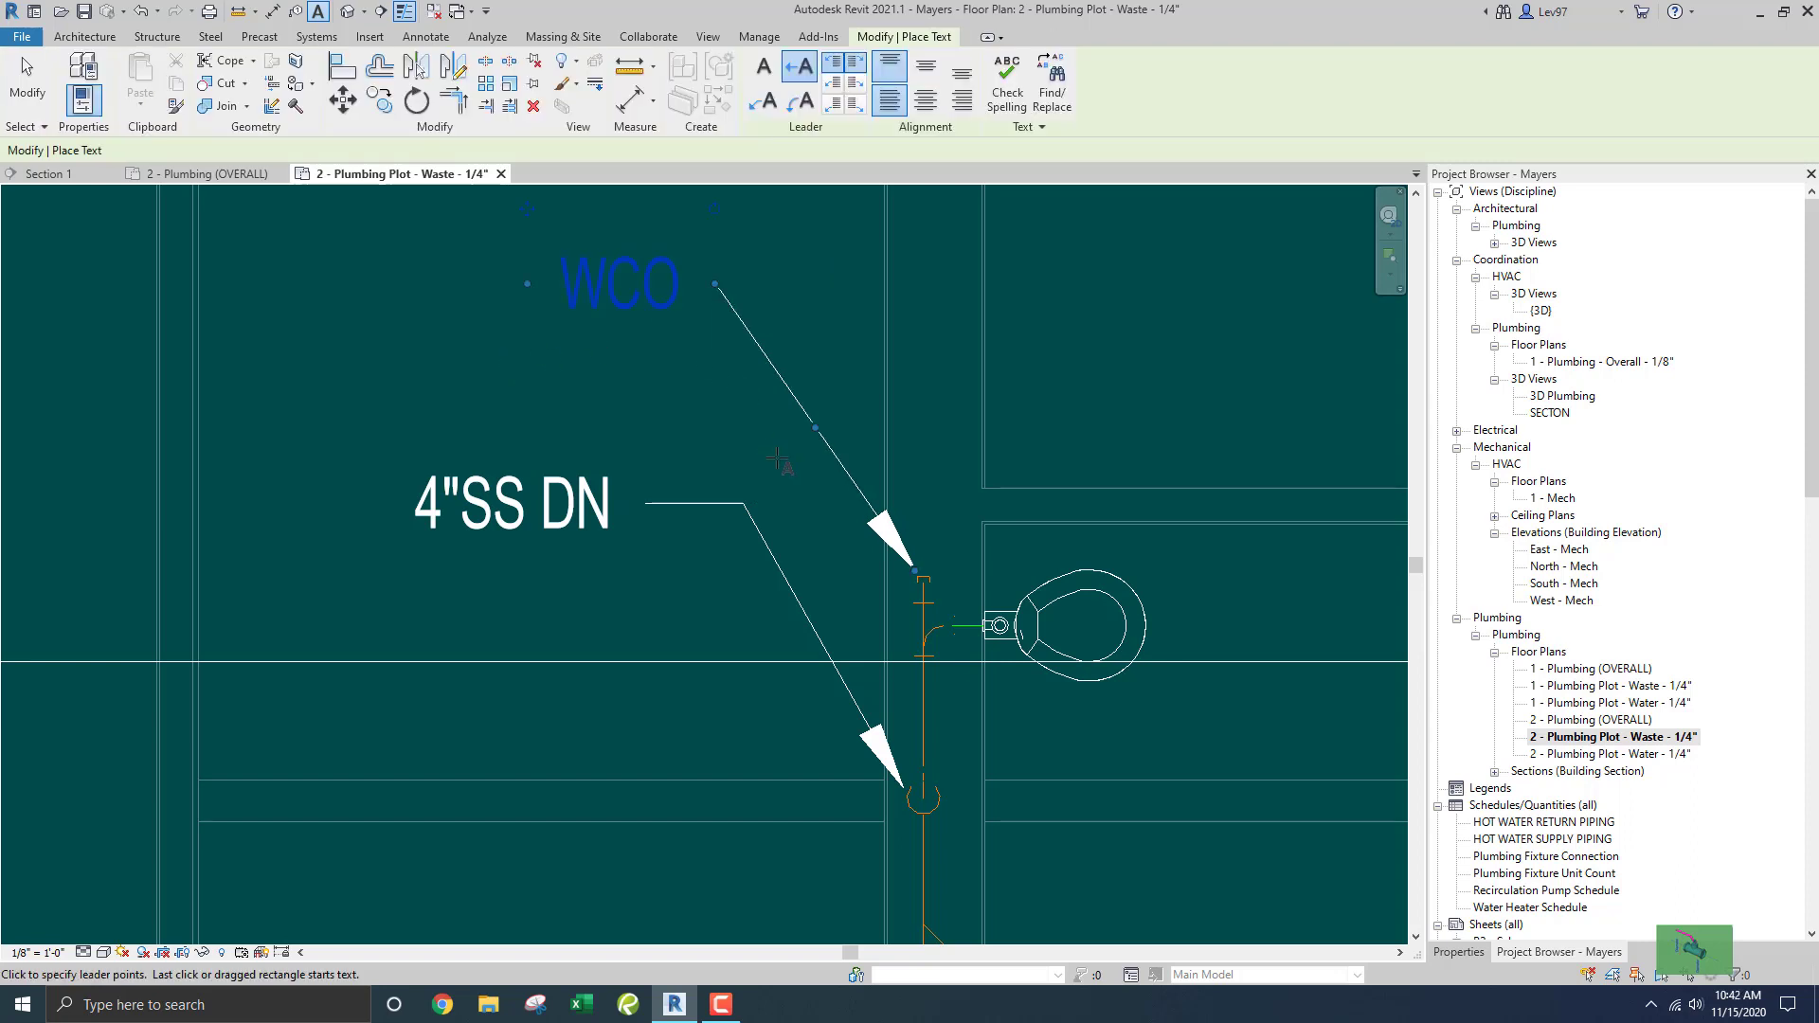
pyautogui.press('Escape')
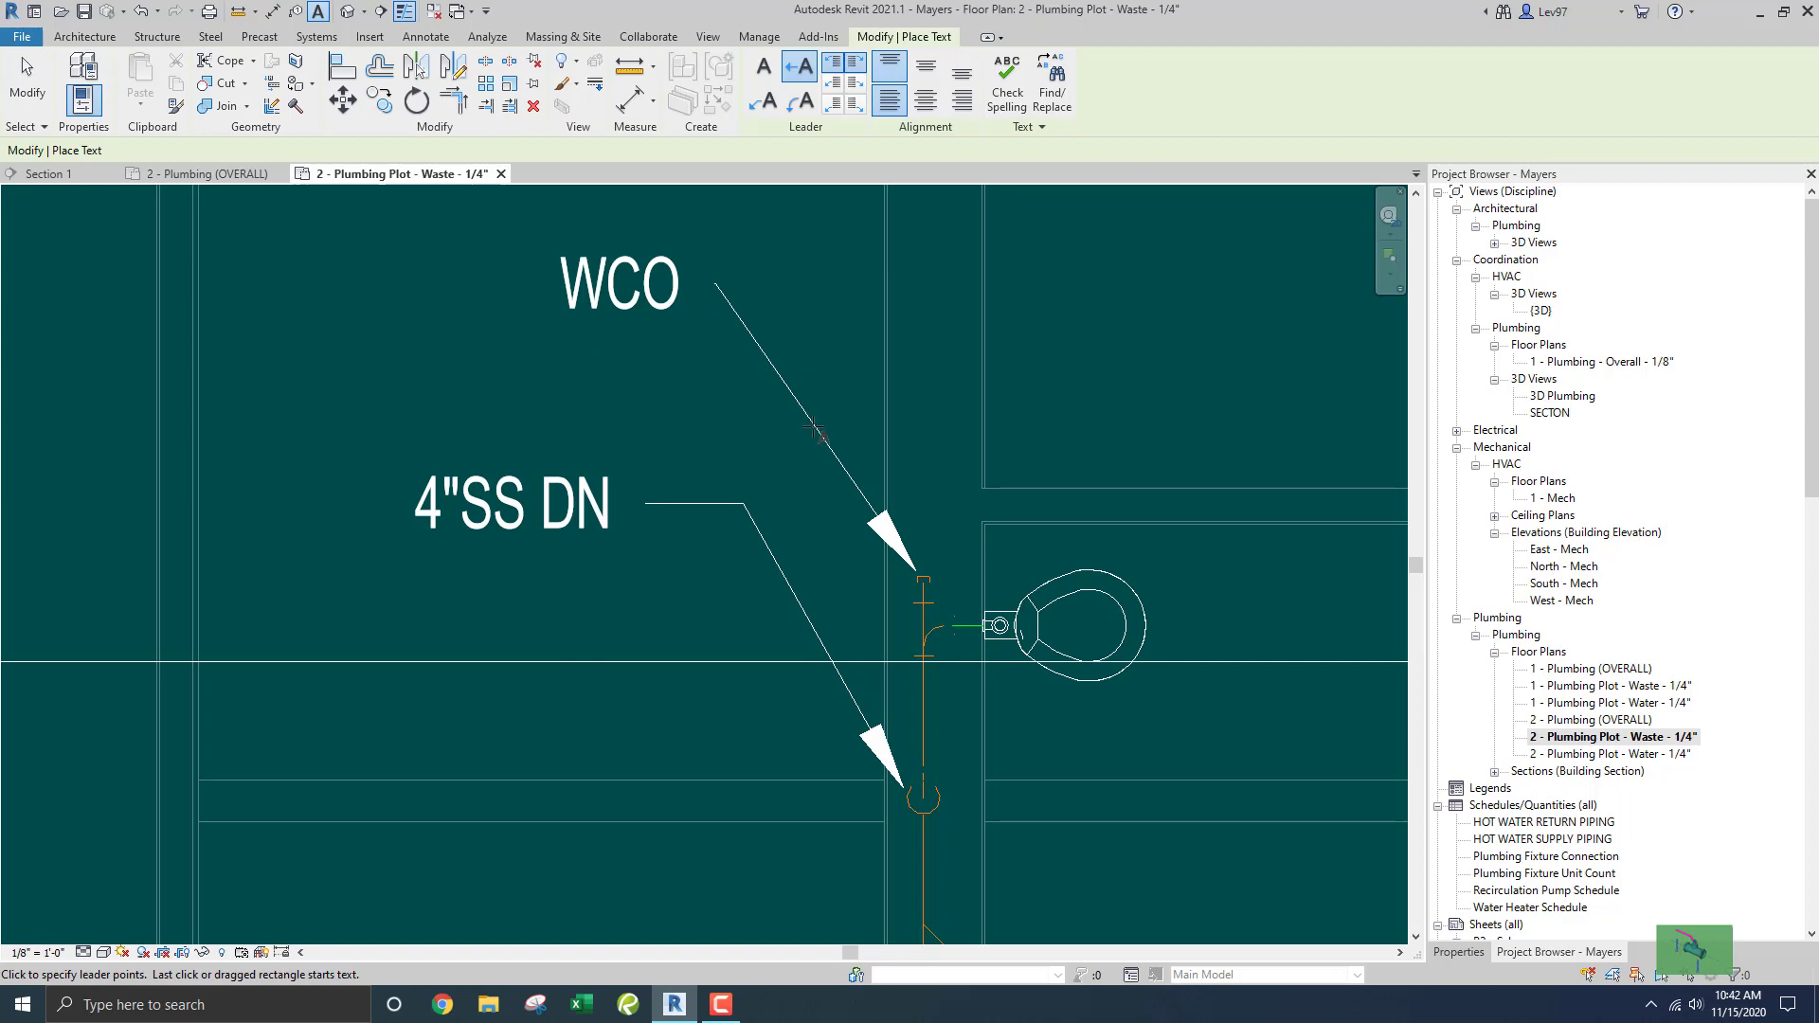
pyautogui.press('Escape')
# Move the elbow of the WCO leader level with its text so the leader starts with a horizontal landing.
pyautogui.click(810, 425)
pyautogui.moveTo(815, 427); pyautogui.dragTo(805, 284)
pyautogui.click(668, 422)
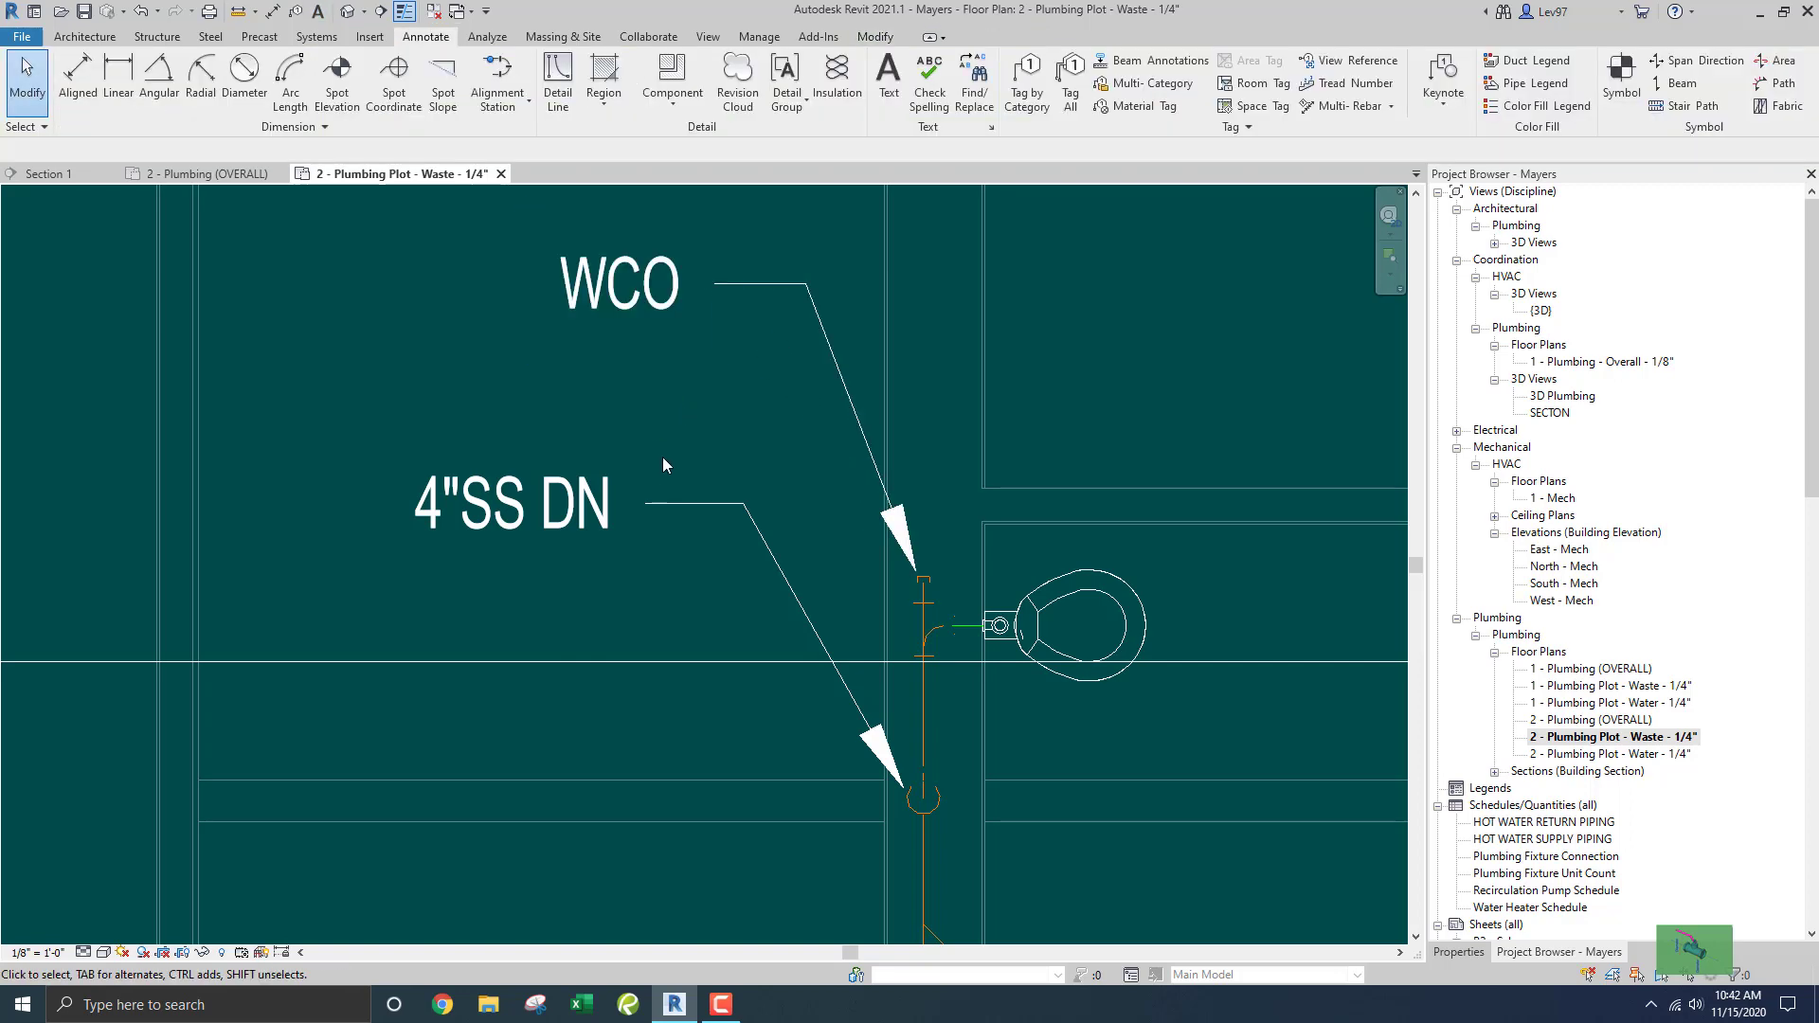
# Rotate the section line through the upper water closet by 90° about a centre placed just beyond the fixture.
pyautogui.moveTo(663, 457); pyautogui.dragTo(820, 464, button='middle')
pyautogui.scroll(-4, 821, 464)
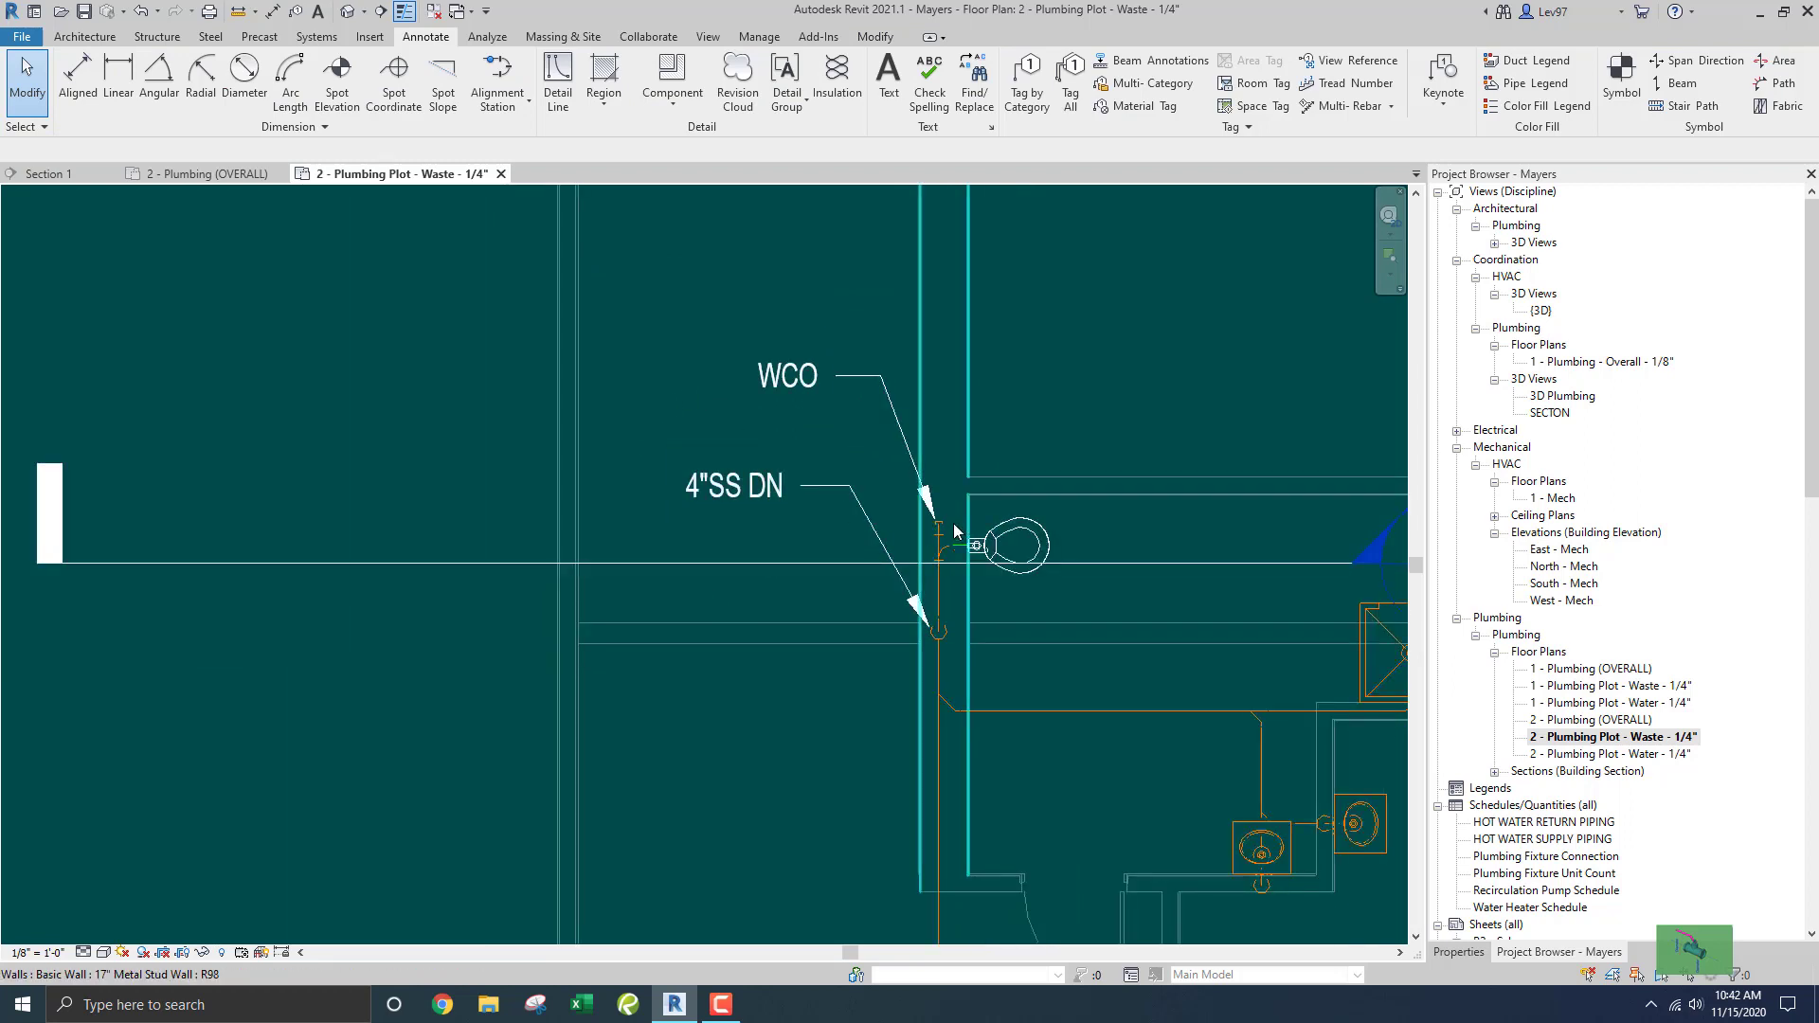
pyautogui.scroll(2, 962, 521)
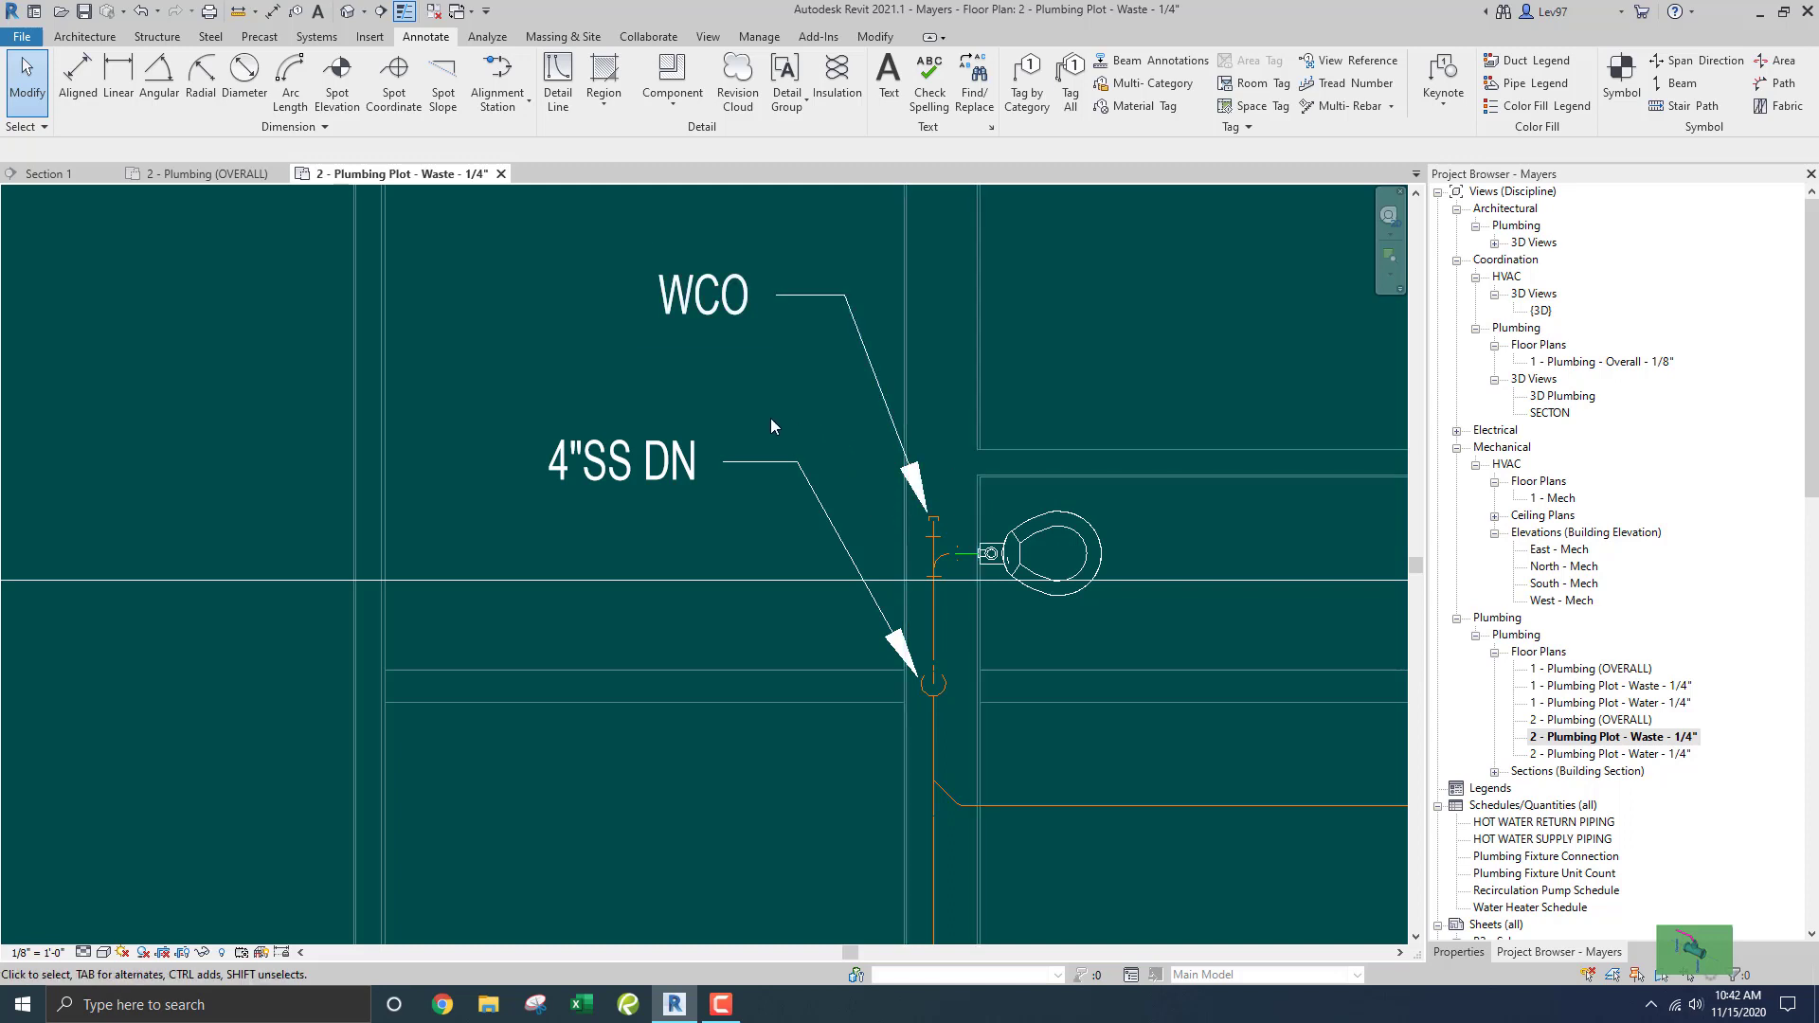
pyautogui.scroll(-2, 815, 437)
pyautogui.click(741, 533)
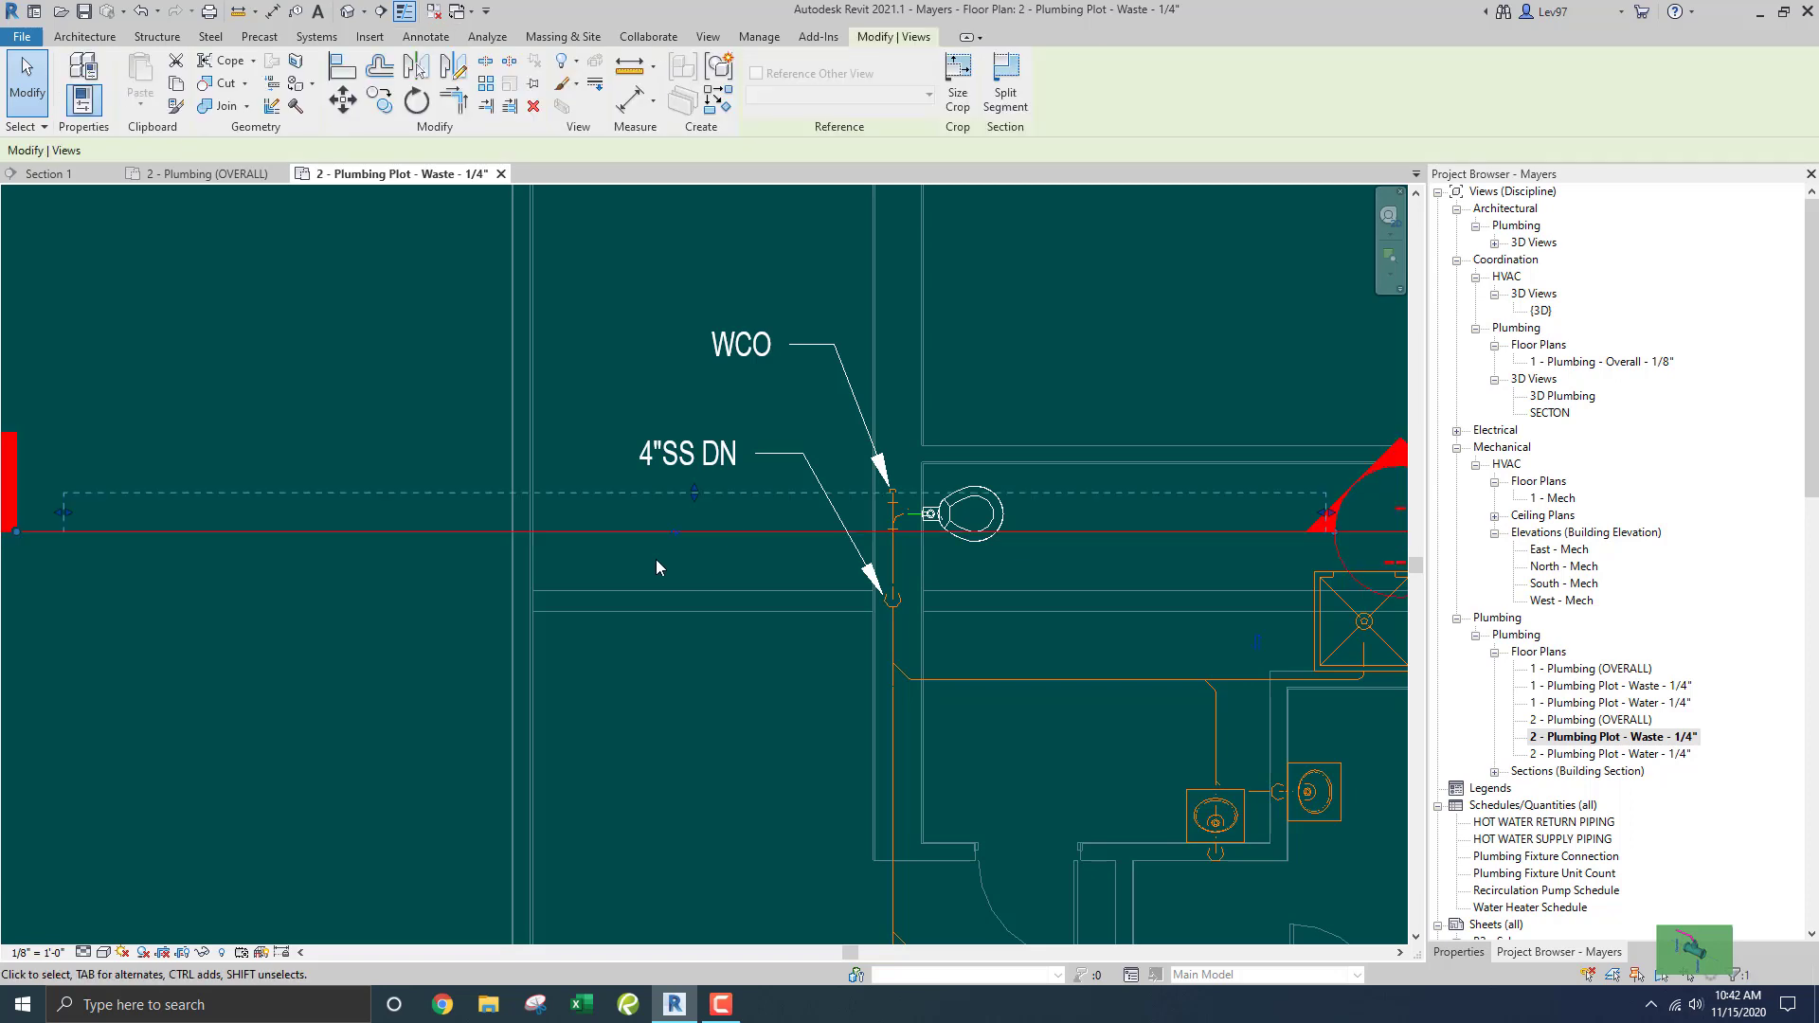
pyautogui.moveTo(714, 537)
pyautogui.mouseDown()
pyautogui.moveTo(674, 540)
pyautogui.moveTo(704, 548)
pyautogui.mouseUp()
pyautogui.click(417, 101)
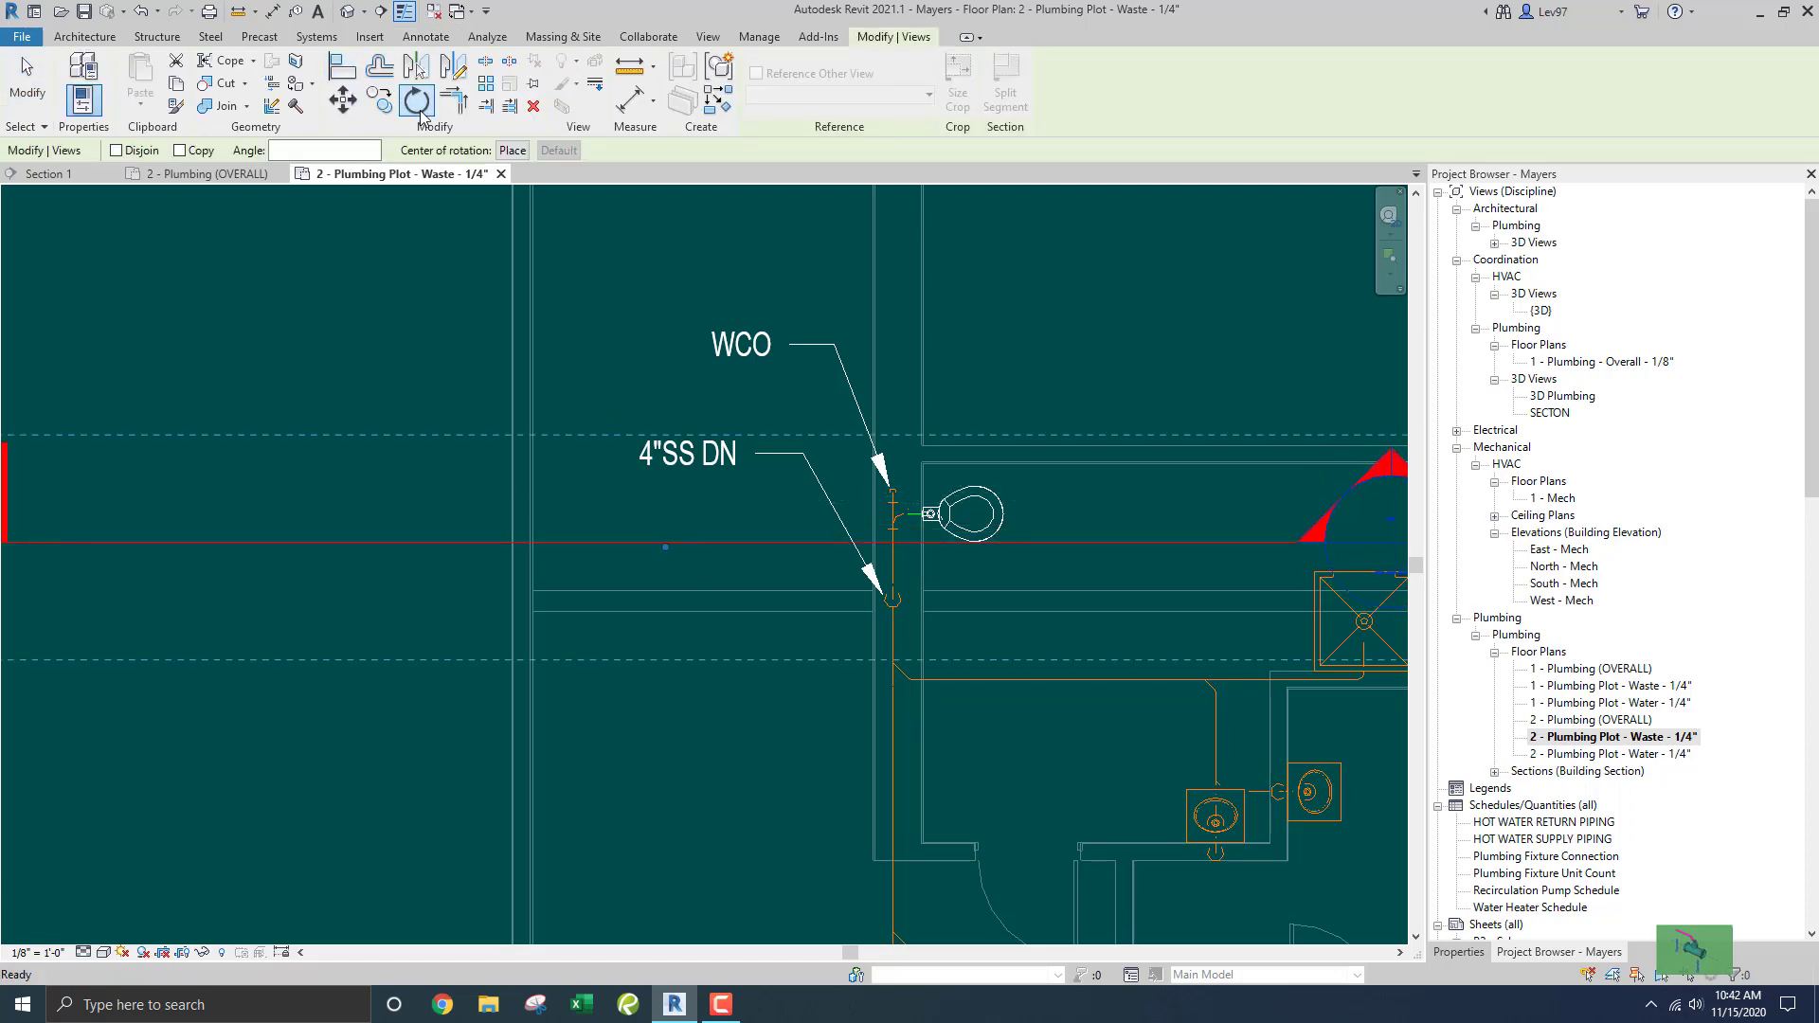
pyautogui.click(515, 151)
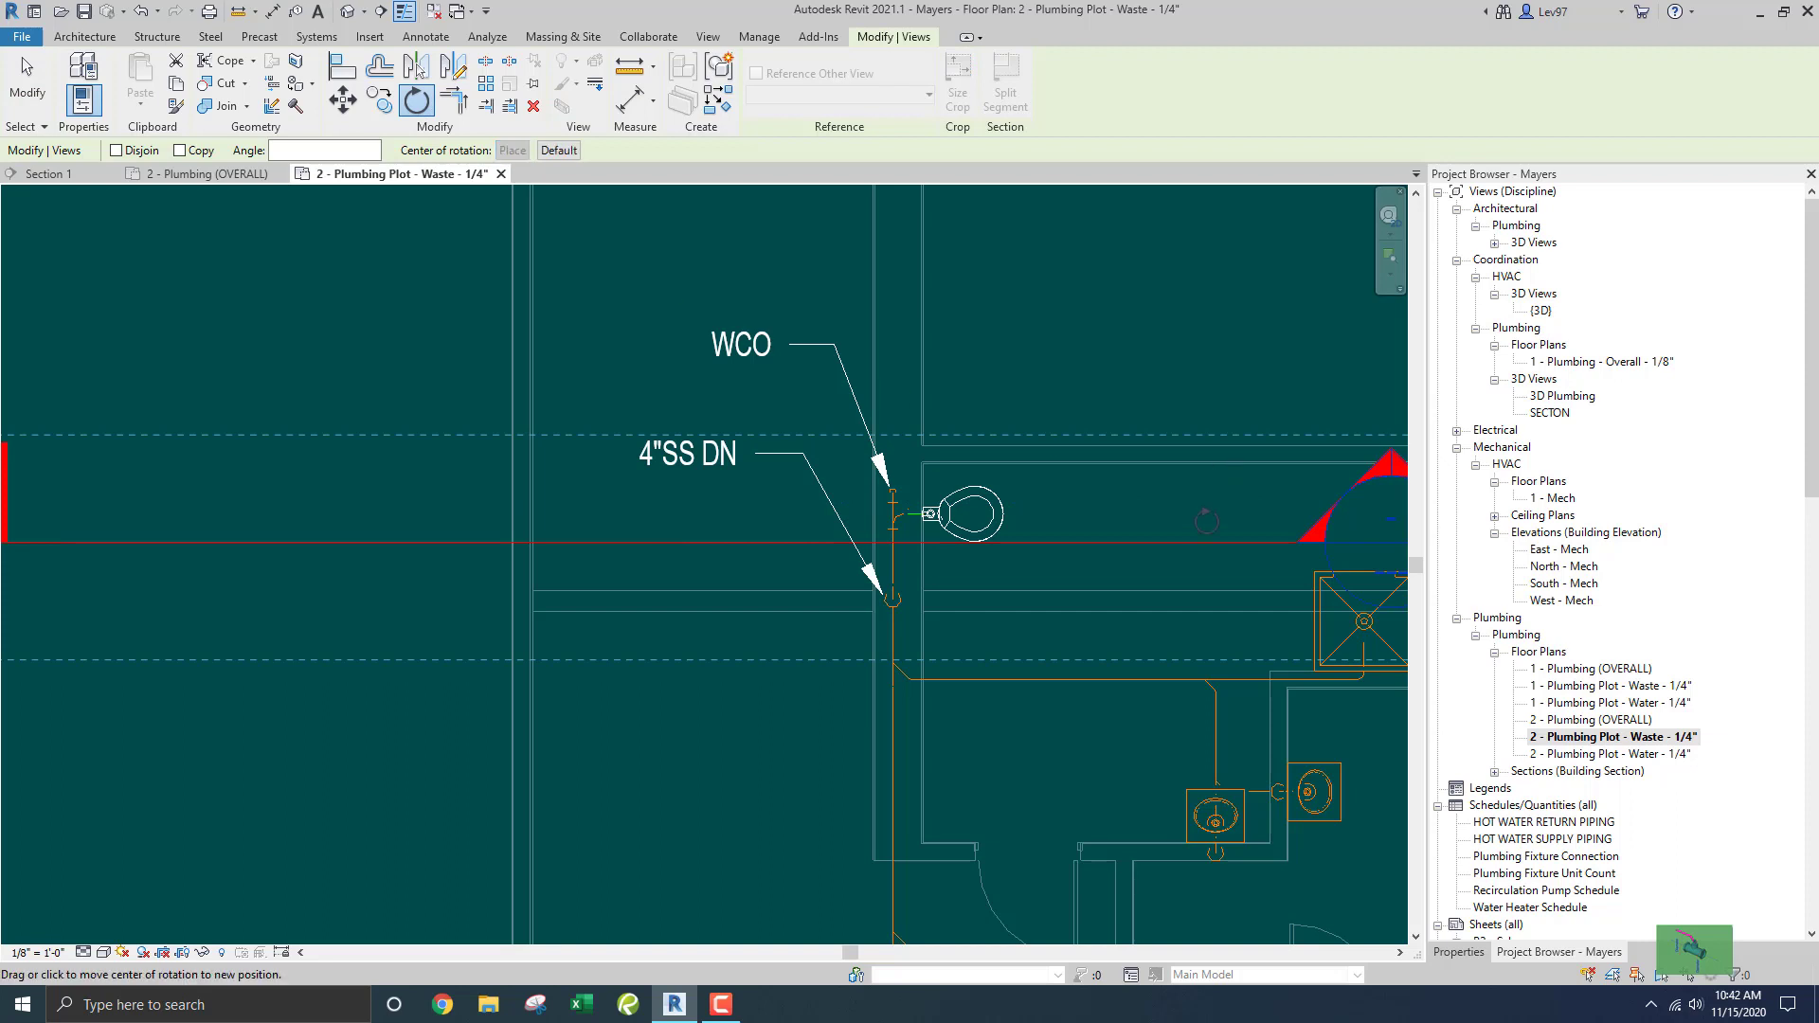
pyautogui.click(1071, 532)
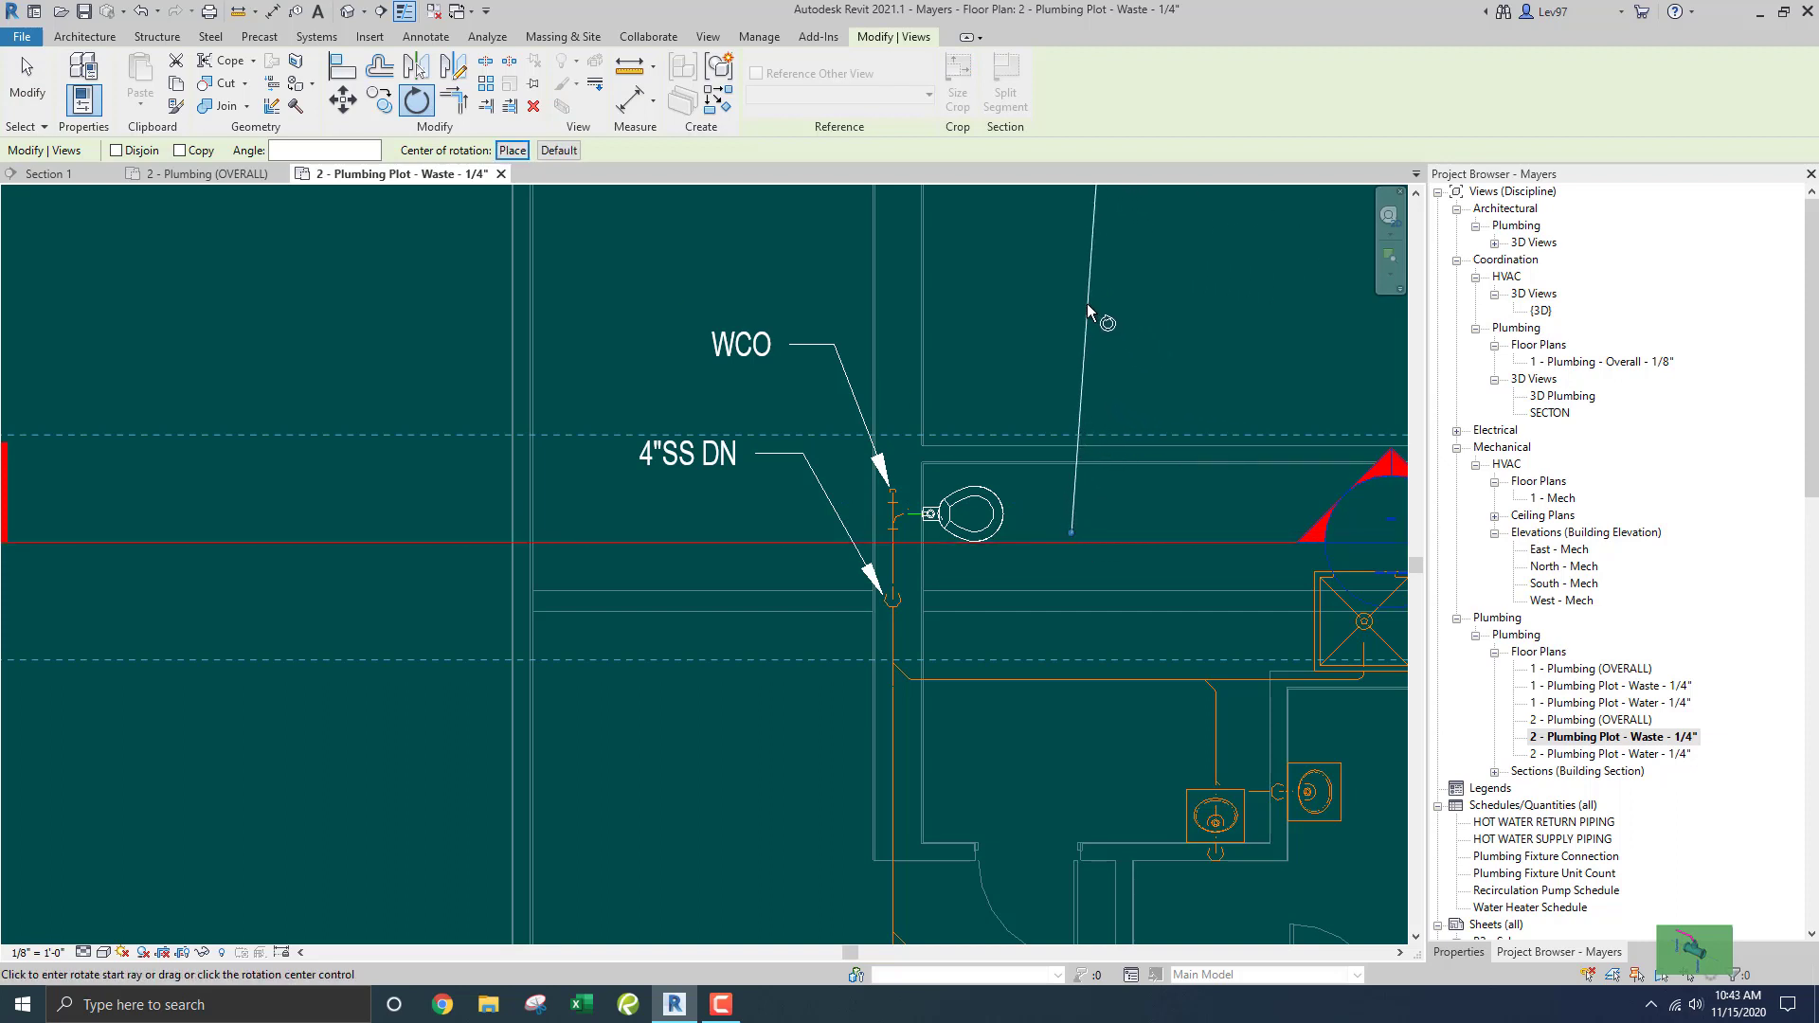
pyautogui.click(1076, 301)
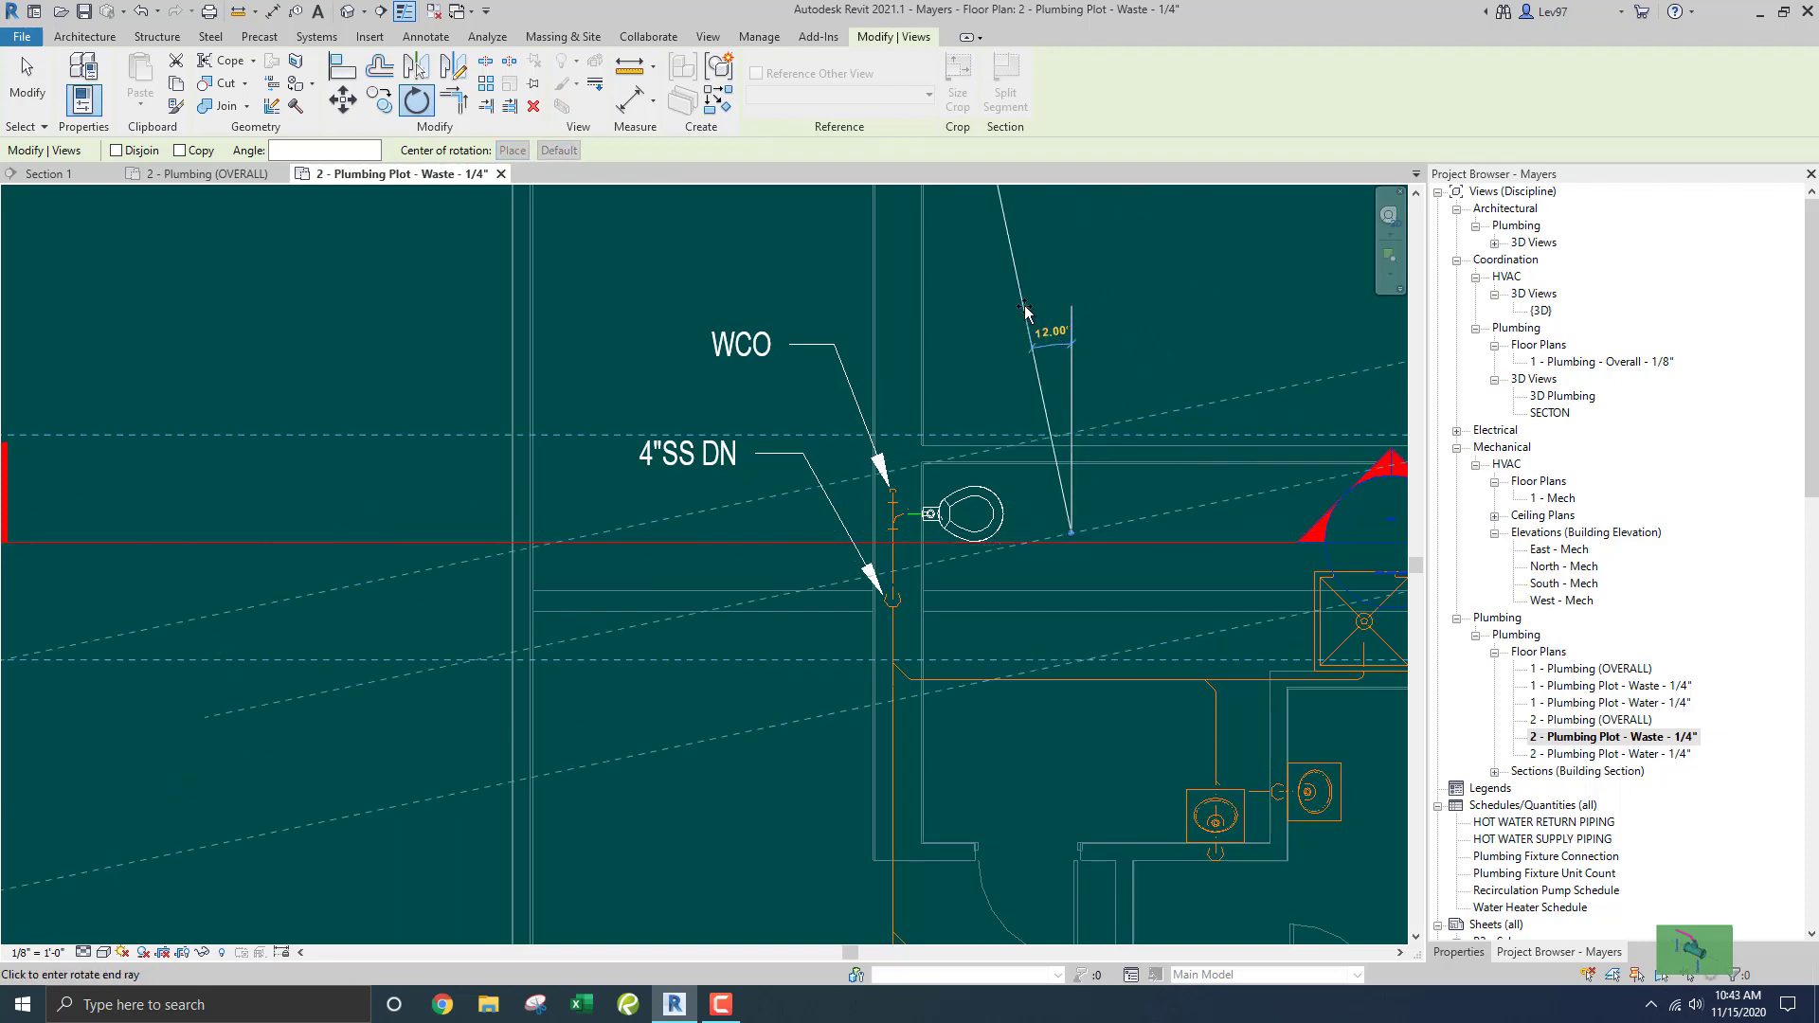
pyautogui.write('90')
pyautogui.press('Return')
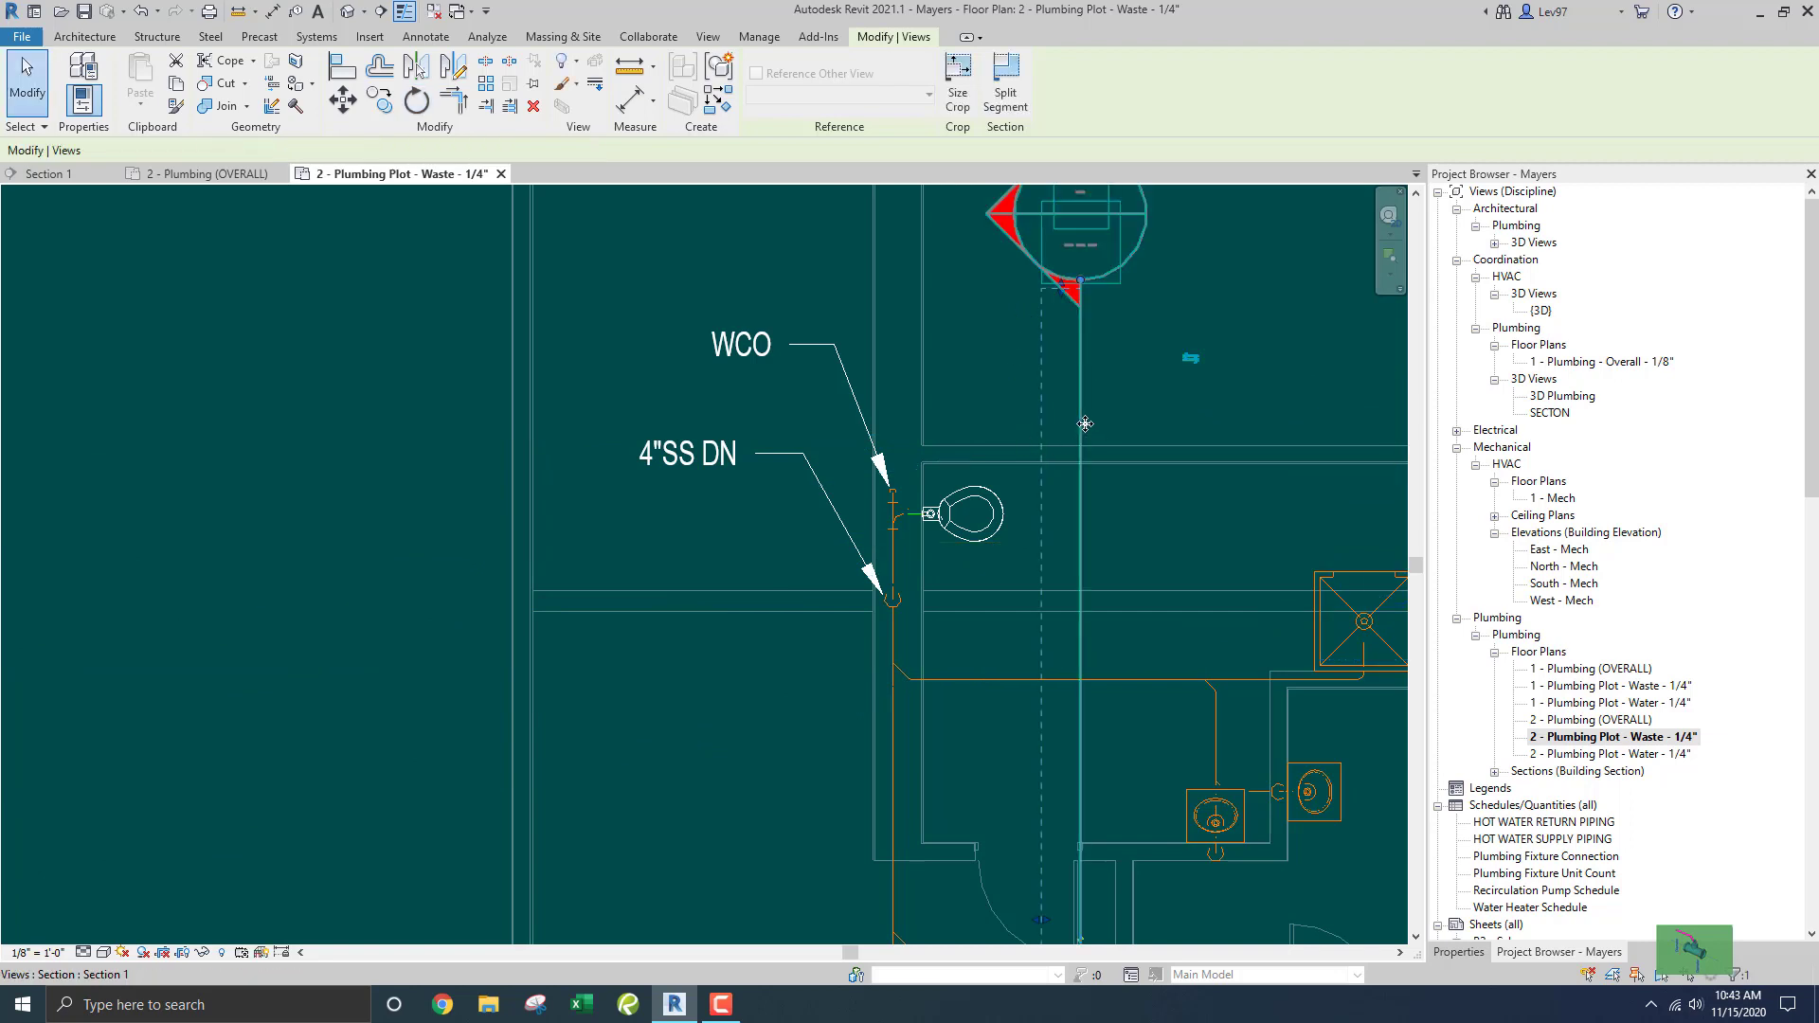
# Move the rotated section line over to the wall behind the water closet and extend its view depth past the waste main.
pyautogui.moveTo(934, 379); pyautogui.dragTo(941, 369)
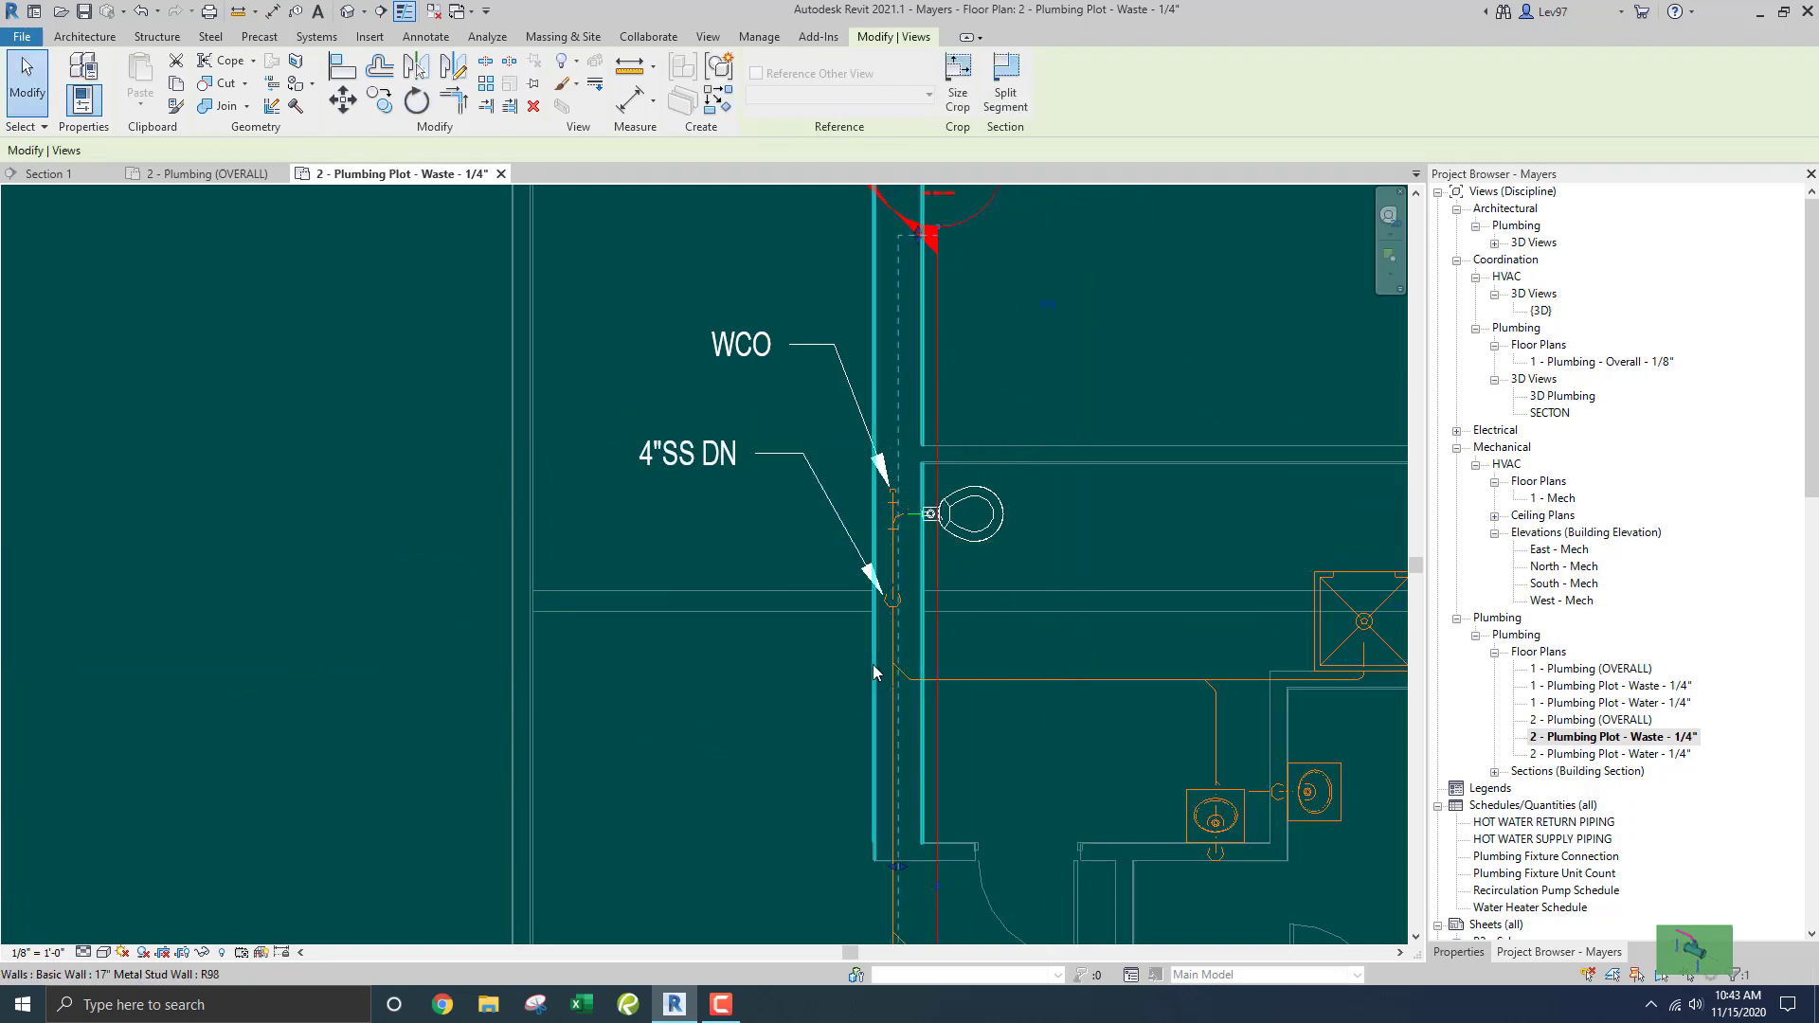
pyautogui.scroll(1, 872, 663)
pyautogui.scroll(-1, 861, 508)
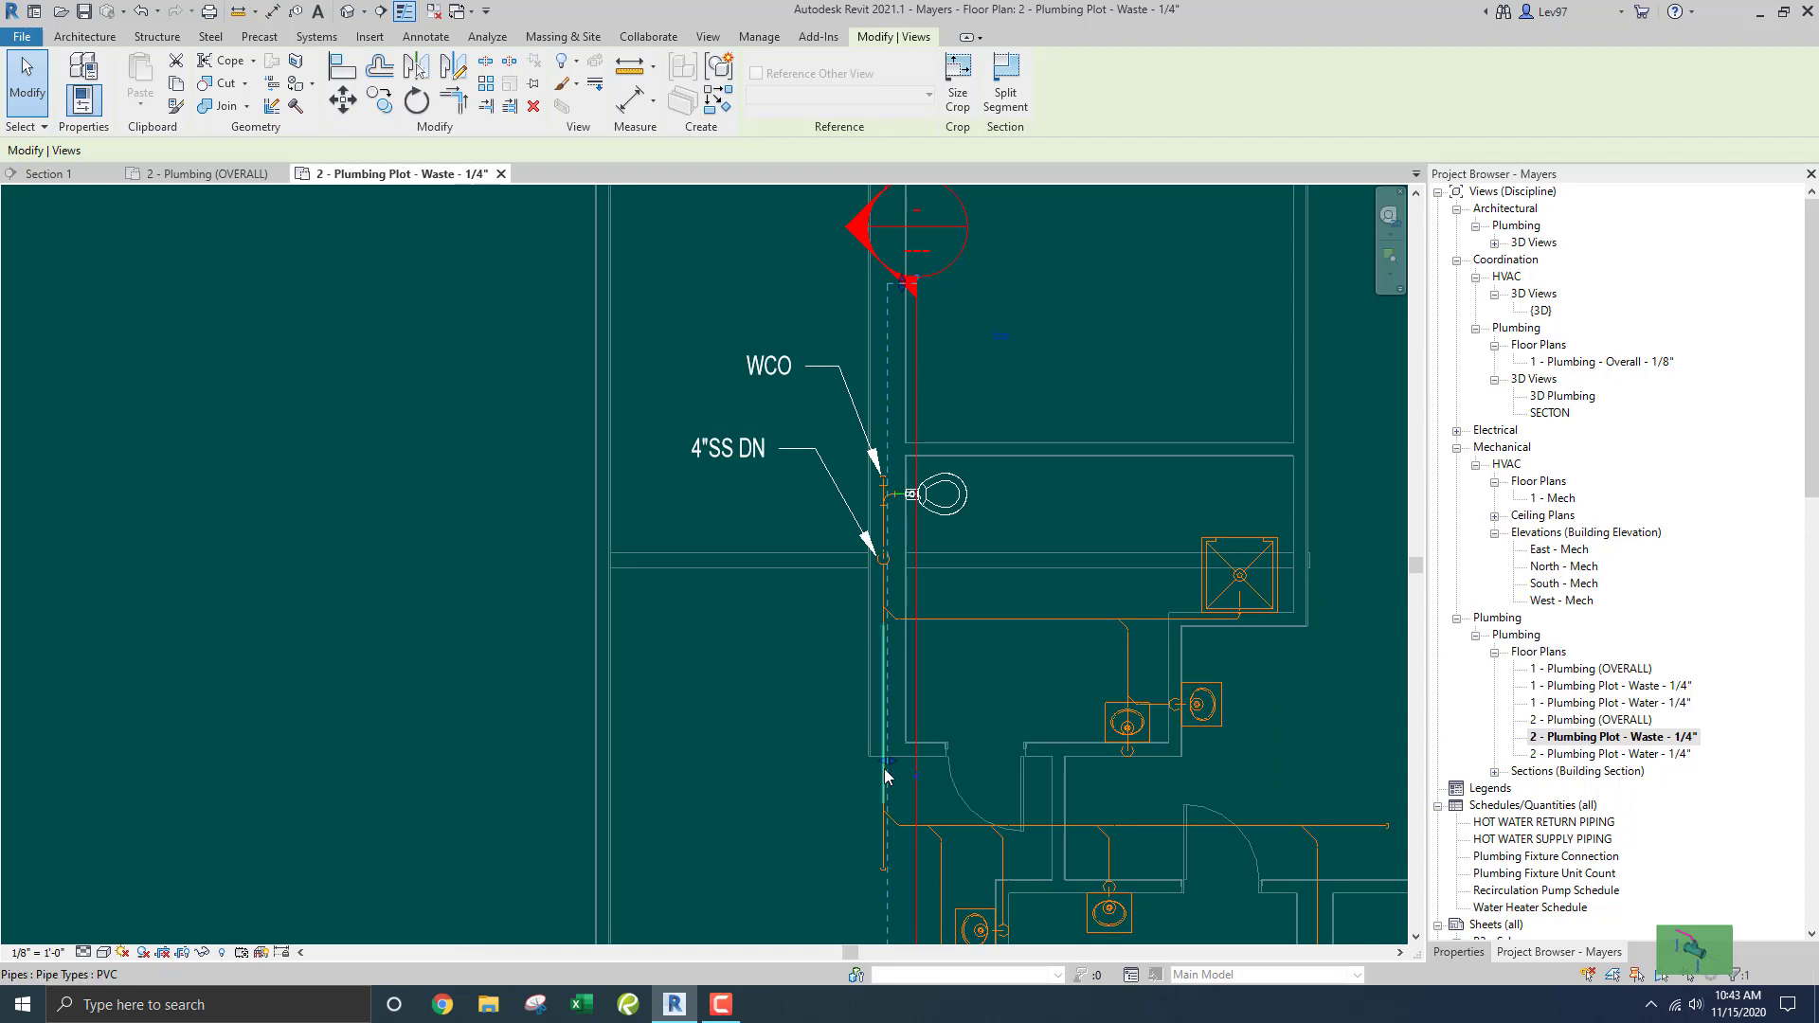
pyautogui.moveTo(841, 764); pyautogui.dragTo(843, 763)
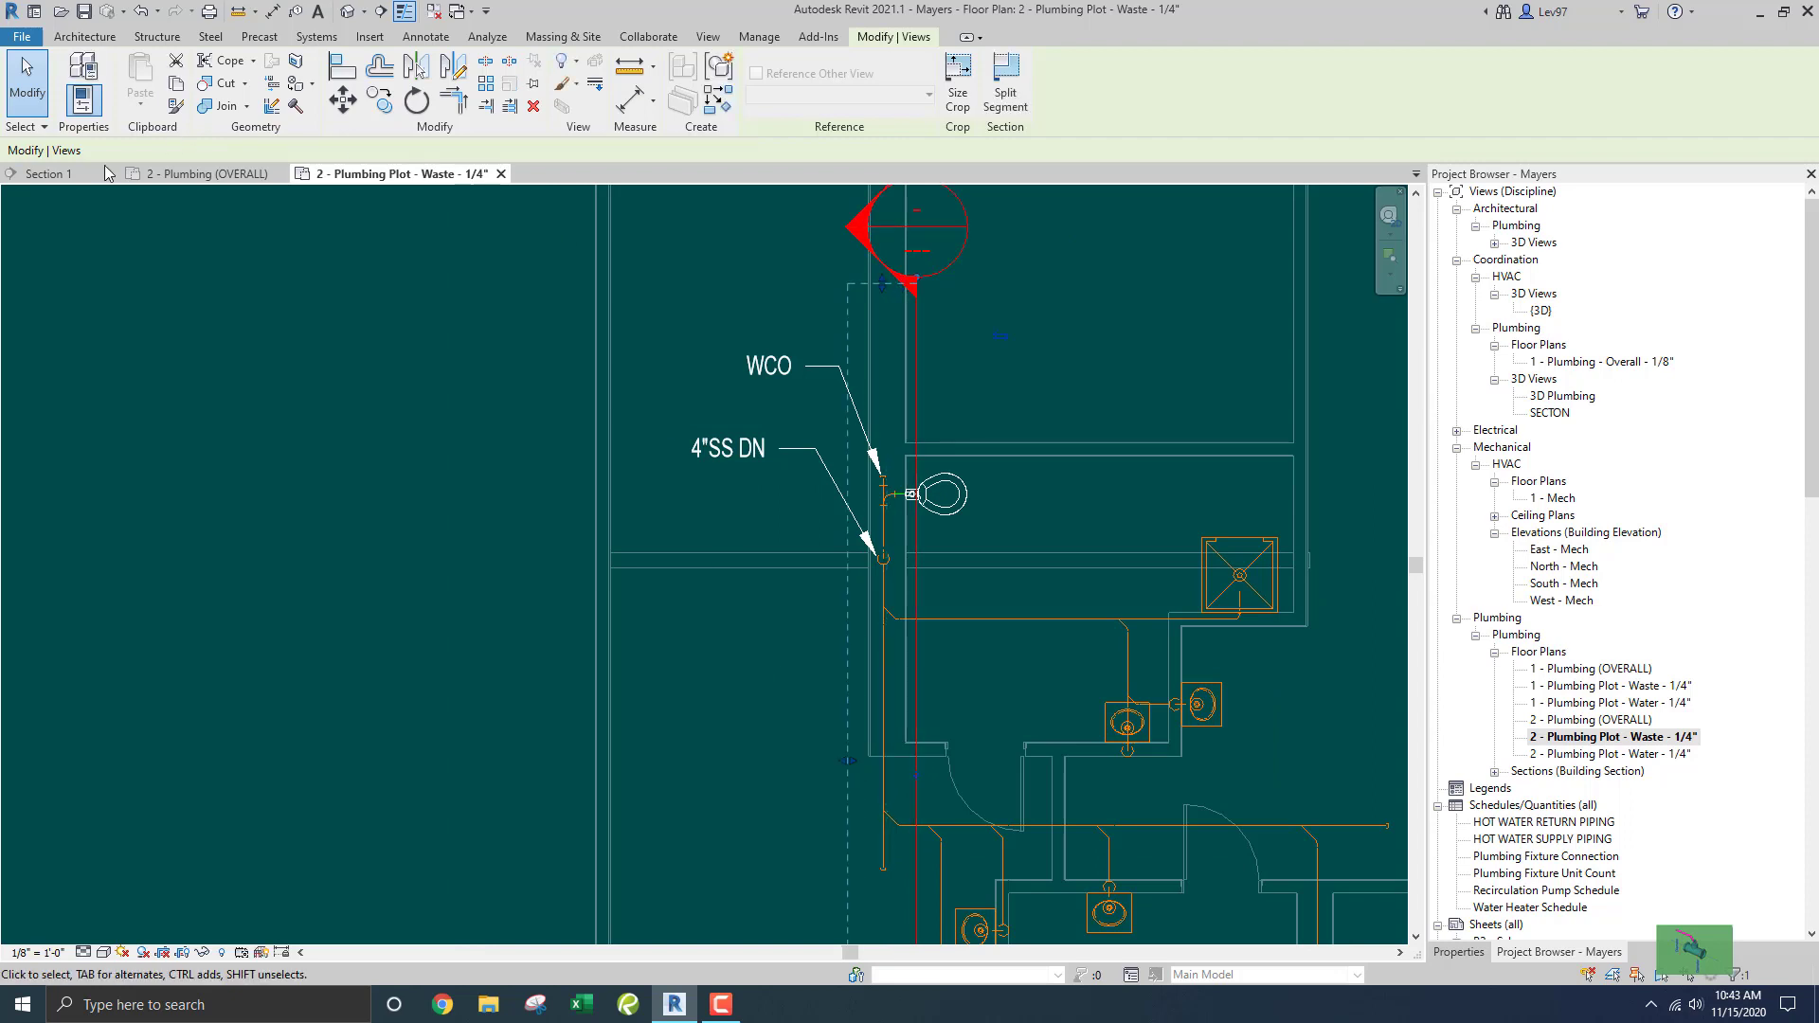
# Open Section 1 and examine the capped end of the waste main below Level 2.
pyautogui.click(64, 176)
pyautogui.scroll(-1, 600, 412)
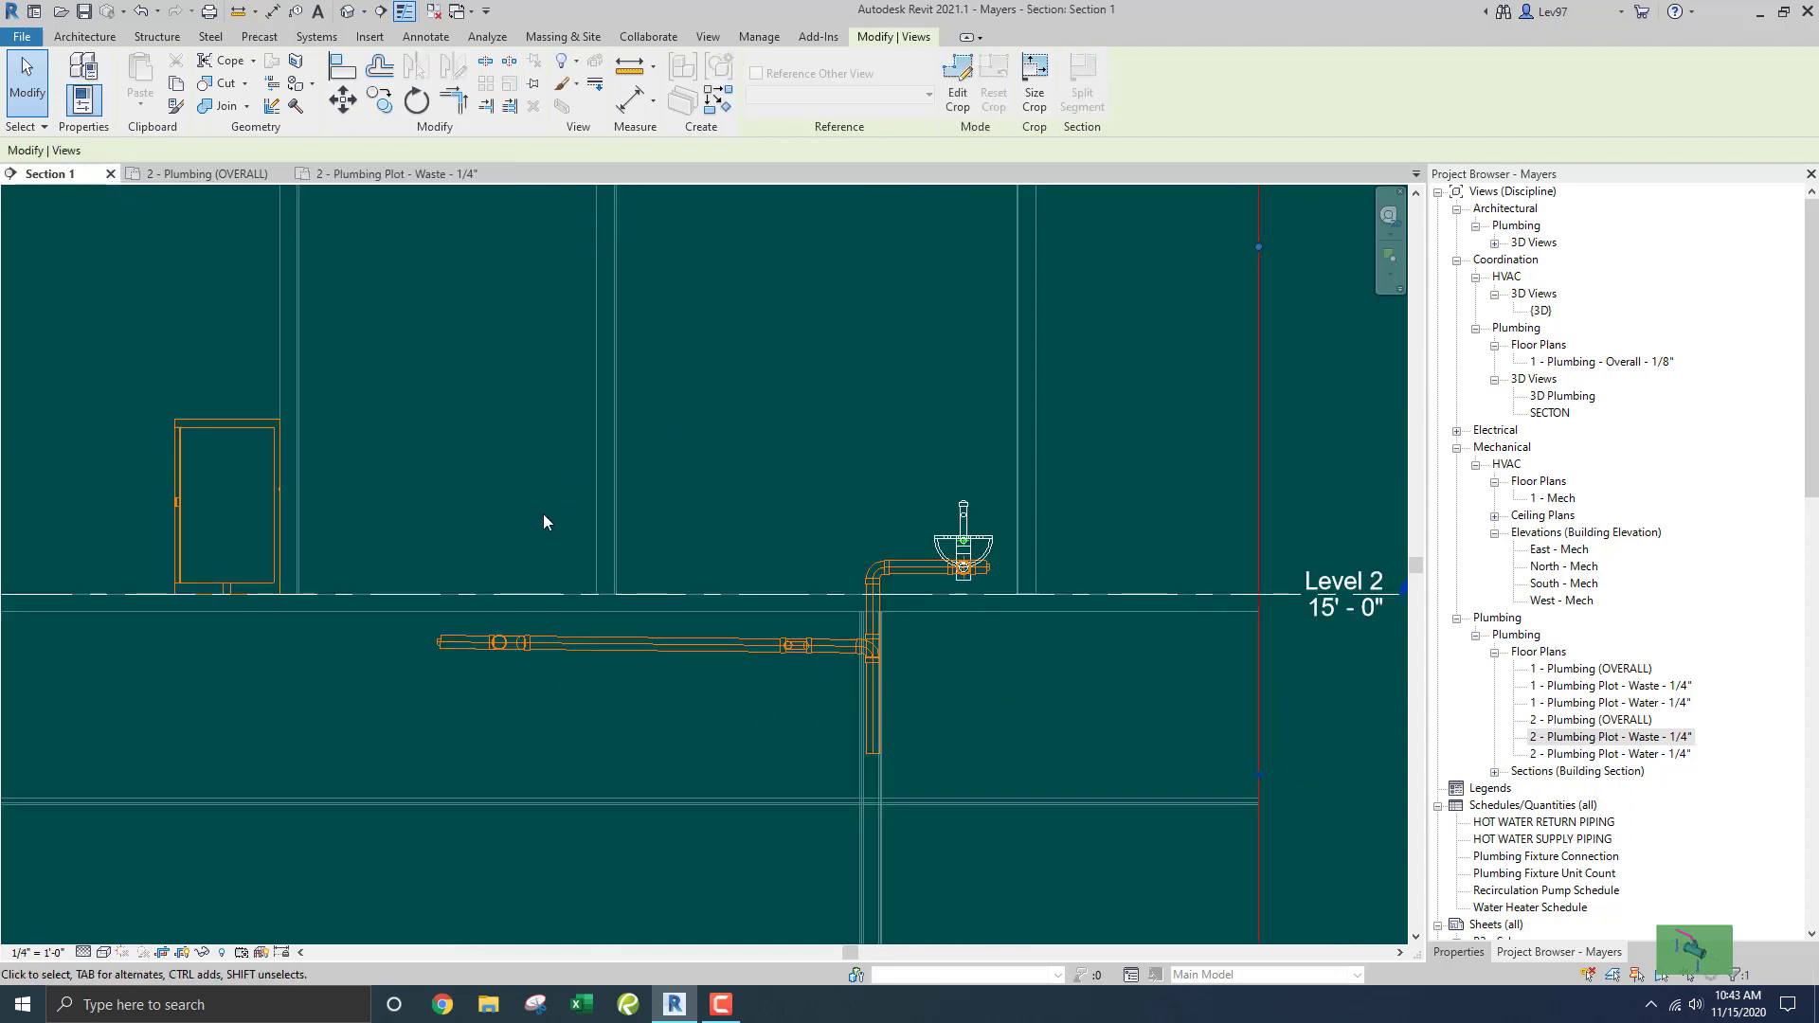
pyautogui.moveTo(576, 530); pyautogui.dragTo(1063, 481, button='middle')
pyautogui.scroll(1, 826, 627)
pyautogui.scroll(1, 826, 627)
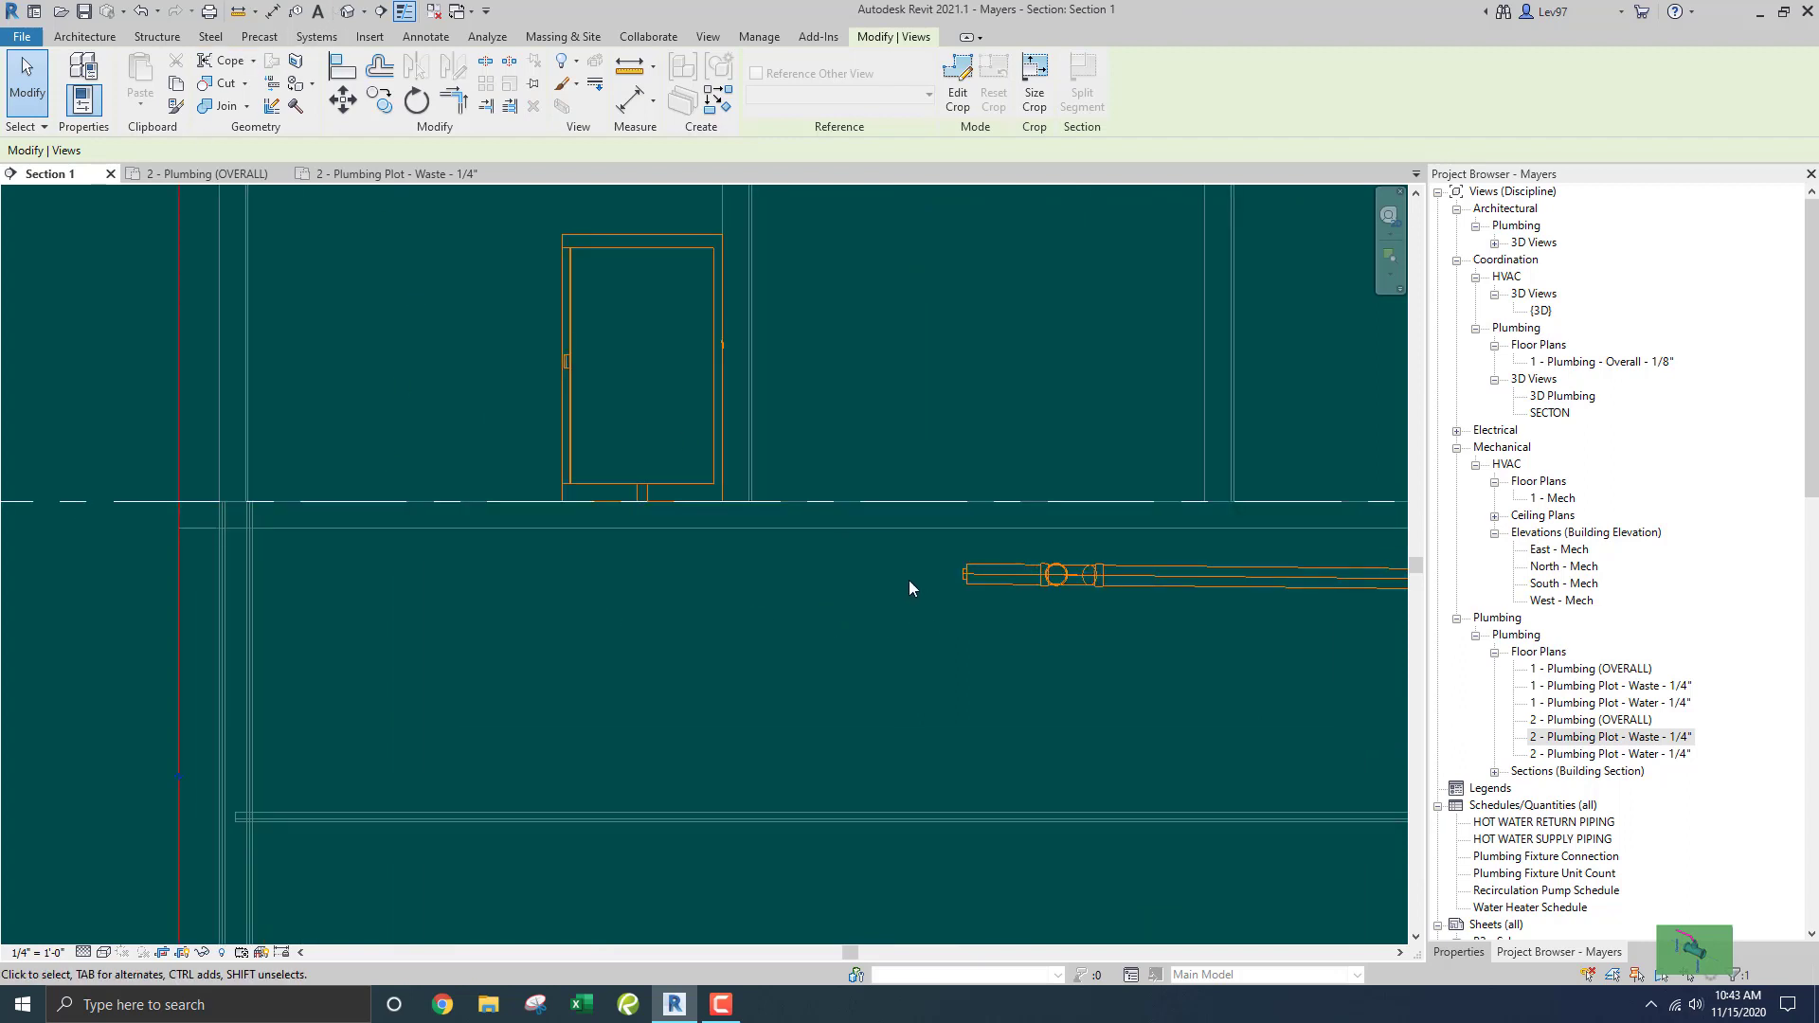
# Draw a vertical detail line about 2'-6" long beside the main's capped end and shift it farther away from the pipe.
pyautogui.press('d')
pyautogui.press('l')
pyautogui.click(851, 569)
pyautogui.click(850, 702)
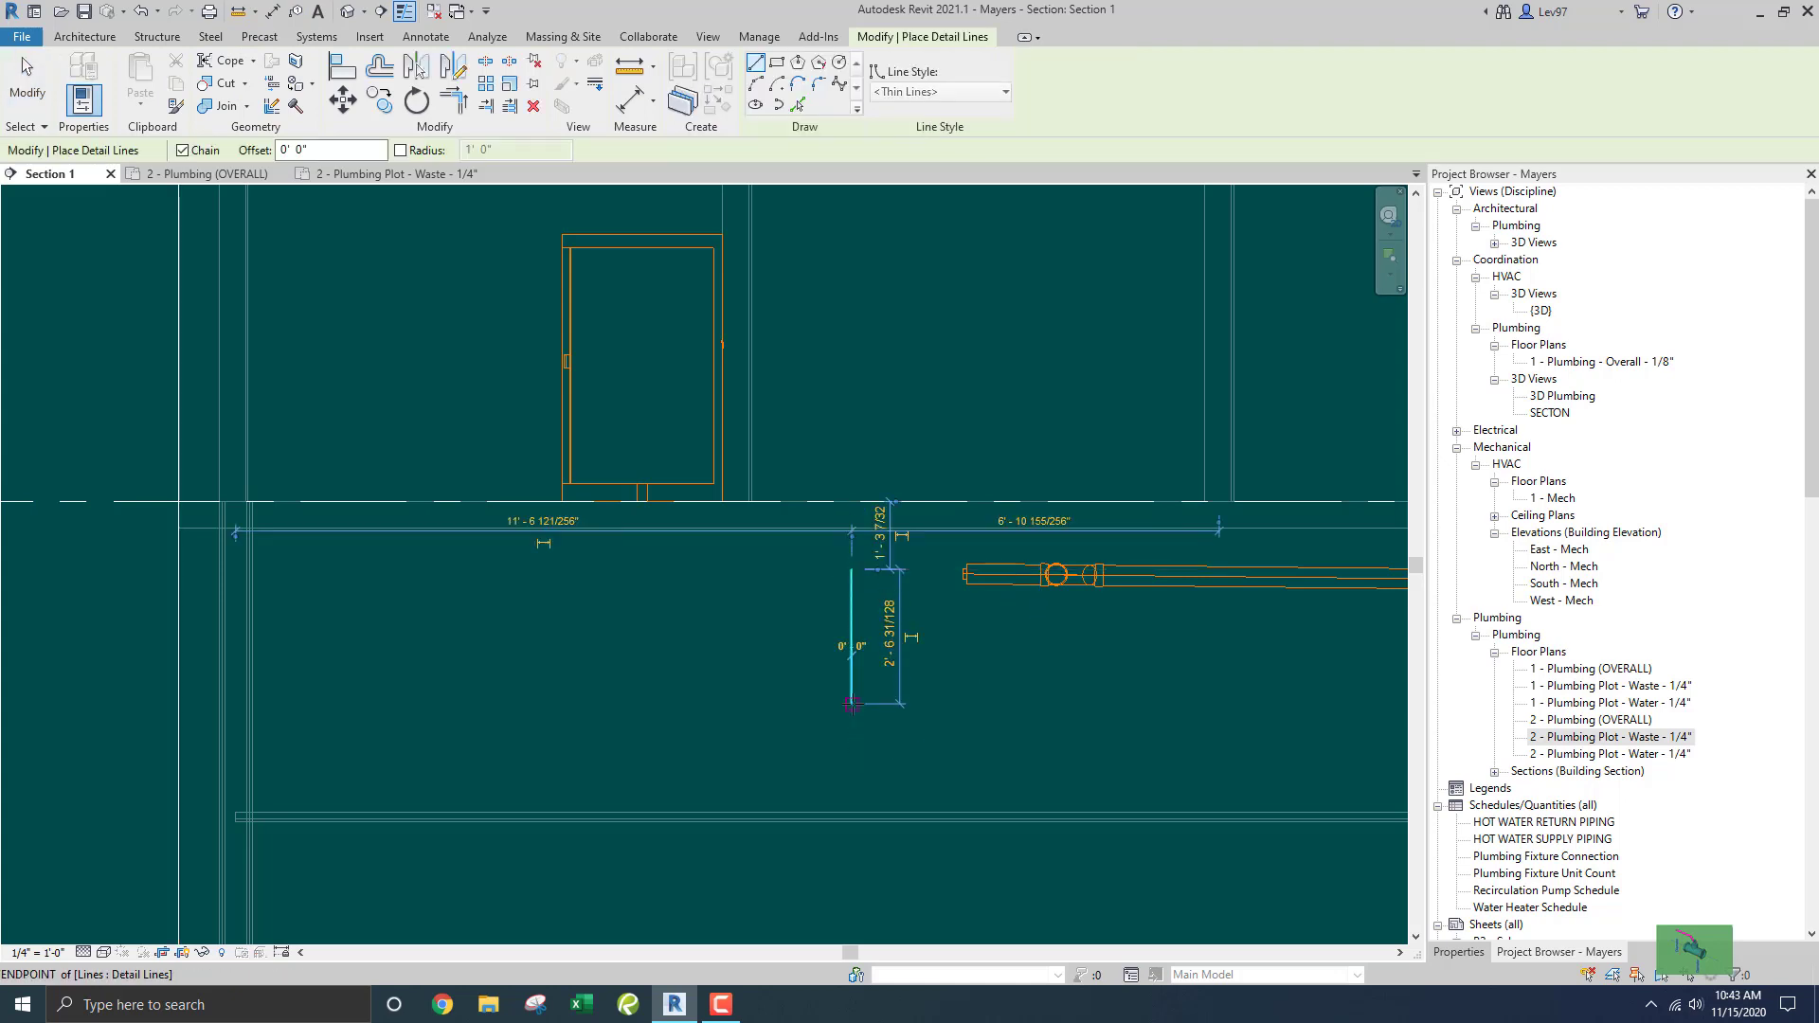
pyautogui.press('Escape')
pyautogui.press('Escape')
pyautogui.click(851, 648)
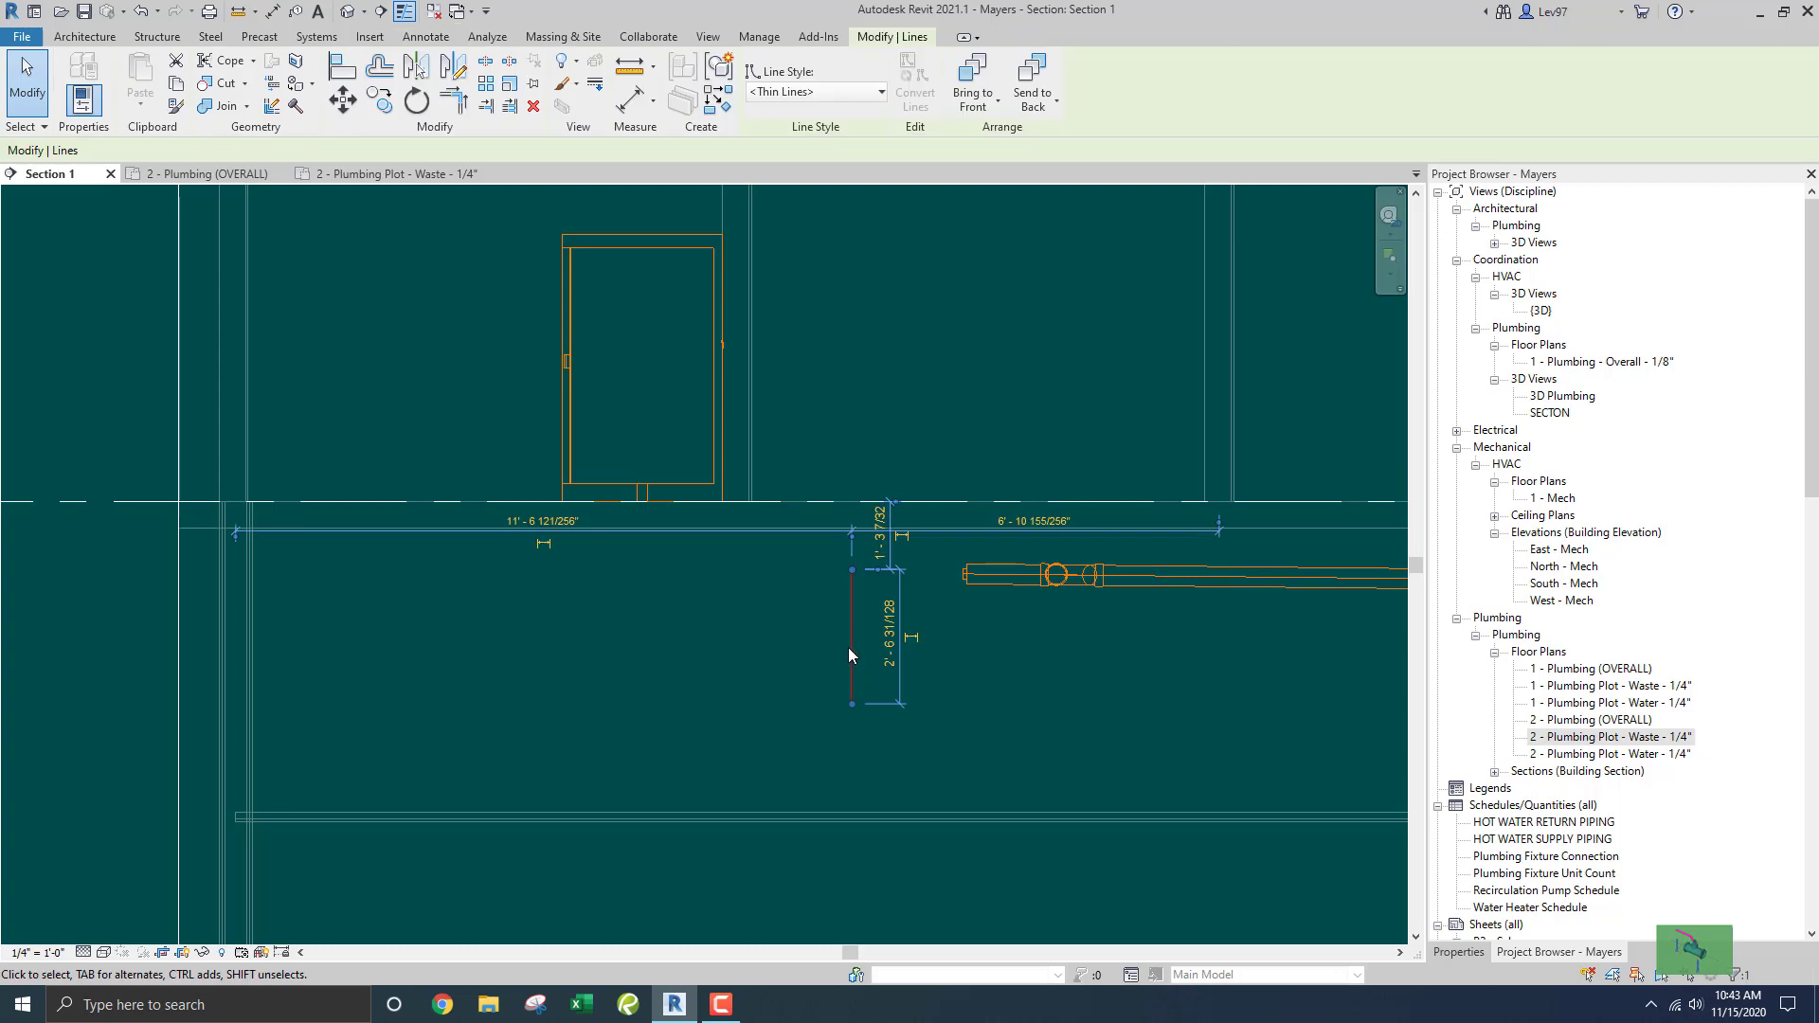
pyautogui.moveTo(852, 647); pyautogui.dragTo(808, 618)
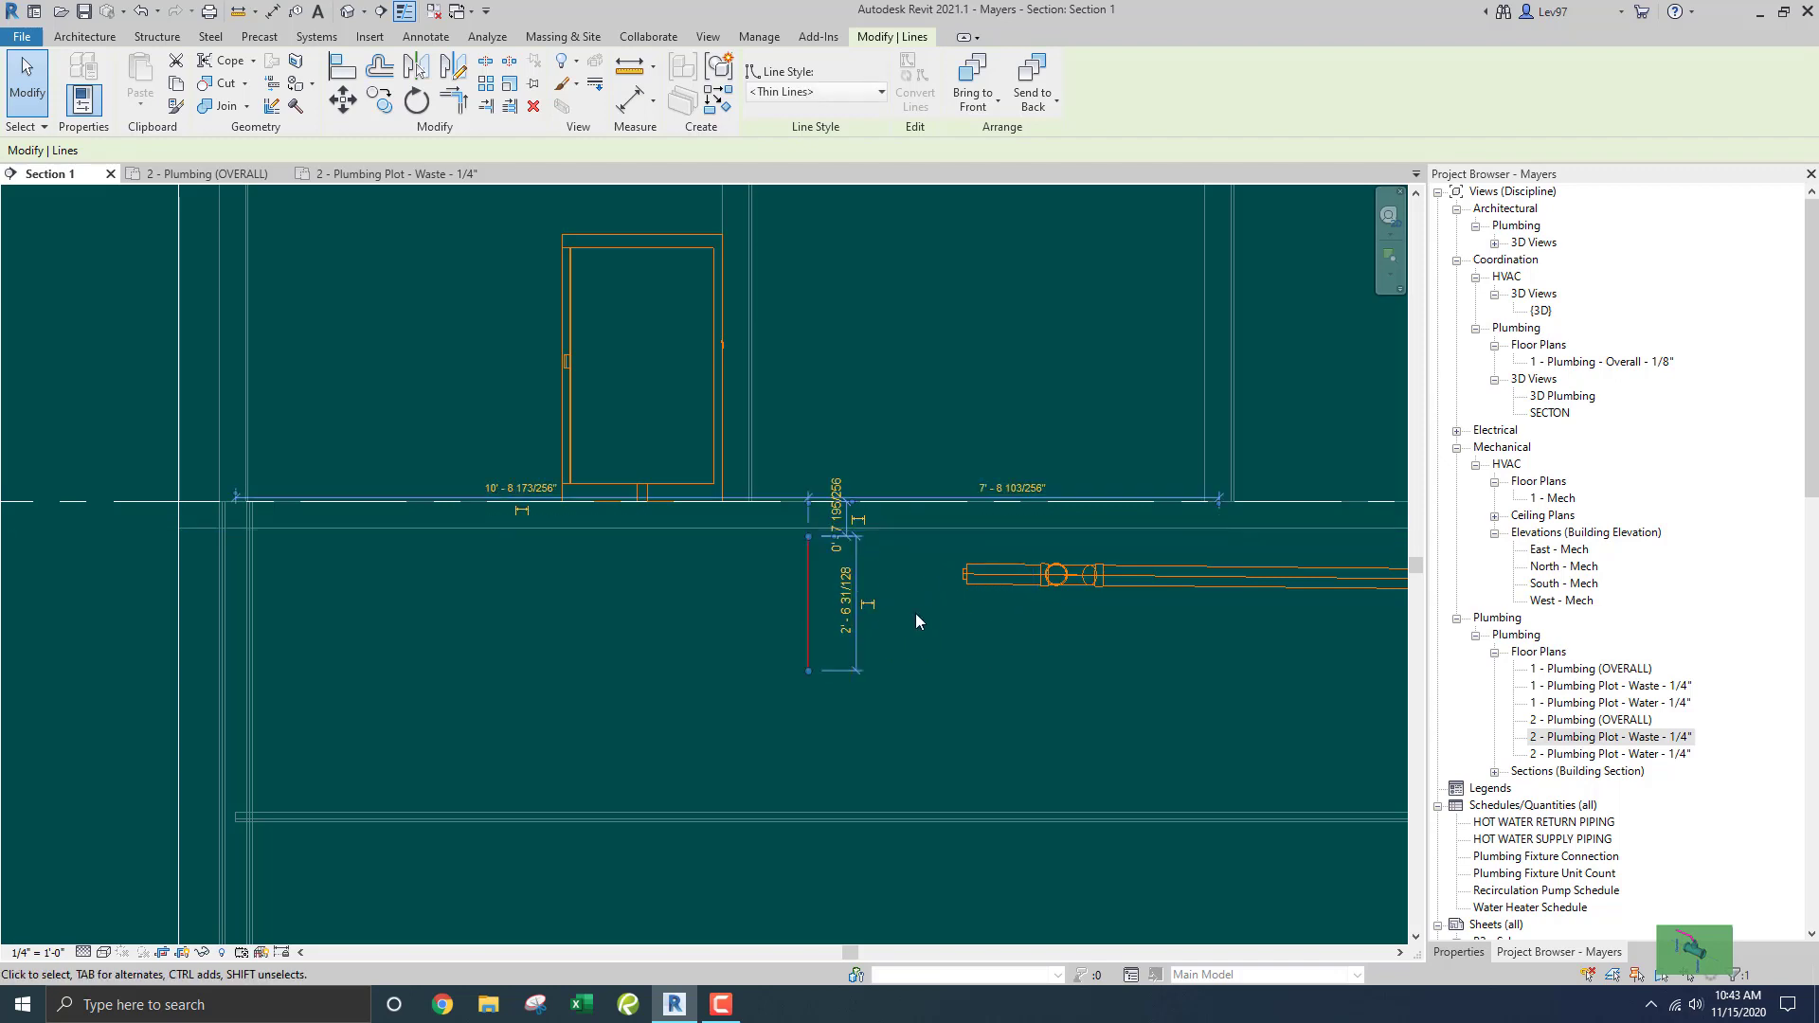
pyautogui.click(915, 618)
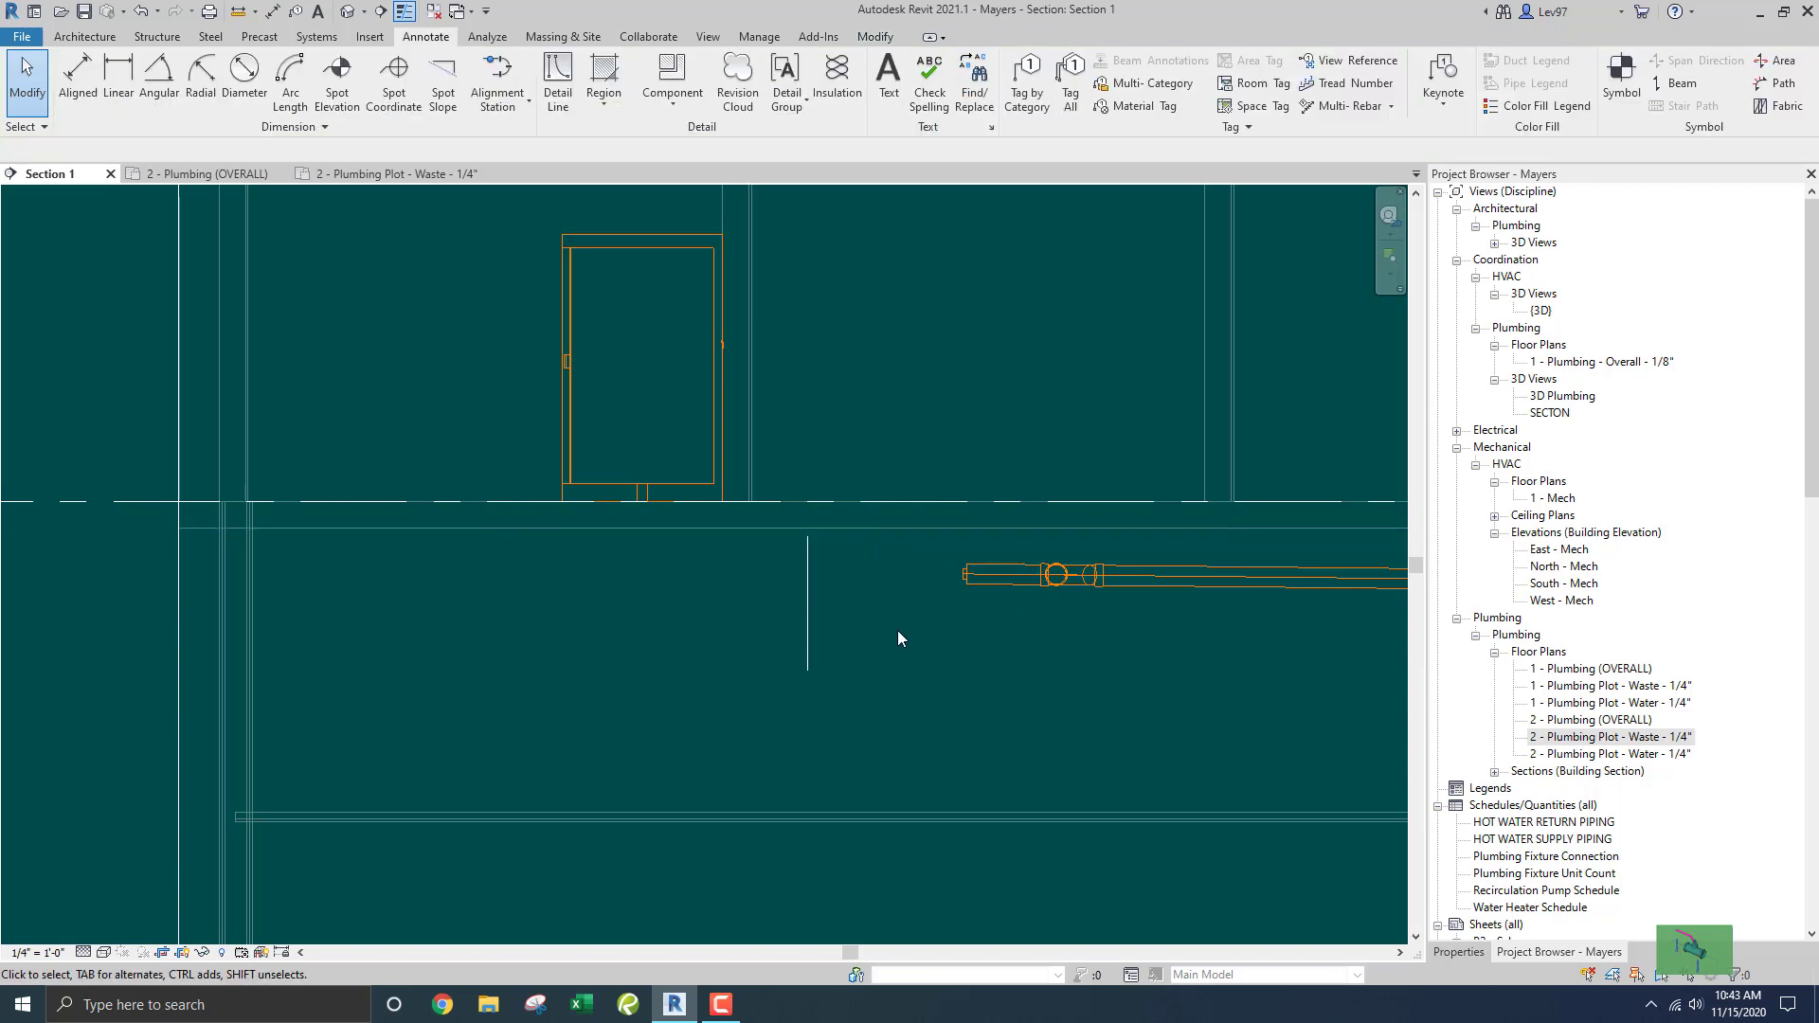
# Draw an L-shaped detail line from below the capped end, running about 1'-7" horizontally away from it and about 3'-2" up through Level 2.
pyautogui.press('d')
pyautogui.press('l')
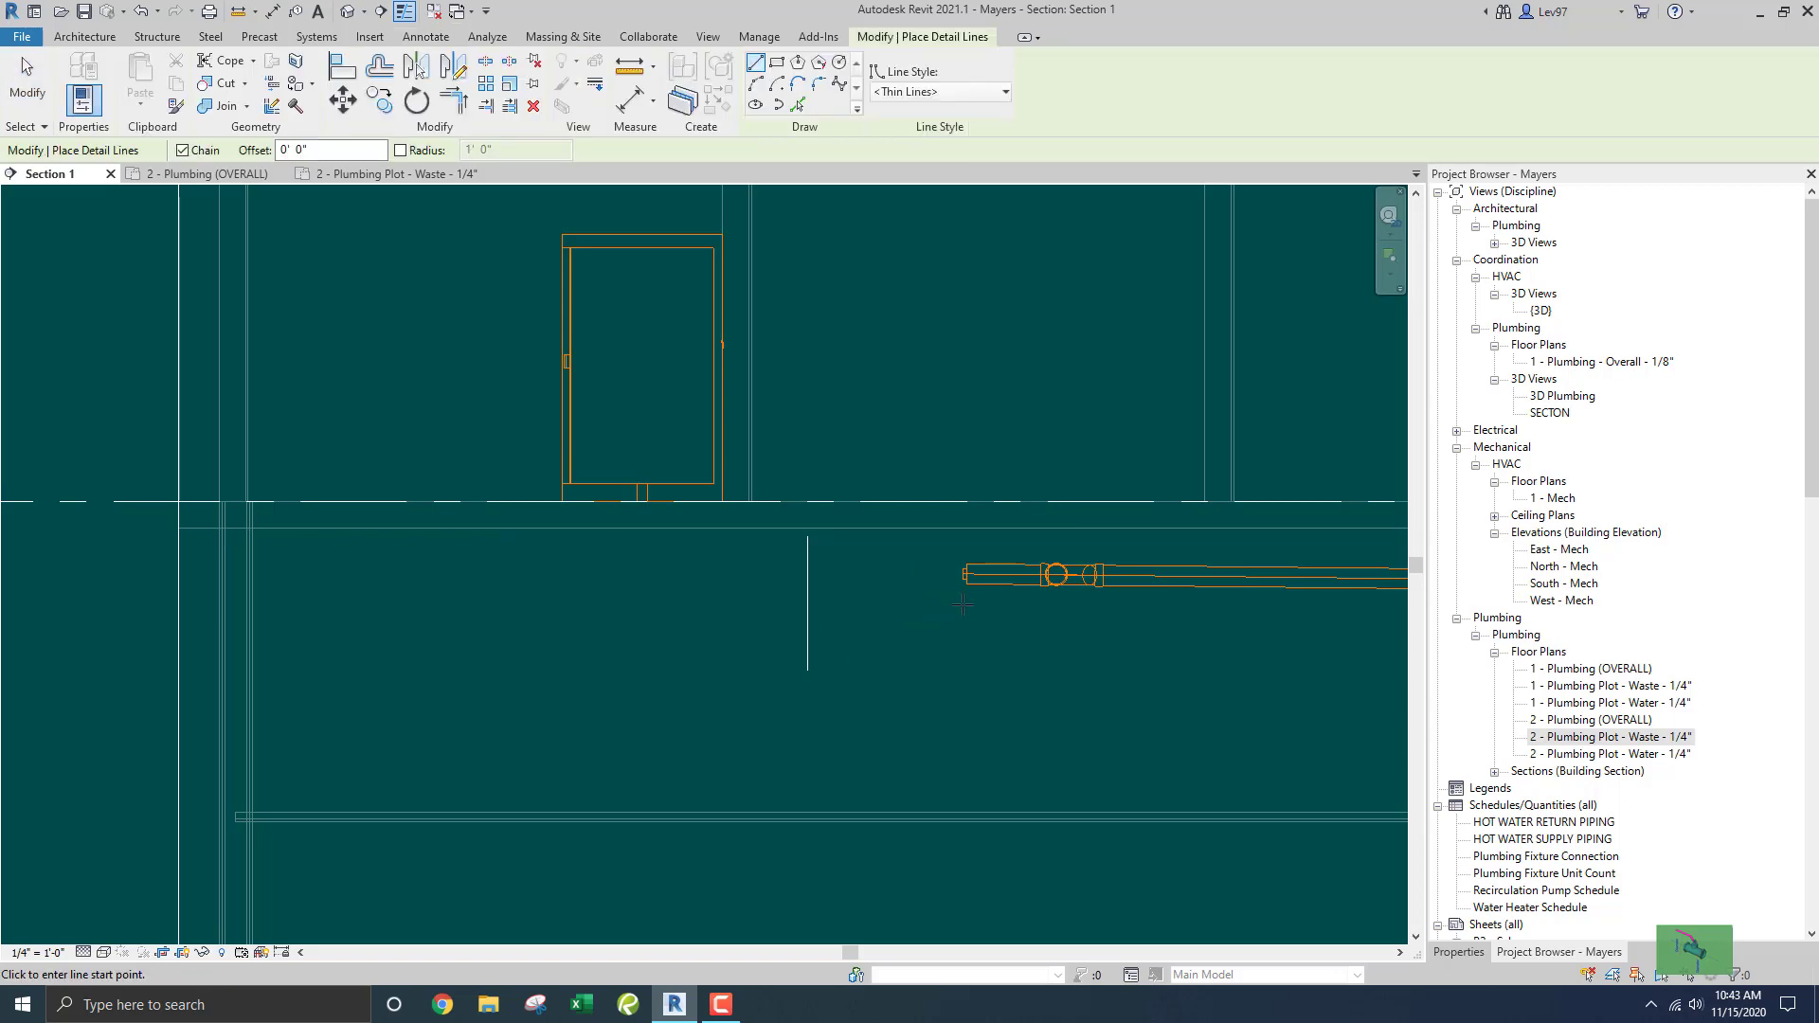
pyautogui.click(963, 605)
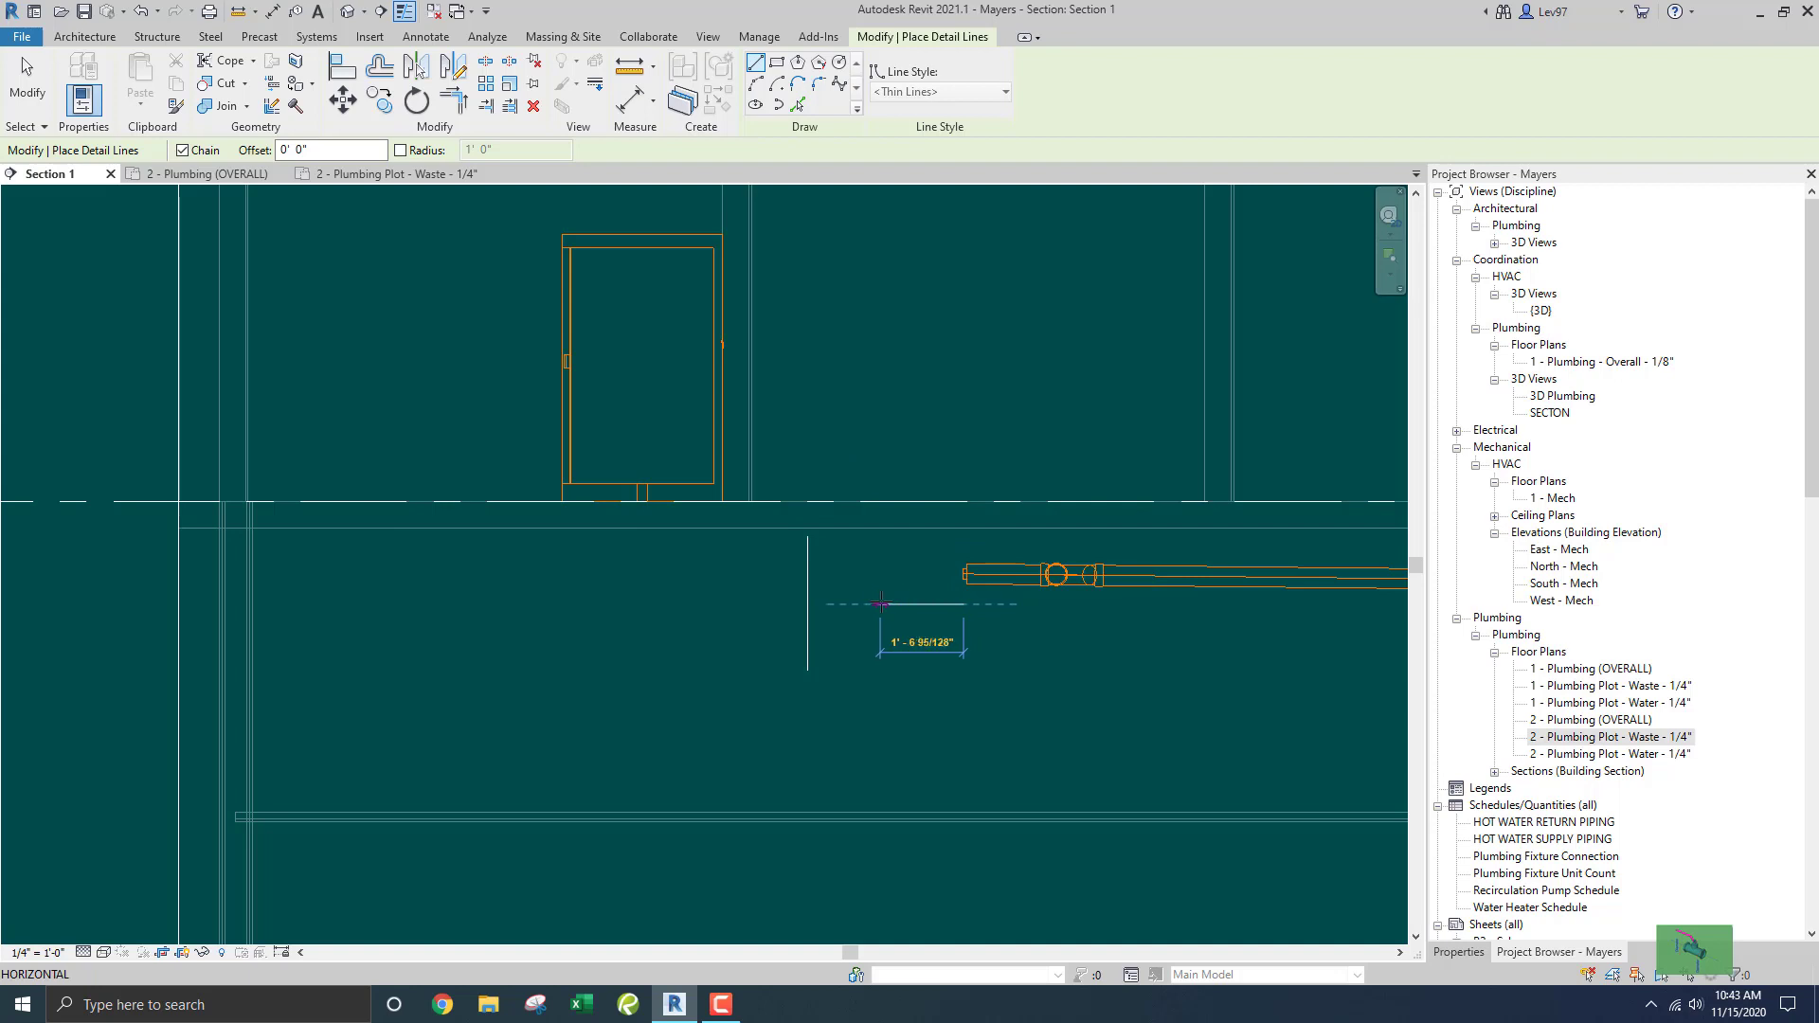
pyautogui.click(880, 603)
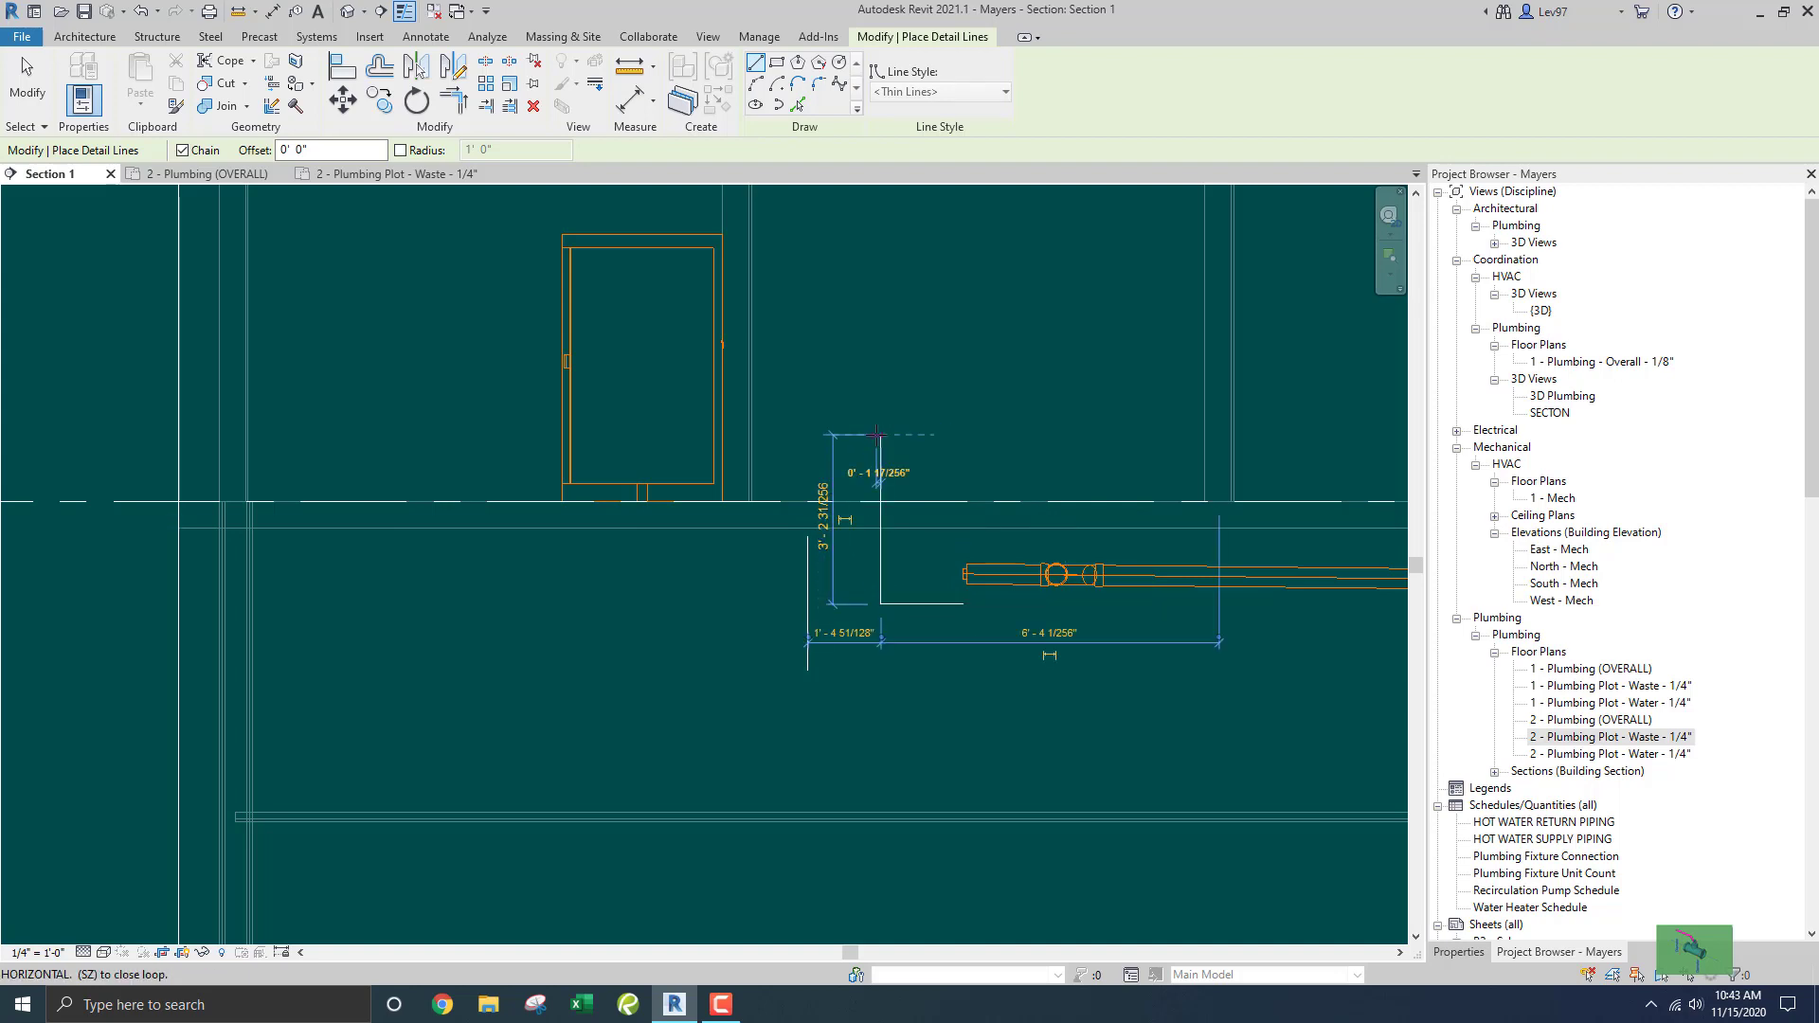
pyautogui.click(877, 435)
pyautogui.press('Escape')
pyautogui.press('Escape')
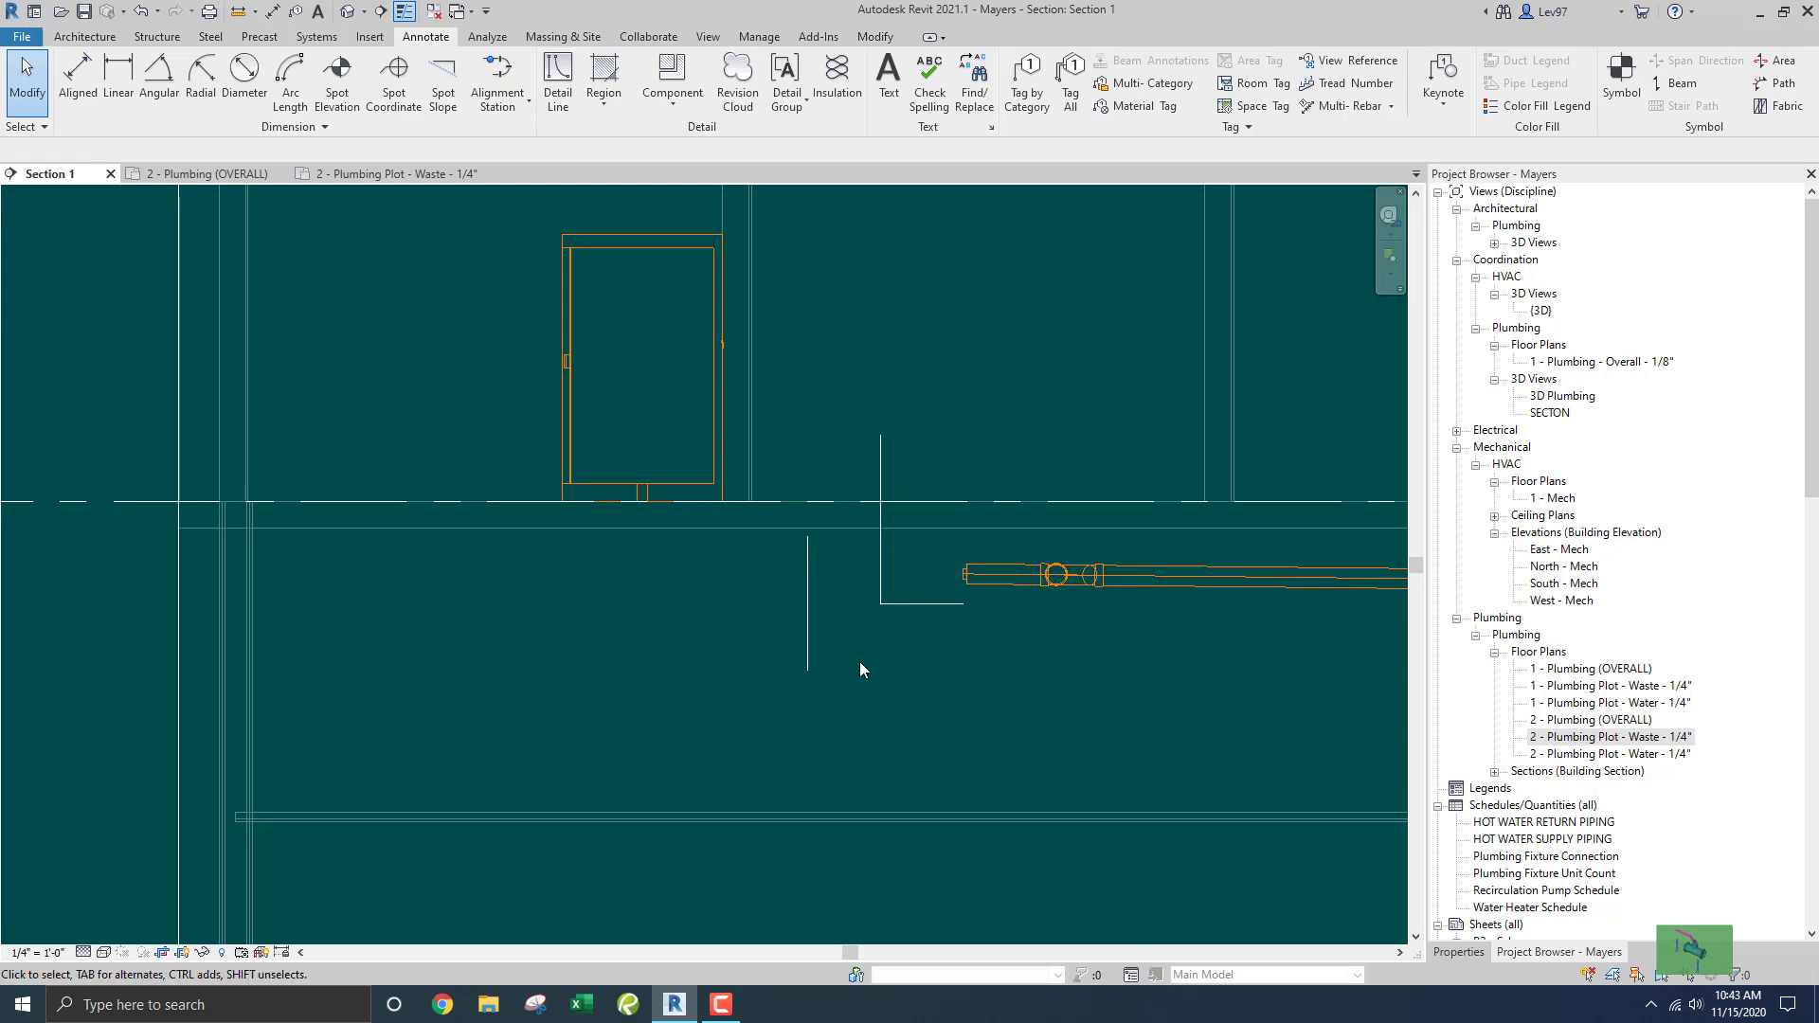
# Delete the three detail lines sketched beside the waste main's capped end.
pyautogui.moveTo(911, 724); pyautogui.dragTo(765, 569)
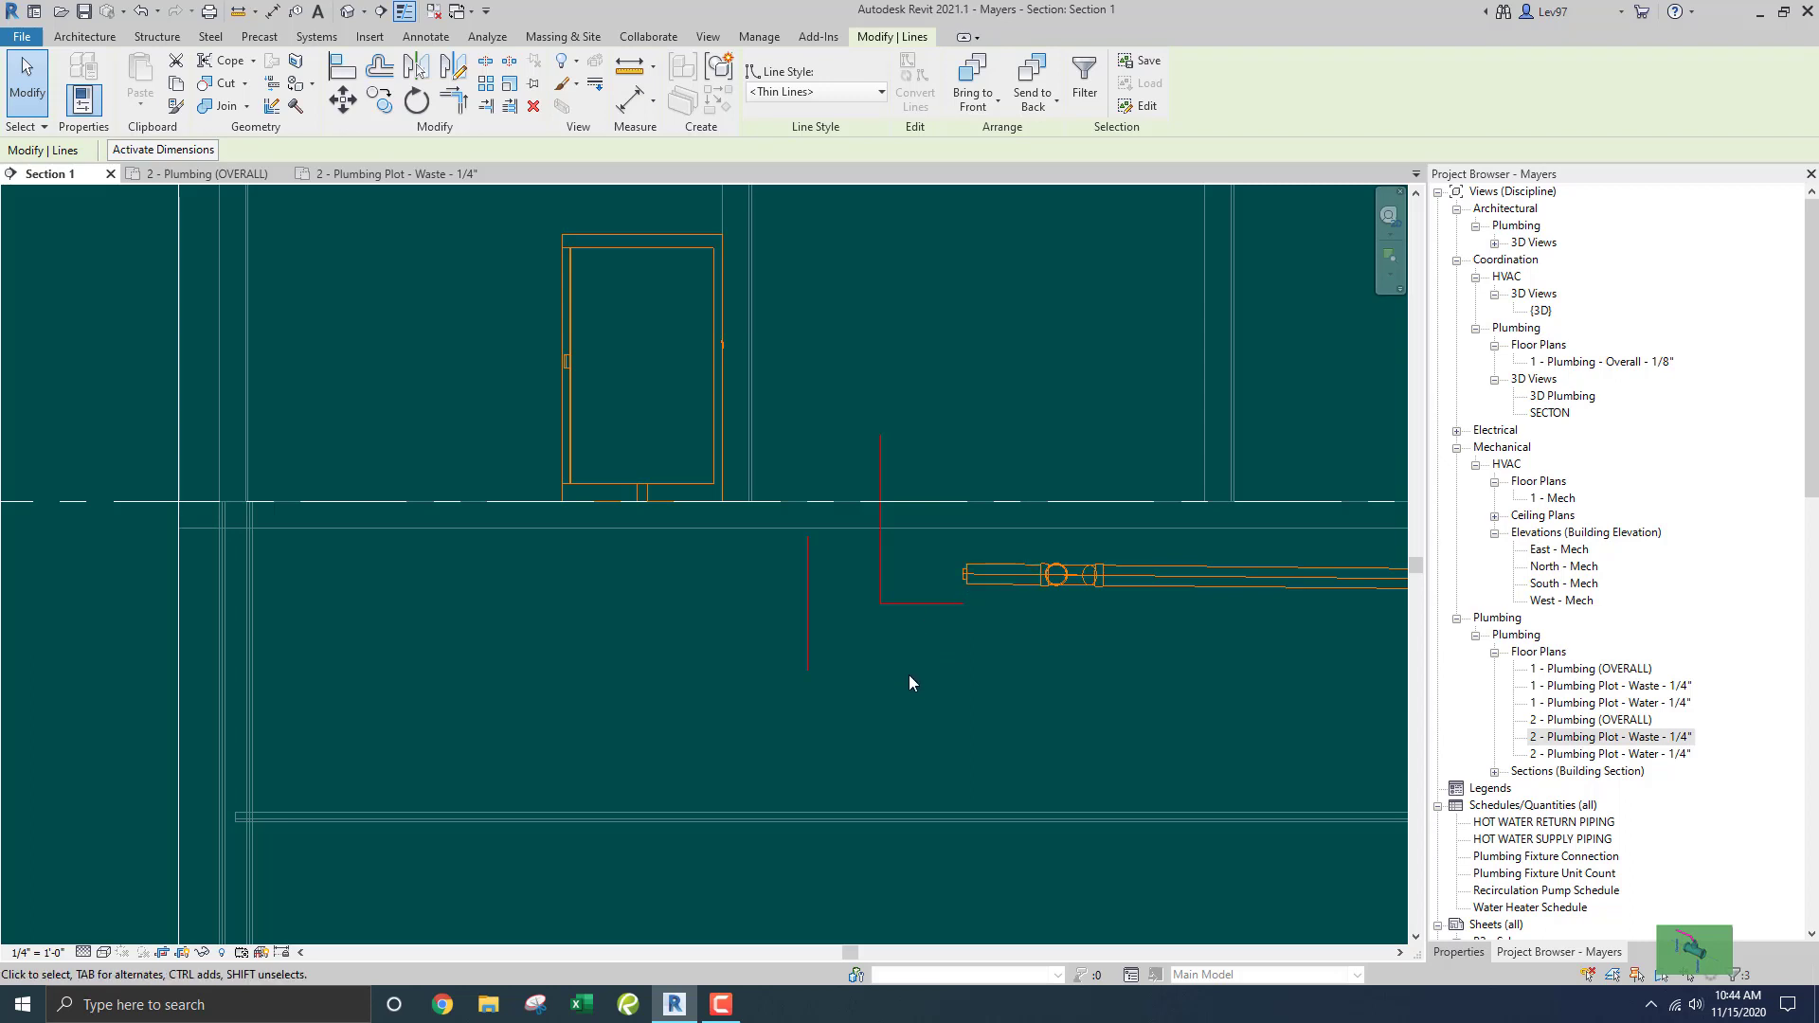
pyautogui.moveTo(929, 717); pyautogui.dragTo(743, 561)
pyautogui.press('Delete')
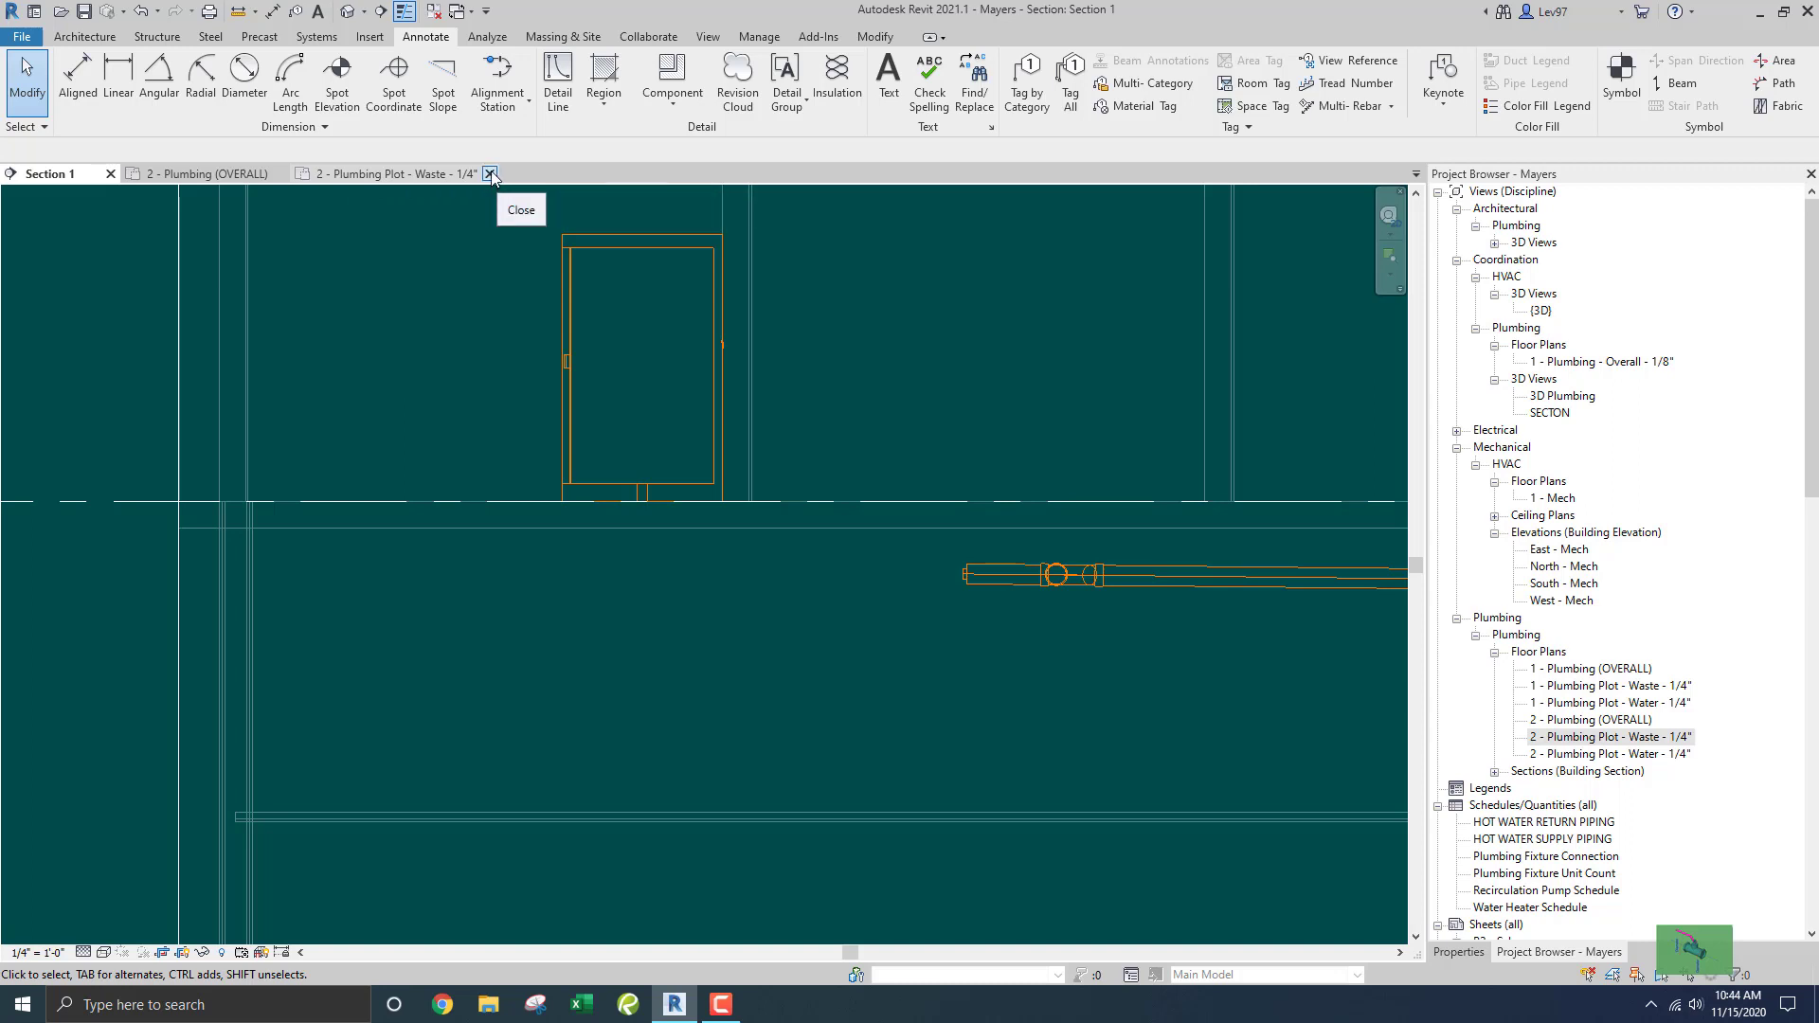
# Close the waste plot plan, return to the 2 - Plumbing (OVERALL) plan and give it a visual style that renders materials.
pyautogui.click(490, 174)
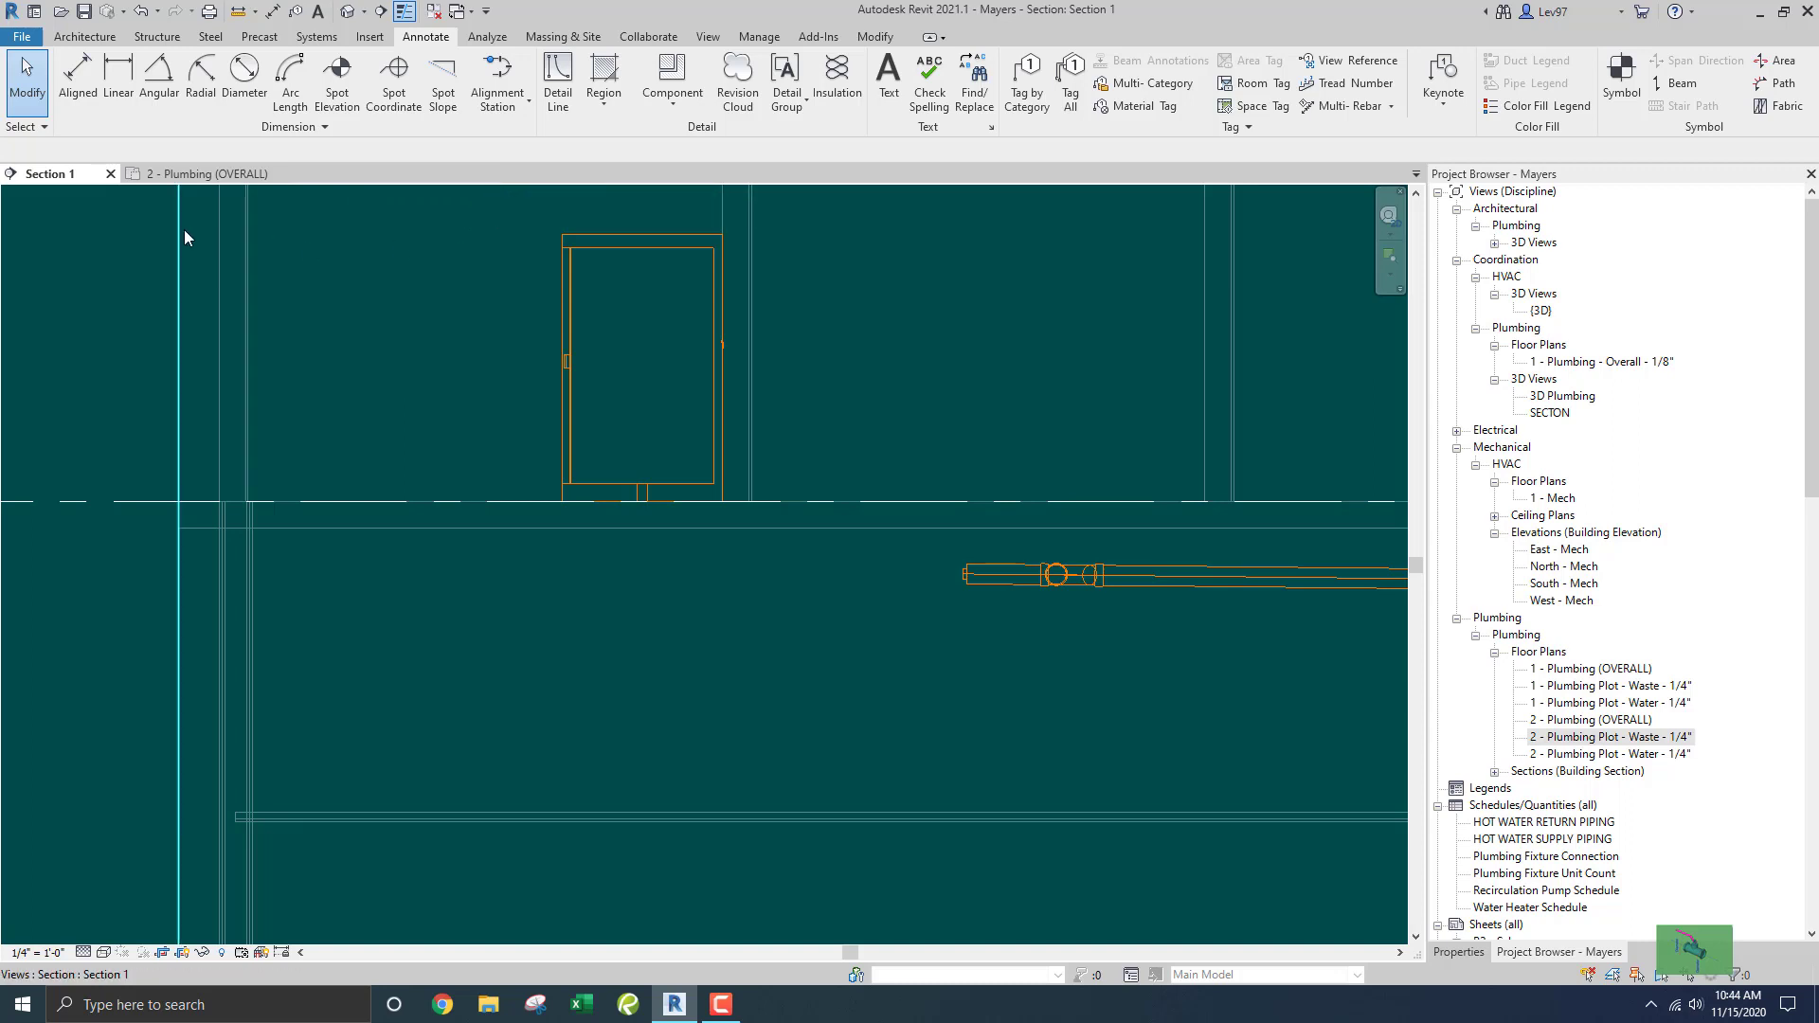
pyautogui.click(193, 176)
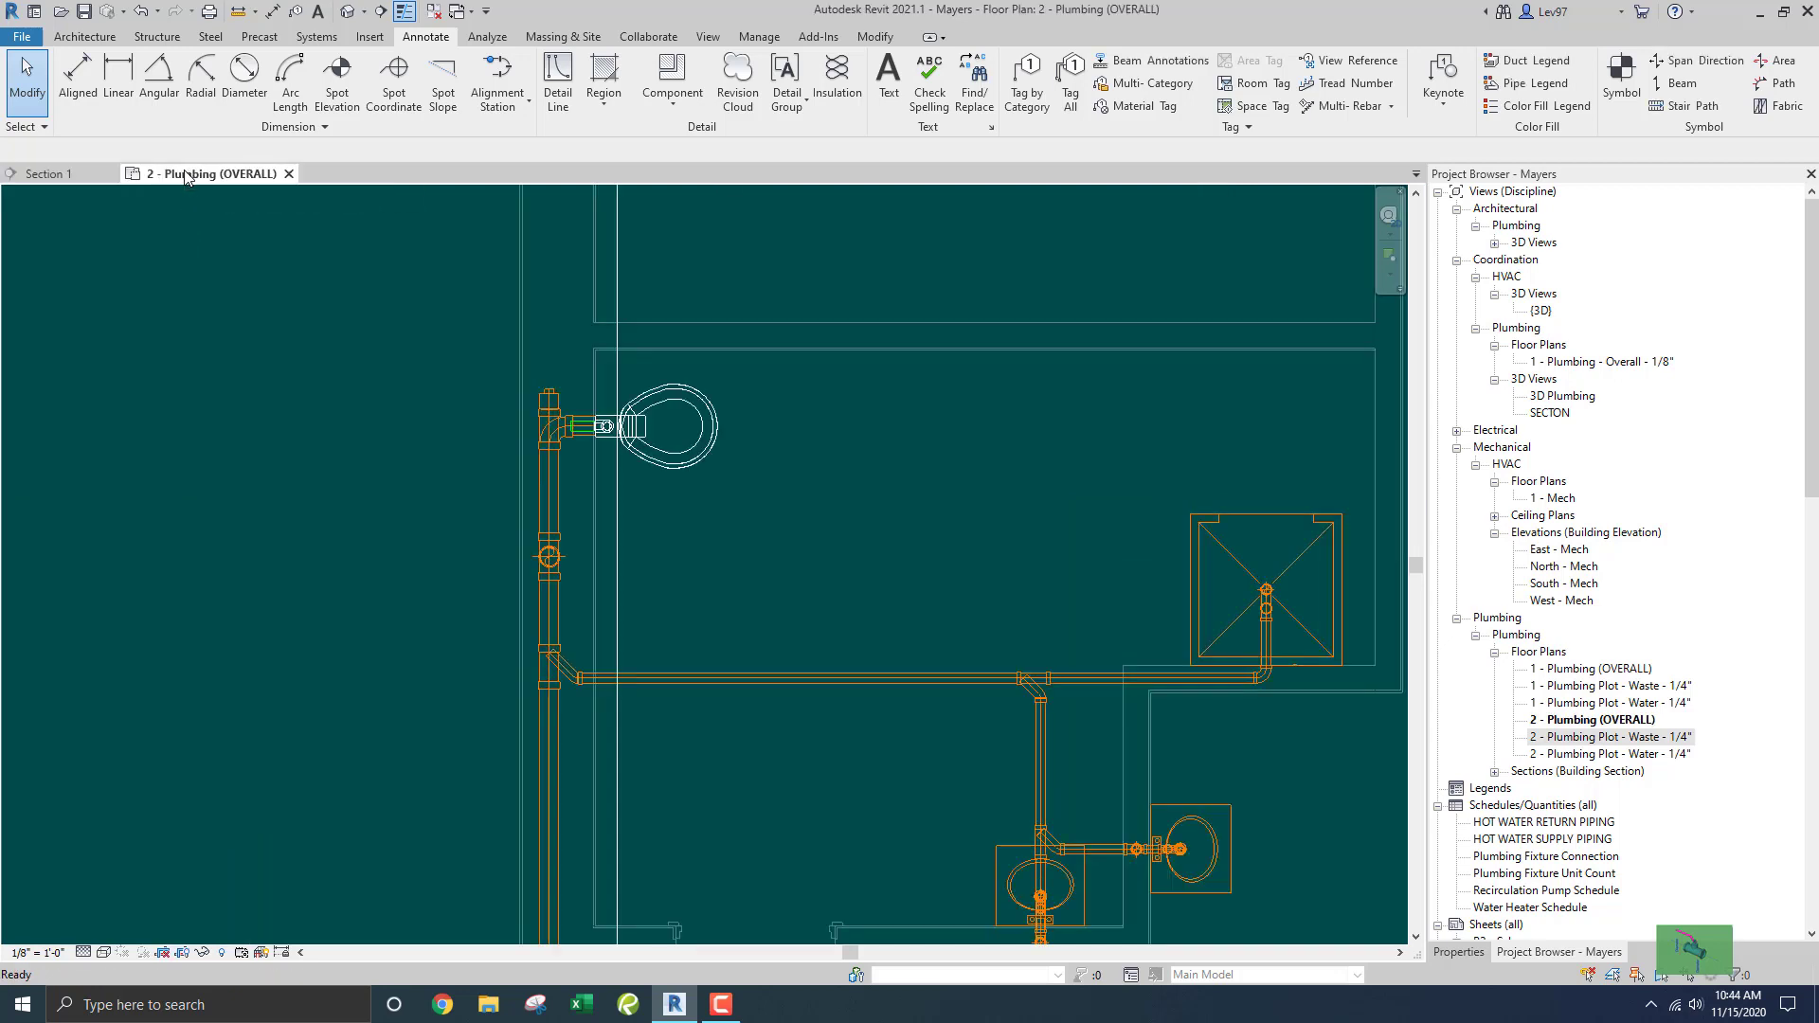
pyautogui.click(103, 955)
pyautogui.click(124, 932)
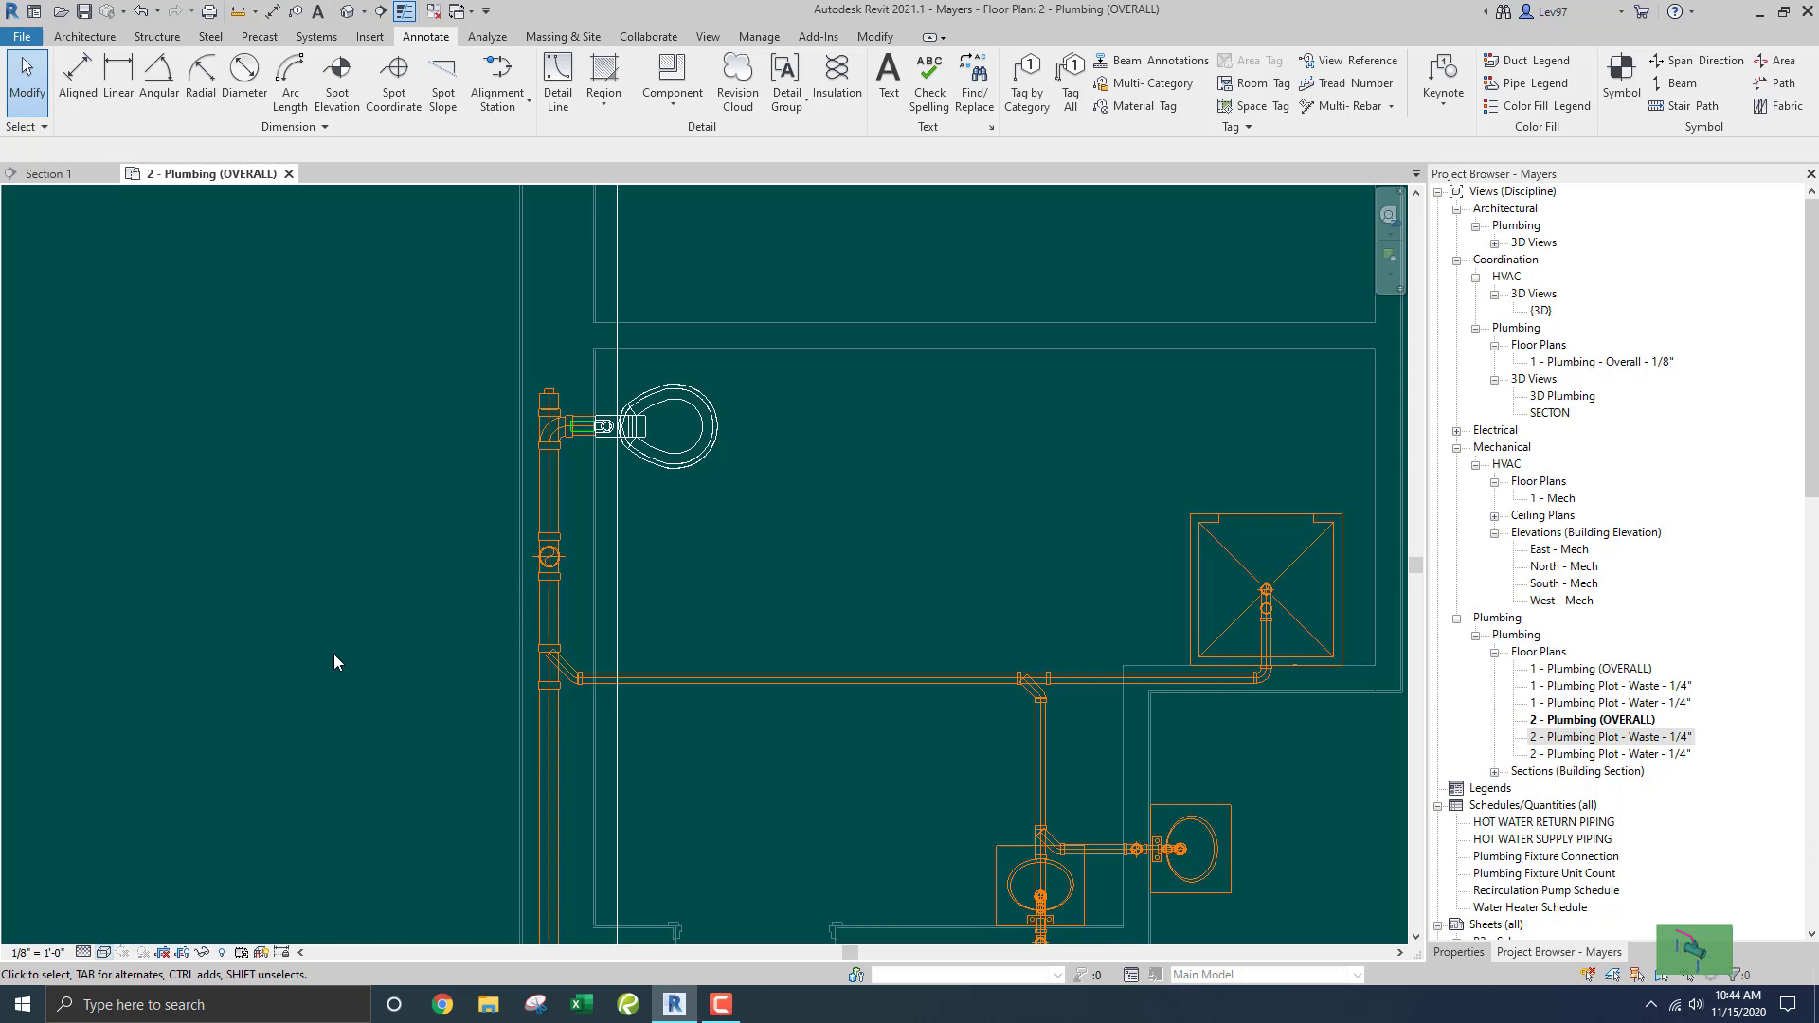
# Try to draw a 2" pipe at 45° from the open end of the short pipe behind the upper water closet.
pyautogui.scroll(-3, 333, 654)
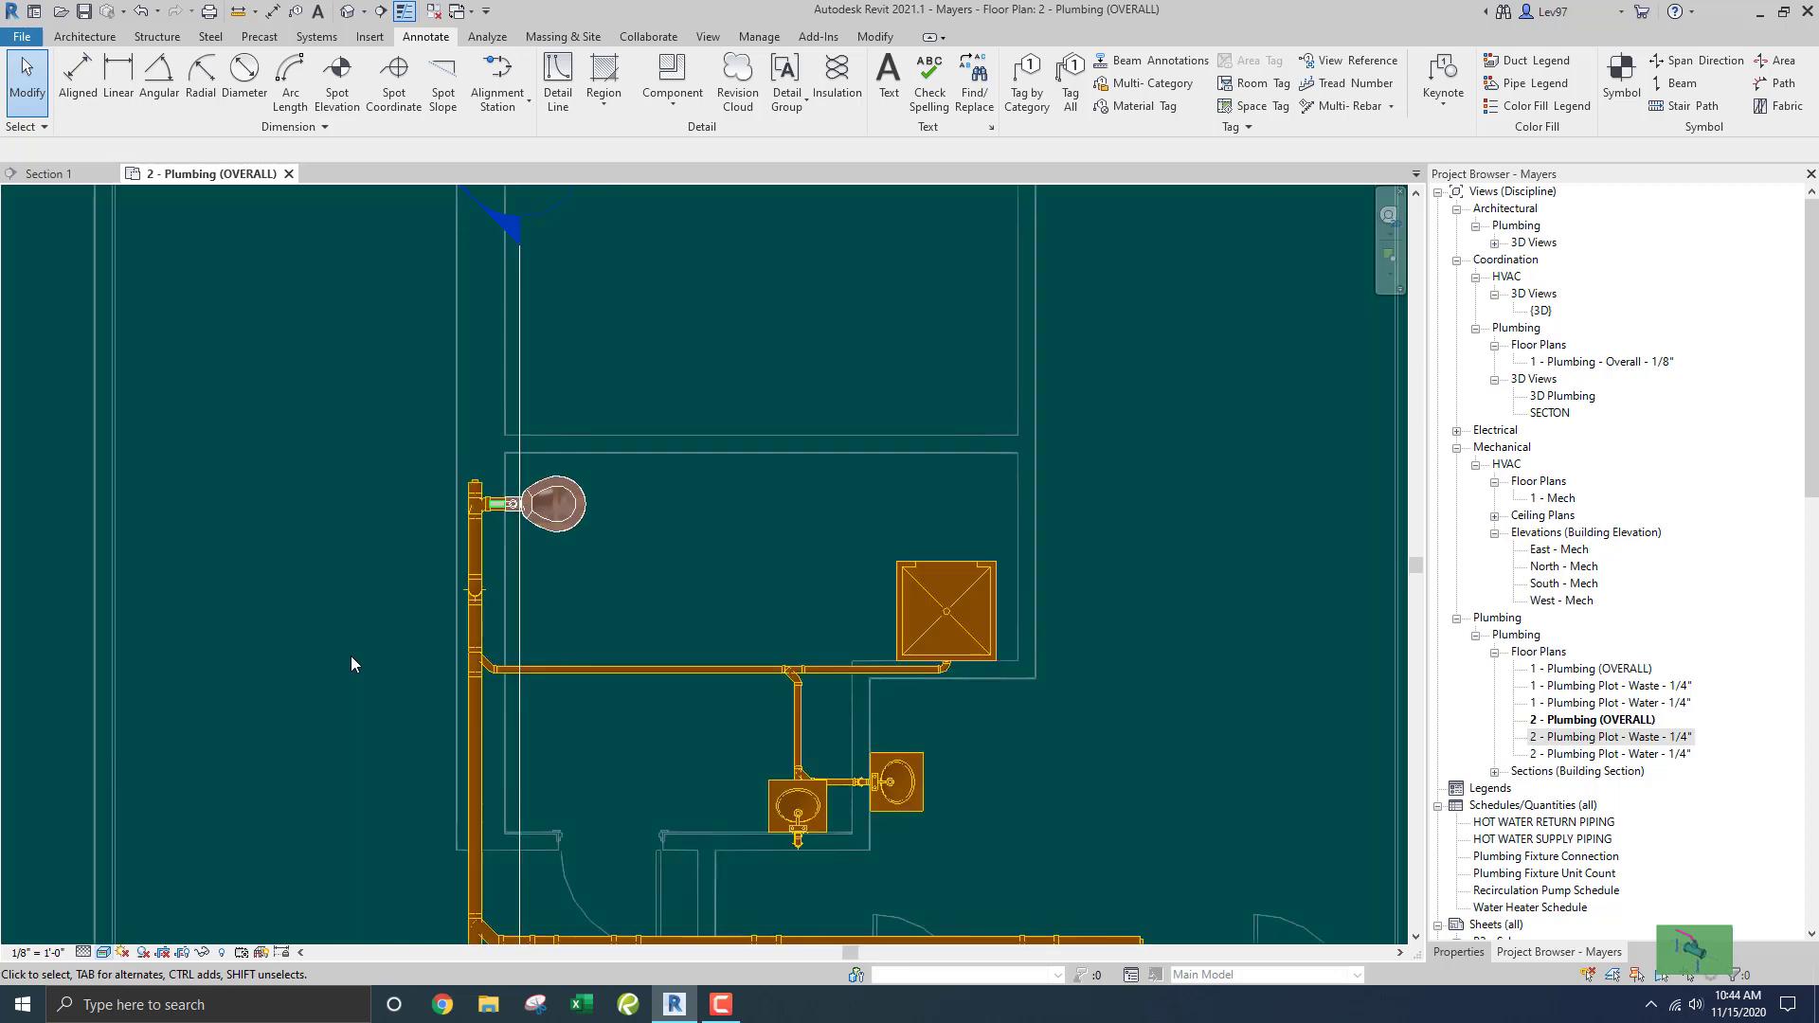
pyautogui.moveTo(355, 653); pyautogui.dragTo(479, 527, button='middle')
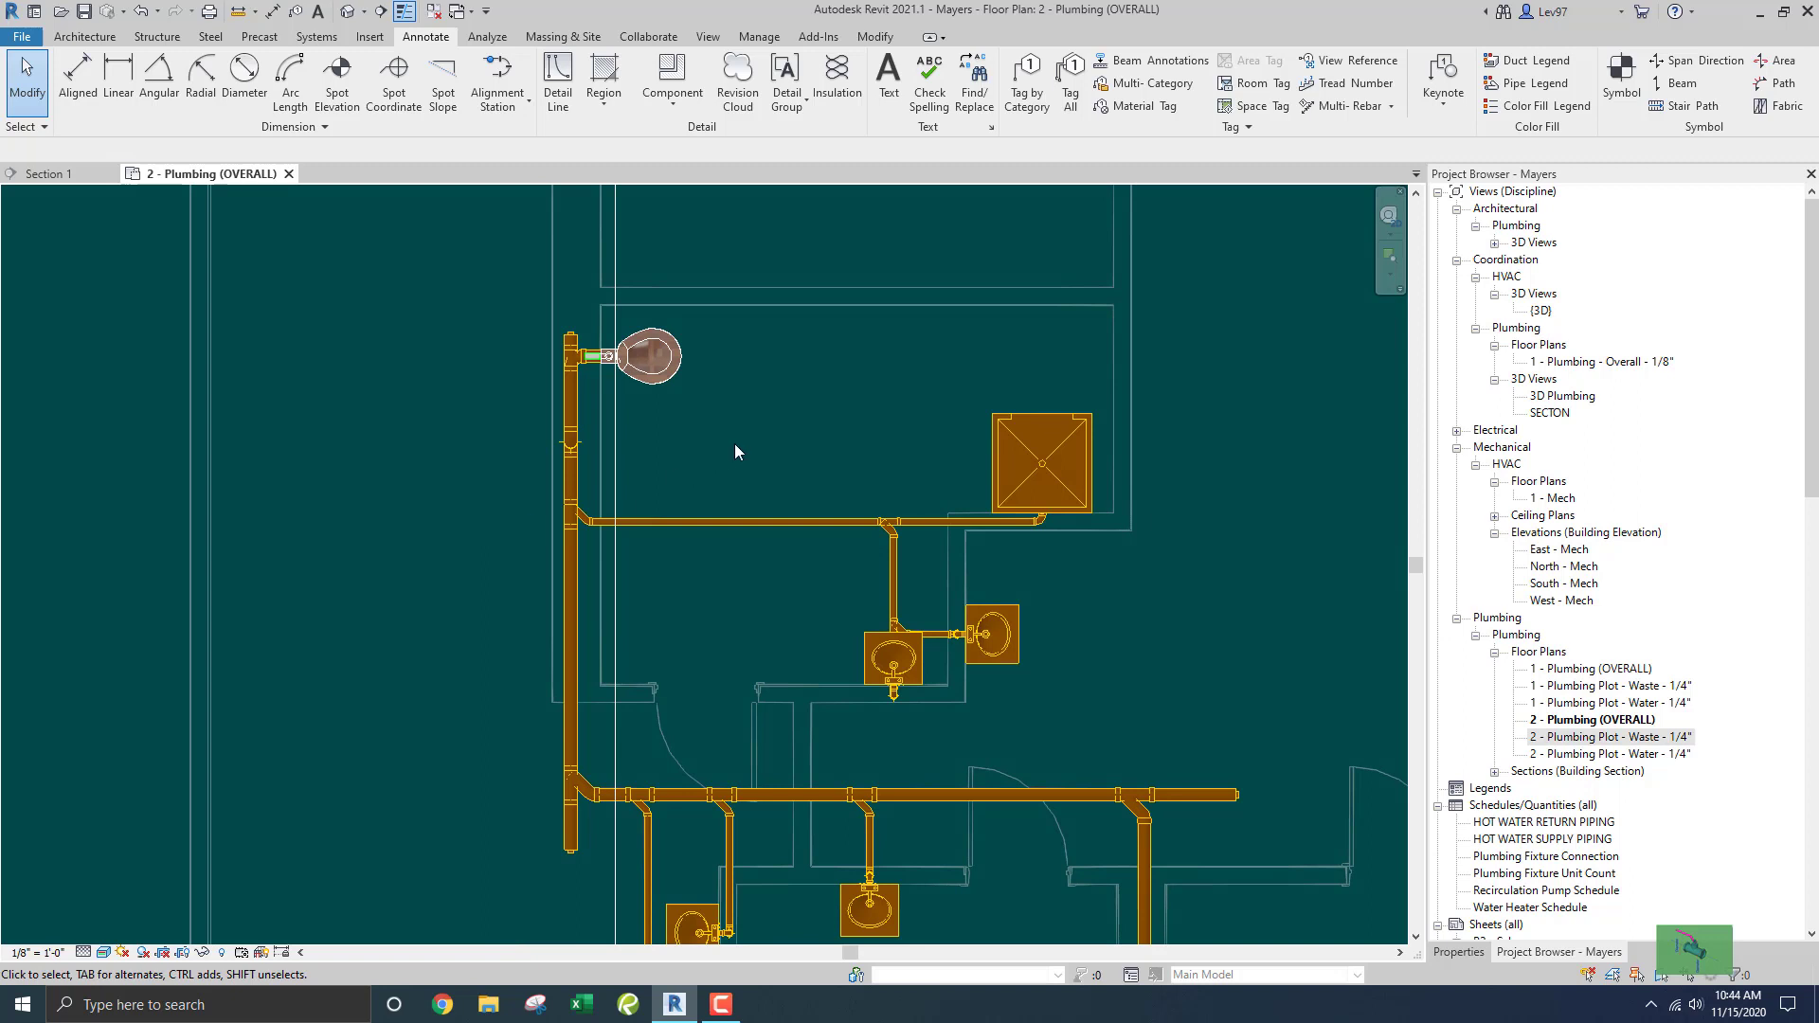
pyautogui.moveTo(725, 433); pyautogui.dragTo(1071, 515, button='middle')
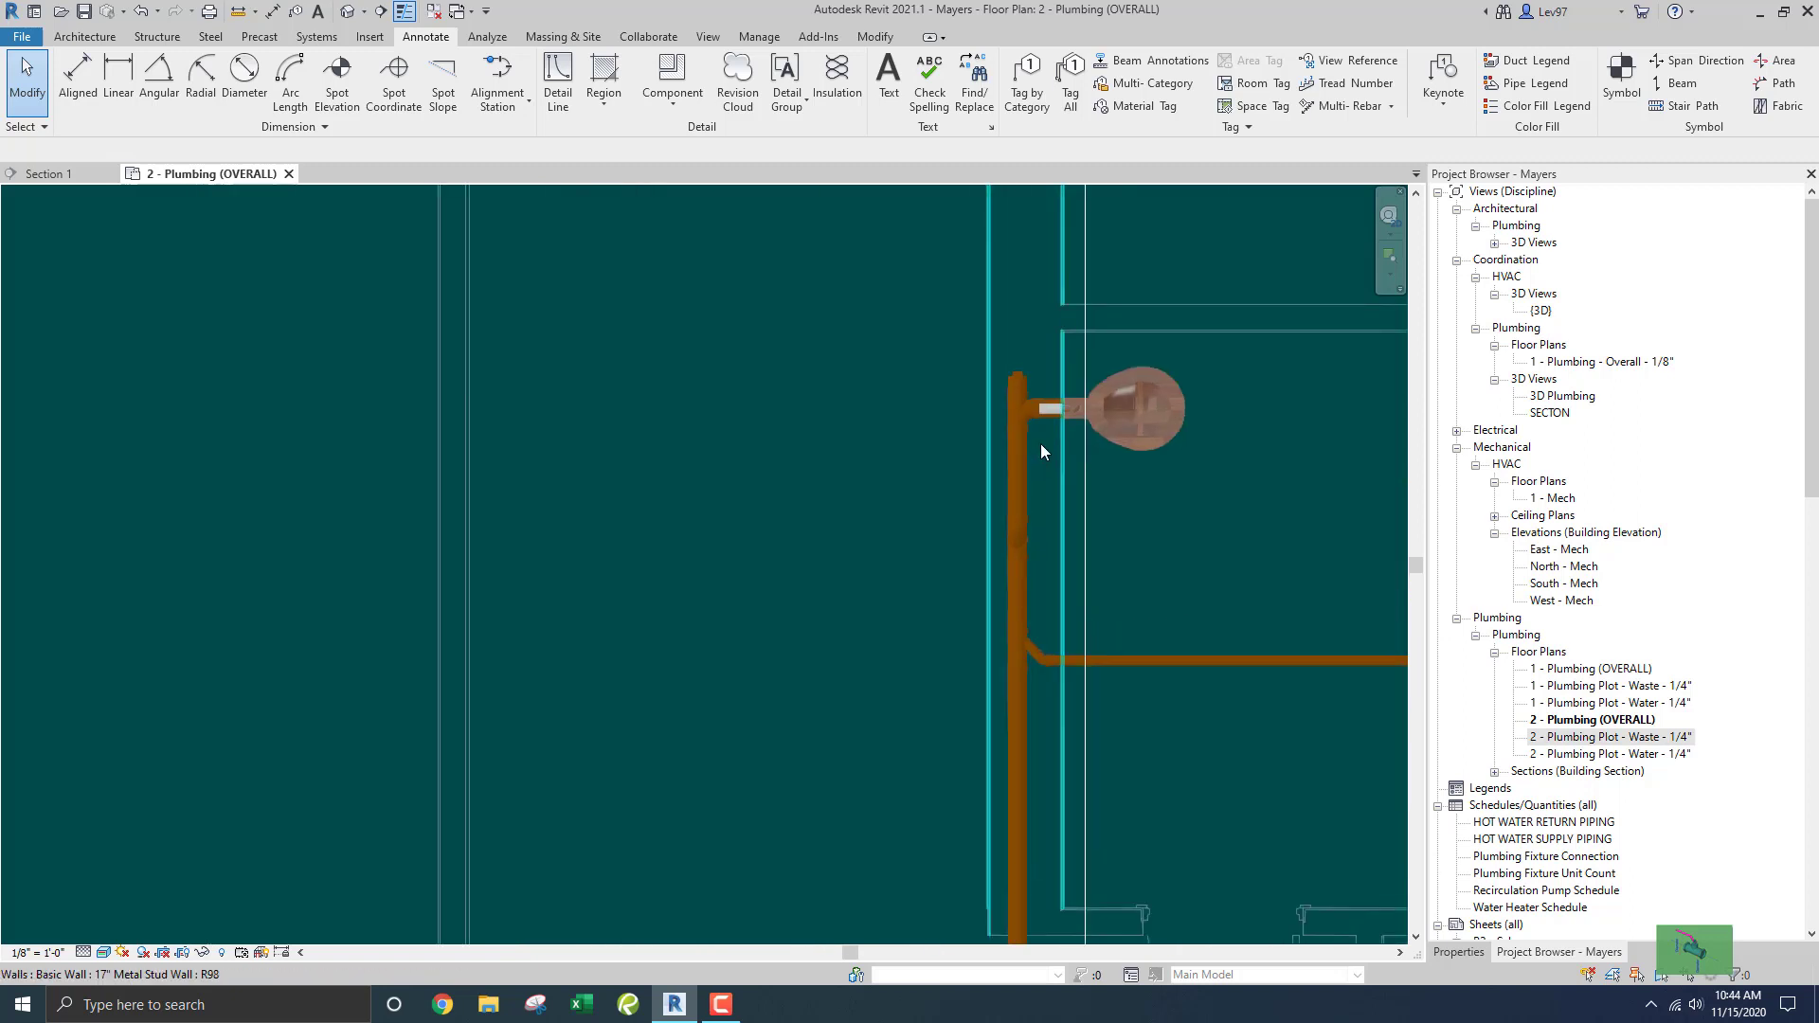
pyautogui.scroll(3, 1040, 444)
pyautogui.moveTo(894, 458); pyautogui.dragTo(806, 442, button='middle')
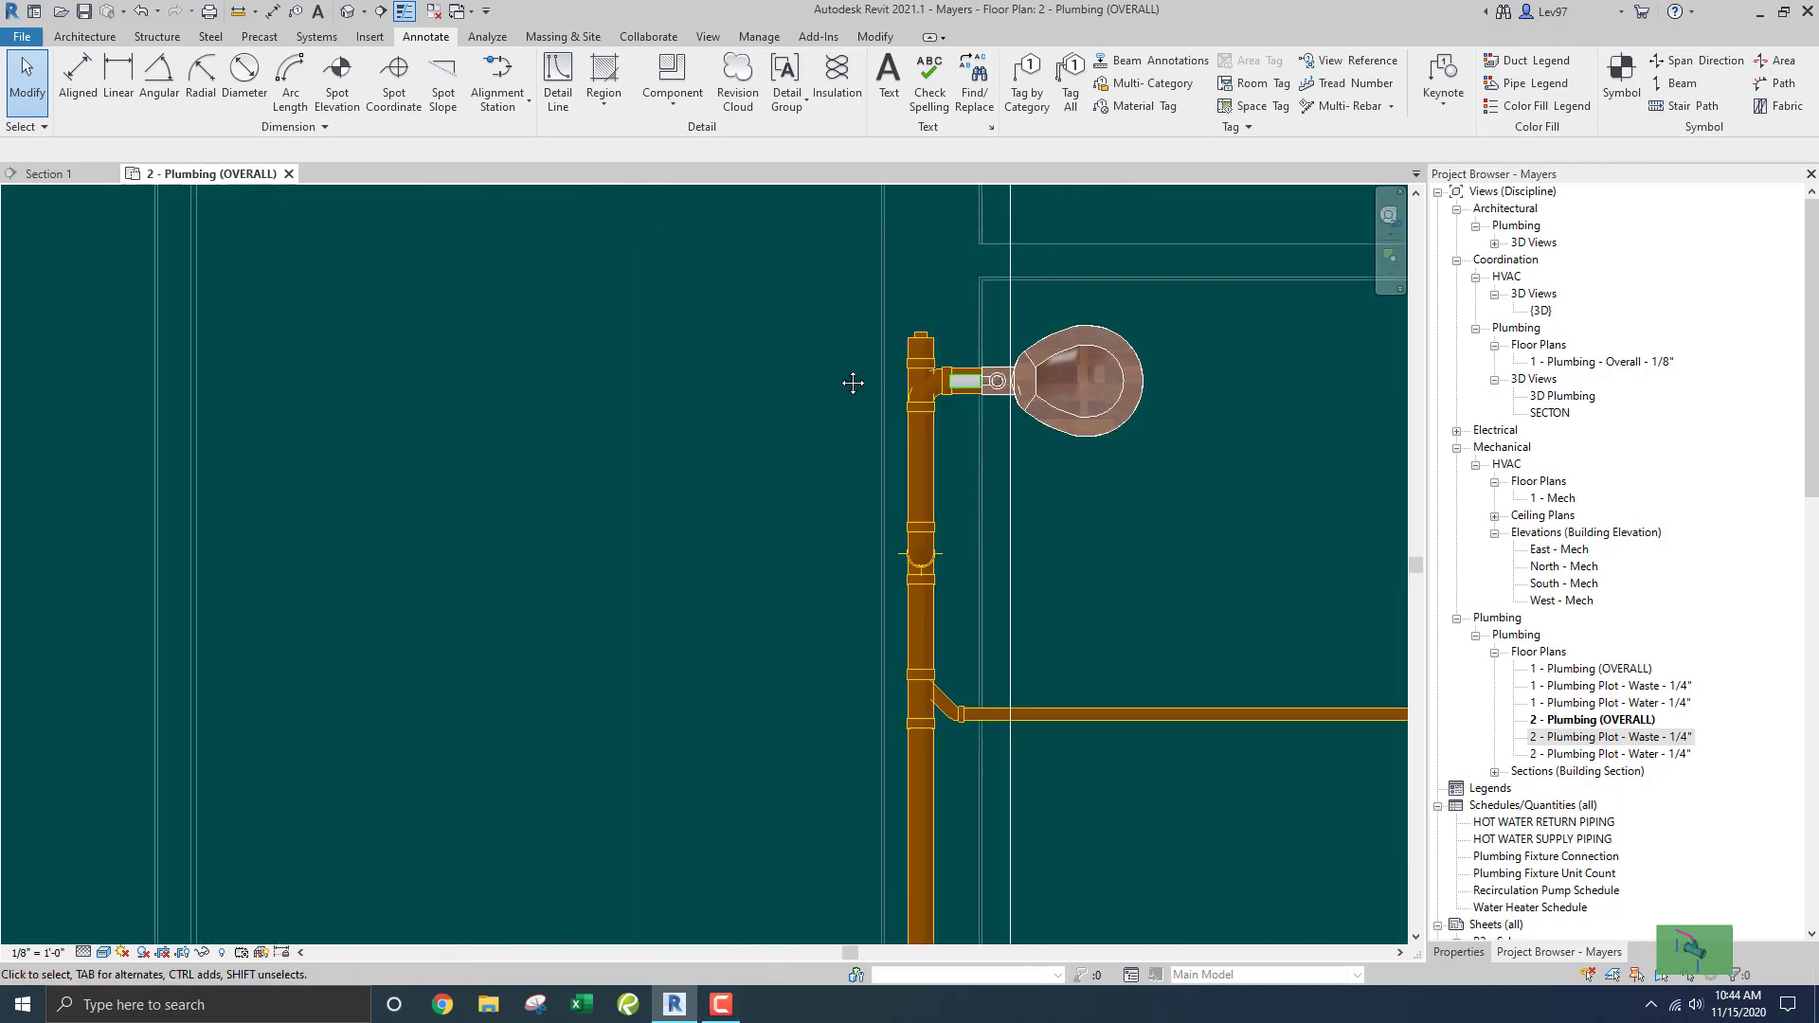
pyautogui.moveTo(852, 382); pyautogui.dragTo(802, 412, button='middle')
pyautogui.scroll(2, 933, 431)
pyautogui.click(903, 404)
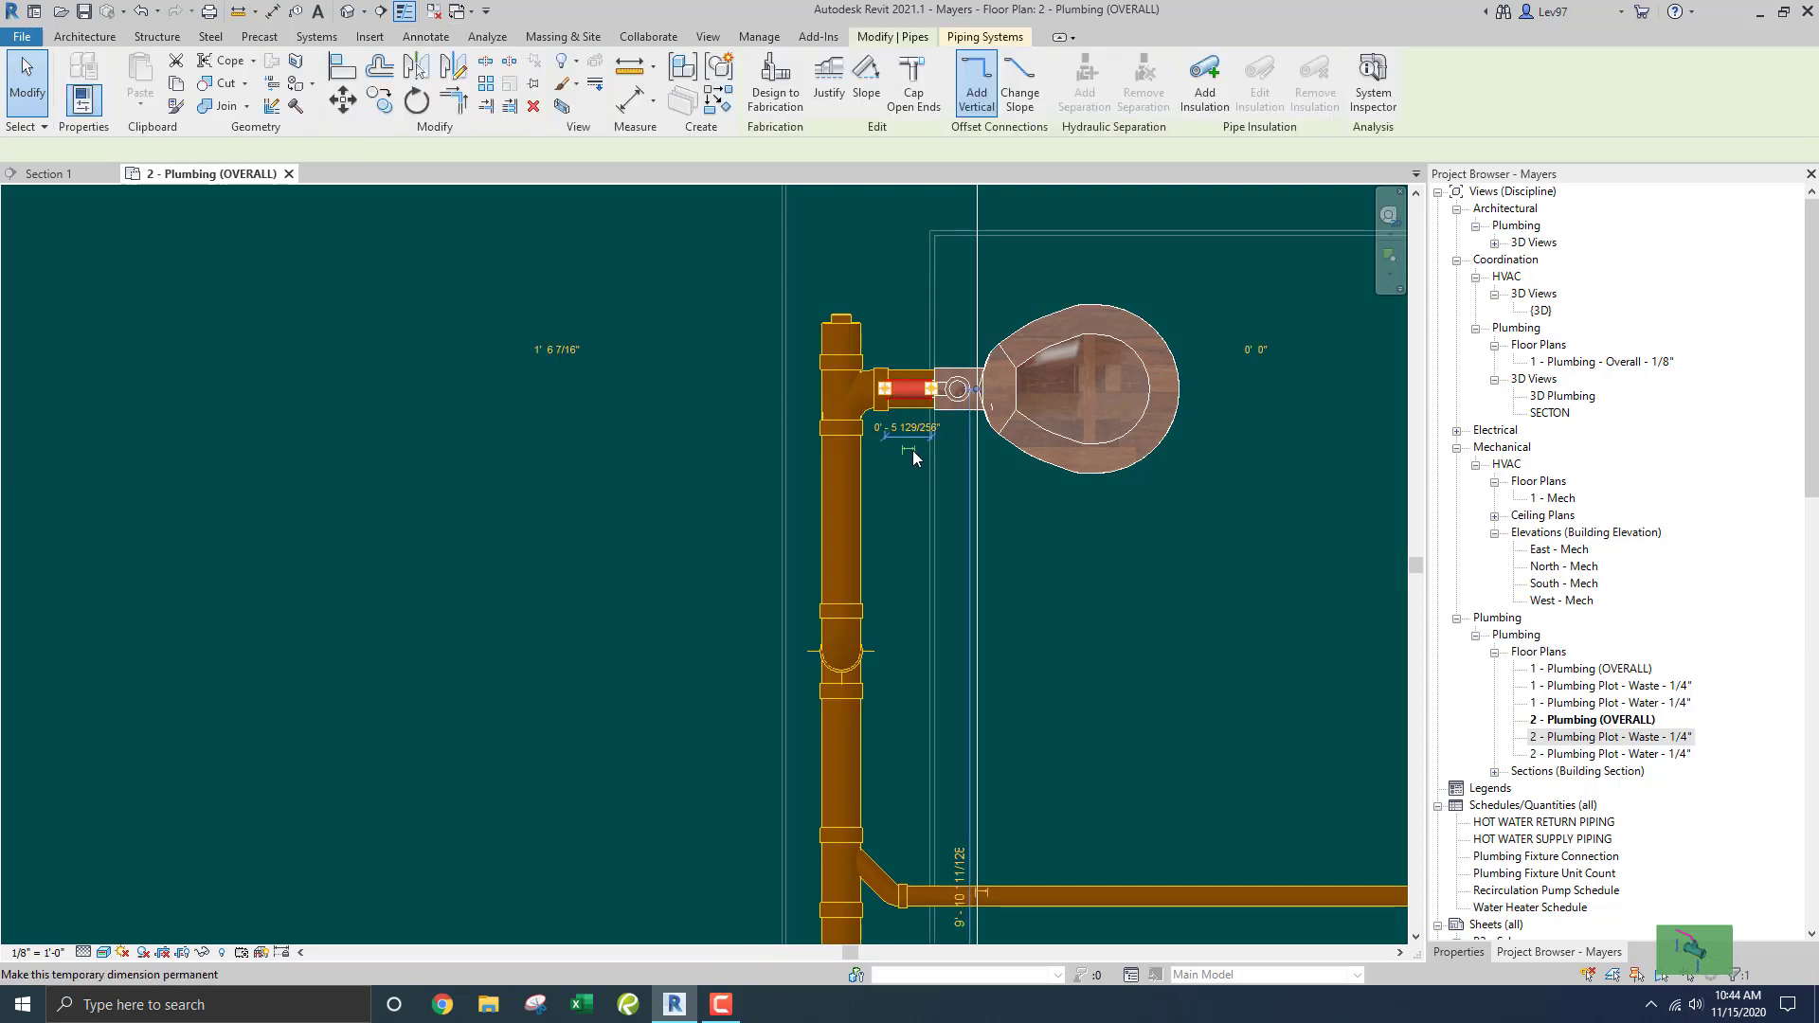
pyautogui.rightClick(886, 394)
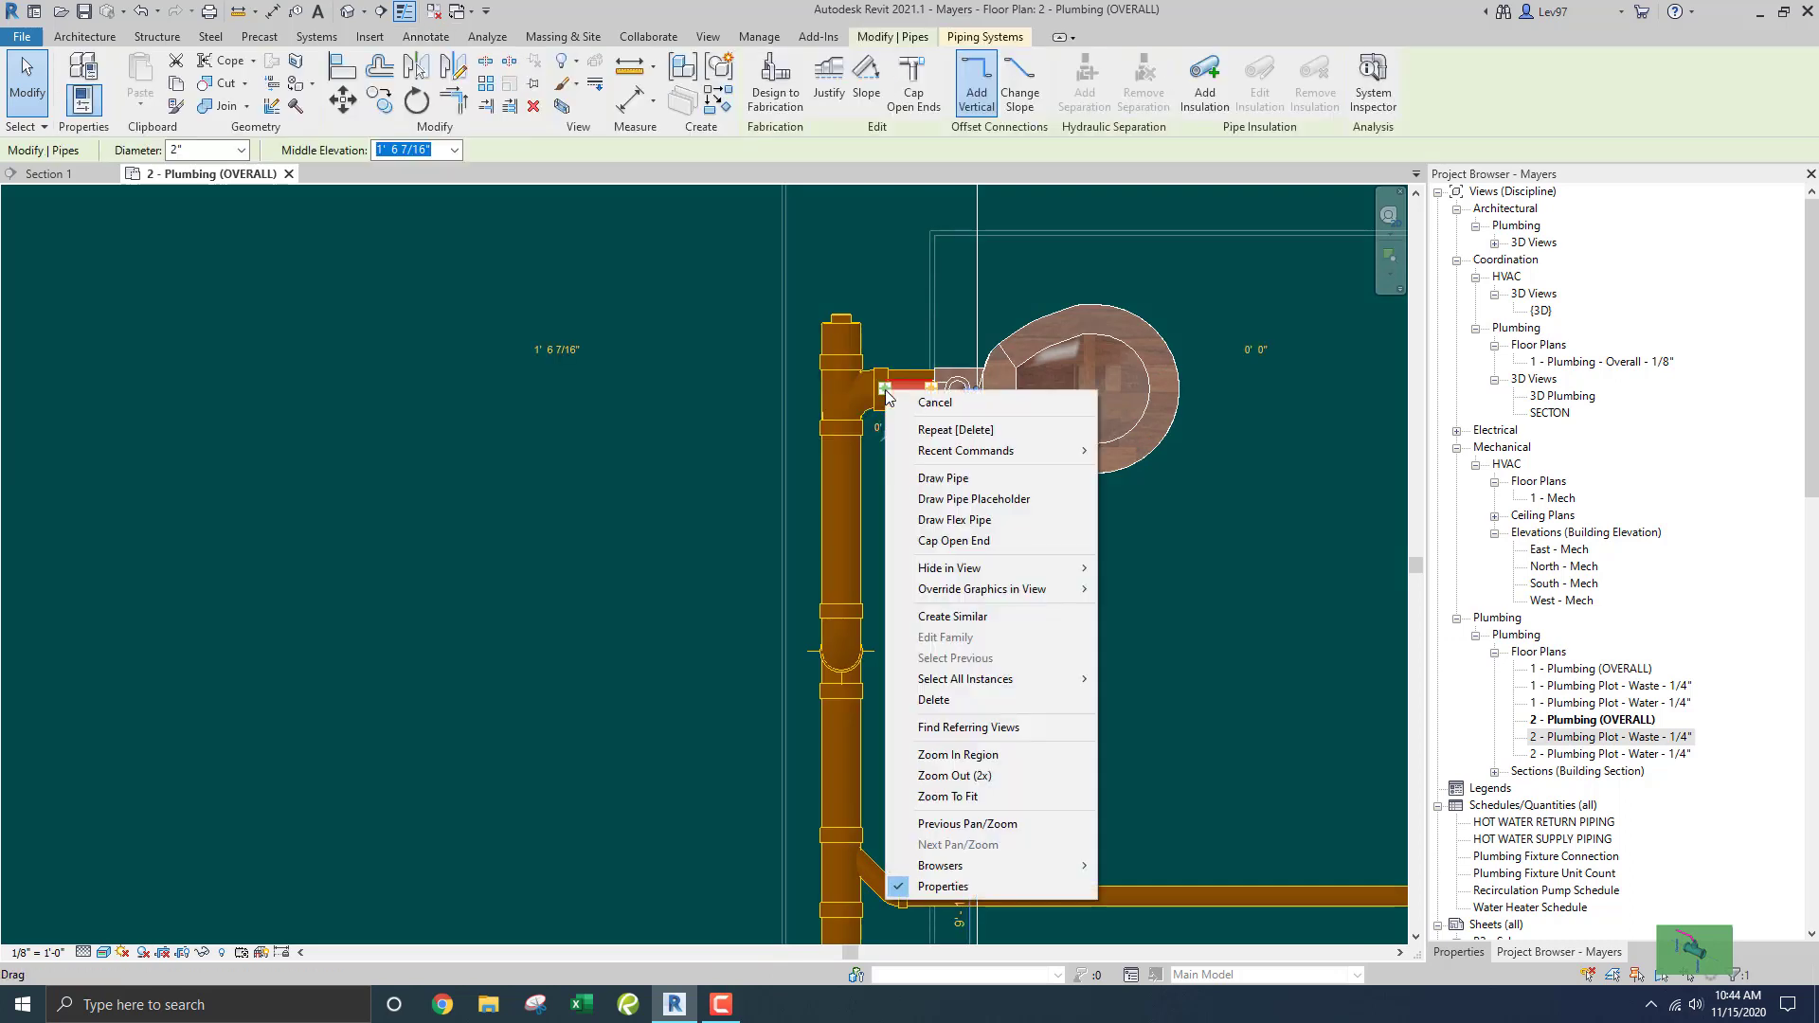
pyautogui.click(939, 479)
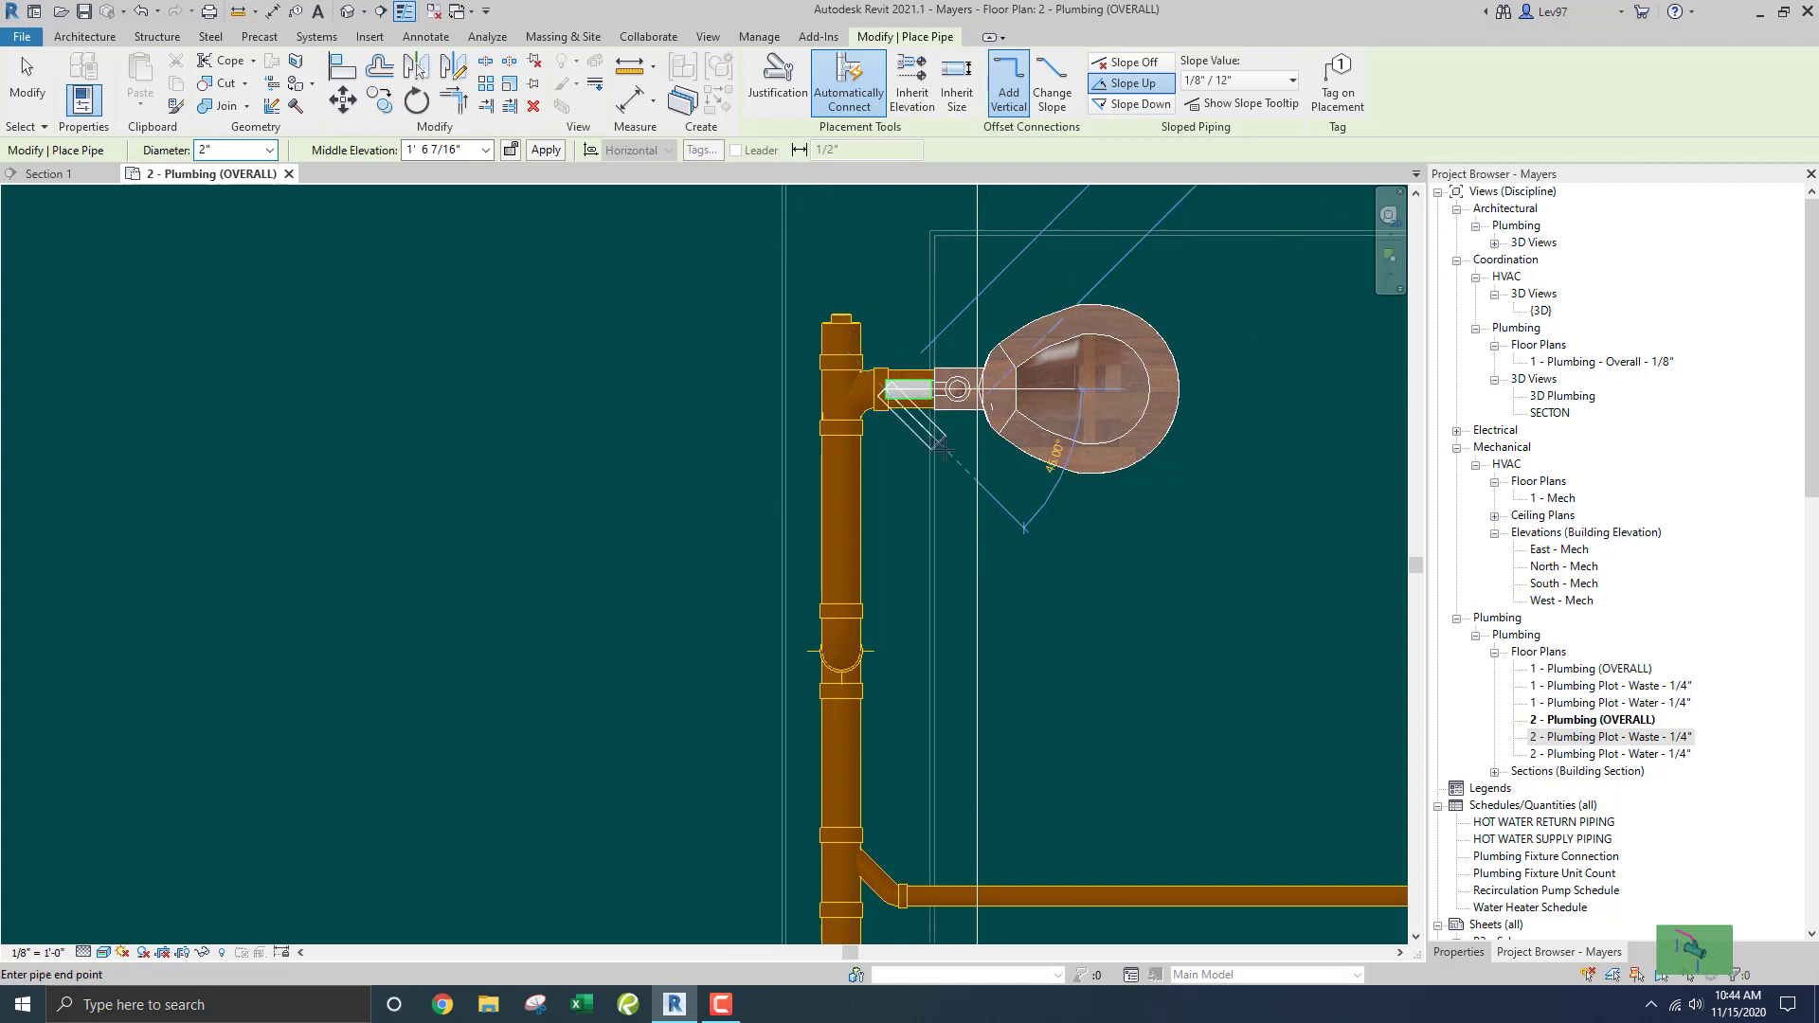
pyautogui.click(990, 494)
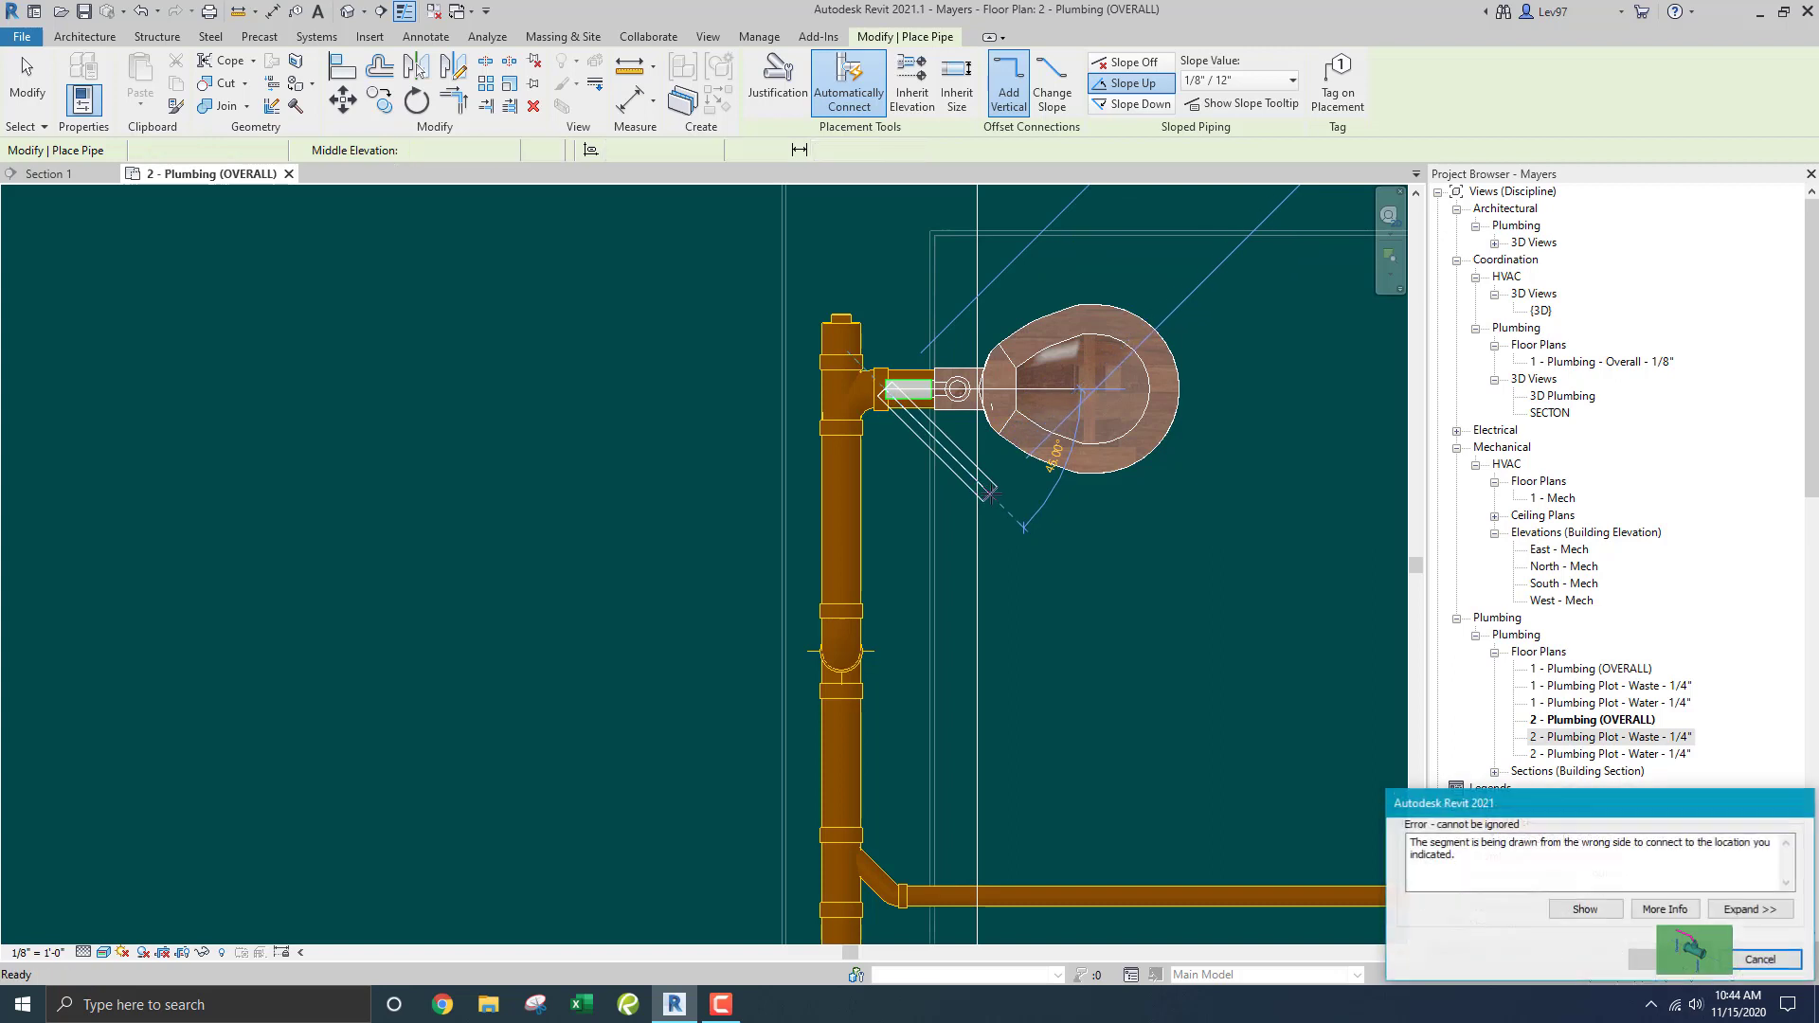
pyautogui.click(1751, 959)
pyautogui.press('Escape')
pyautogui.moveTo(1124, 592); pyautogui.dragTo(1186, 626, button='middle')
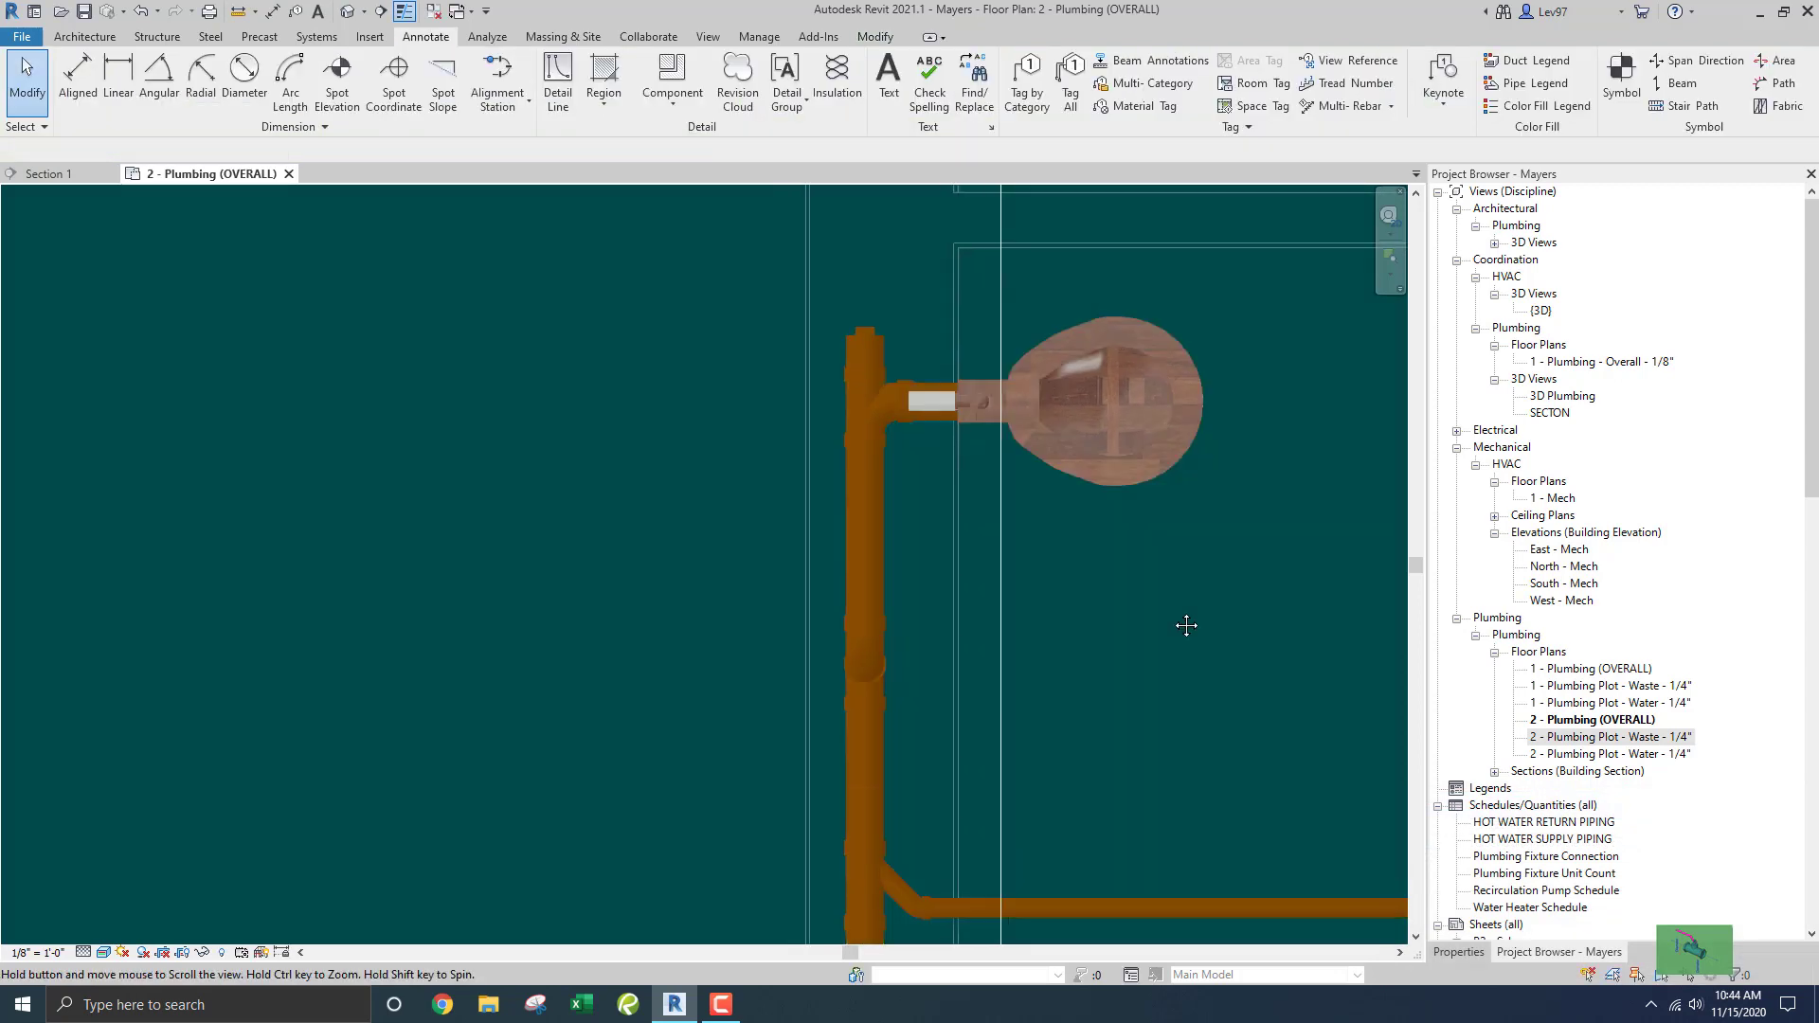
# Try to extend the short 2" pipe behind the upper water closet straight across the waste main, and undo it.
pyautogui.scroll(3, 974, 464)
pyautogui.click(967, 403)
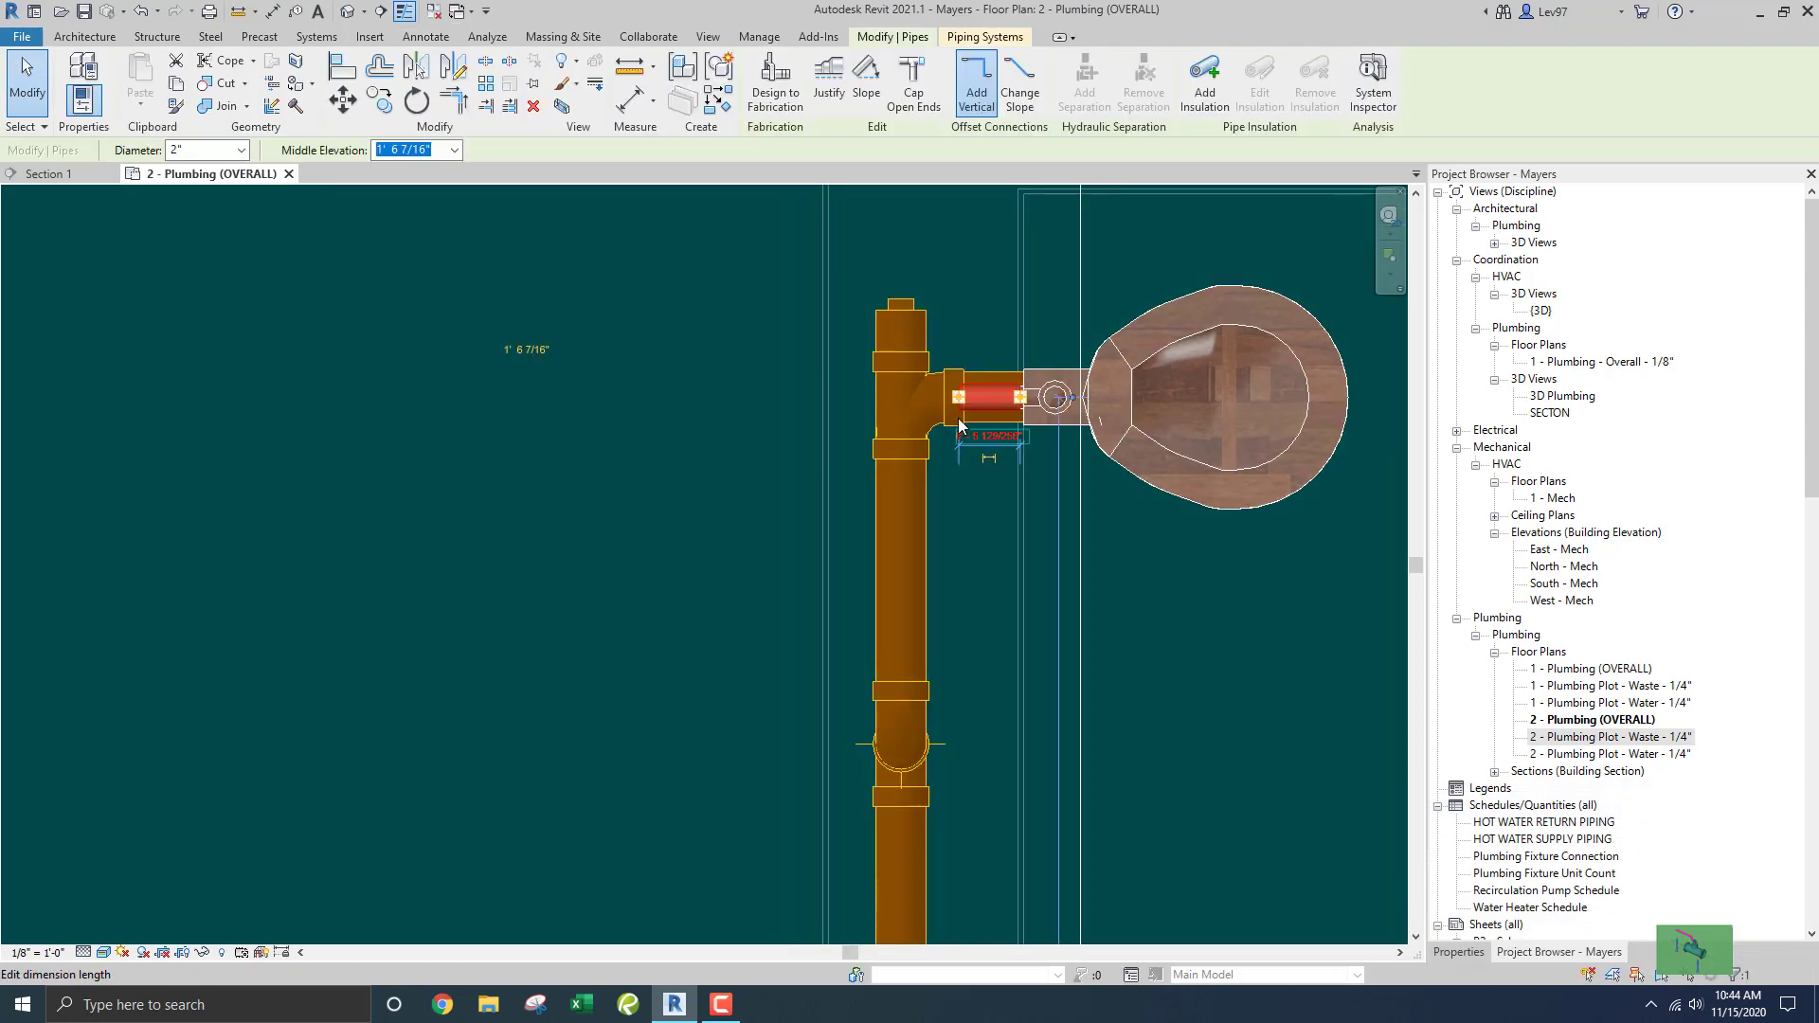
pyautogui.rightClick(959, 398)
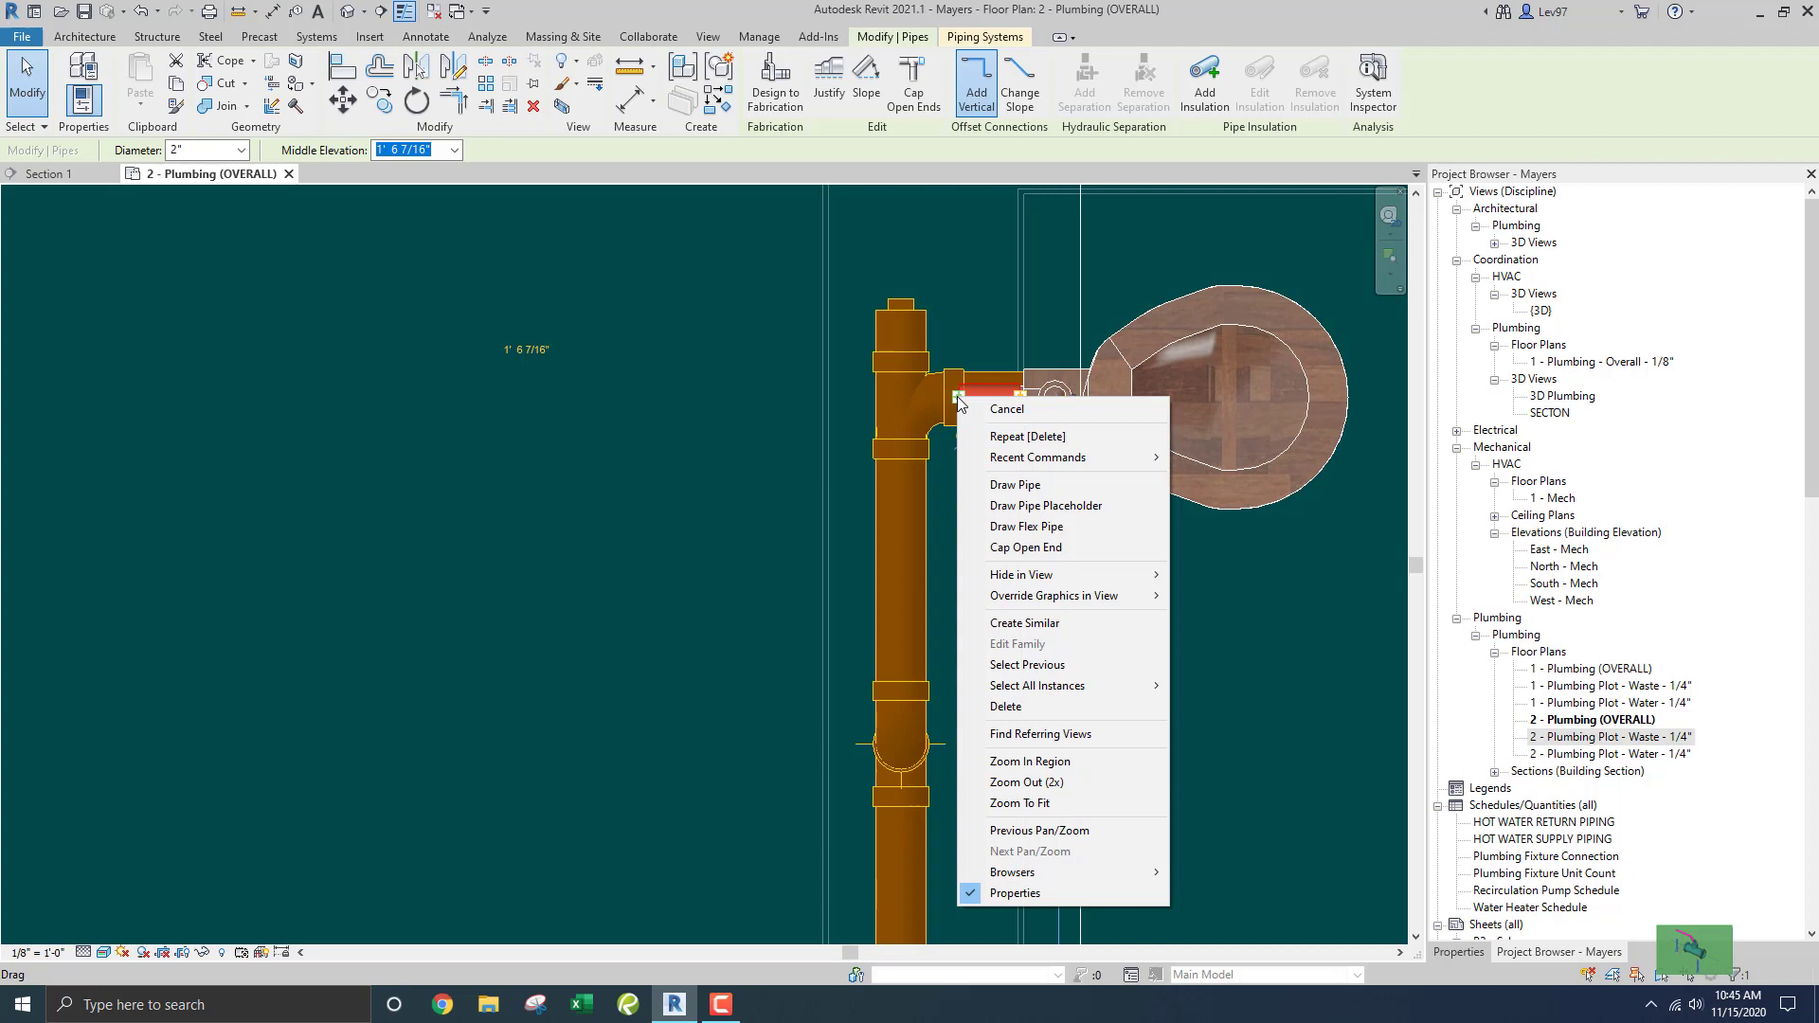
pyautogui.click(1014, 485)
pyautogui.scroll(1, 852, 399)
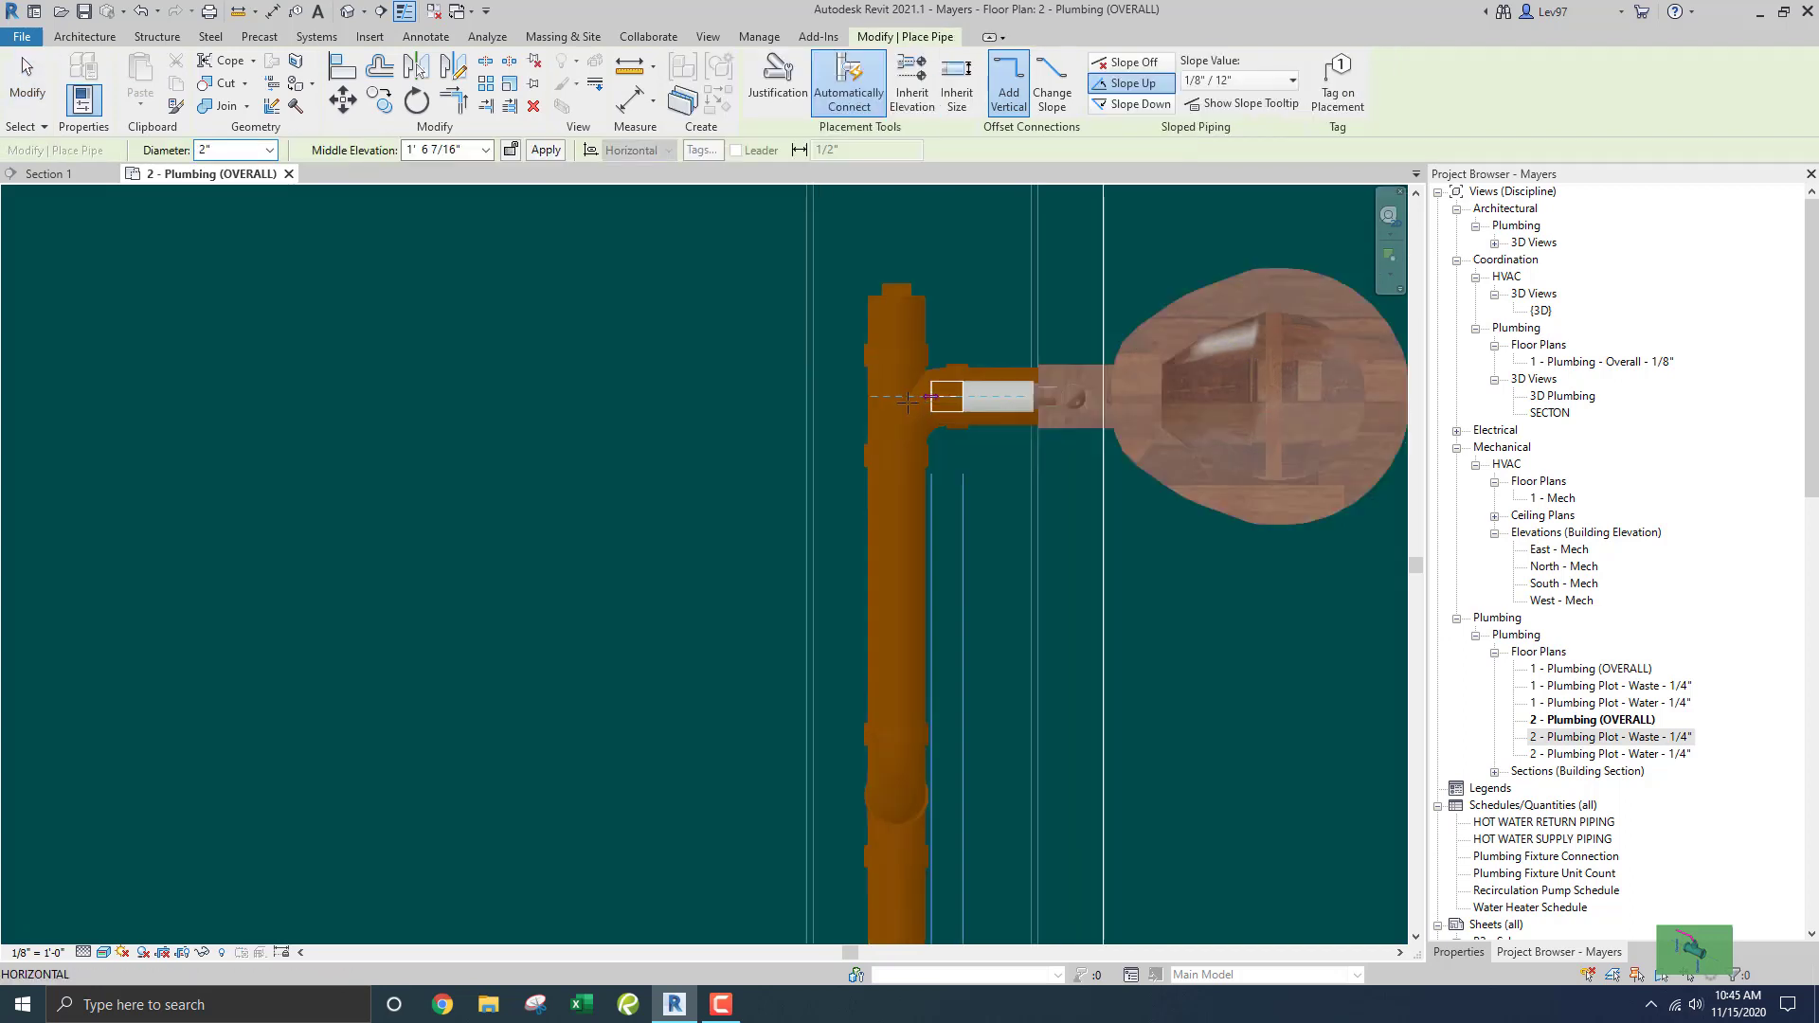
pyautogui.click(853, 399)
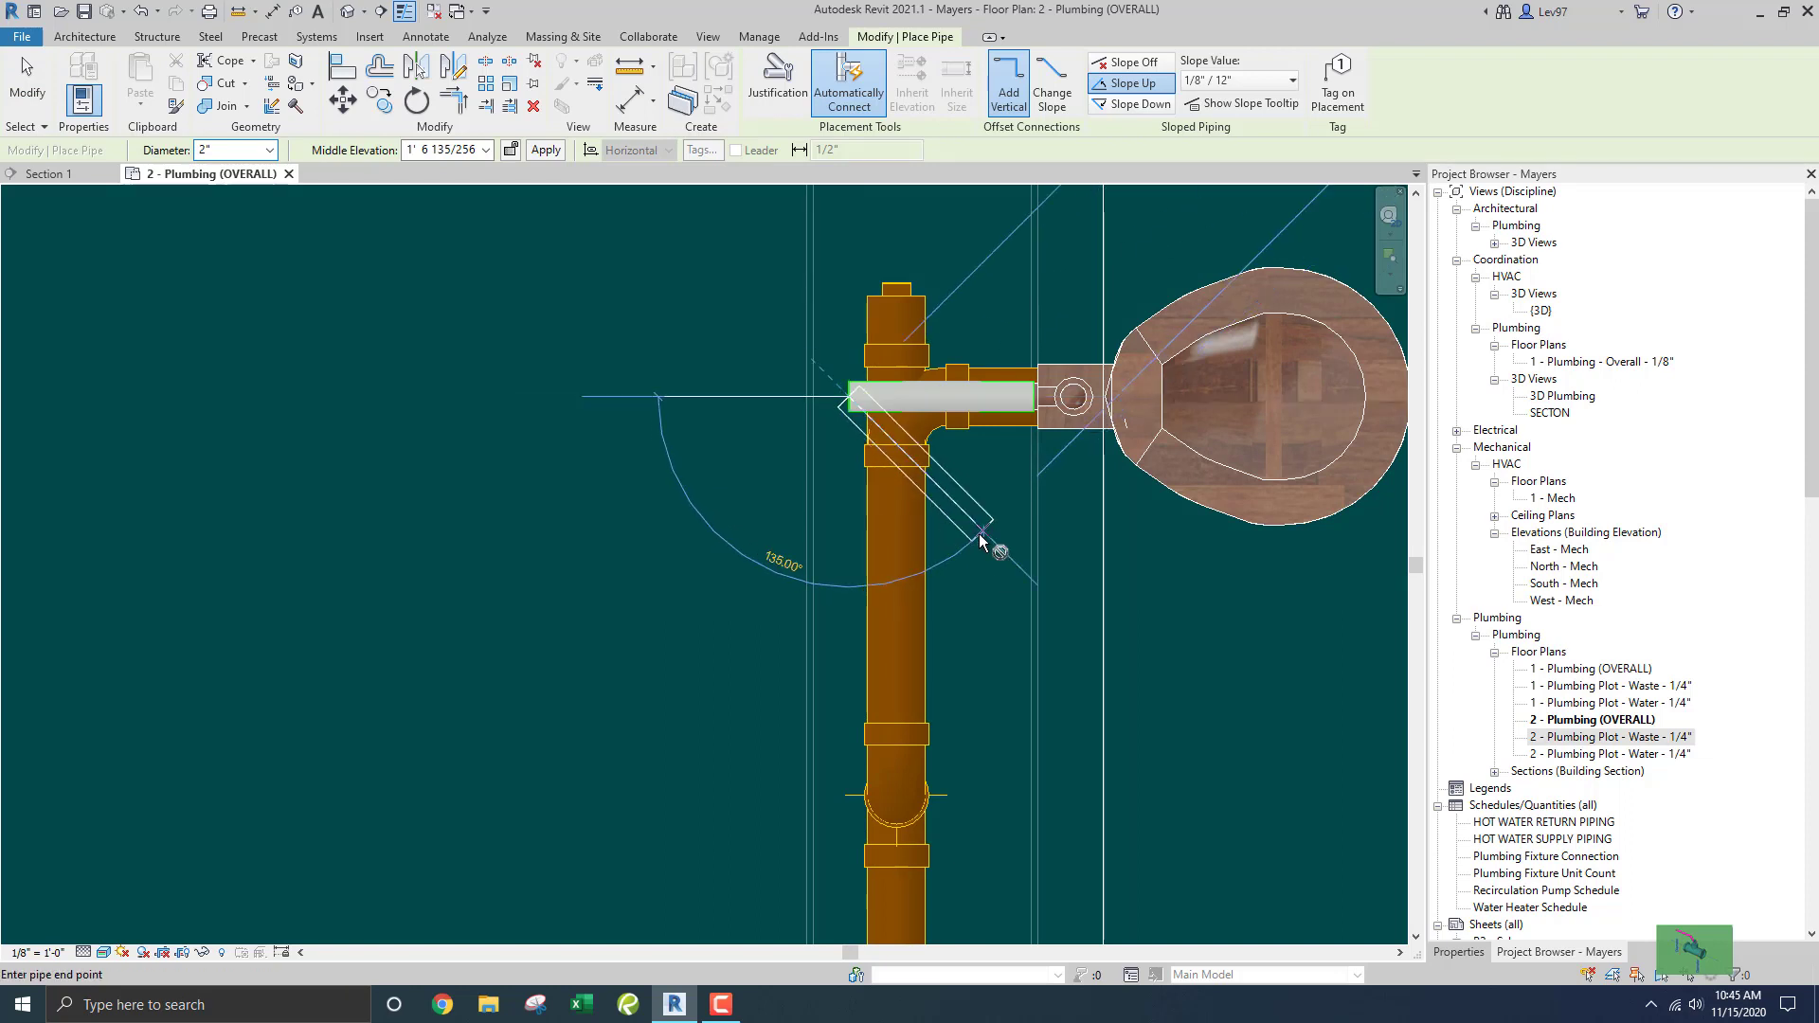
pyautogui.press('Escape')
pyautogui.press('Escape')
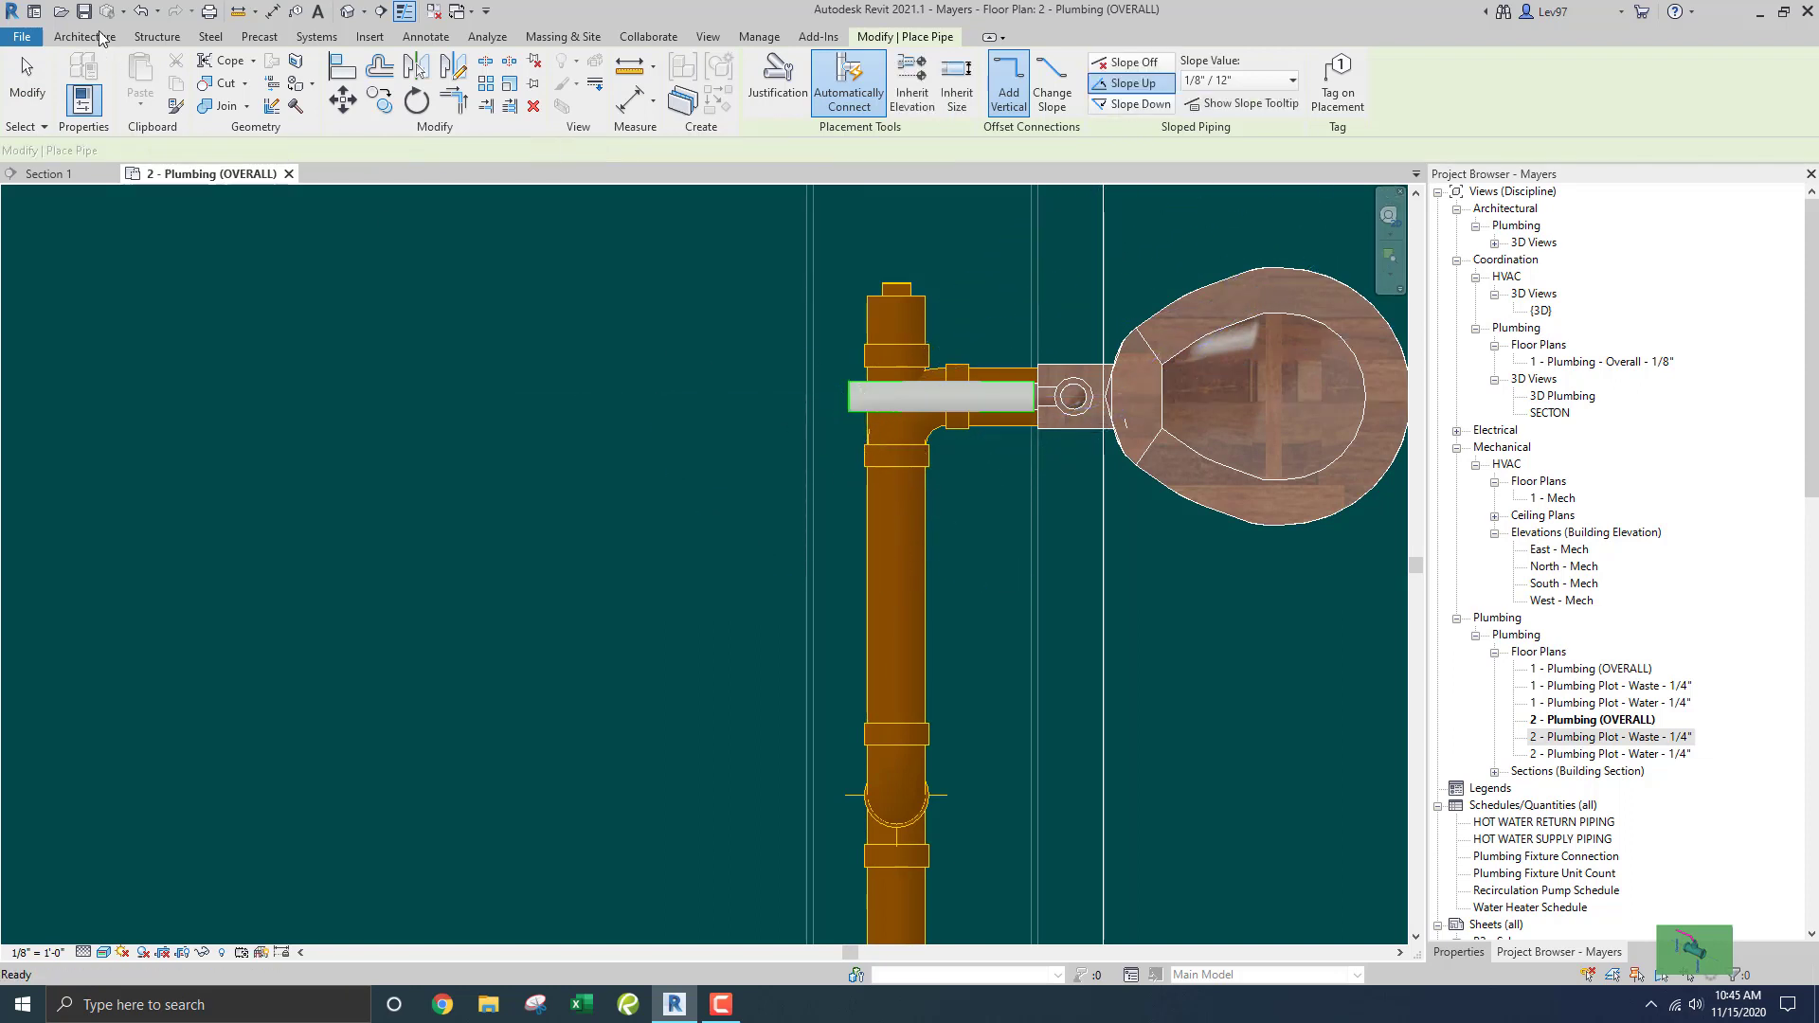
pyautogui.click(142, 13)
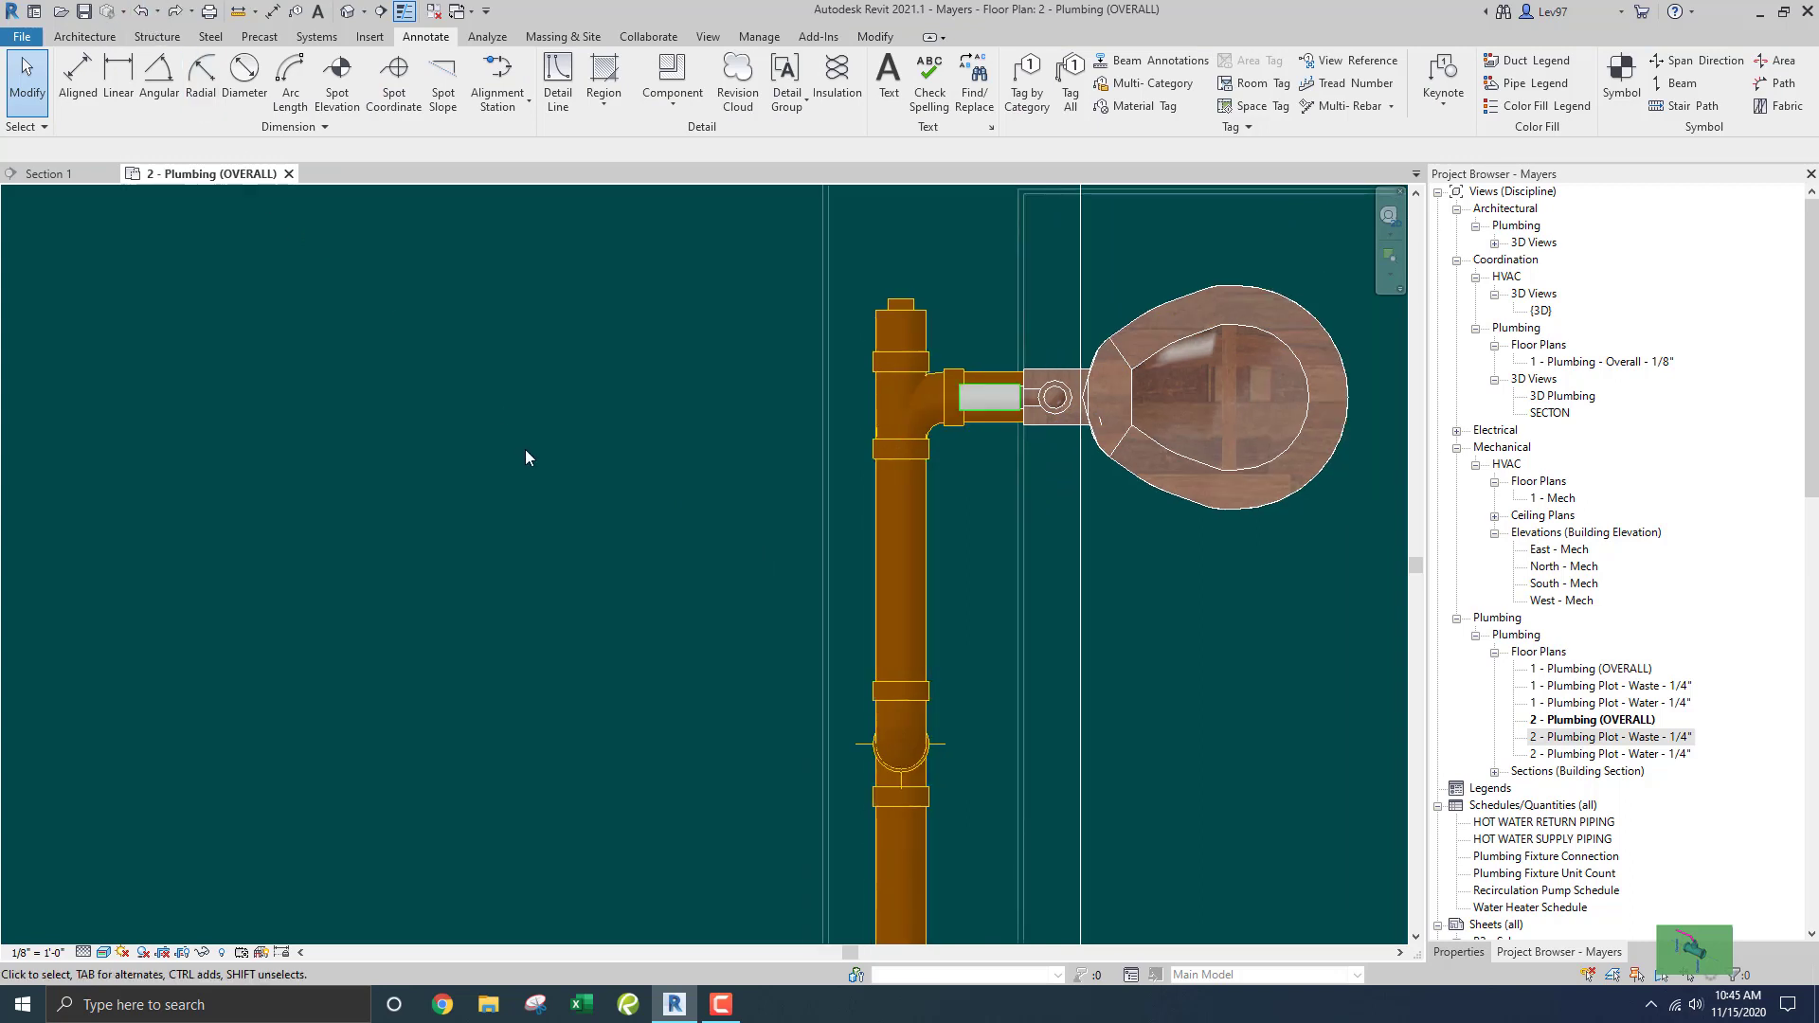
# From the short pipe's open end, draw a 2" pipe at middle elevation 10' 8", running diagonally at 45° past the upper water closet.
pyautogui.moveTo(526, 451); pyautogui.dragTo(393, 442, button='middle')
pyautogui.scroll(1, 350, 460)
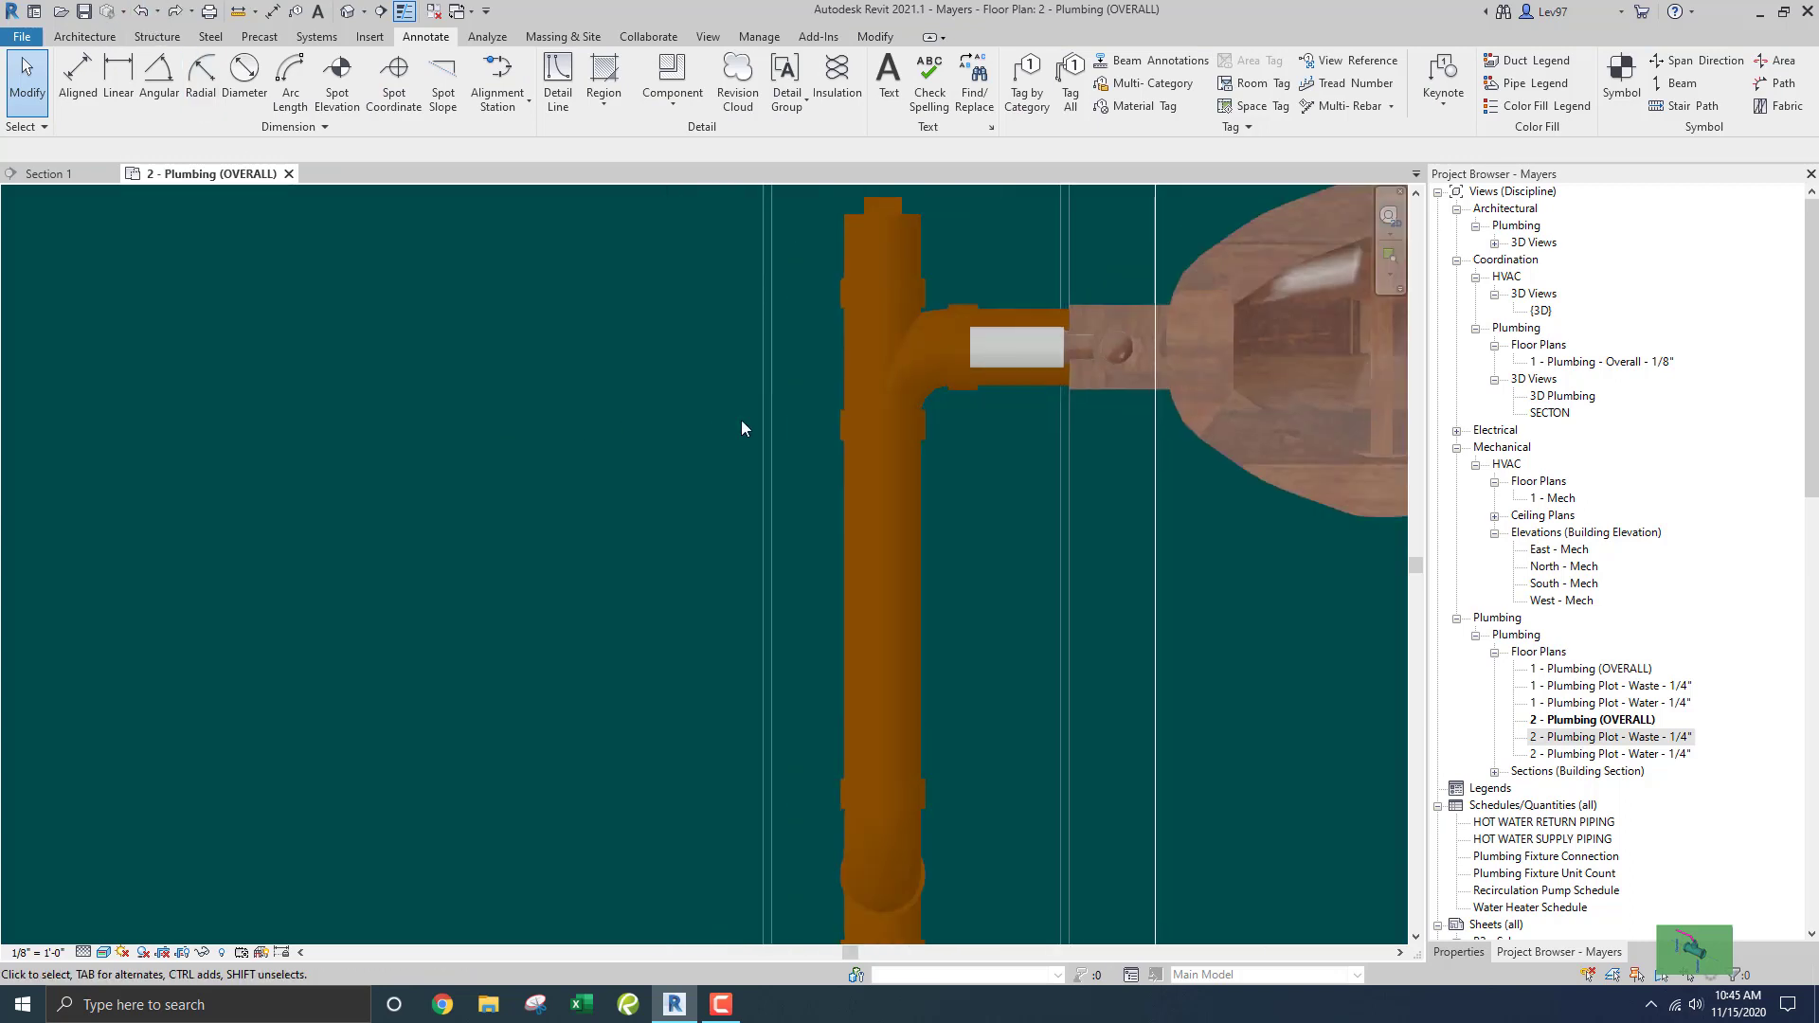
pyautogui.click(1023, 381)
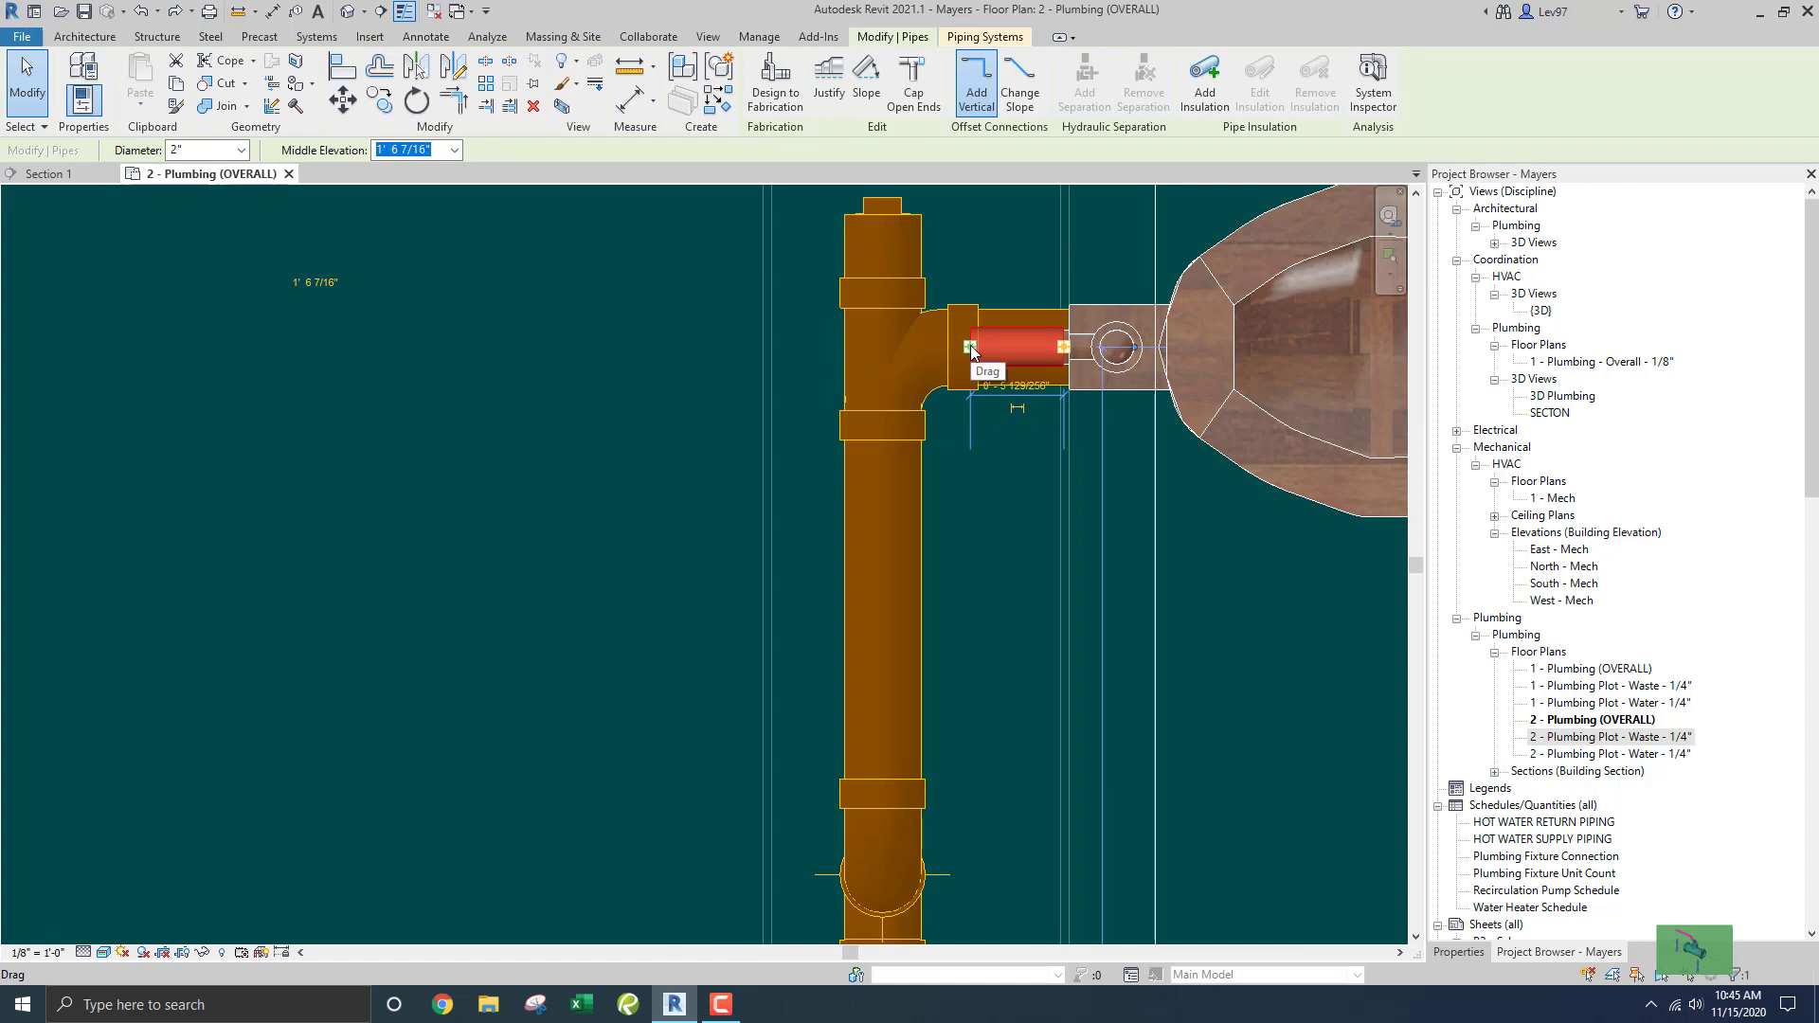
pyautogui.rightClick(971, 352)
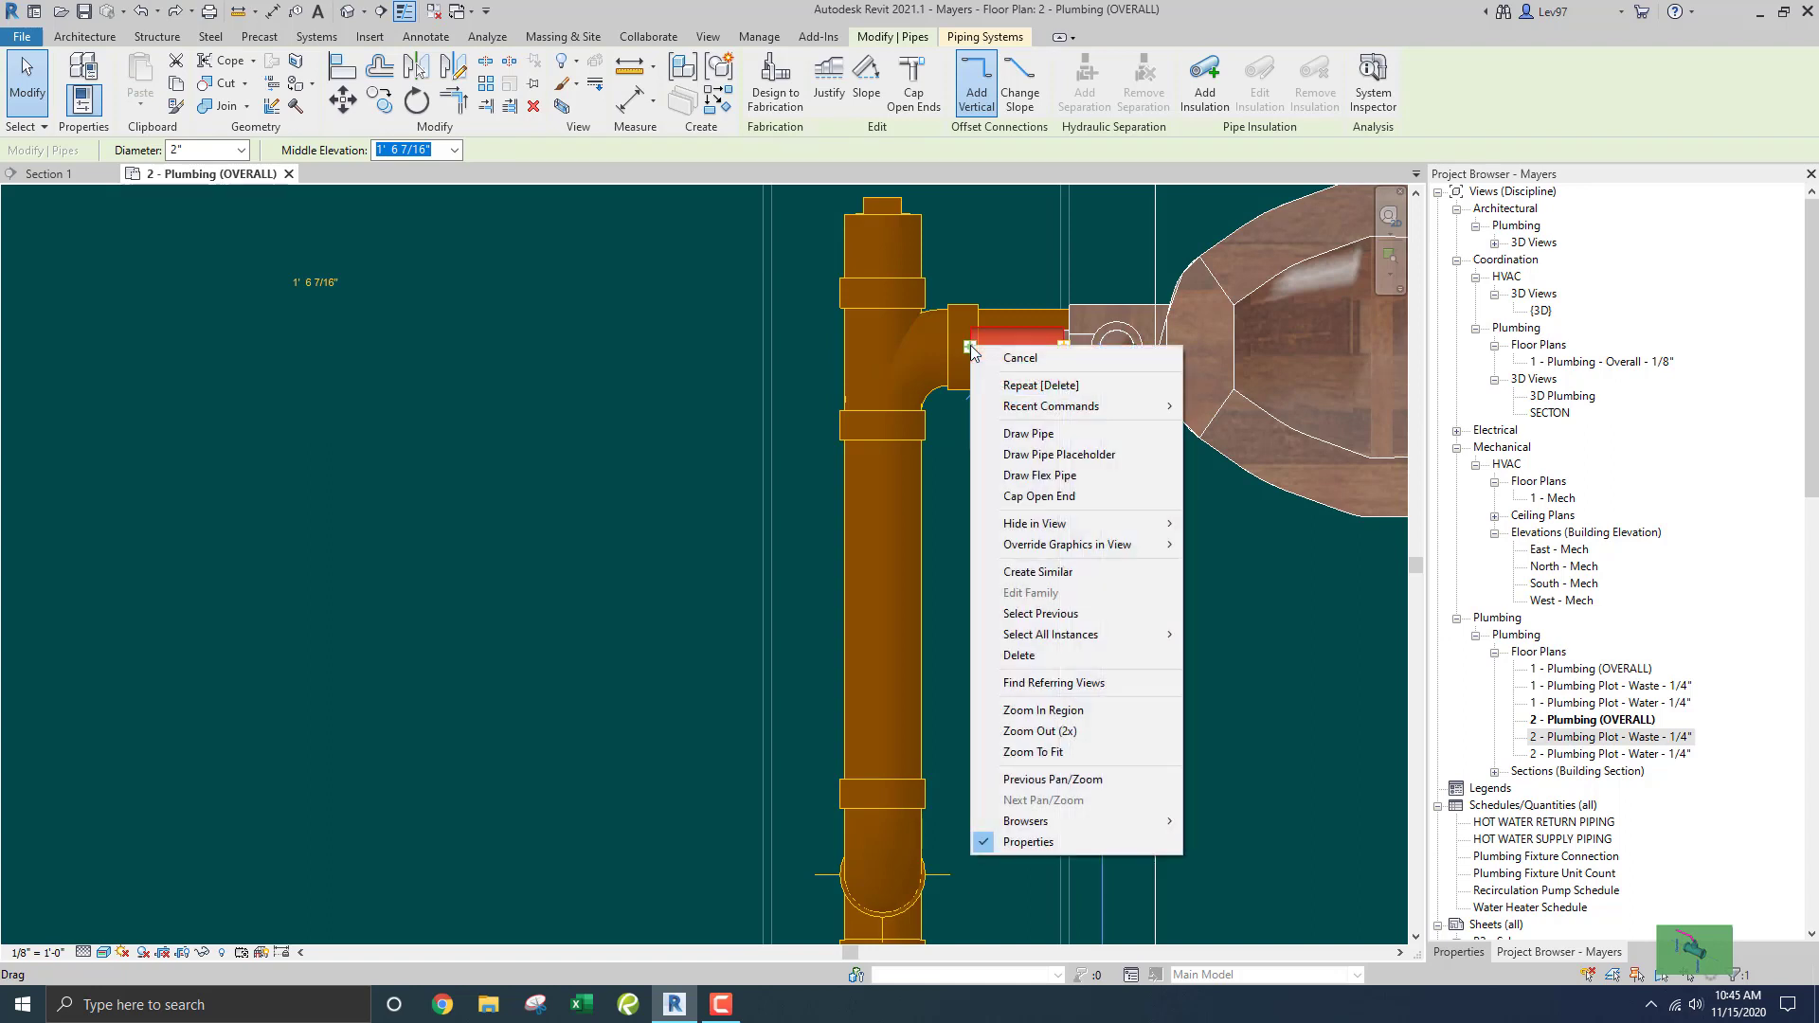
pyautogui.click(1032, 435)
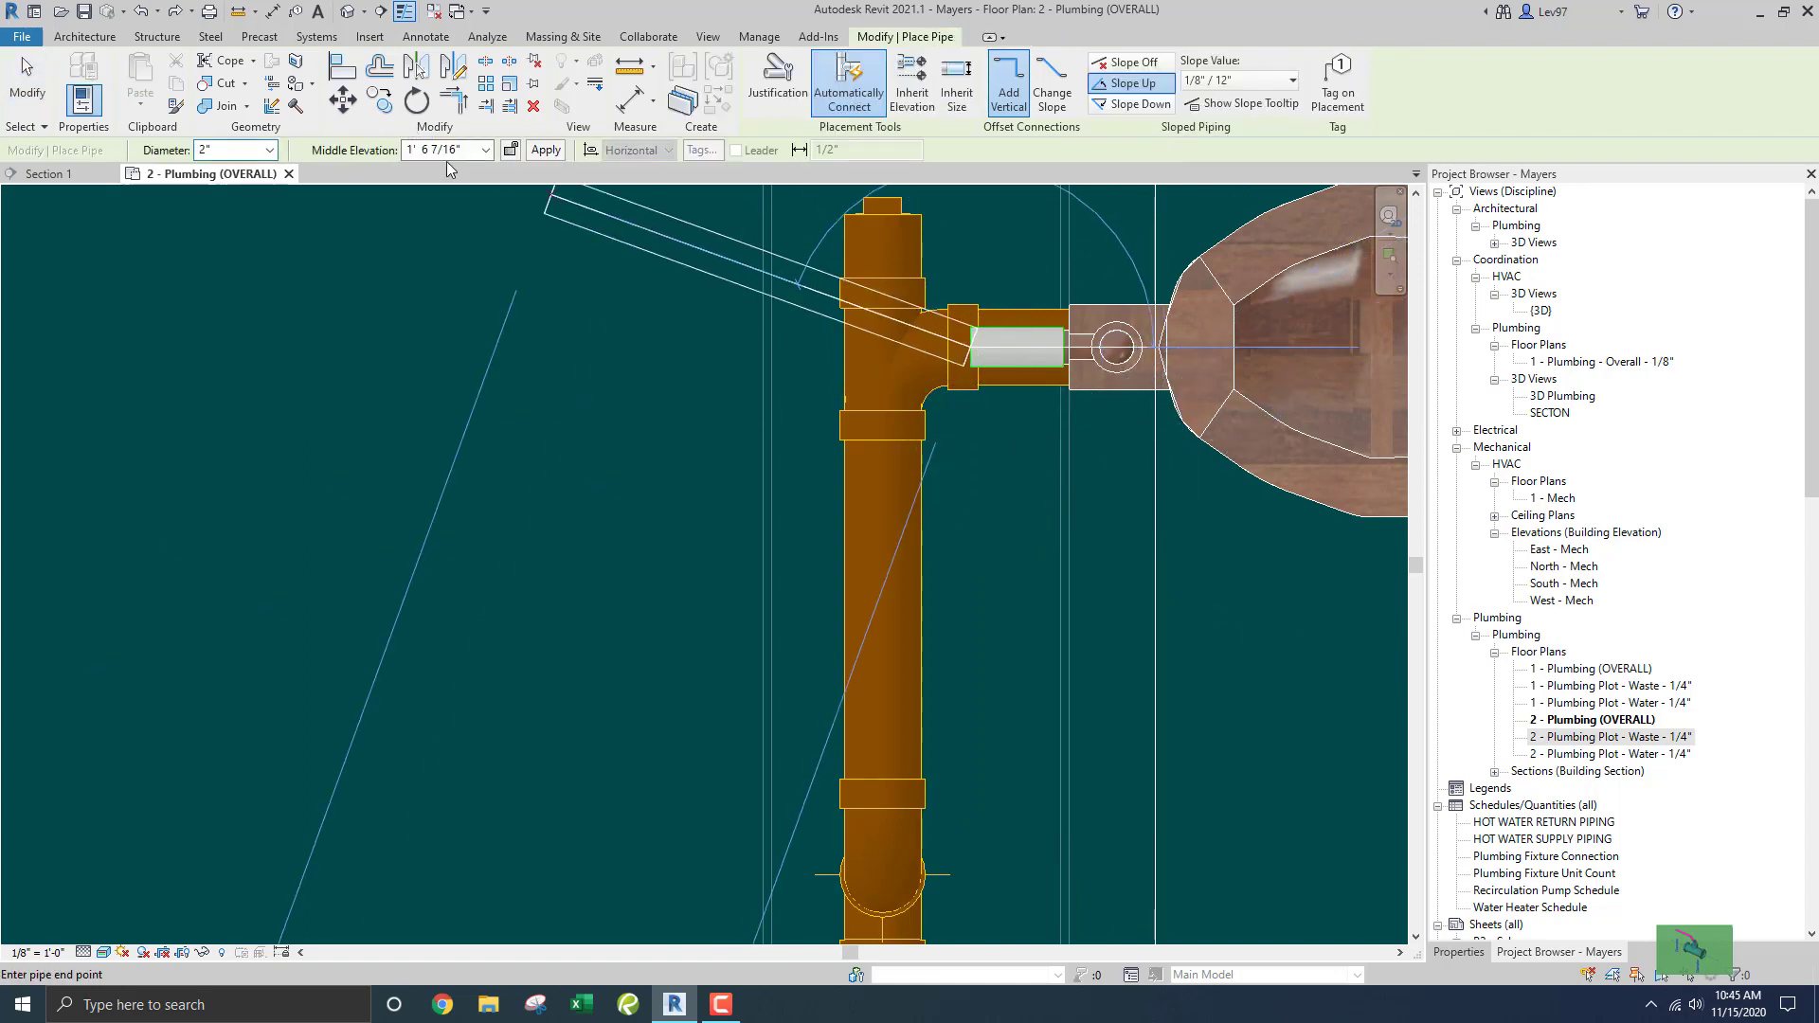
pyautogui.click(472, 149)
pyautogui.write('10')
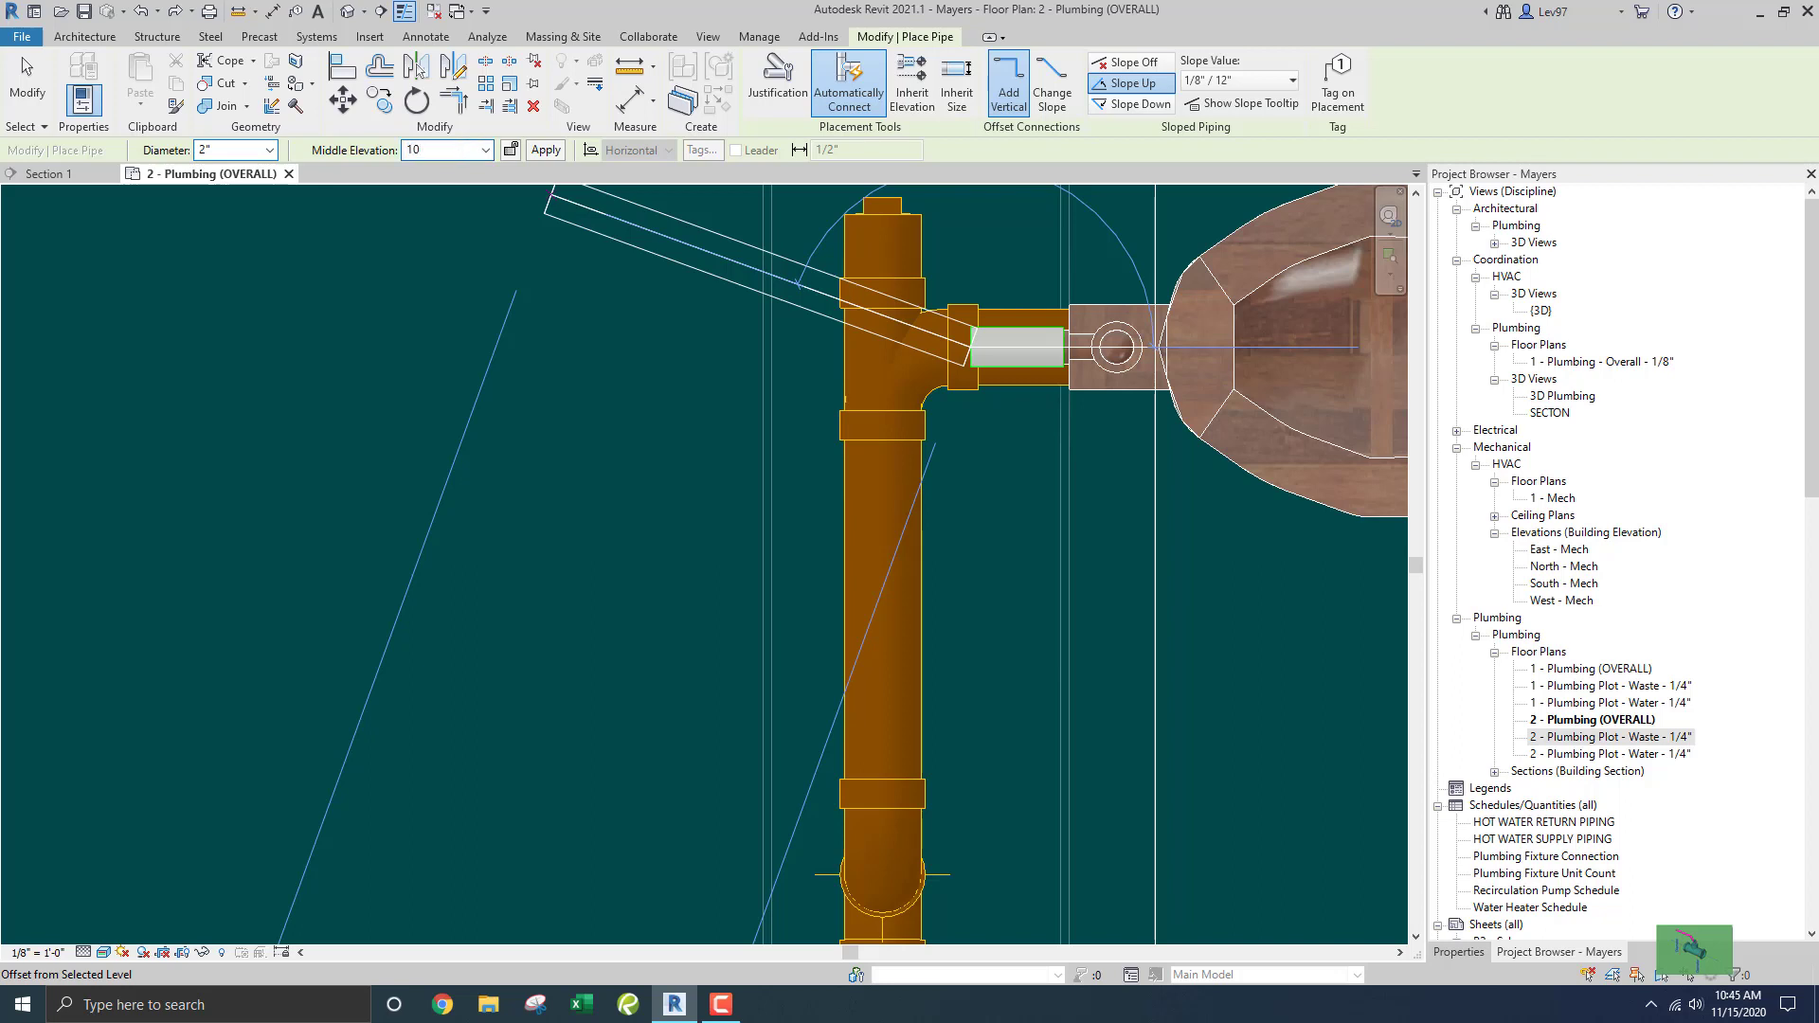
pyautogui.write("' 8")
pyautogui.press('Return')
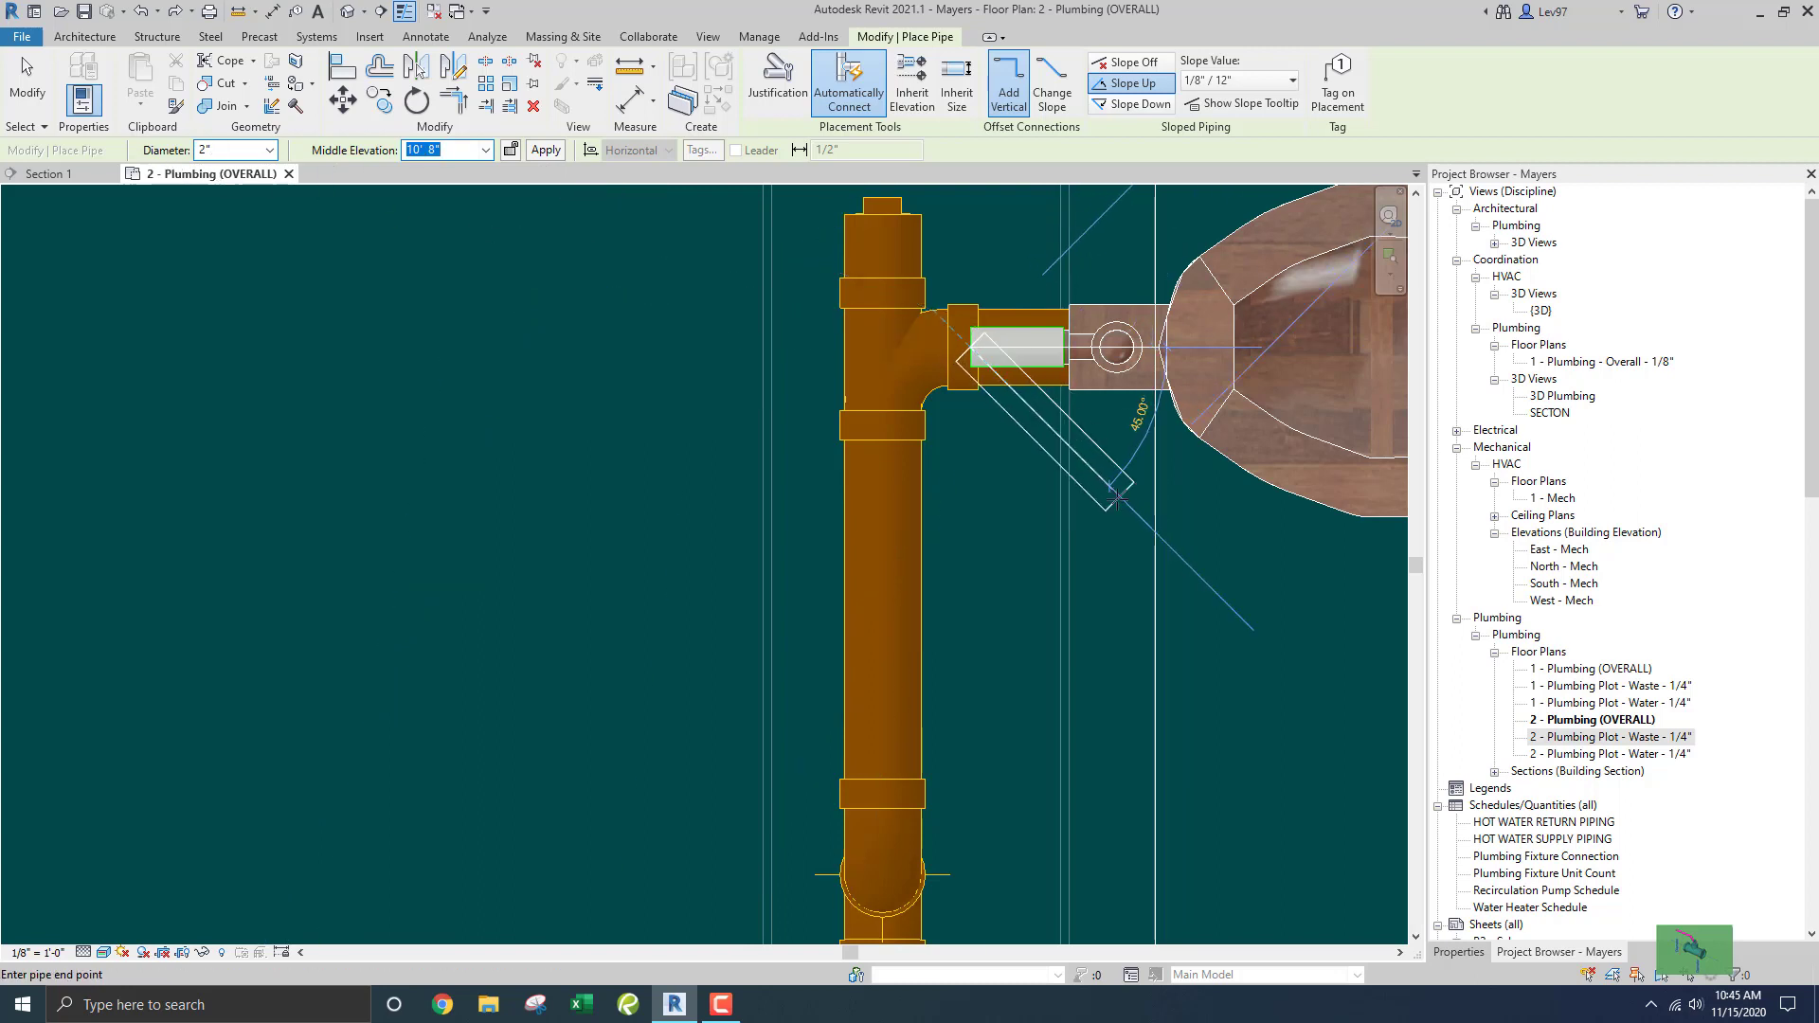
pyautogui.click(1184, 558)
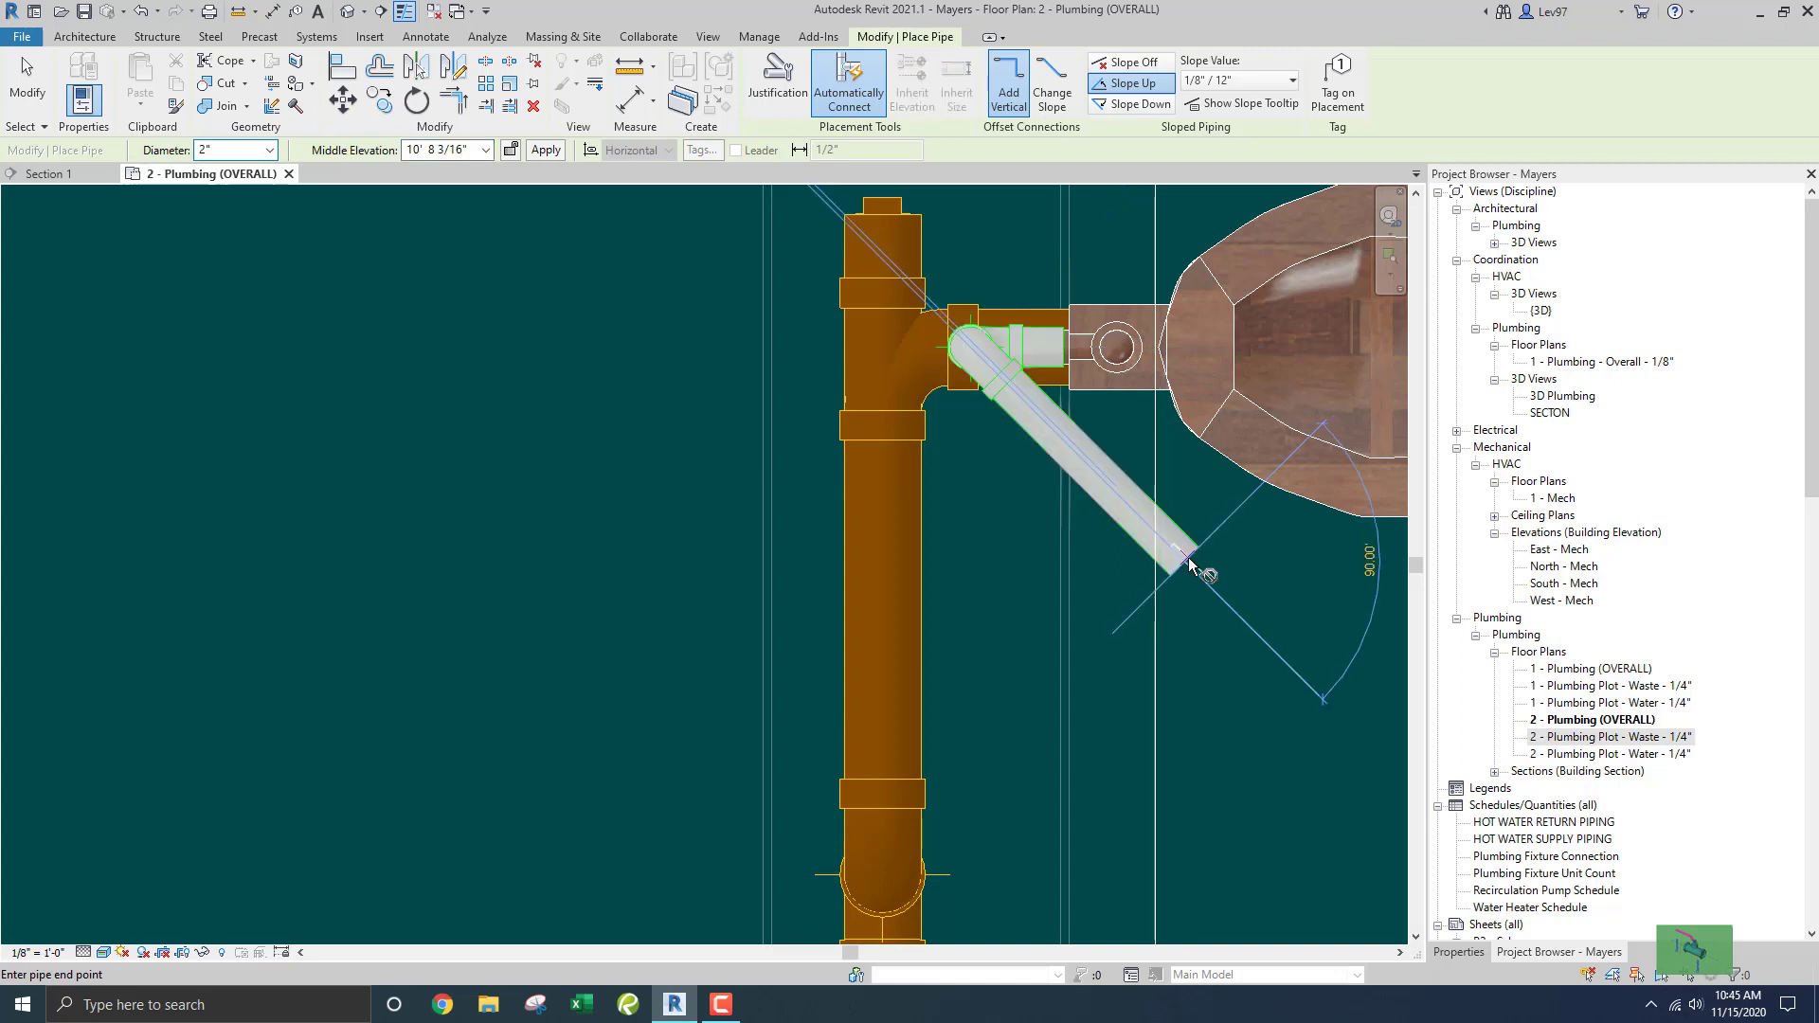
# Continue the 2" pipe from the diagonal's end parallel to the vertical waste main for about 11'-6", ending just short of the horizontal waste branch.
pyautogui.scroll(-5, 1195, 633)
pyautogui.moveTo(1203, 679); pyautogui.dragTo(1153, 479, button='middle')
pyautogui.scroll(-1, 1144, 496)
pyautogui.scroll(-2, 1144, 492)
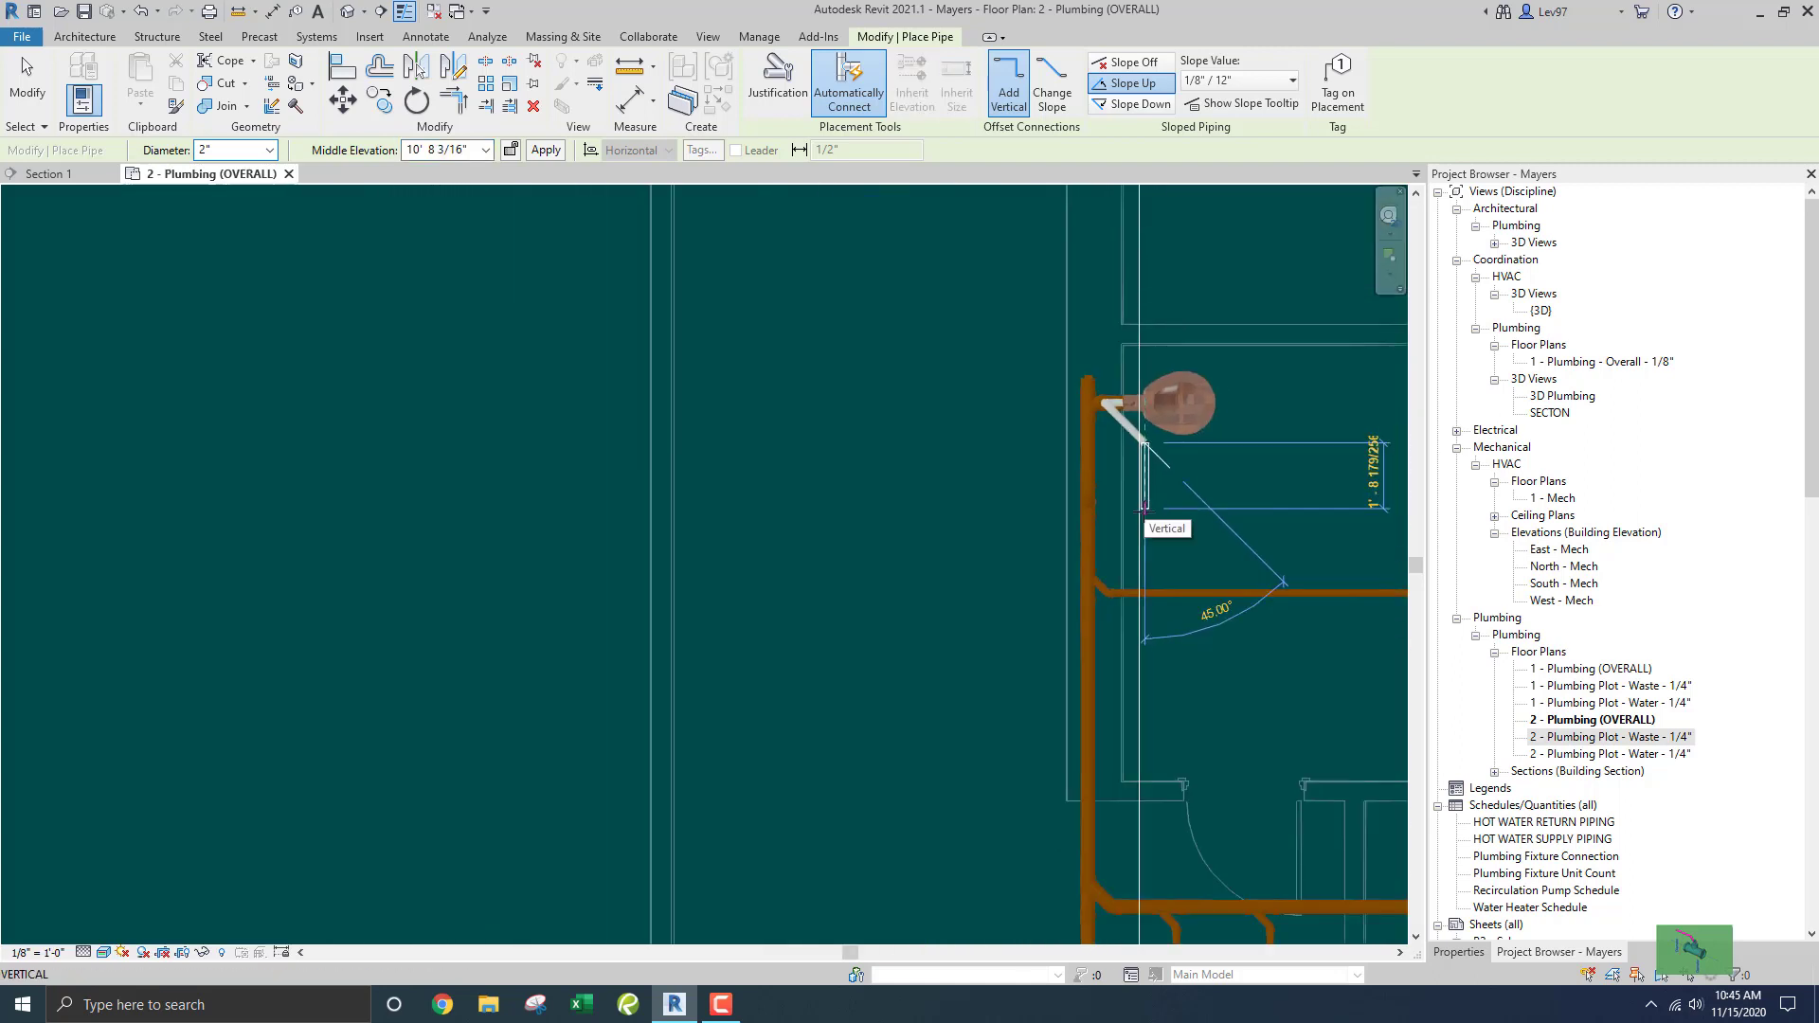
pyautogui.moveTo(1162, 602); pyautogui.dragTo(1126, 335, button='middle')
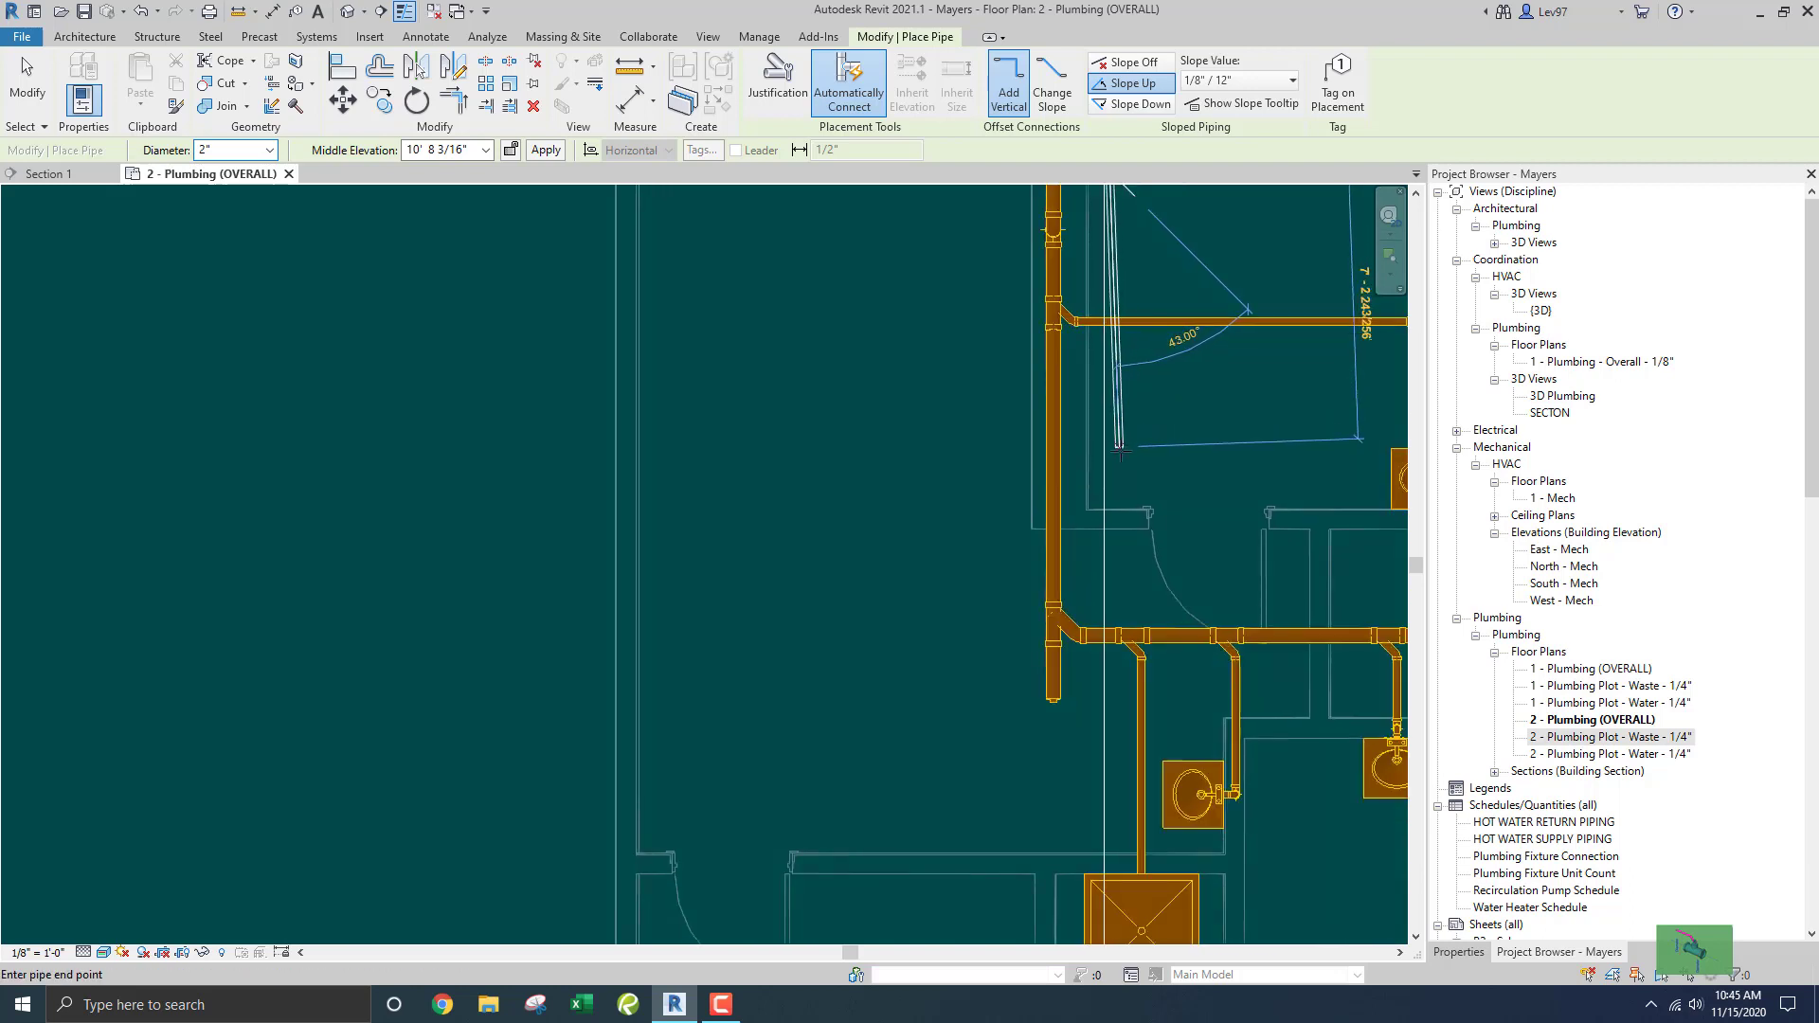
pyautogui.scroll(-2, 1113, 580)
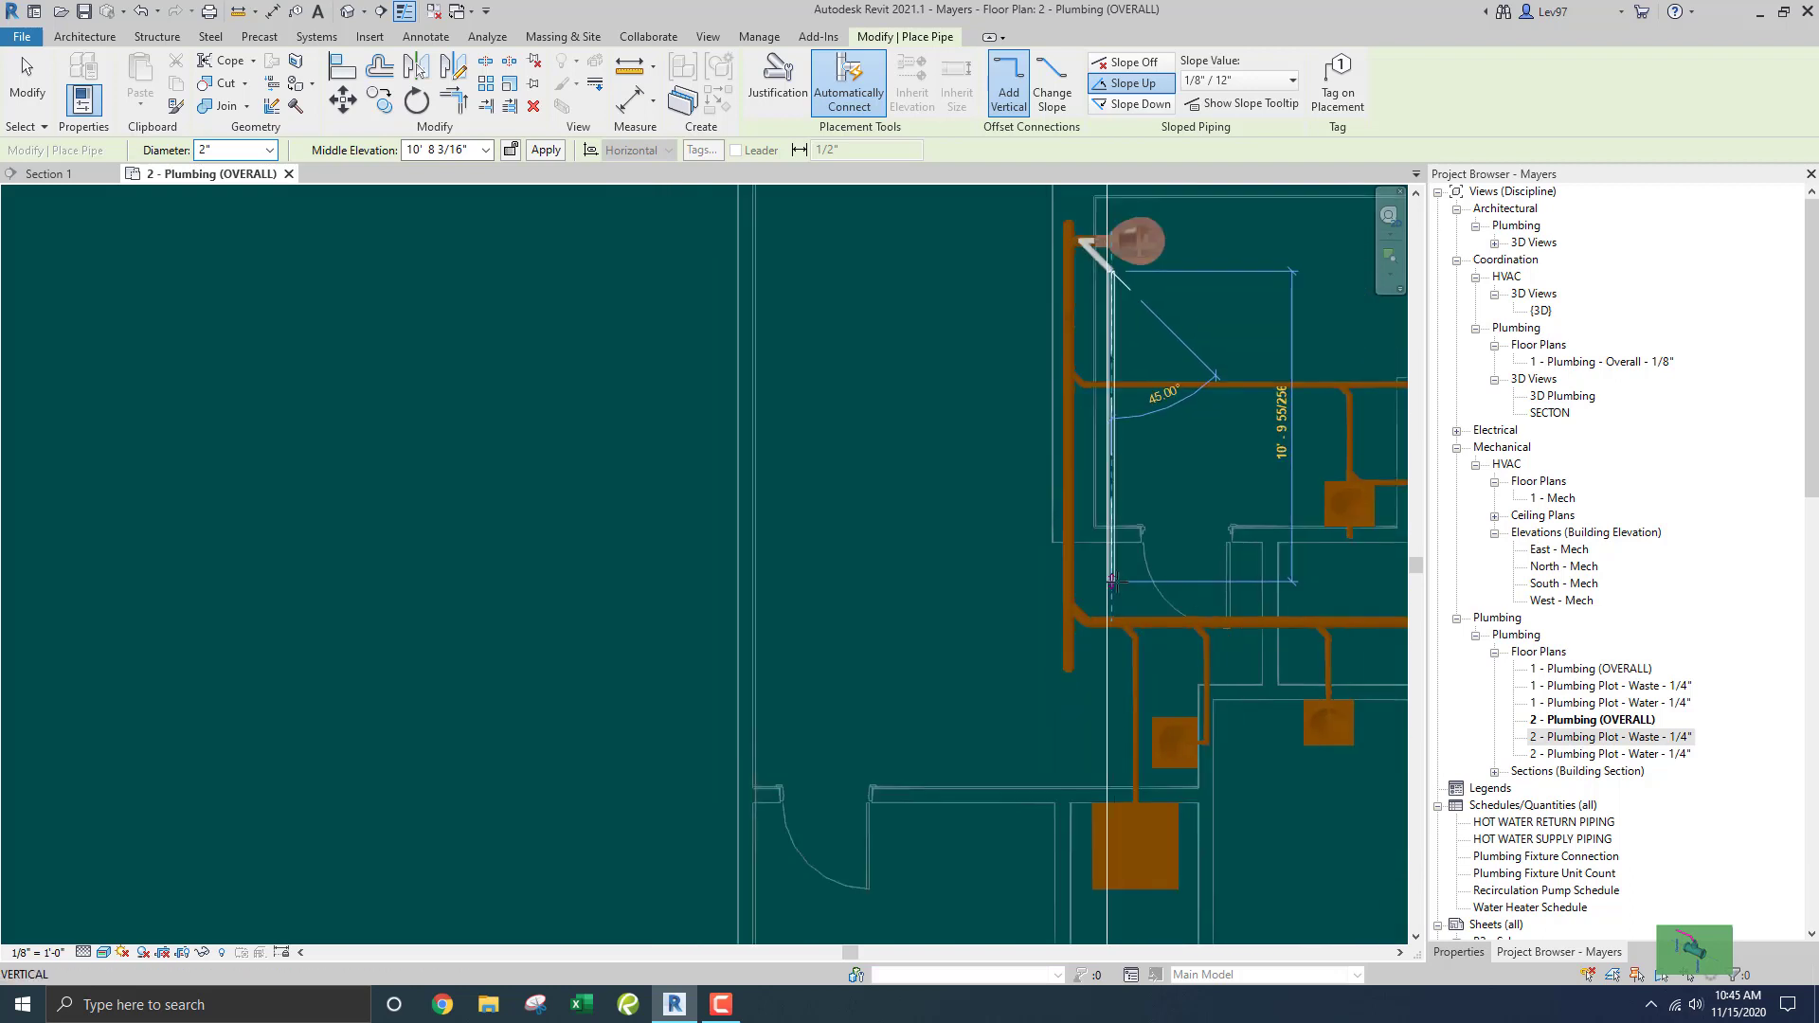
pyautogui.moveTo(1113, 580); pyautogui.dragTo(926, 547, button='middle')
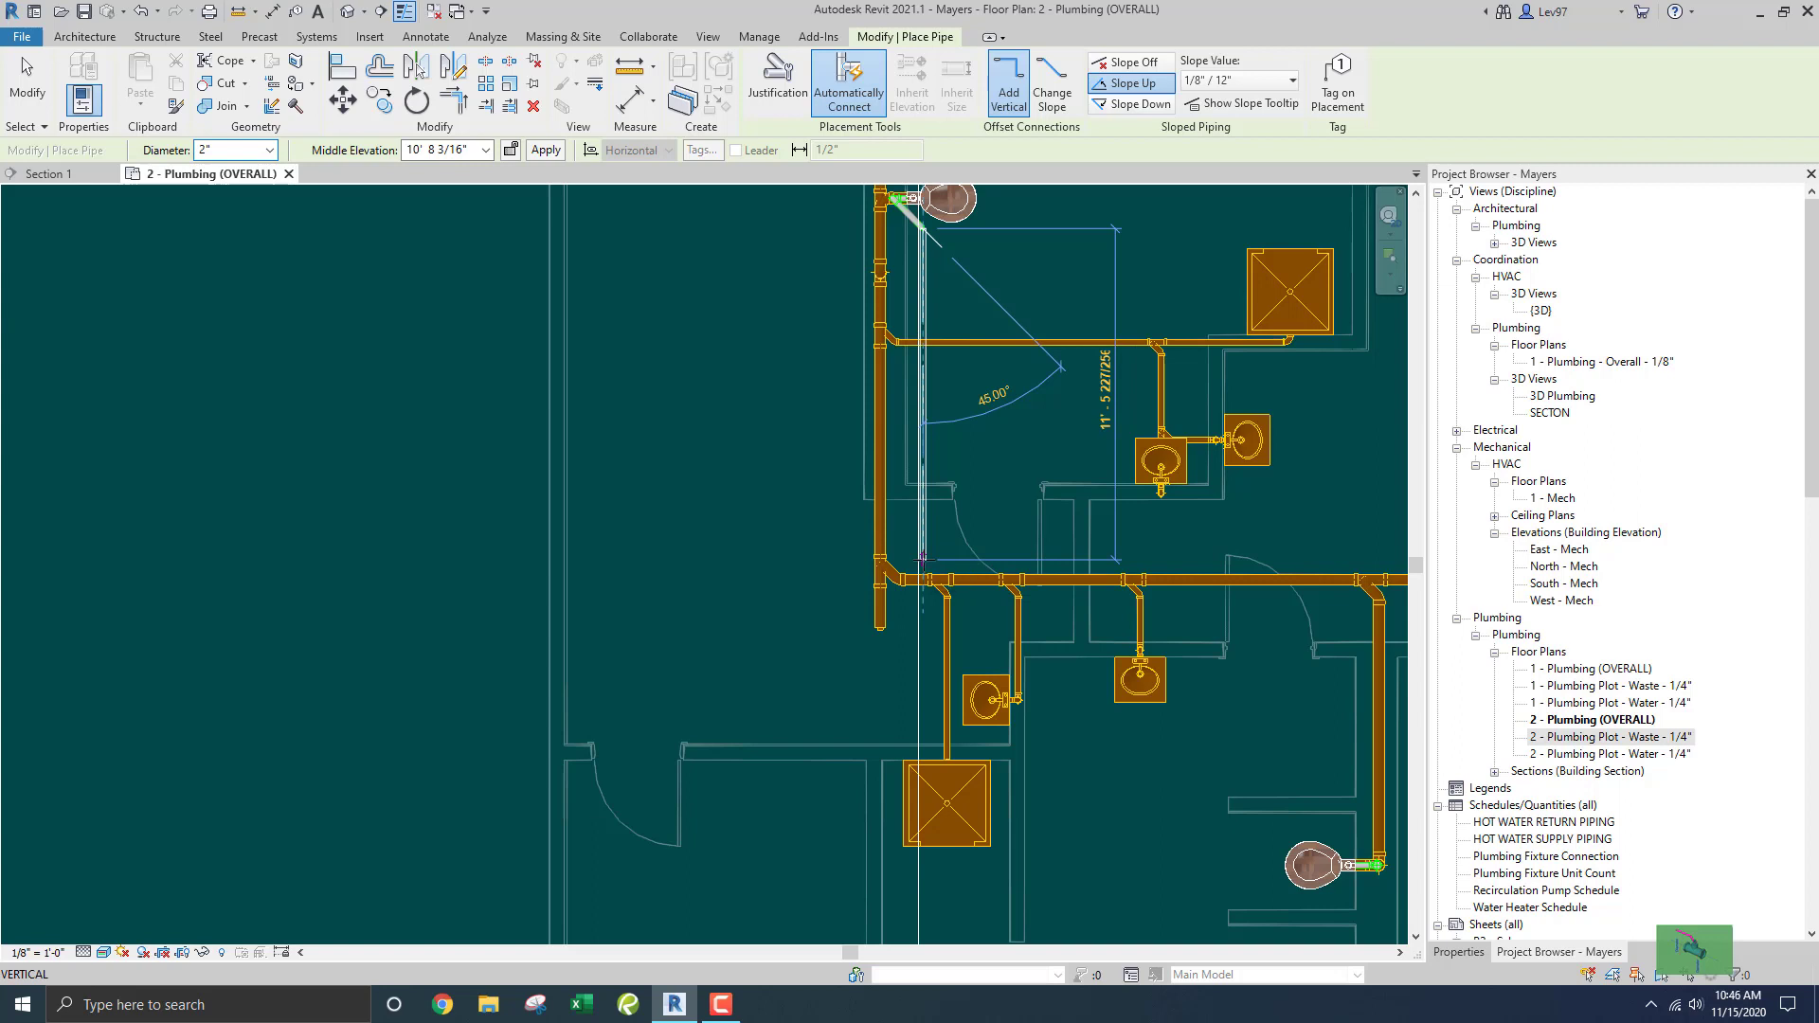
pyautogui.click(921, 559)
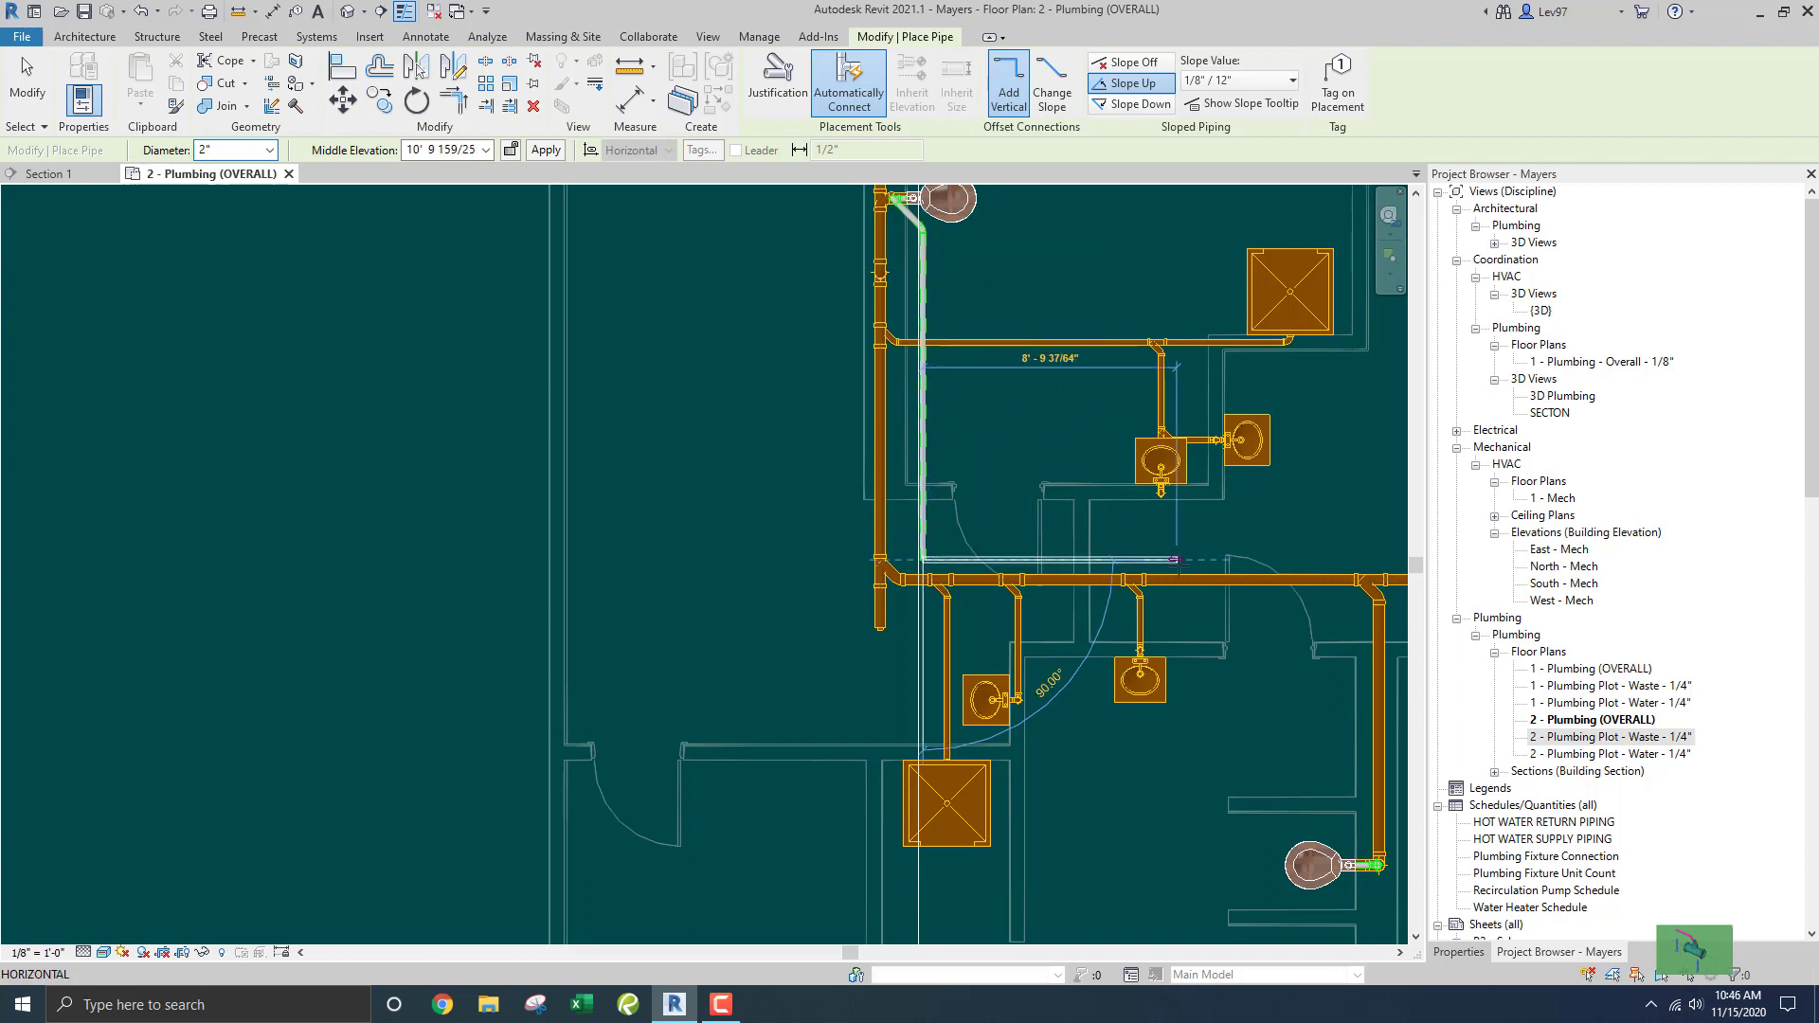
# Continue the 2" pipe alongside the horizontal waste branch, then turn it 90° toward the lower water closet and end it near the stall partition.
pyautogui.moveTo(1176, 559); pyautogui.dragTo(928, 548, button='middle')
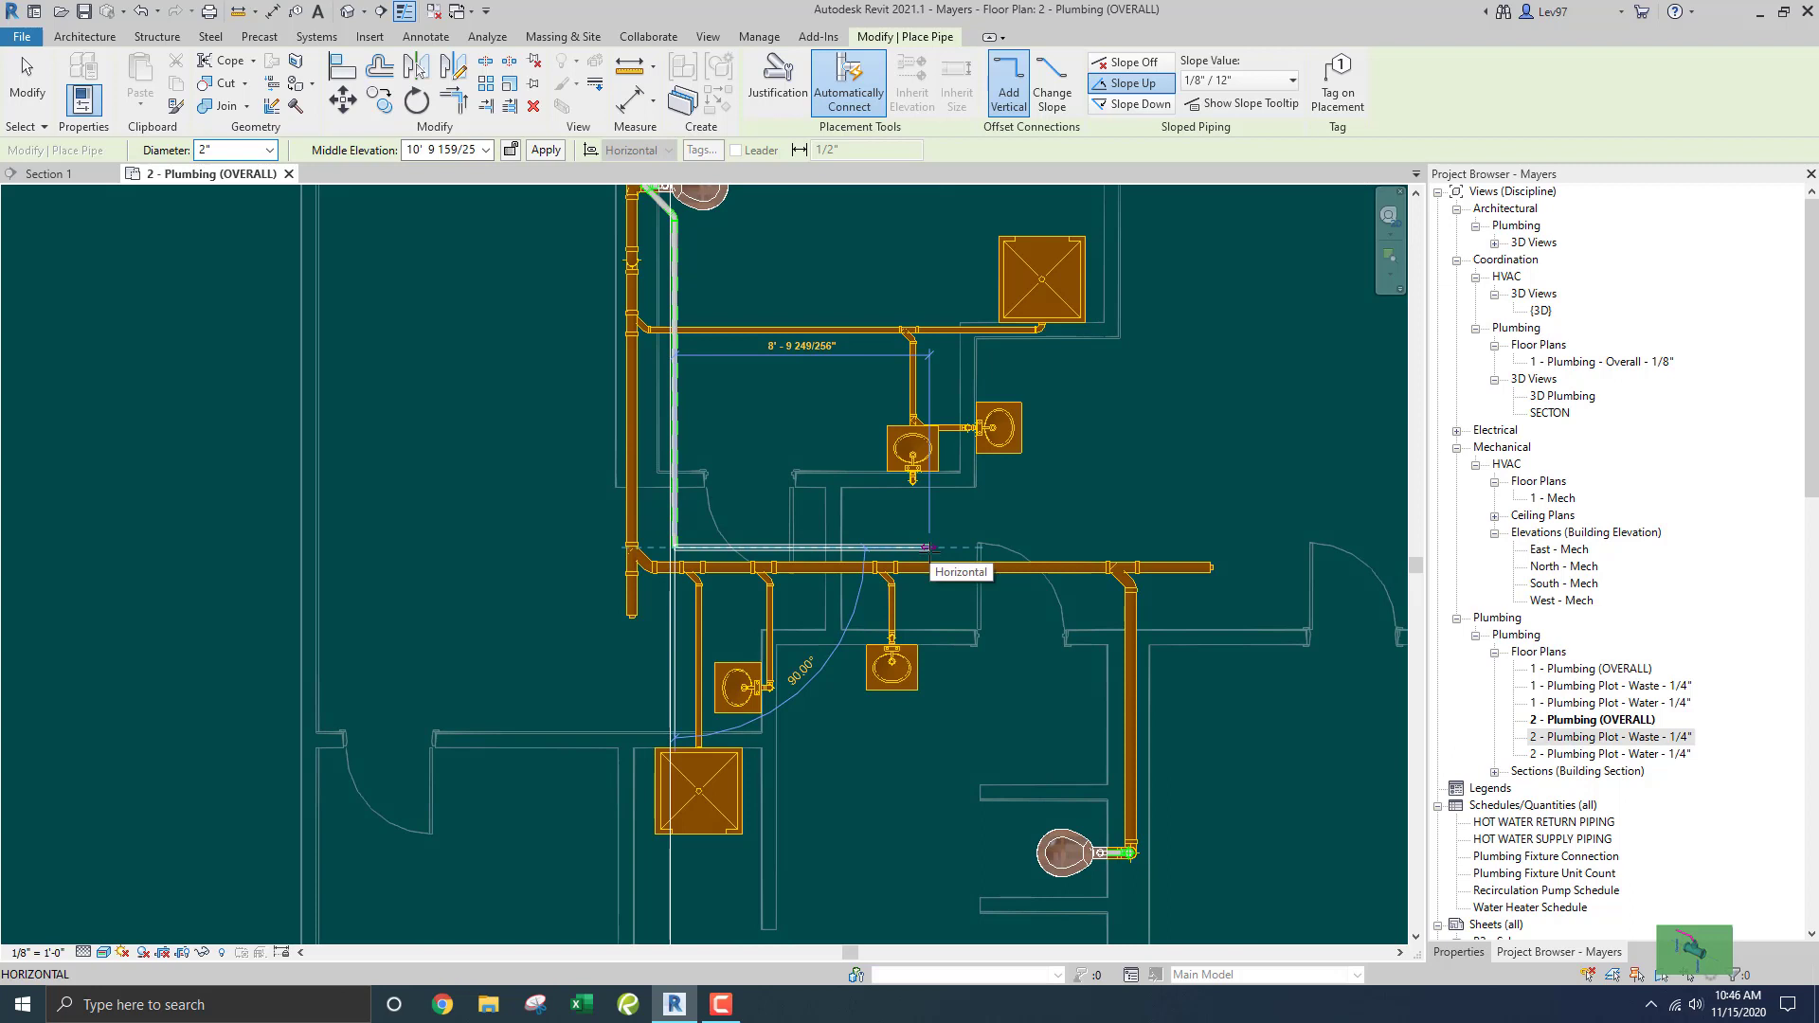
pyautogui.click(1080, 548)
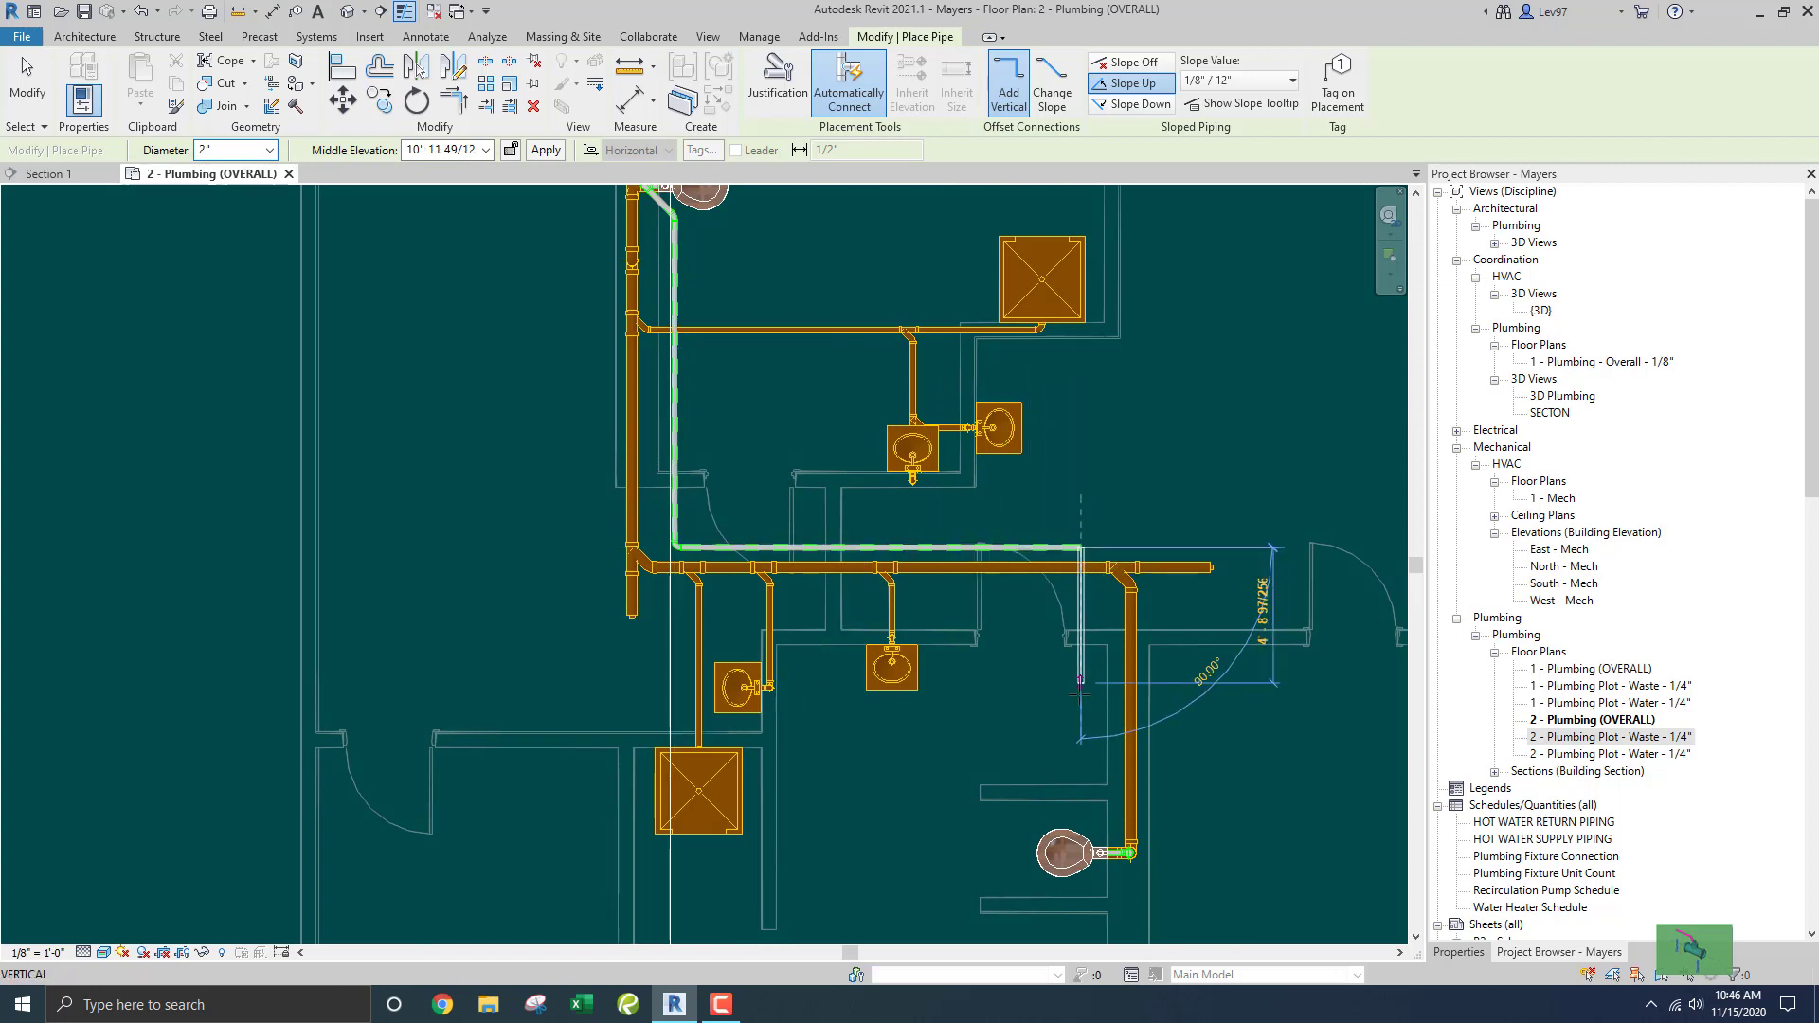
pyautogui.click(1086, 768)
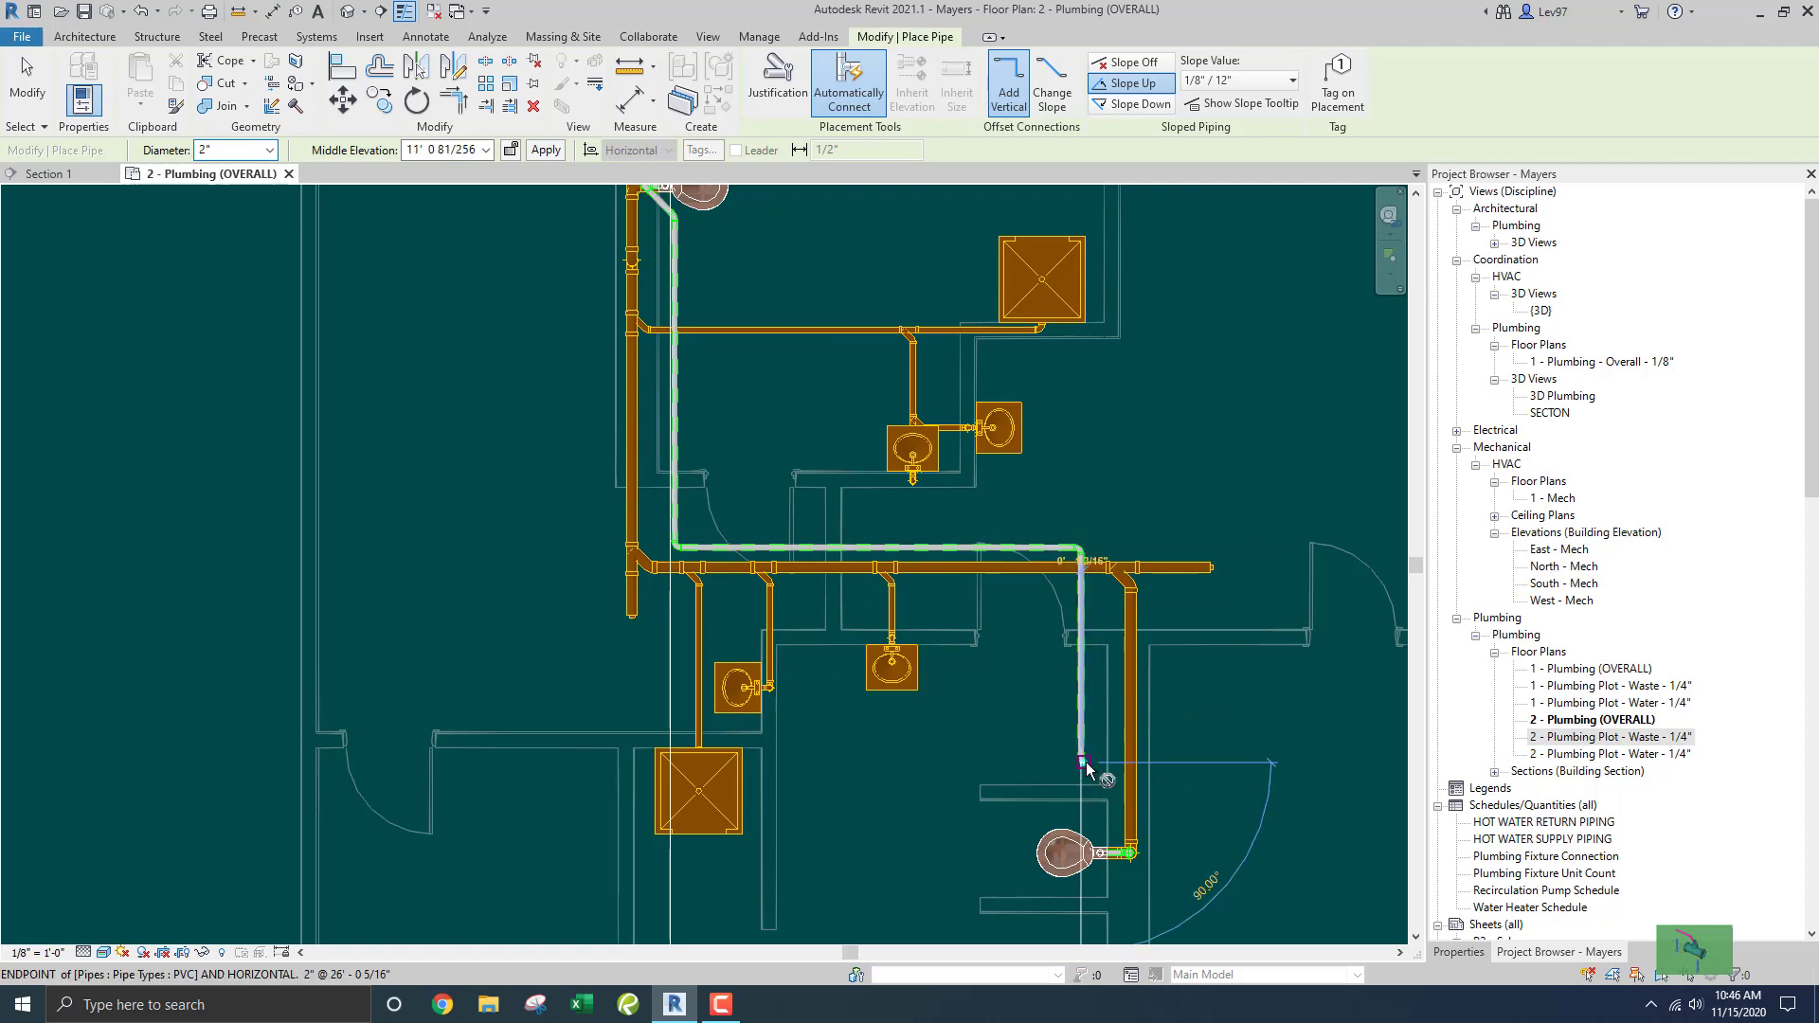
pyautogui.press('Escape')
pyautogui.press('Escape')
# Set the plan's visual style to Wireframe and clear the accidental wall selection.
pyautogui.scroll(3, 1078, 744)
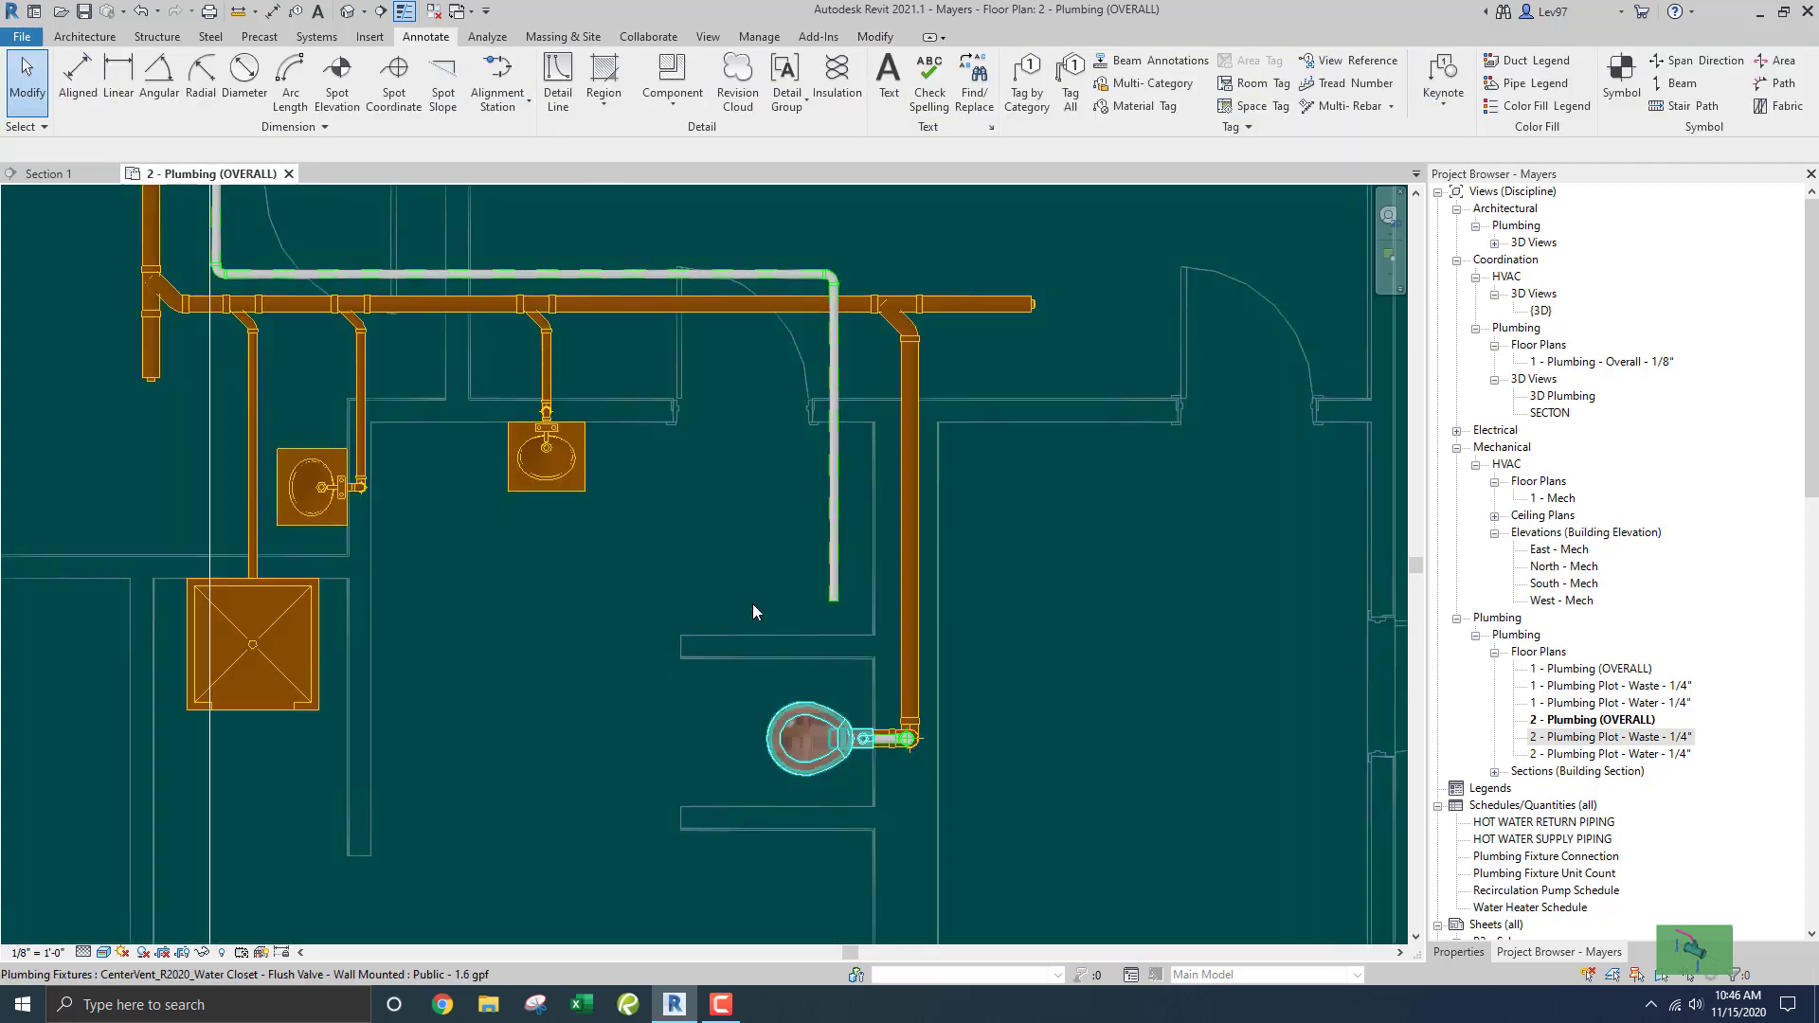
pyautogui.scroll(-1, 719, 525)
pyautogui.moveTo(735, 526); pyautogui.dragTo(741, 498, button='middle')
pyautogui.scroll(1, 731, 513)
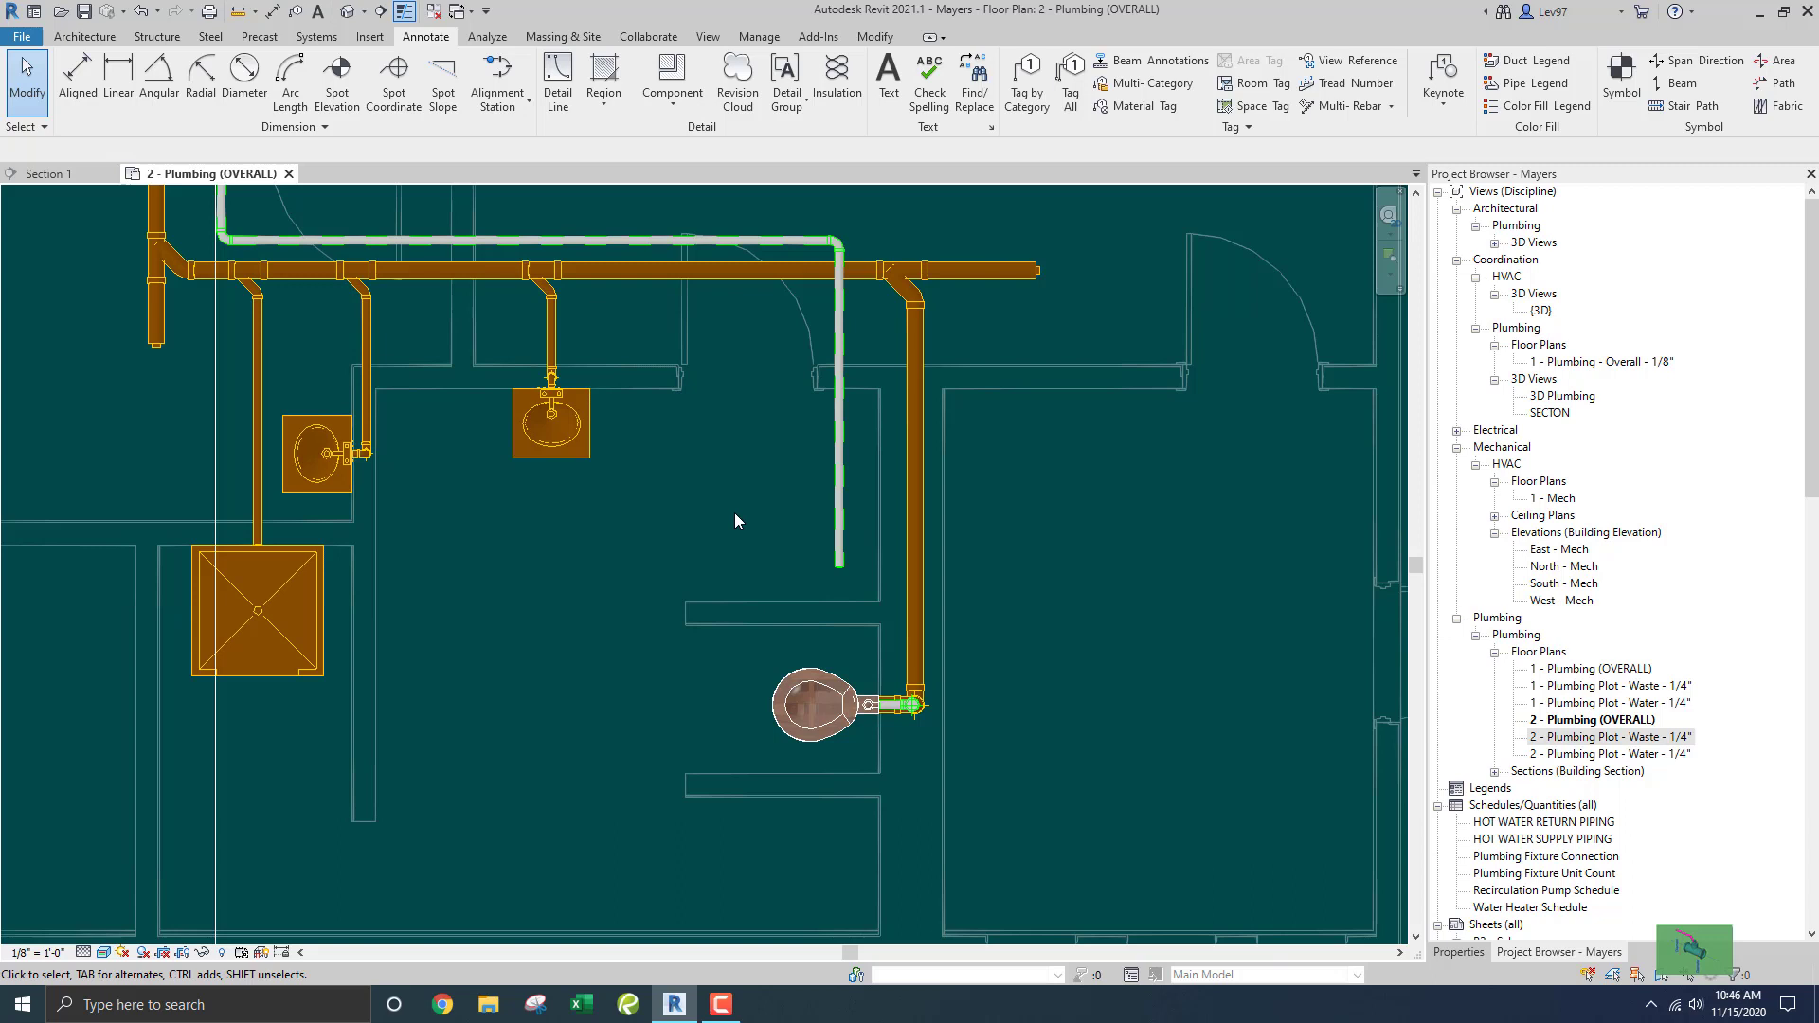
pyautogui.click(104, 953)
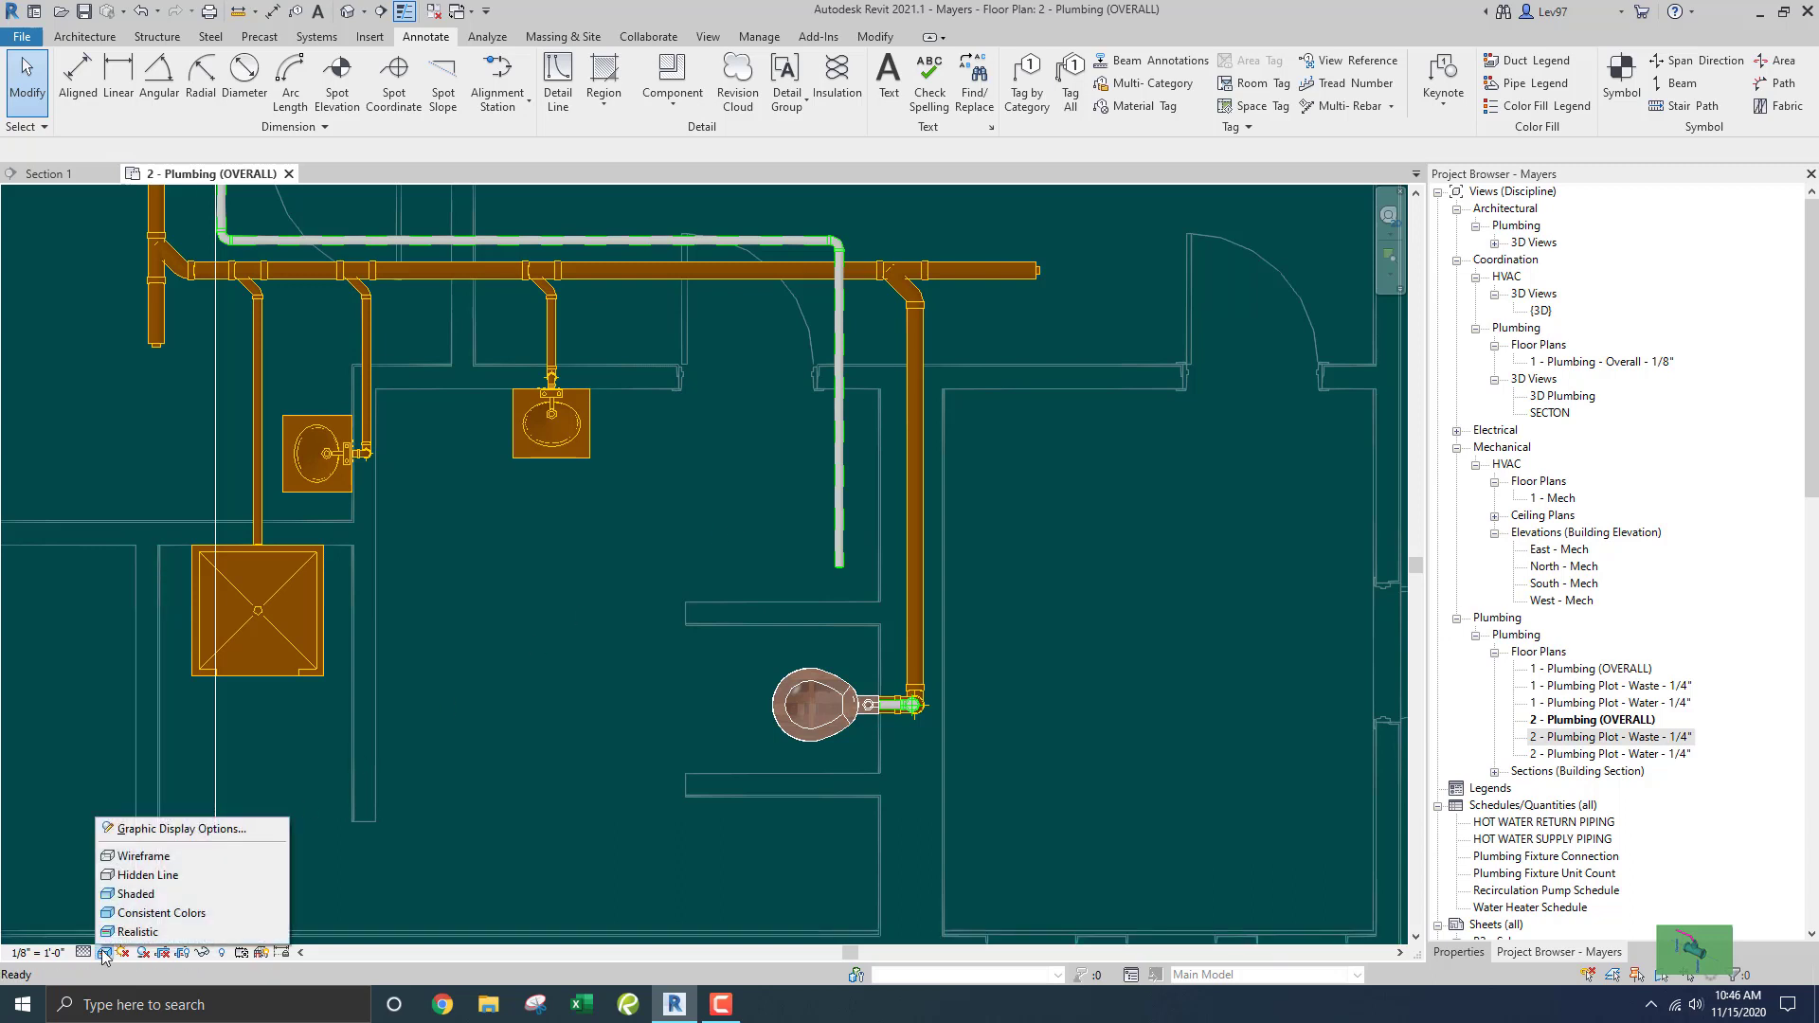
pyautogui.click(133, 856)
pyautogui.click(147, 853)
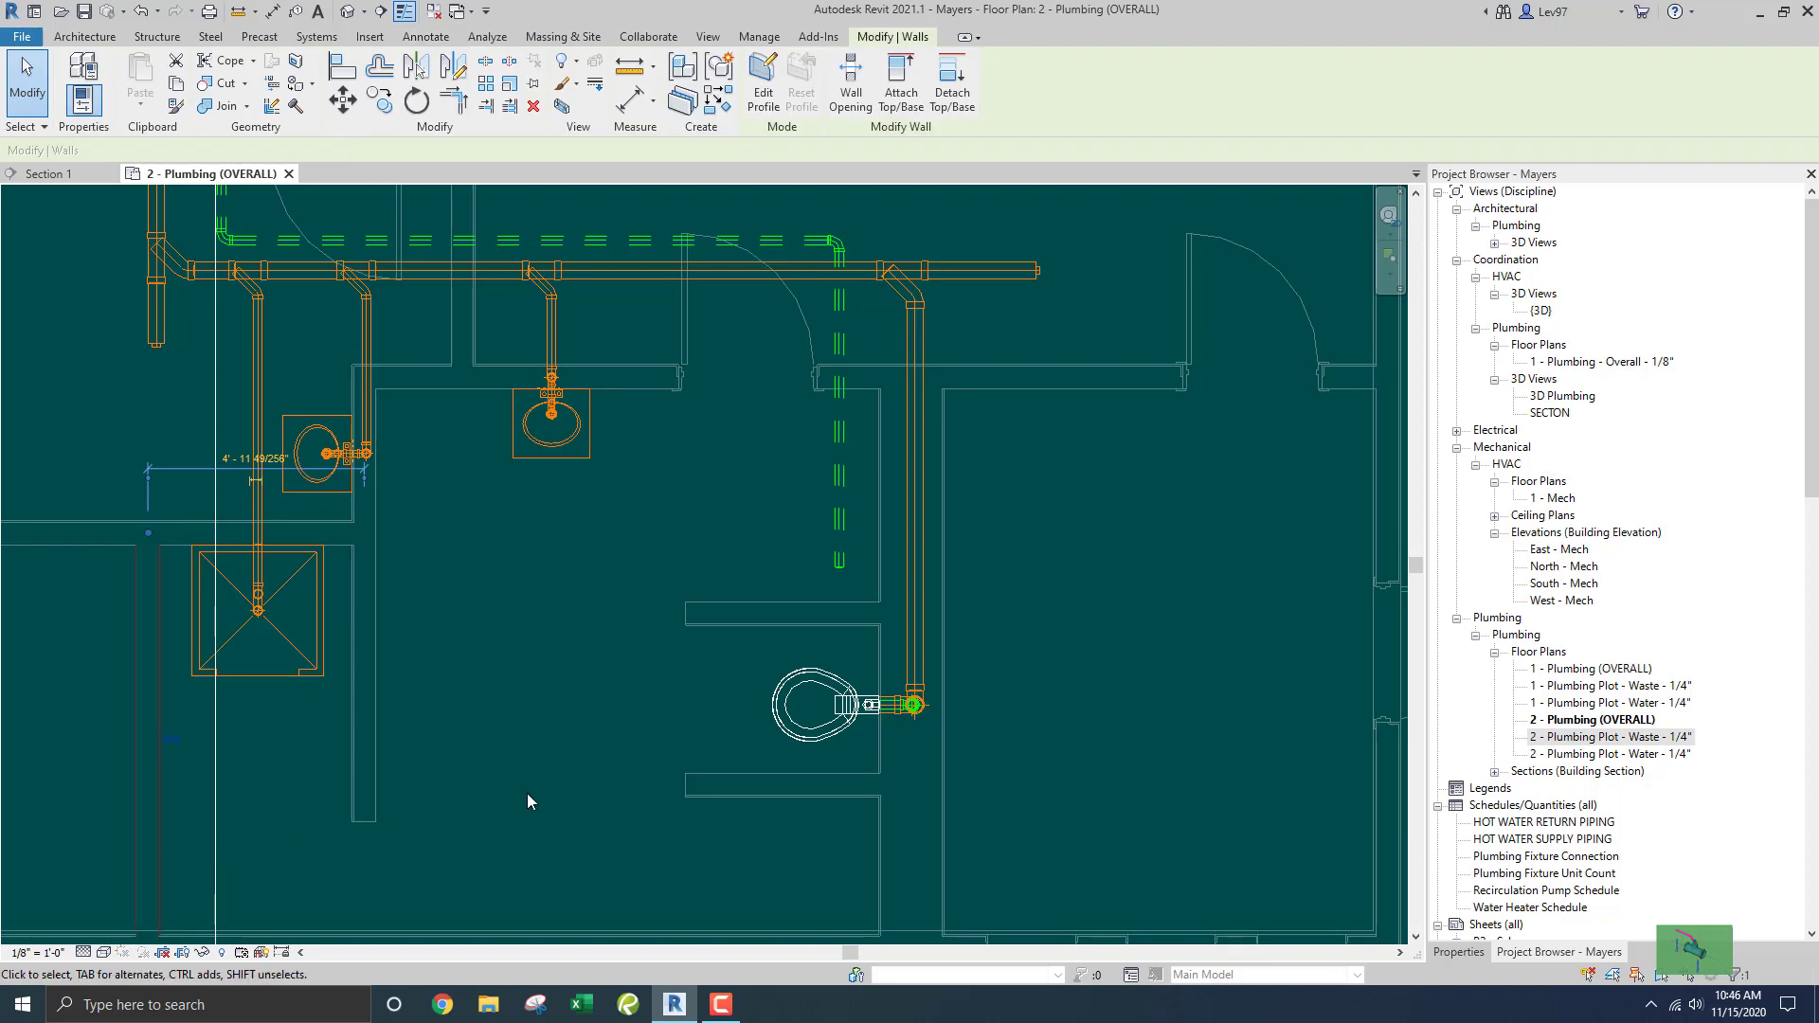
pyautogui.click(553, 709)
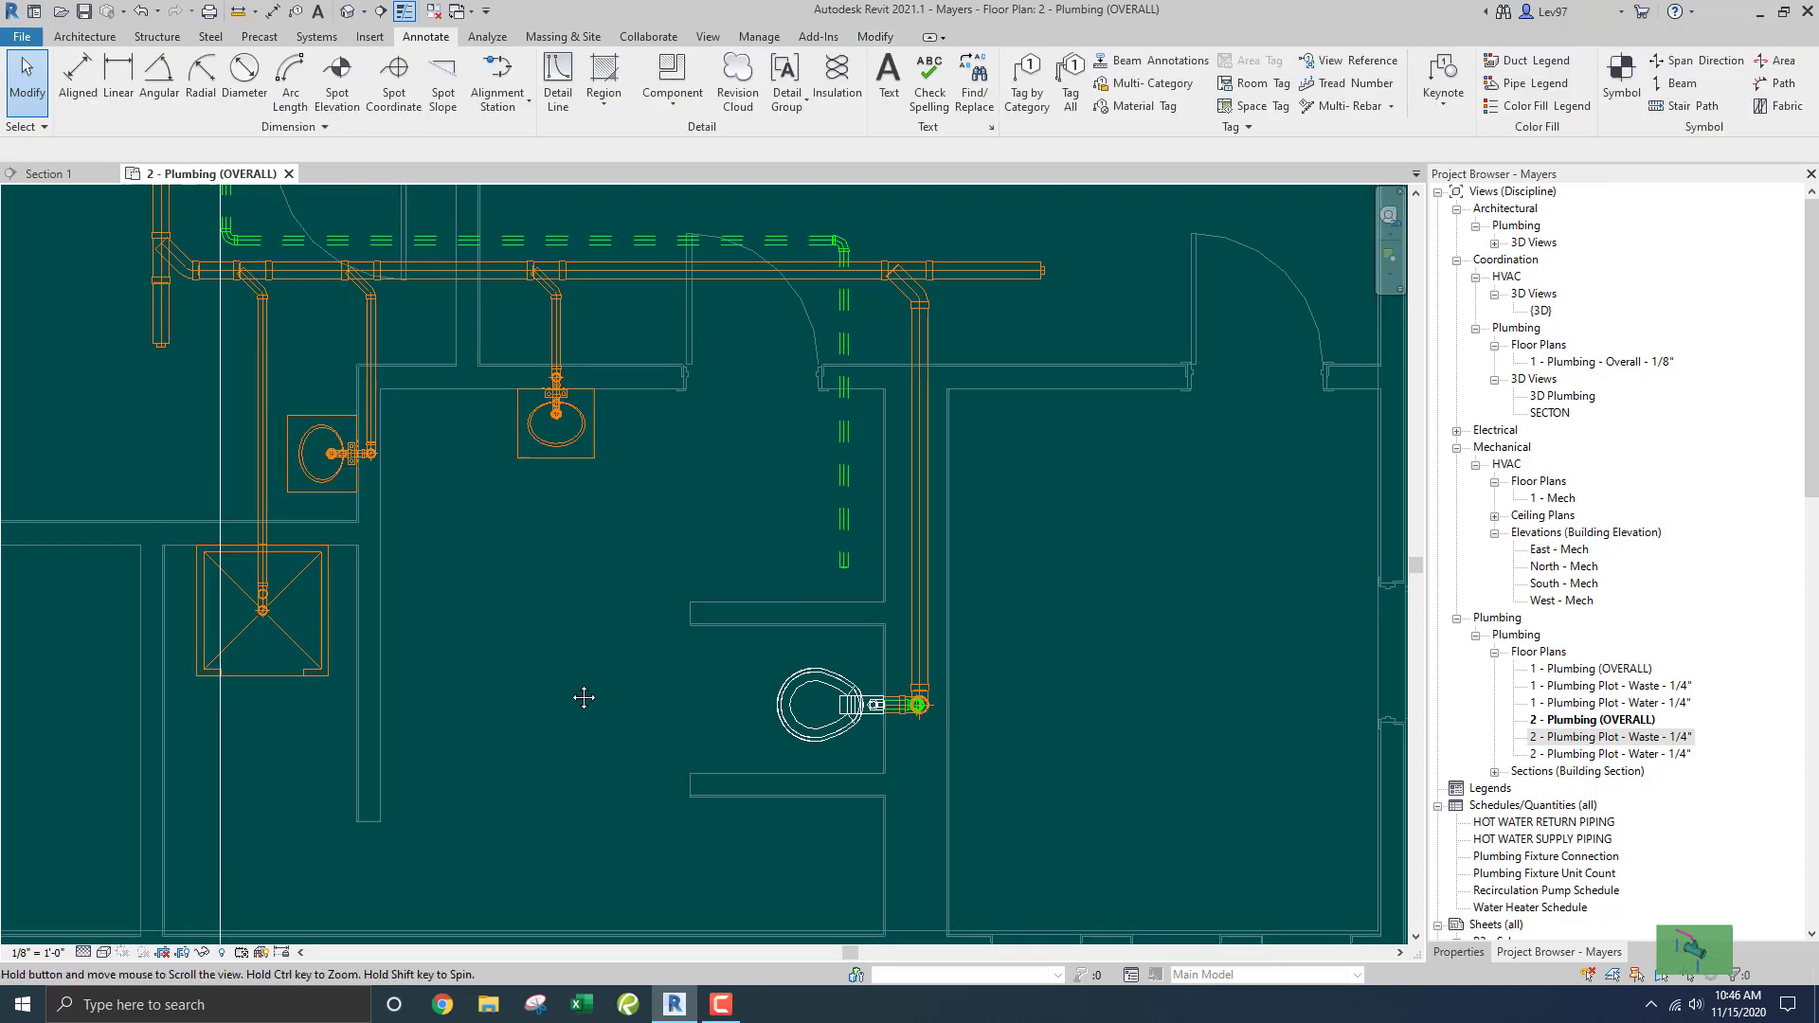
pyautogui.moveTo(579, 701); pyautogui.dragTo(584, 698, button='middle')
# In the plan's Visibility/Graphic Overrides, disable the filters from HVAC - Supply through HVAC - Exhaust.
pyautogui.press('v')
pyautogui.press('g')
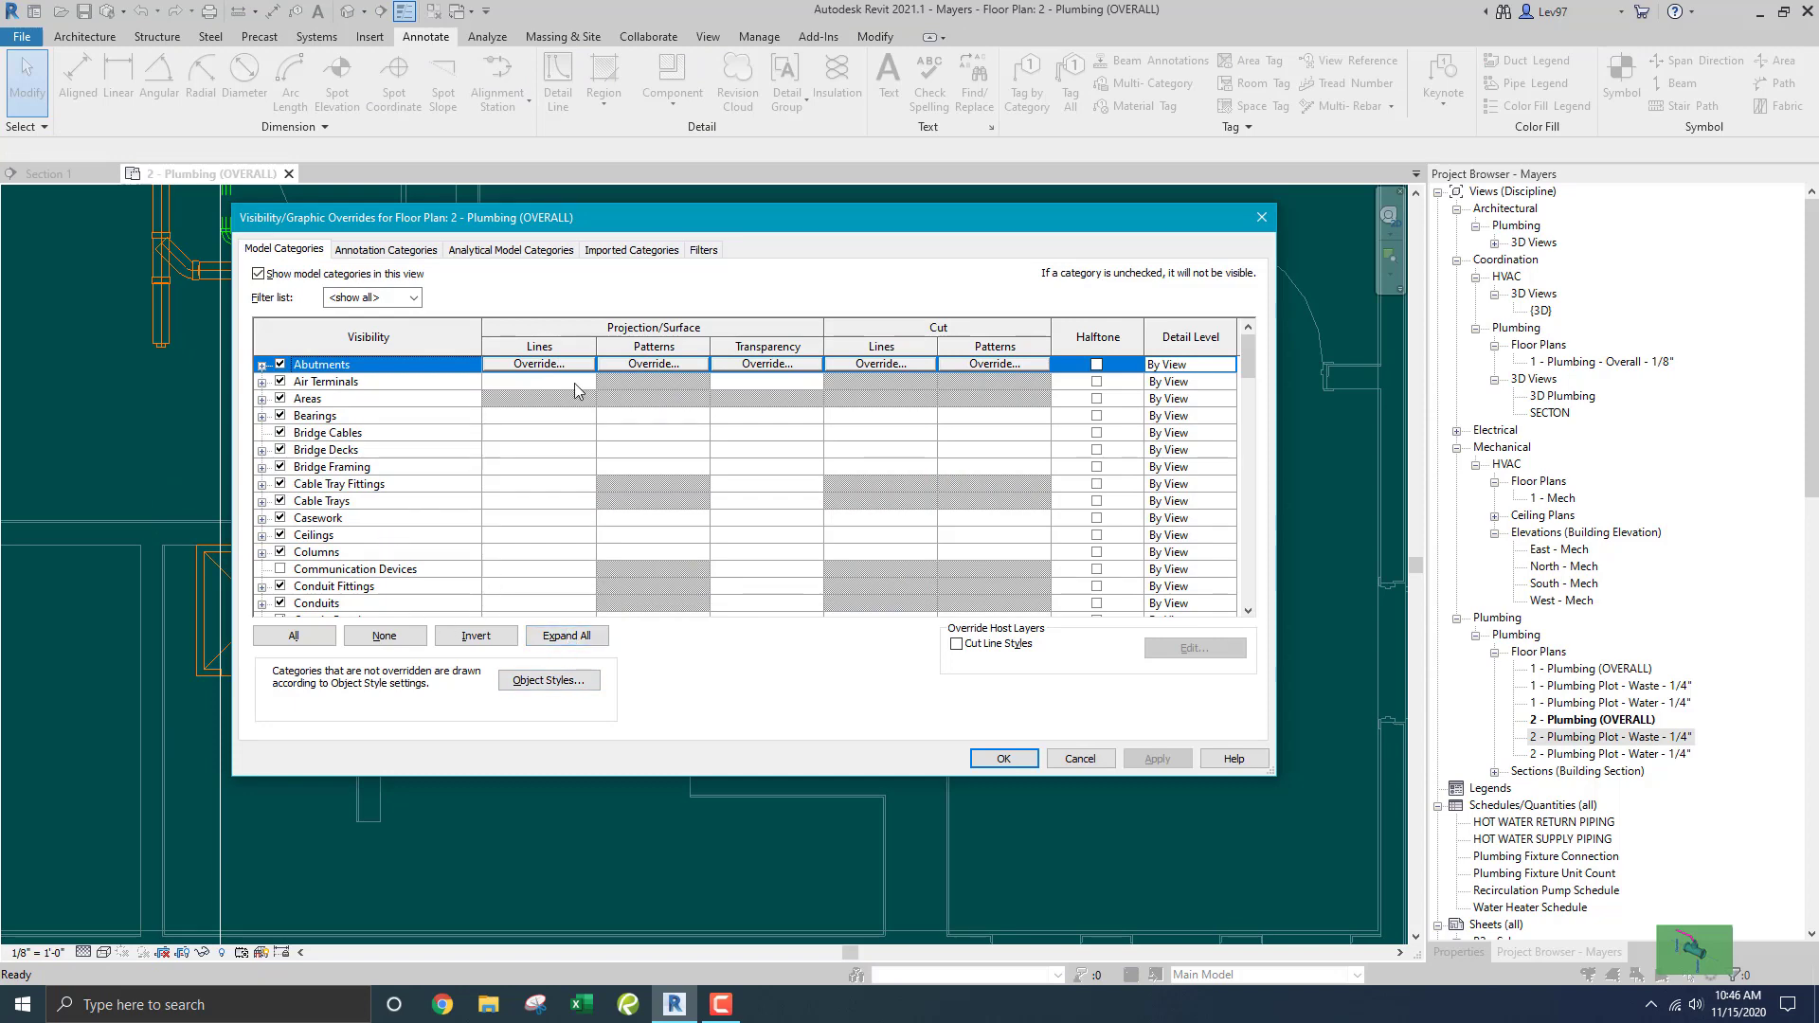
pyautogui.click(707, 252)
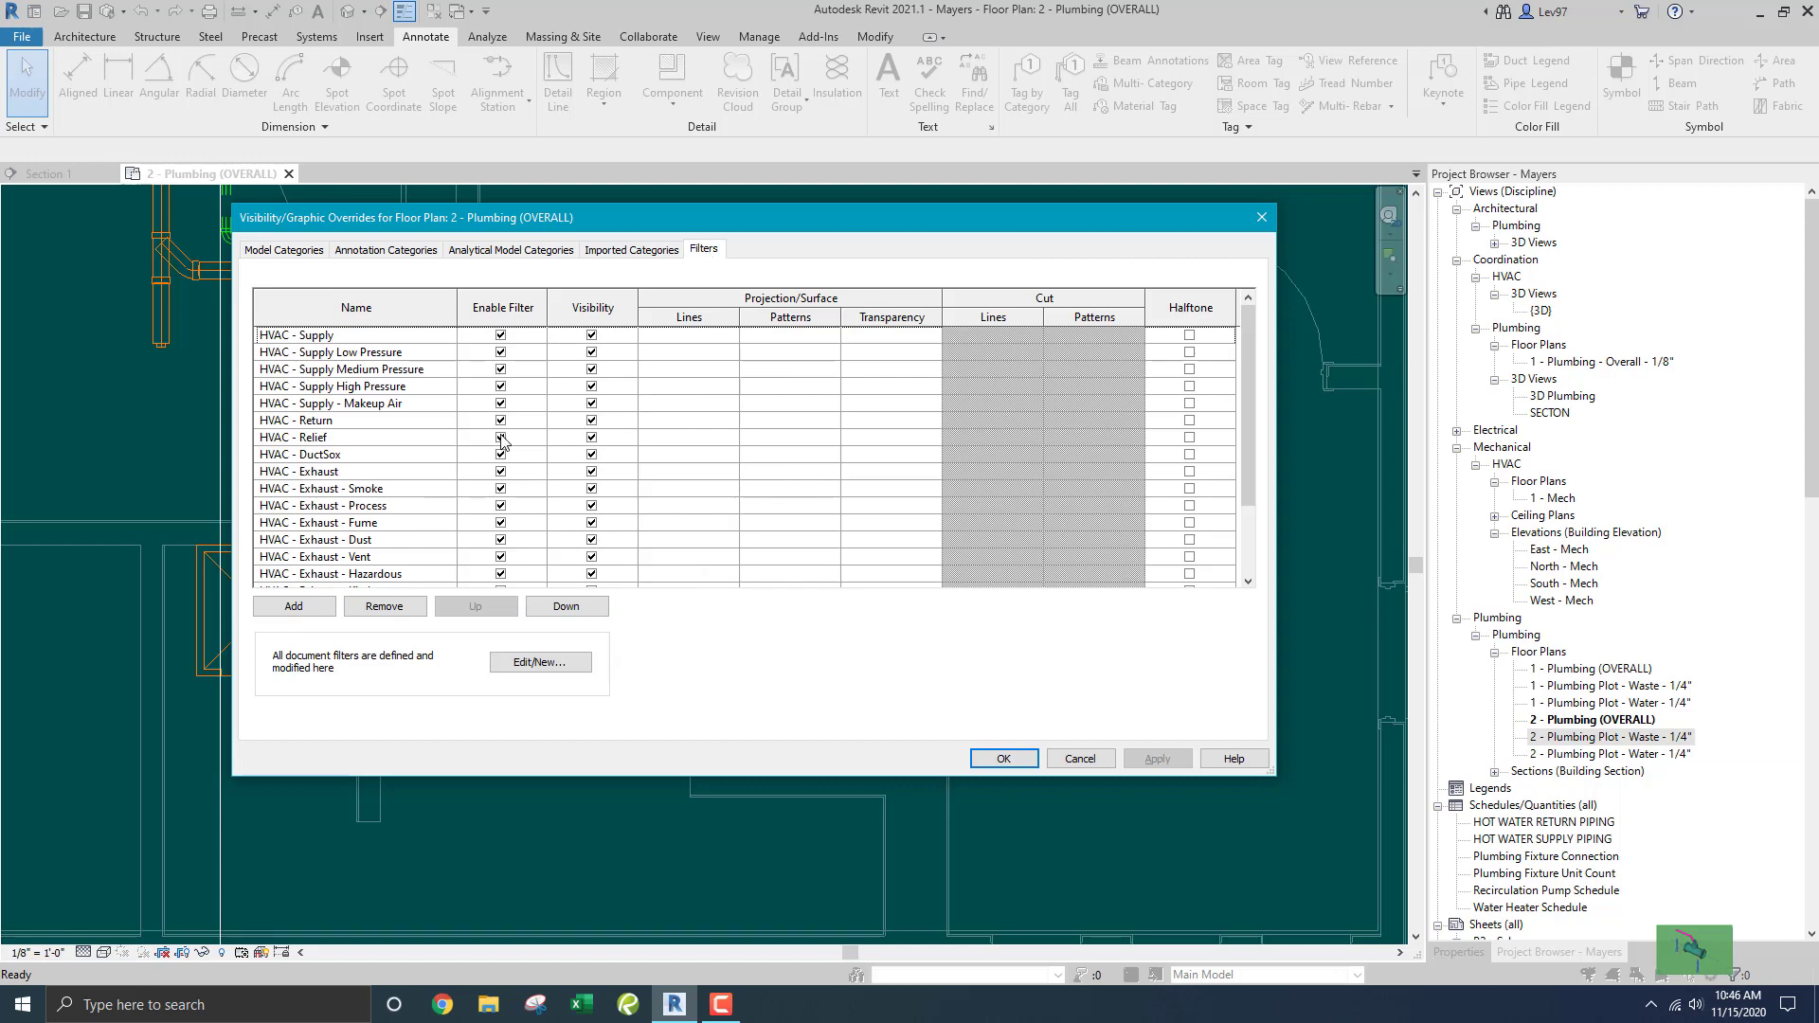
pyautogui.scroll(-1, 714, 431)
pyautogui.scroll(-1, 713, 431)
pyautogui.scroll(2, 706, 431)
pyautogui.click(501, 336)
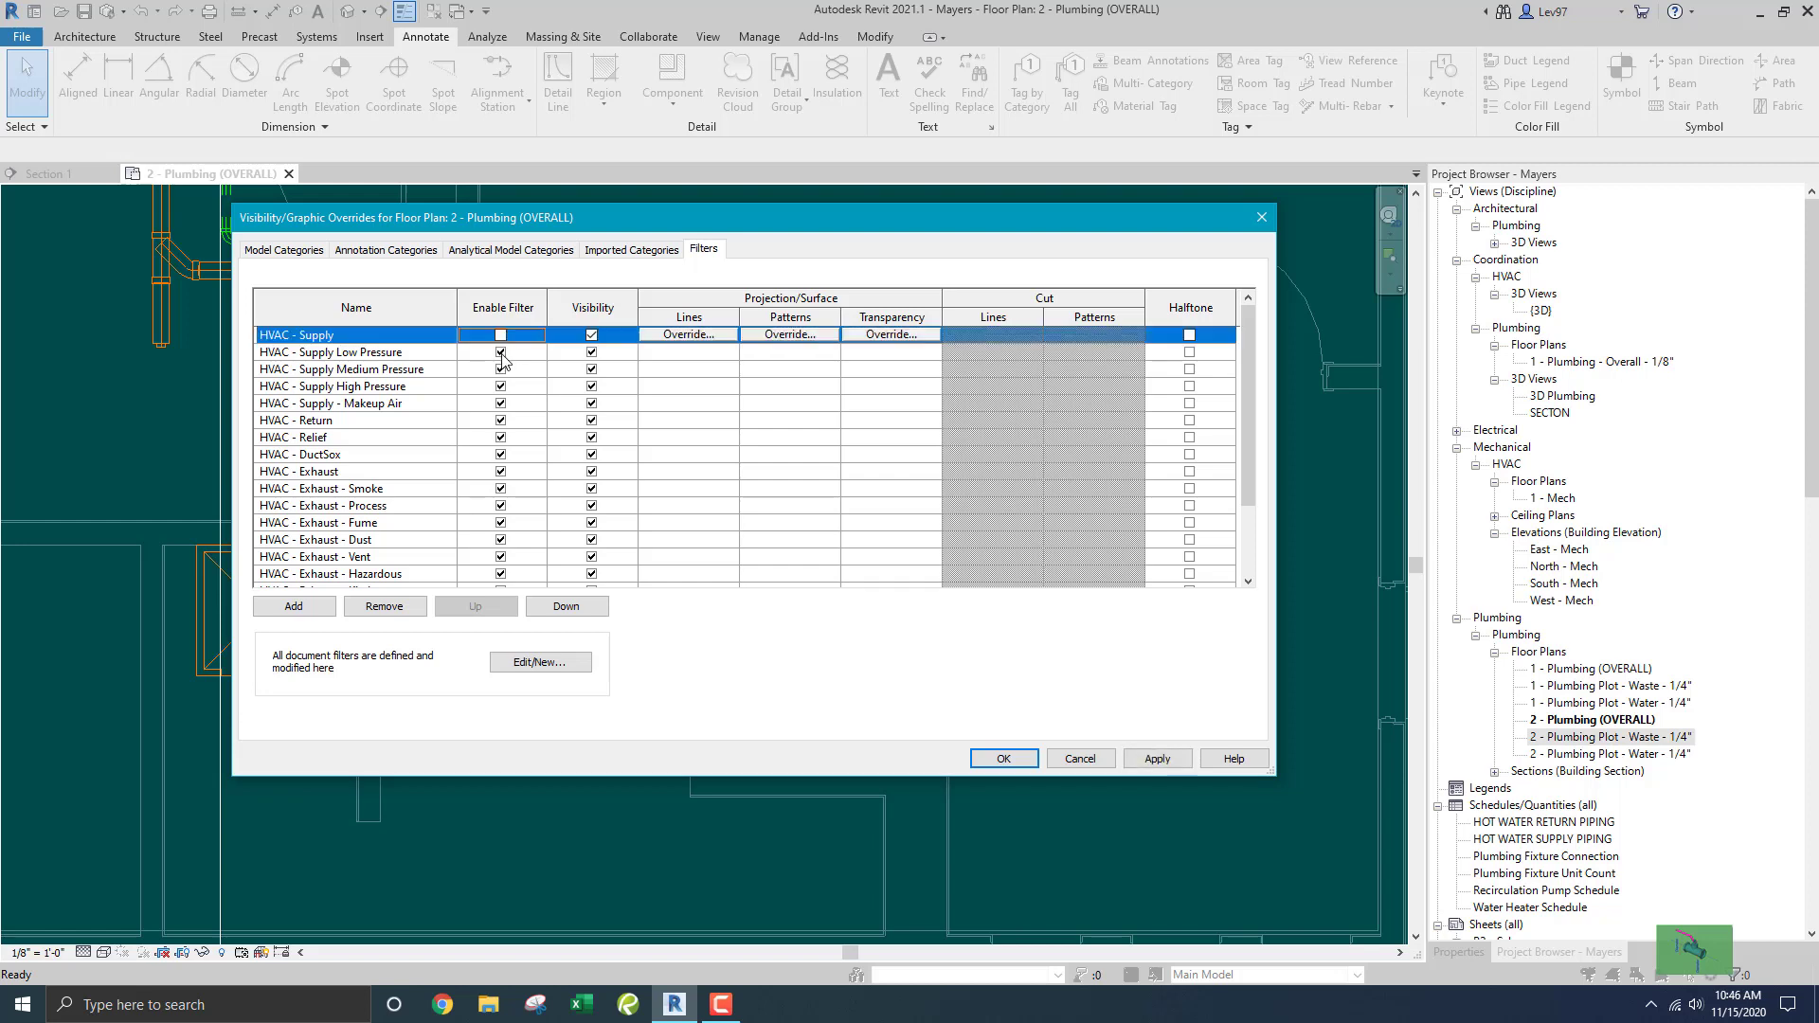
pyautogui.click(501, 353)
pyautogui.click(502, 368)
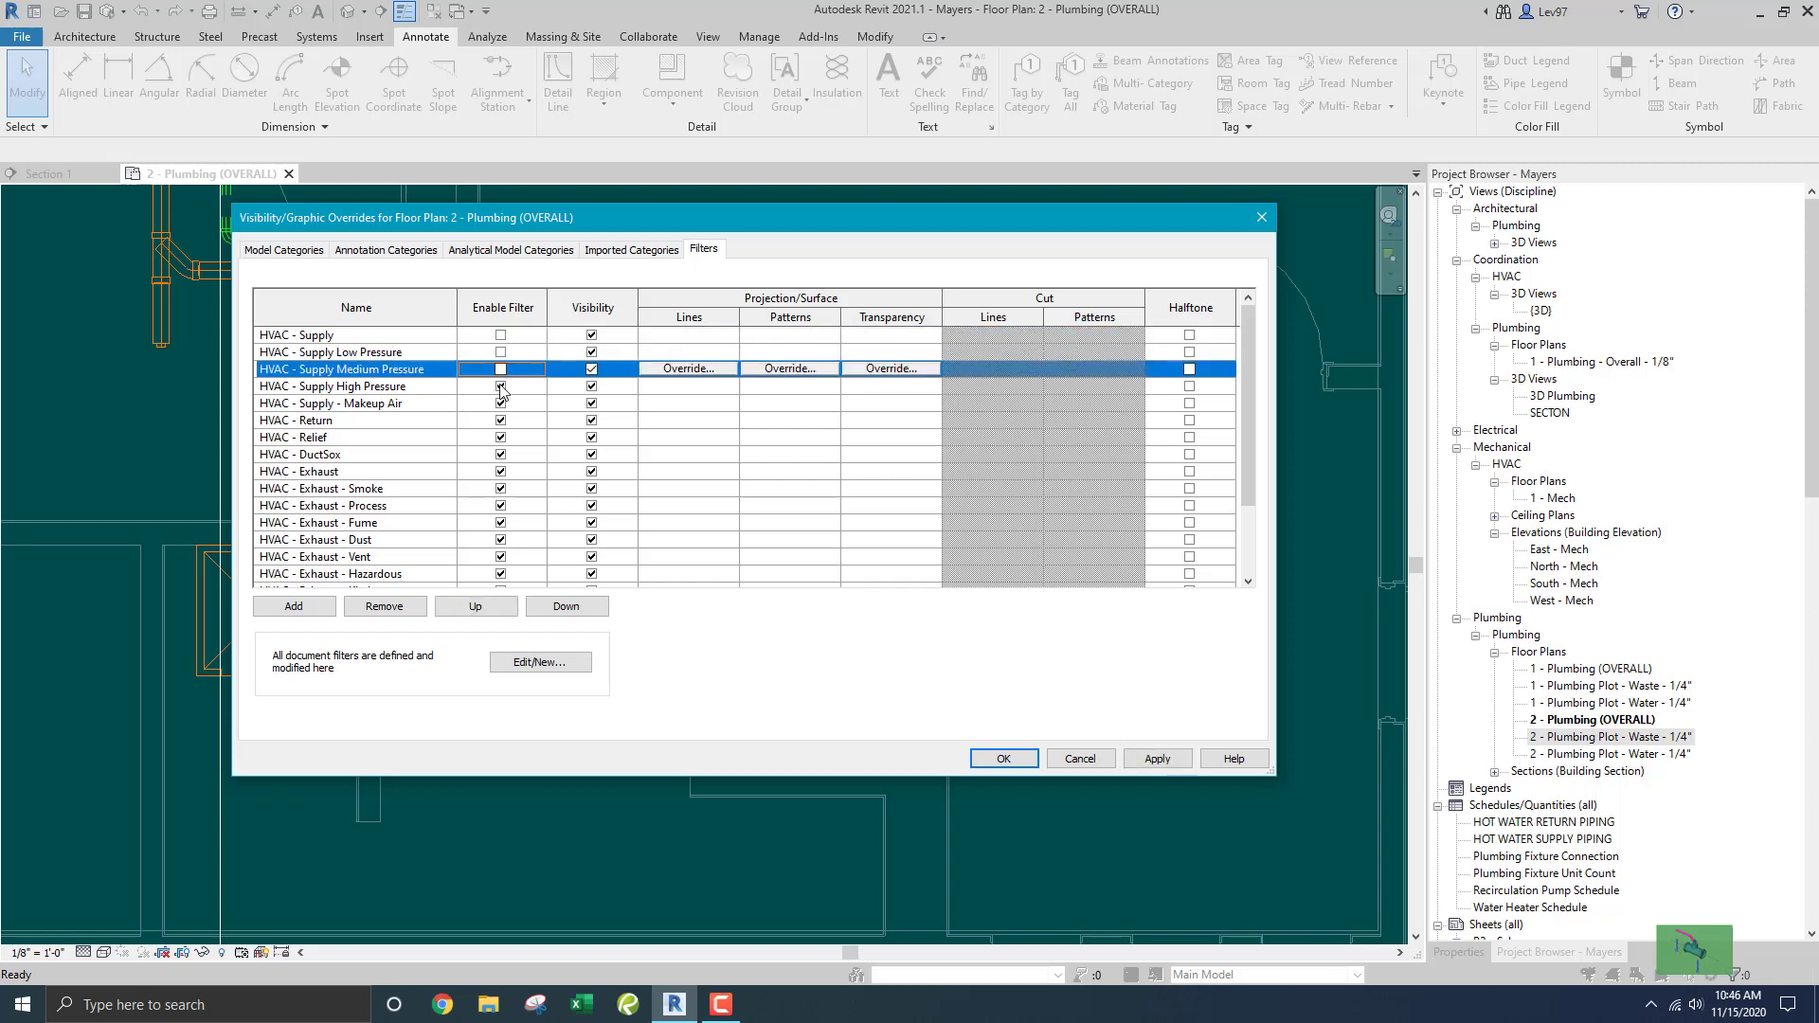
pyautogui.click(502, 386)
pyautogui.click(501, 403)
pyautogui.click(502, 420)
pyautogui.click(501, 436)
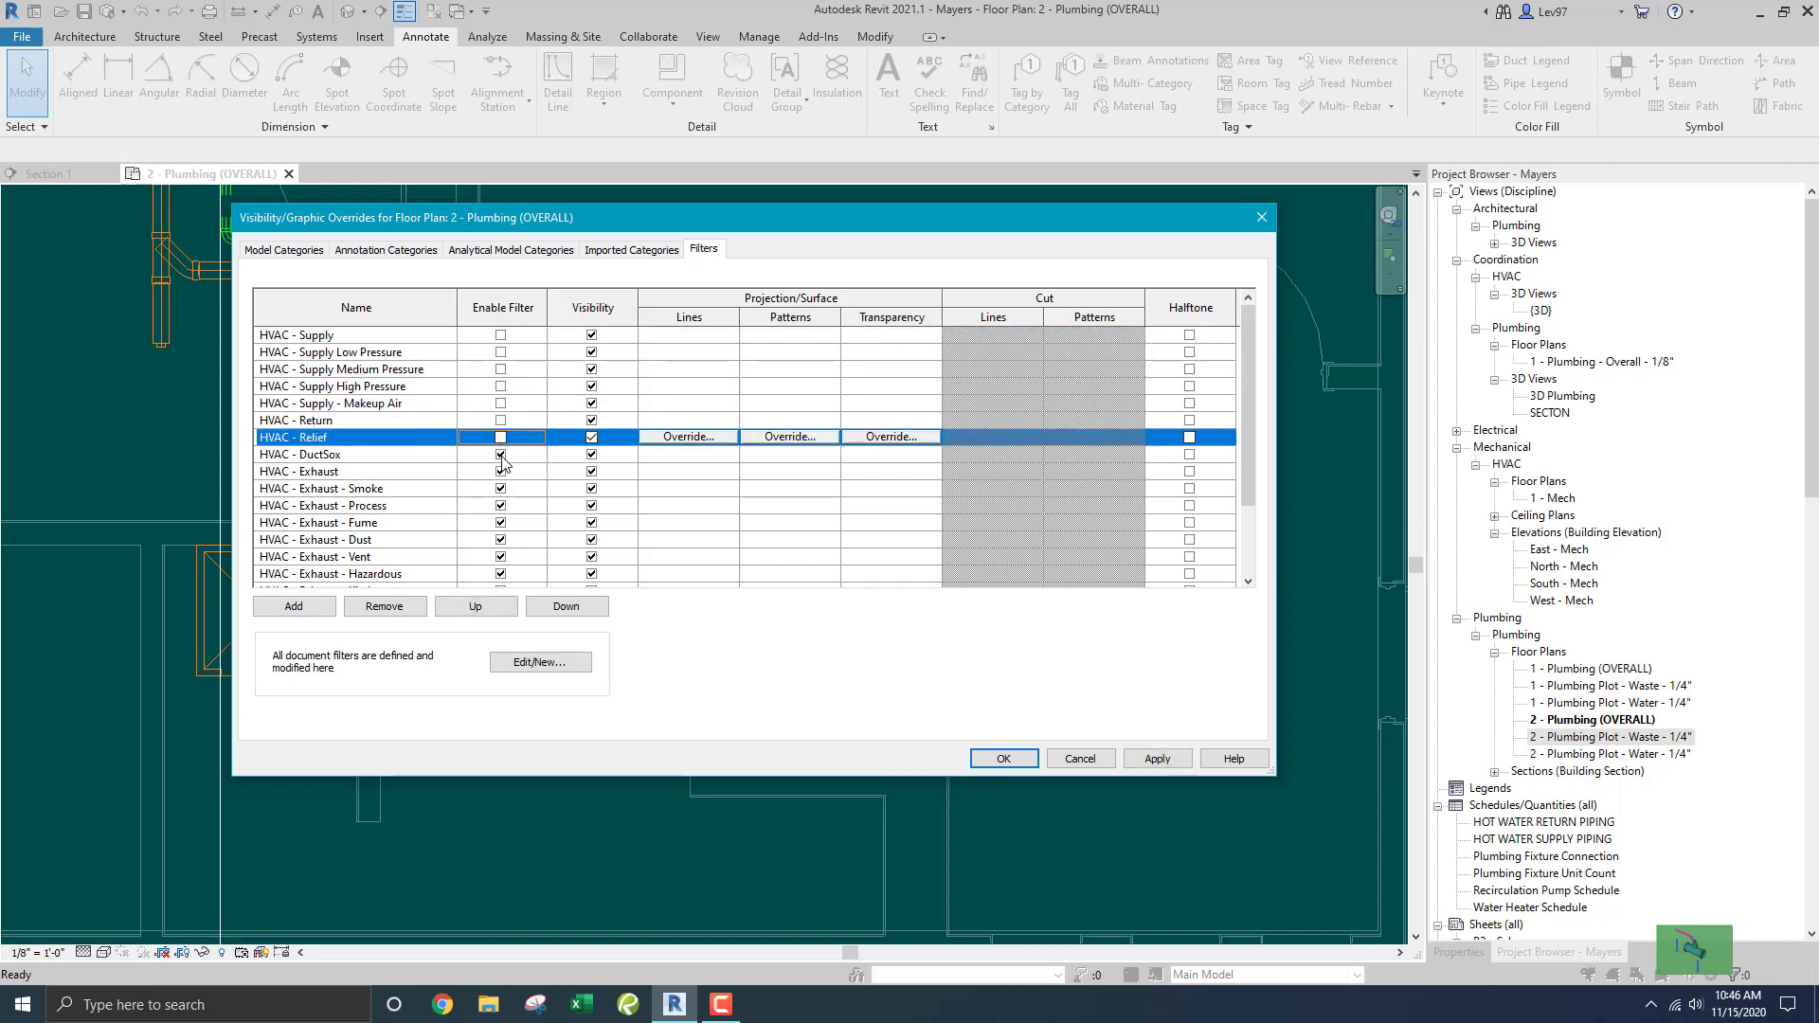
pyautogui.click(501, 454)
pyautogui.click(501, 471)
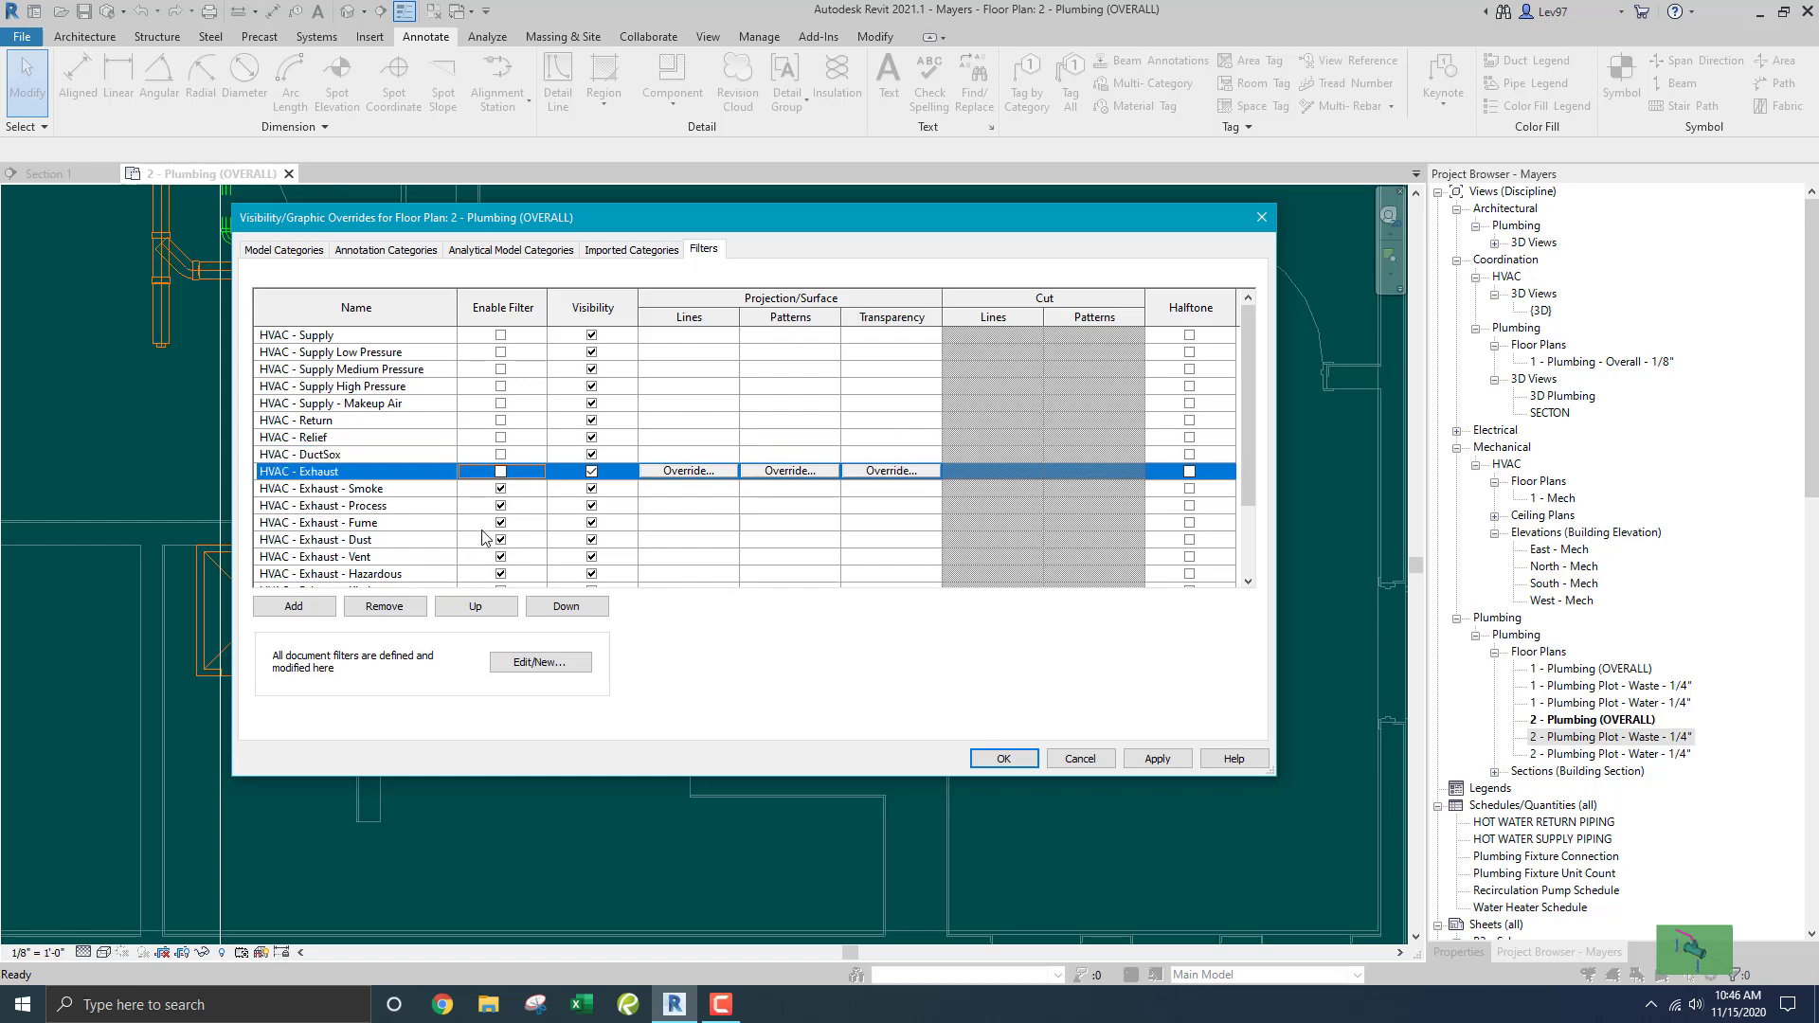
# Remove the HVAC - Exhaust filter and the Smoke, Process, Fume, Dust, Vent, Hazardous and Kitchen exhaust filters from the plan.
pyautogui.click(384, 606)
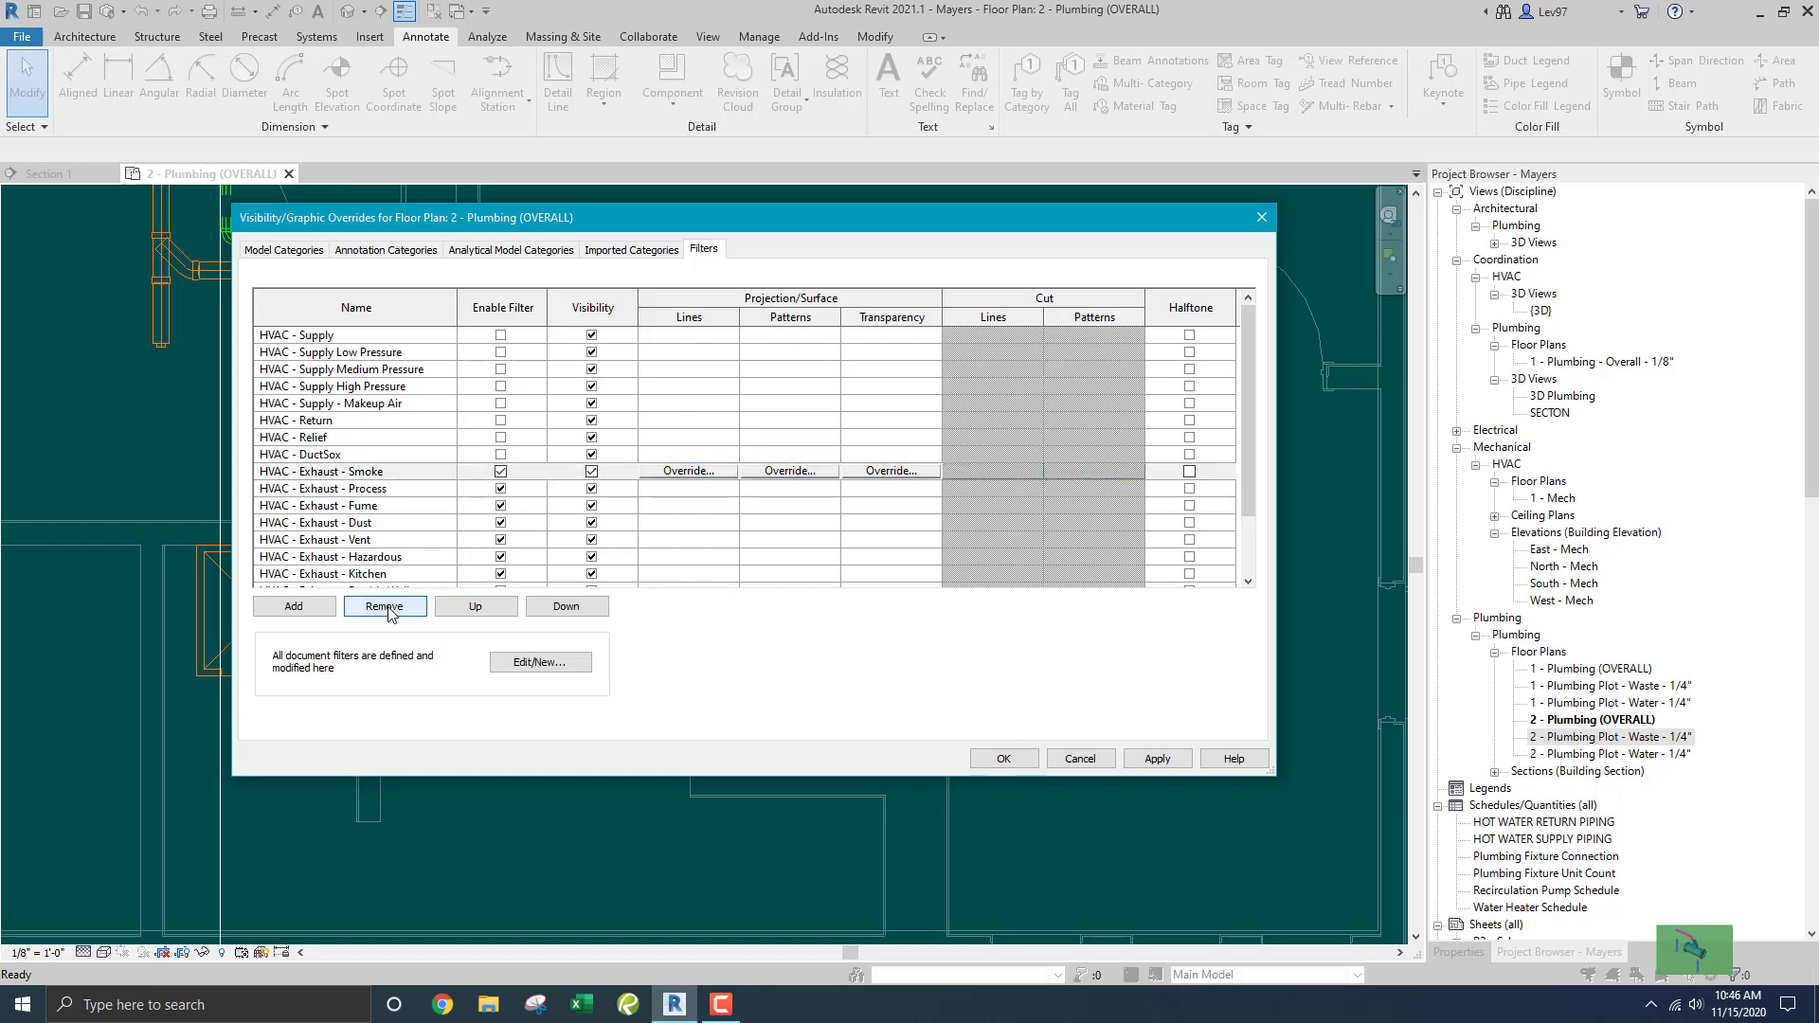
pyautogui.click(385, 607)
pyautogui.click(385, 606)
pyautogui.click(385, 607)
pyautogui.click(385, 606)
pyautogui.click(384, 606)
pyautogui.click(385, 606)
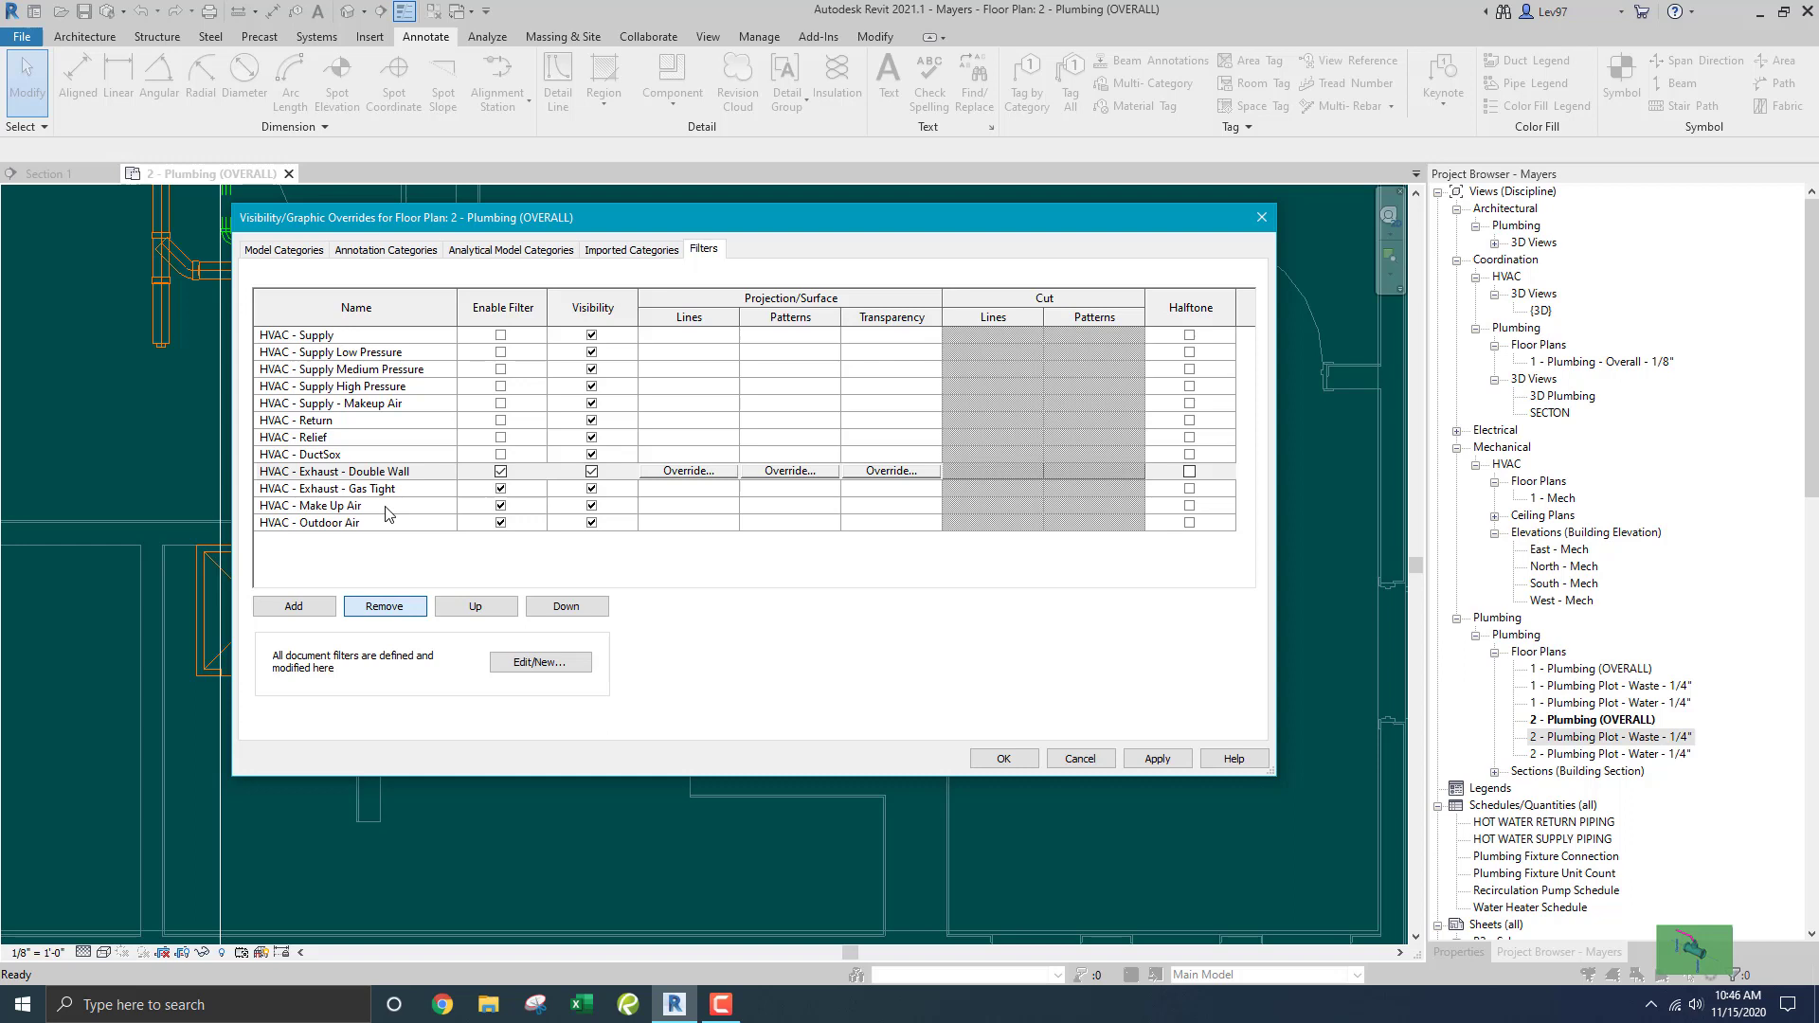
# Remove all remaining HVAC filters, from HVAC - Supply through HVAC - Outdoor Air, from the plan and apply the change.
pyautogui.click(394, 338)
pyautogui.click(384, 607)
pyautogui.click(385, 606)
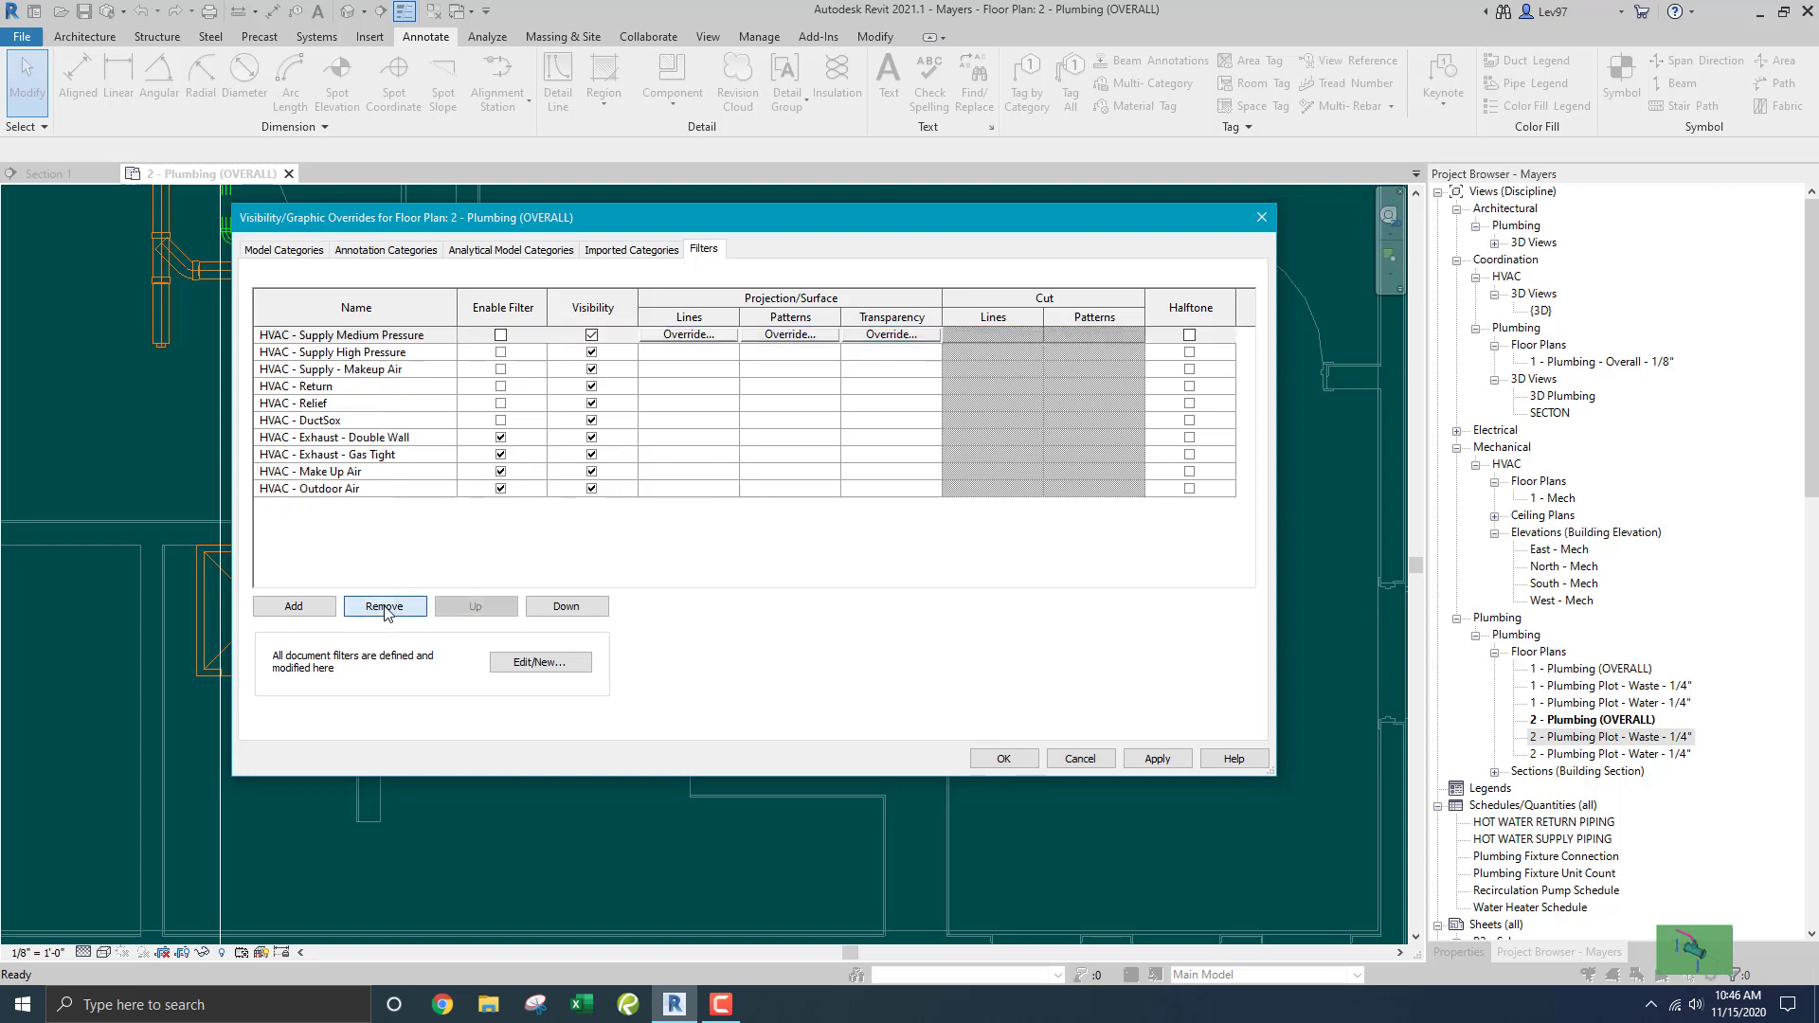
pyautogui.click(384, 606)
pyautogui.click(385, 607)
pyautogui.click(384, 607)
pyautogui.click(385, 606)
pyautogui.click(385, 606)
pyautogui.click(385, 607)
pyautogui.click(385, 606)
pyautogui.click(384, 607)
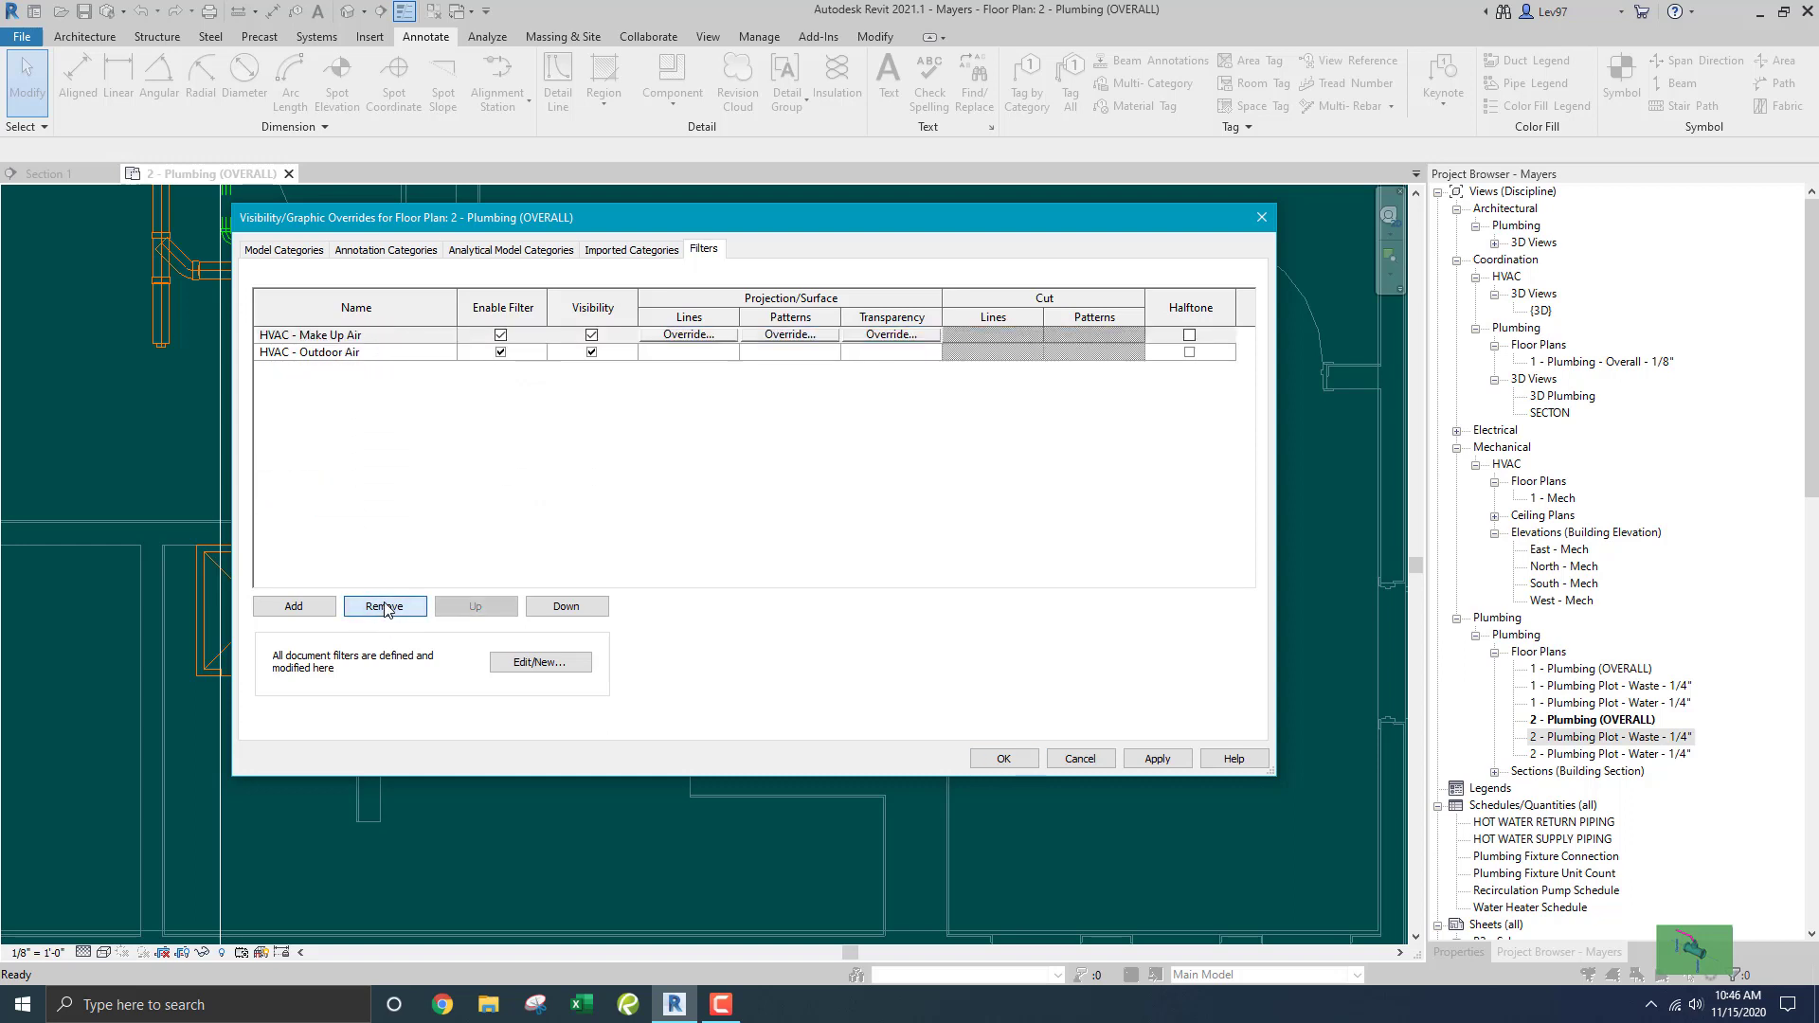
pyautogui.click(385, 606)
pyautogui.click(385, 606)
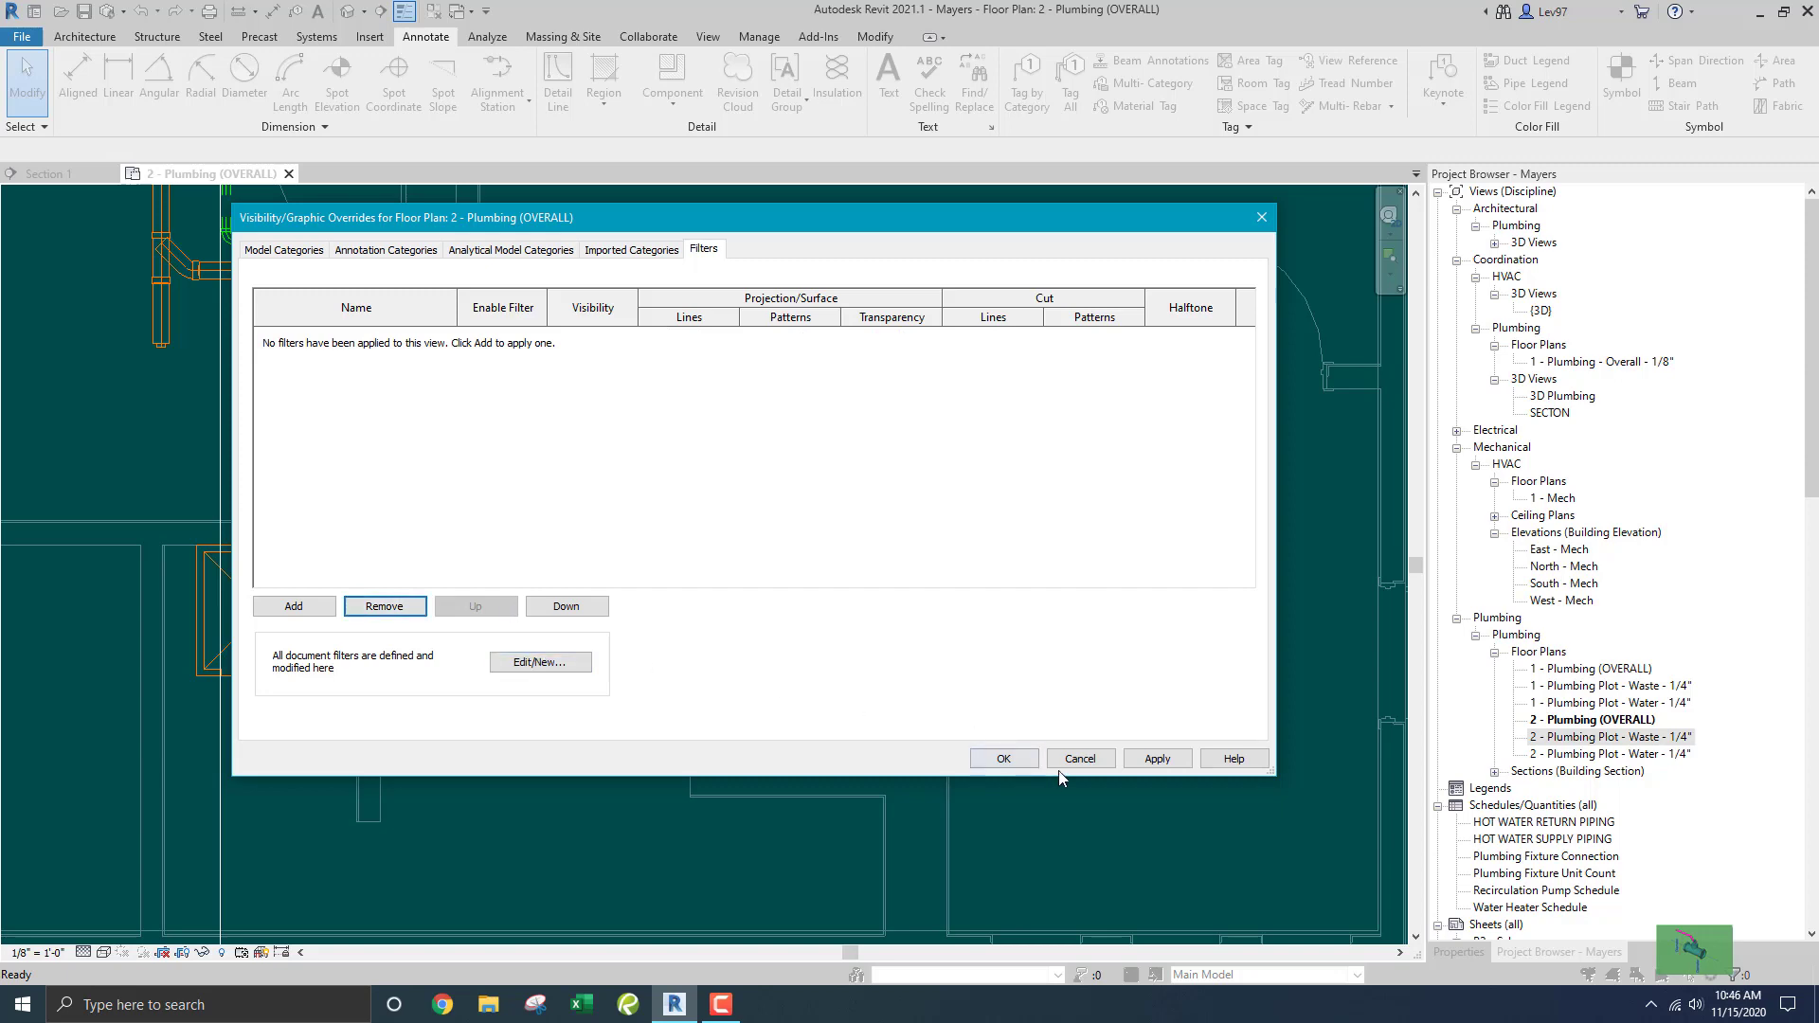
pyautogui.click(1003, 758)
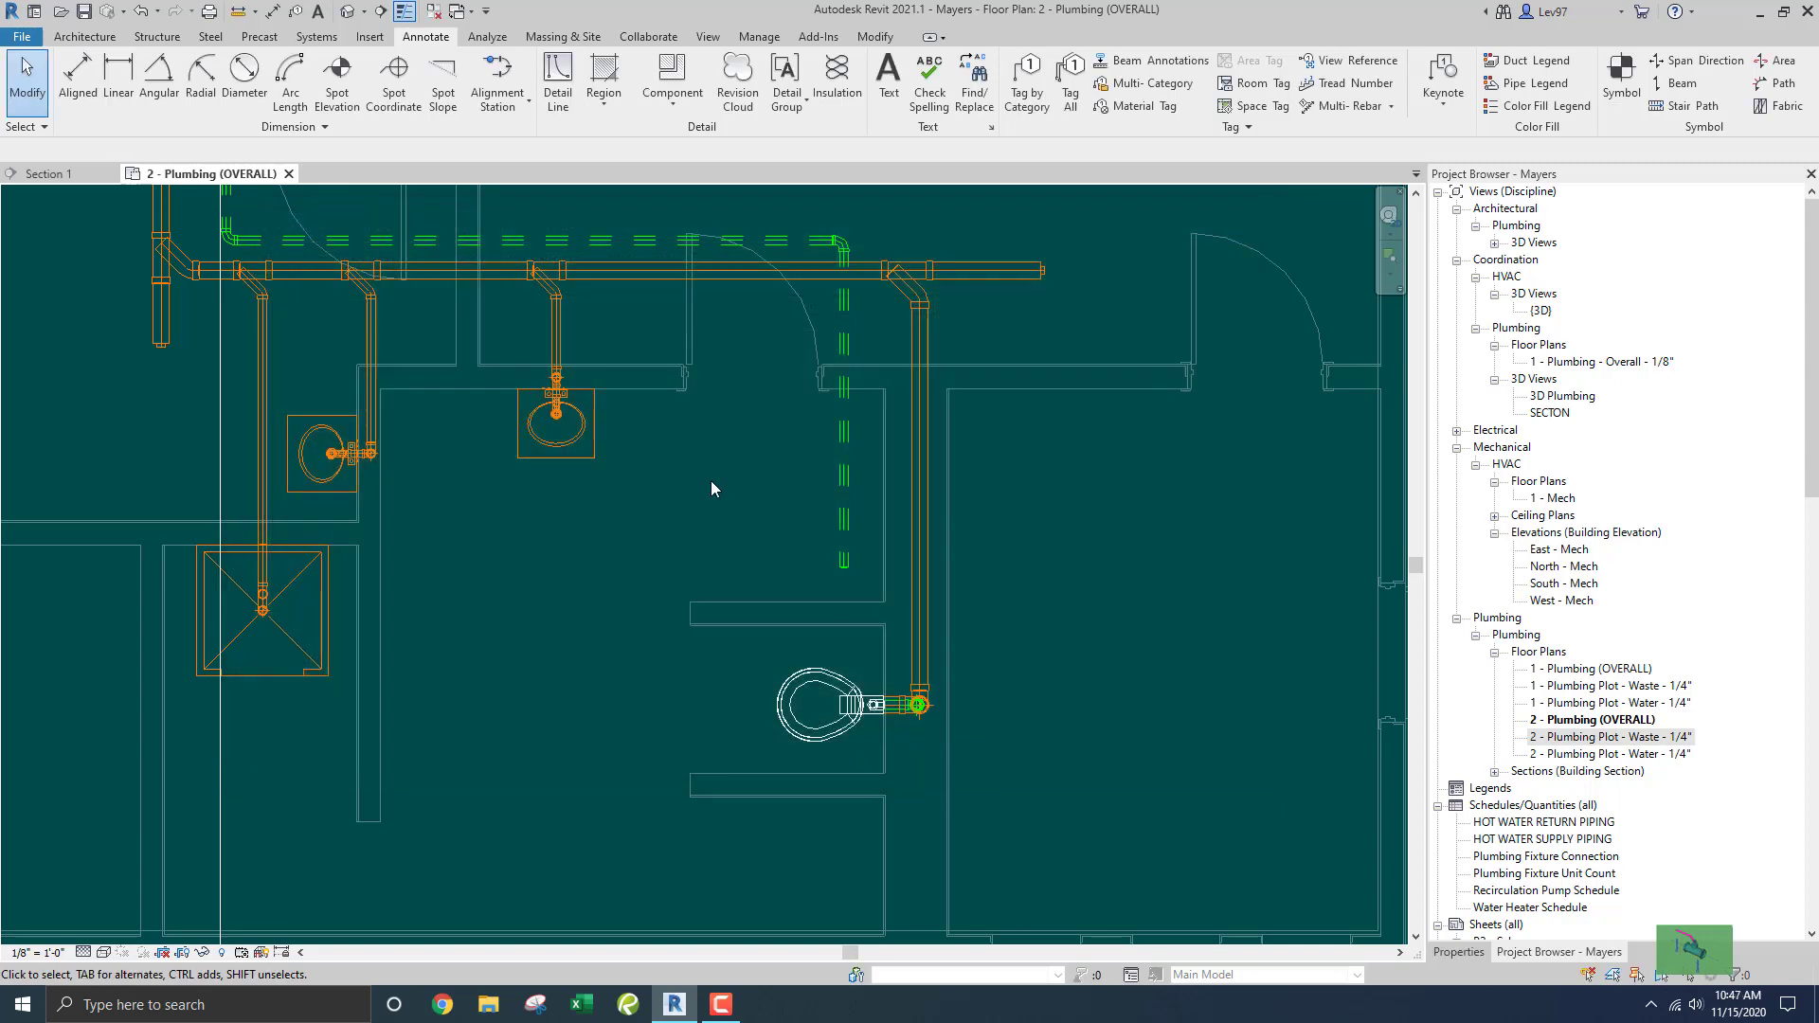
# Open the view filter settings in the Level 2 plumbing plan's Visibility/Graphic Overrides.
pyautogui.moveTo(712, 483)
pyautogui.mouseDown(button='middle')
pyautogui.moveTo(780, 508)
pyautogui.moveTo(735, 491)
pyautogui.mouseUp(button='middle')
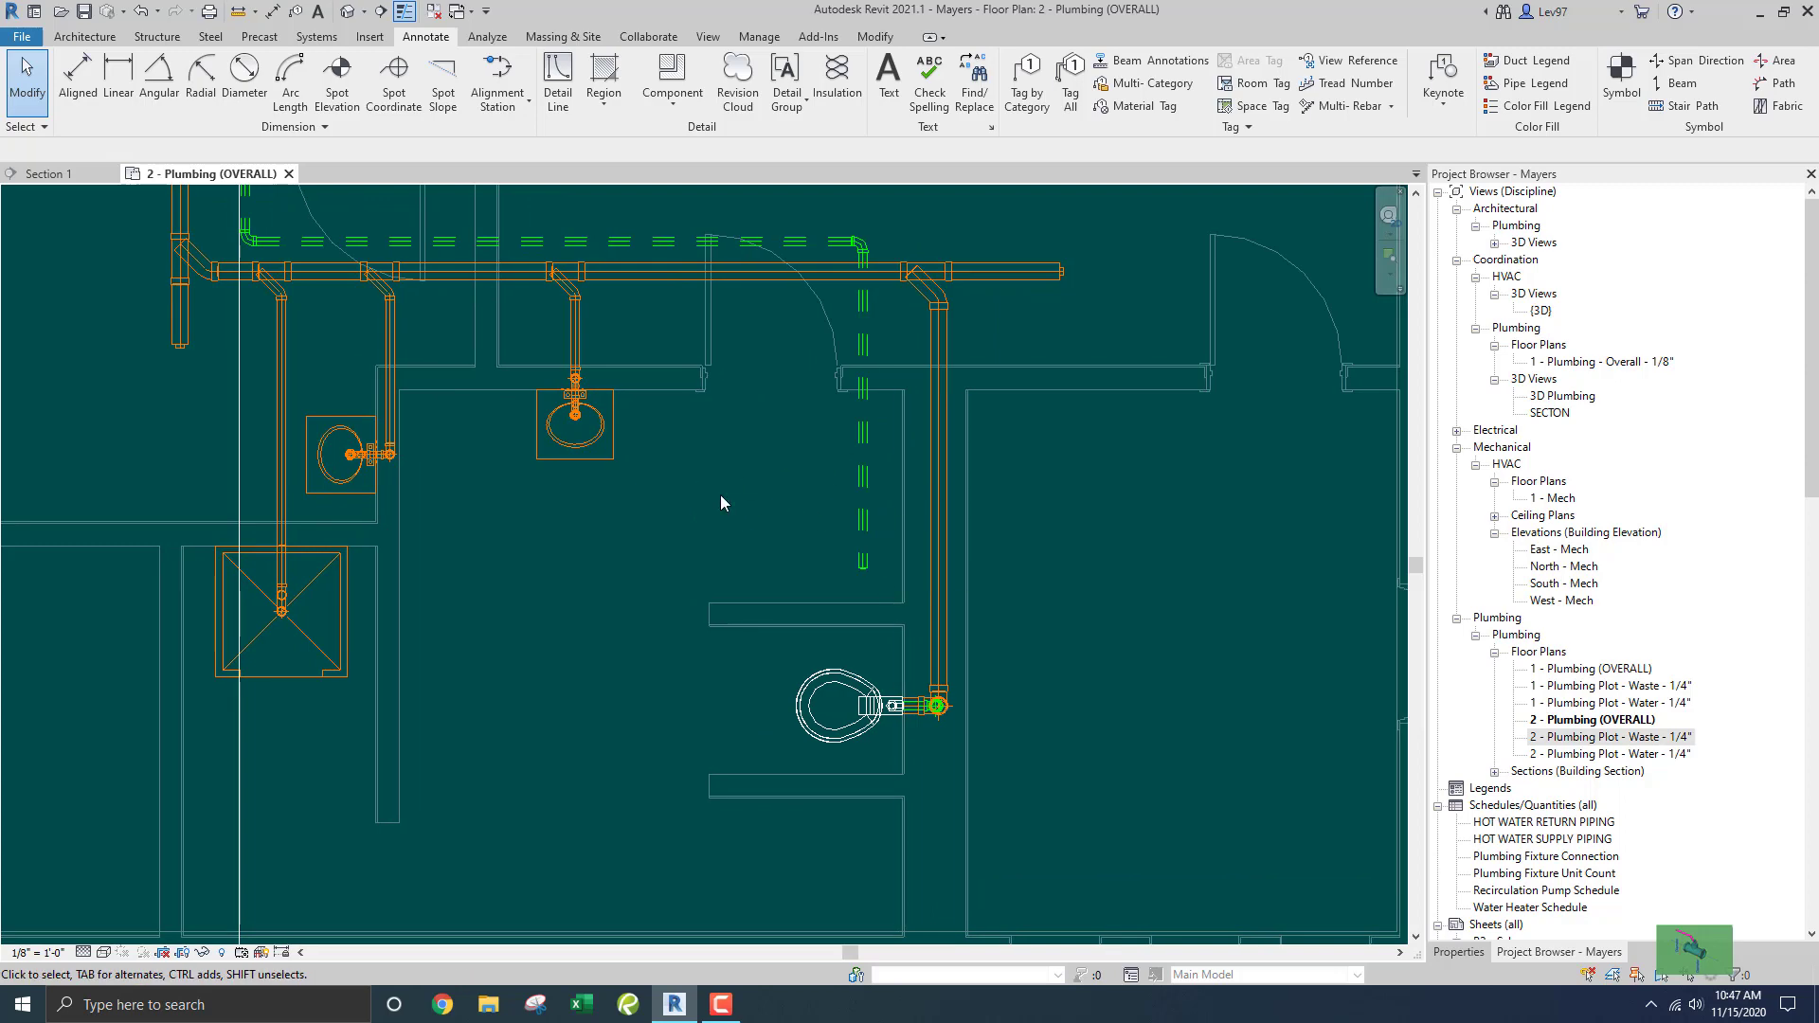
pyautogui.press('v')
pyautogui.press('g')
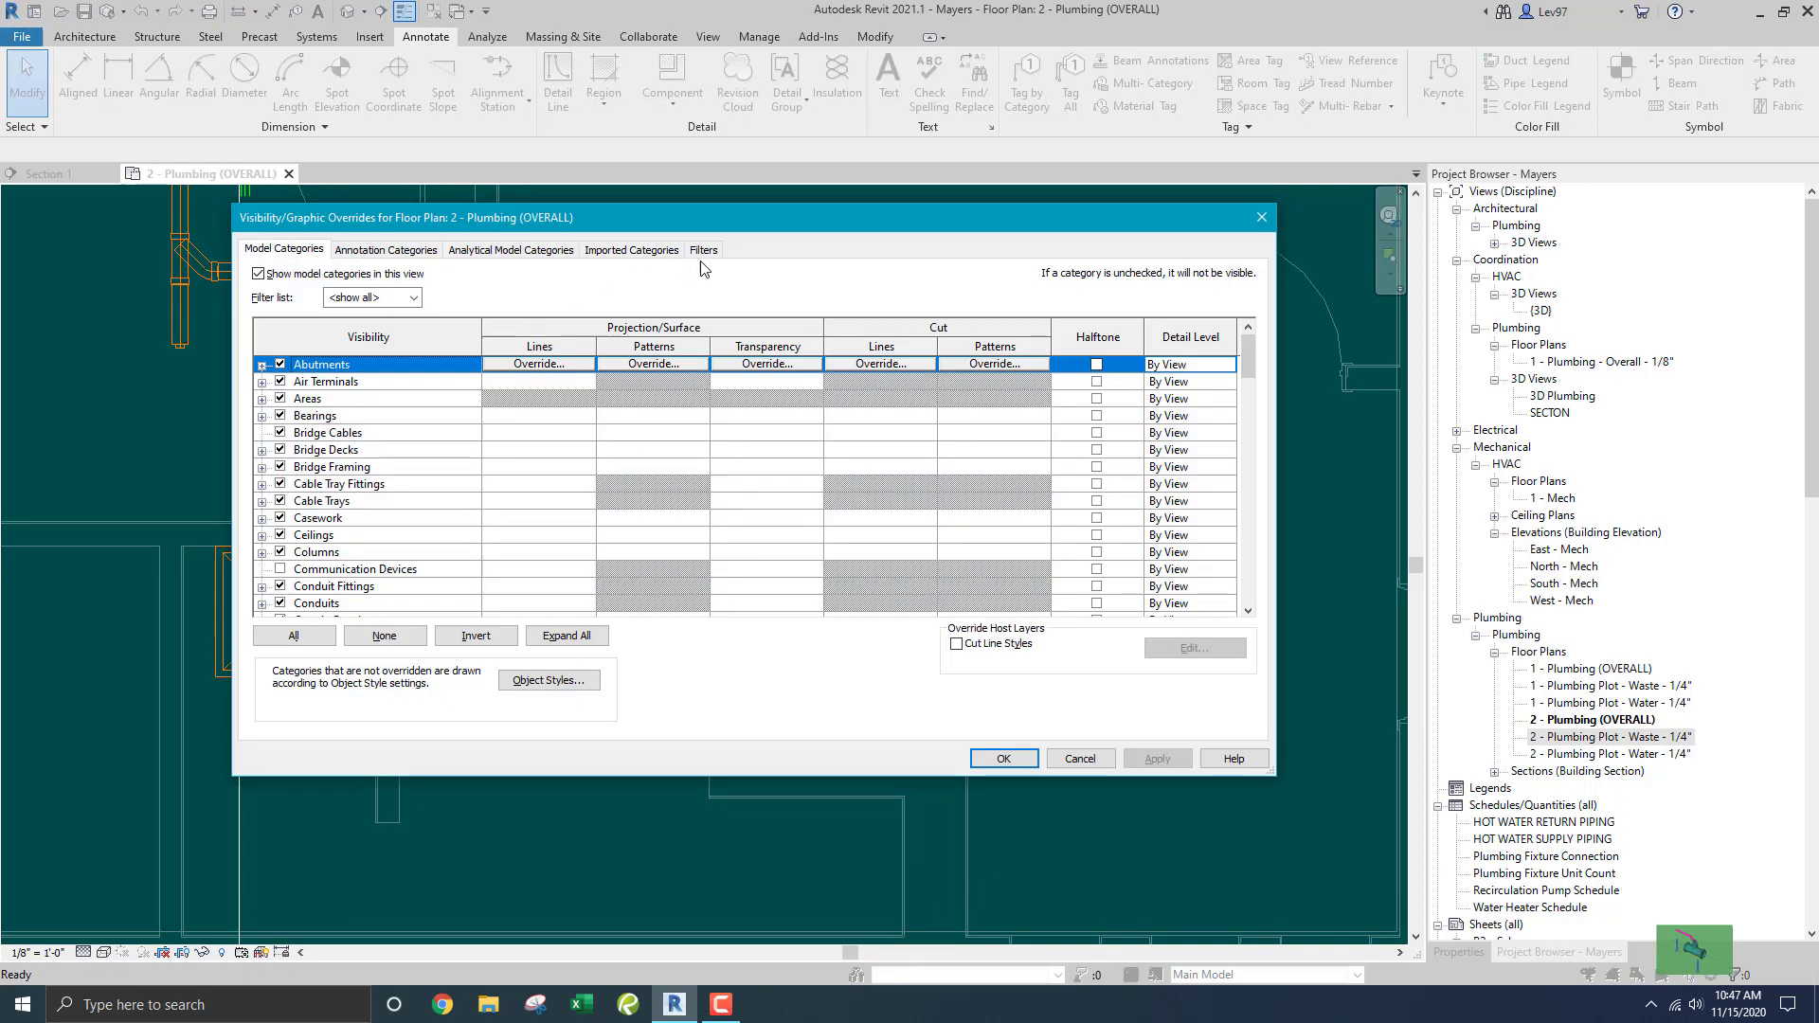
pyautogui.click(706, 250)
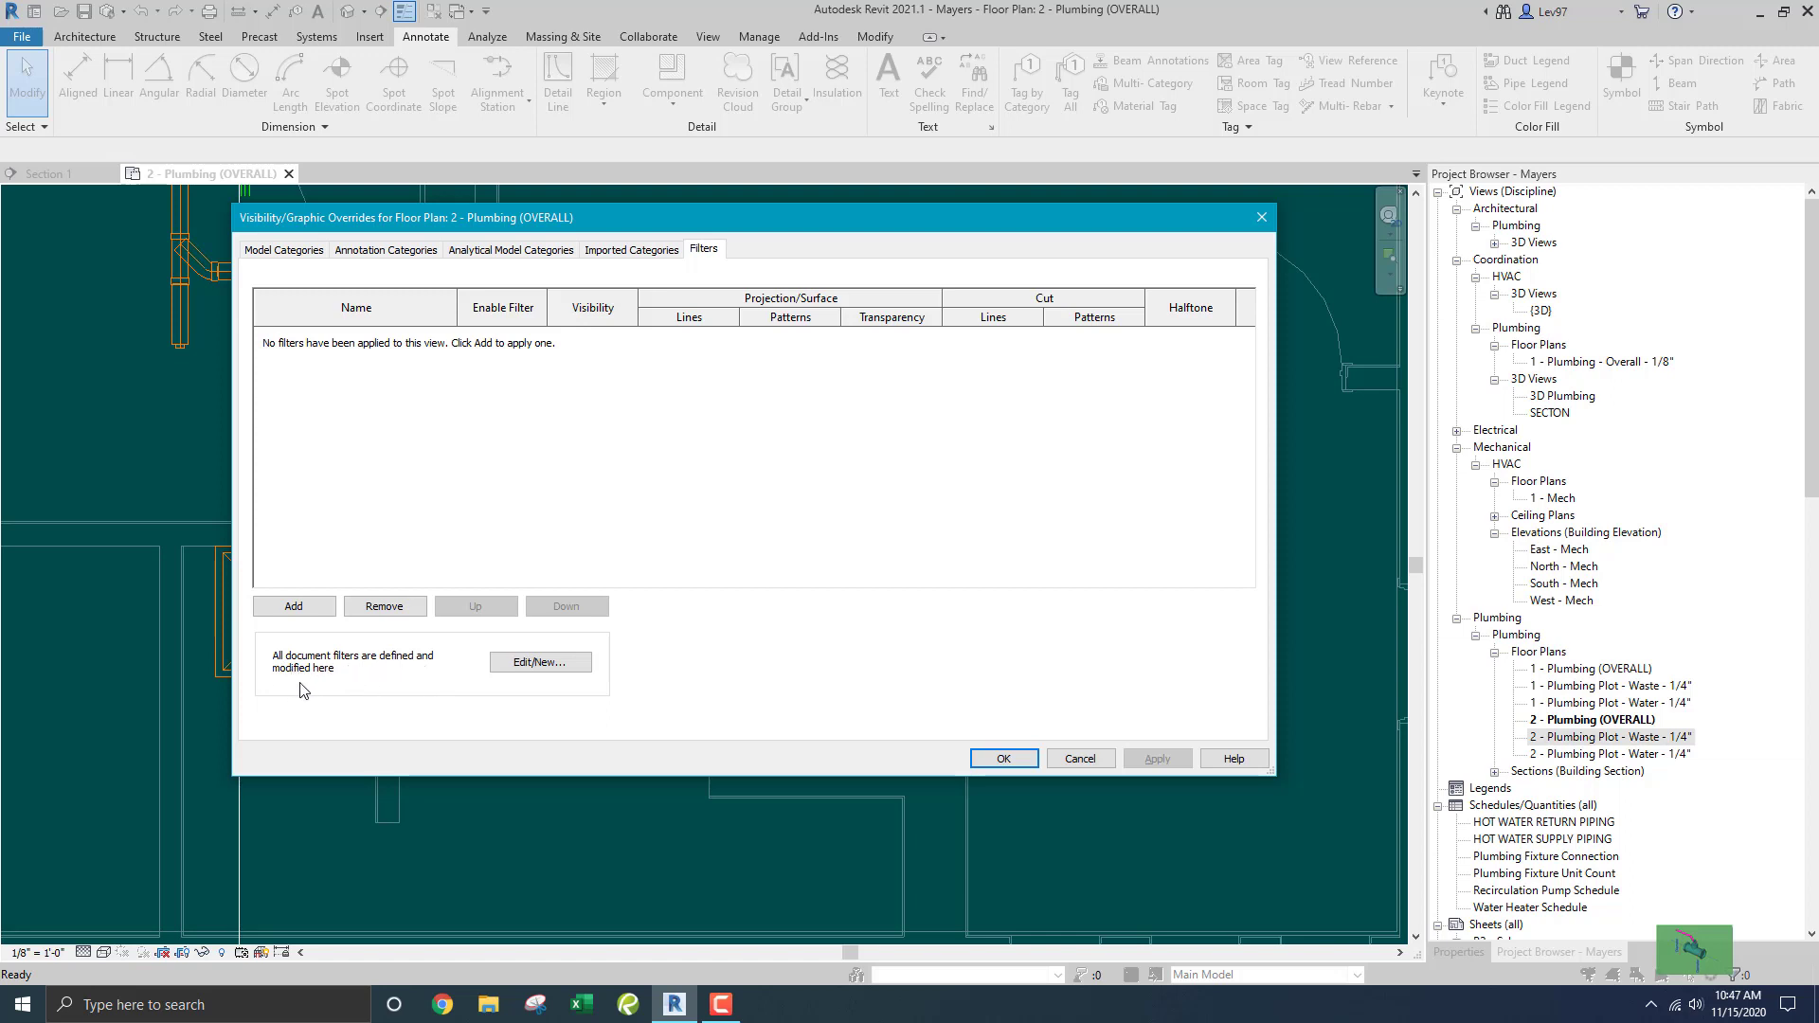
pyautogui.click(532, 663)
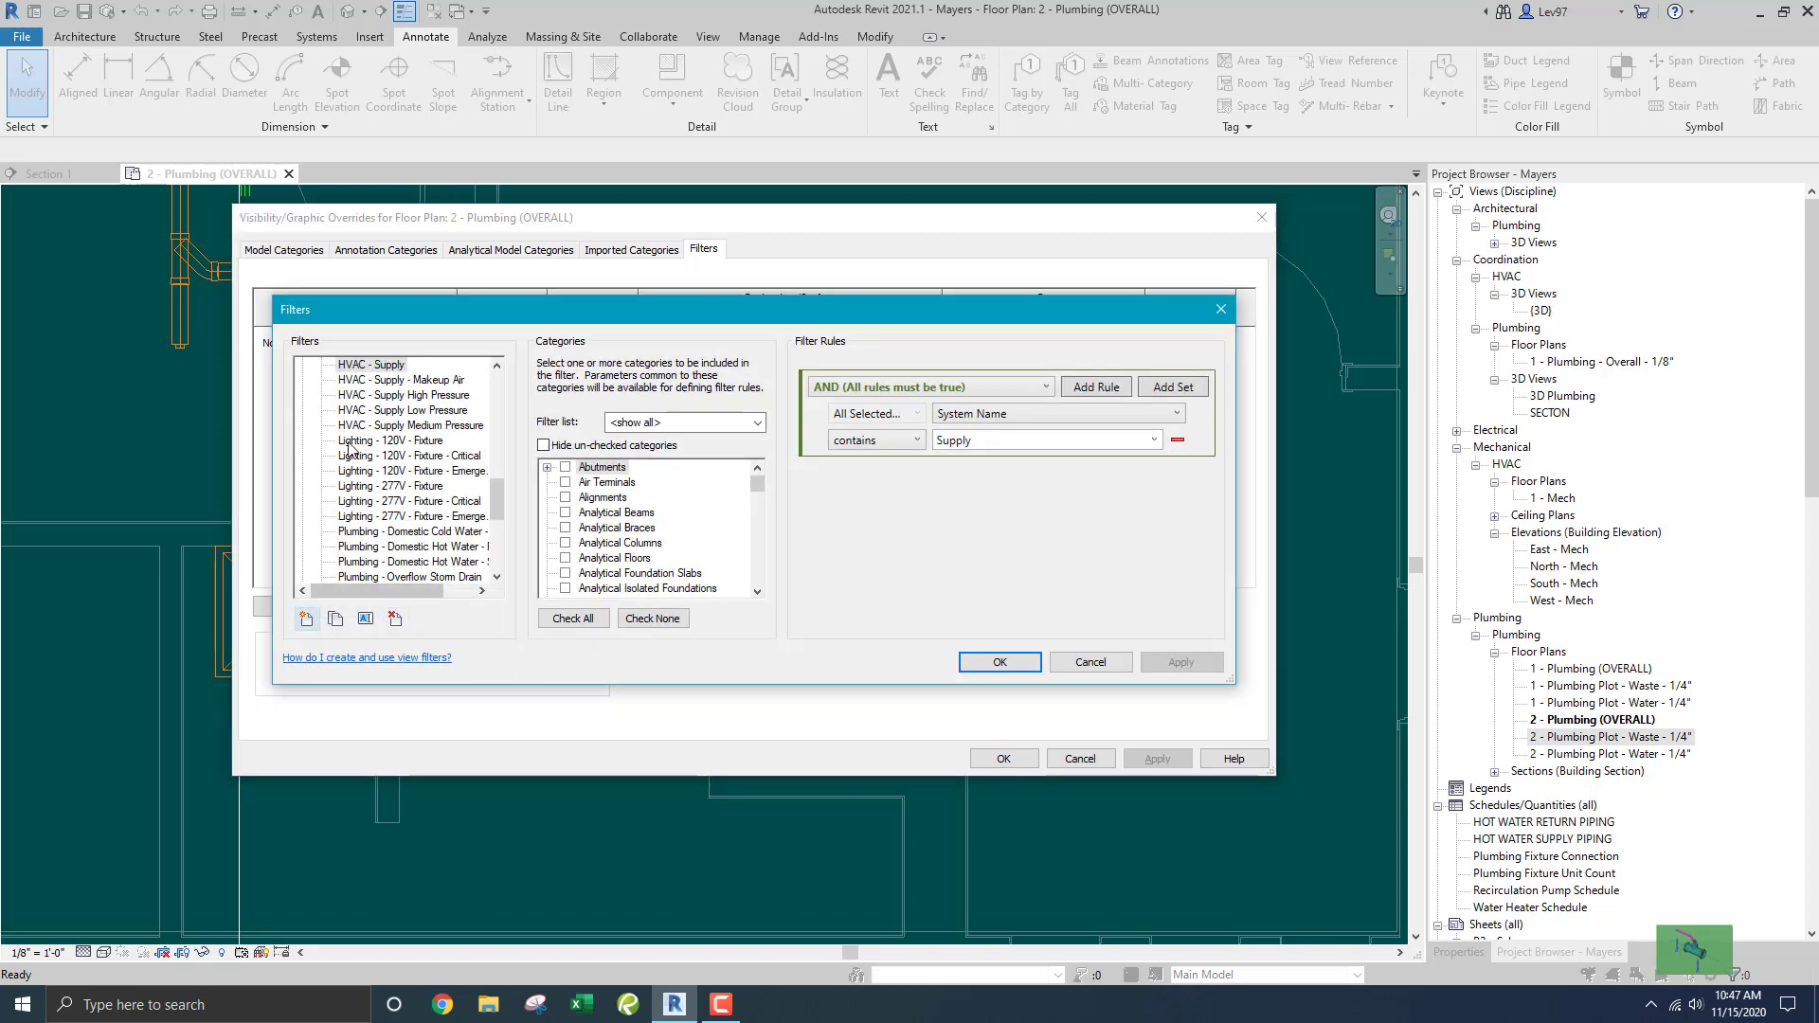
pyautogui.scroll(-1, 414, 442)
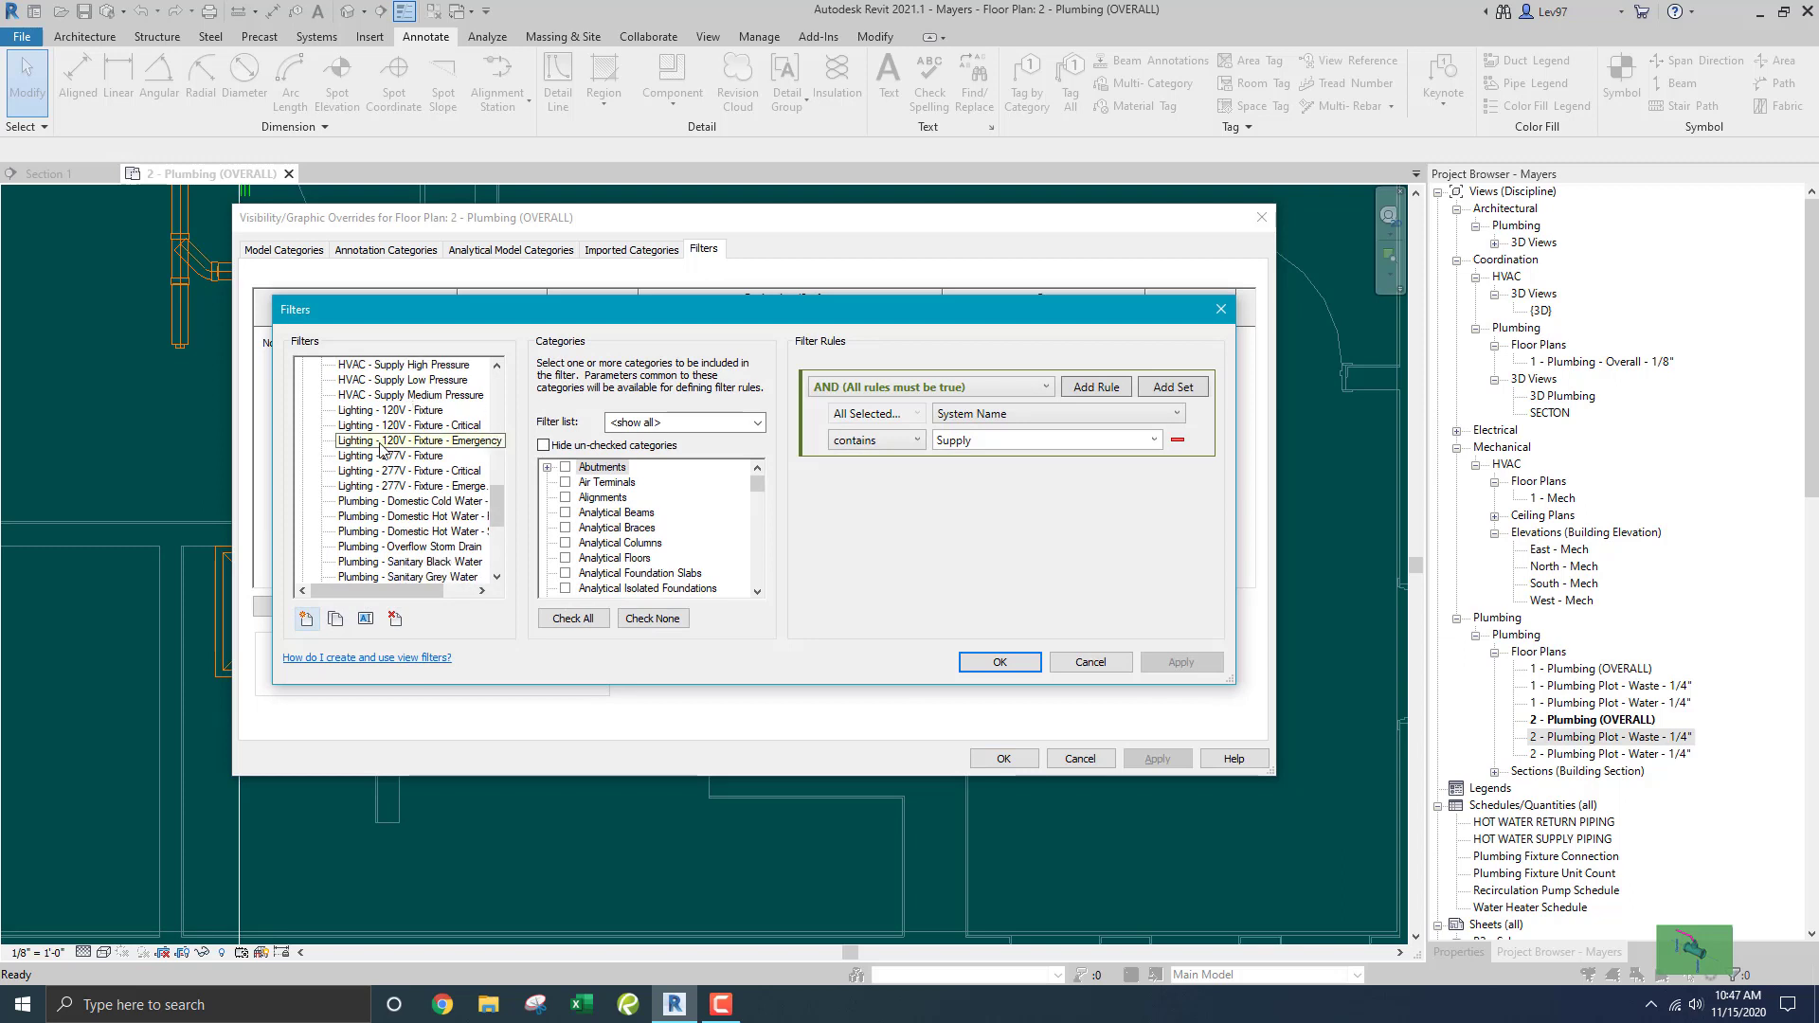
pyautogui.scroll(-4, 330, 496)
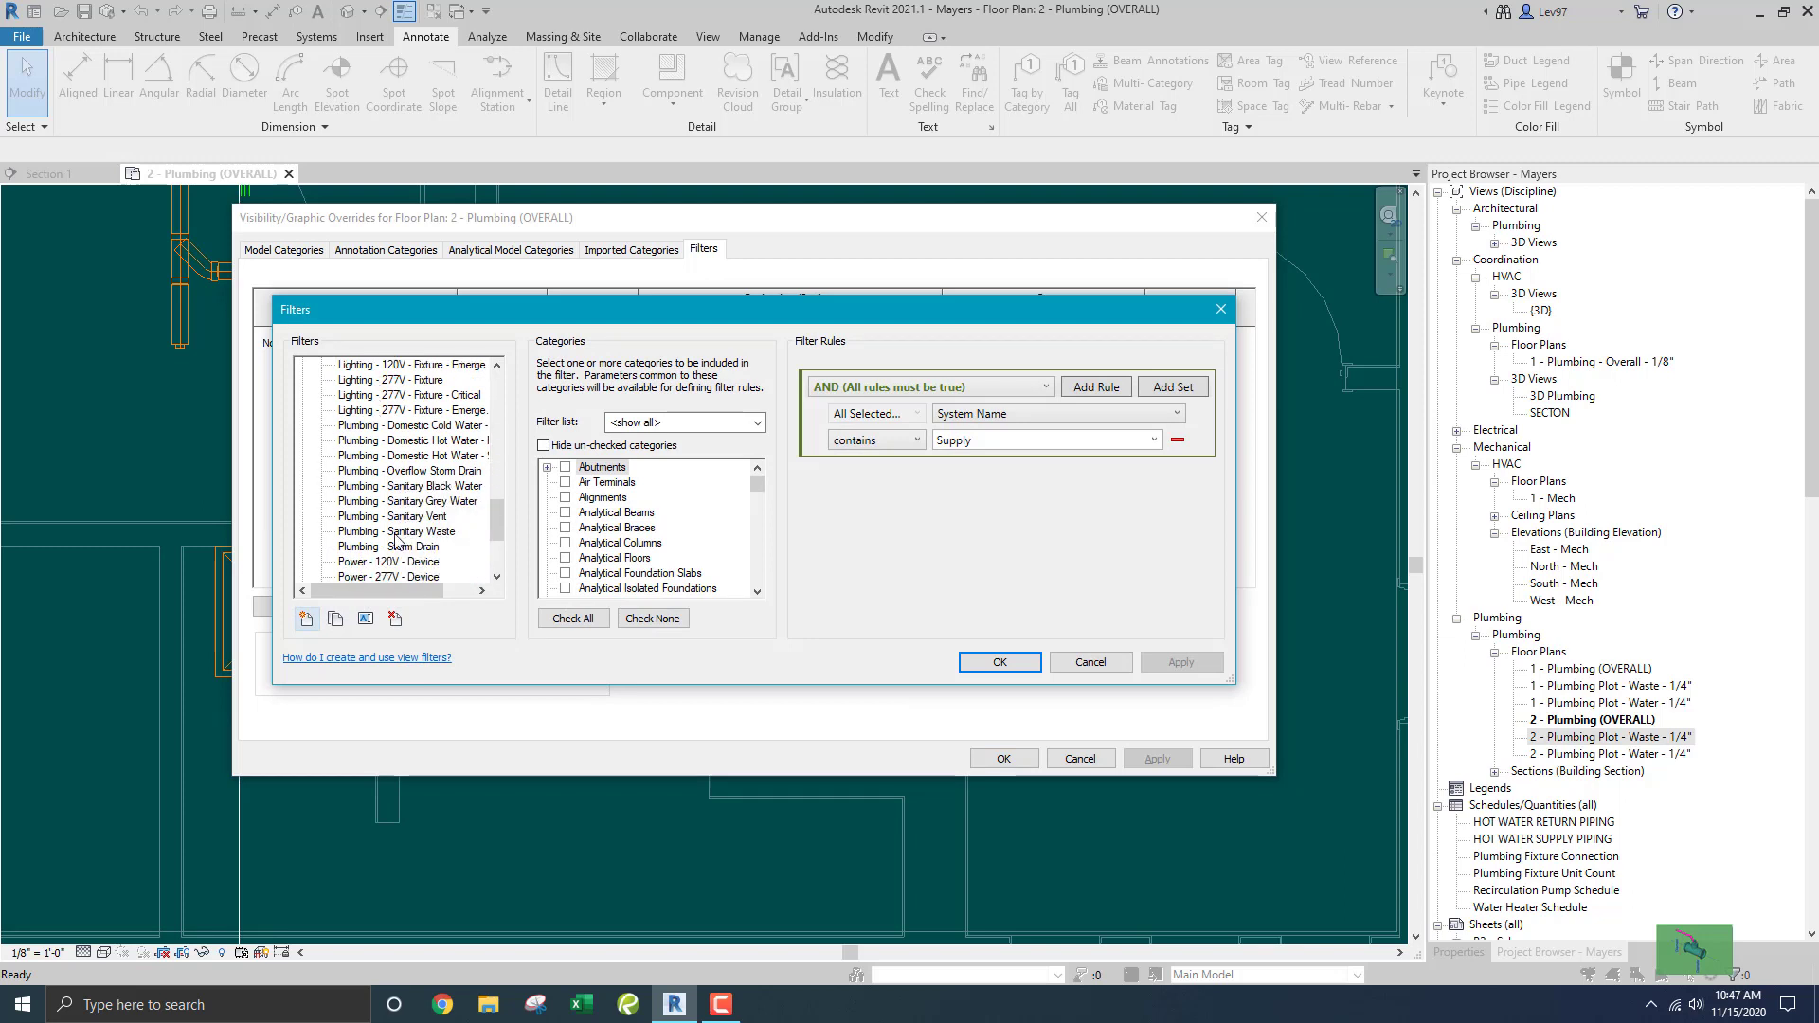
pyautogui.scroll(-1, 391, 500)
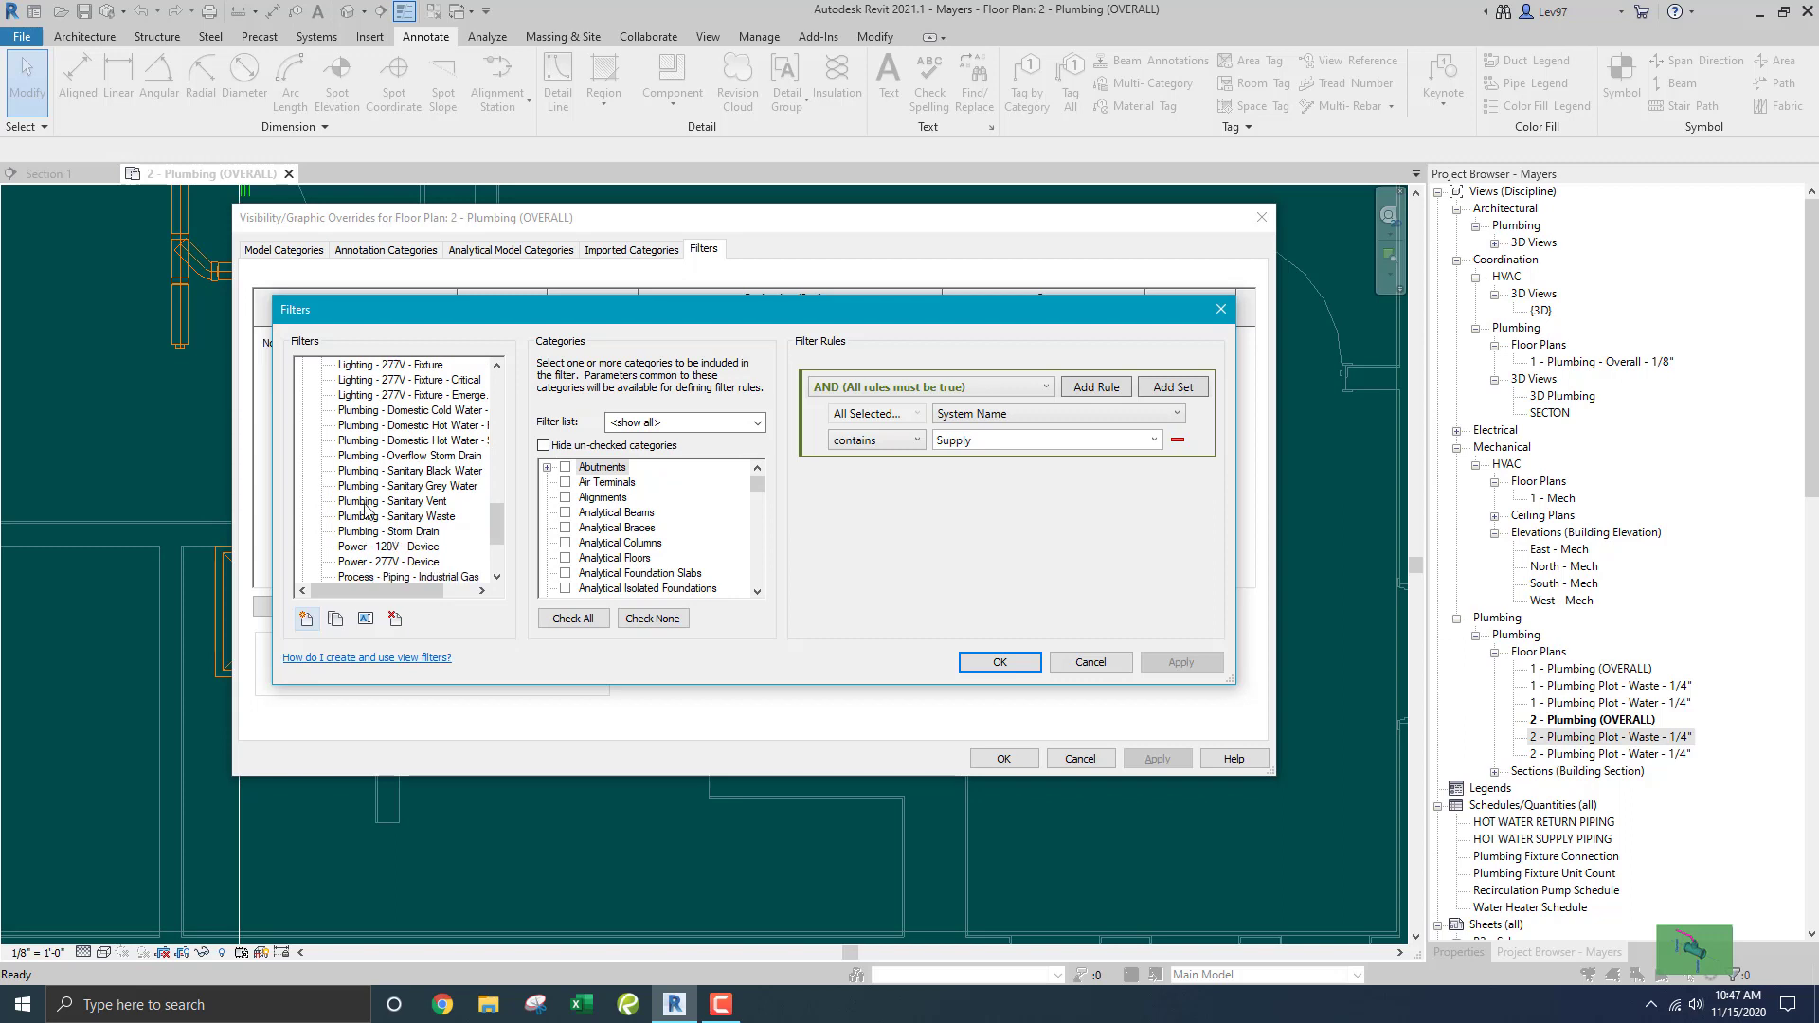
pyautogui.click(369, 505)
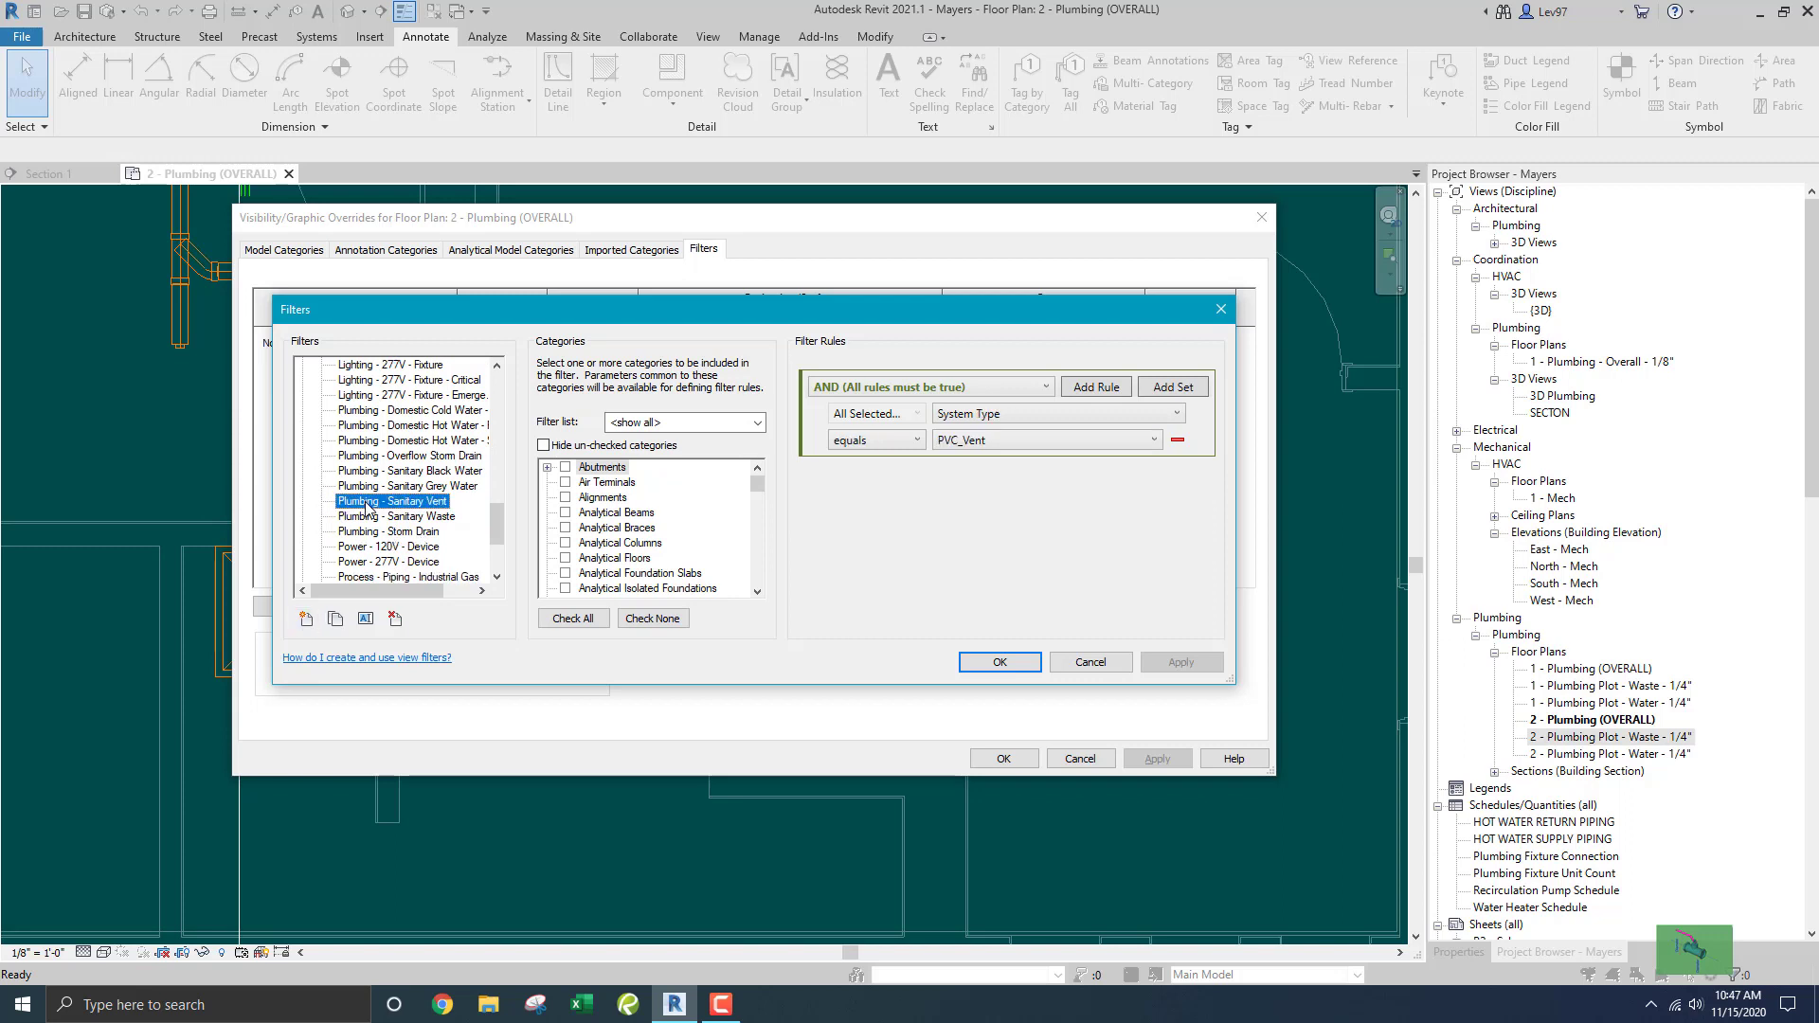
pyautogui.click(336, 619)
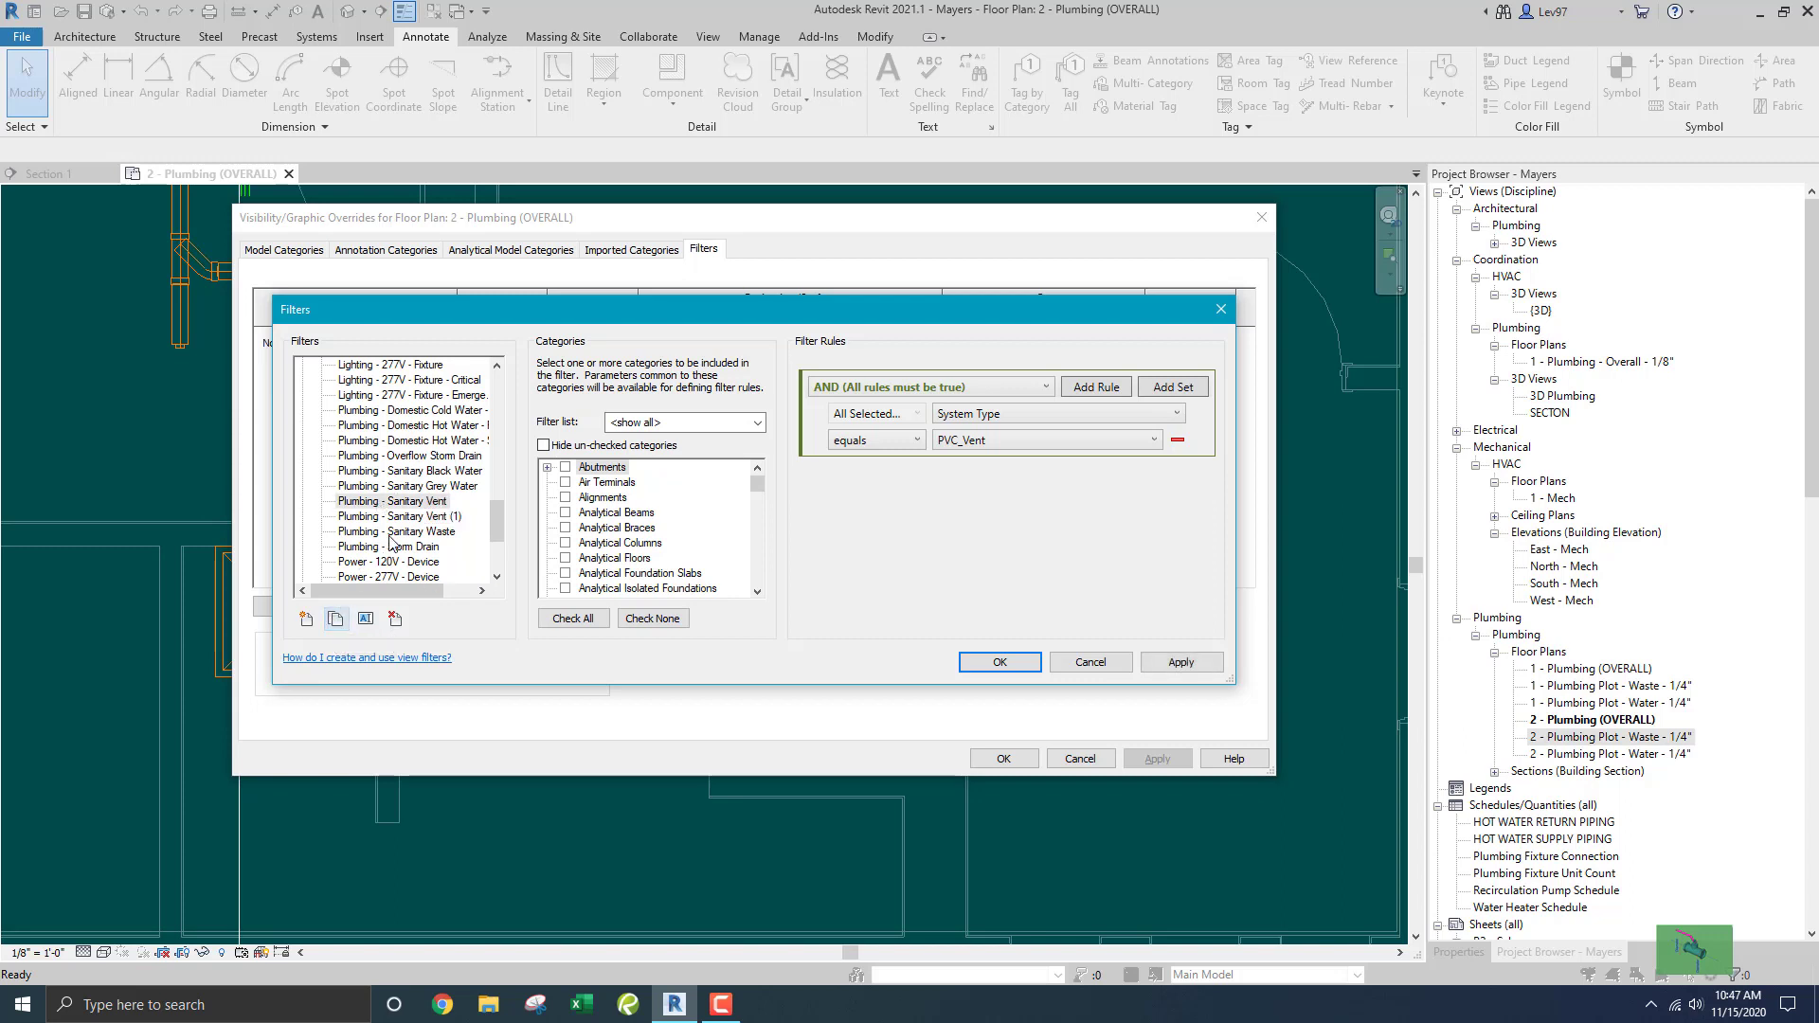
pyautogui.click(1089, 663)
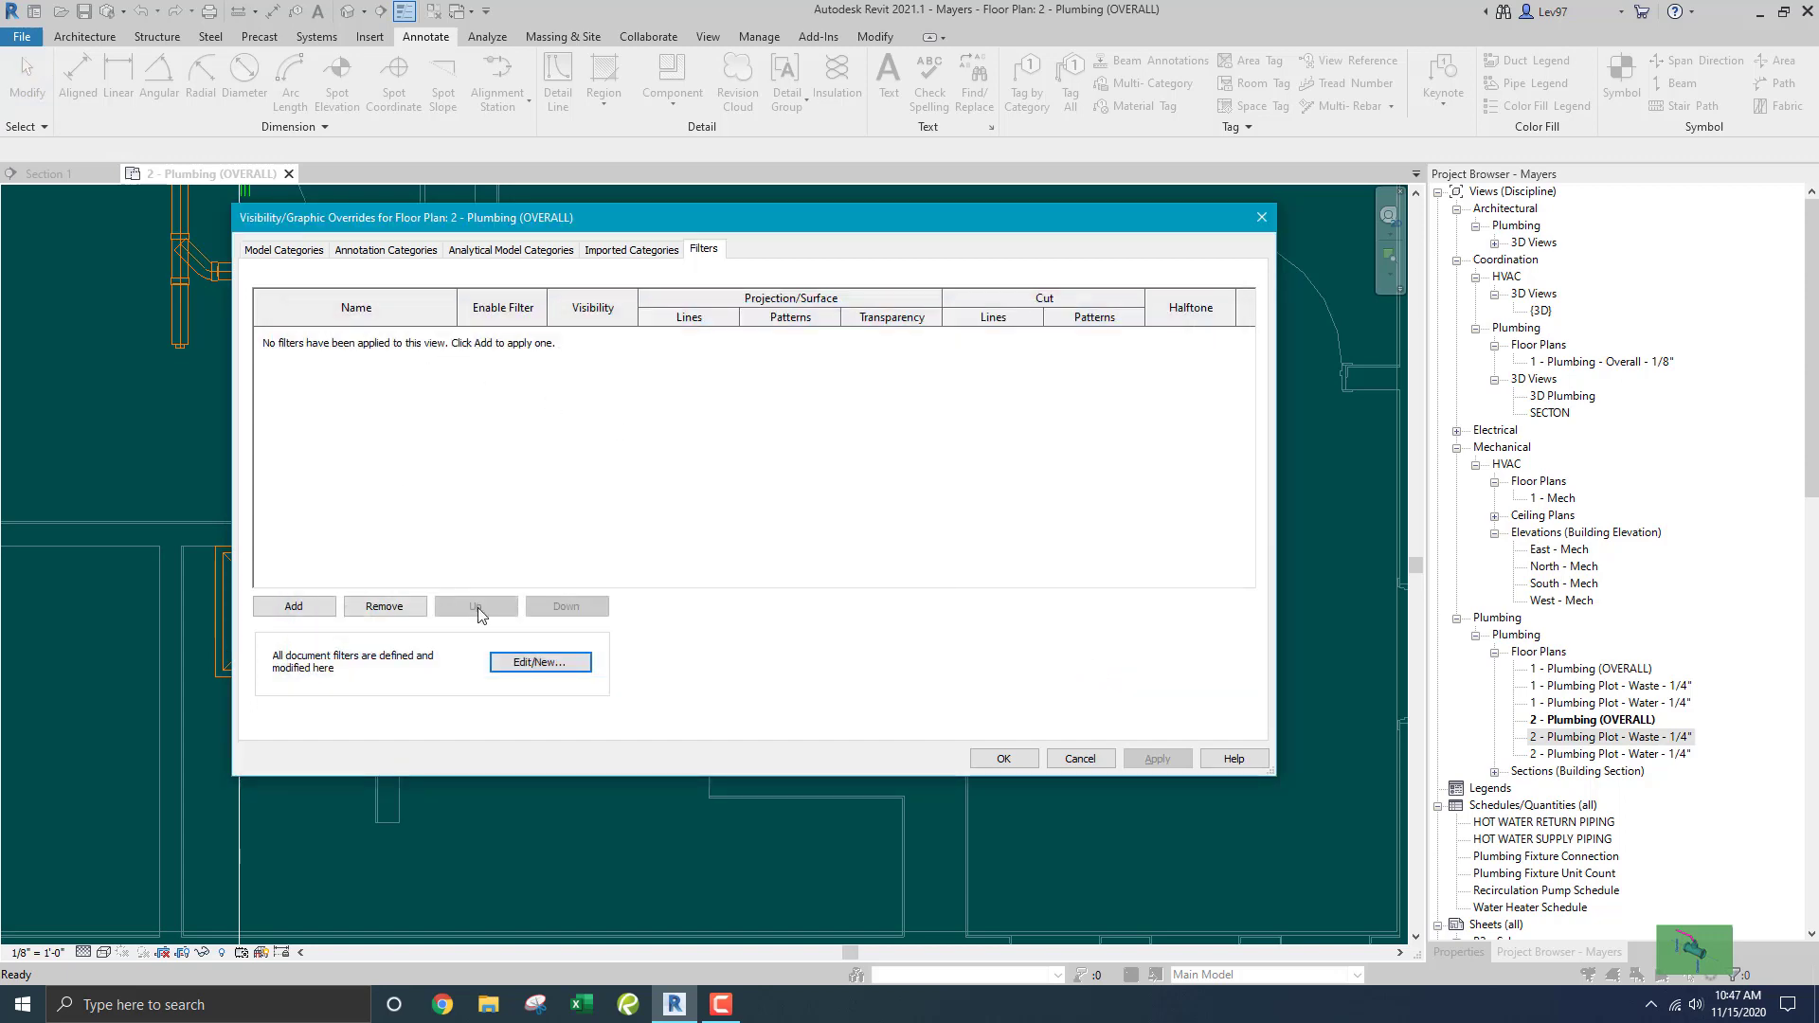
# Duplicate the Plumbing - Sanitary Waste filter in the project's filter definitions.
pyautogui.click(540, 663)
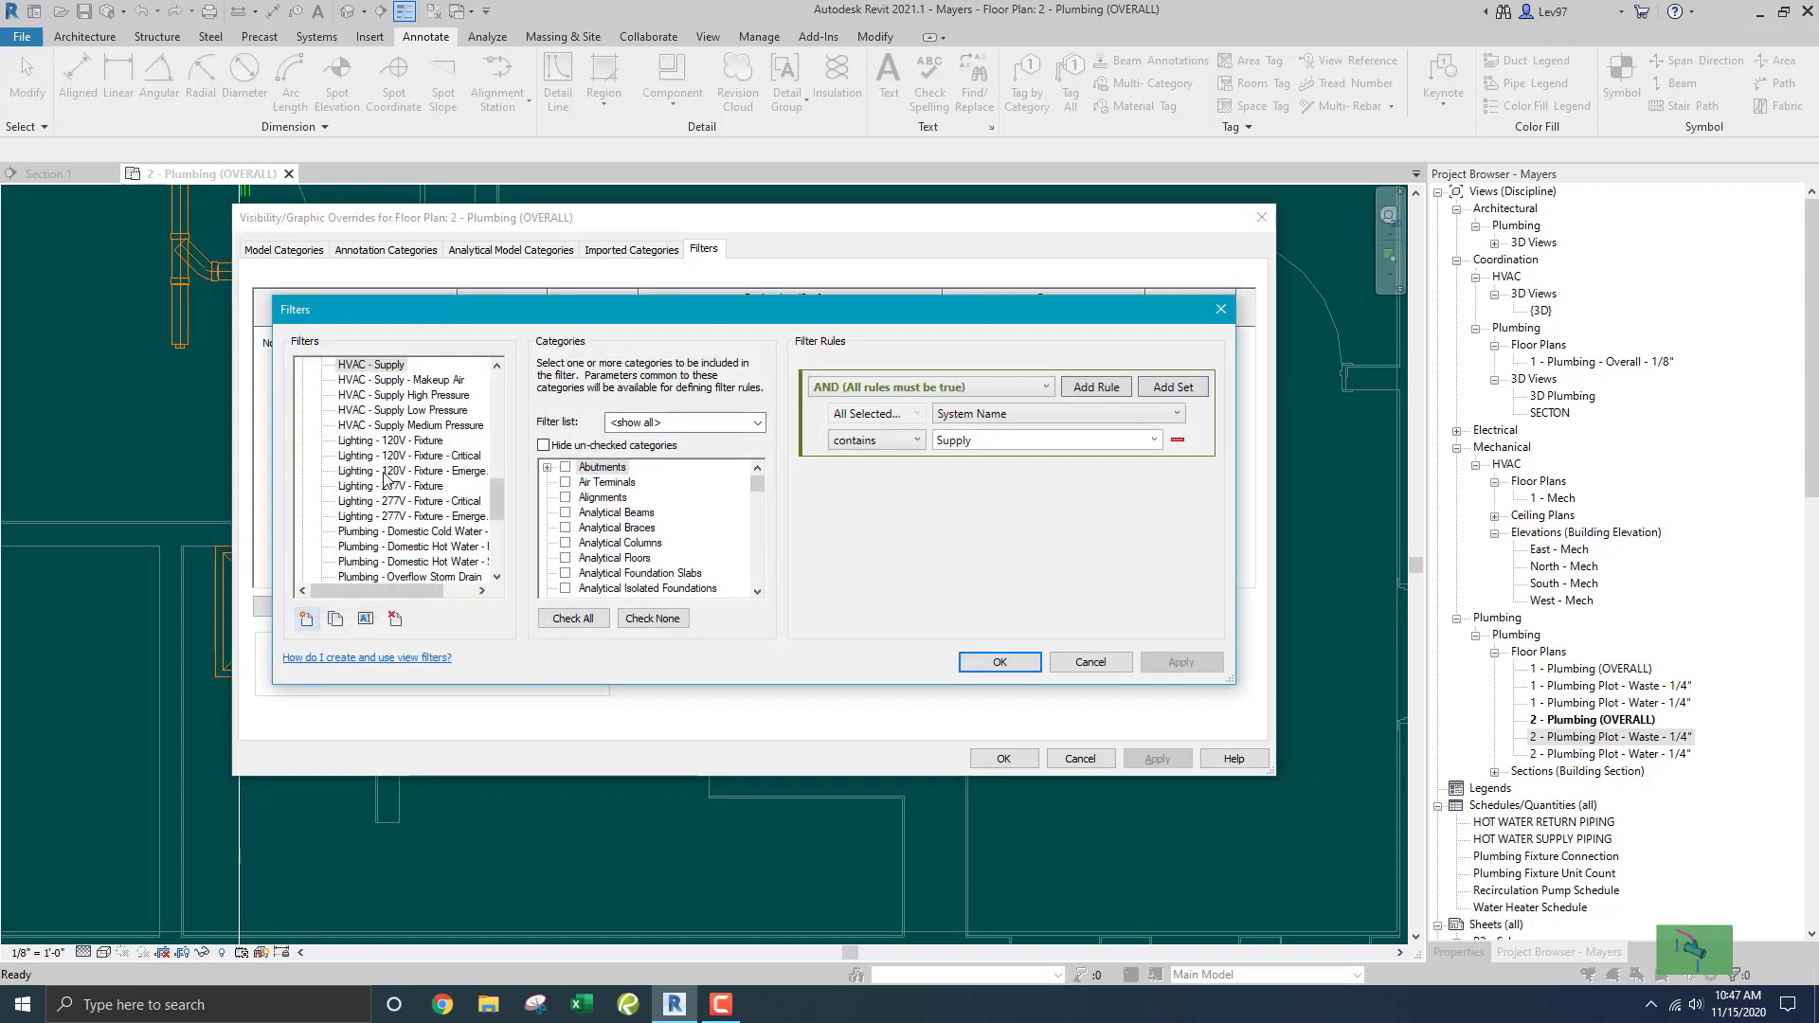
pyautogui.scroll(-4, 383, 511)
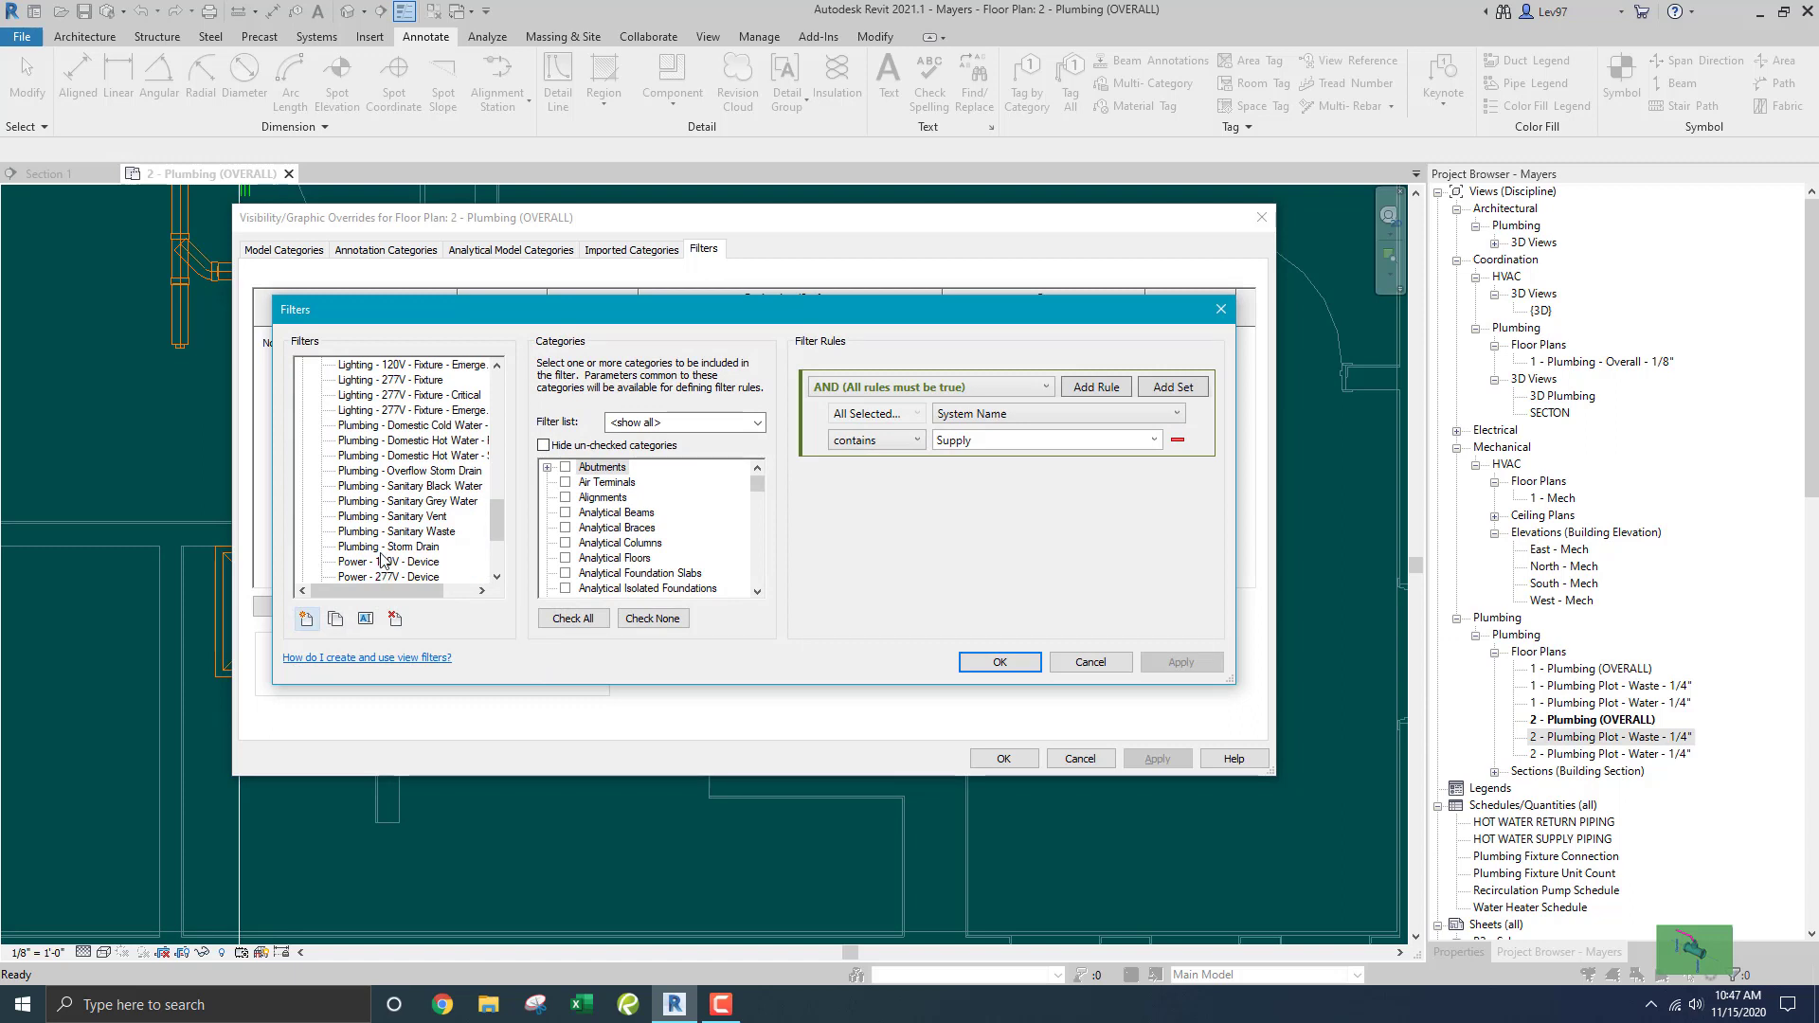
pyautogui.click(376, 532)
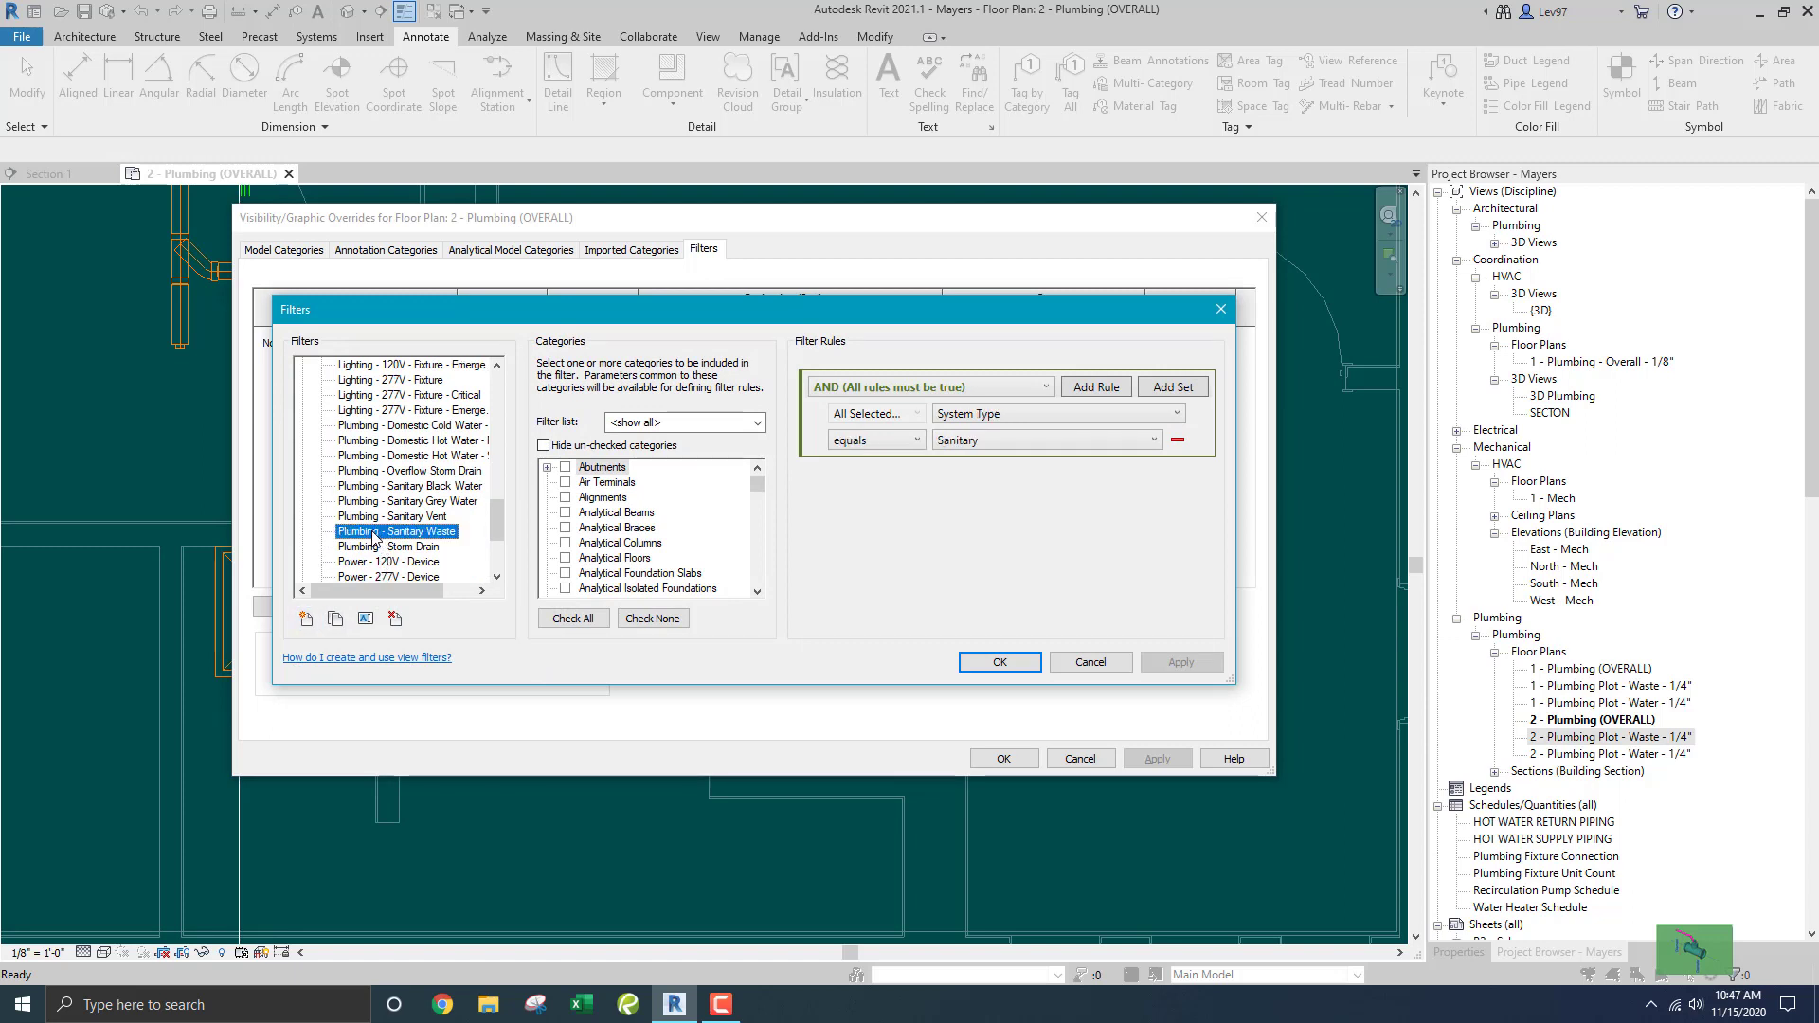
pyautogui.click(336, 621)
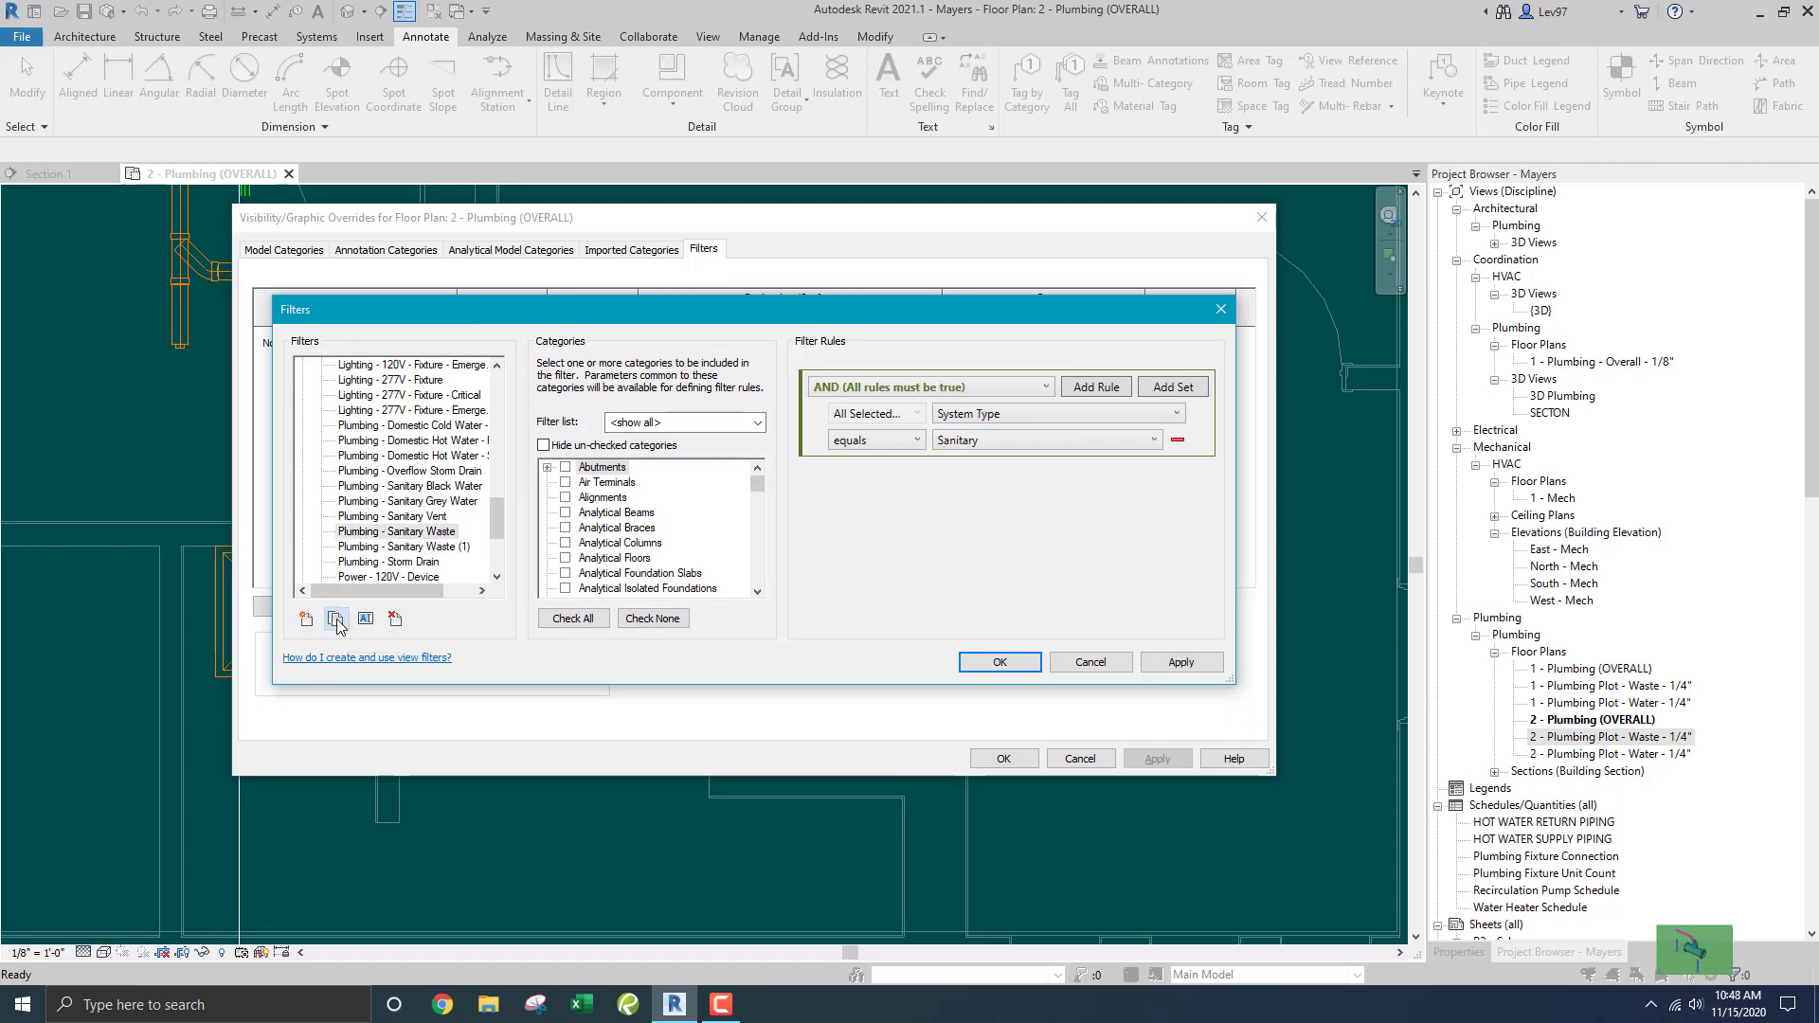
# Rename the duplicated sanitary waste filter as "Plumbing - SS".
pyautogui.click(362, 547)
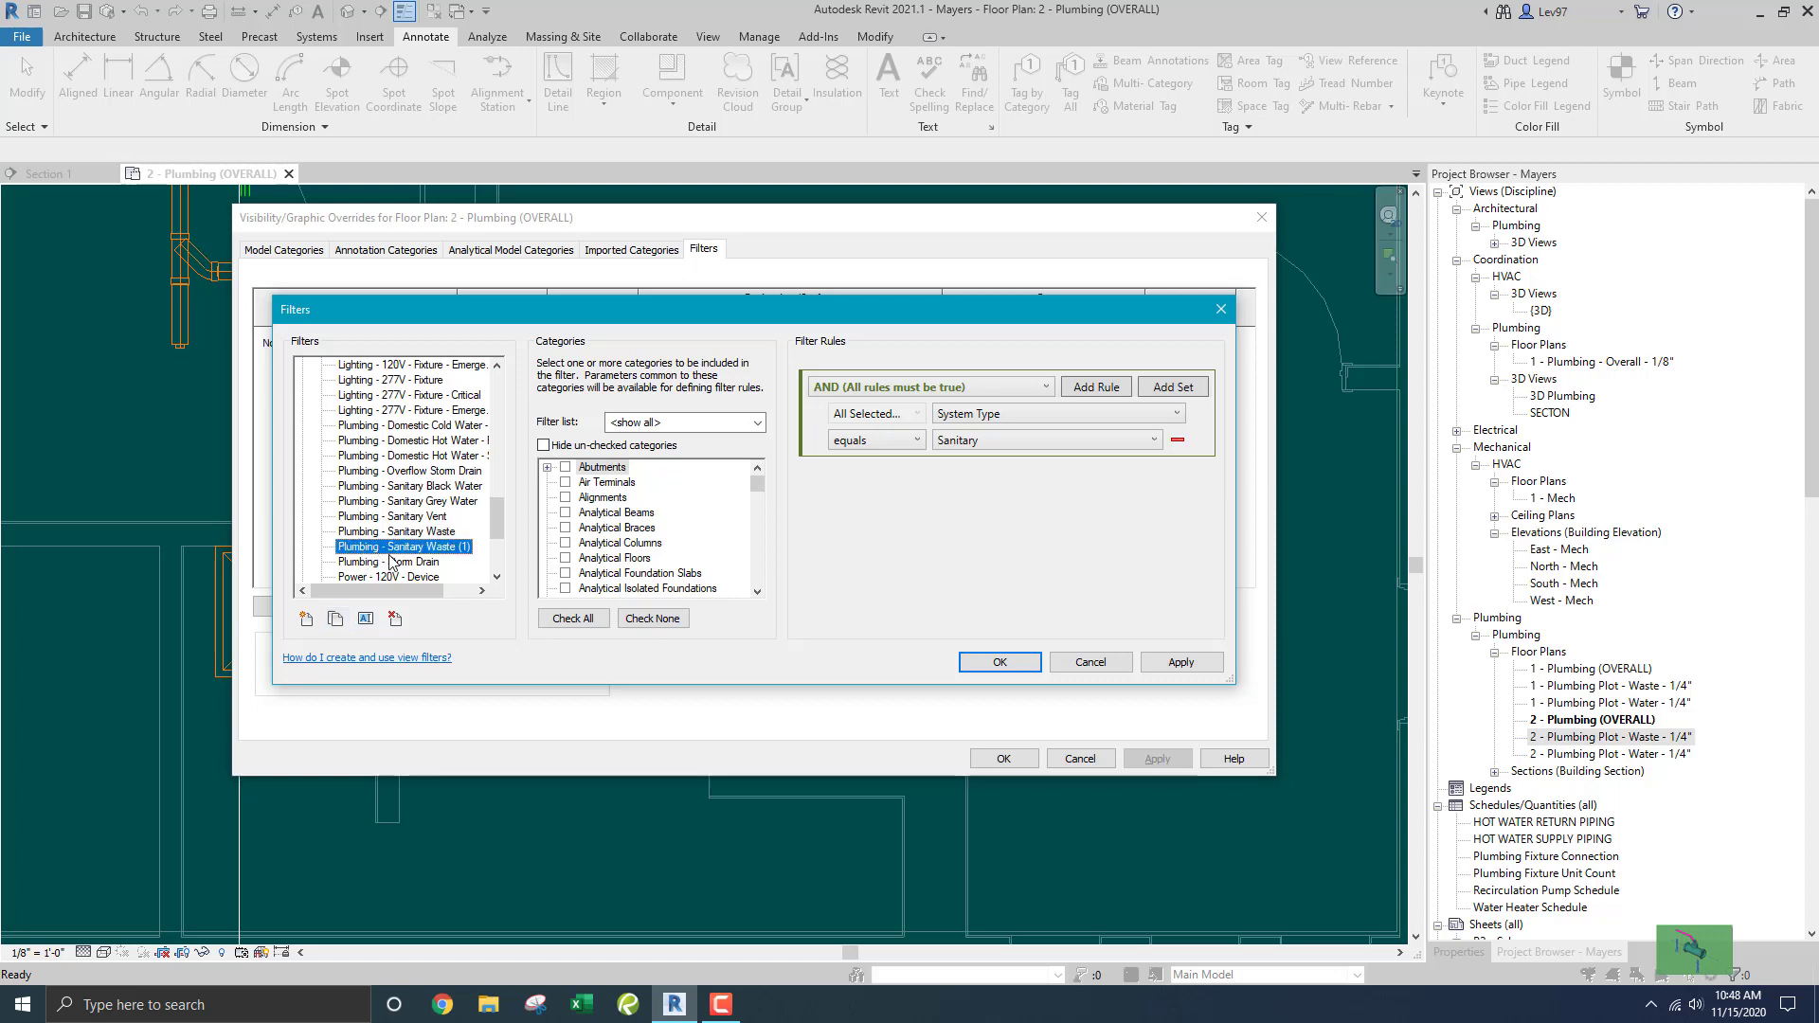
pyautogui.click(364, 621)
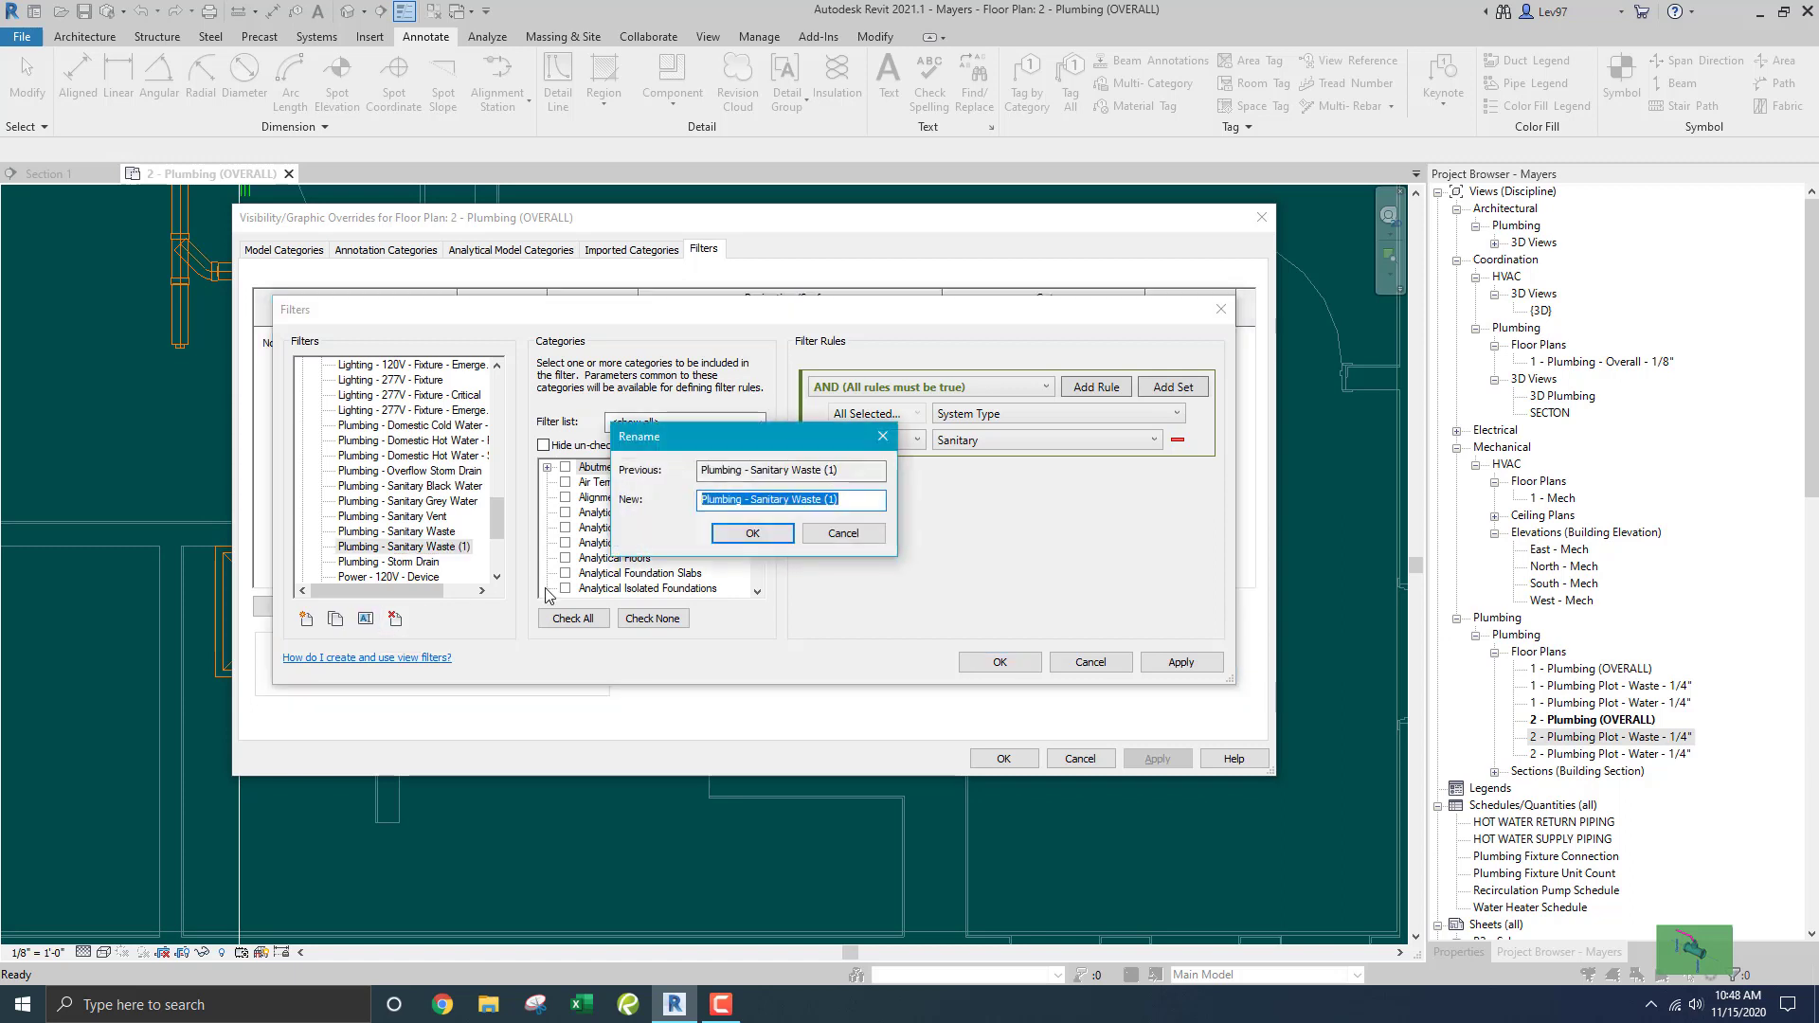
pyautogui.click(757, 501)
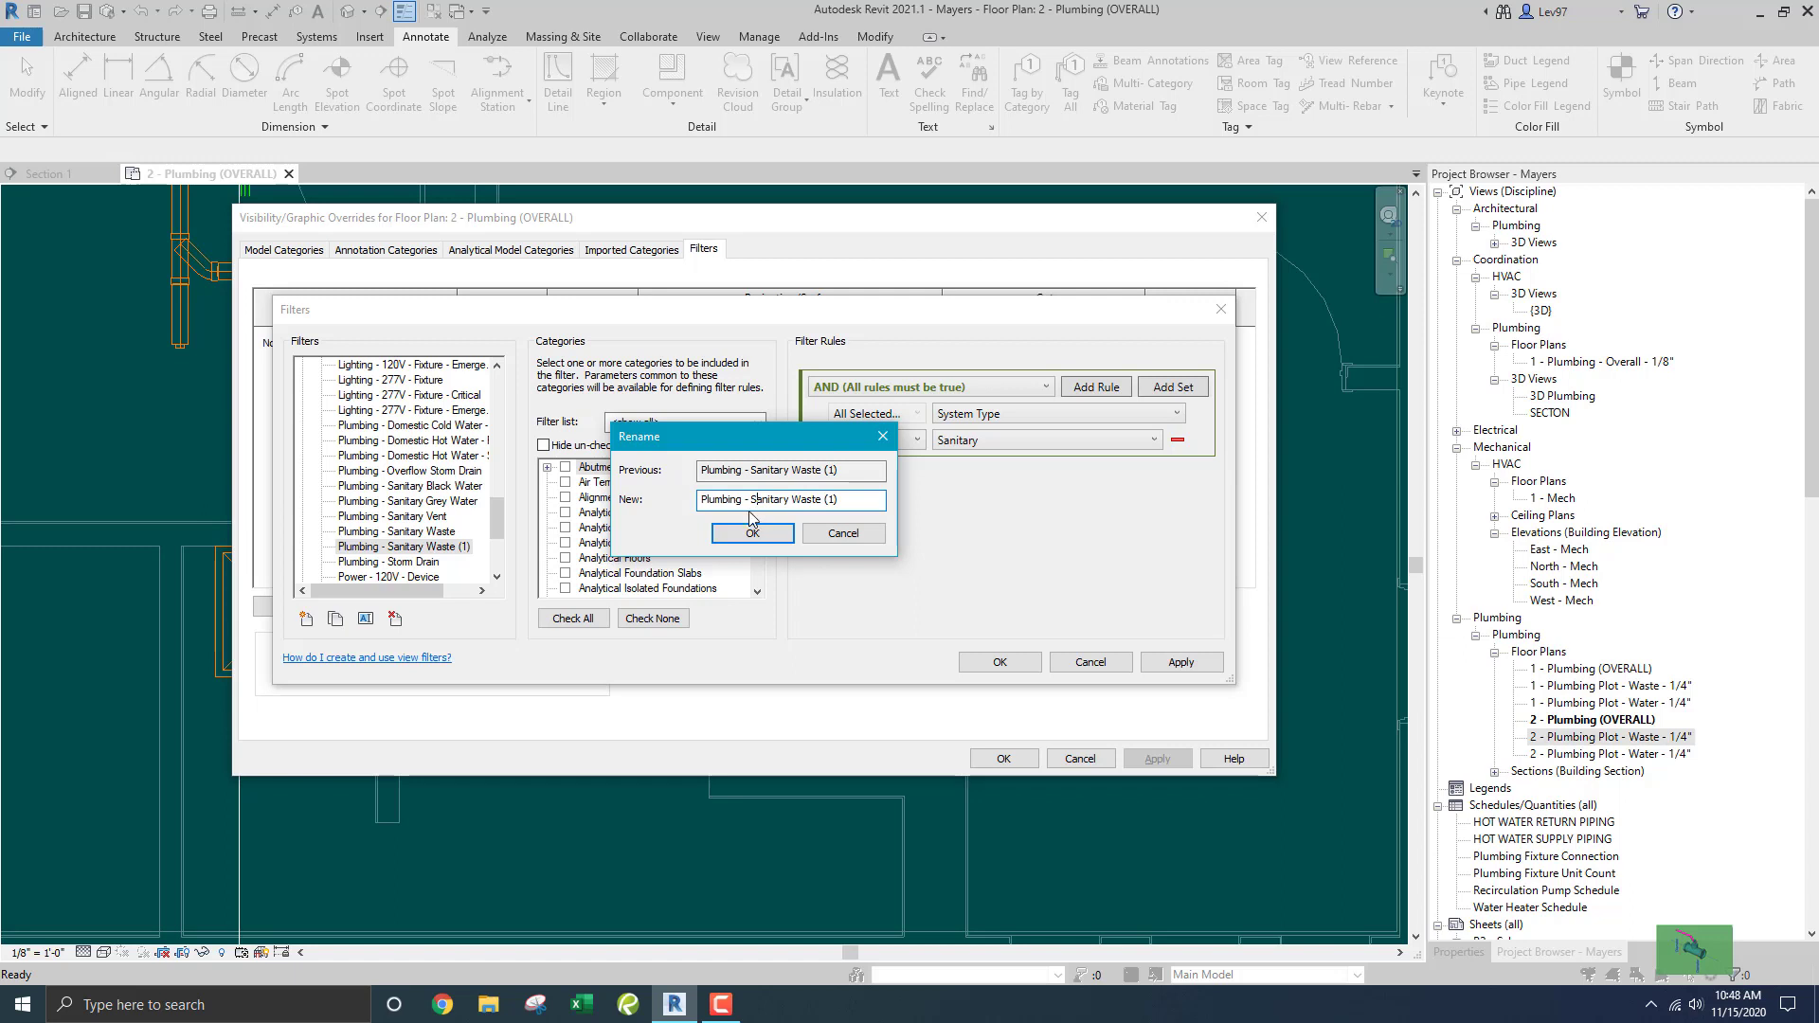
pyautogui.press('Delete')
pyautogui.press('Delete')
pyautogui.press('Delete')
pyautogui.press('Delete')
pyautogui.press('Delete')
pyautogui.press('Delete')
pyautogui.press('Delete')
pyautogui.press('Delete')
pyautogui.press('Delete')
pyautogui.press('Delete')
pyautogui.press('Delete')
pyautogui.press('Delete')
pyautogui.write('SS')
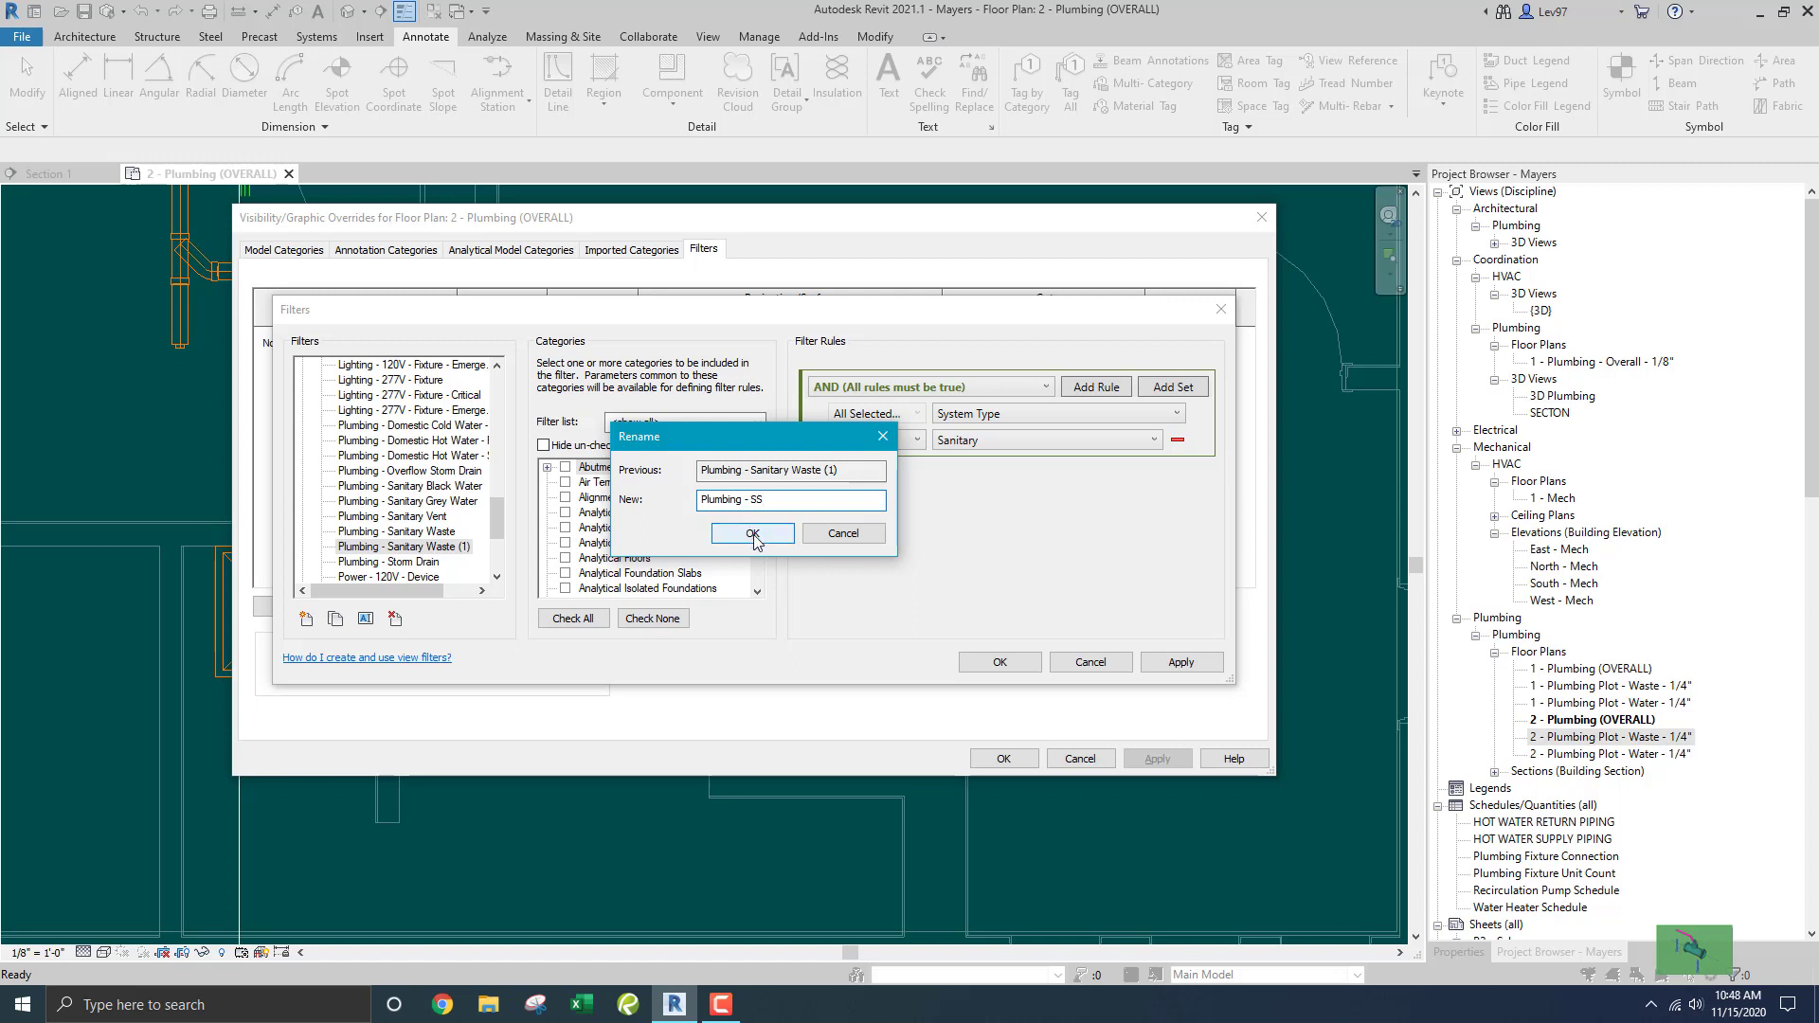
pyautogui.click(752, 533)
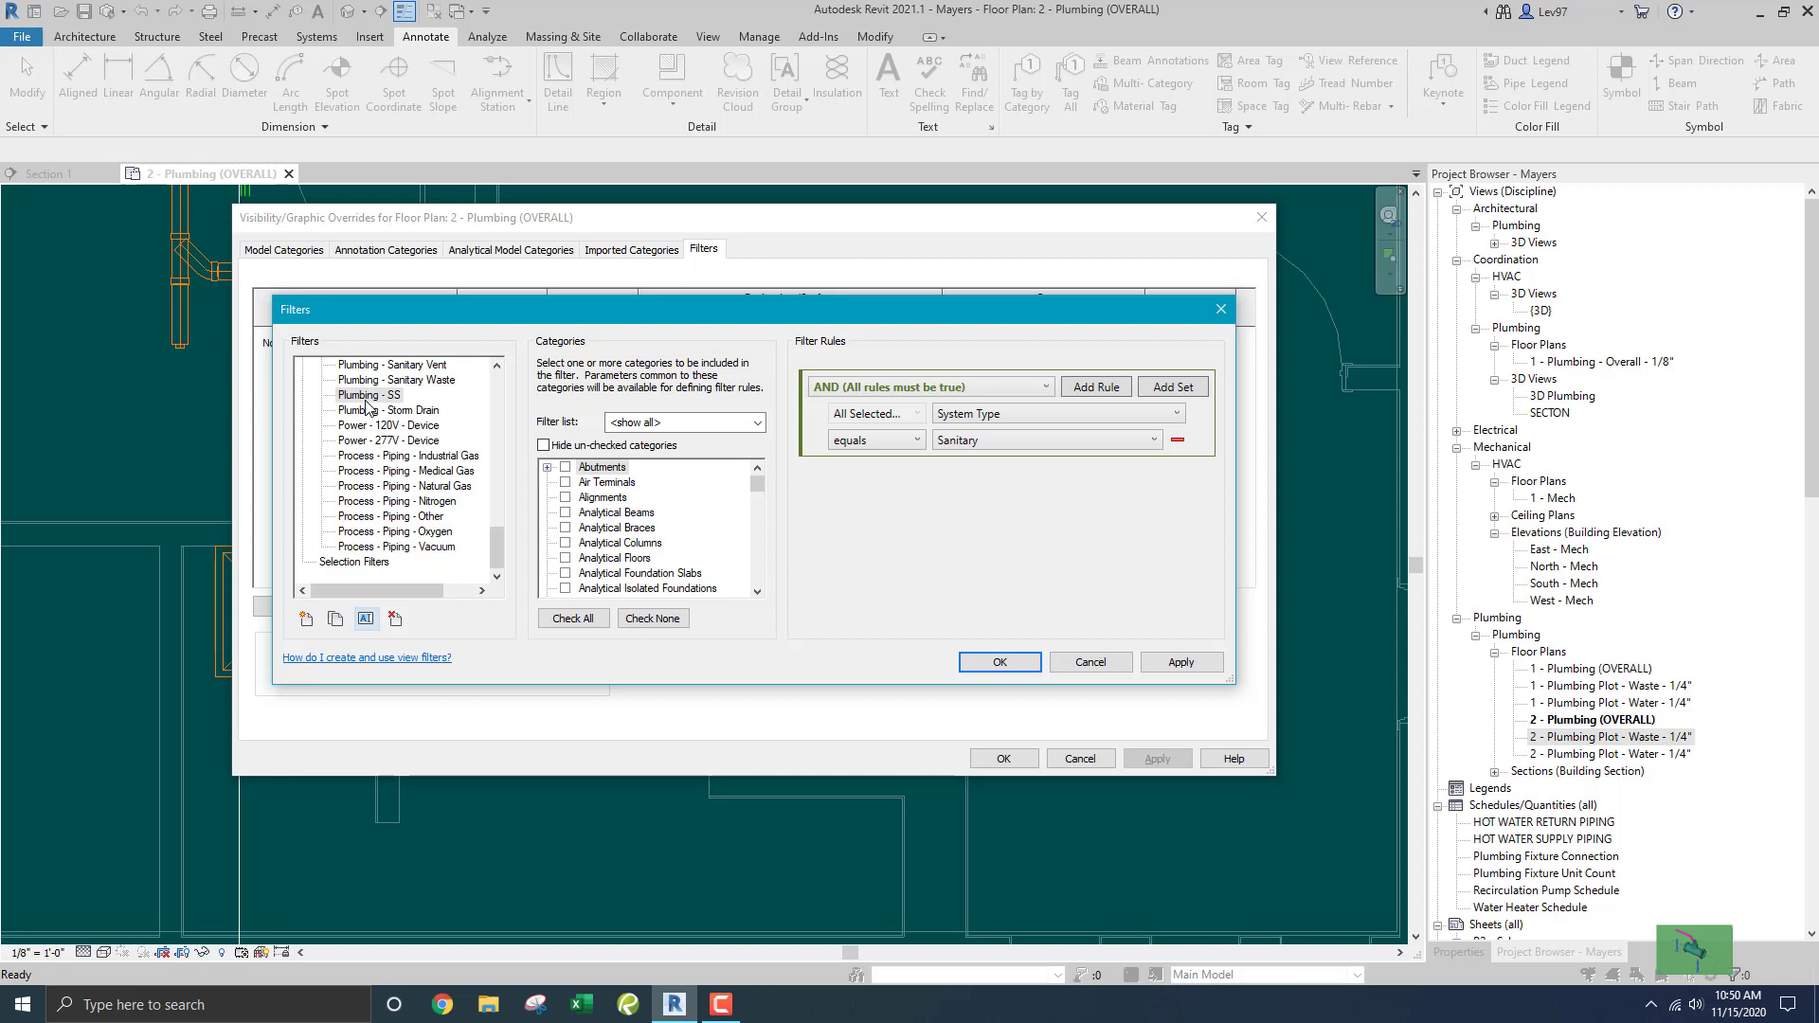
# Examine which categories the Plumbing - SS filter includes, focusing on the pipe and plumbing categories.
pyautogui.scroll(-2, 699, 519)
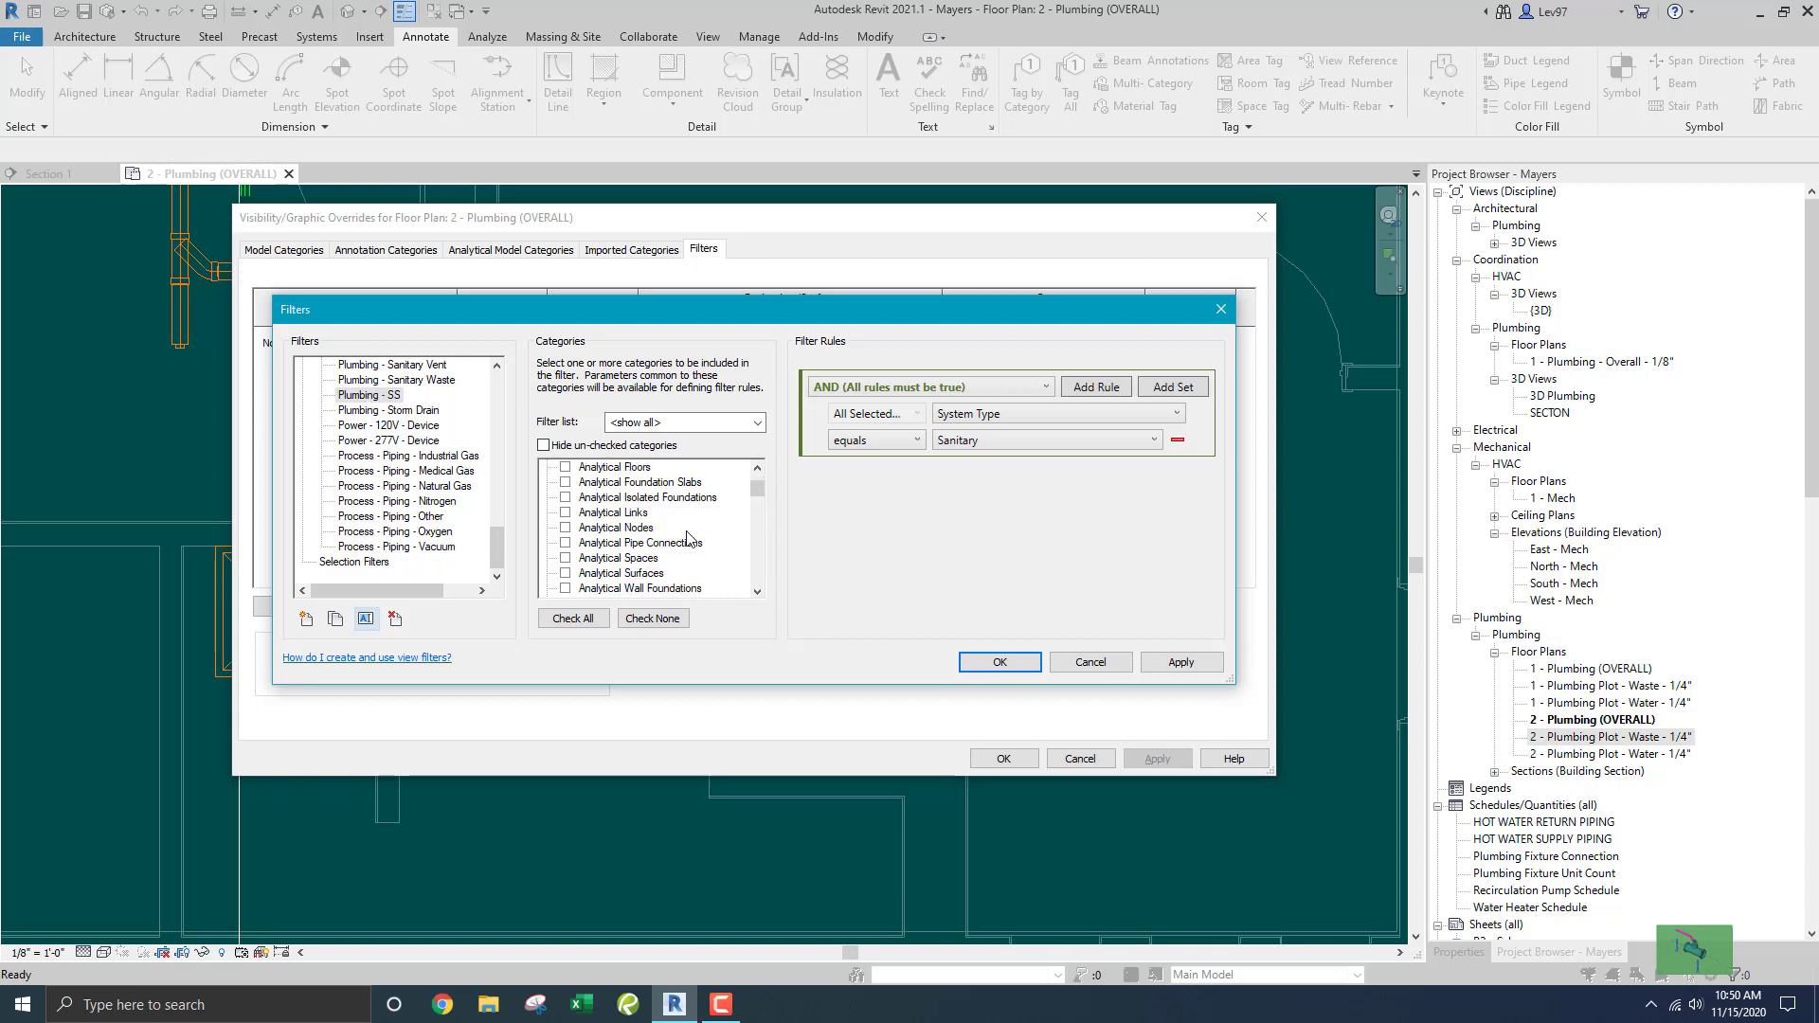
pyautogui.scroll(-8, 688, 538)
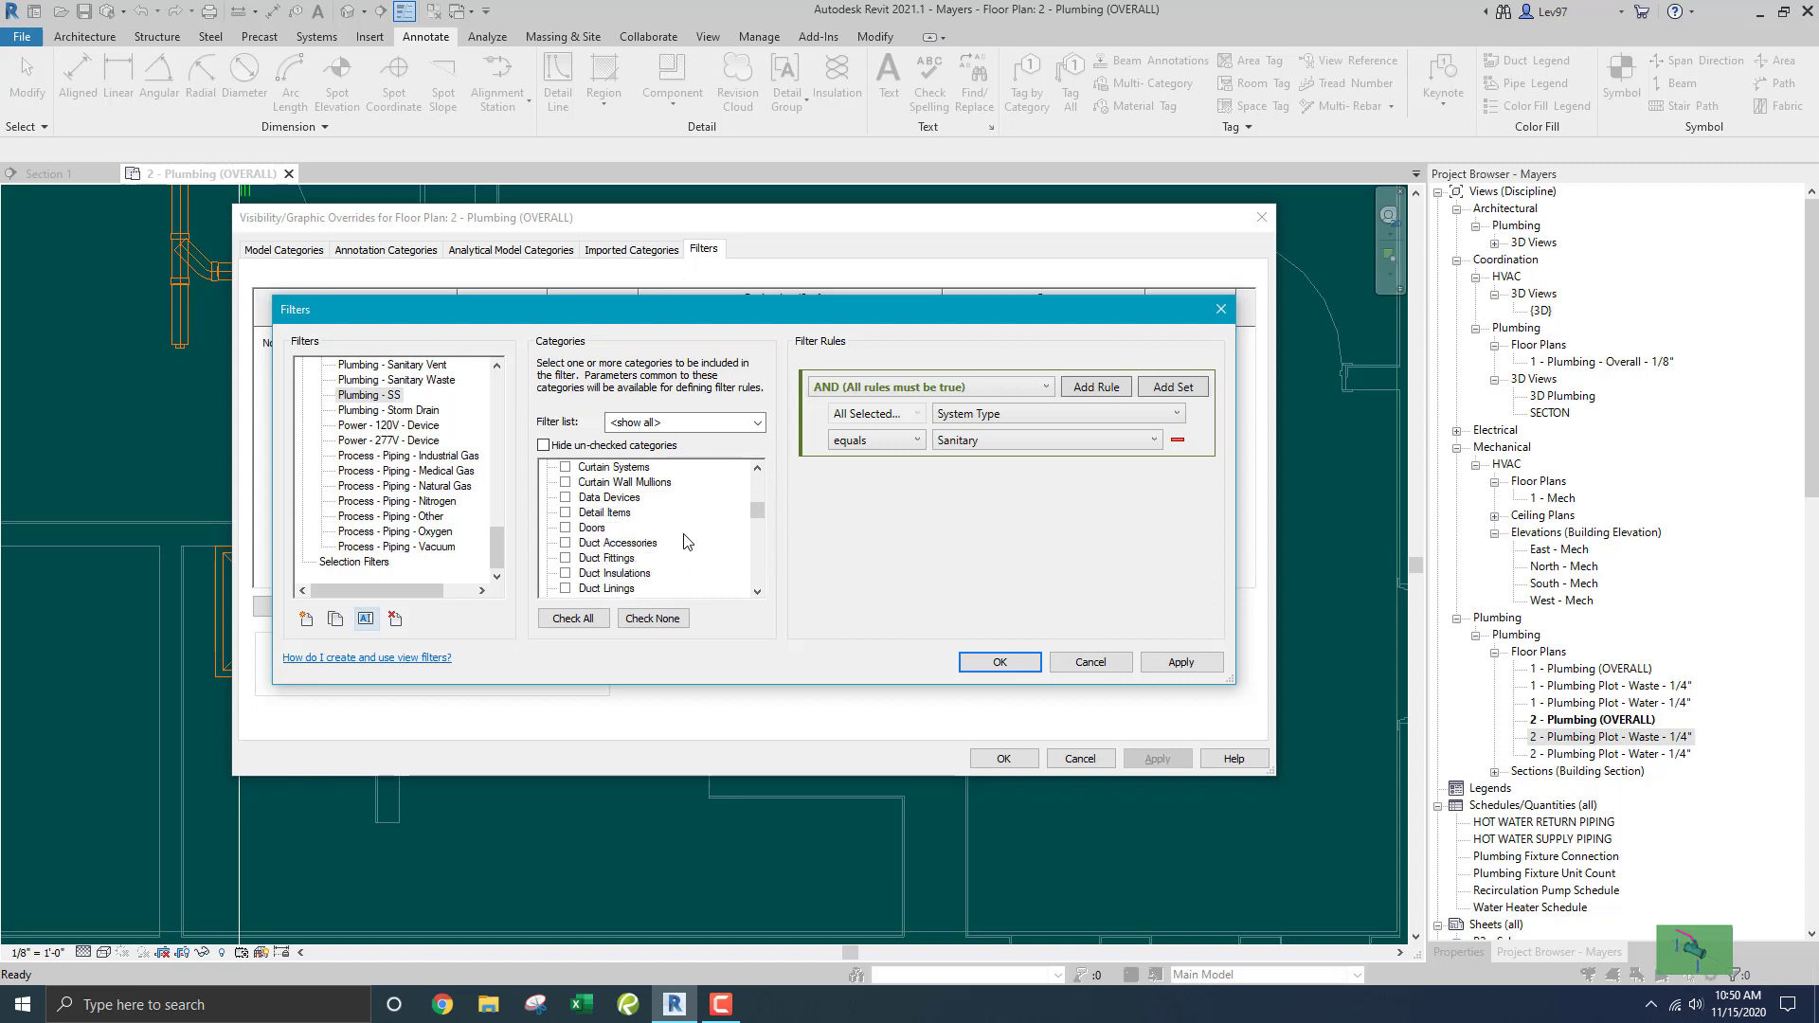
pyautogui.scroll(-6, 688, 541)
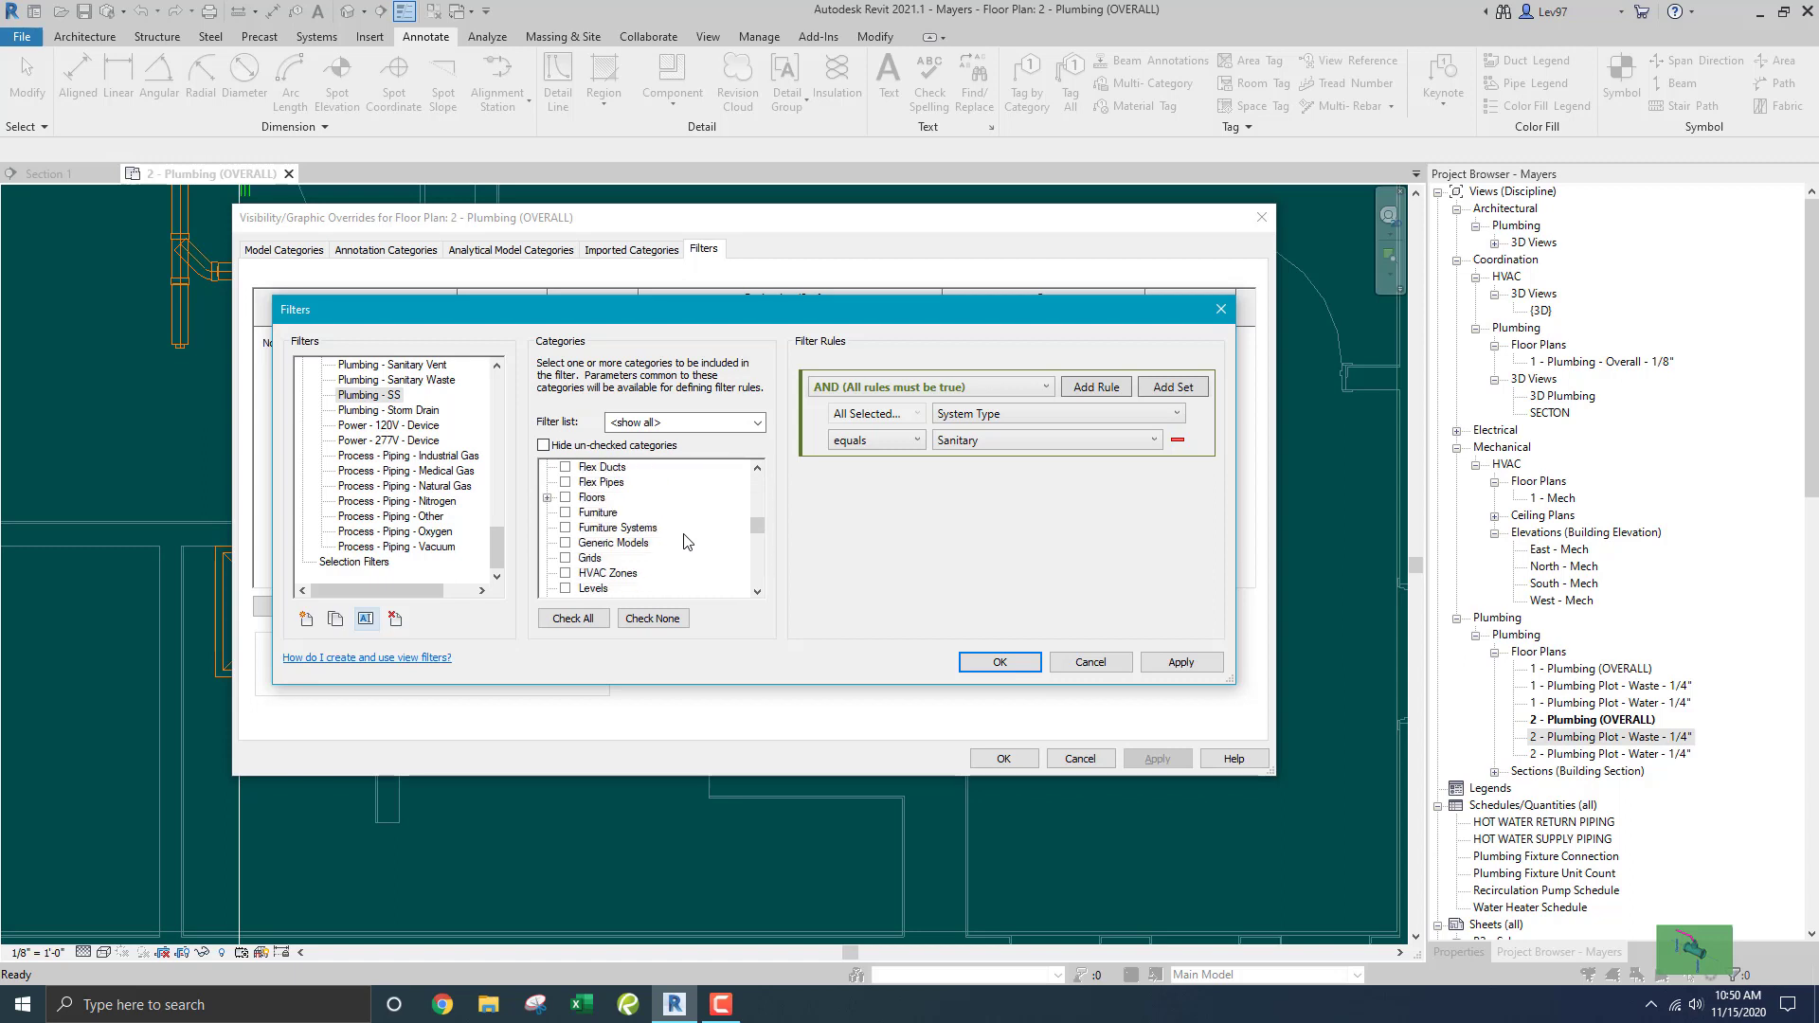
pyautogui.scroll(-5, 688, 541)
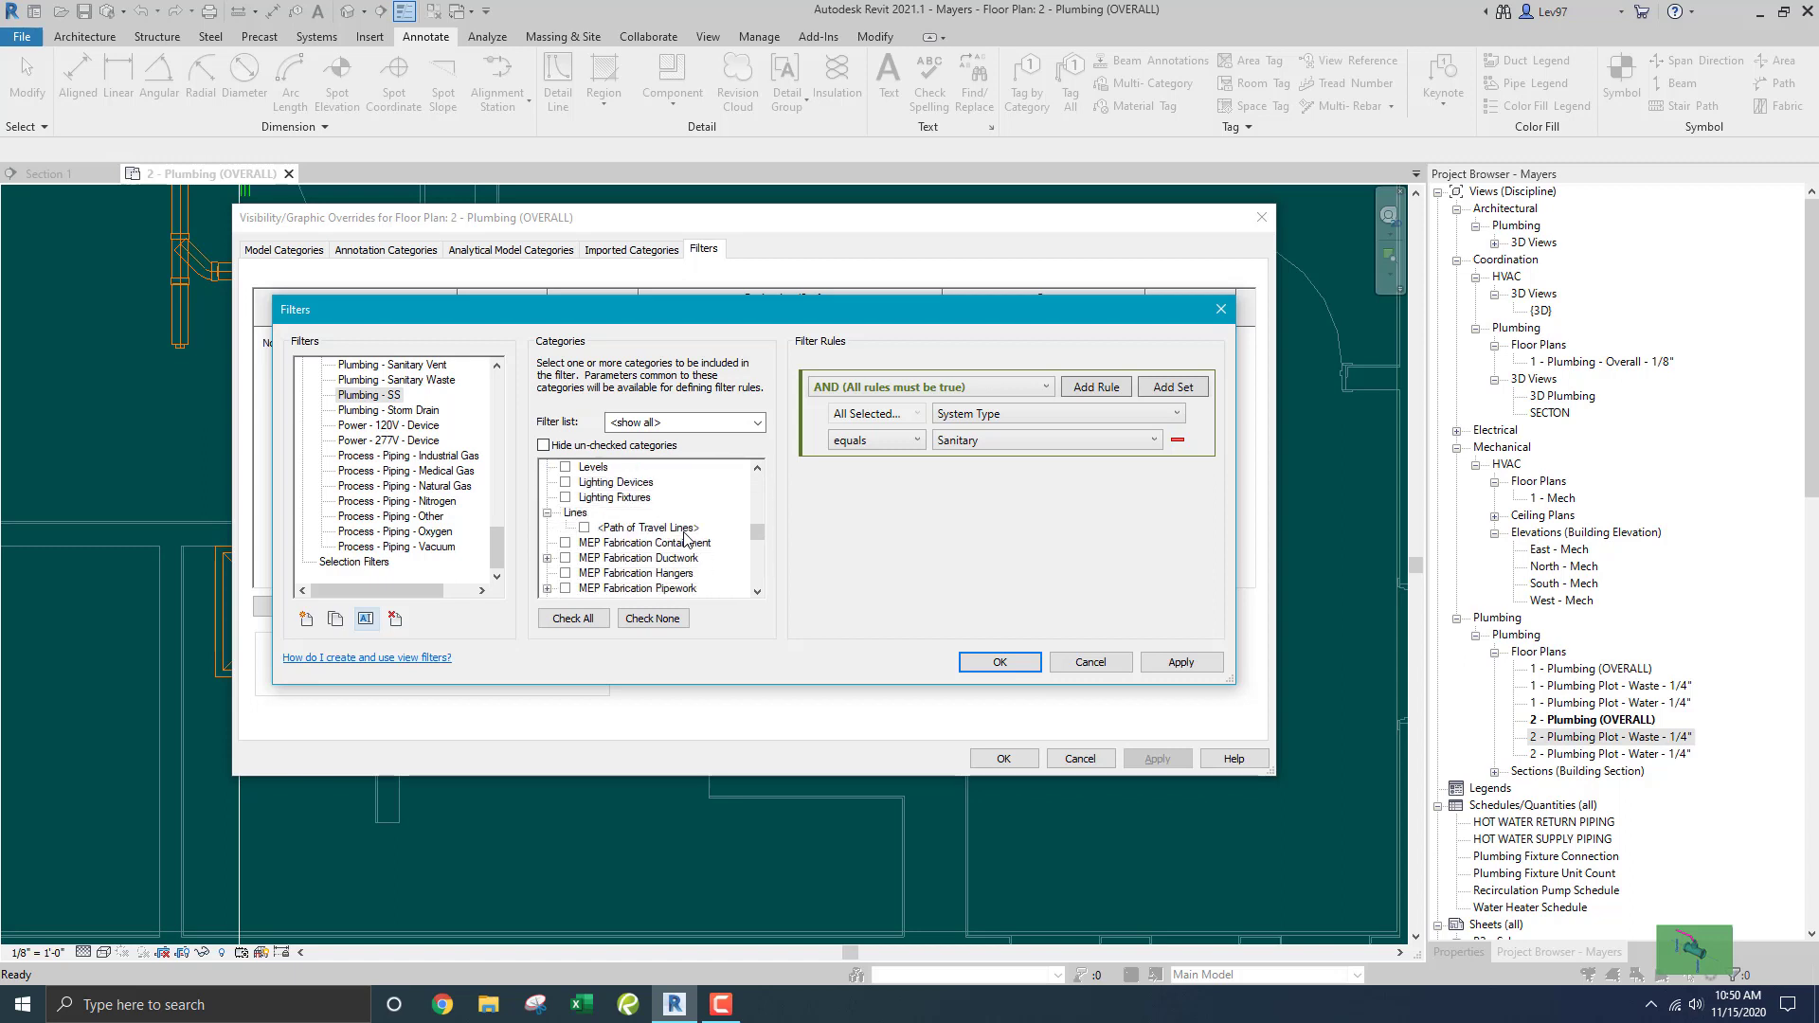
pyautogui.scroll(-3, 688, 538)
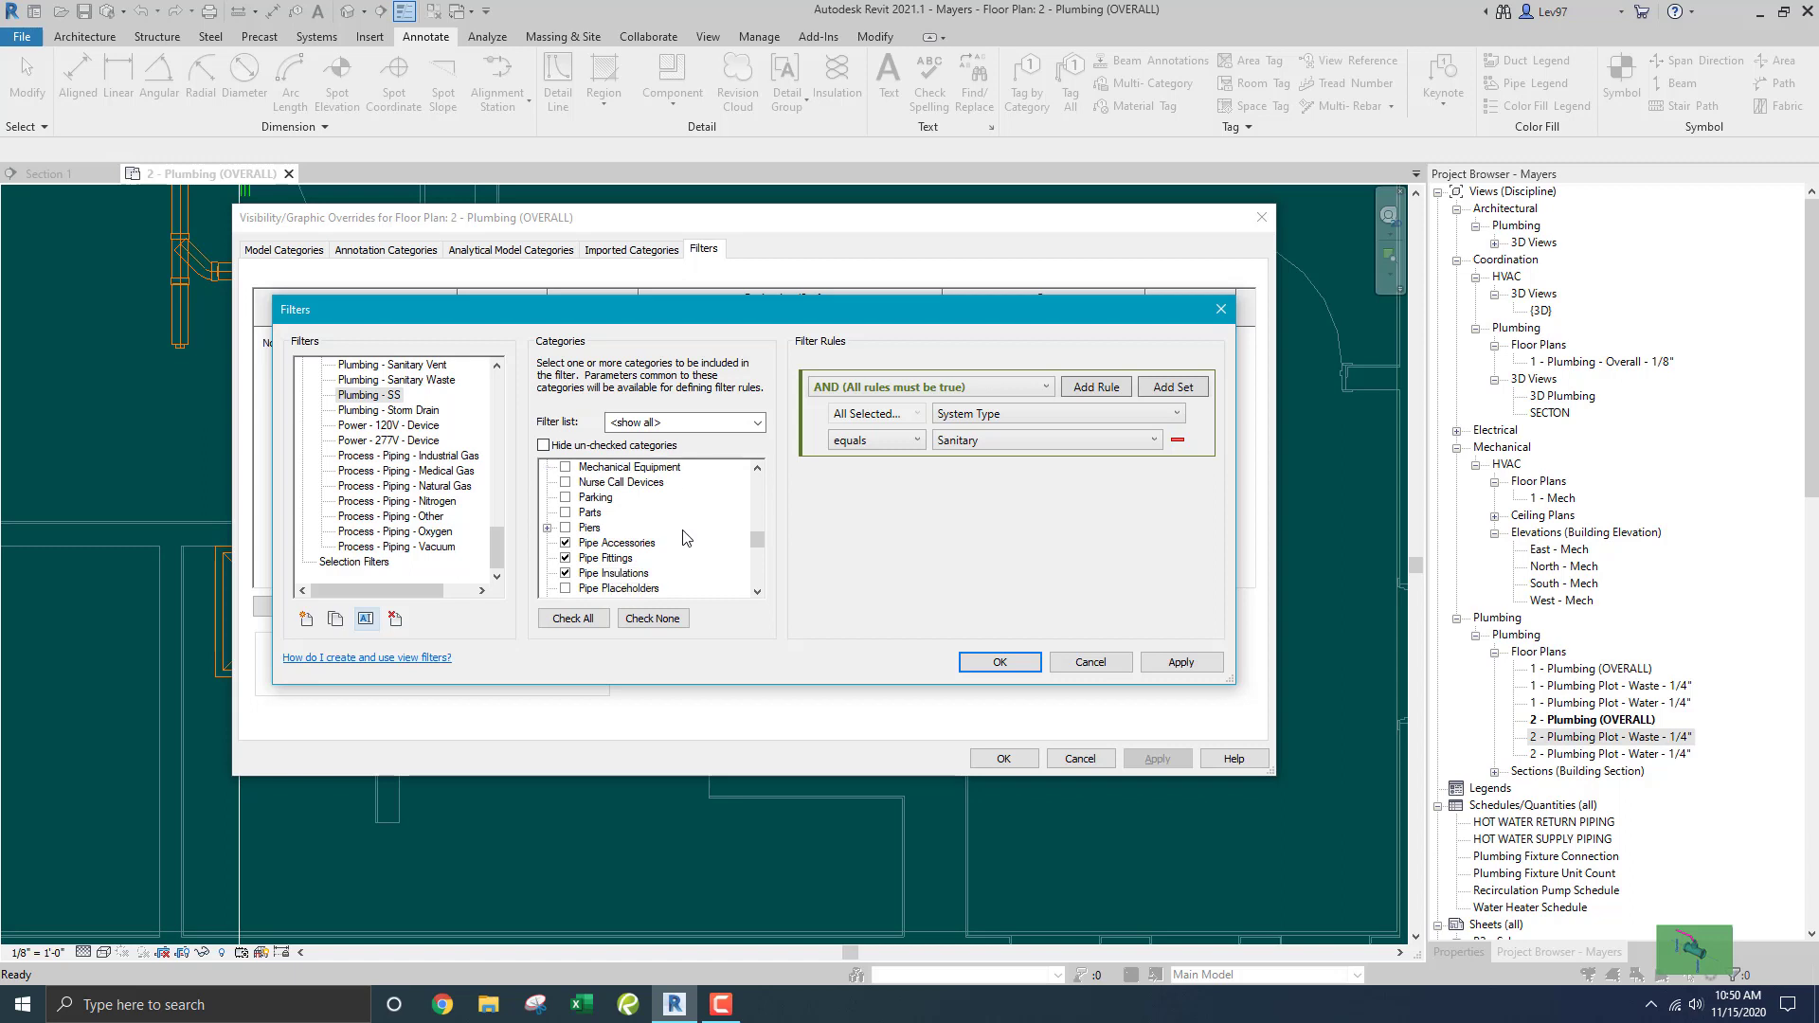
pyautogui.scroll(-1, 688, 538)
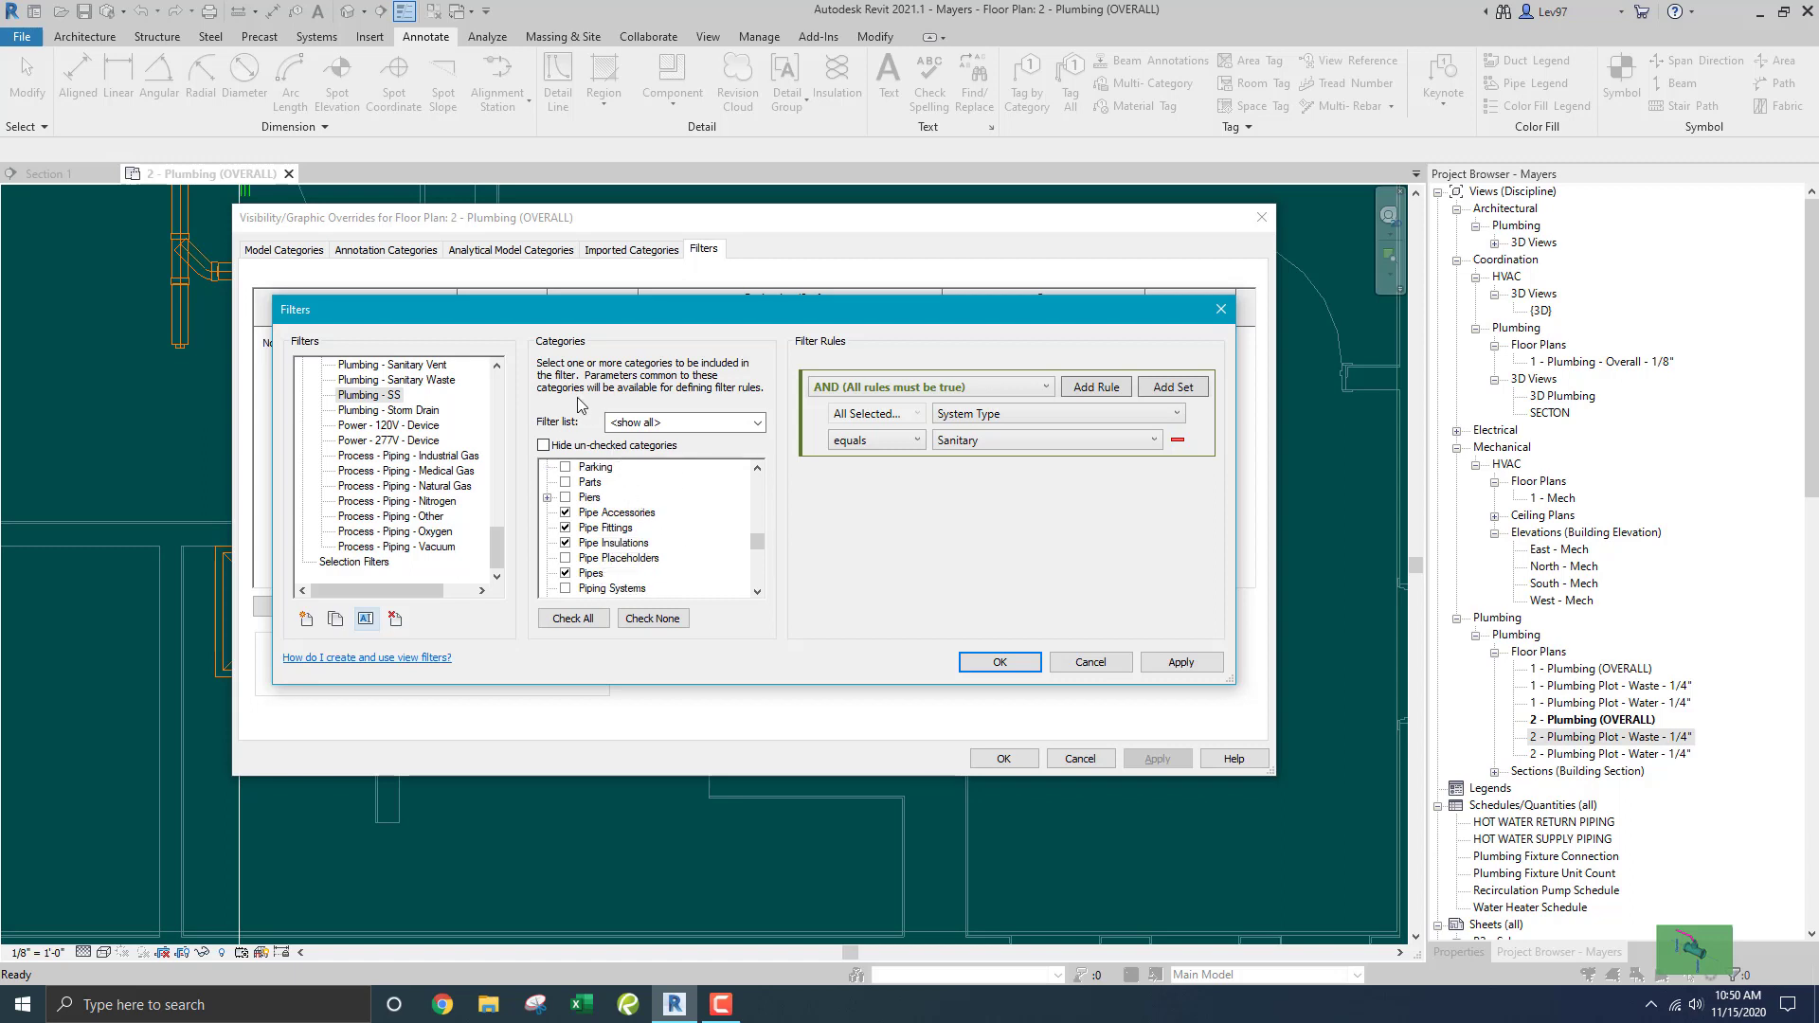
pyautogui.scroll(-1, 684, 536)
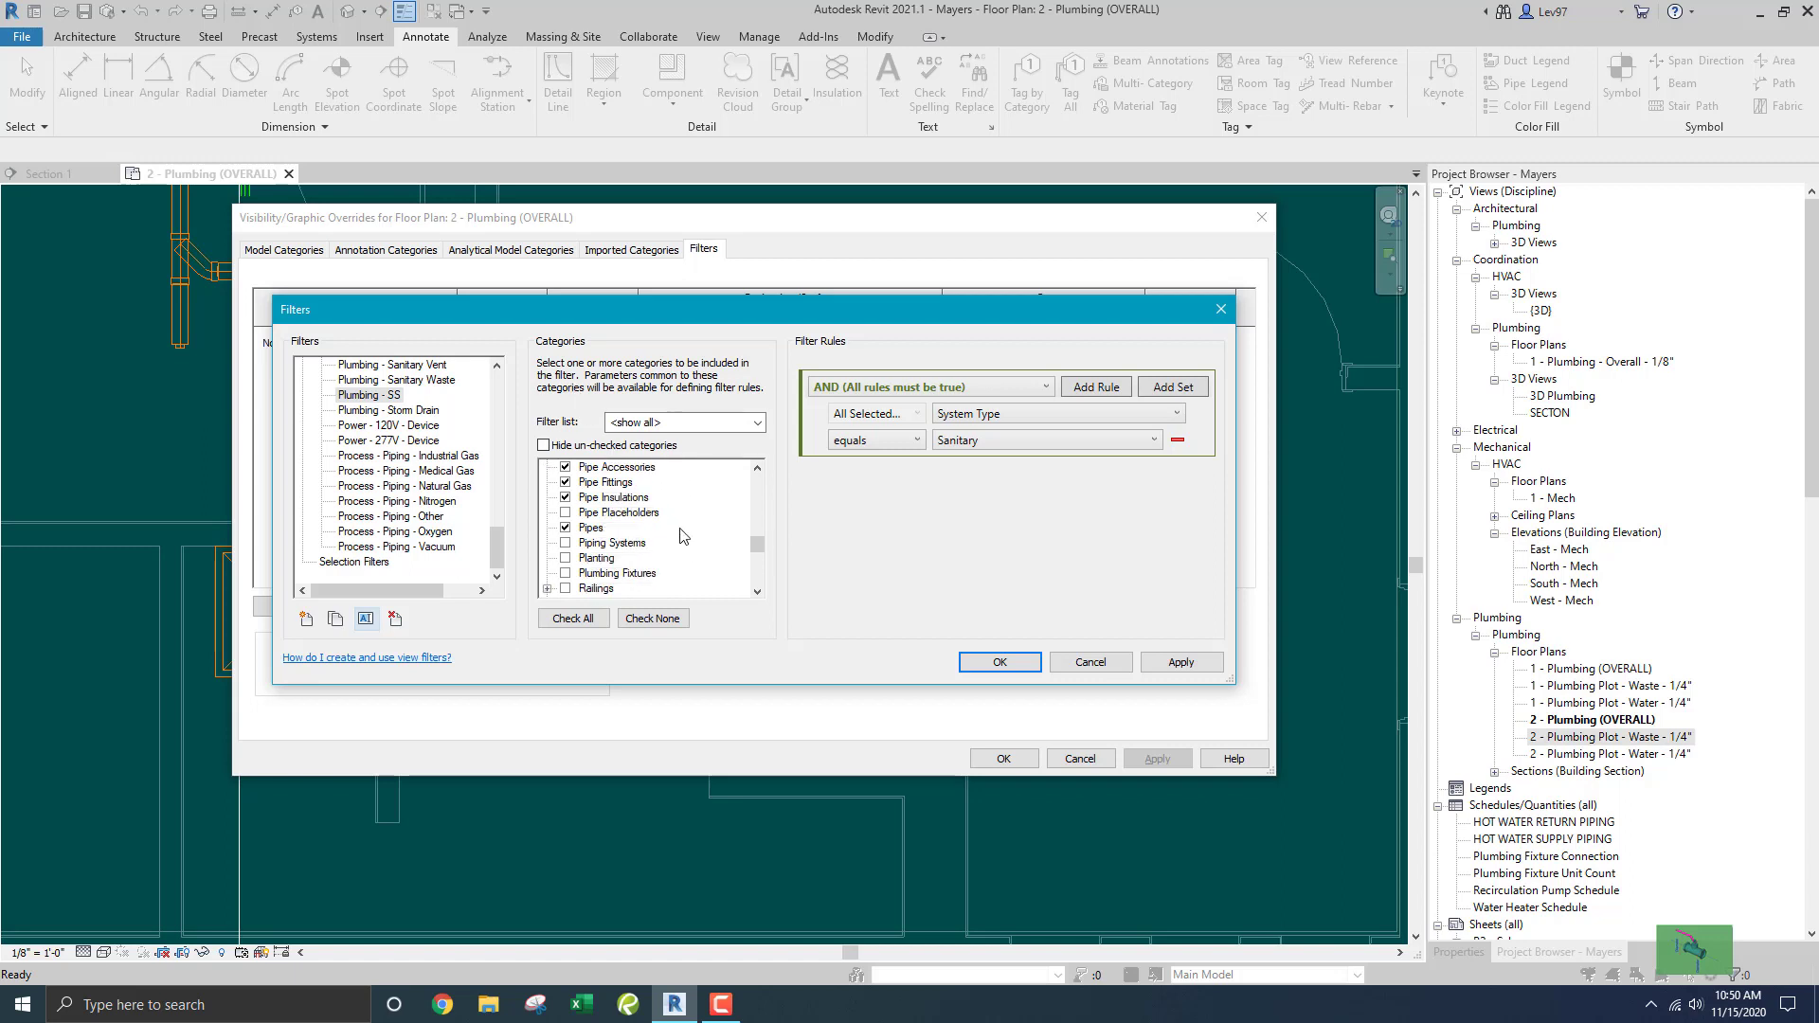
pyautogui.scroll(-5, 684, 536)
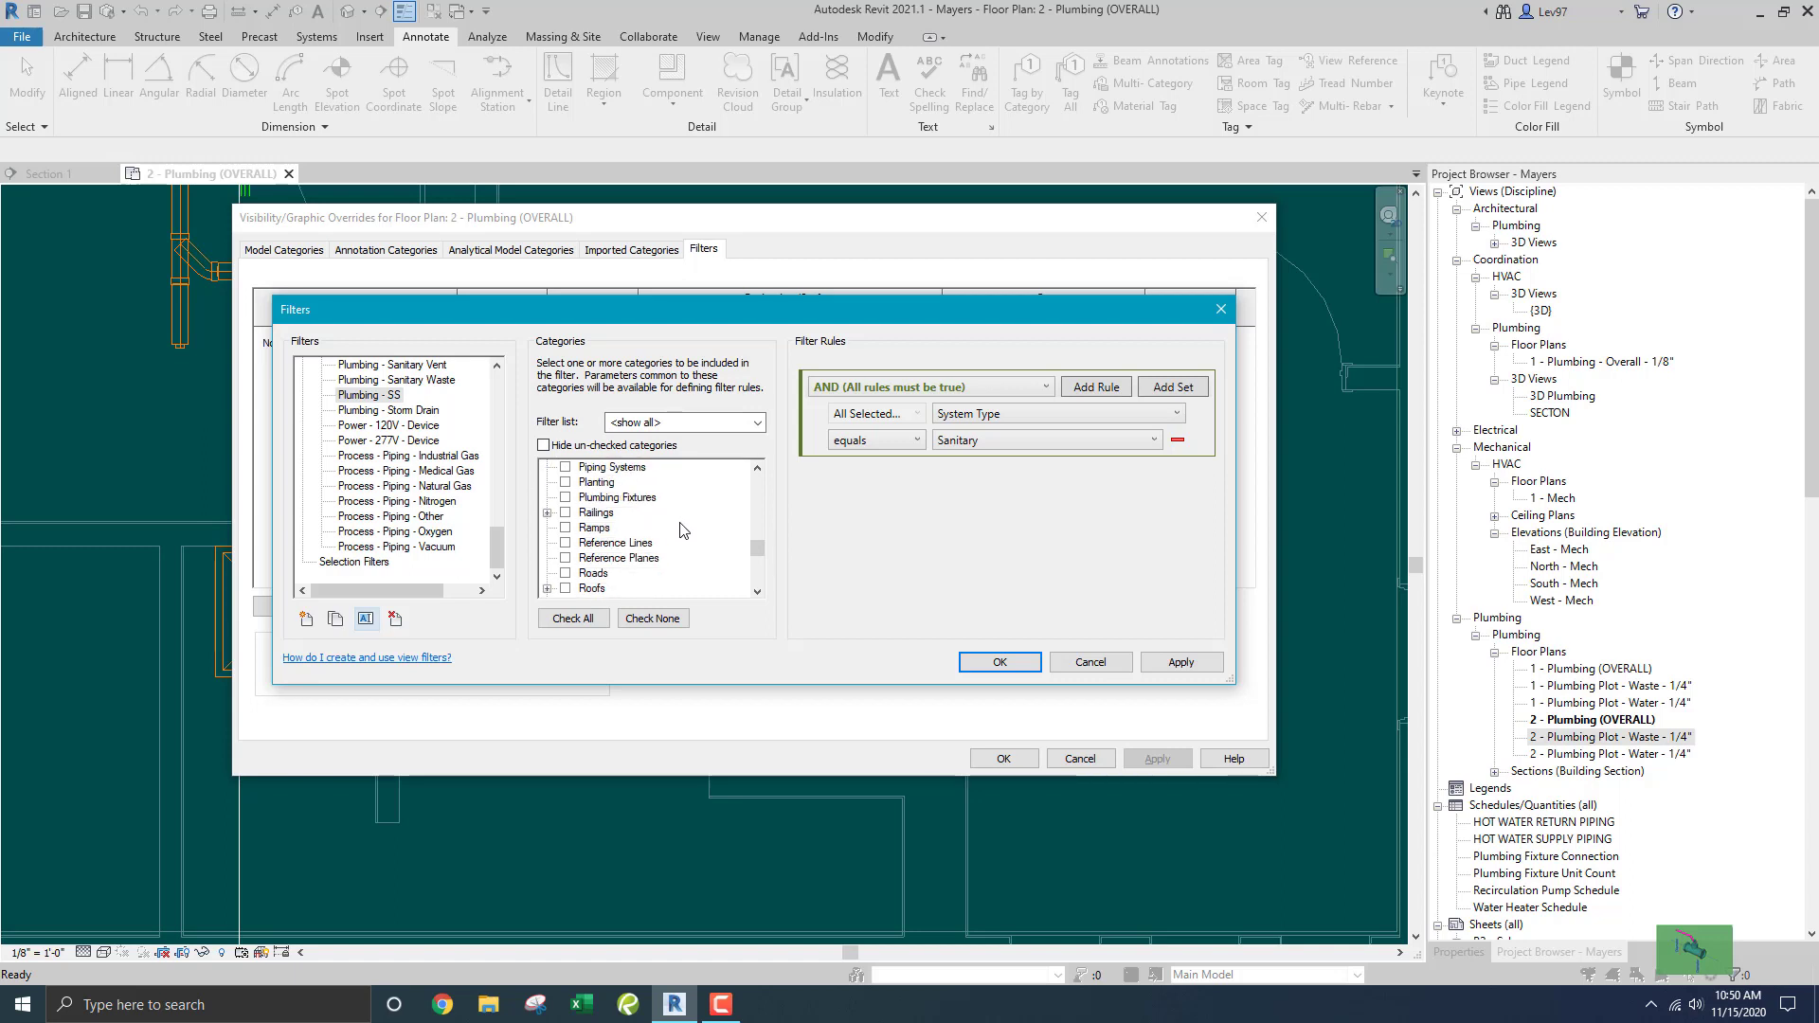
pyautogui.scroll(5, 682, 536)
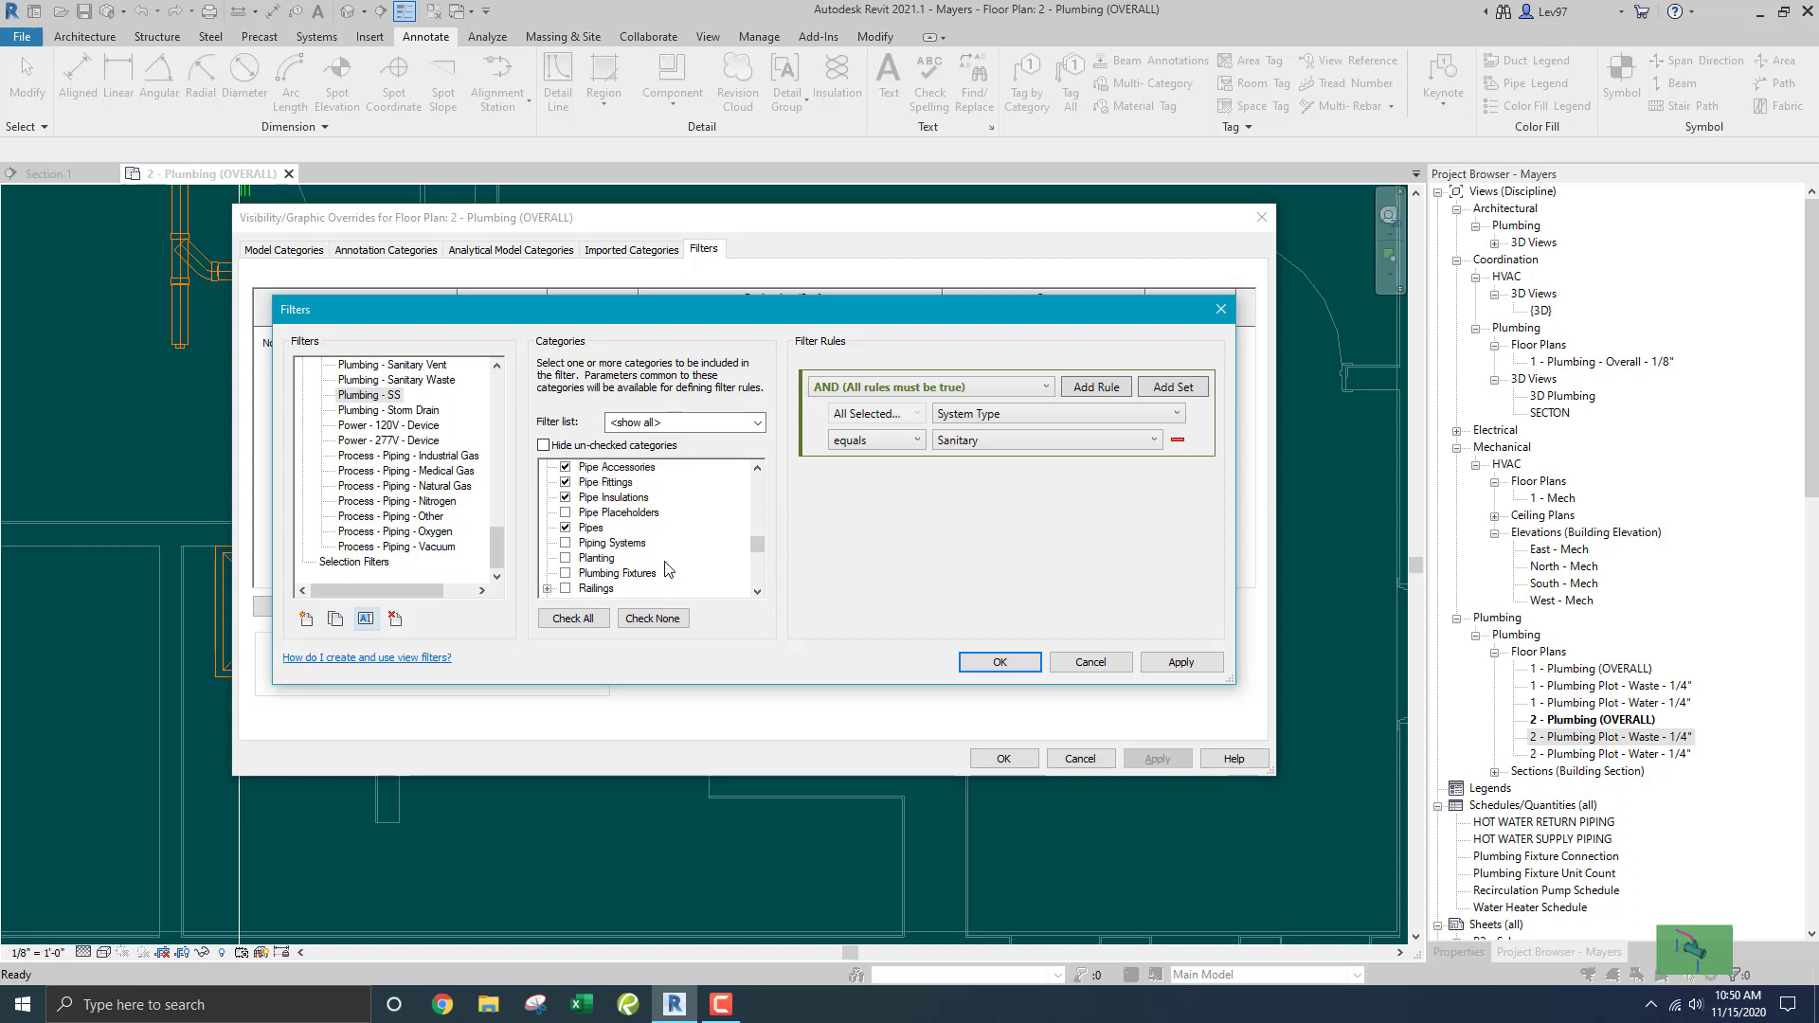
pyautogui.scroll(1, 630, 546)
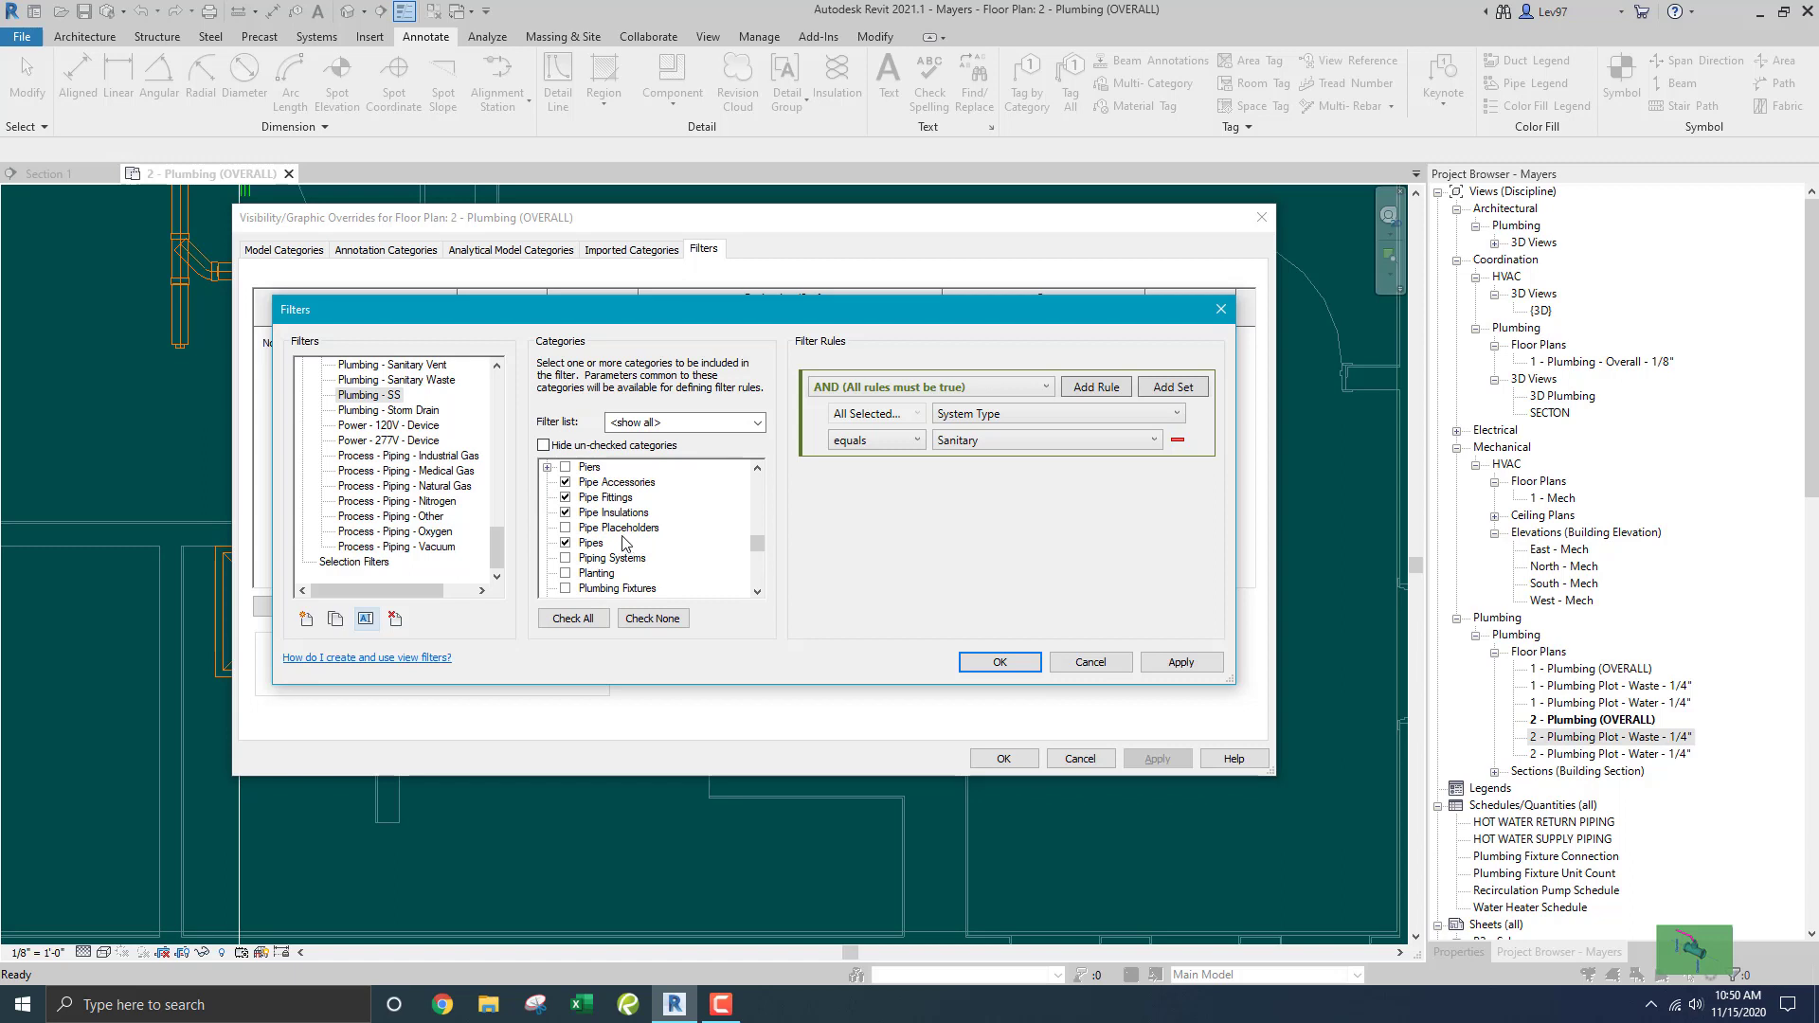
pyautogui.scroll(2, 711, 522)
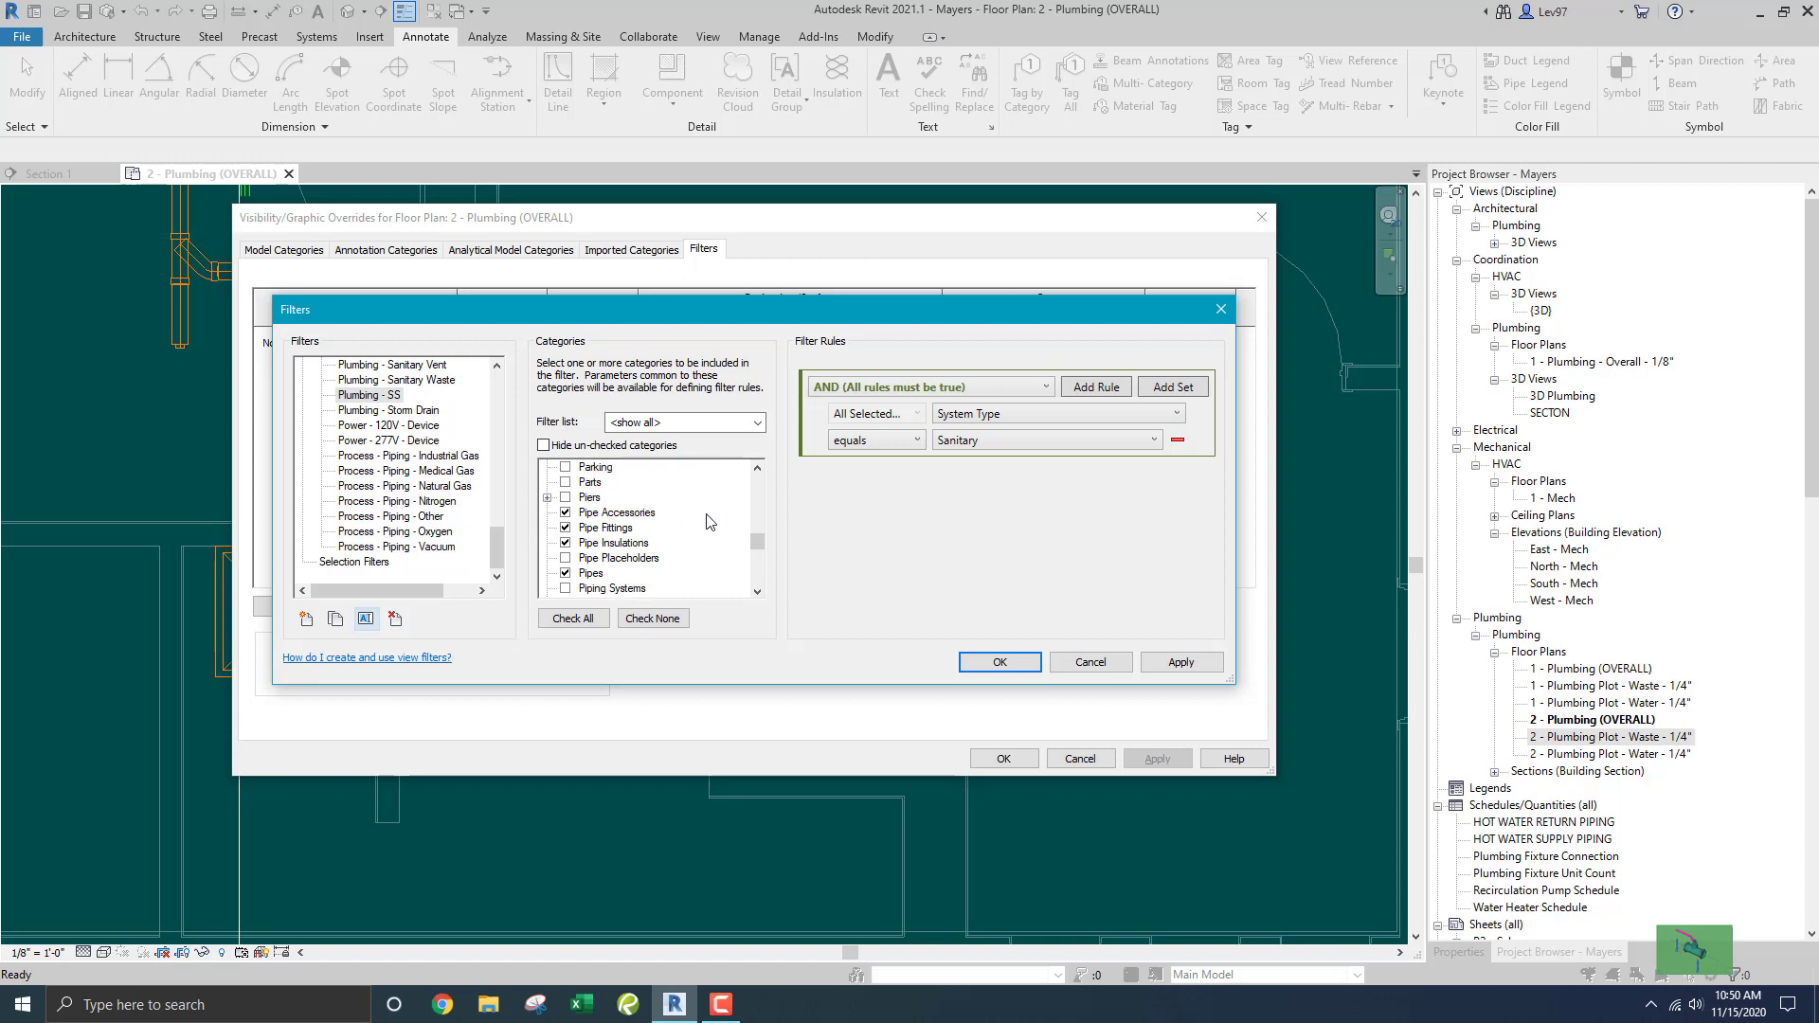
pyautogui.scroll(2, 710, 522)
pyautogui.scroll(-6, 711, 522)
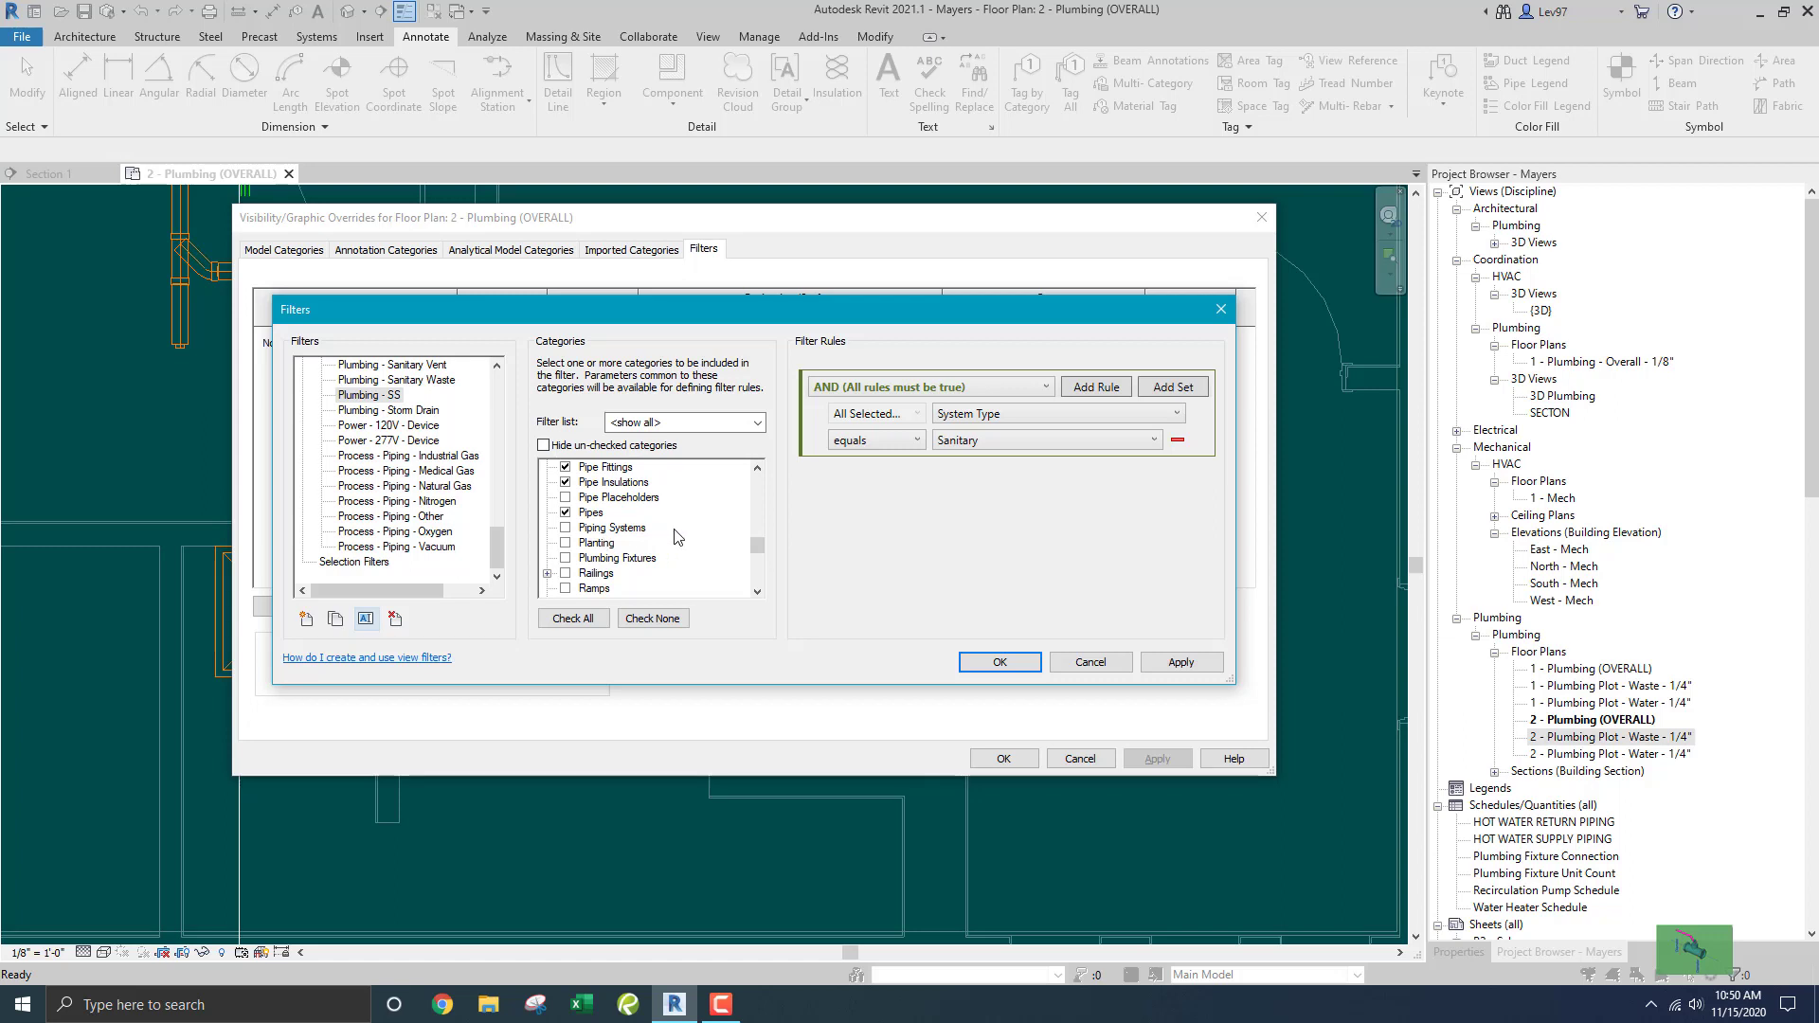
# Review the Plumbing - SS filter's rule options, keep System Type equals Sanitary with all rules required, and accept the filter definitions.
pyautogui.click(1006, 392)
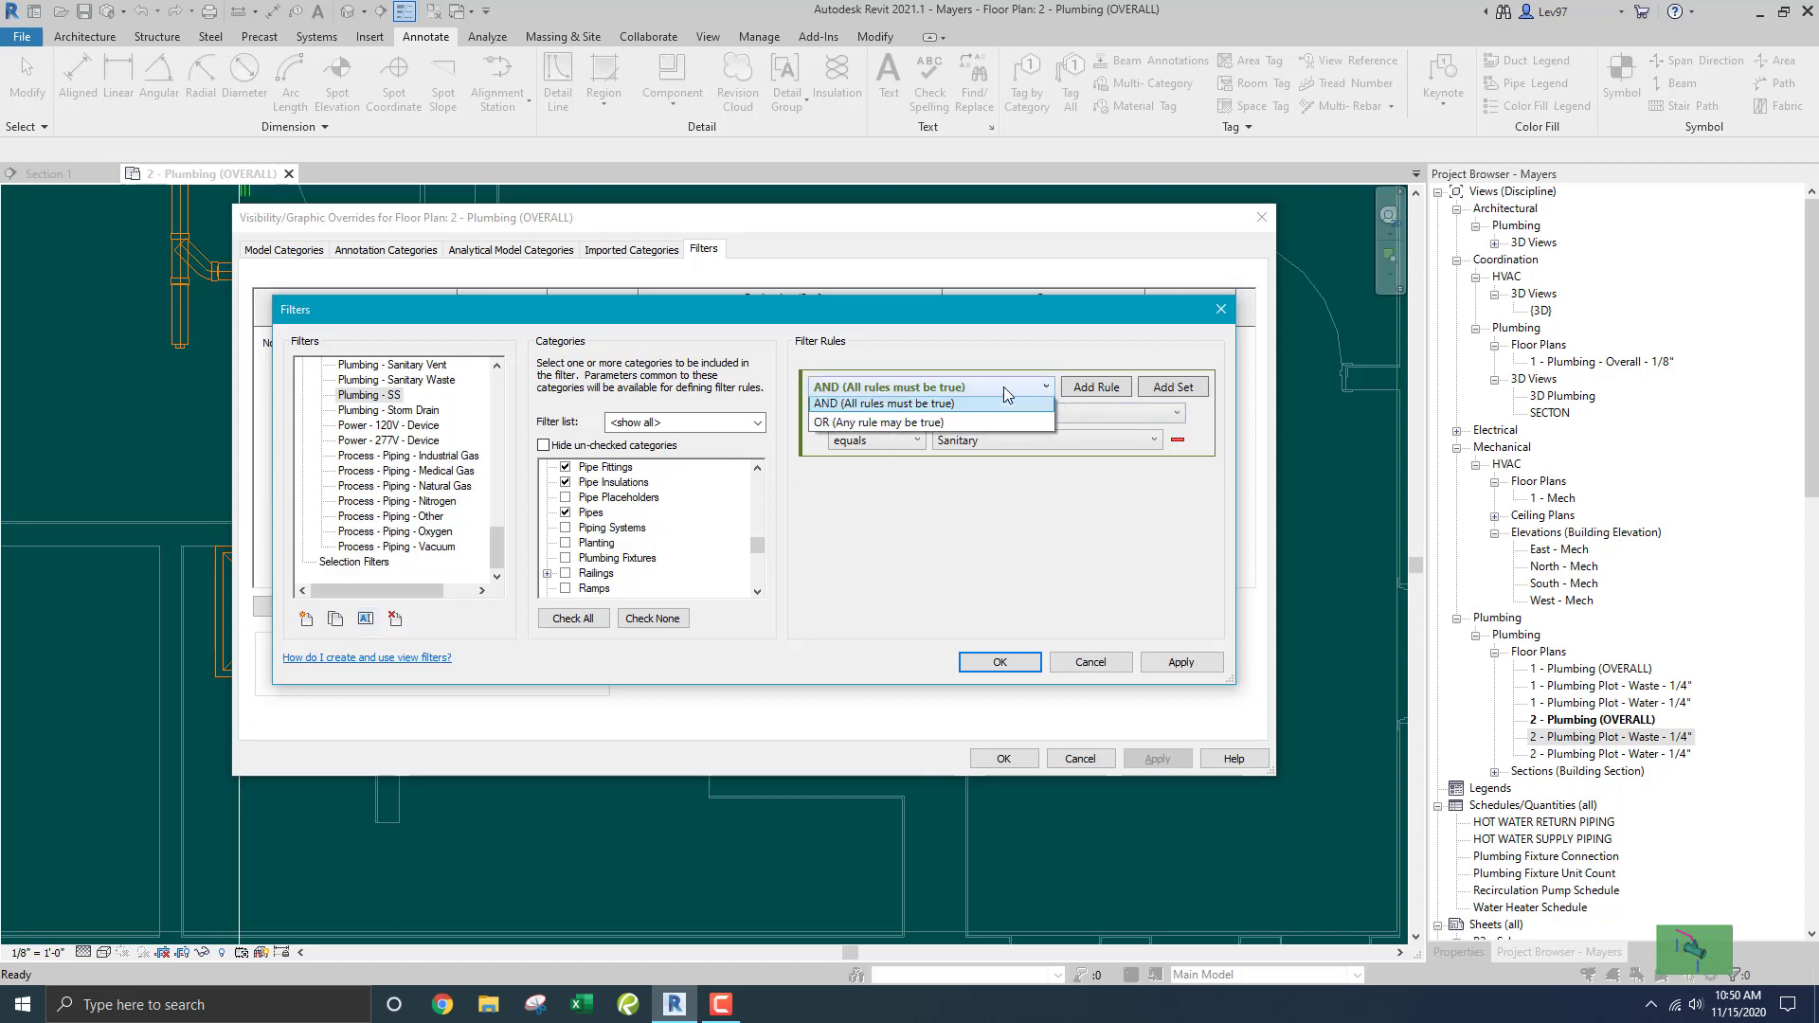
pyautogui.click(1006, 392)
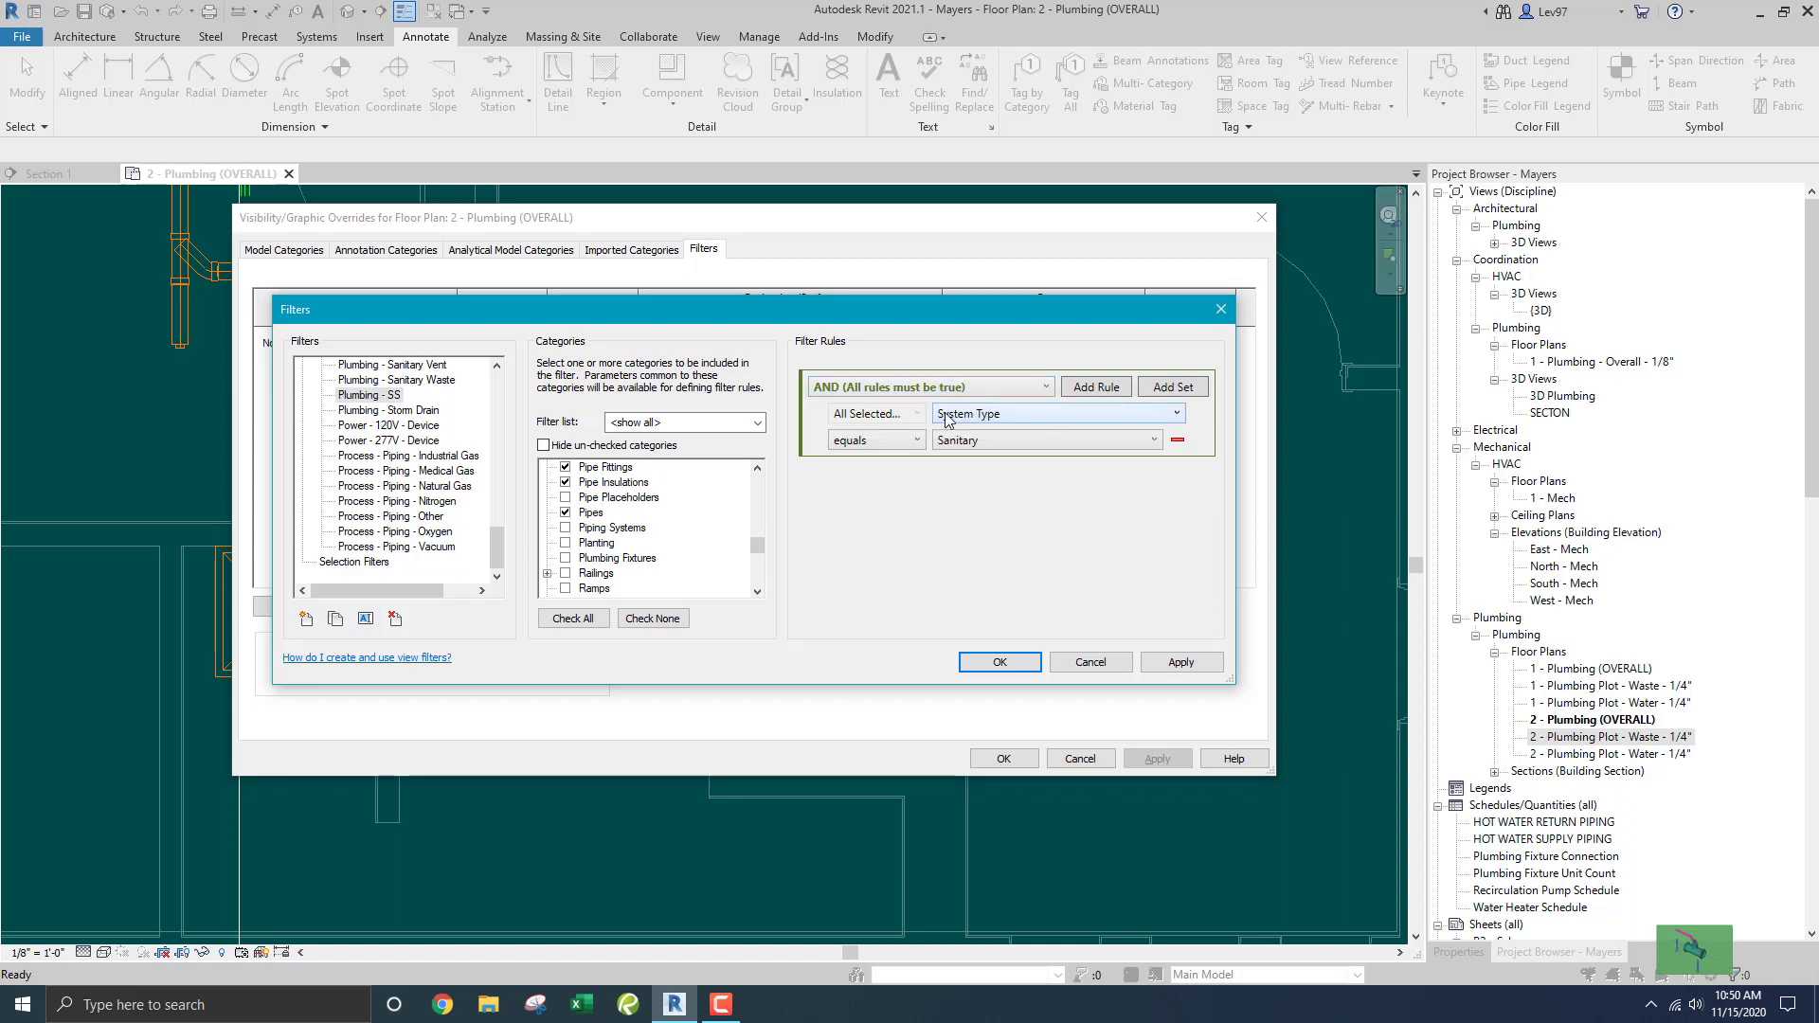
pyautogui.click(1036, 417)
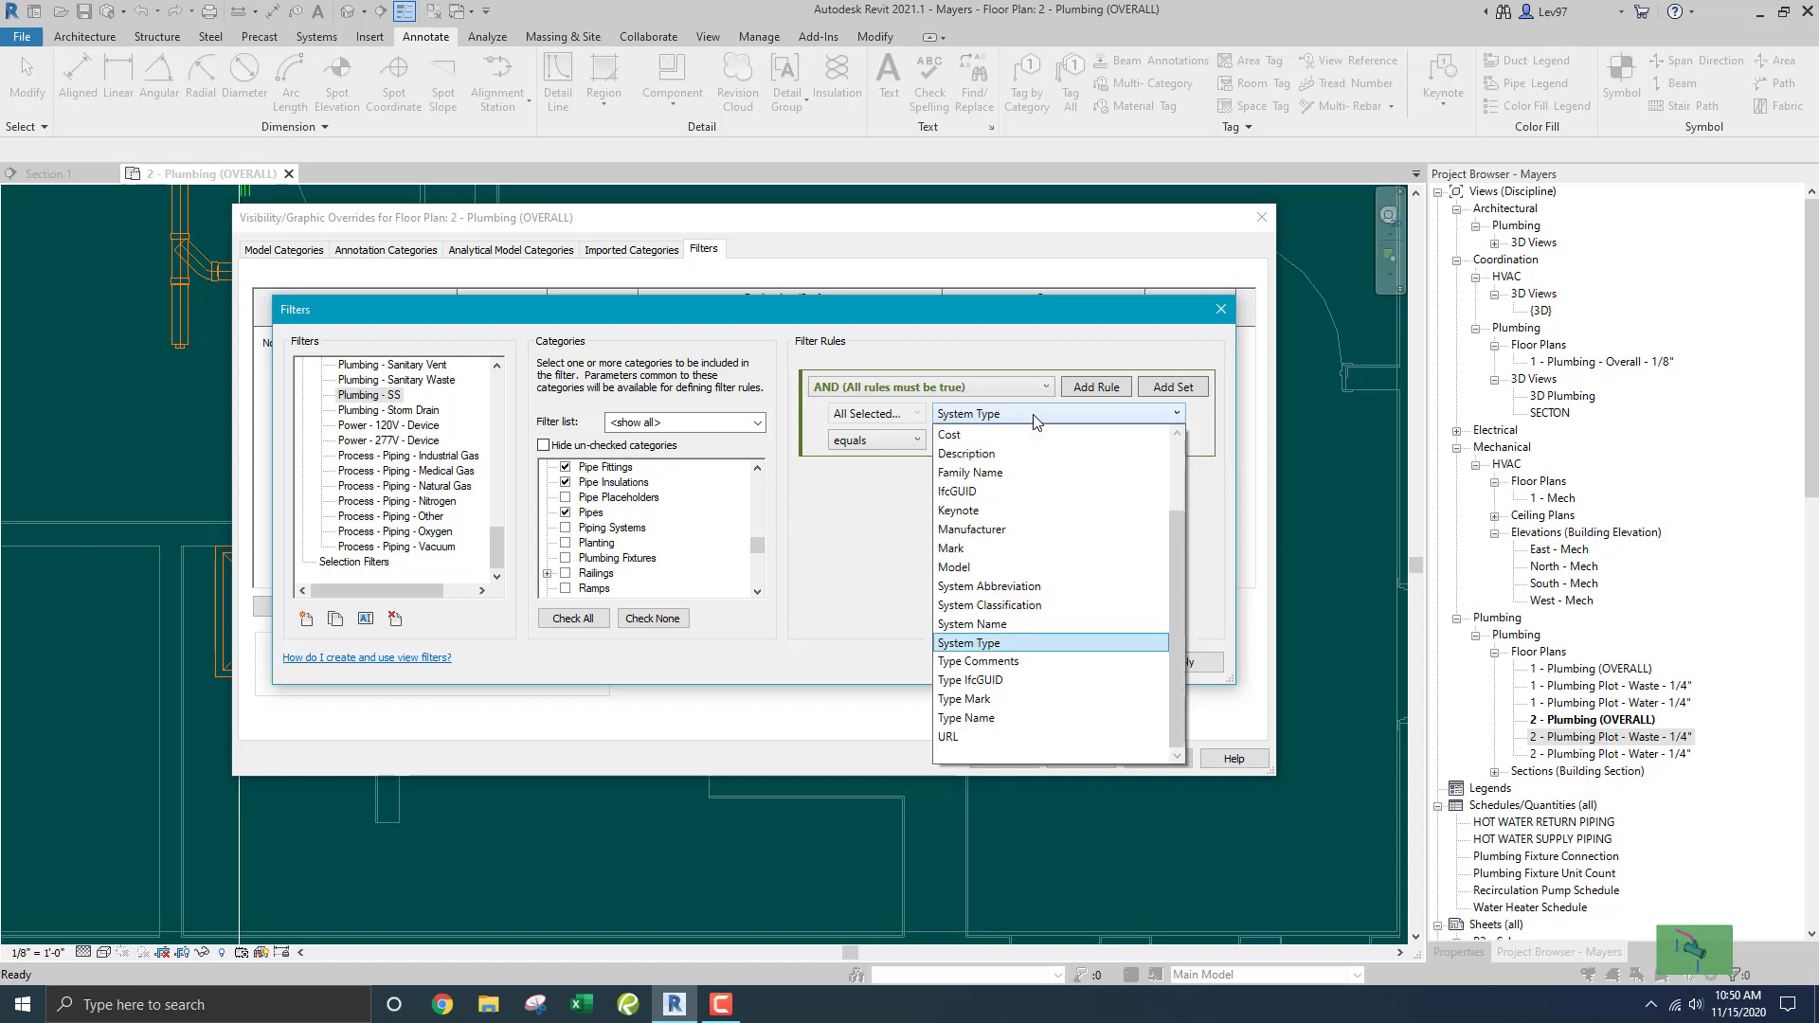
pyautogui.click(1037, 417)
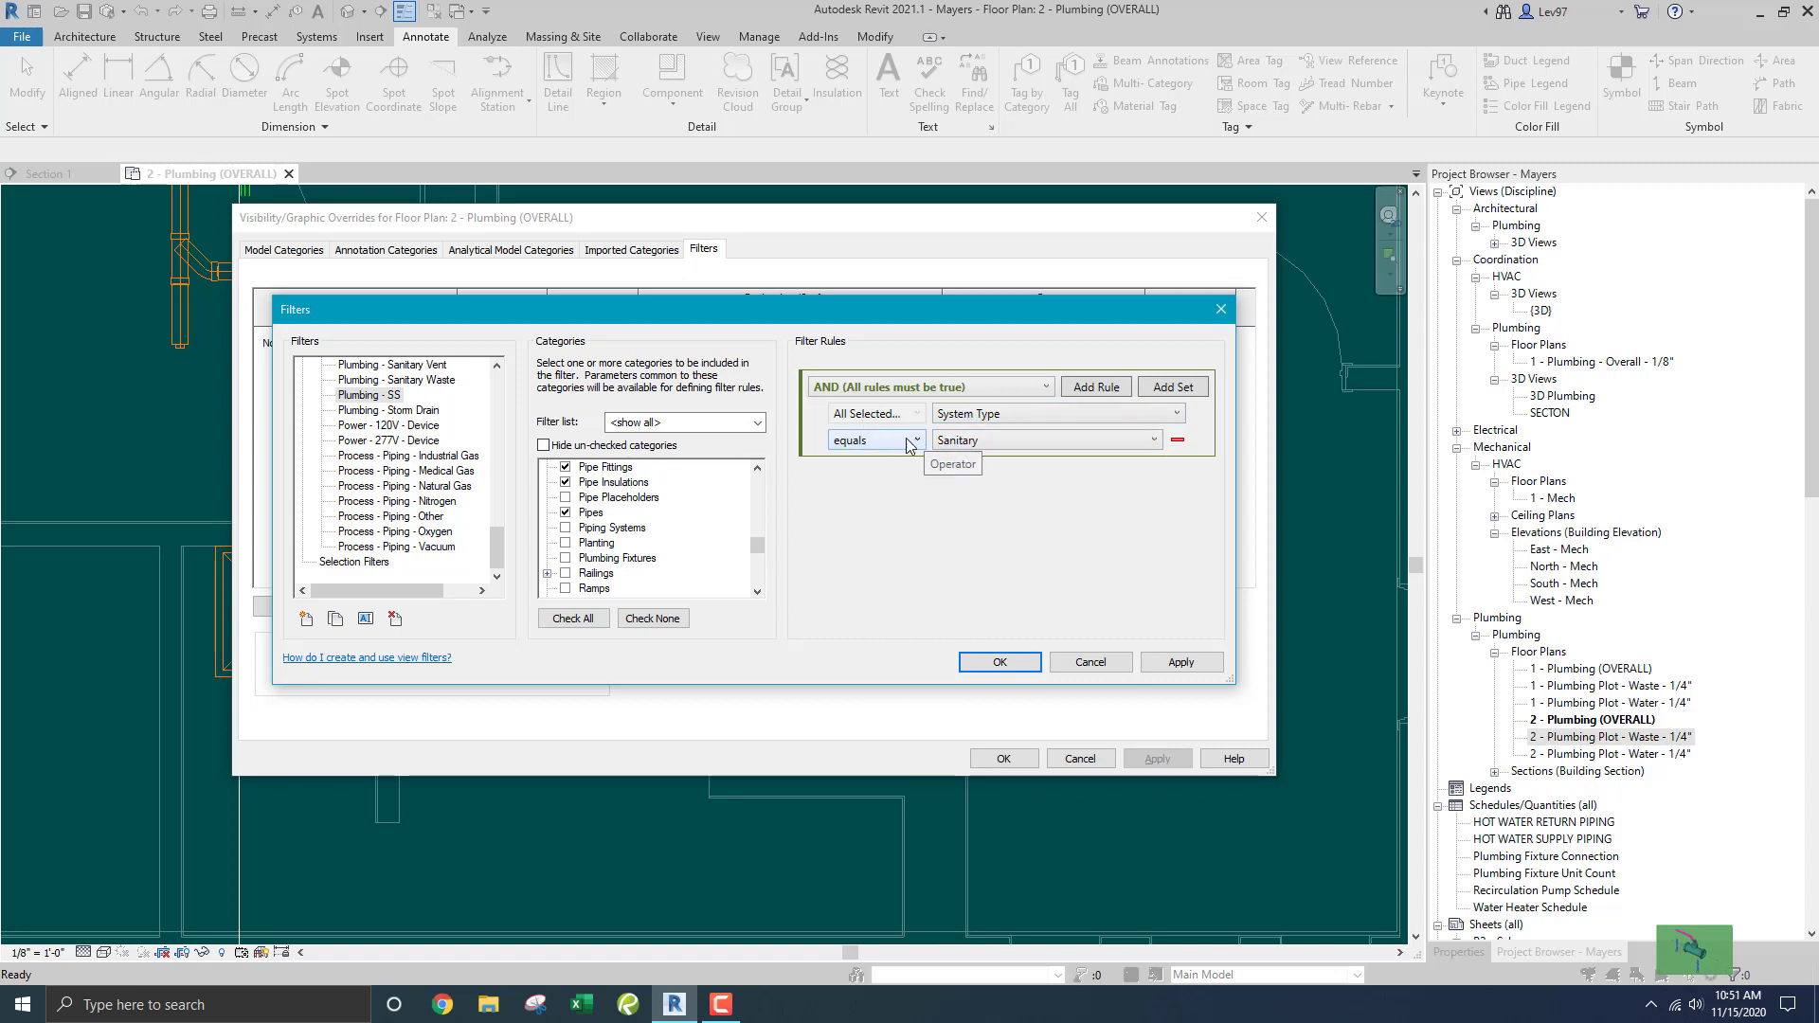
pyautogui.click(1037, 444)
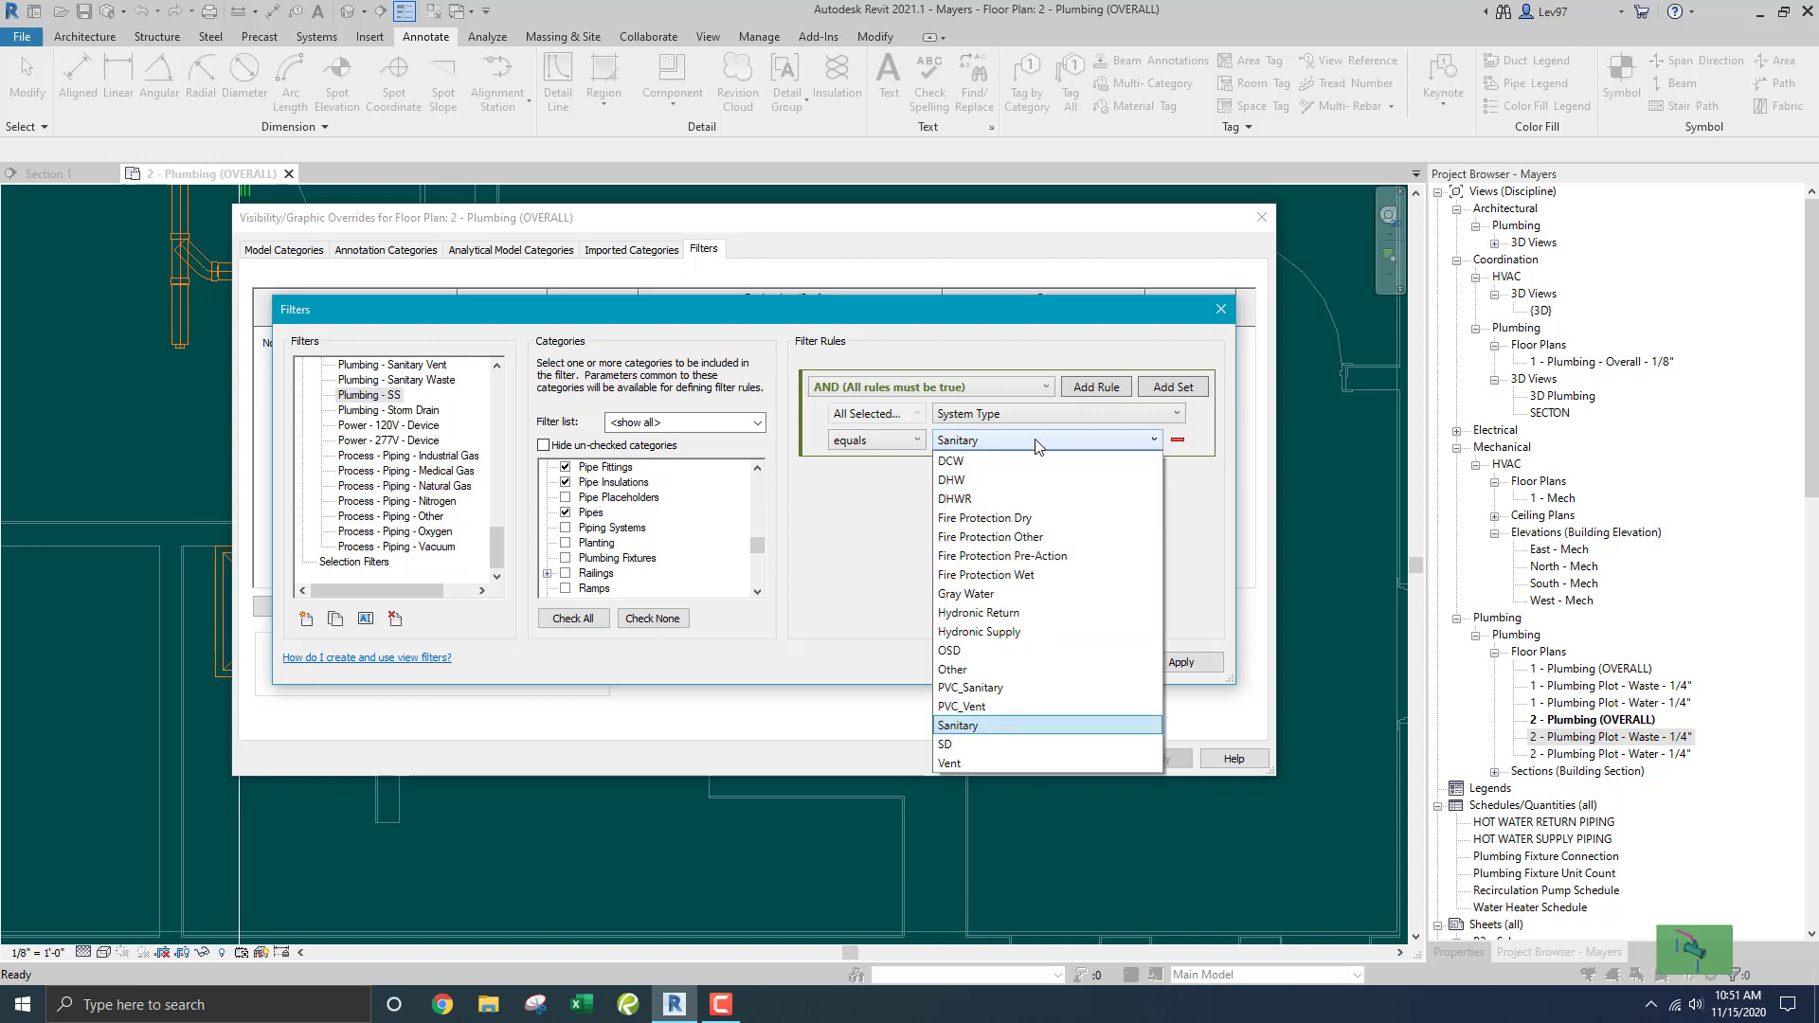
pyautogui.click(1037, 441)
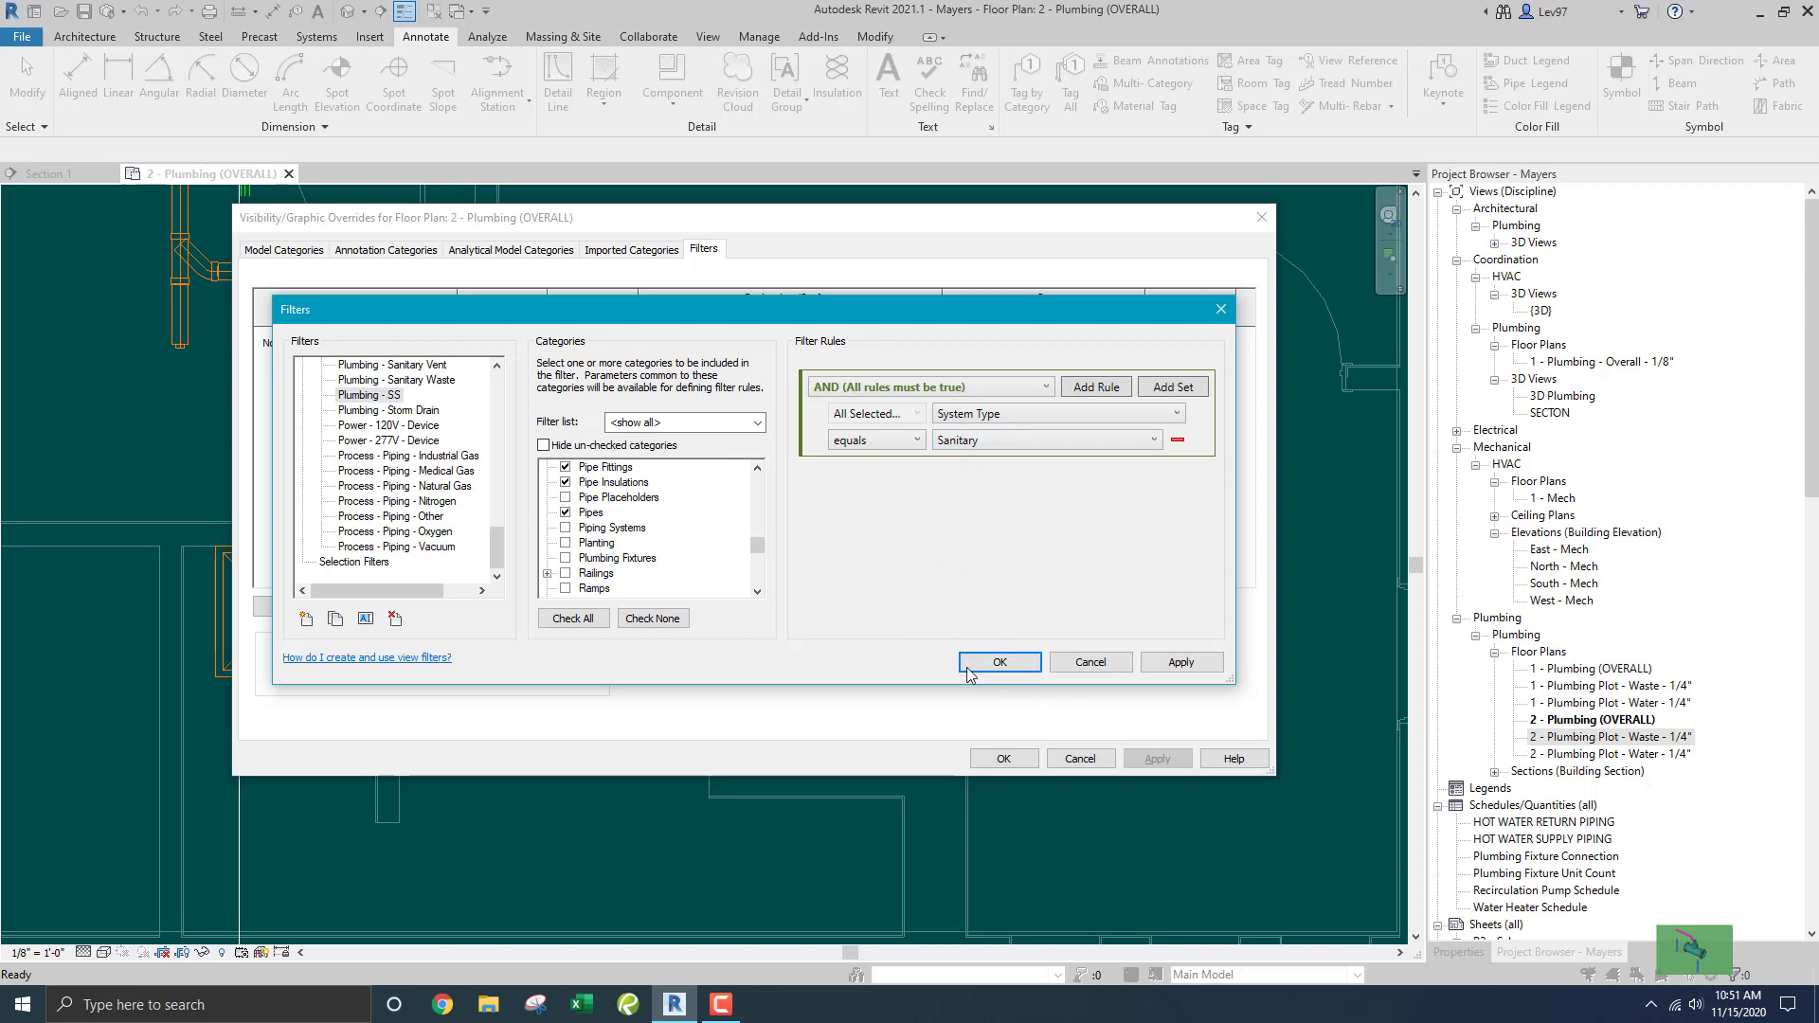
pyautogui.click(1004, 664)
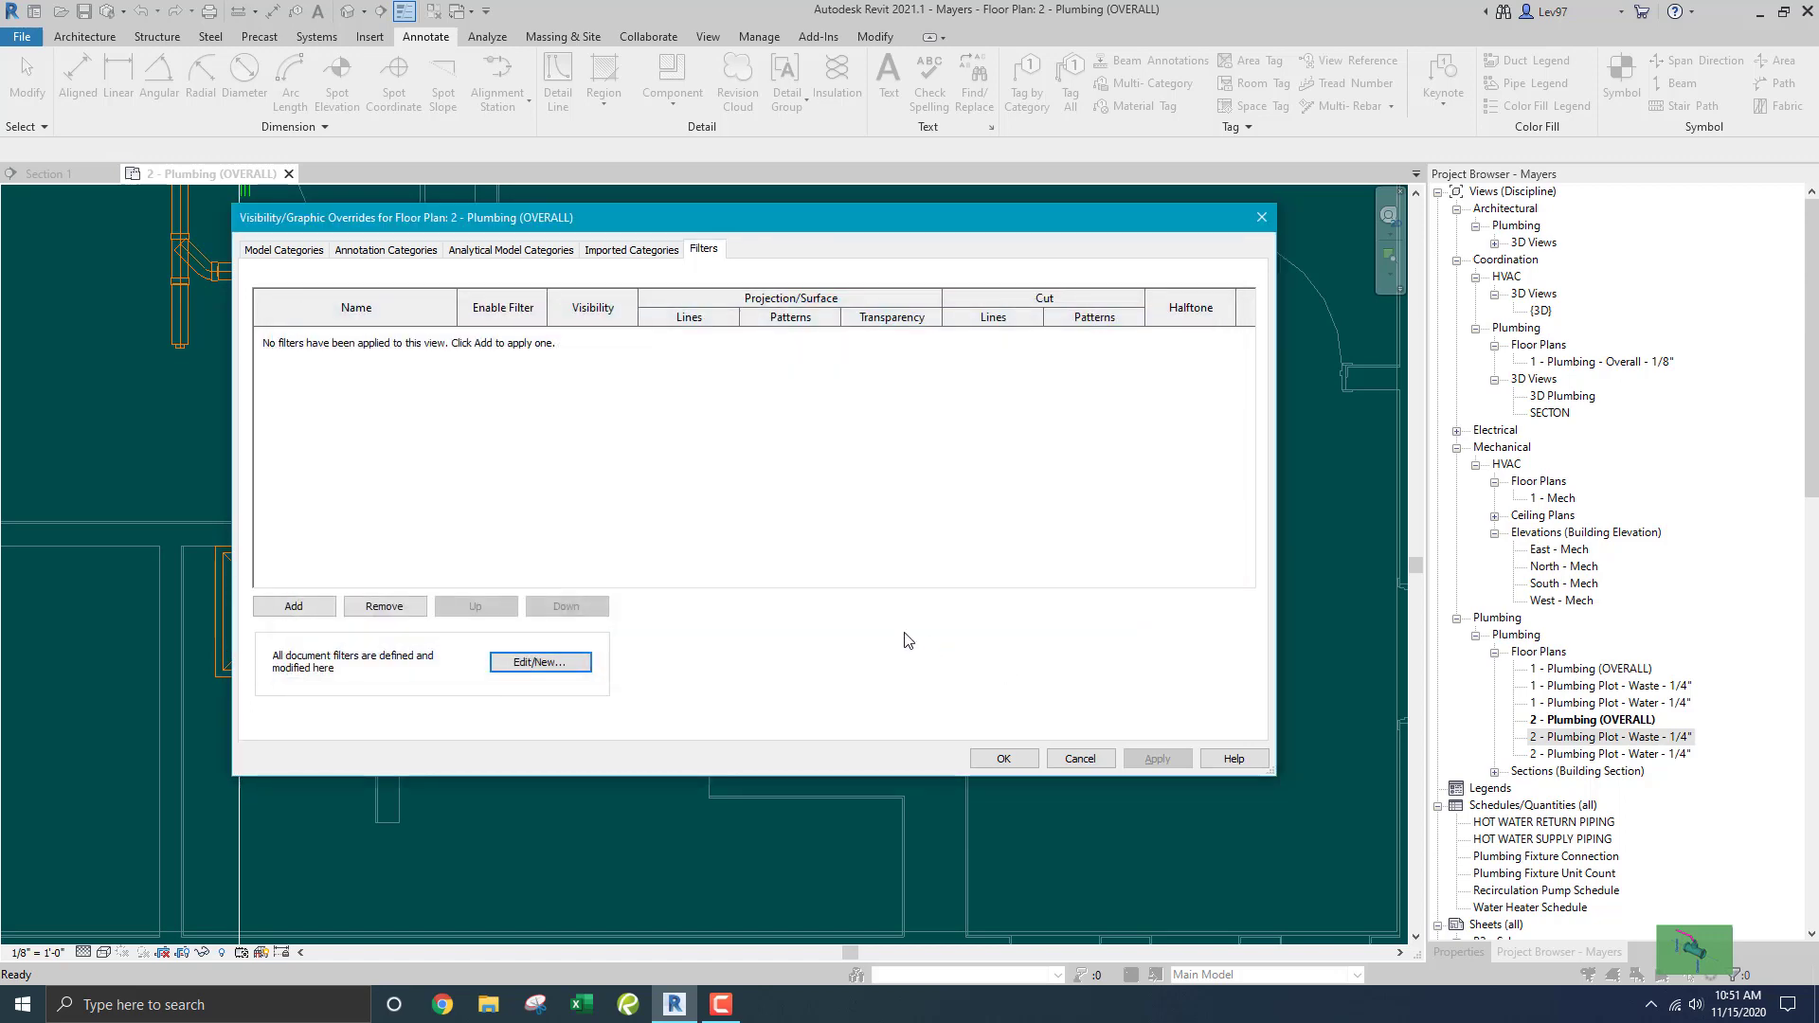
# Add the Plumbing - SS filter to the Level 2 plumbing plan and accept the visibility overrides.
pyautogui.click(294, 606)
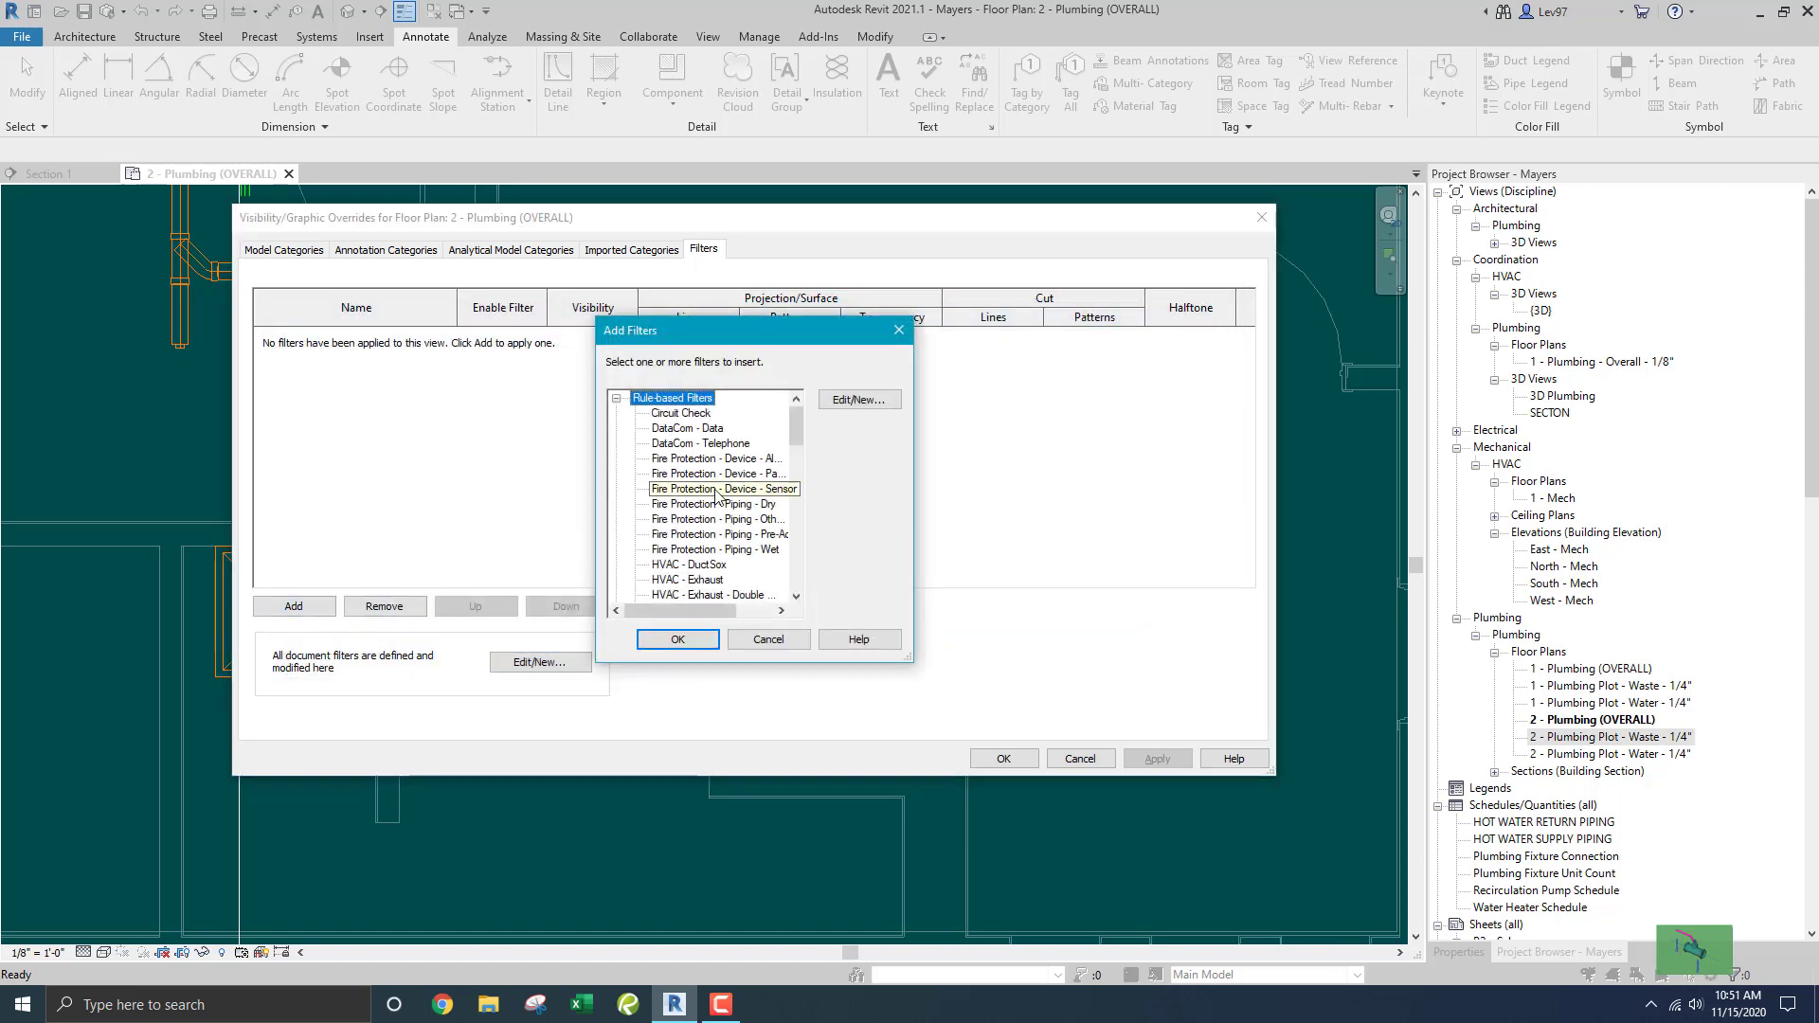
pyautogui.scroll(-5, 675, 535)
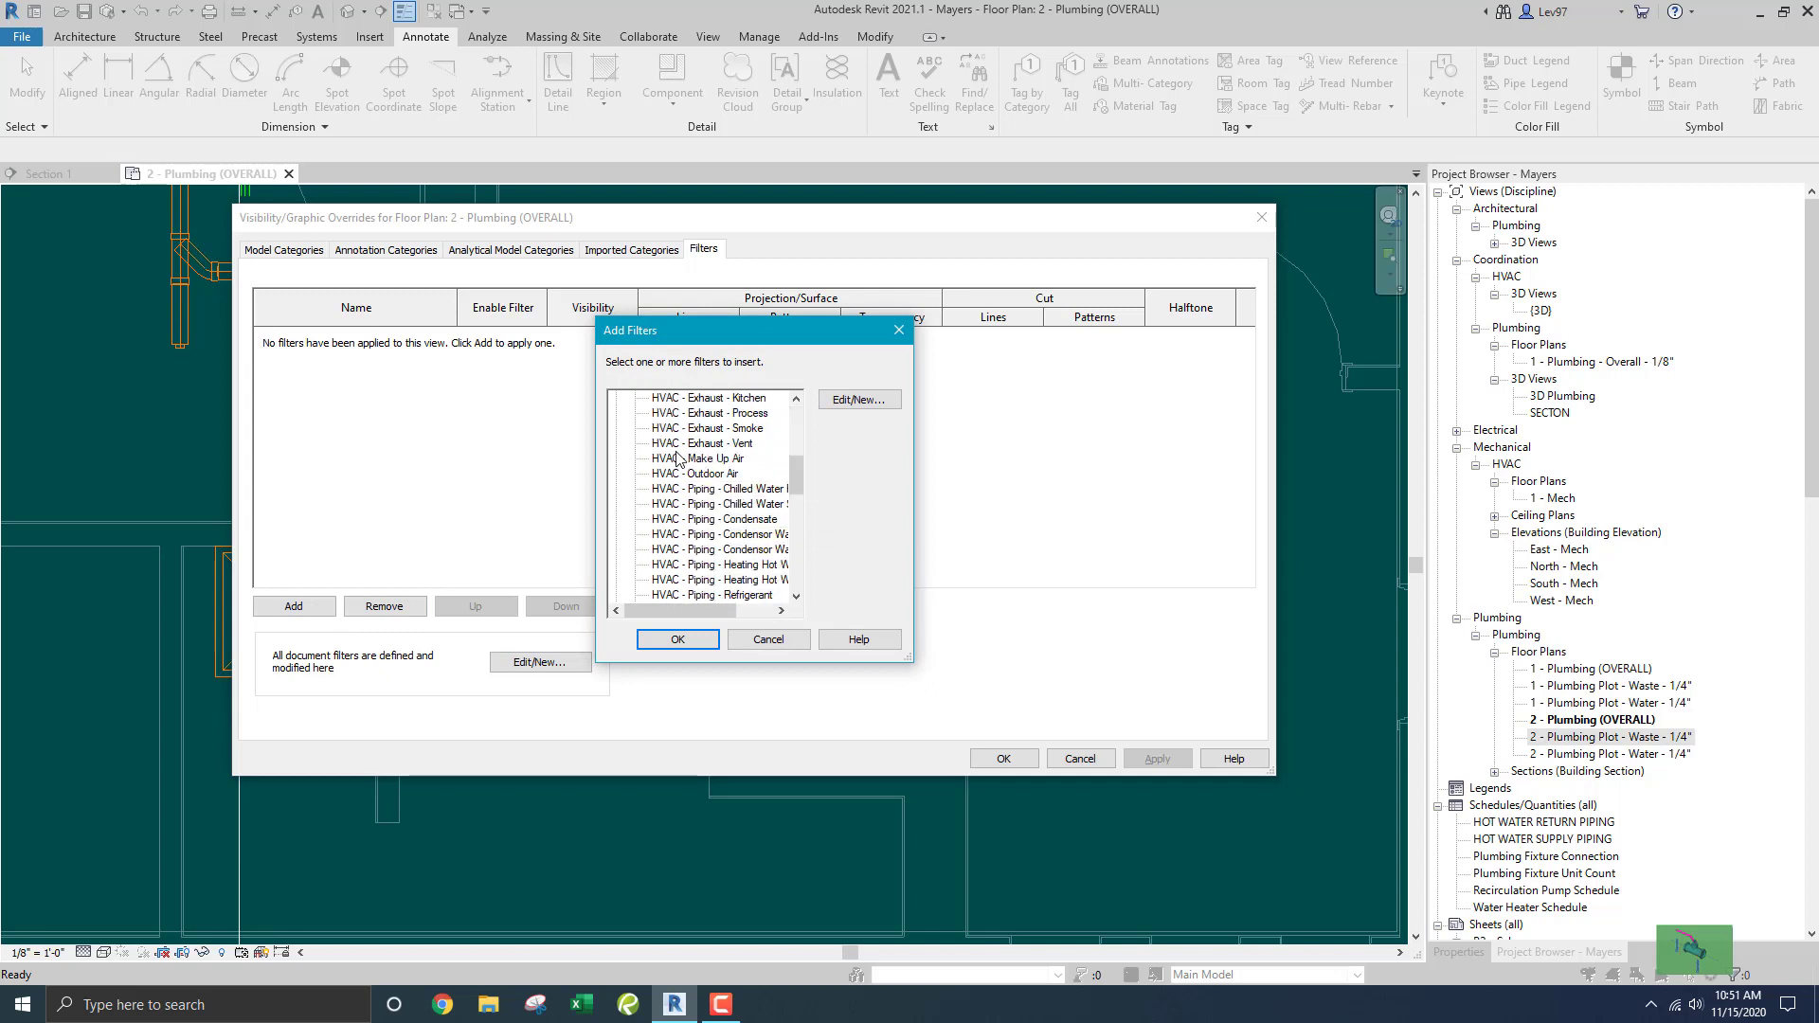
pyautogui.click(675, 445)
pyautogui.press('p')
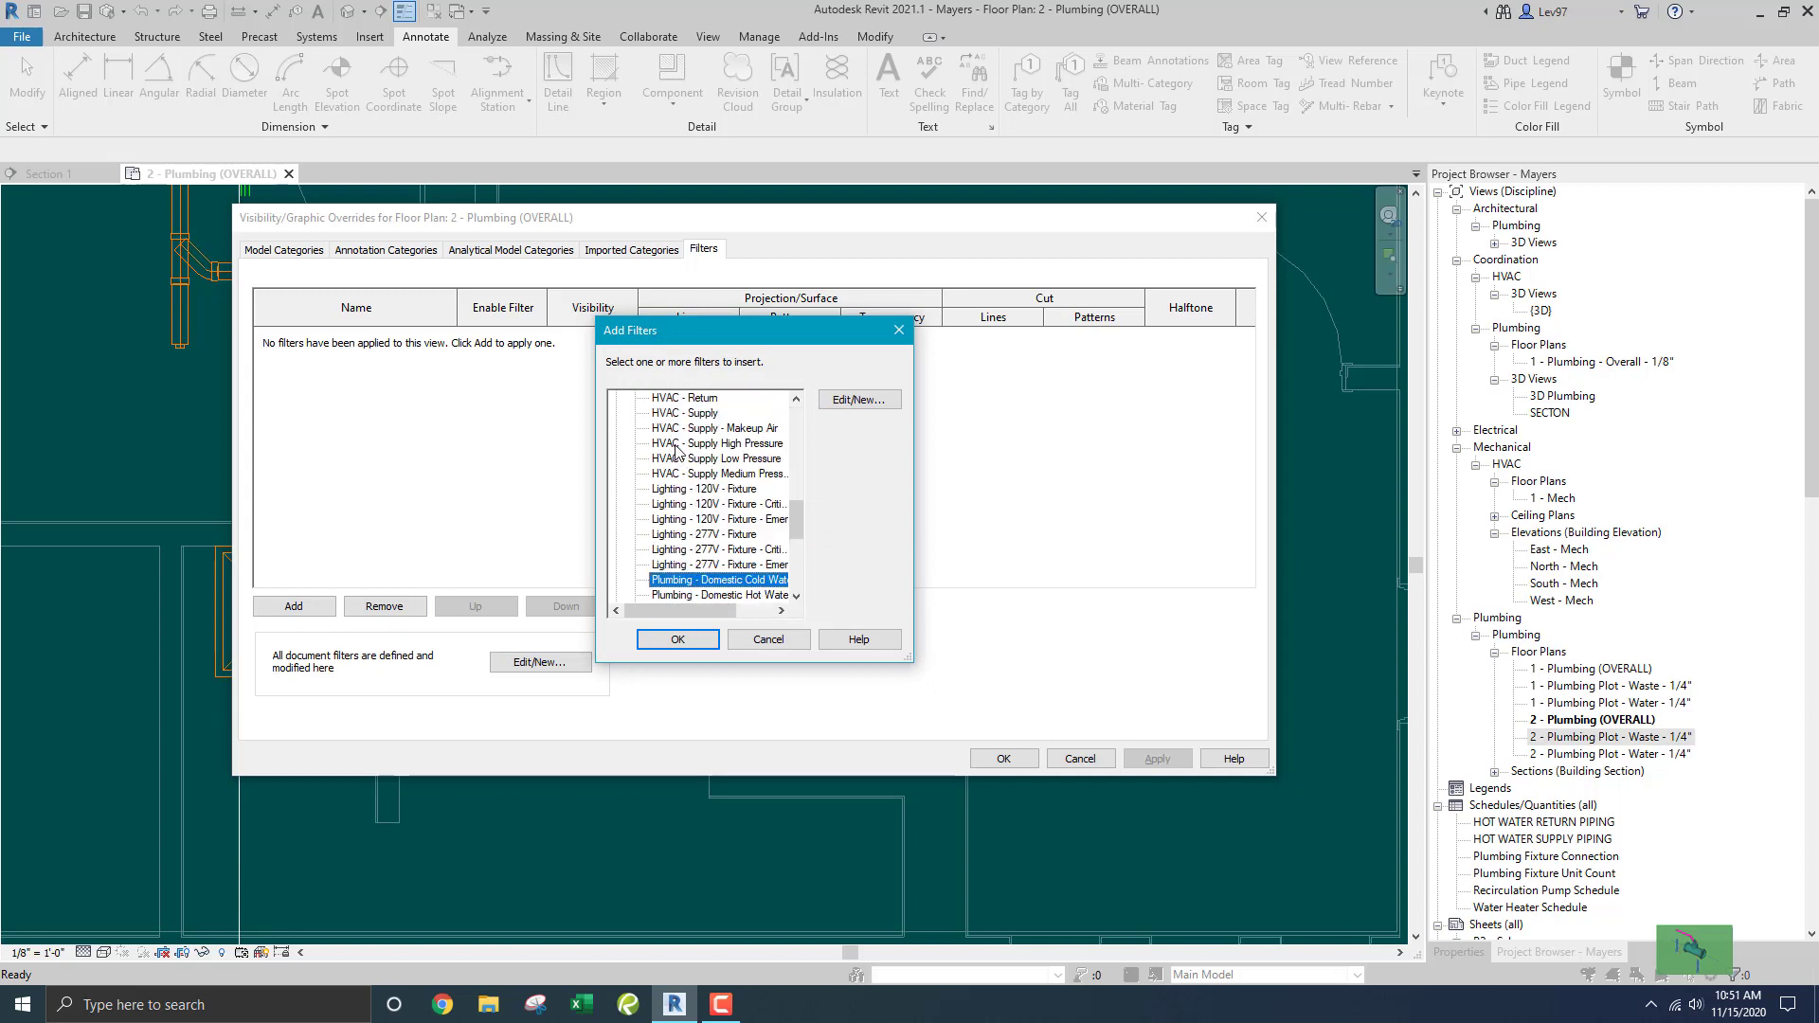
pyautogui.scroll(-3, 707, 541)
pyautogui.scroll(-1, 707, 556)
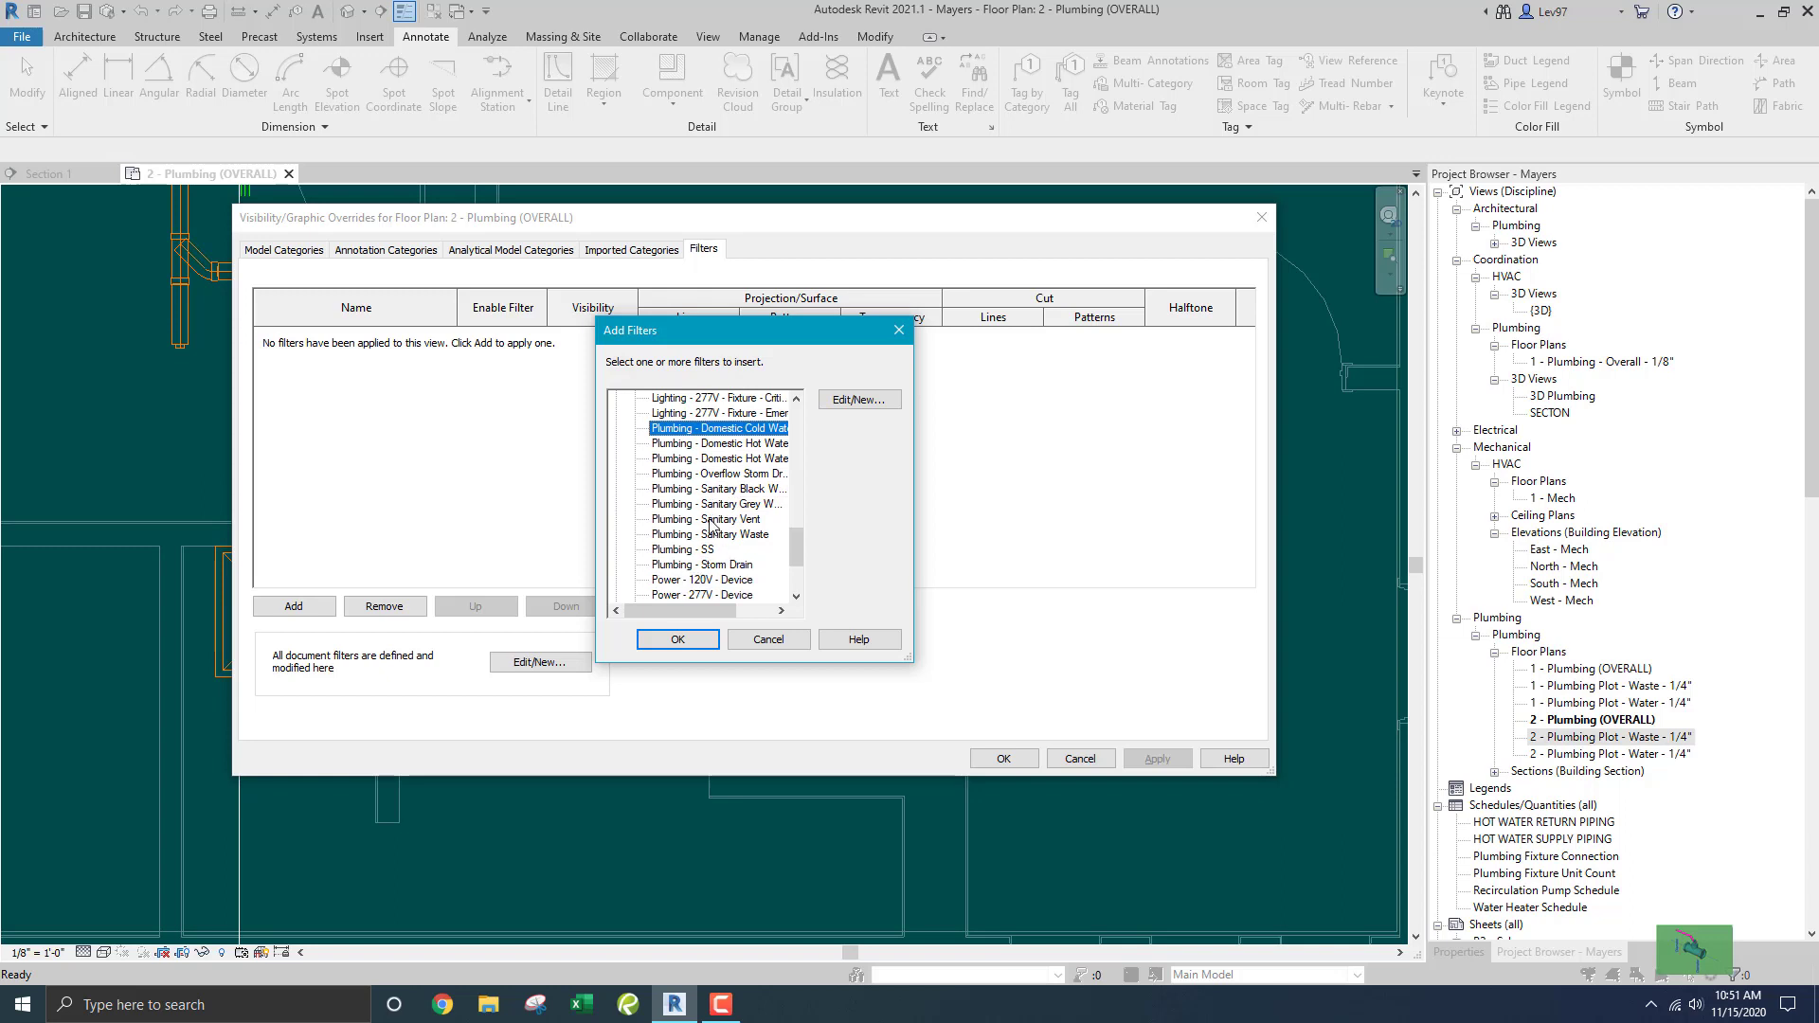
pyautogui.click(670, 552)
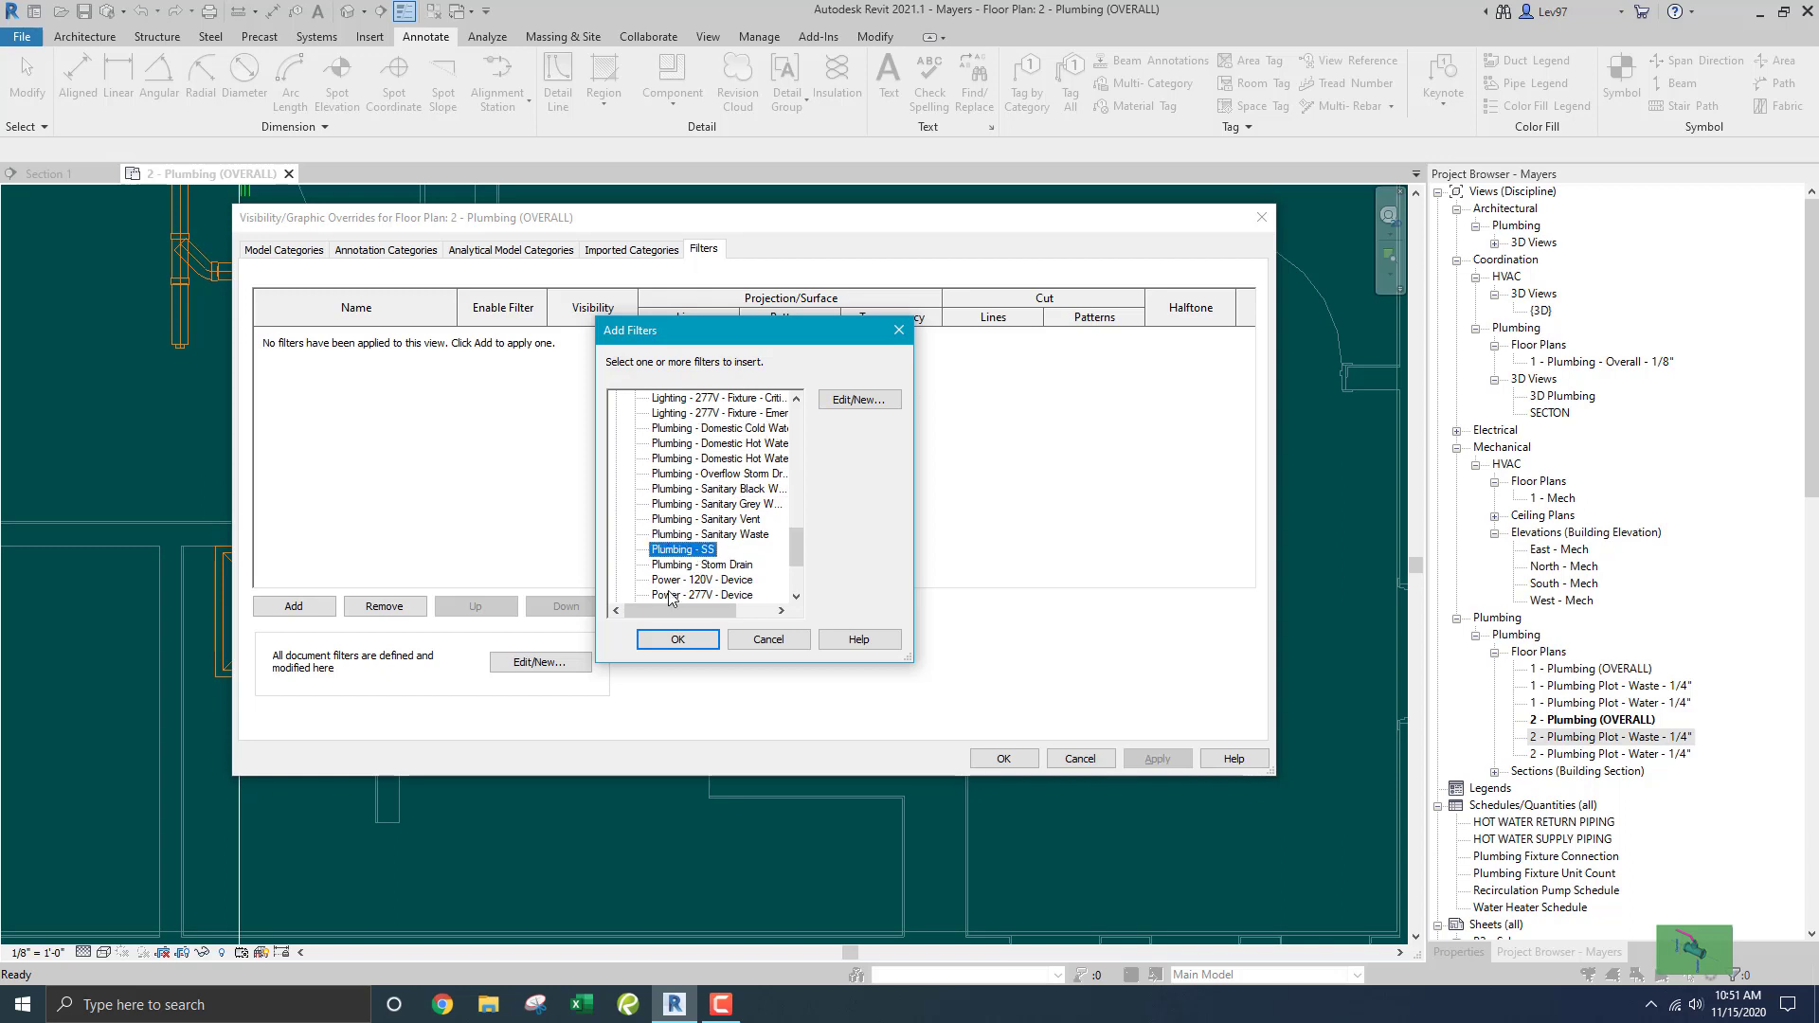
pyautogui.click(679, 641)
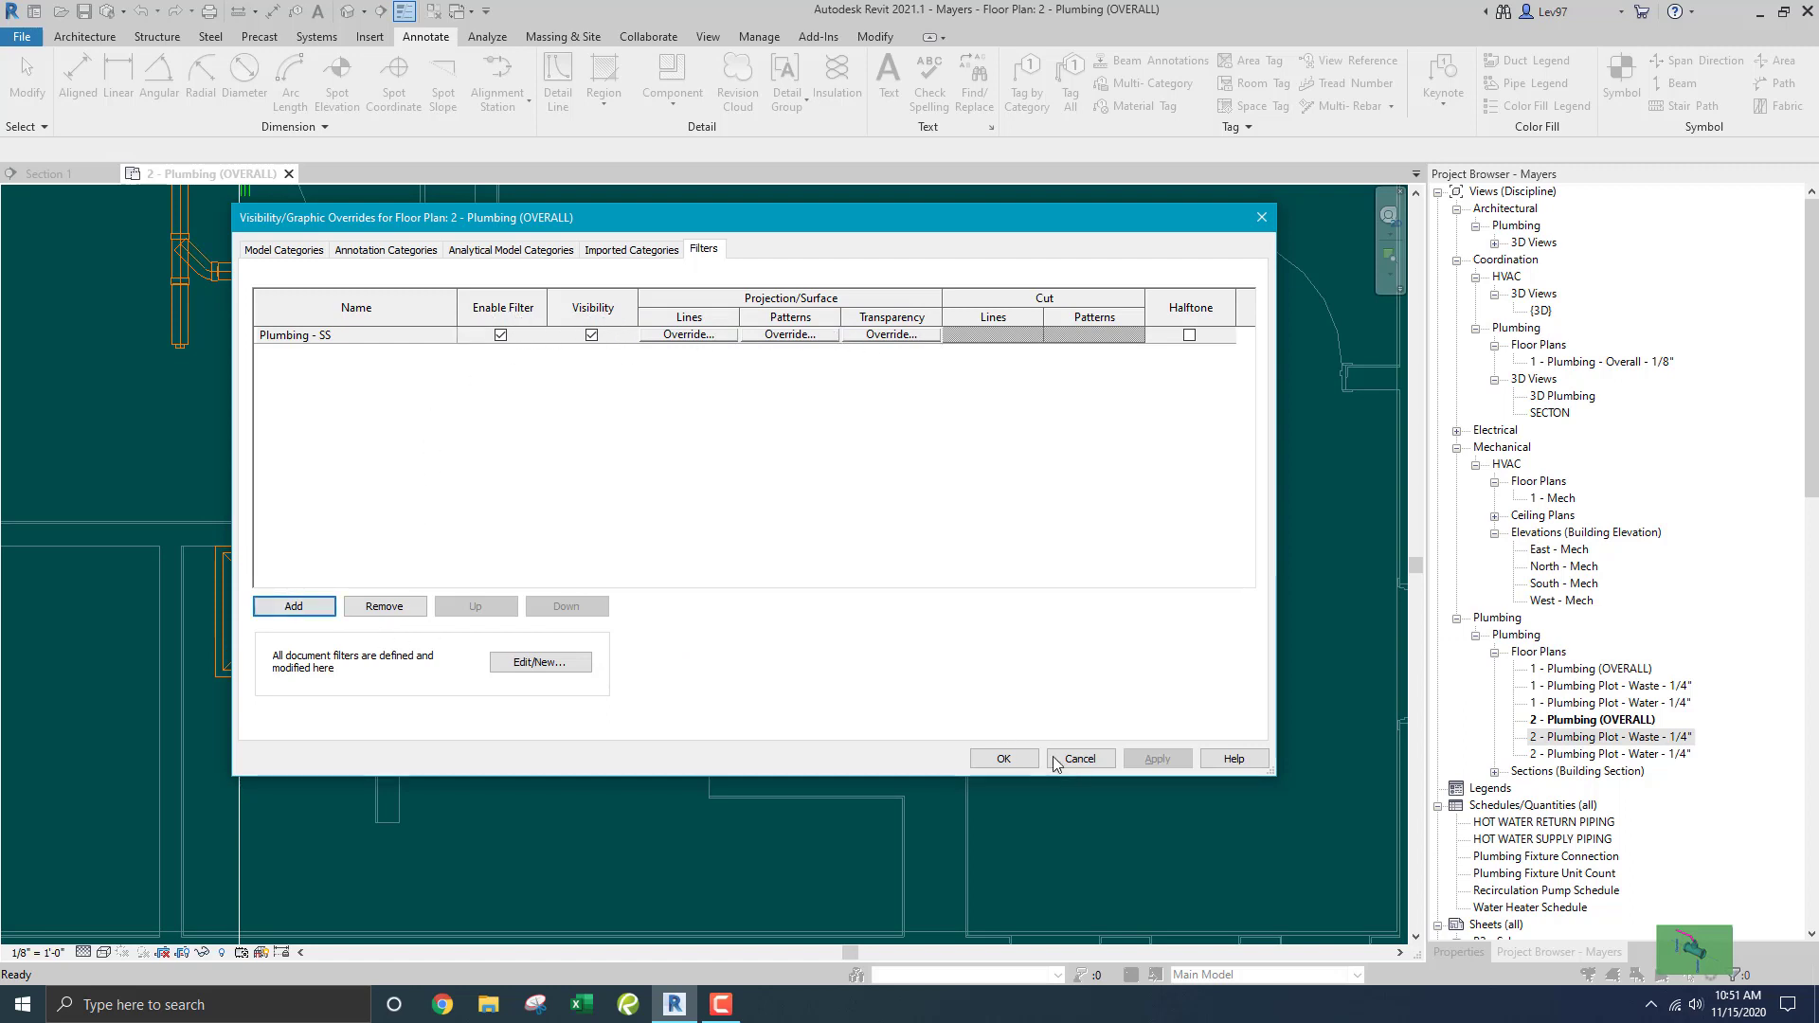
pyautogui.click(1005, 759)
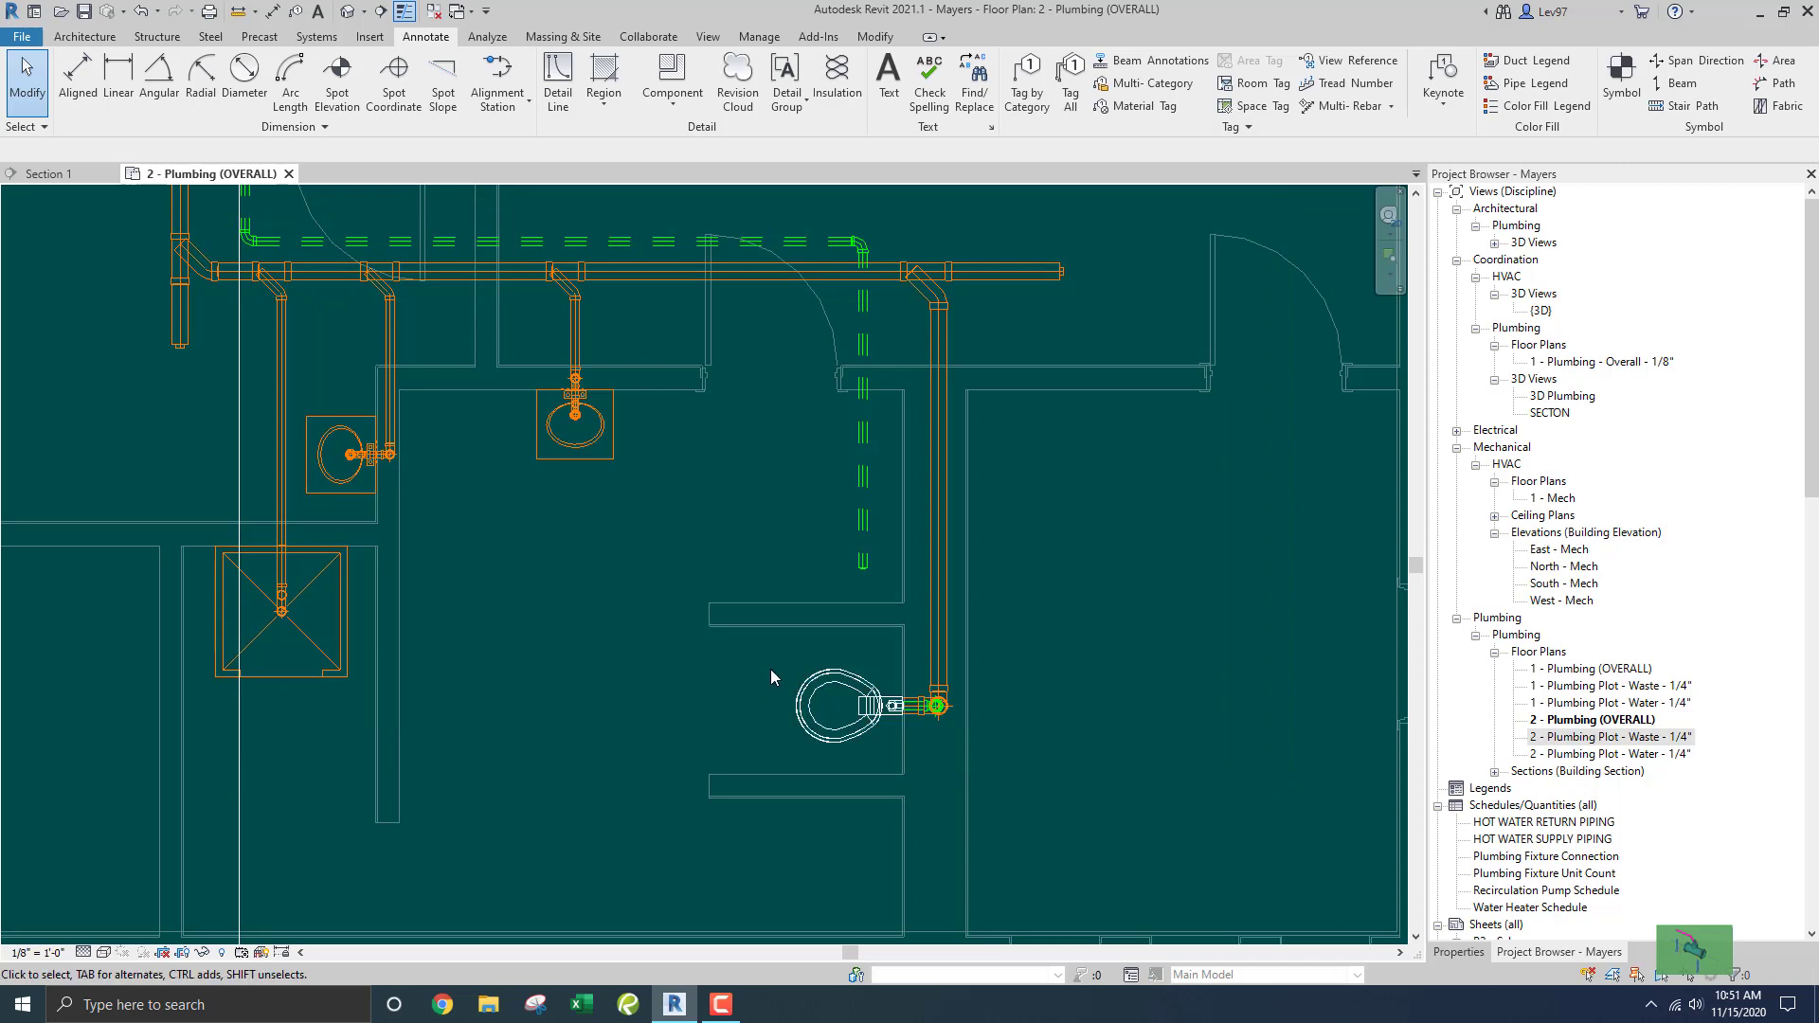
# Examine the System Type property and its available options for the 4" sanitary pipe running to the toilet.
pyautogui.click(940, 567)
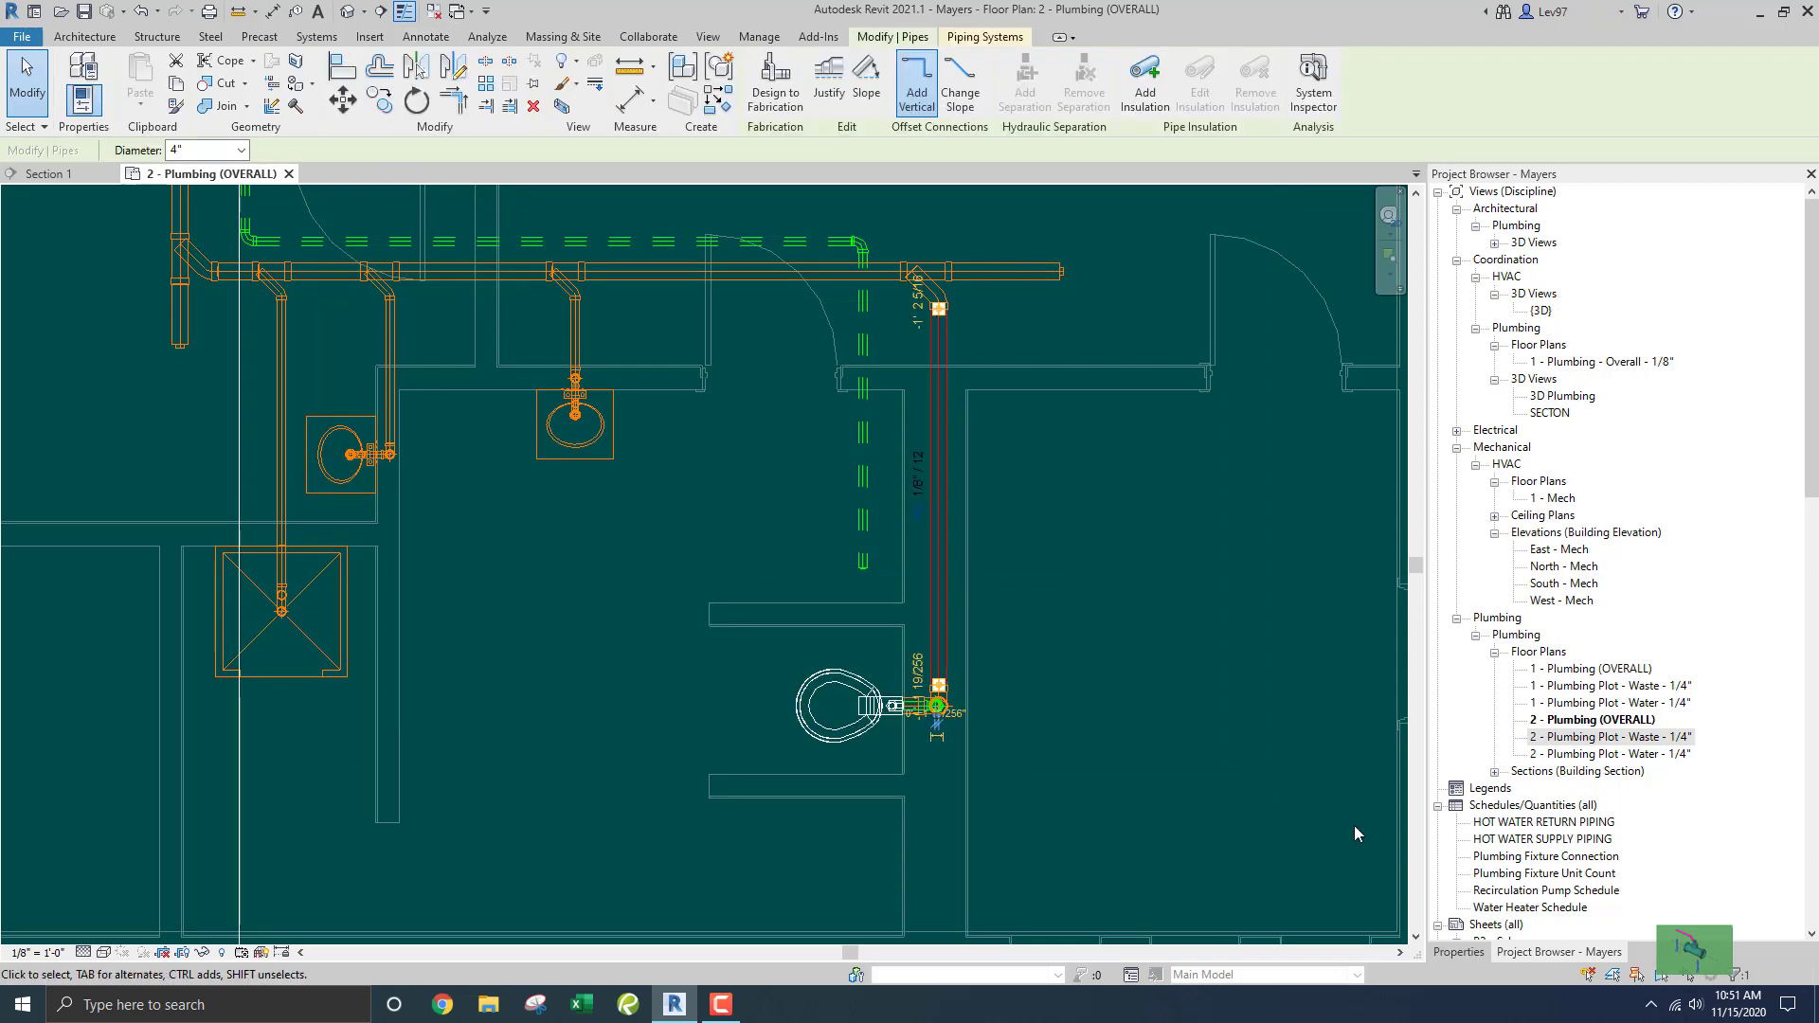
pyautogui.click(1459, 952)
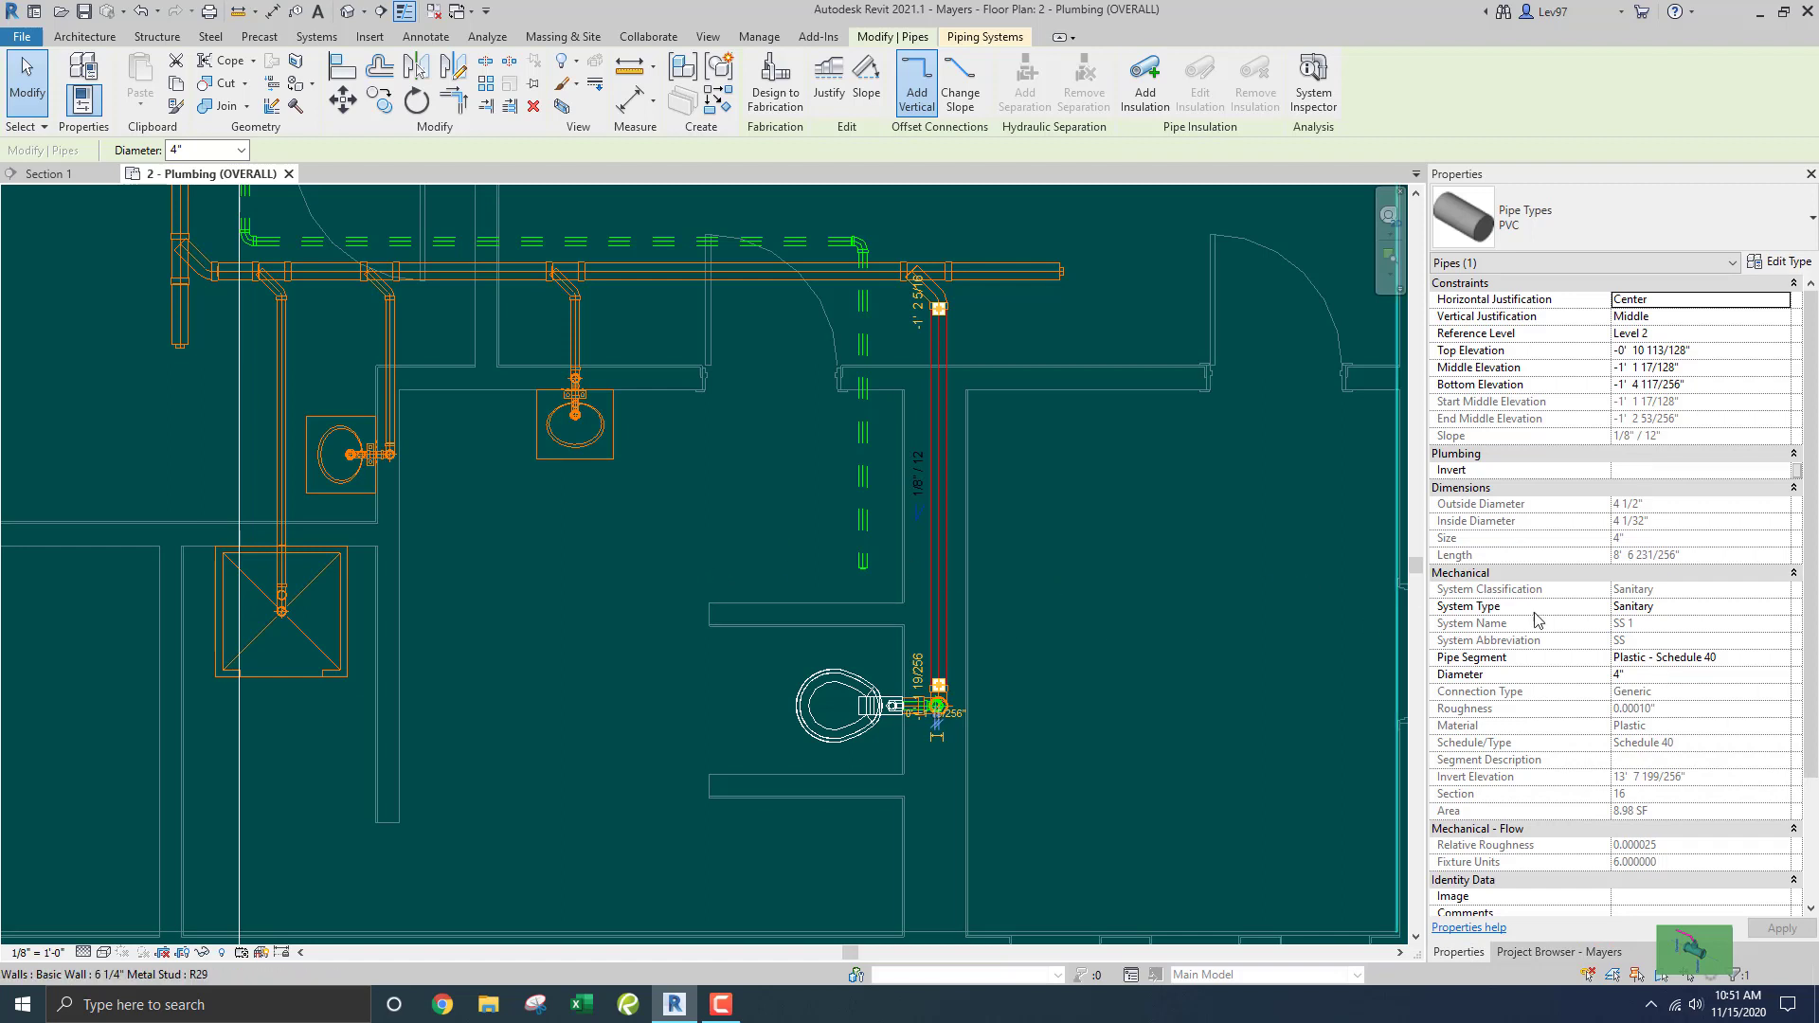
pyautogui.click(1697, 609)
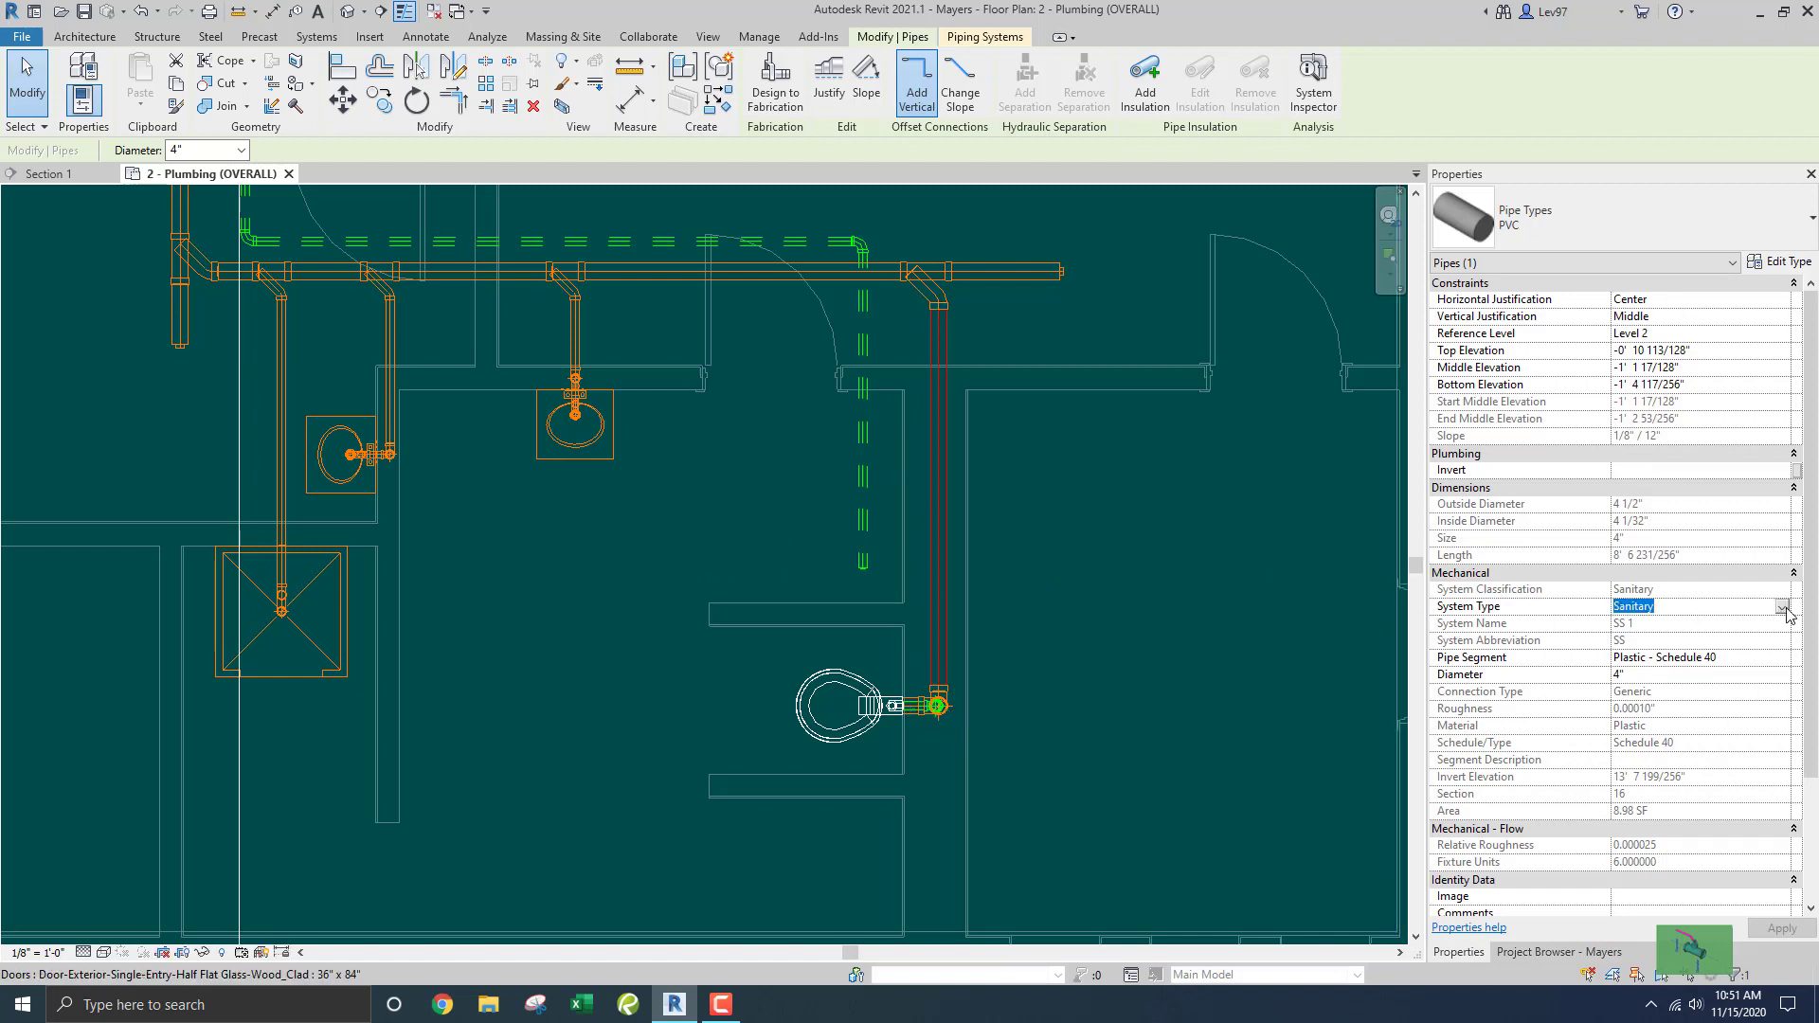
pyautogui.click(1782, 607)
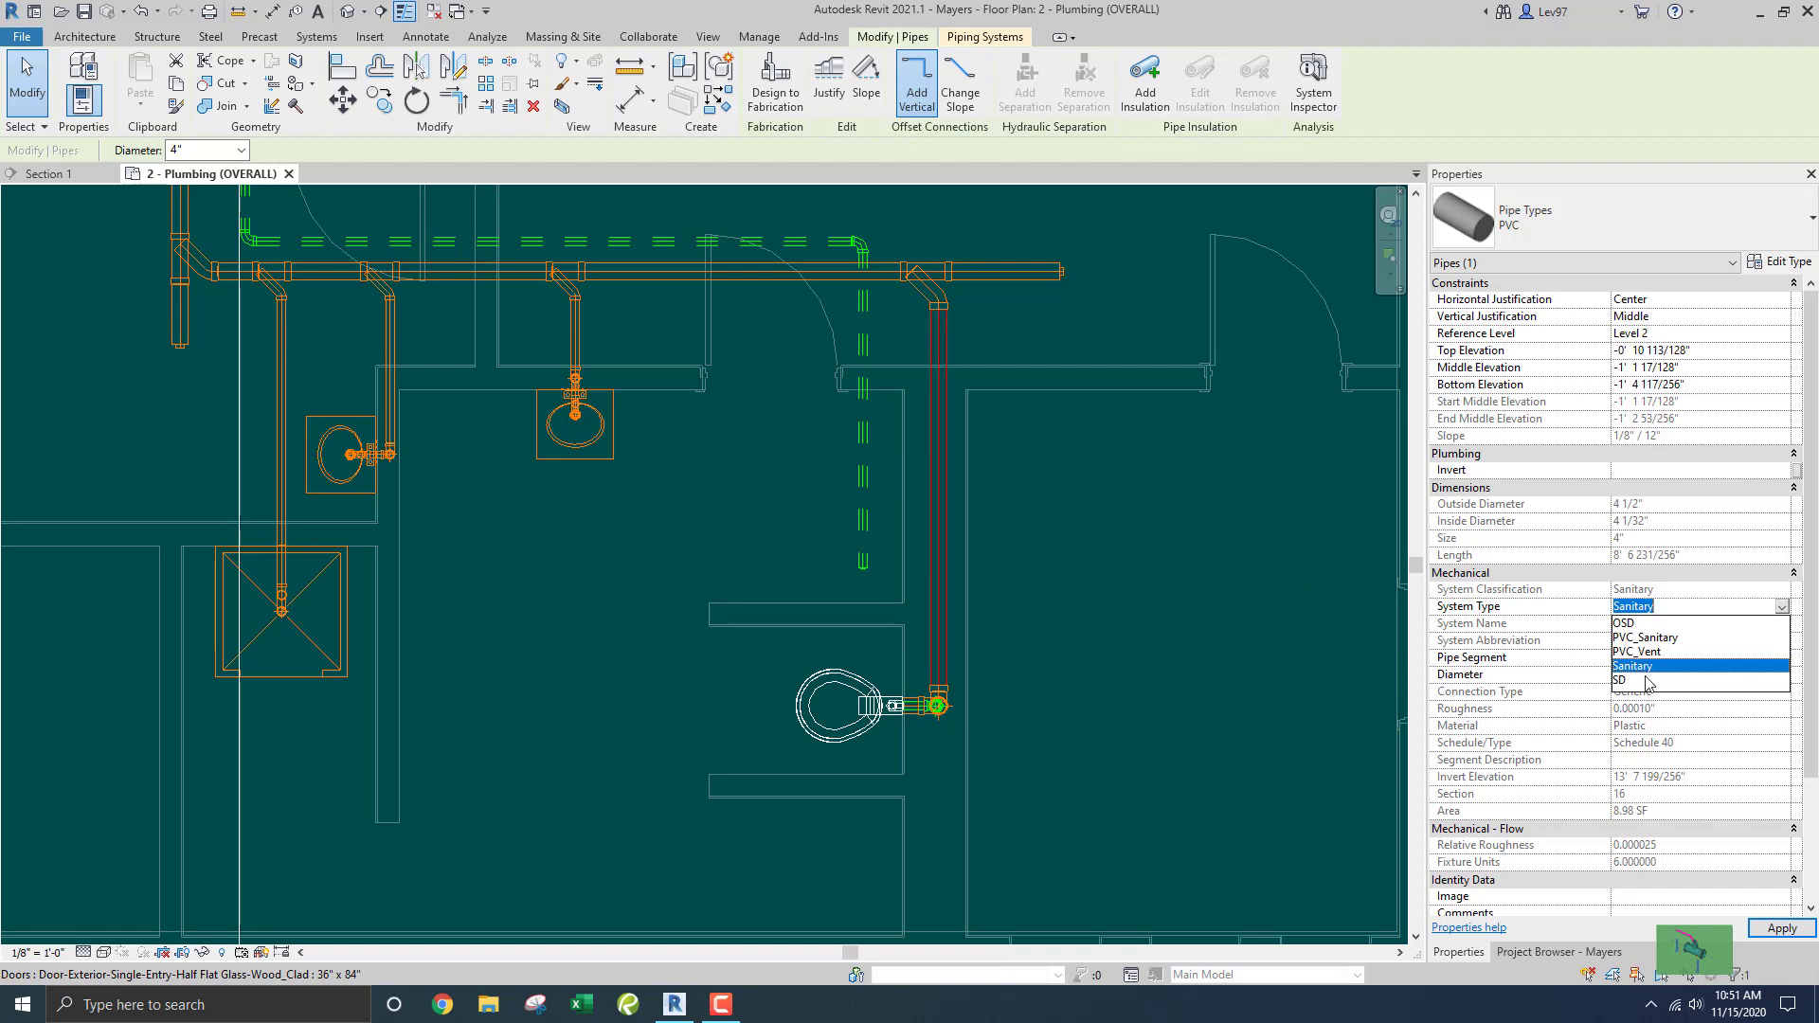
pyautogui.click(1161, 596)
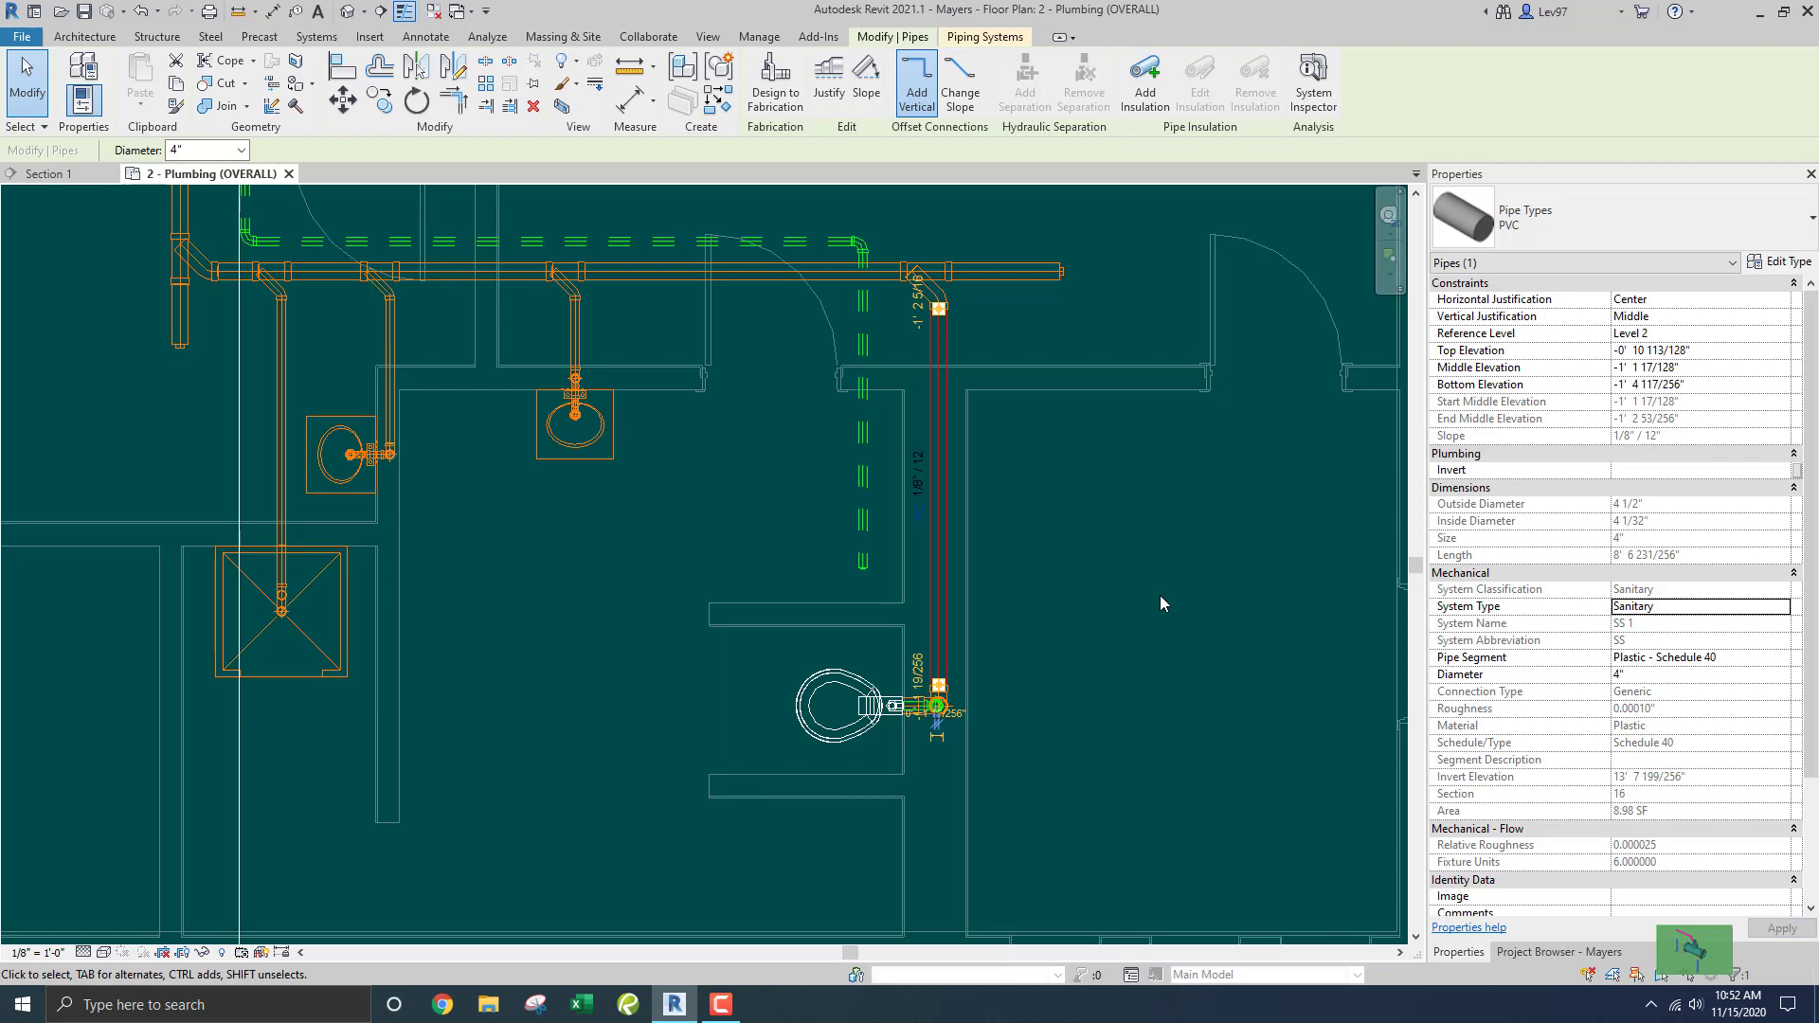
pyautogui.click(1160, 597)
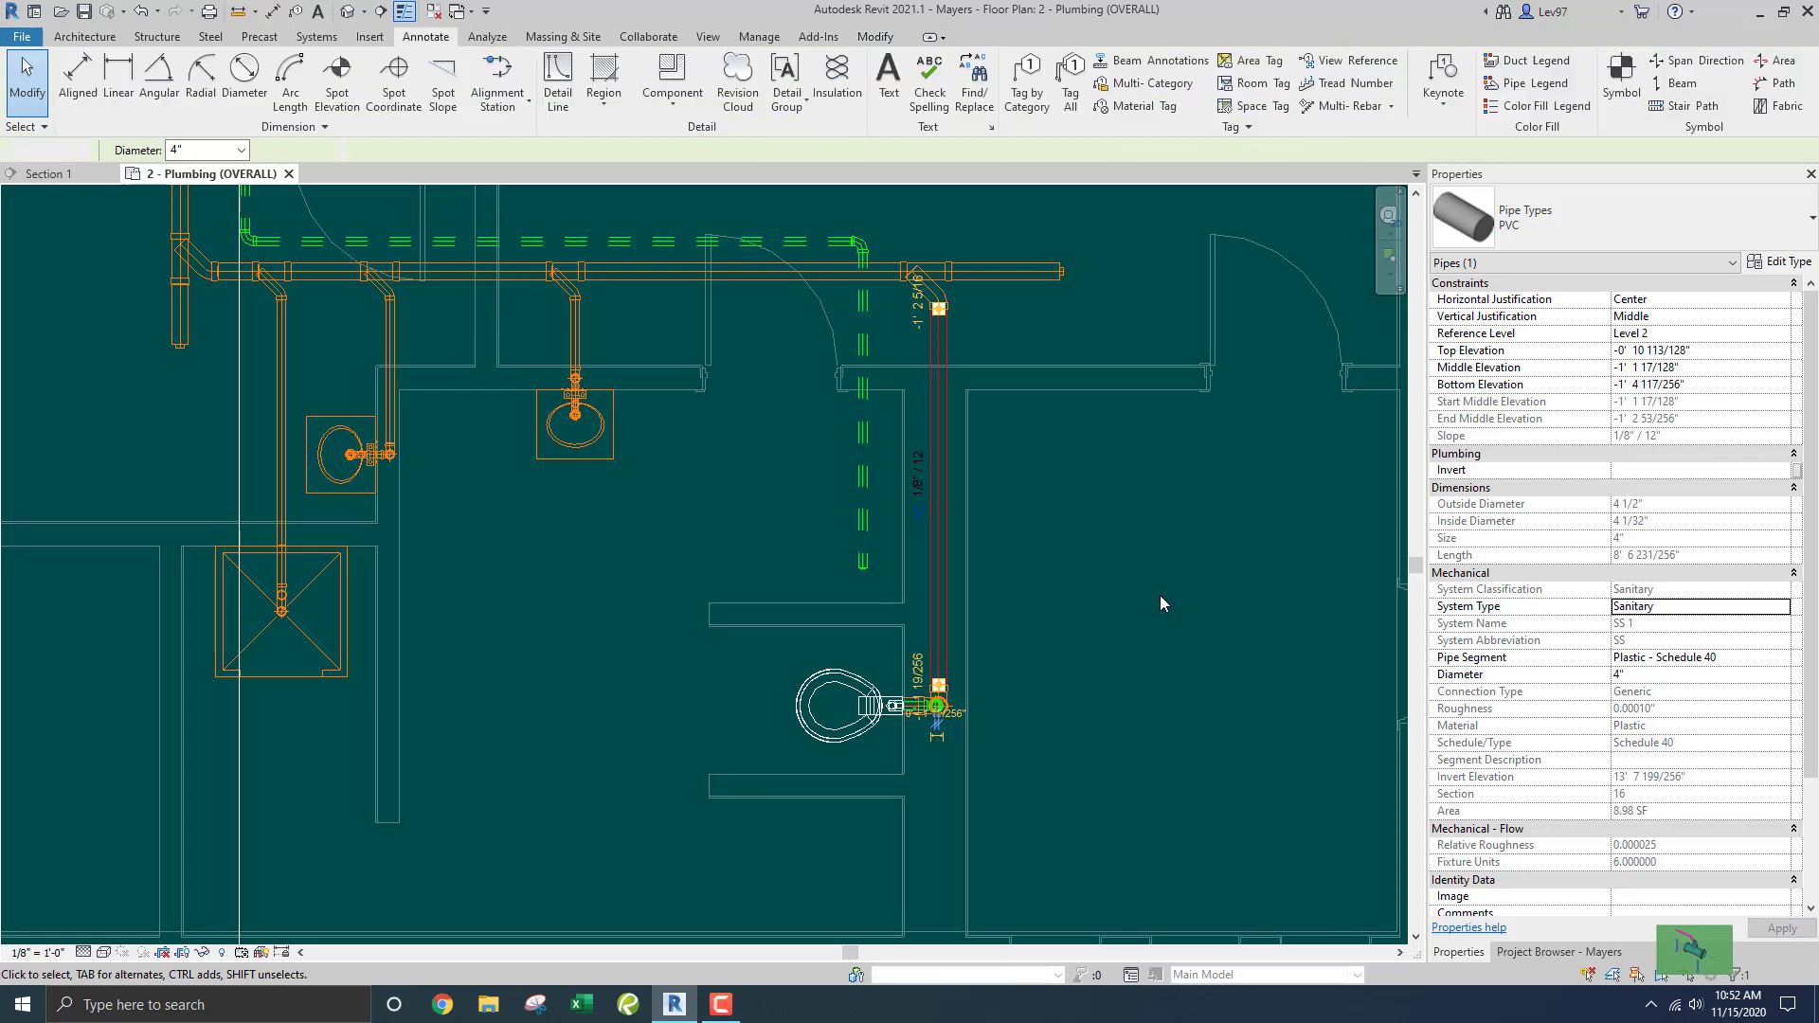
pyautogui.click(941, 576)
pyautogui.click(1767, 608)
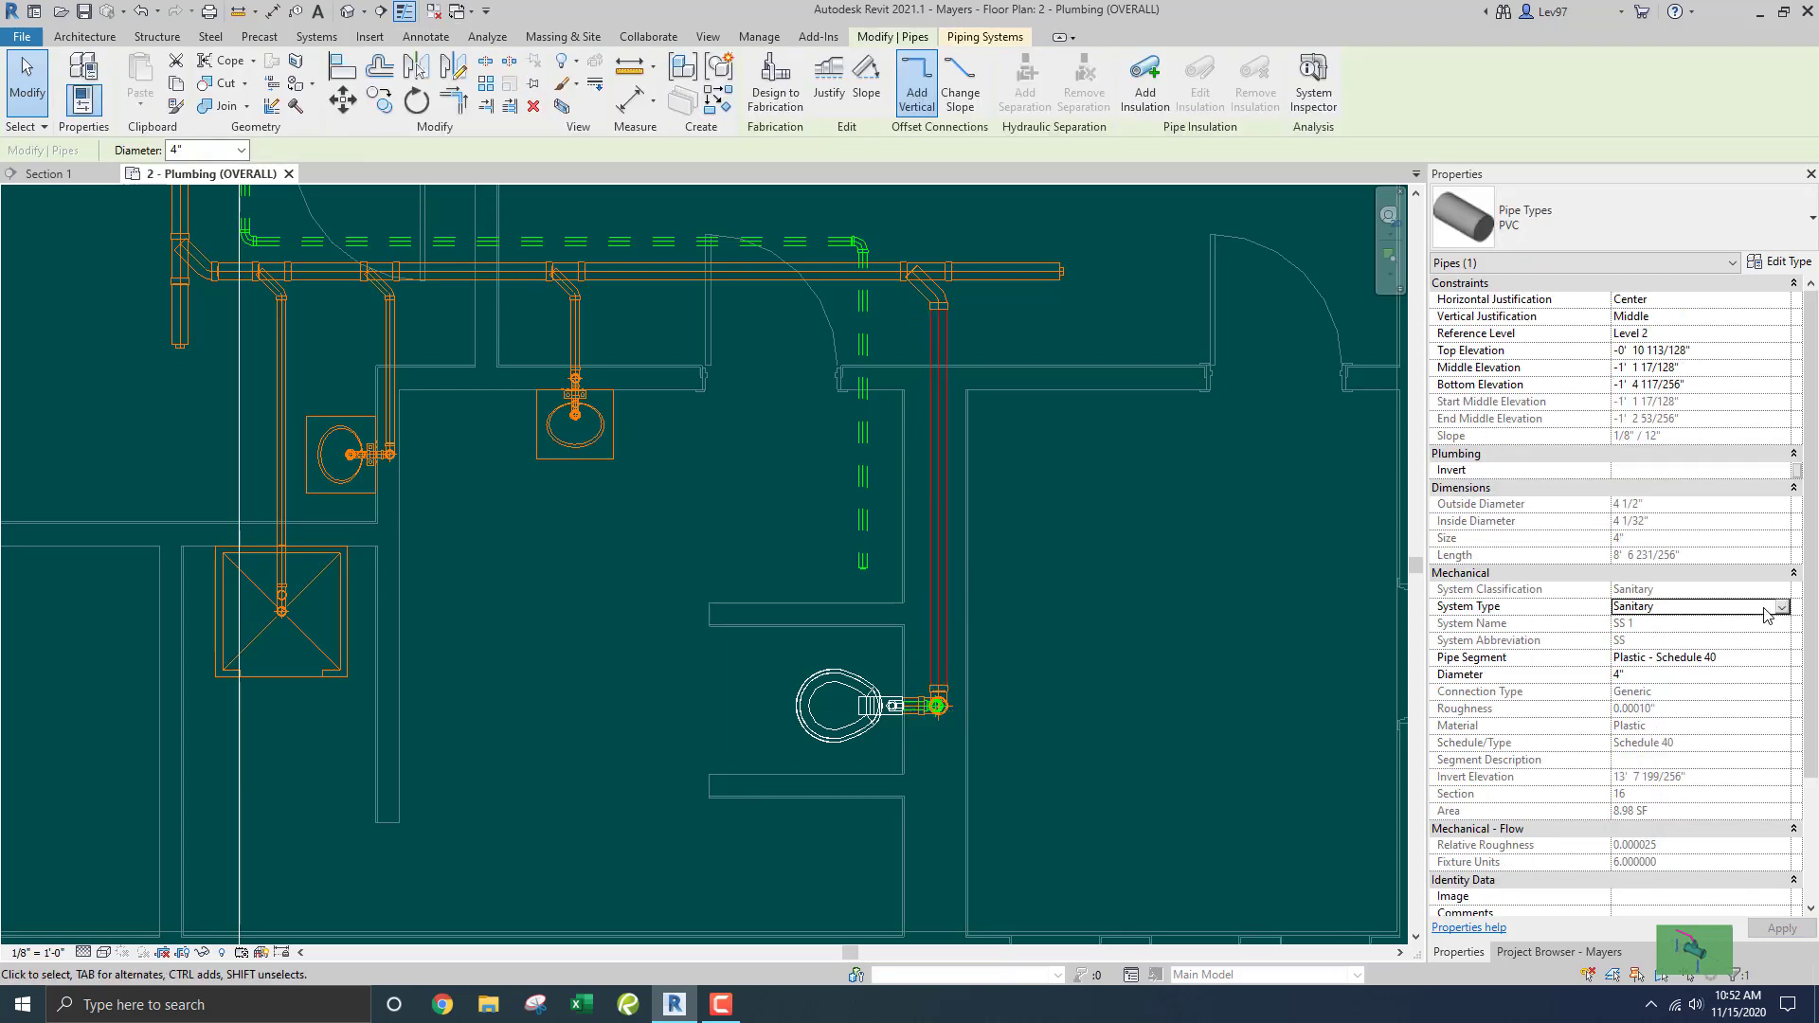
pyautogui.click(1782, 609)
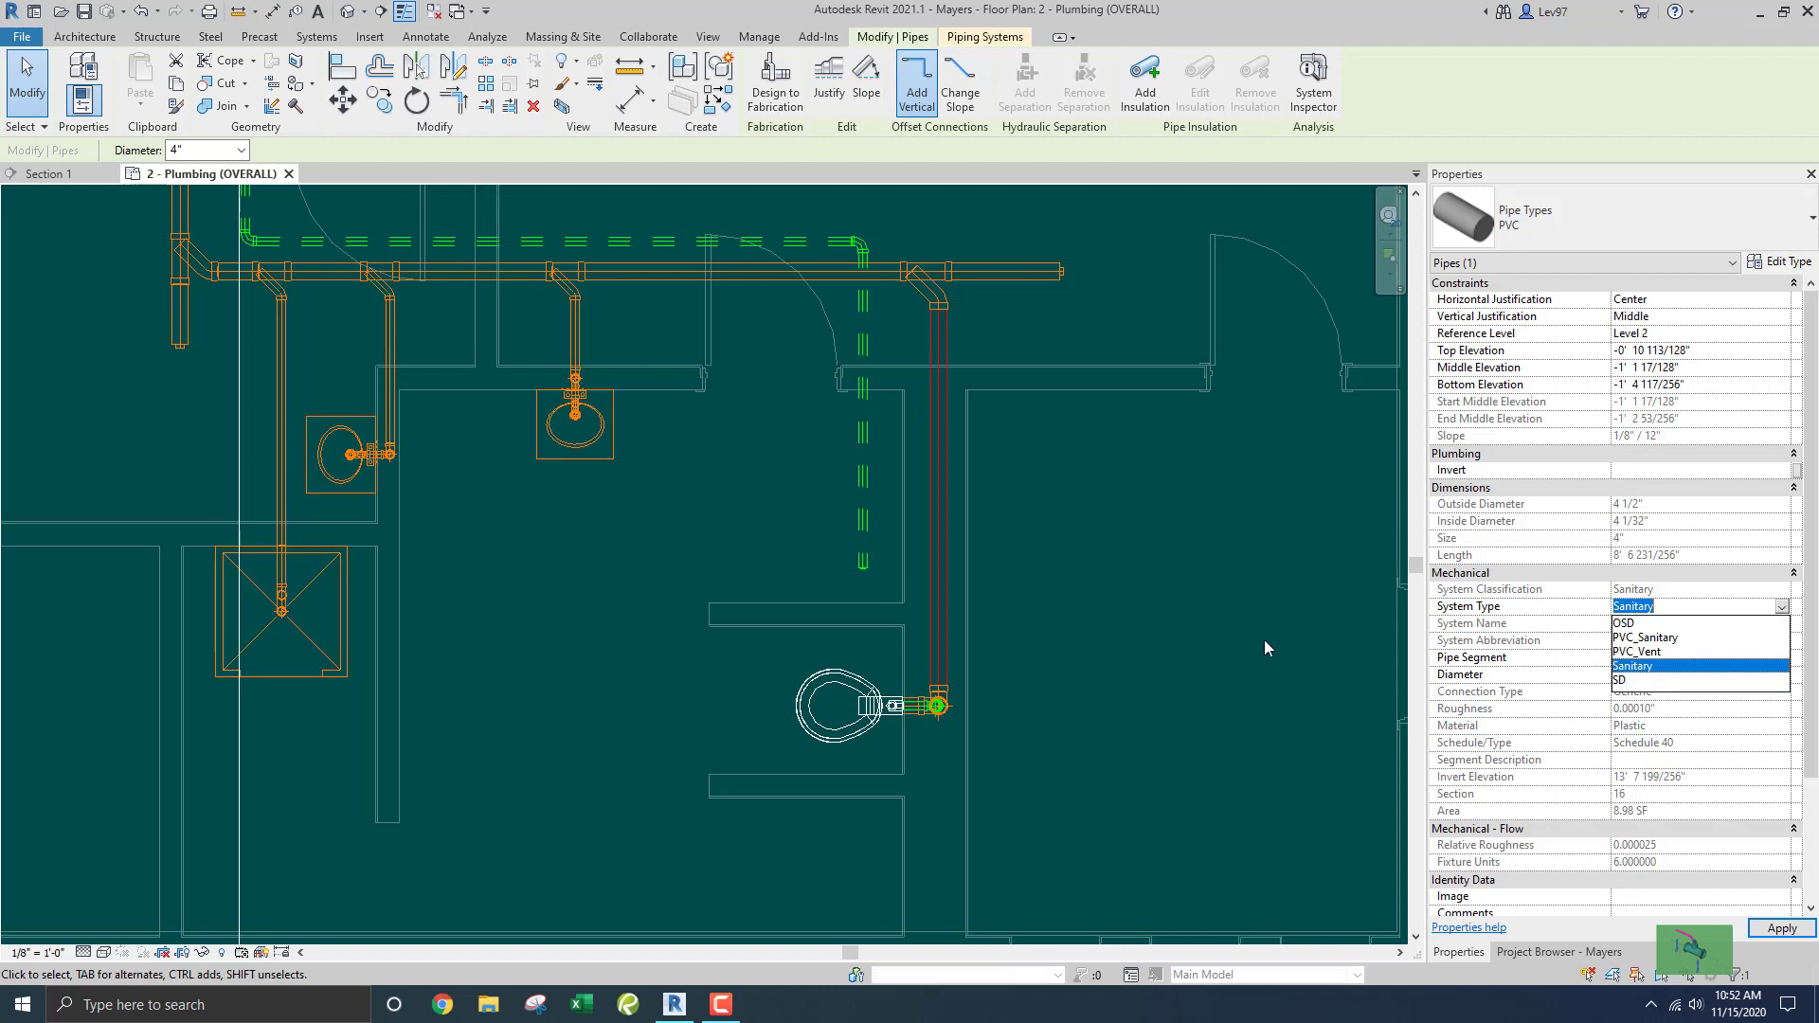
pyautogui.click(1058, 617)
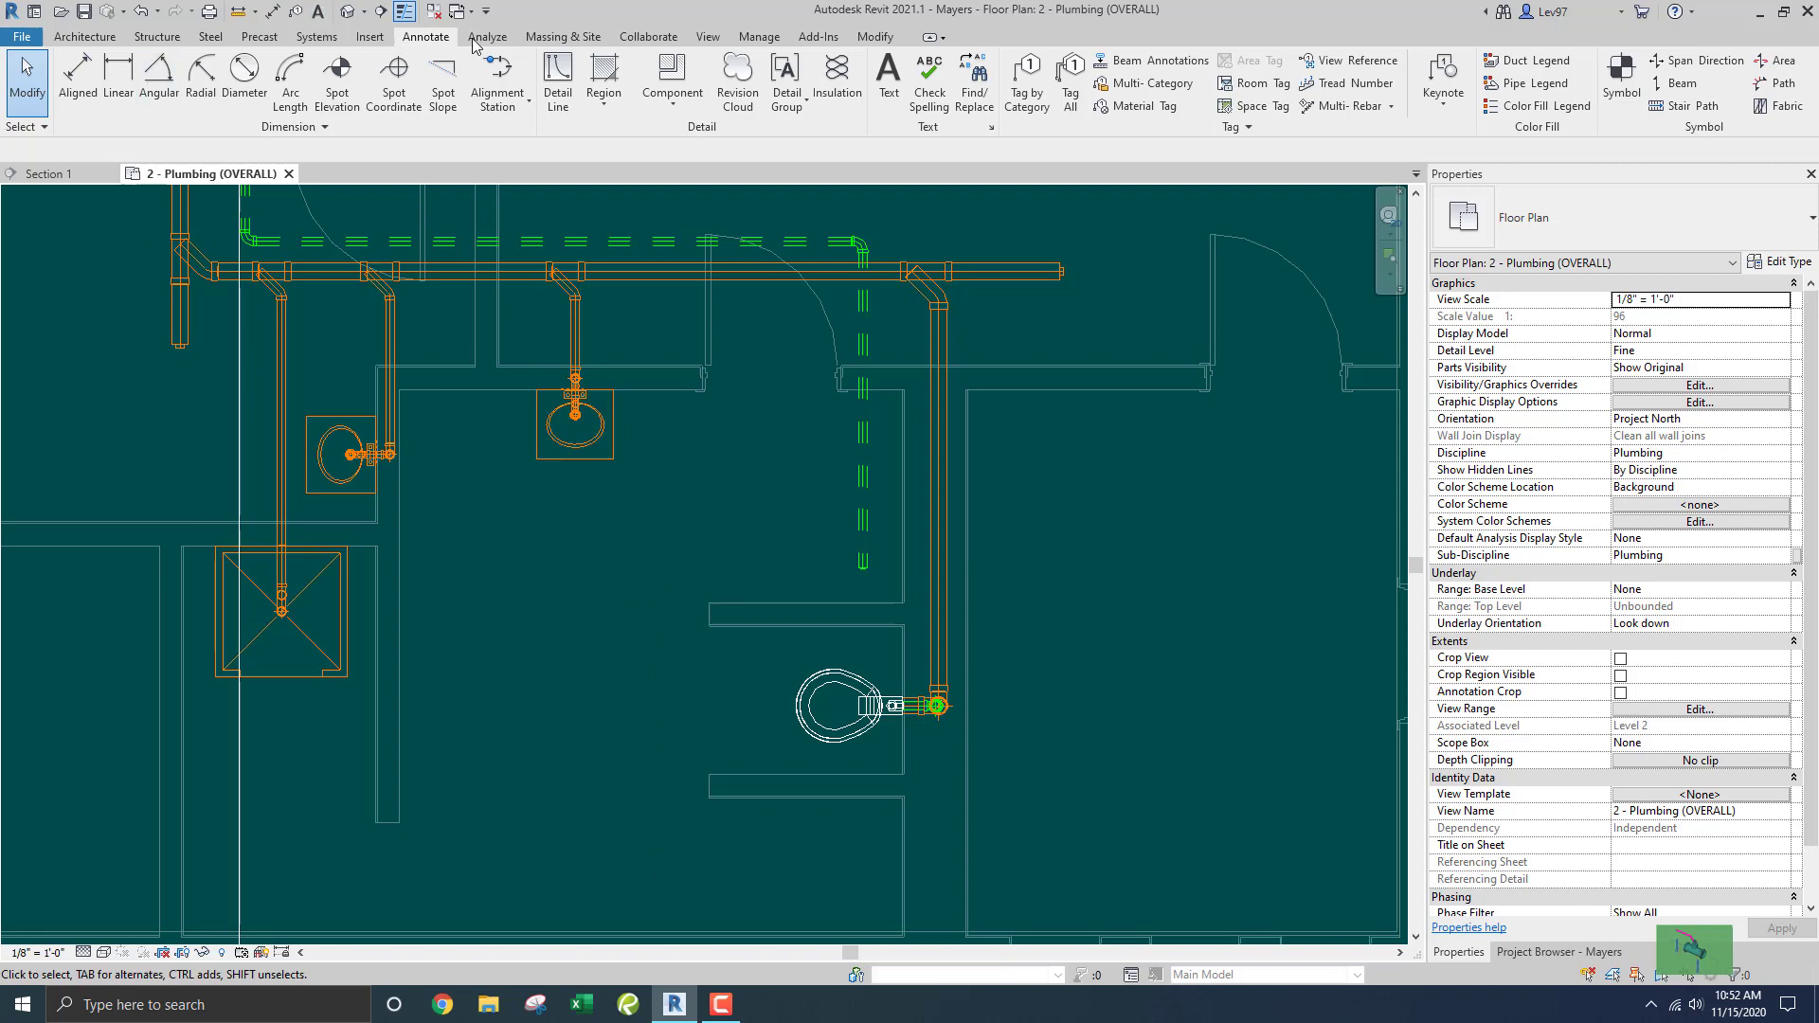
# View the project's filter definitions outside the view overrides and cancel out of them.
pyautogui.click(708, 38)
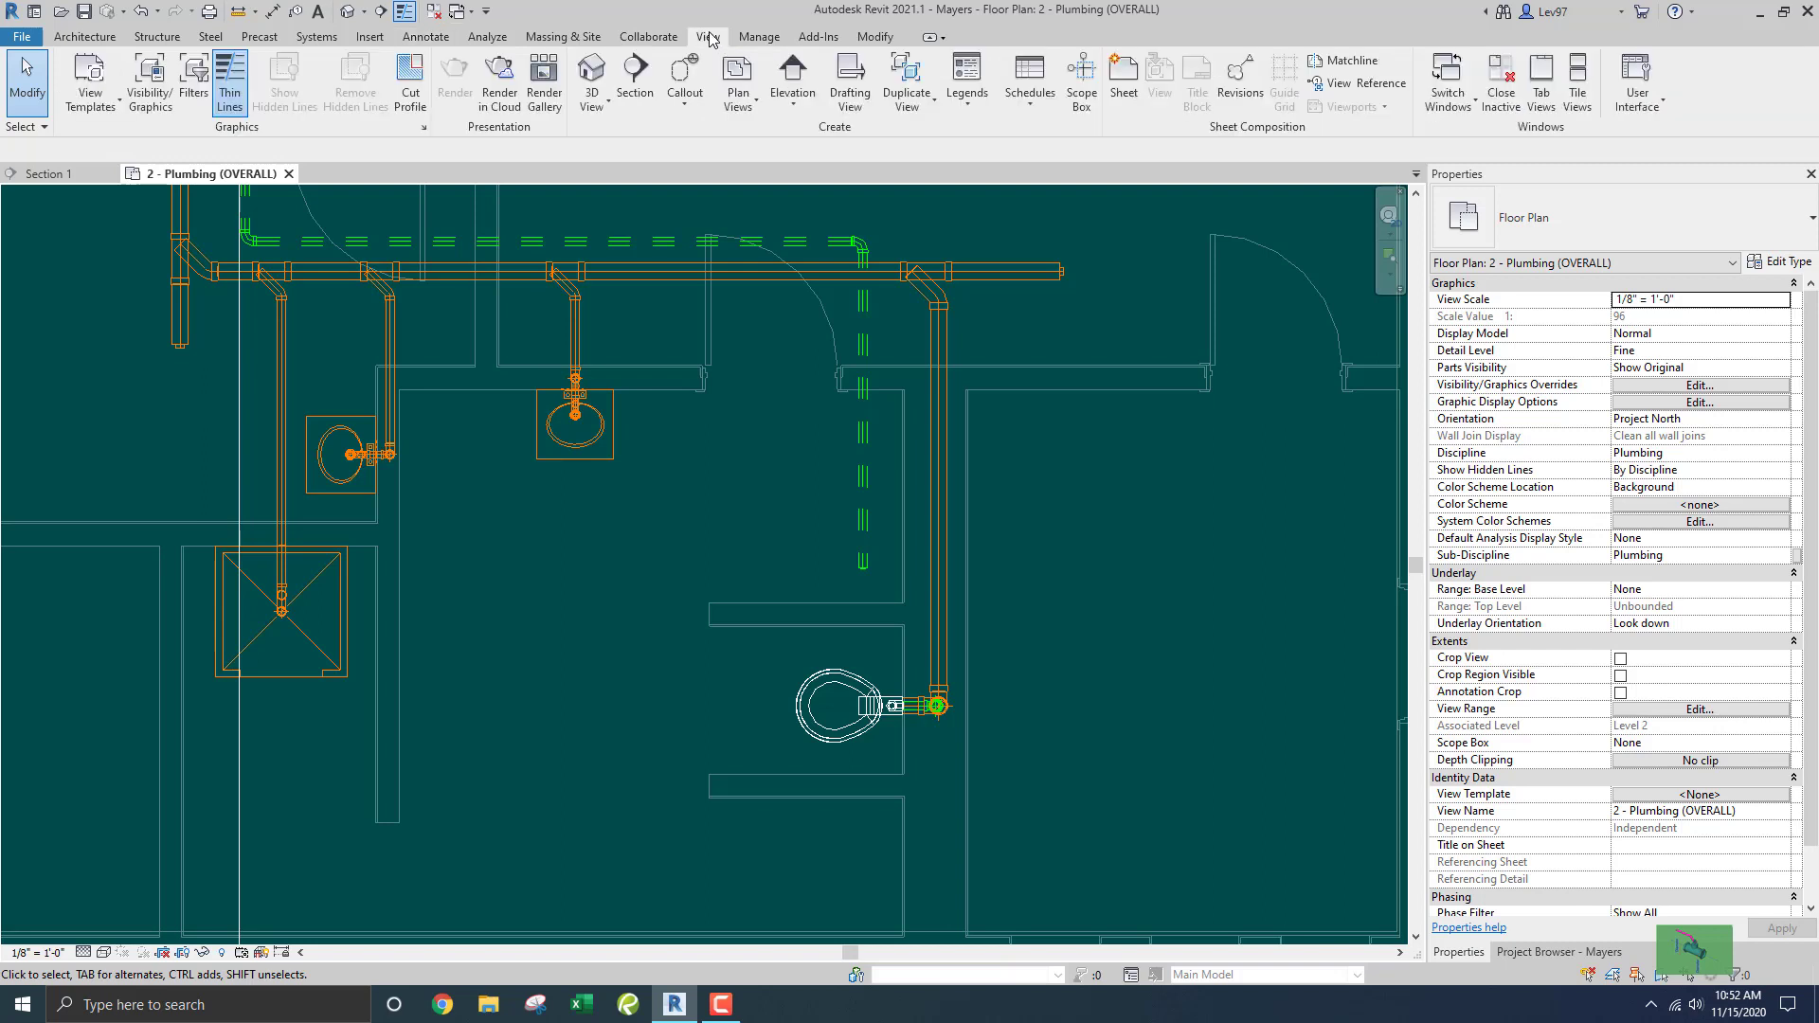
pyautogui.click(194, 76)
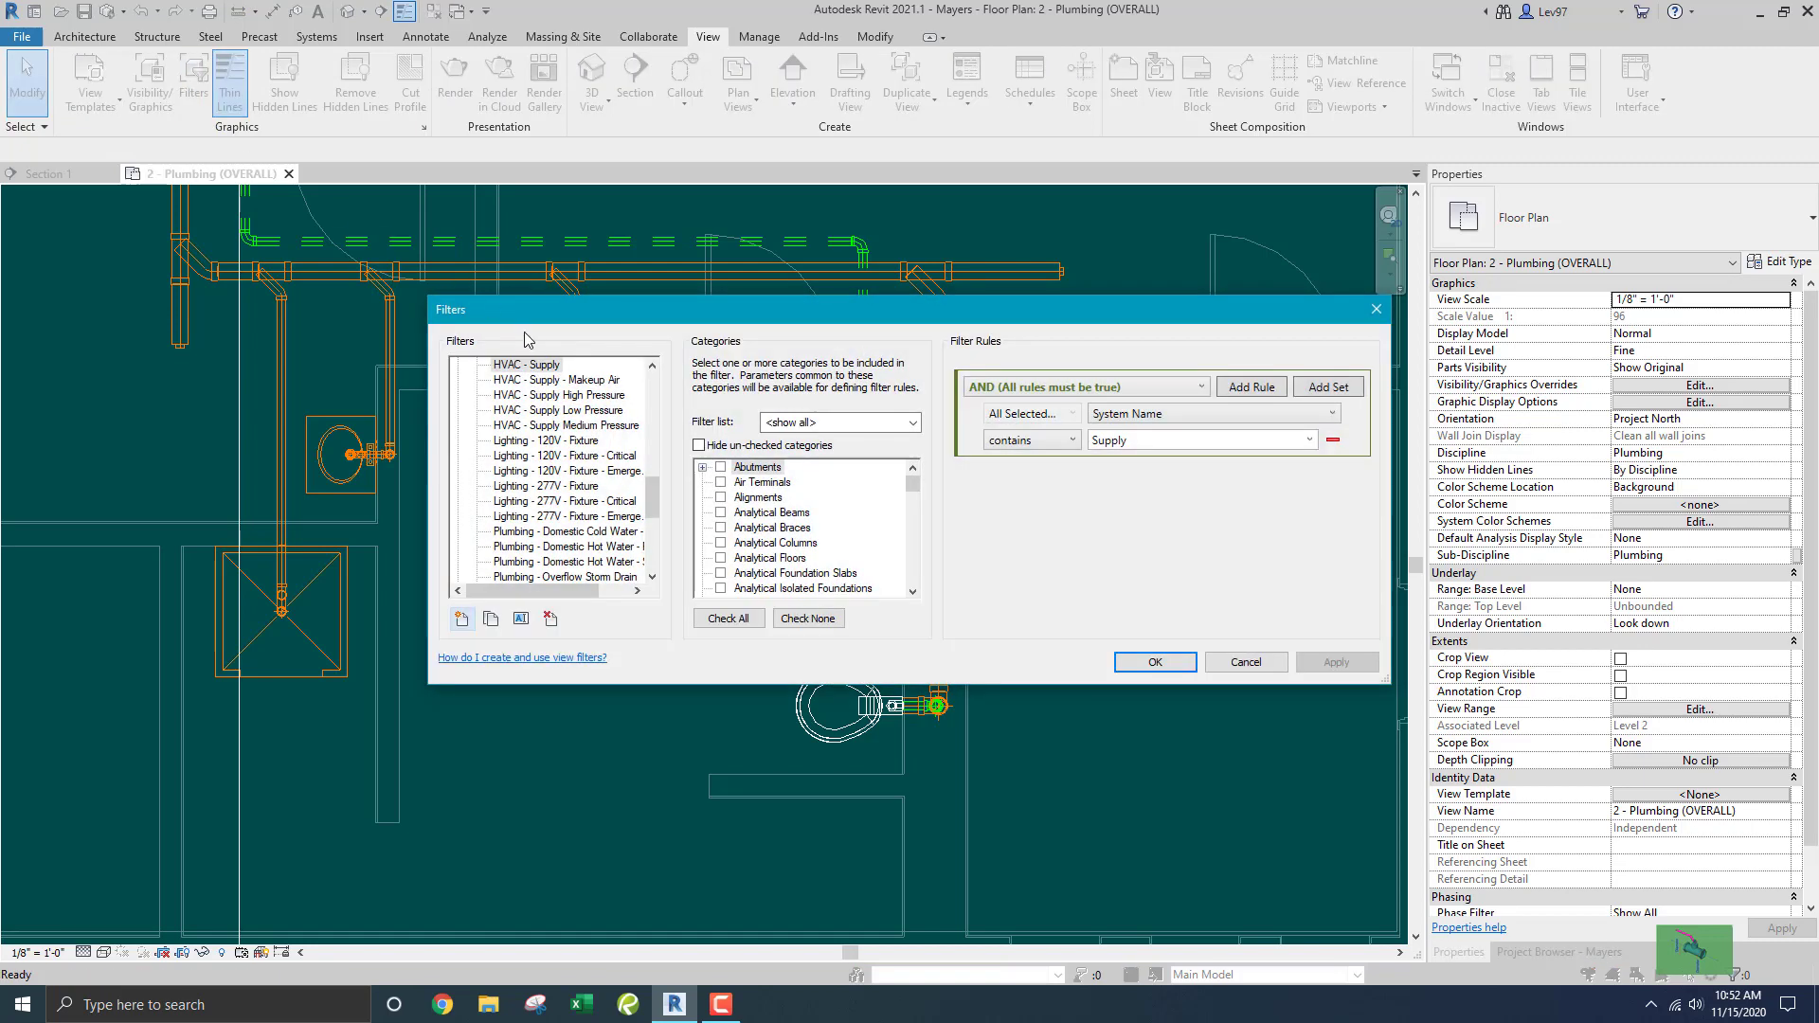
pyautogui.click(1246, 661)
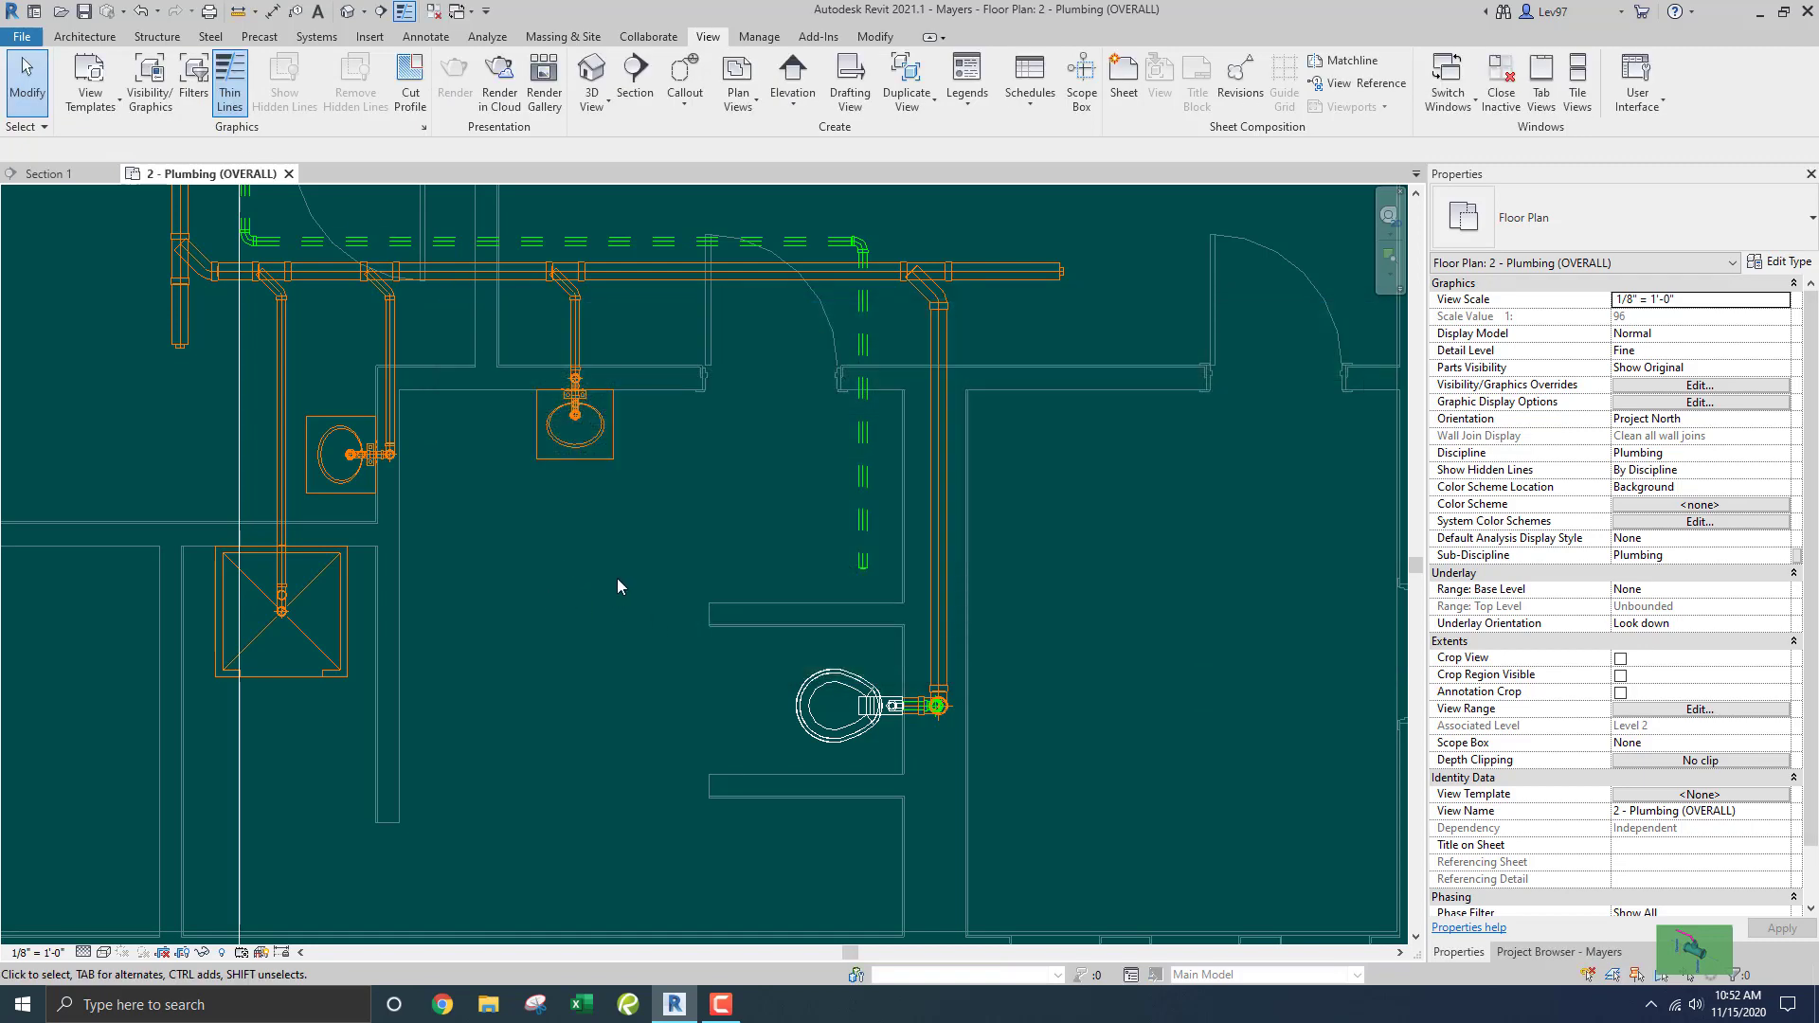
pyautogui.press('v')
pyautogui.press('g')
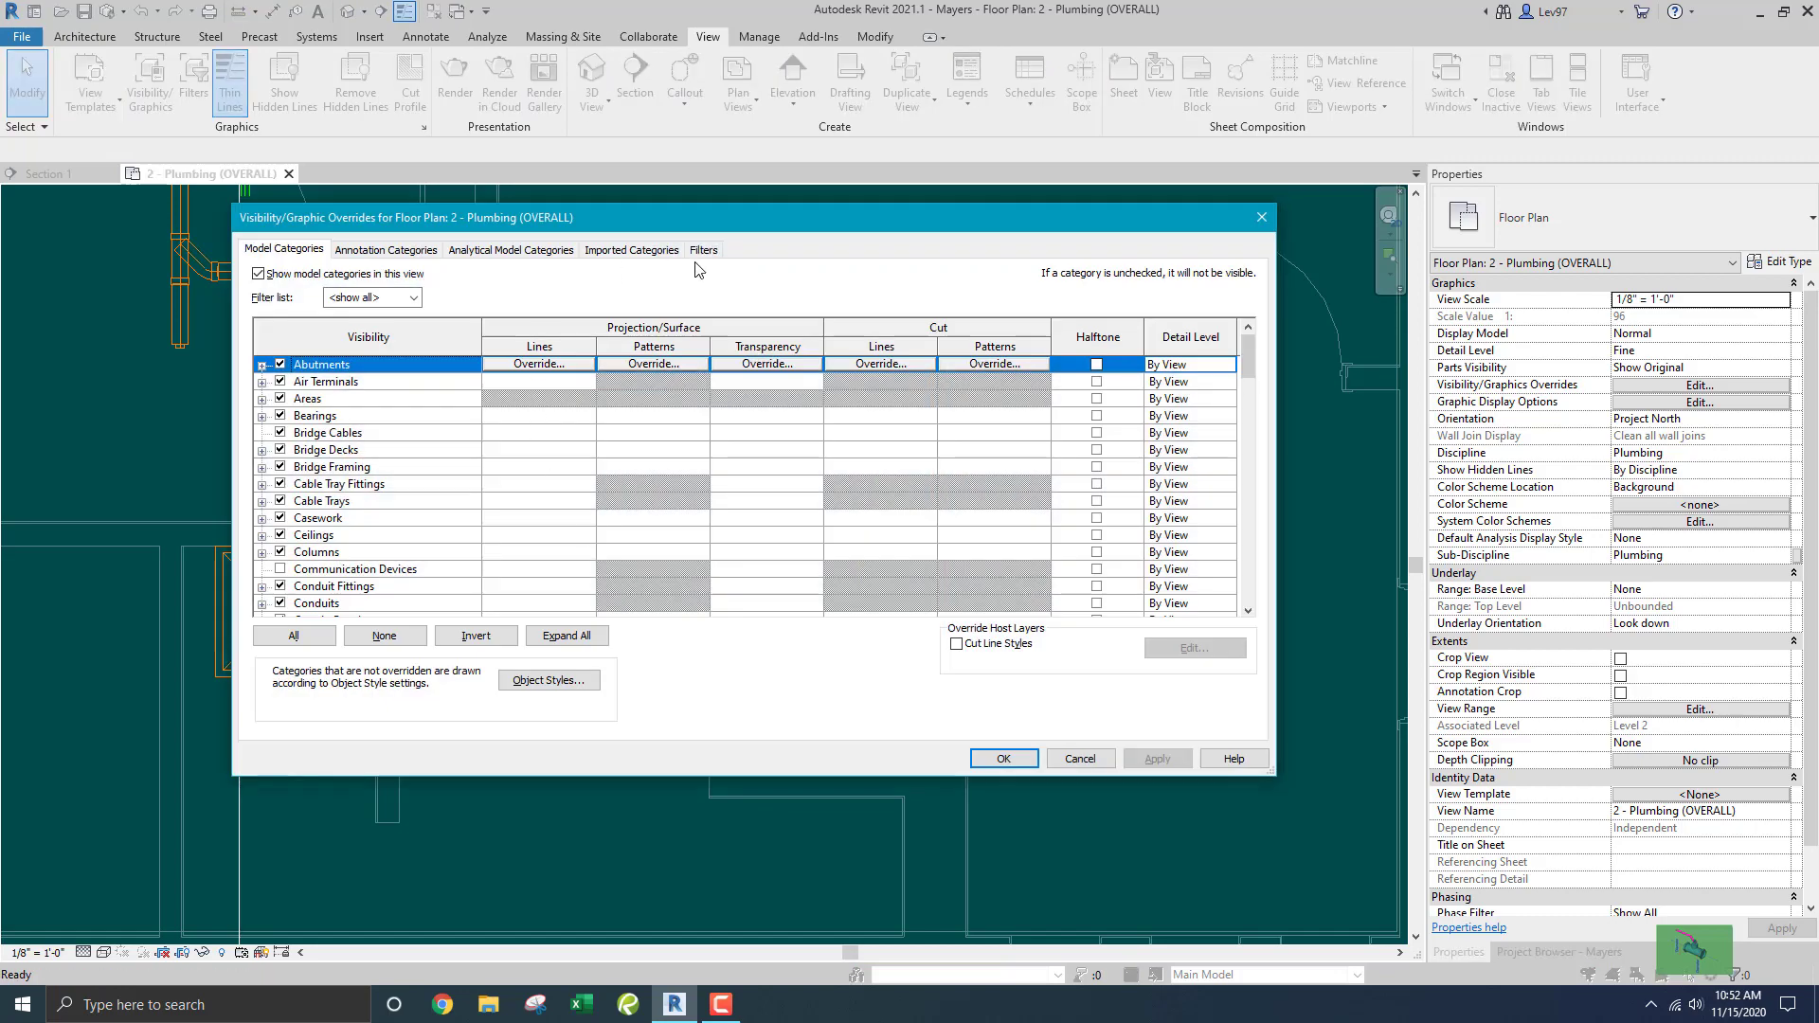
pyautogui.press('Escape')
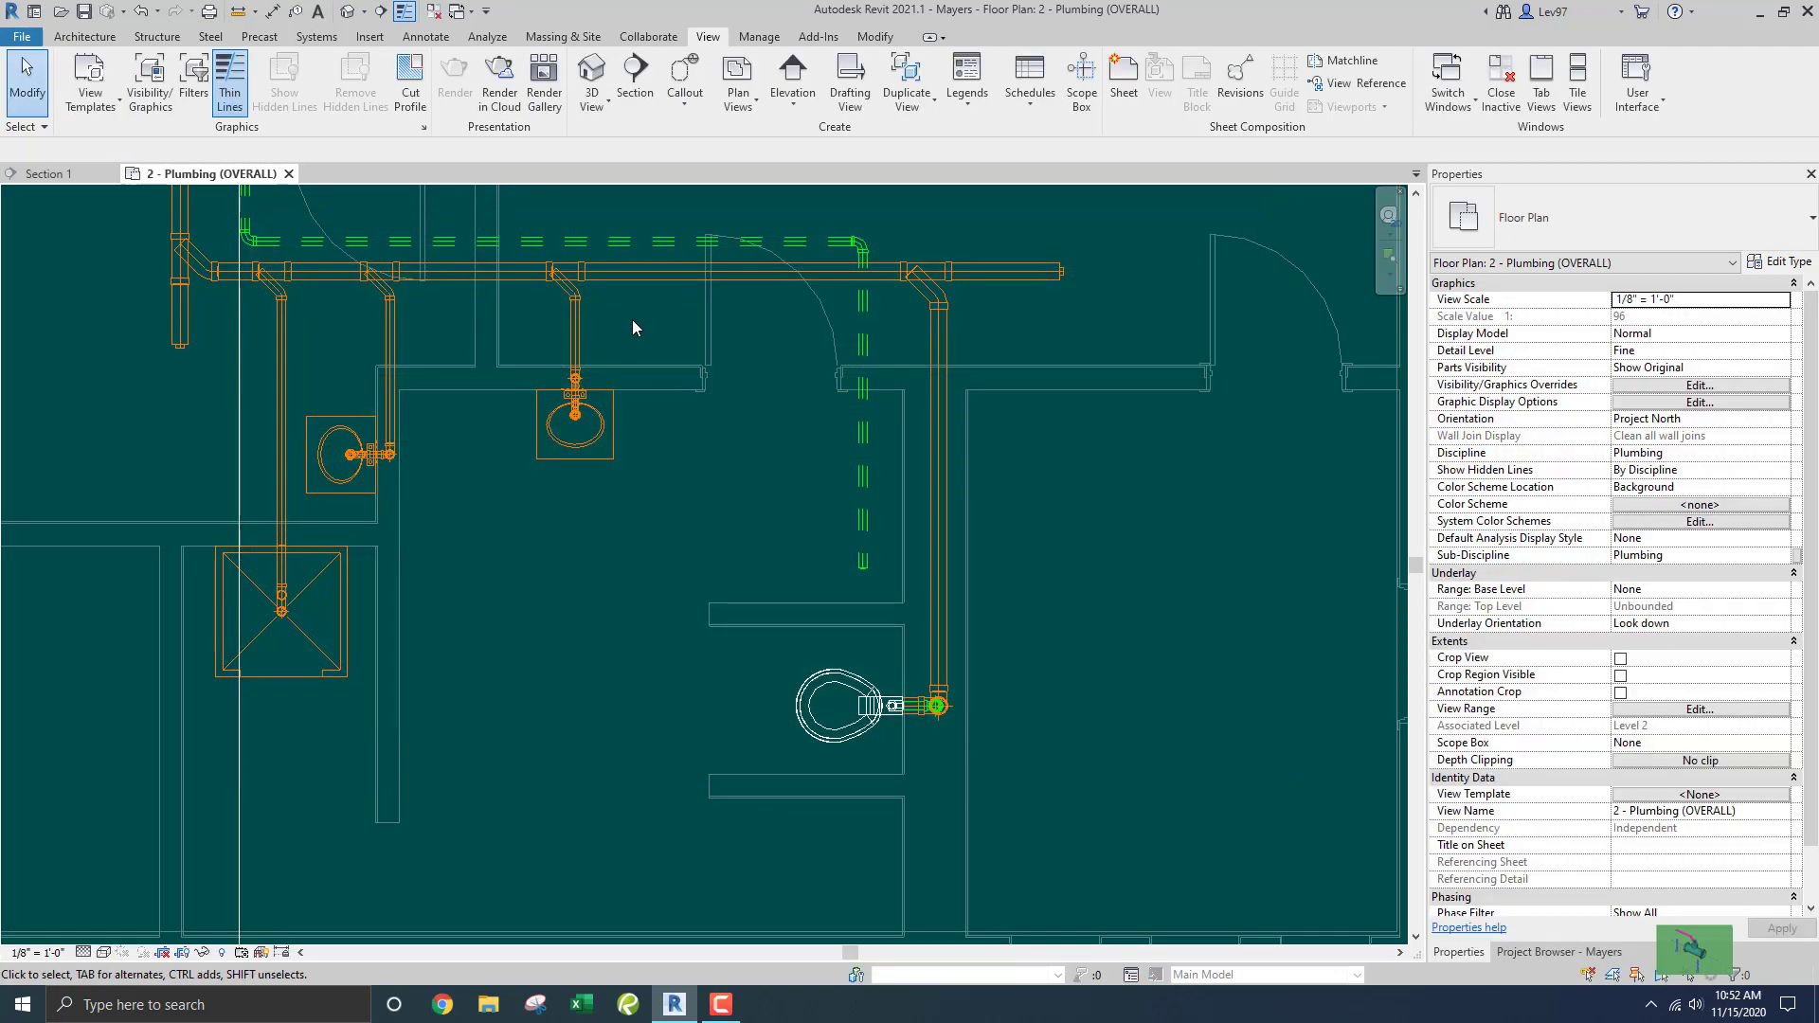
pyautogui.press('v')
pyautogui.press('g')
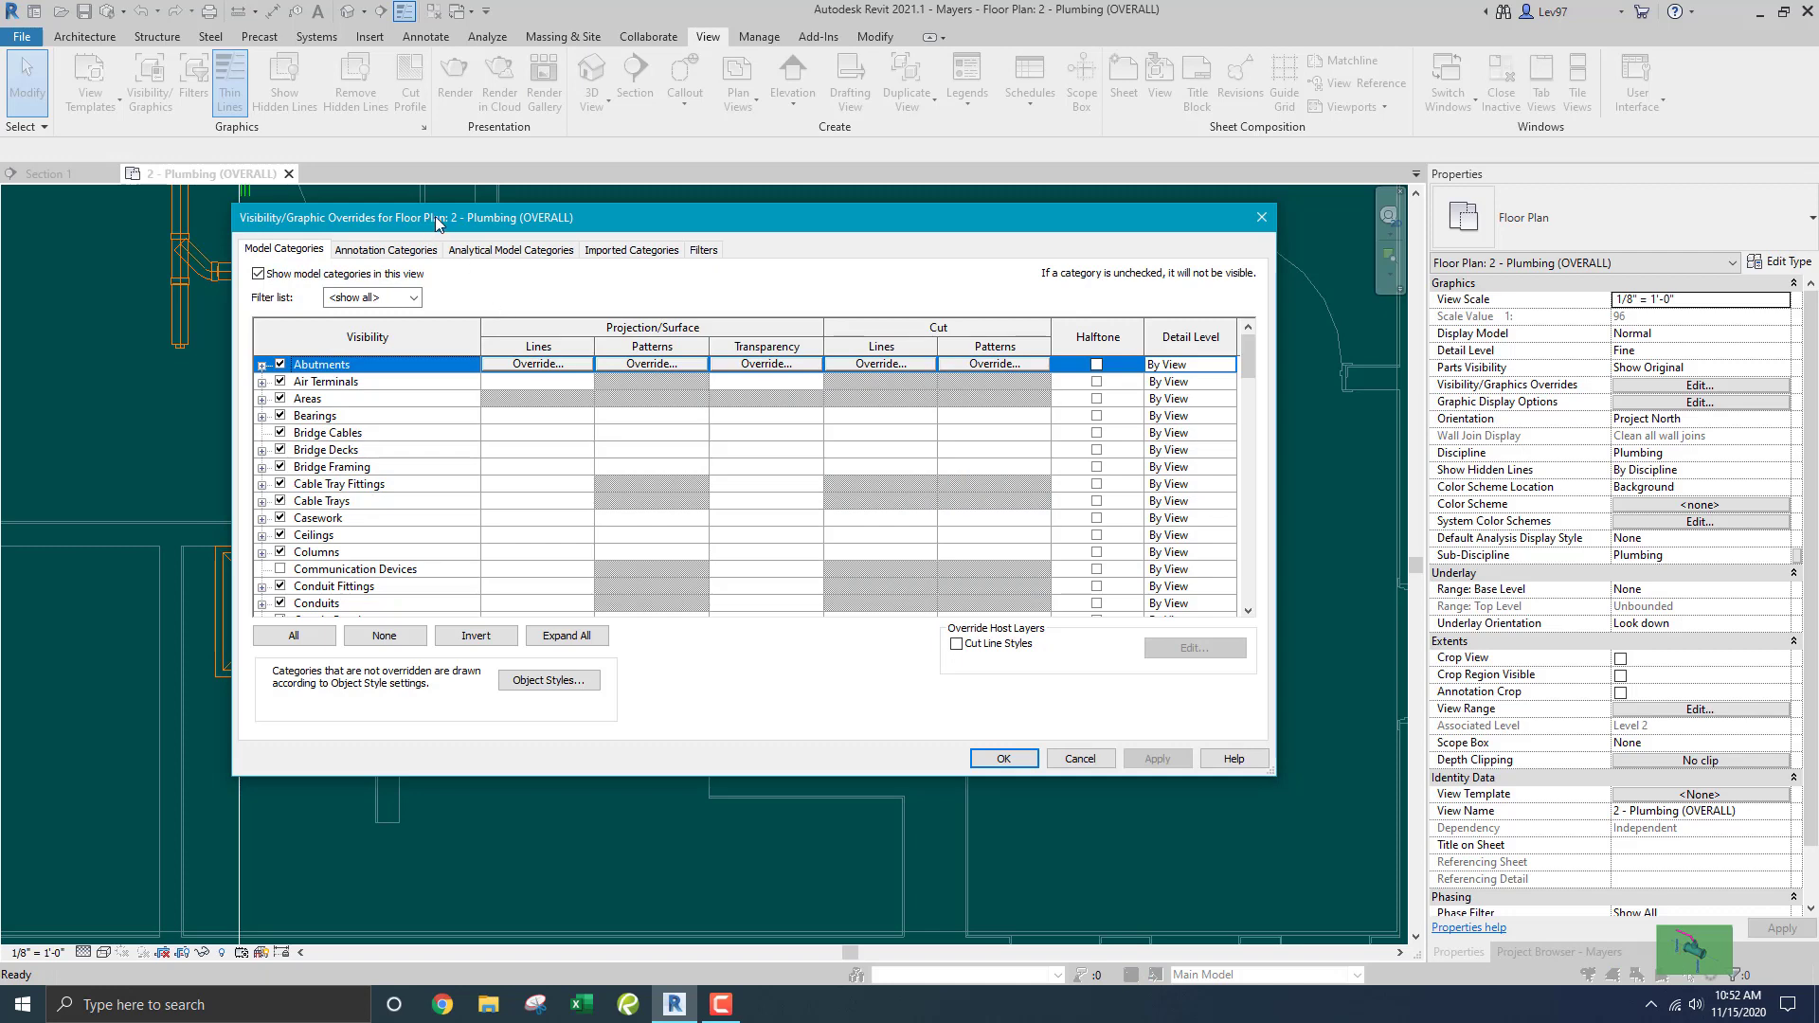
pyautogui.click(1081, 764)
pyautogui.press('v')
pyautogui.press('g')
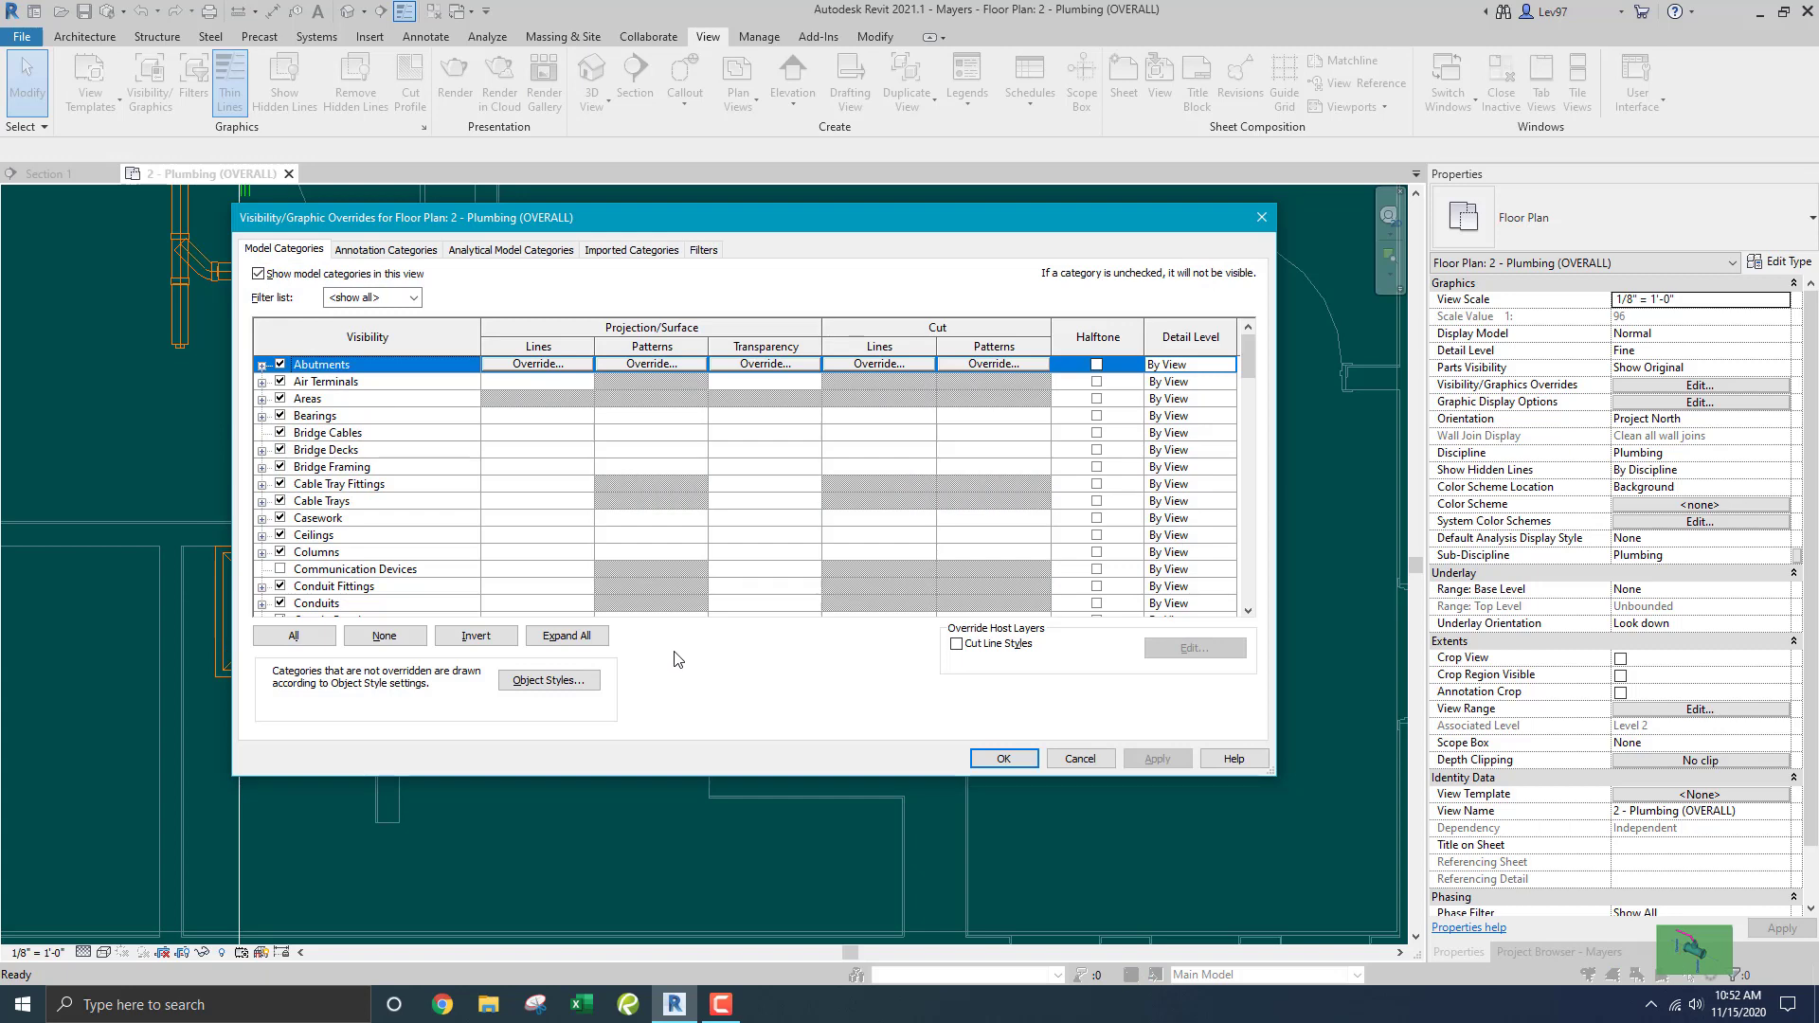
pyautogui.click(1080, 760)
# Turn off visibility for the Plumbing - SS filter in the plan's Visibility/Graphic Overrides, leaving the filter enabled, and accept the overrides.
pyautogui.press('v')
pyautogui.press('g')
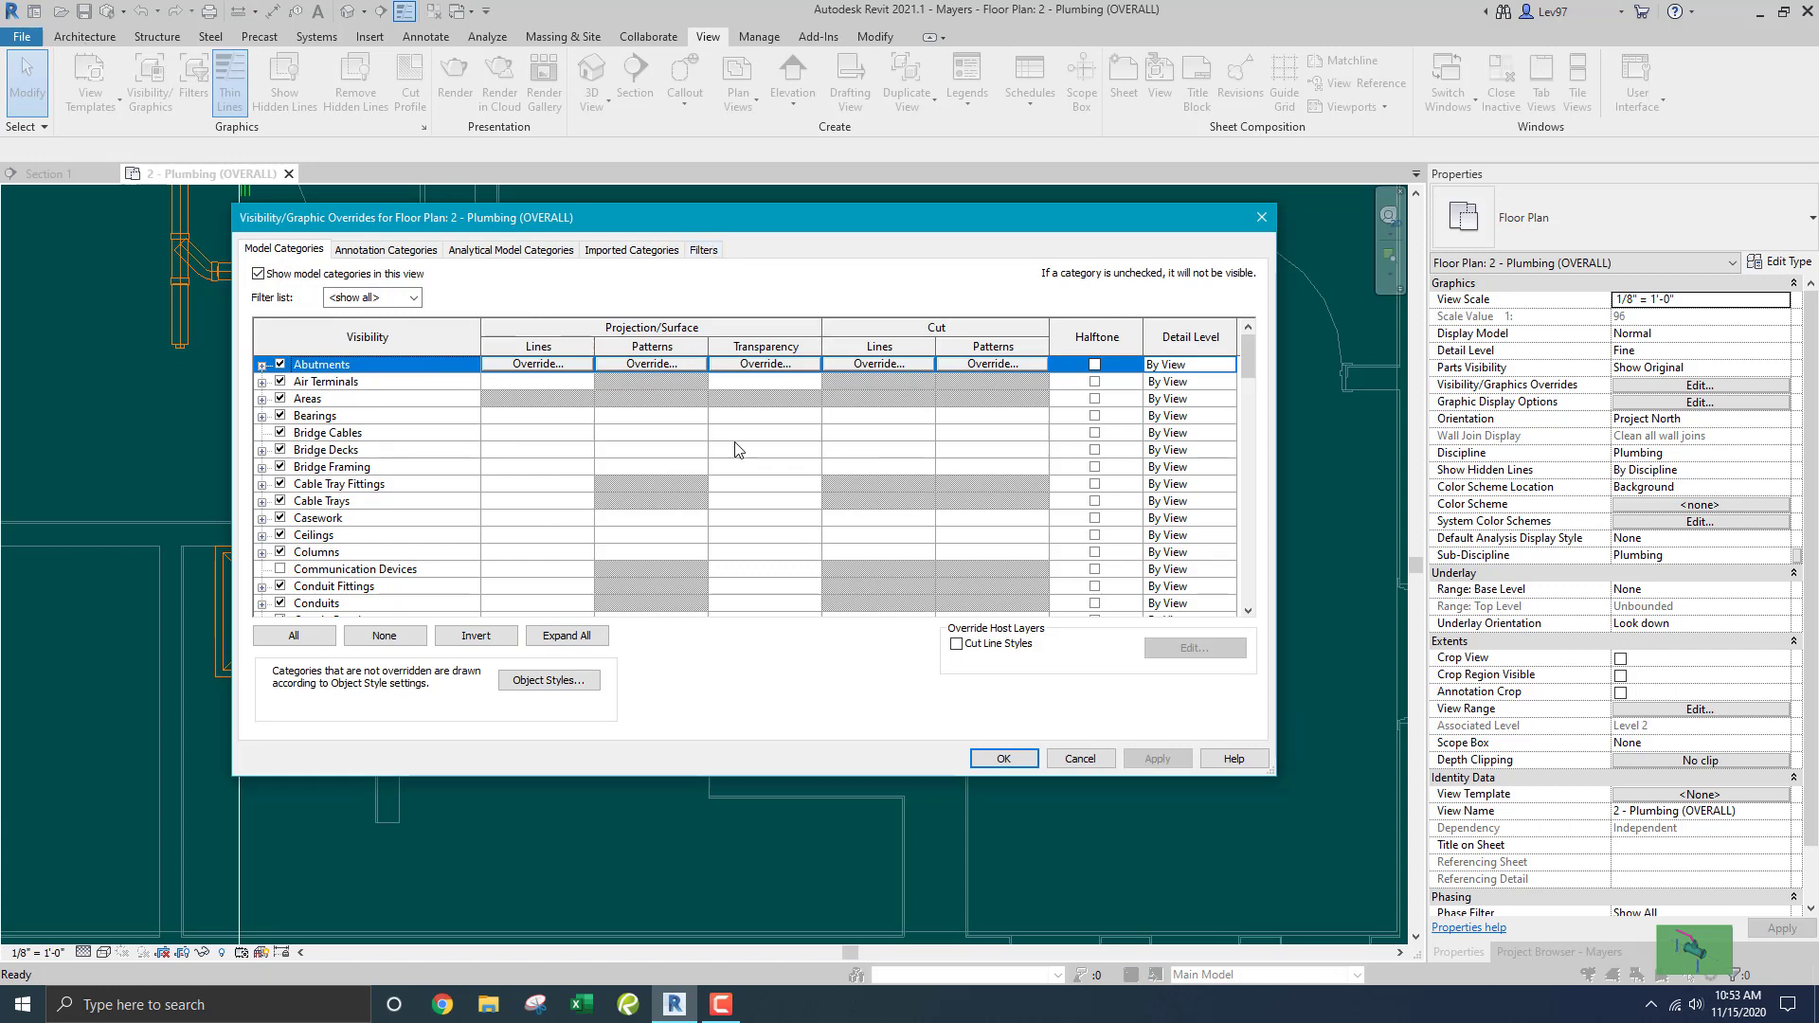
pyautogui.click(704, 251)
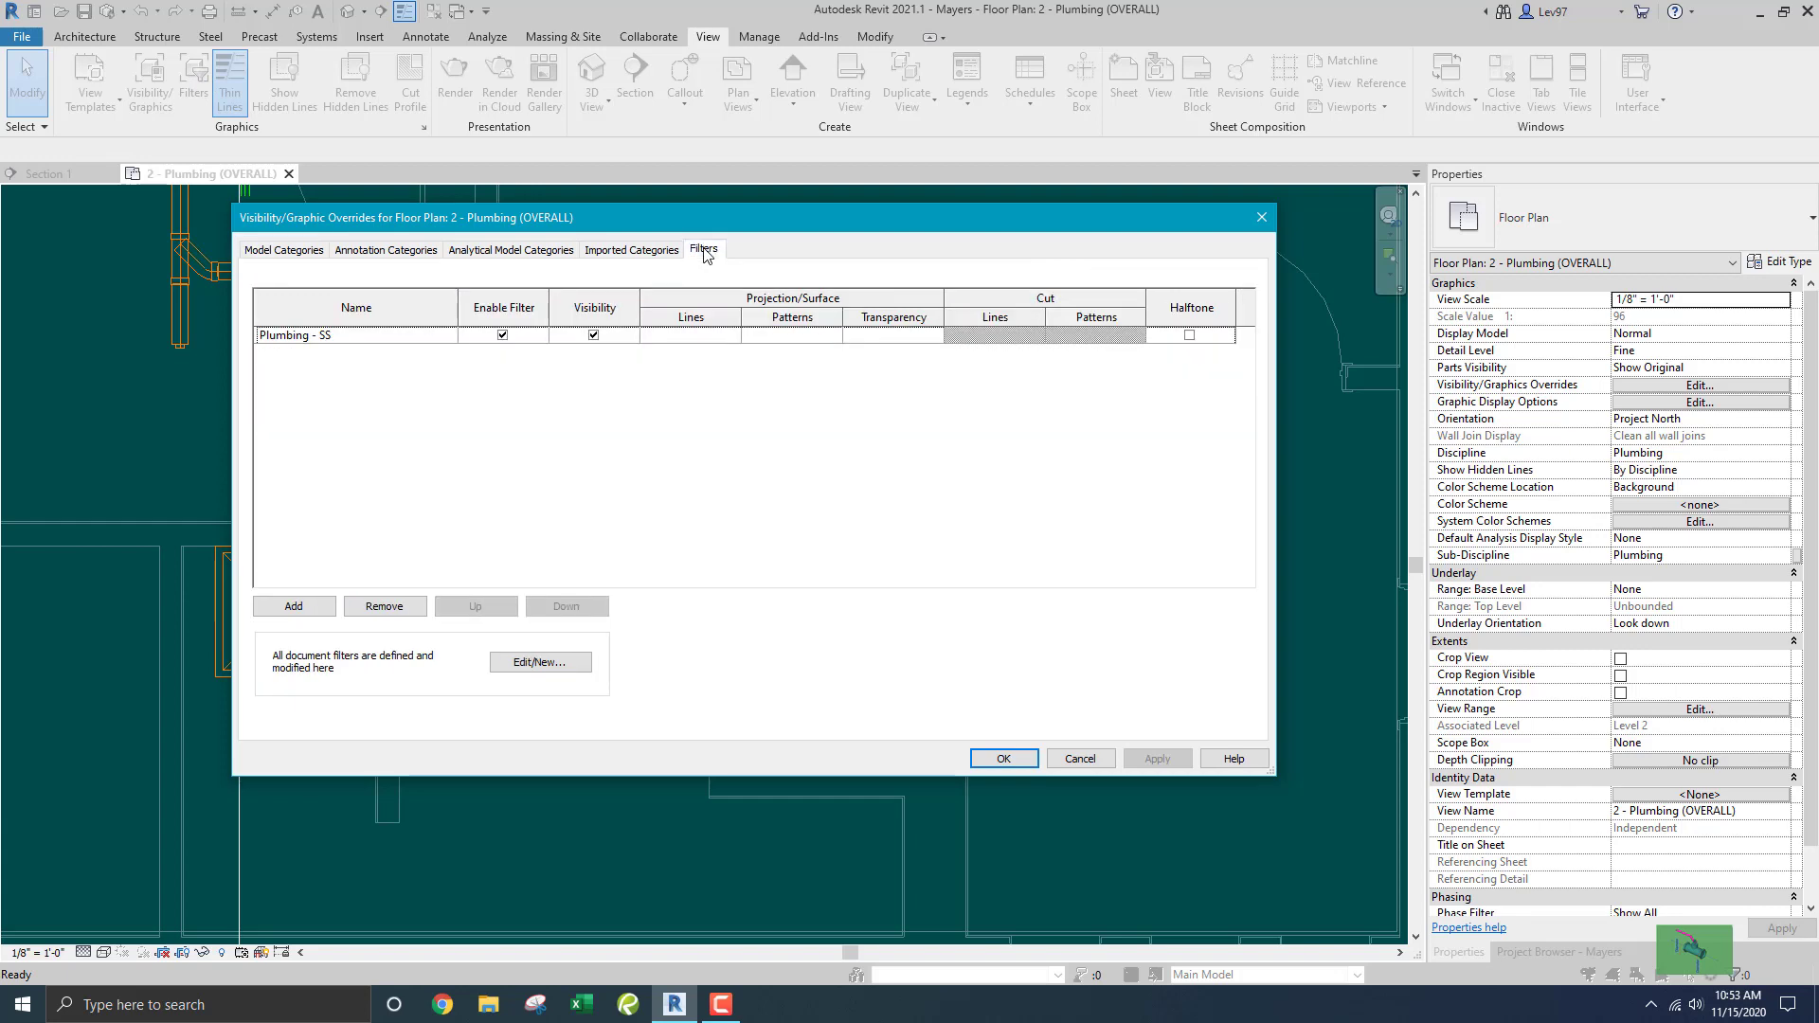
pyautogui.click(502, 336)
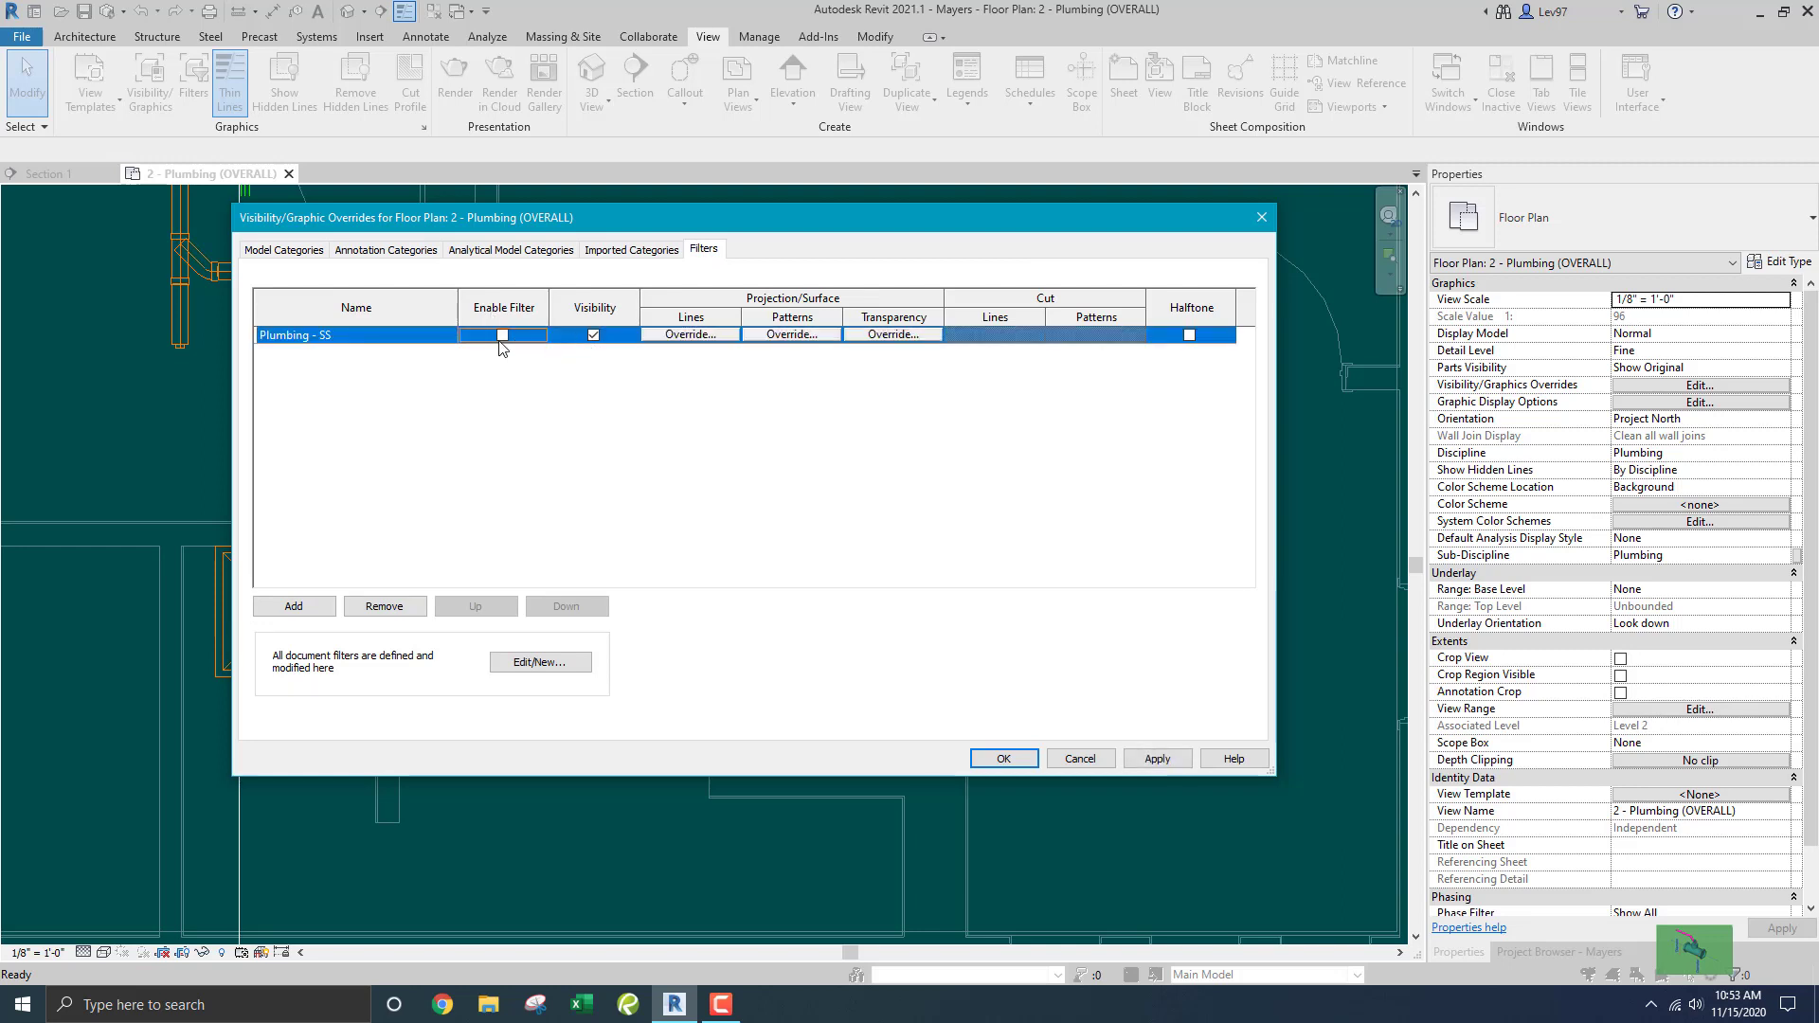
pyautogui.click(593, 335)
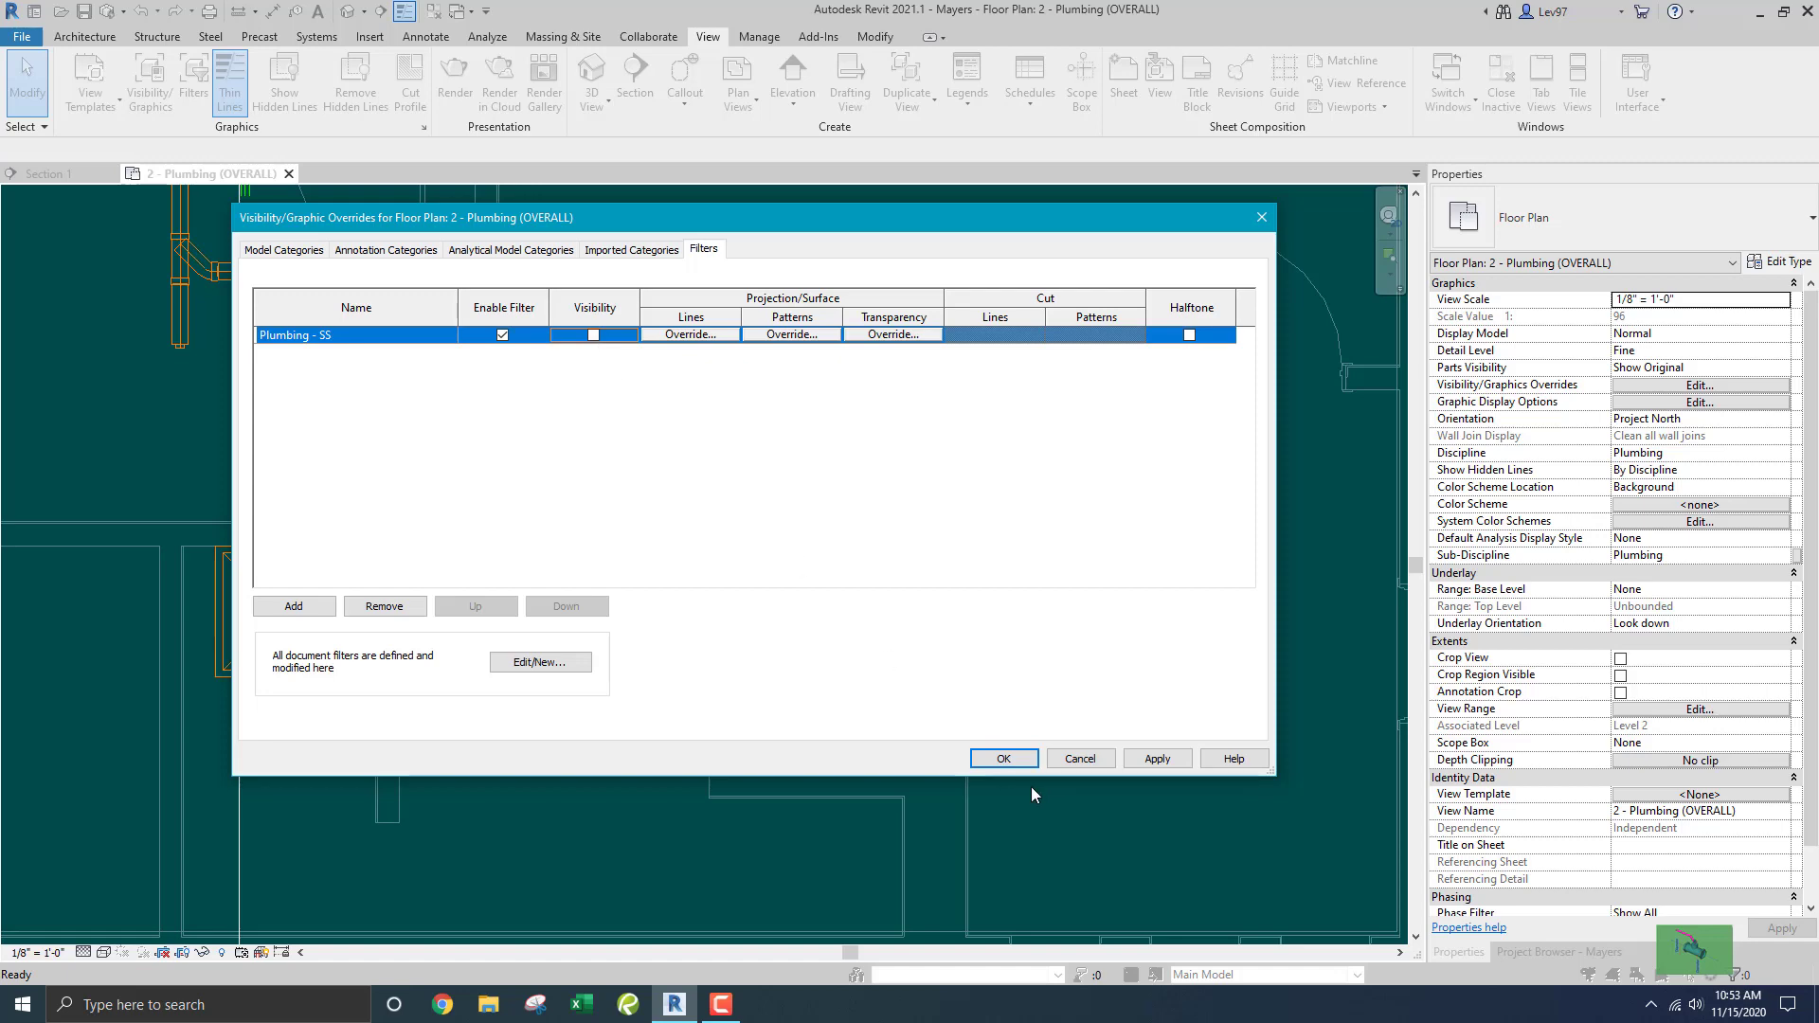
pyautogui.click(1007, 759)
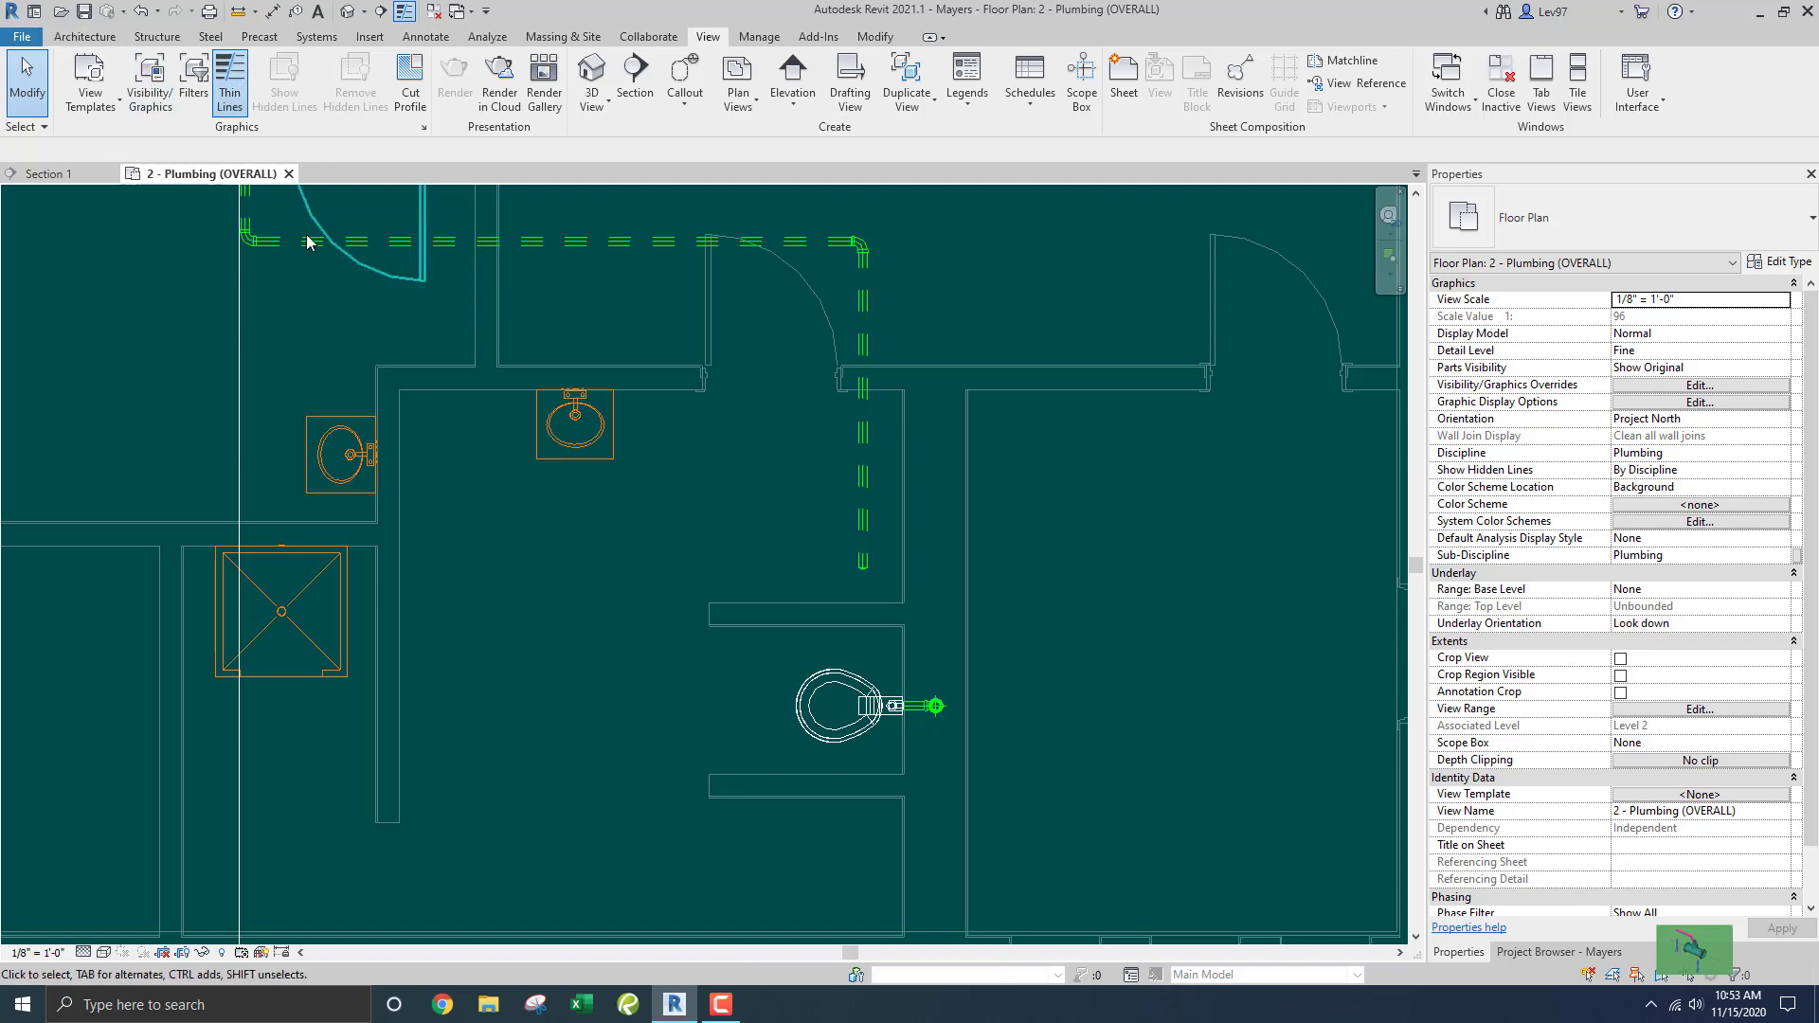
# Undo the last filter visibility change, disable the Plumbing - SS filter in the plan's Visibility/Graphic Overrides, and accept the overrides.
pyautogui.click(140, 11)
pyautogui.press('v')
pyautogui.press('v')
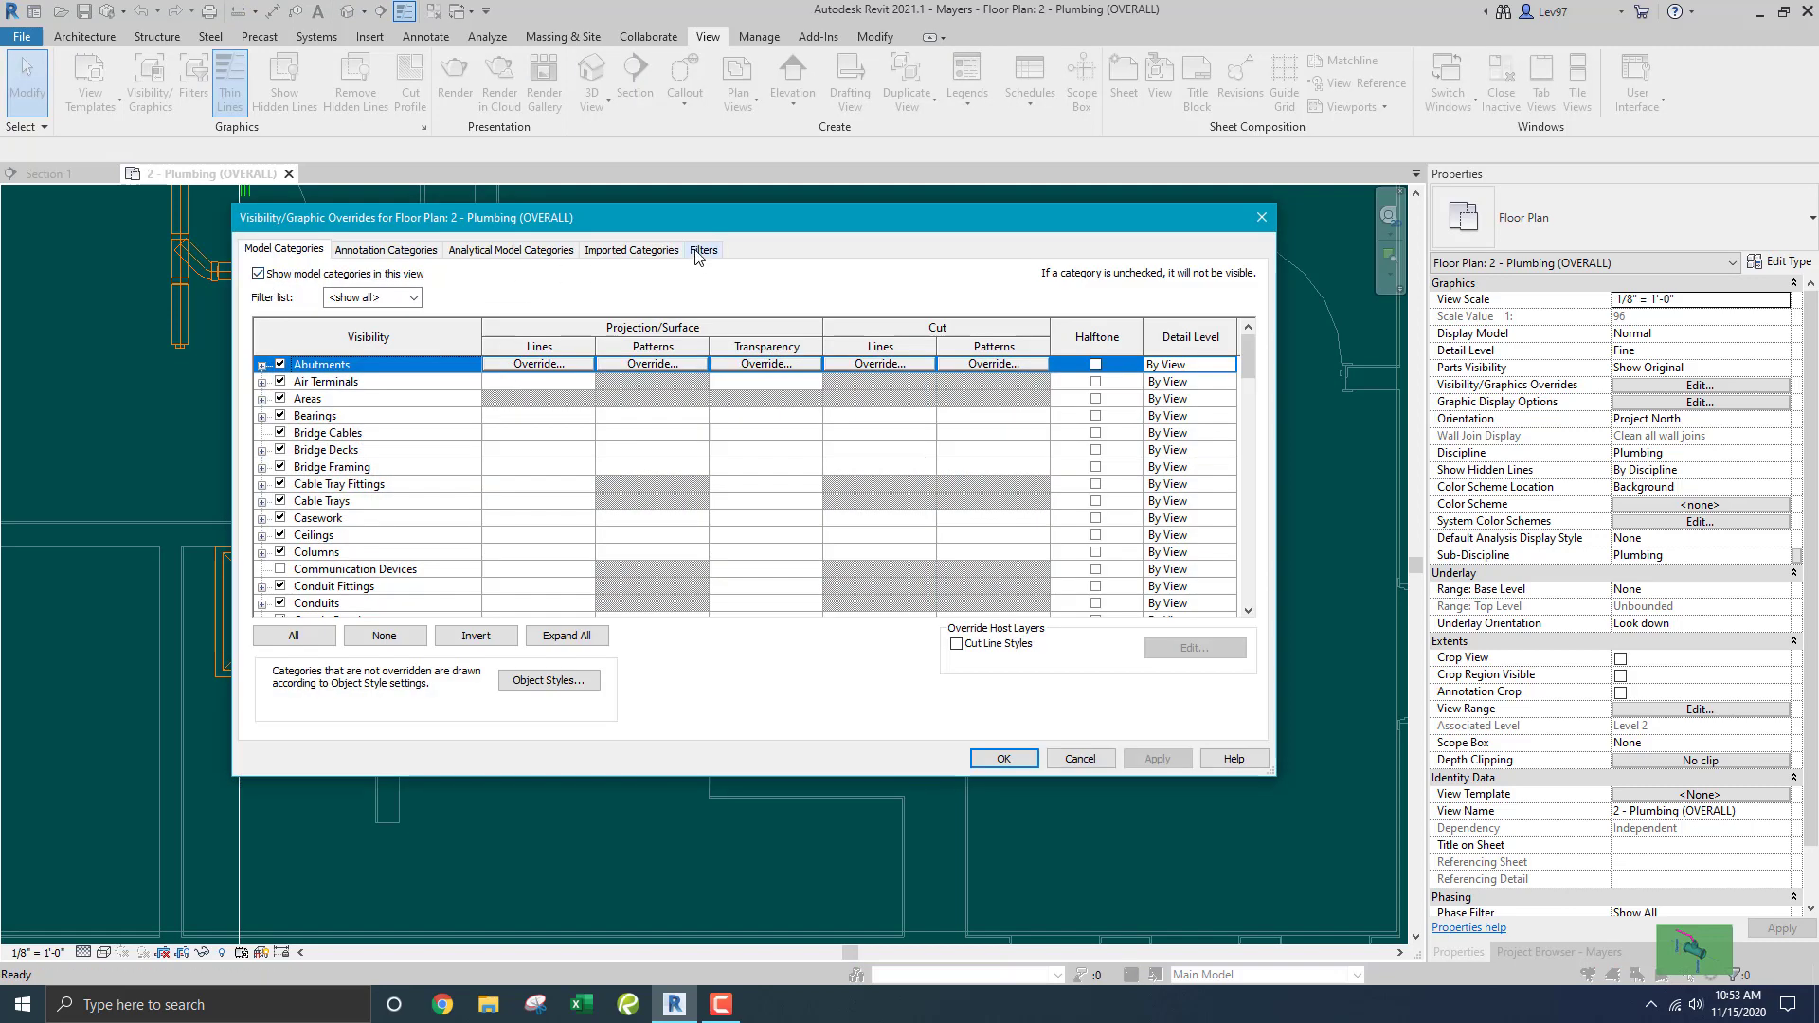
pyautogui.click(701, 250)
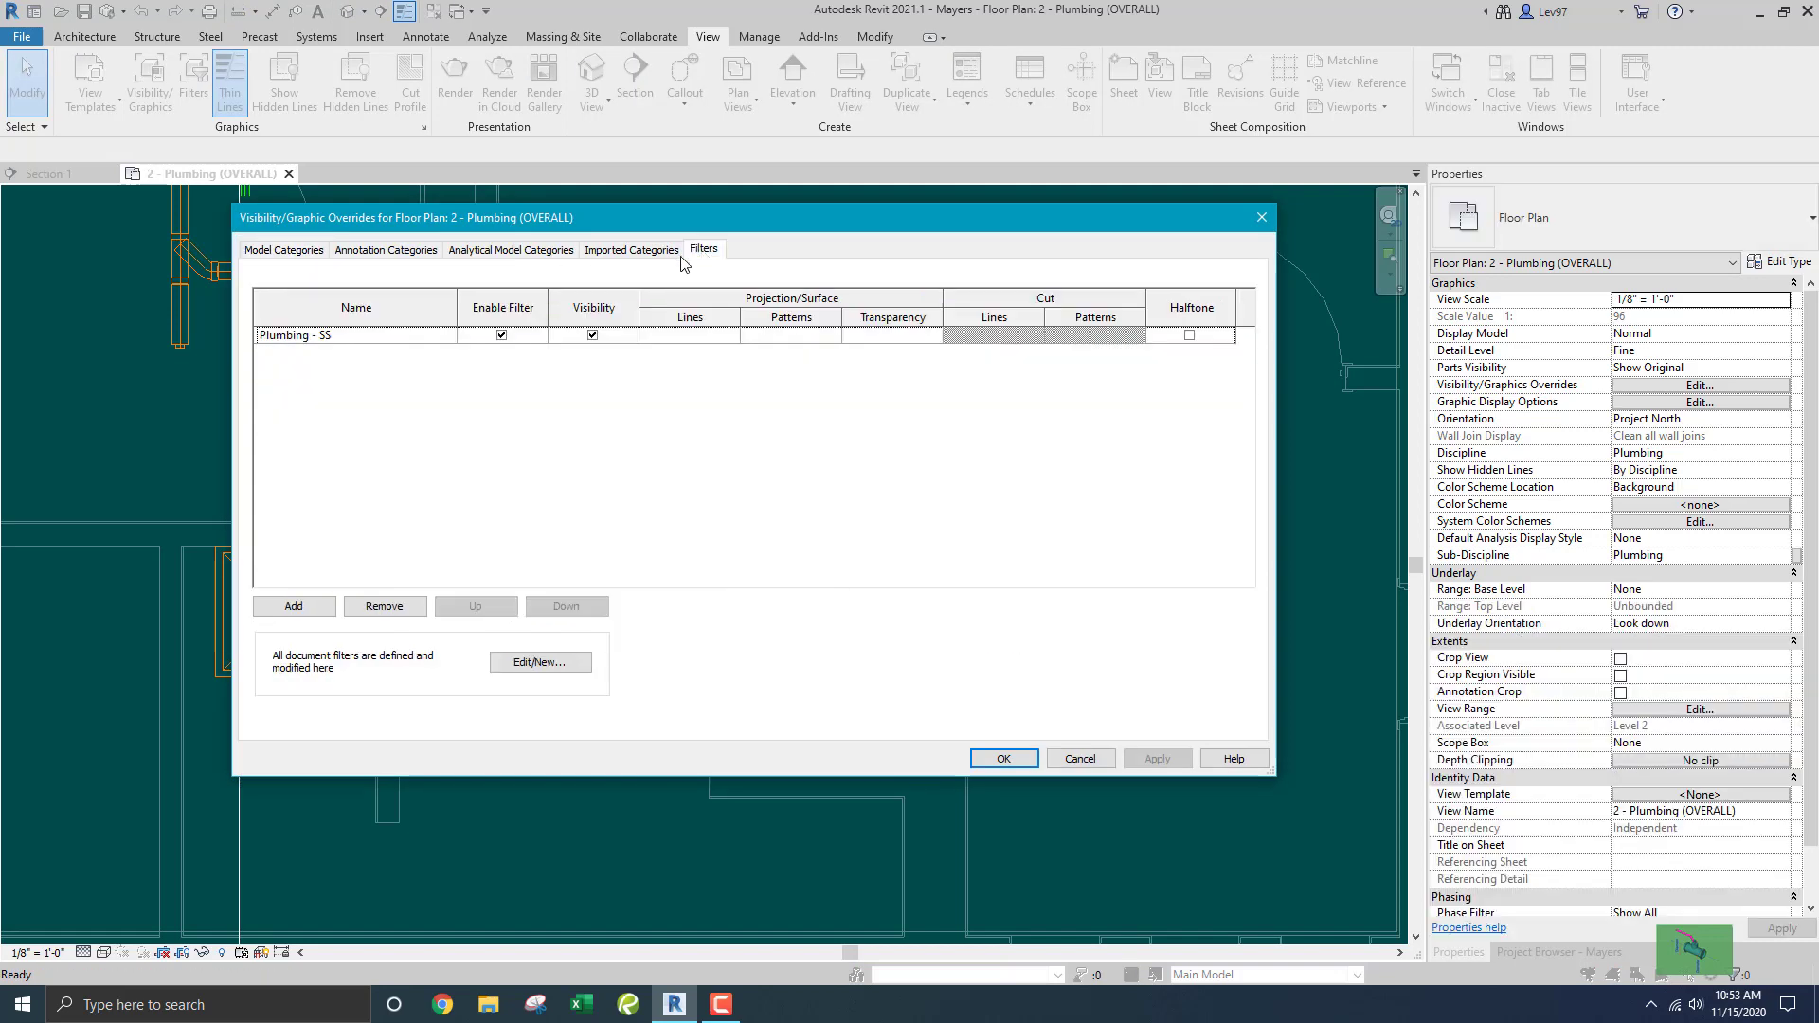
pyautogui.click(502, 336)
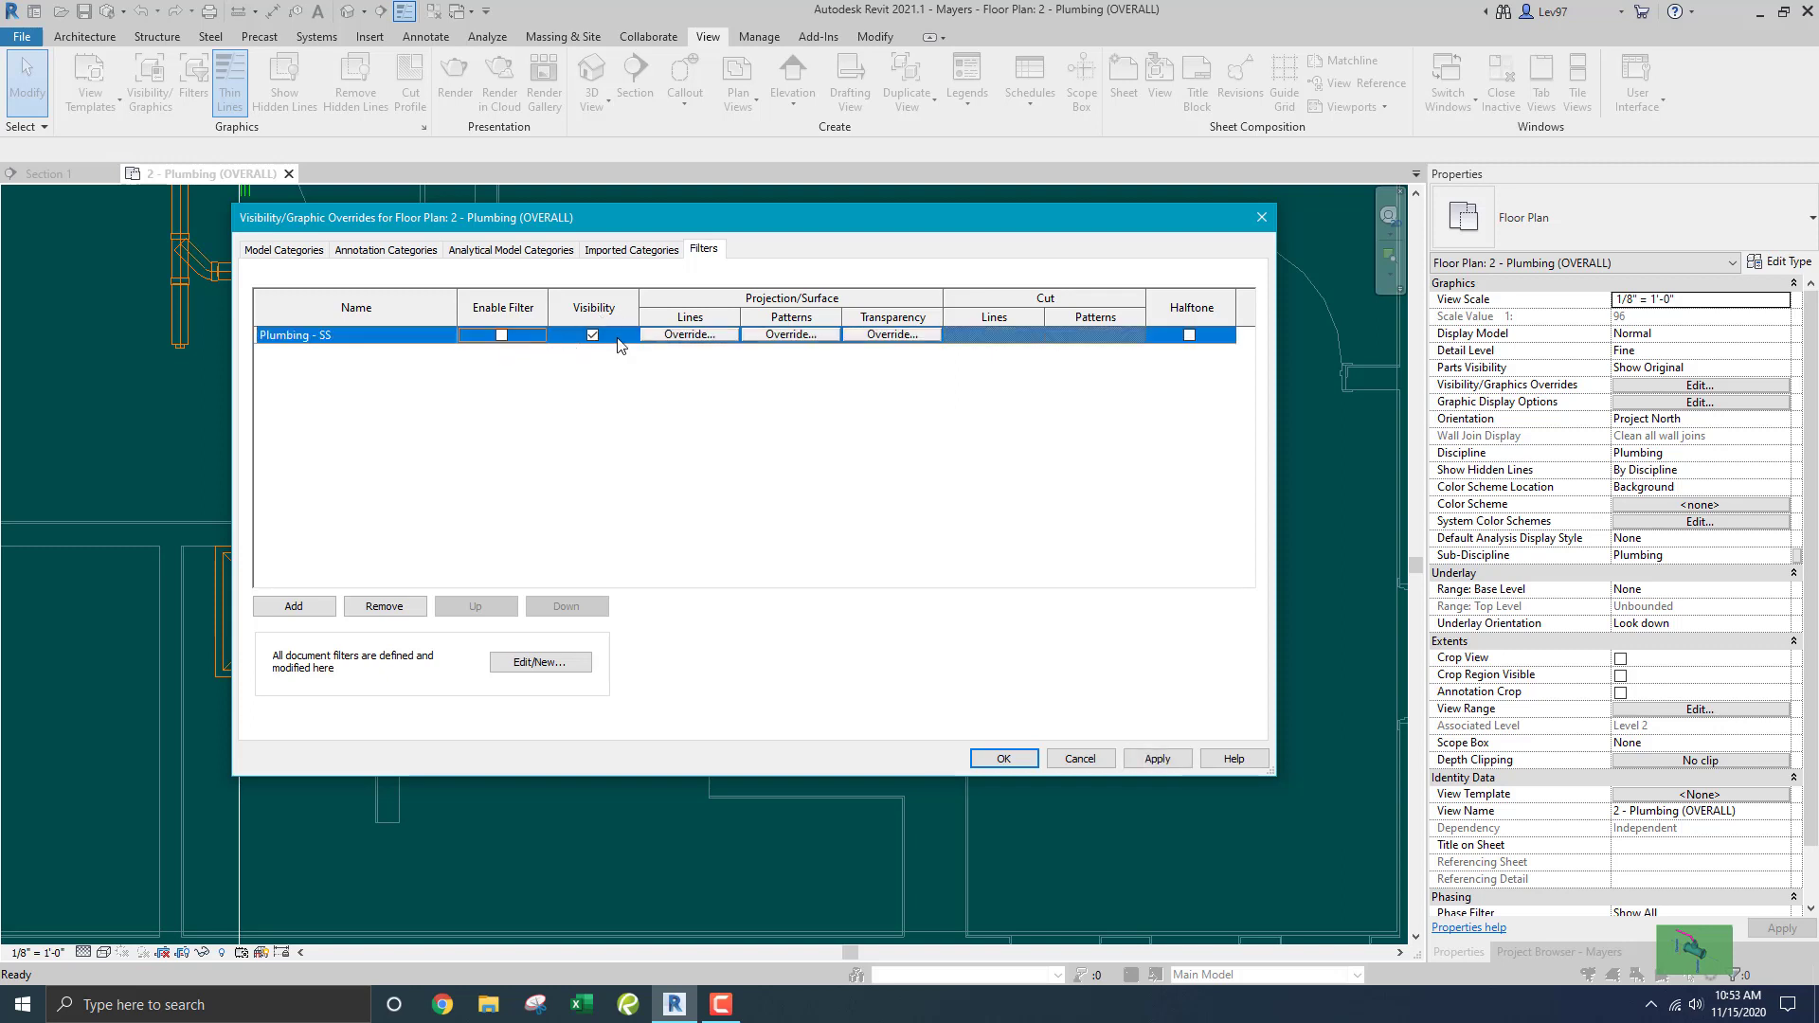
pyautogui.click(1003, 757)
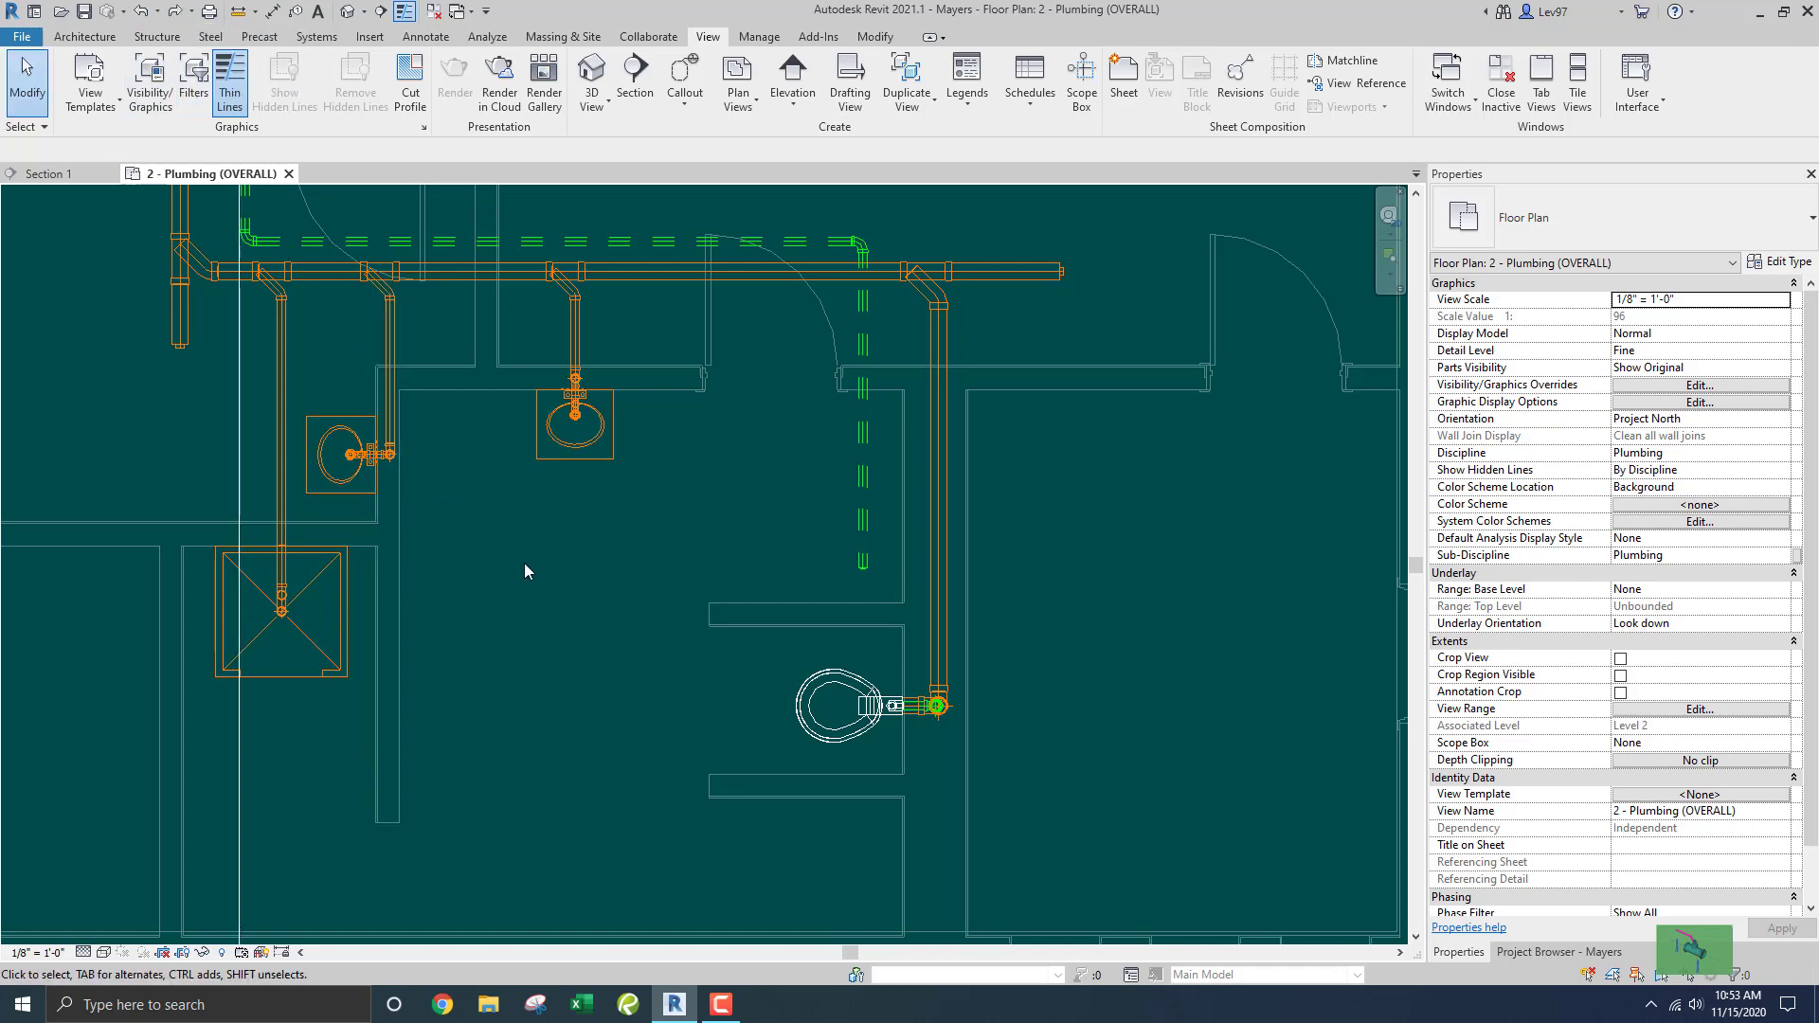
# Turn off both visibility and enablement of the Plumbing - SS filter in the plan's overrides and accept them.
pyautogui.press('v')
pyautogui.press('g')
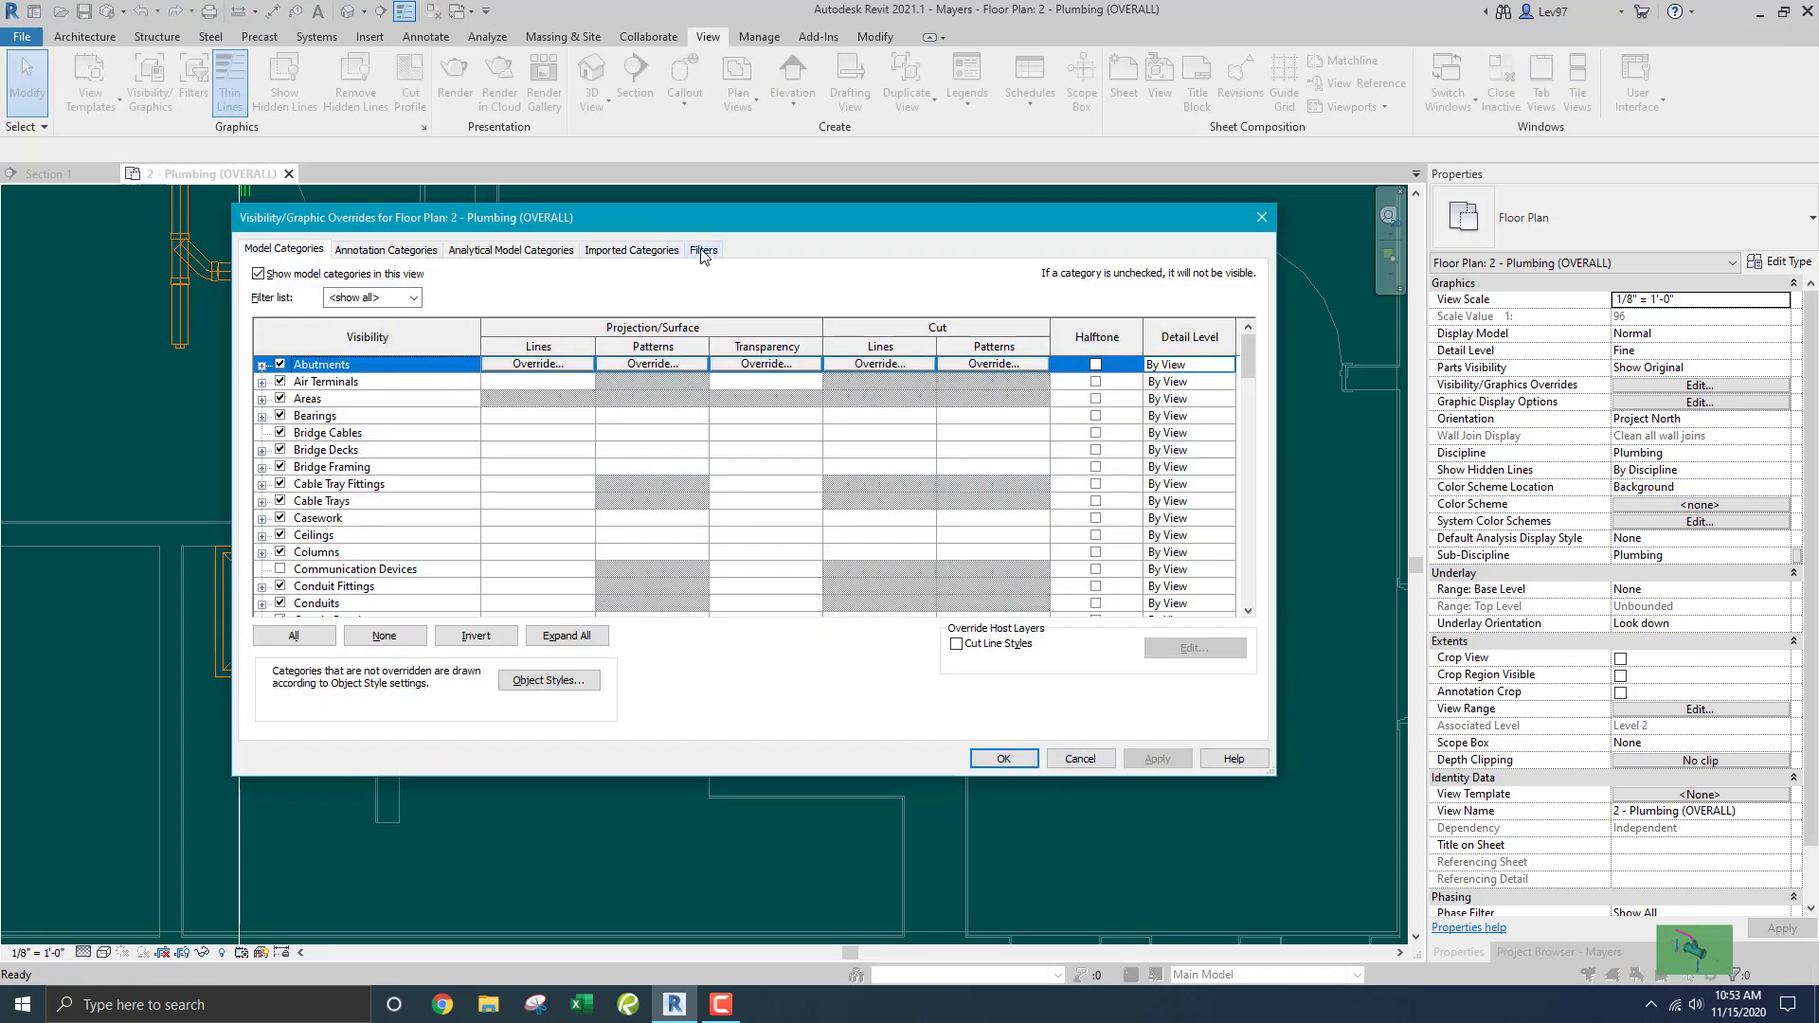
pyautogui.click(703, 251)
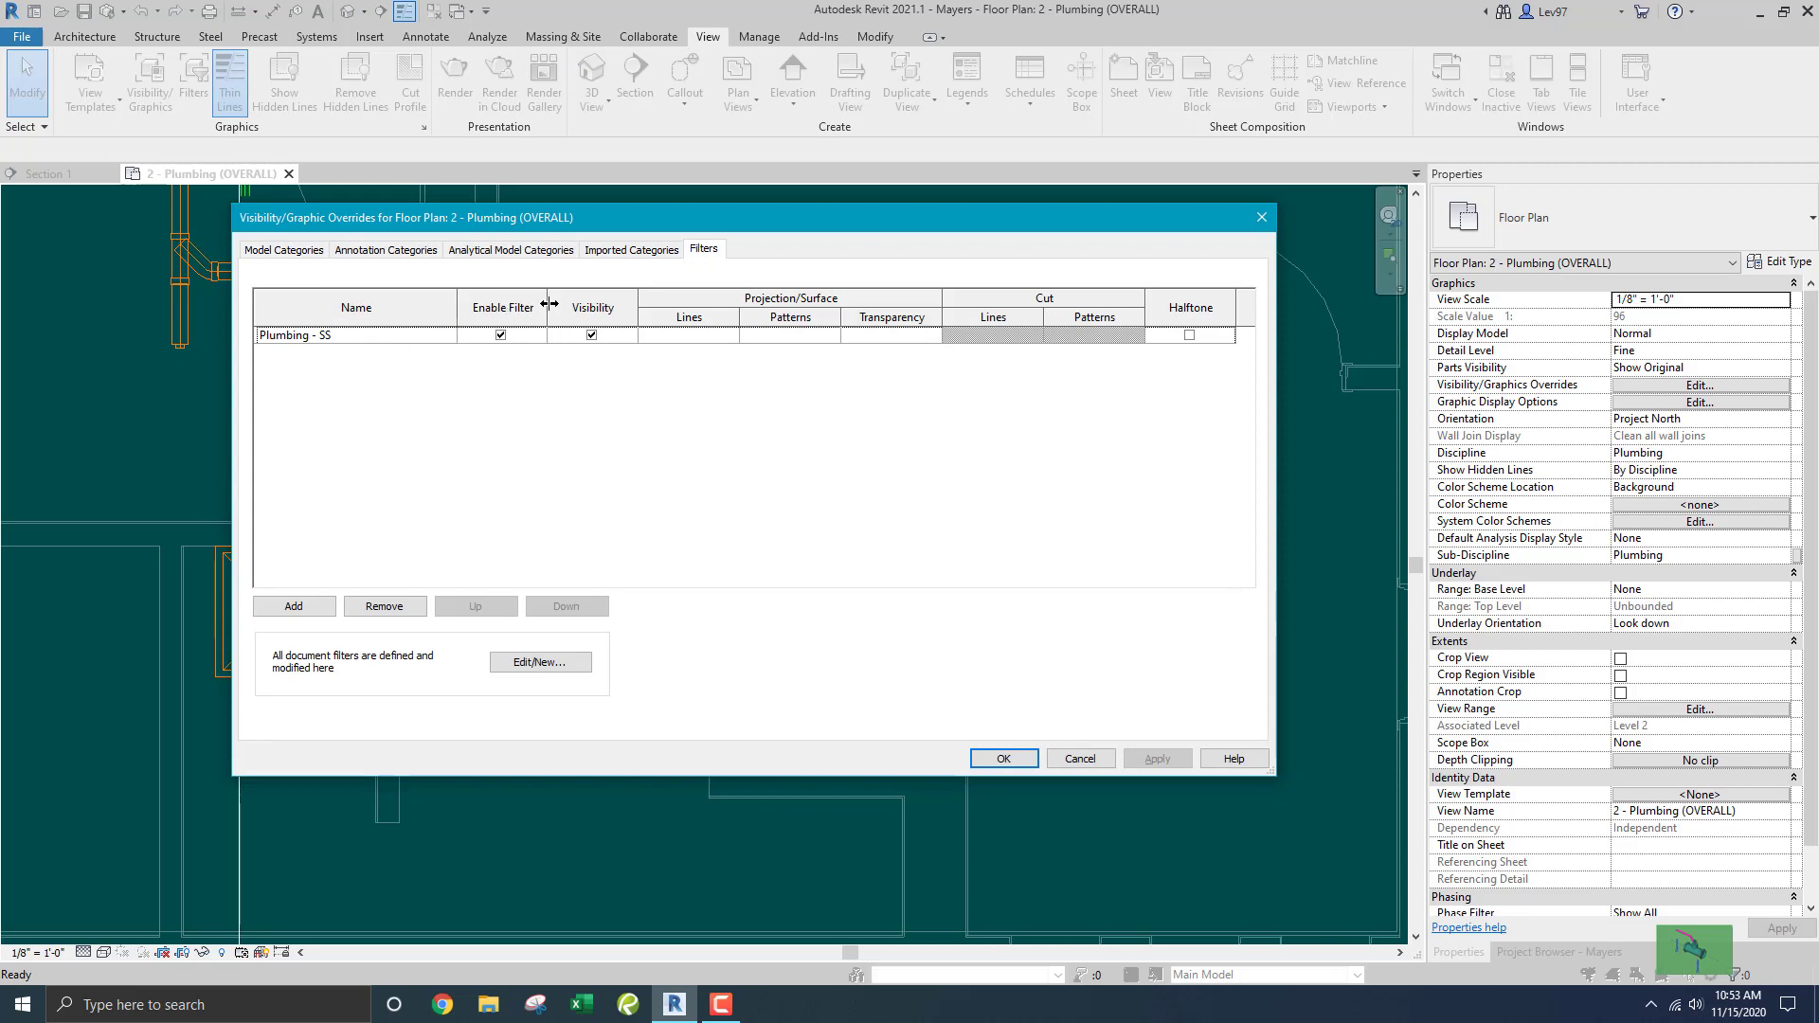
pyautogui.moveTo(547, 305); pyautogui.dragTo(554, 304)
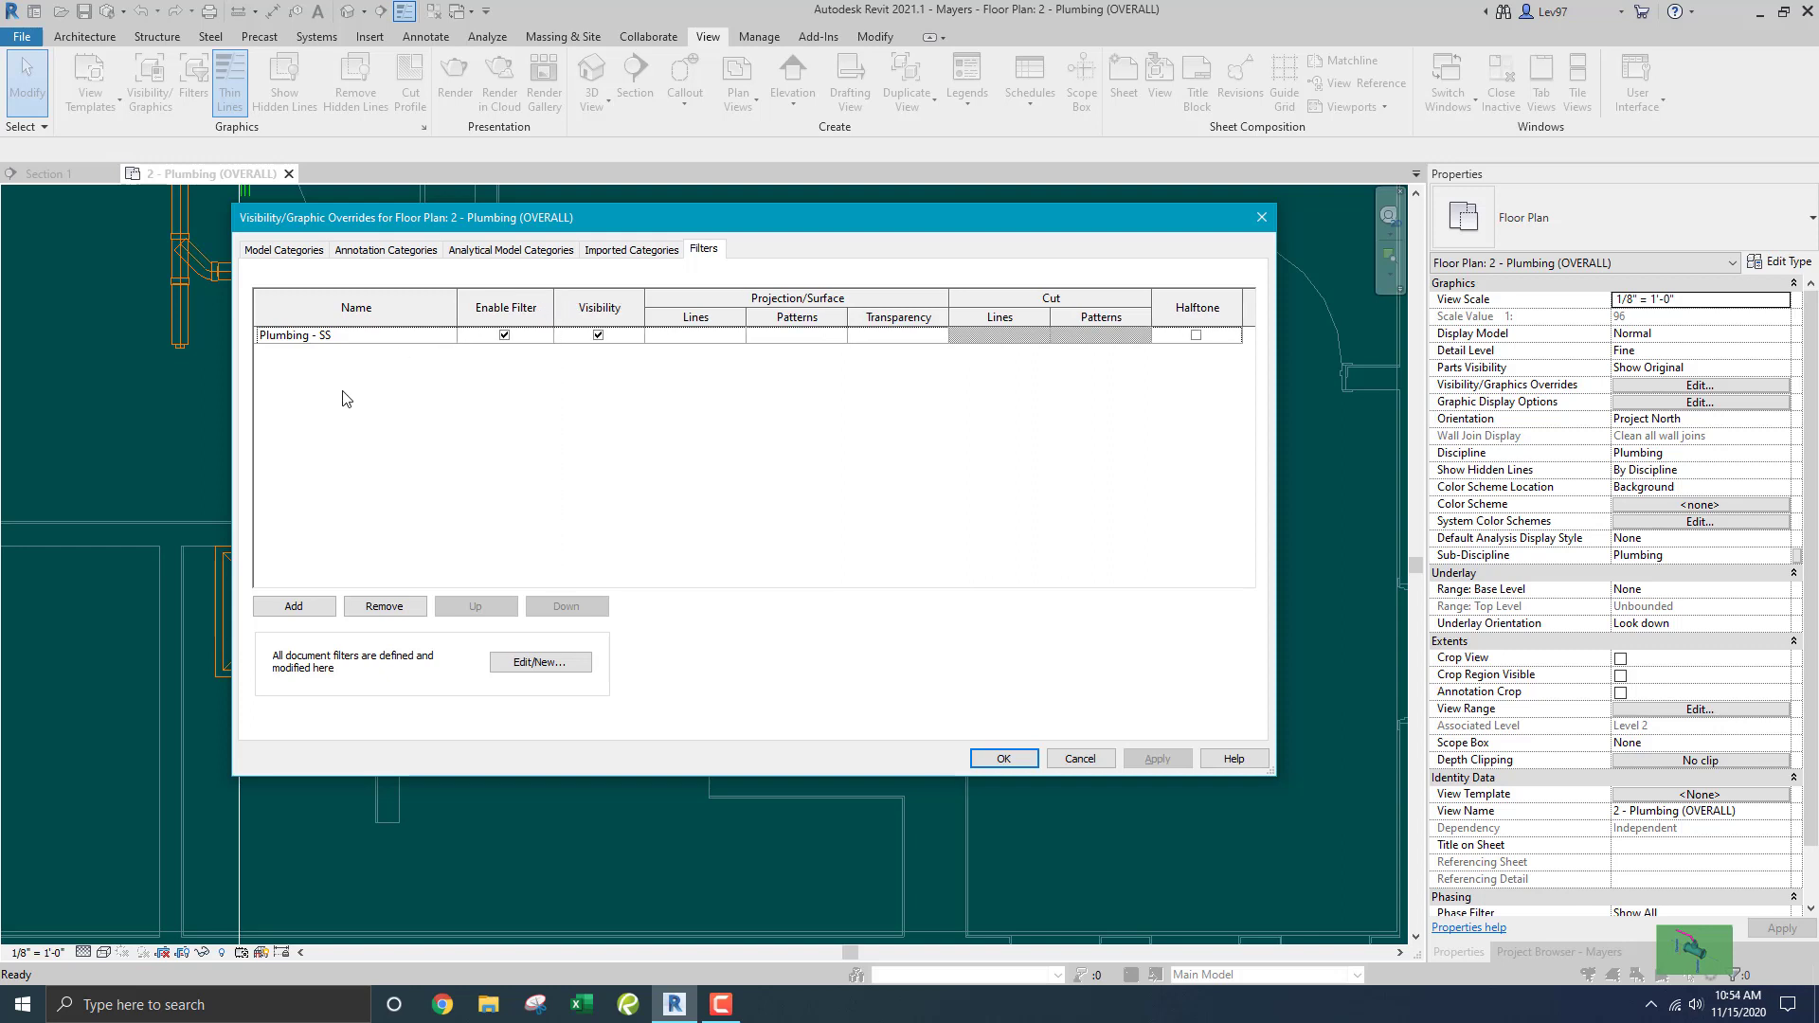
pyautogui.click(599, 336)
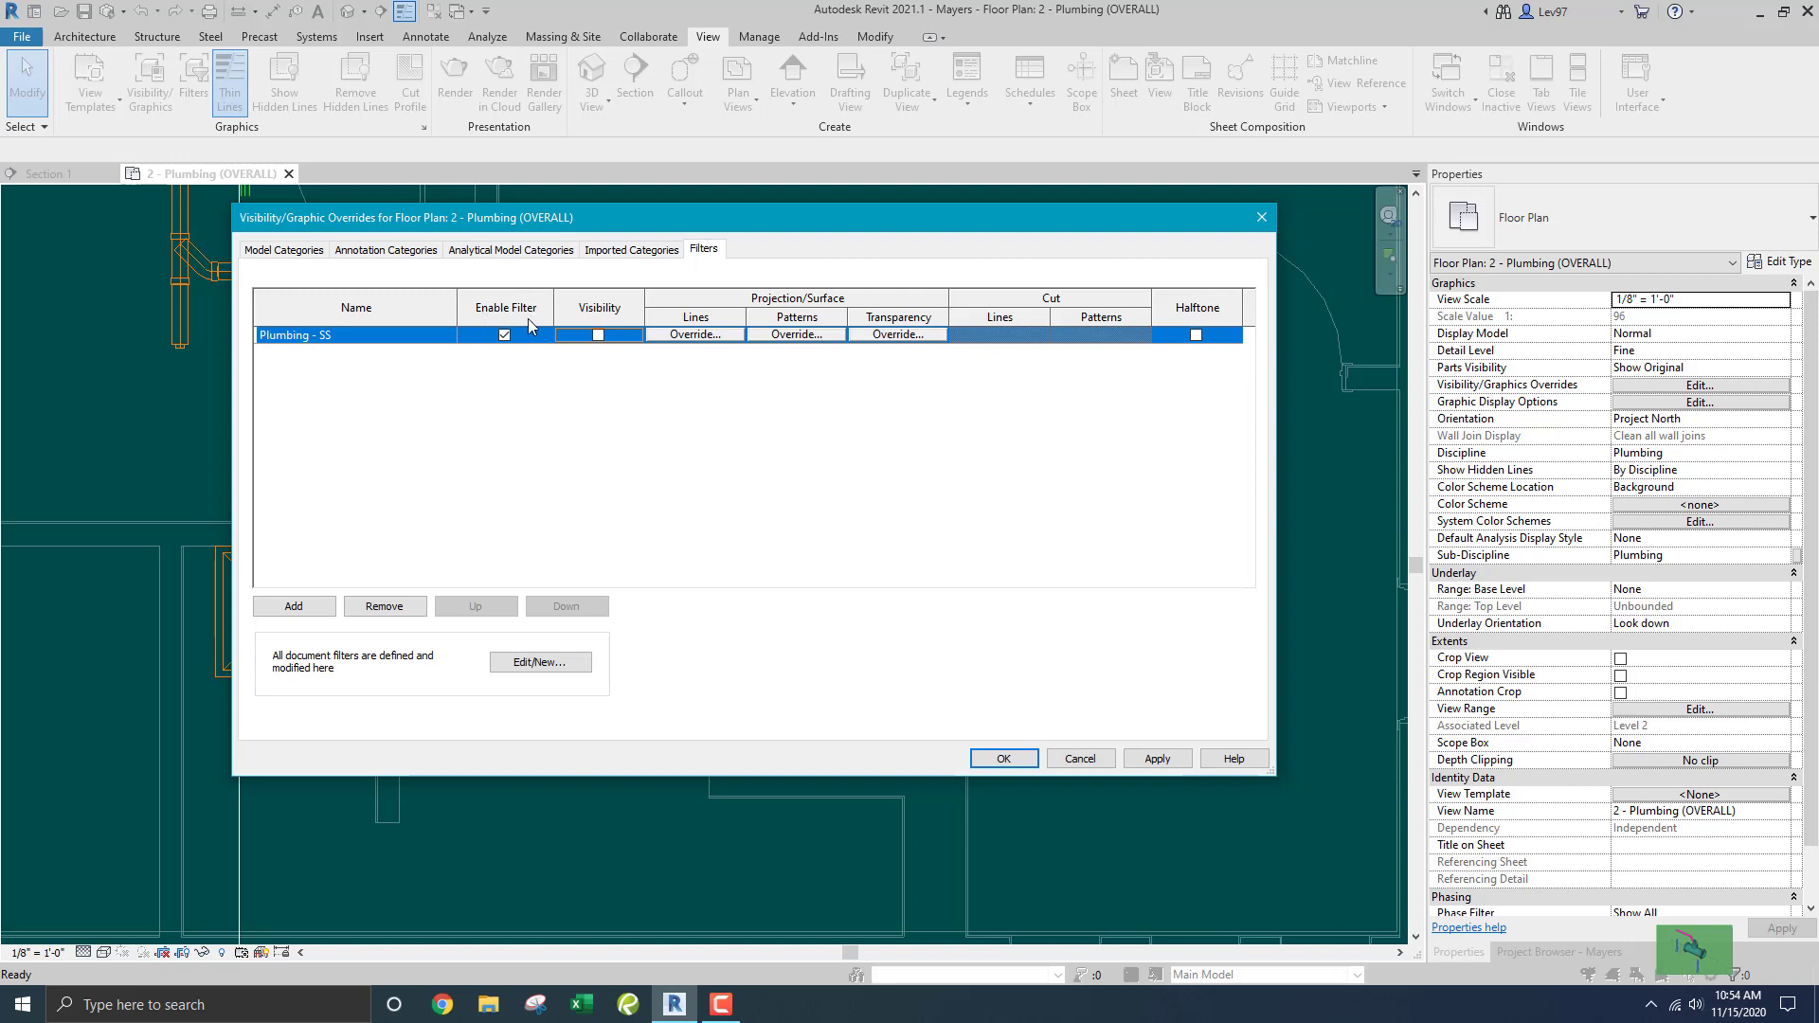
pyautogui.click(504, 336)
pyautogui.click(1003, 758)
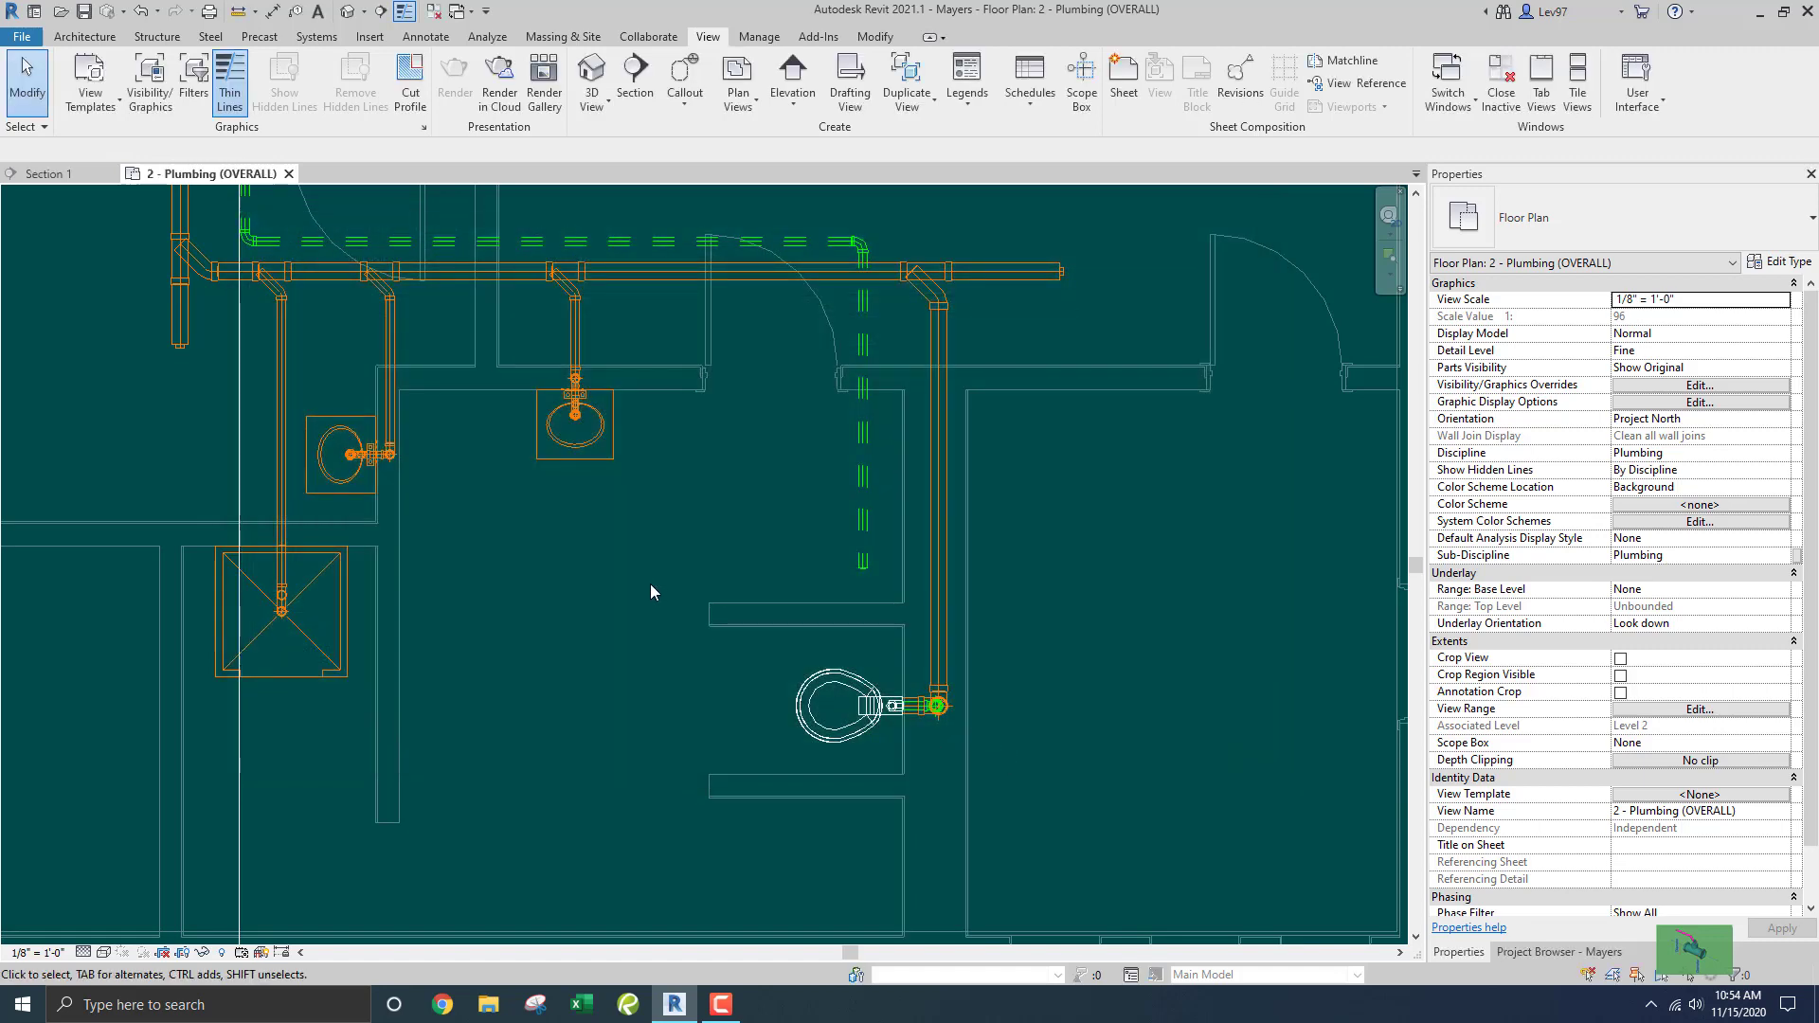
# Re-enable the Plumbing - SS filter with its visibility left off and accept the plan's visibility overrides.
pyautogui.press('v')
pyautogui.press('g')
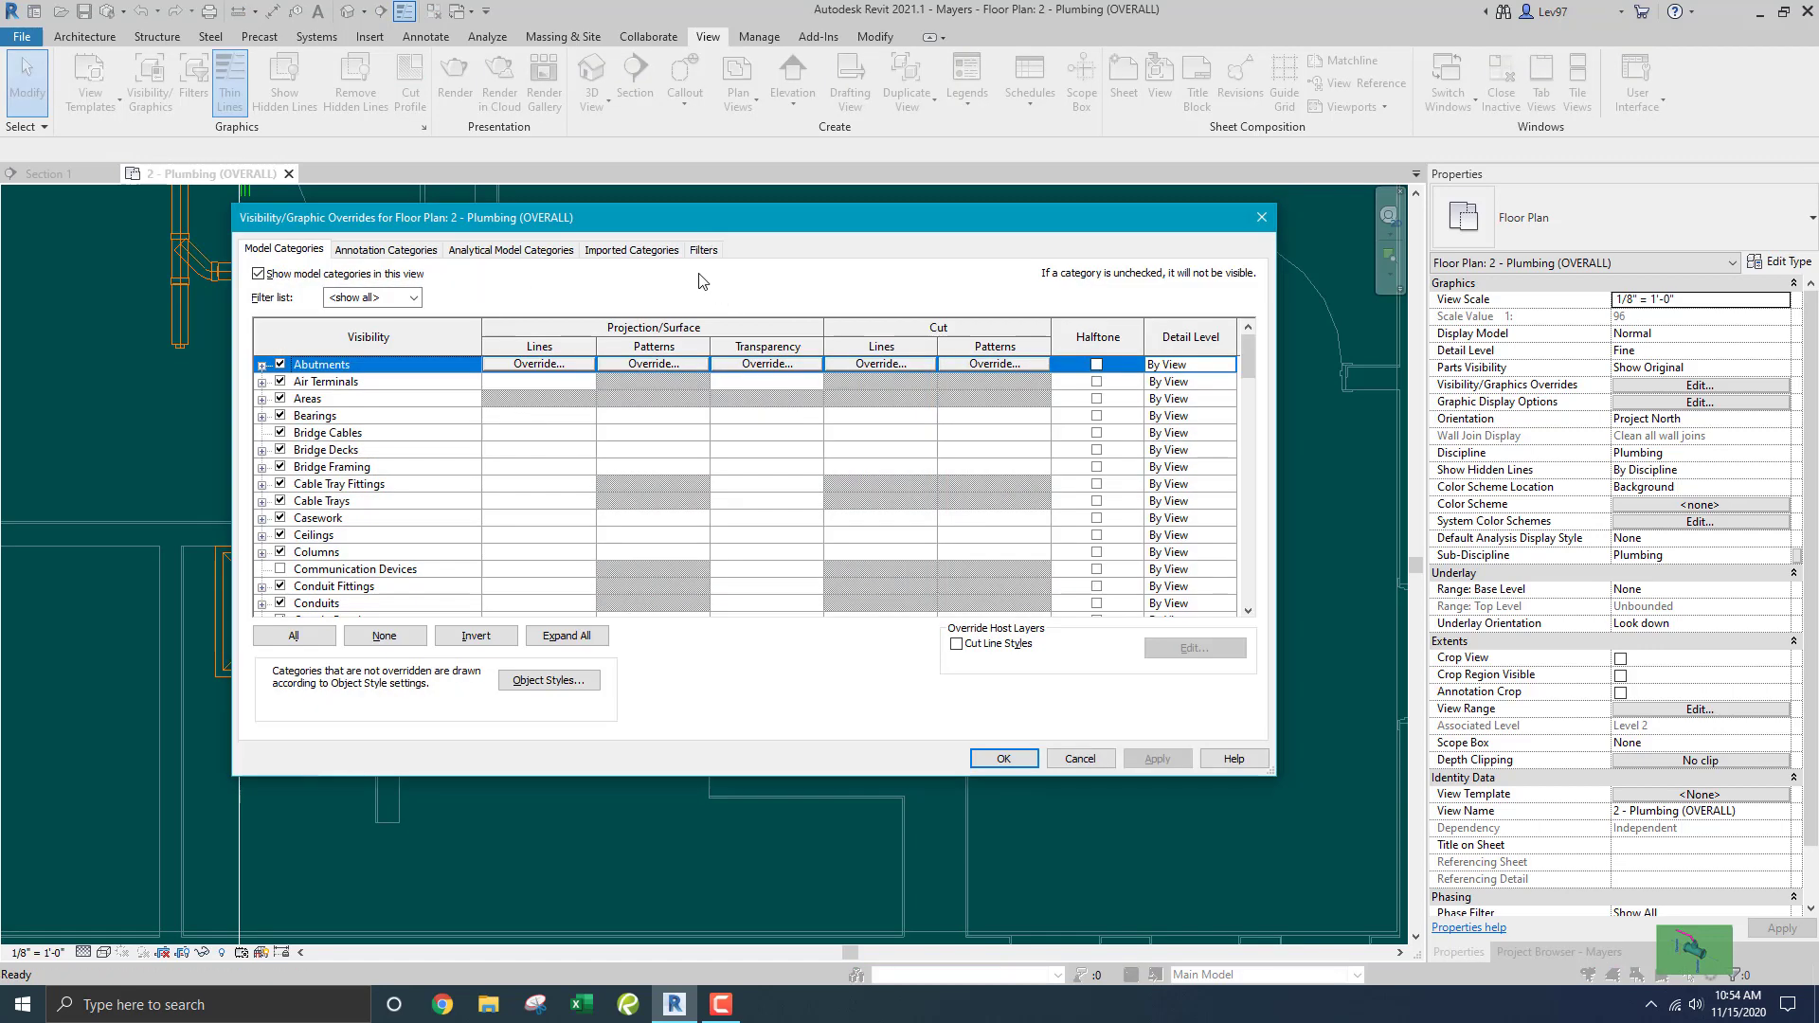
pyautogui.click(709, 249)
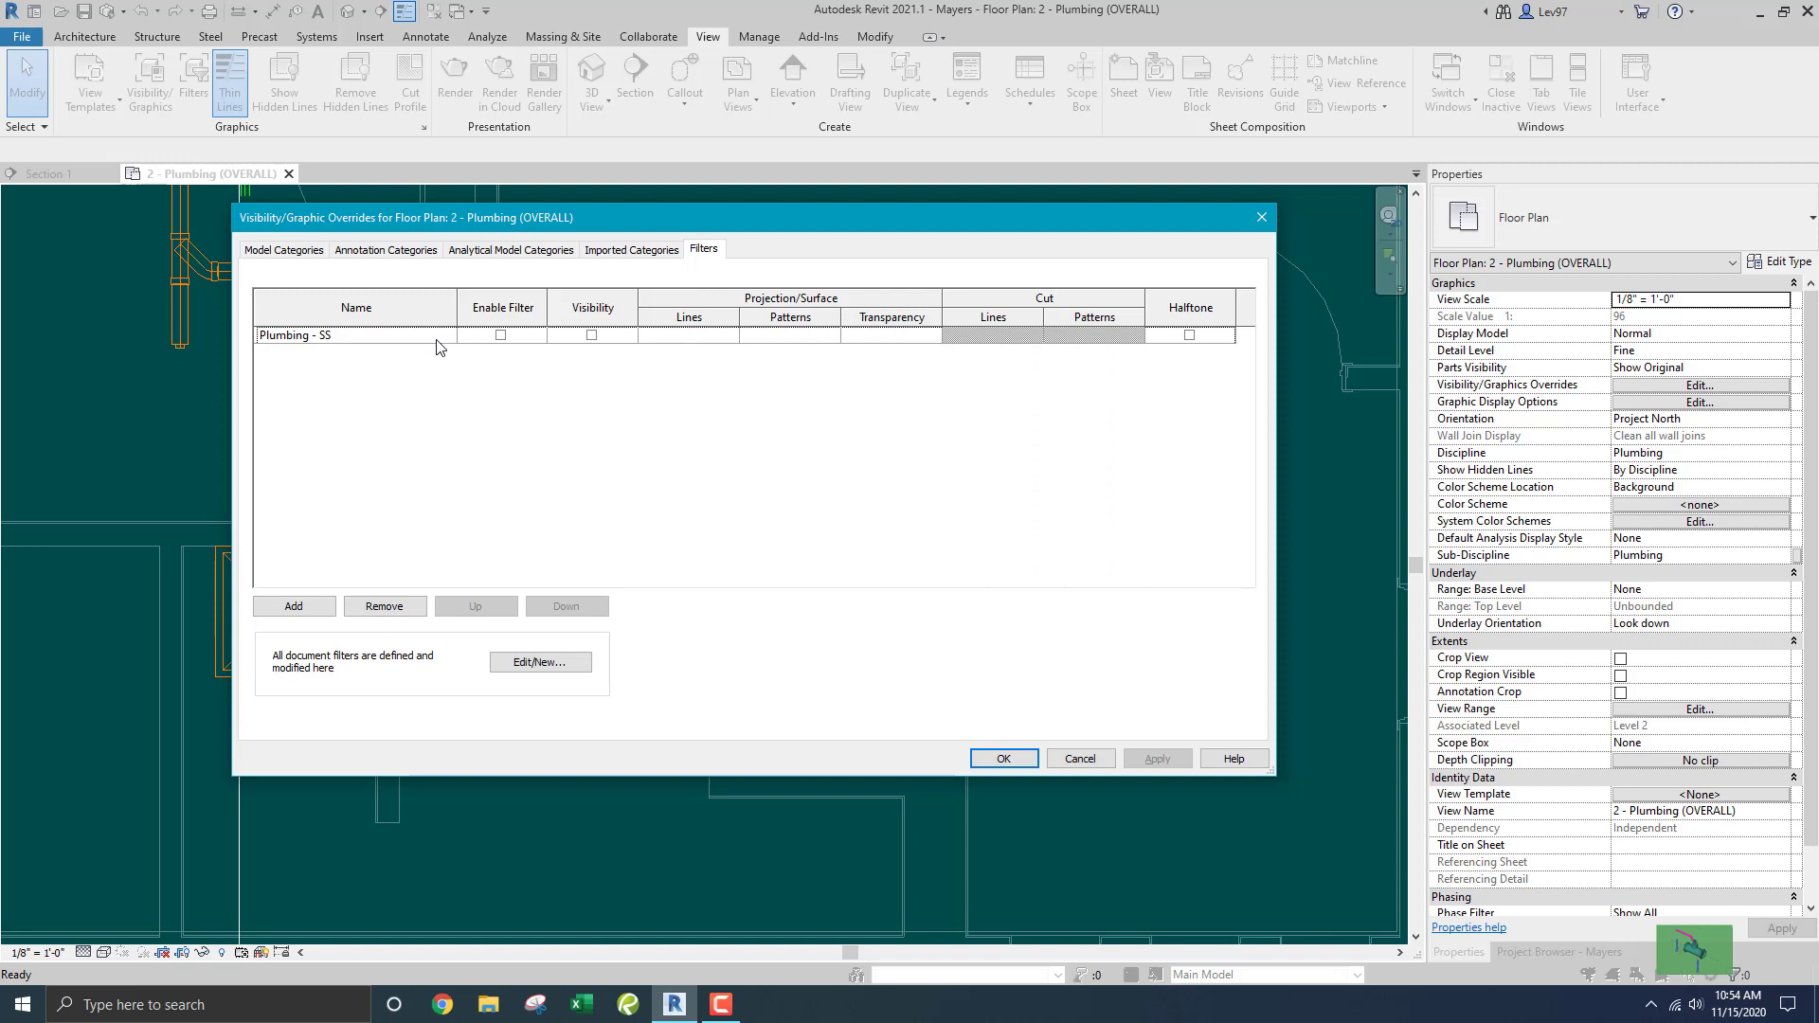
pyautogui.click(500, 336)
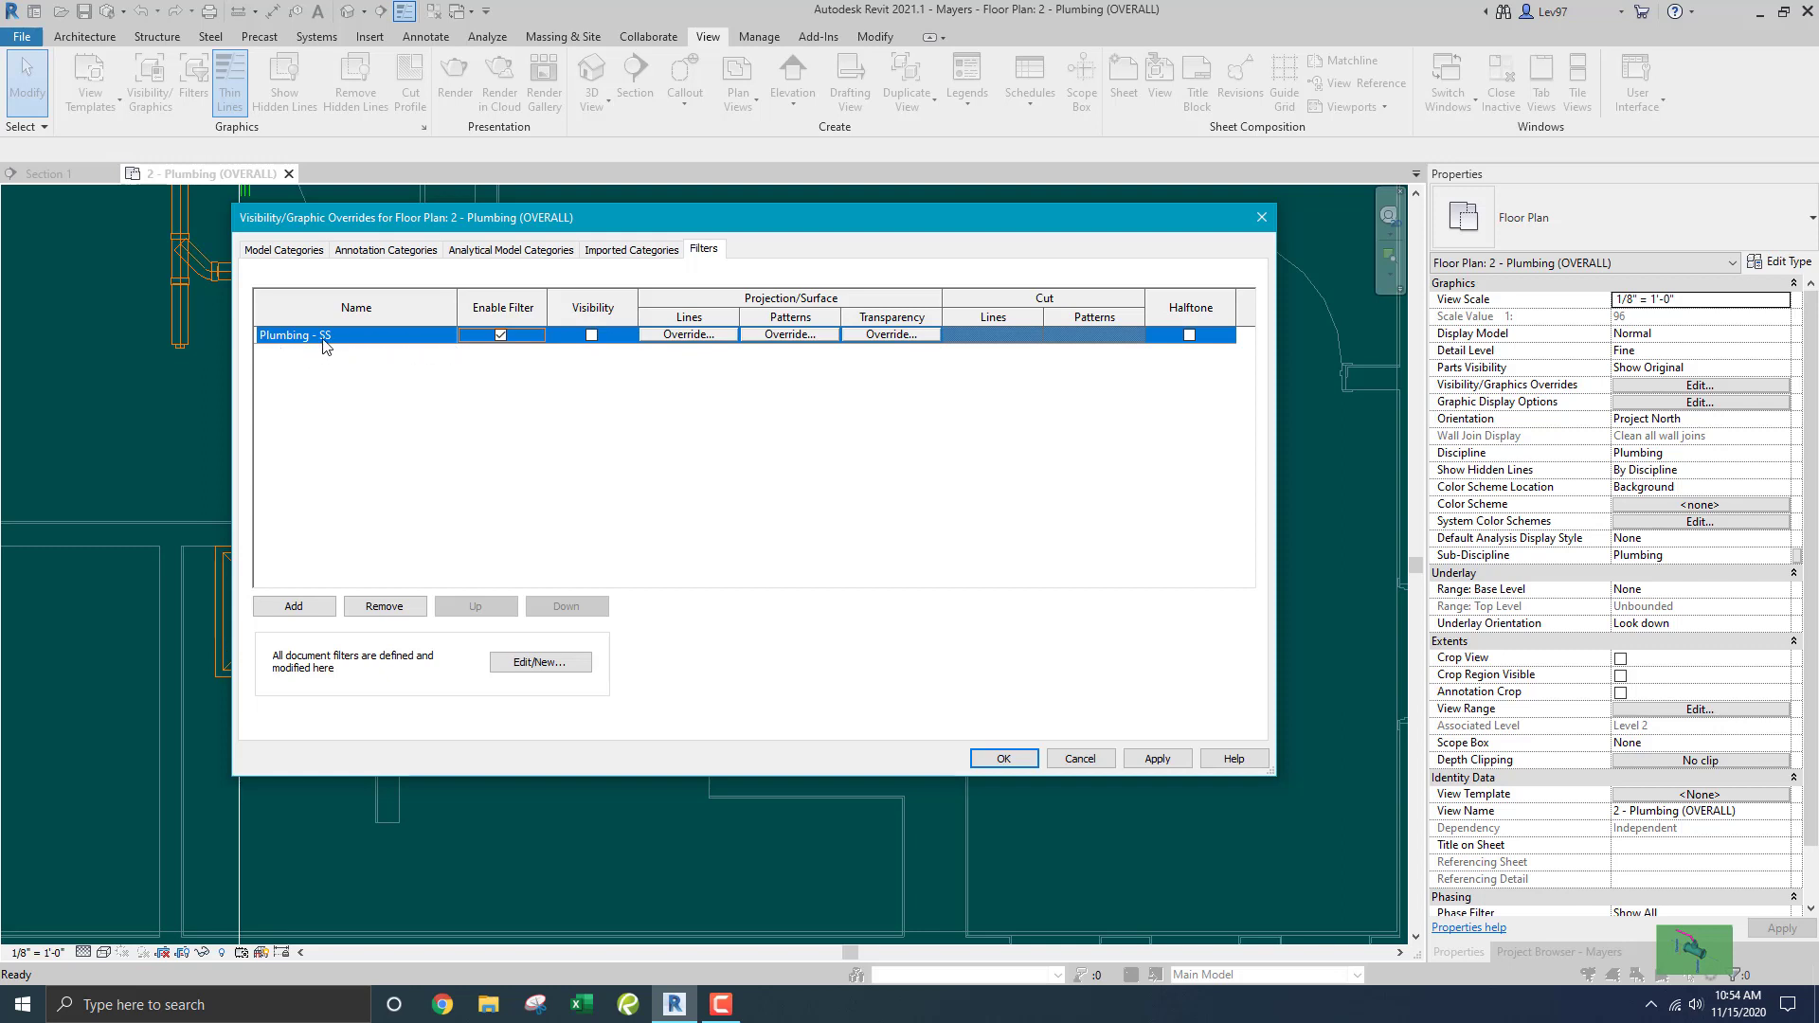
pyautogui.click(501, 333)
pyautogui.click(1008, 760)
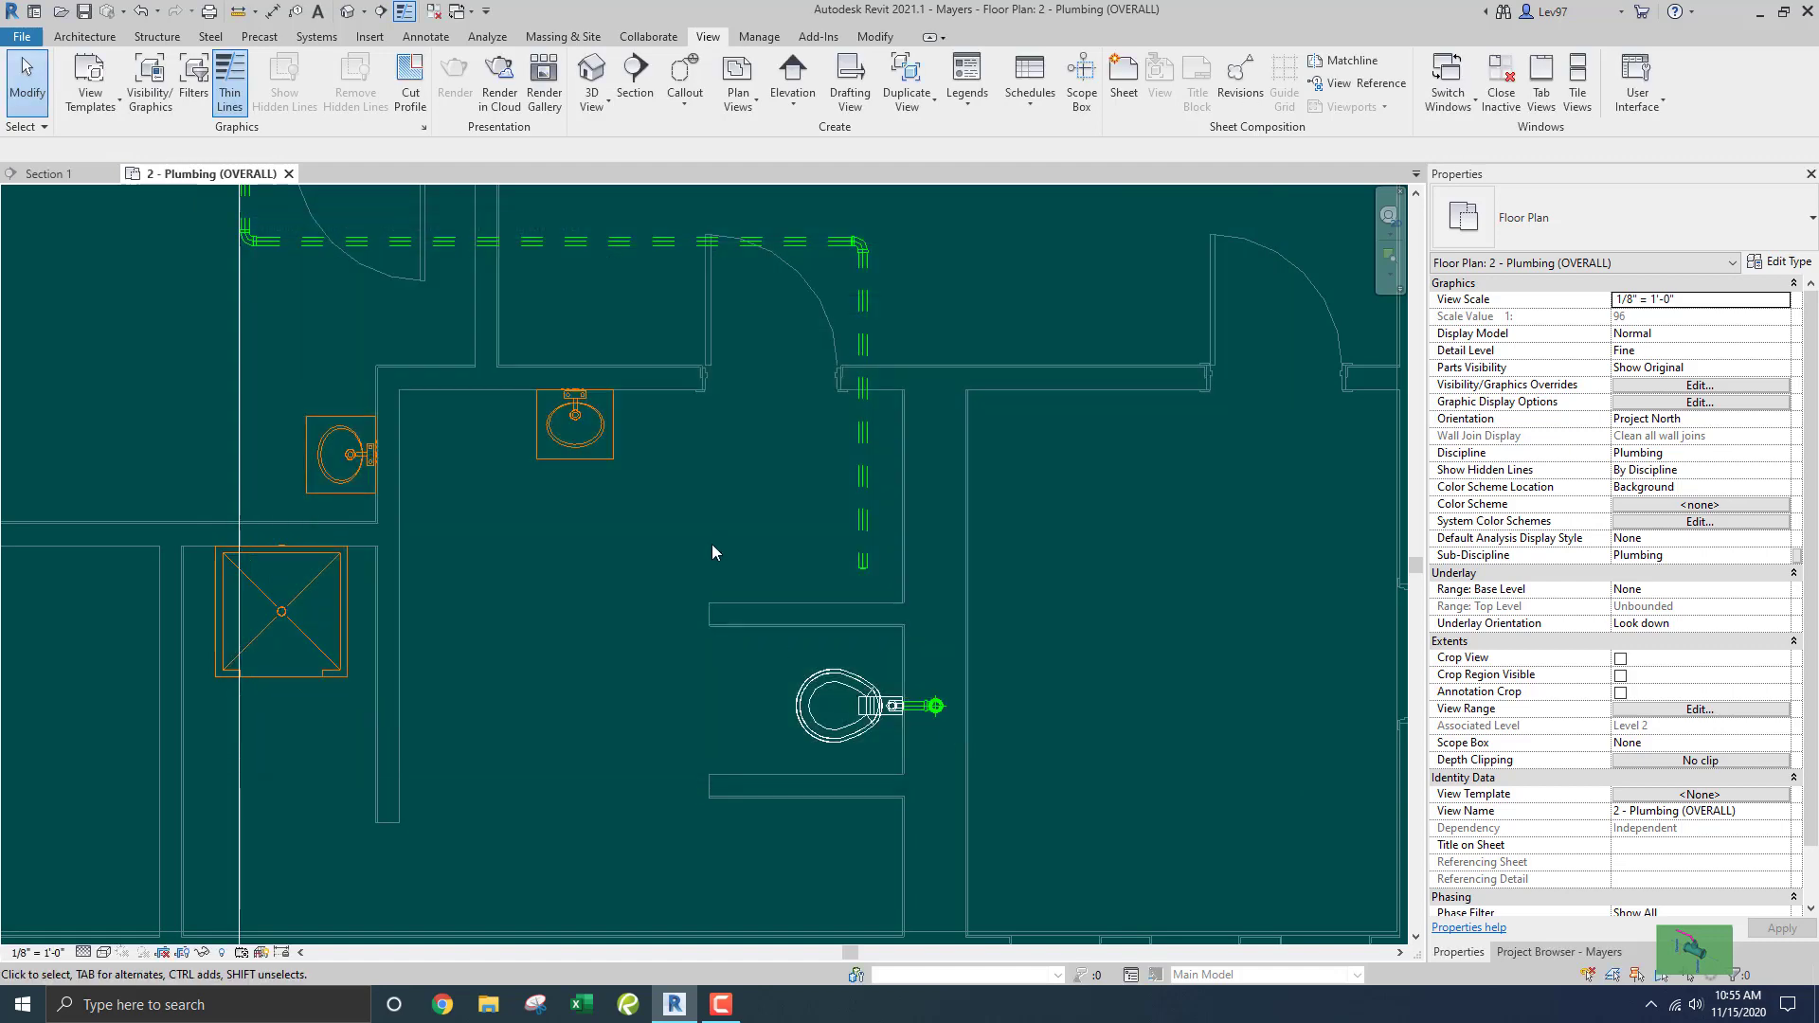
# Align the centerline of the dashed vertical vent run with the center of the pipe riser behind the toilet.
pyautogui.moveTo(716, 525); pyautogui.dragTo(536, 491, button='middle')
pyautogui.scroll(-1, 536, 491)
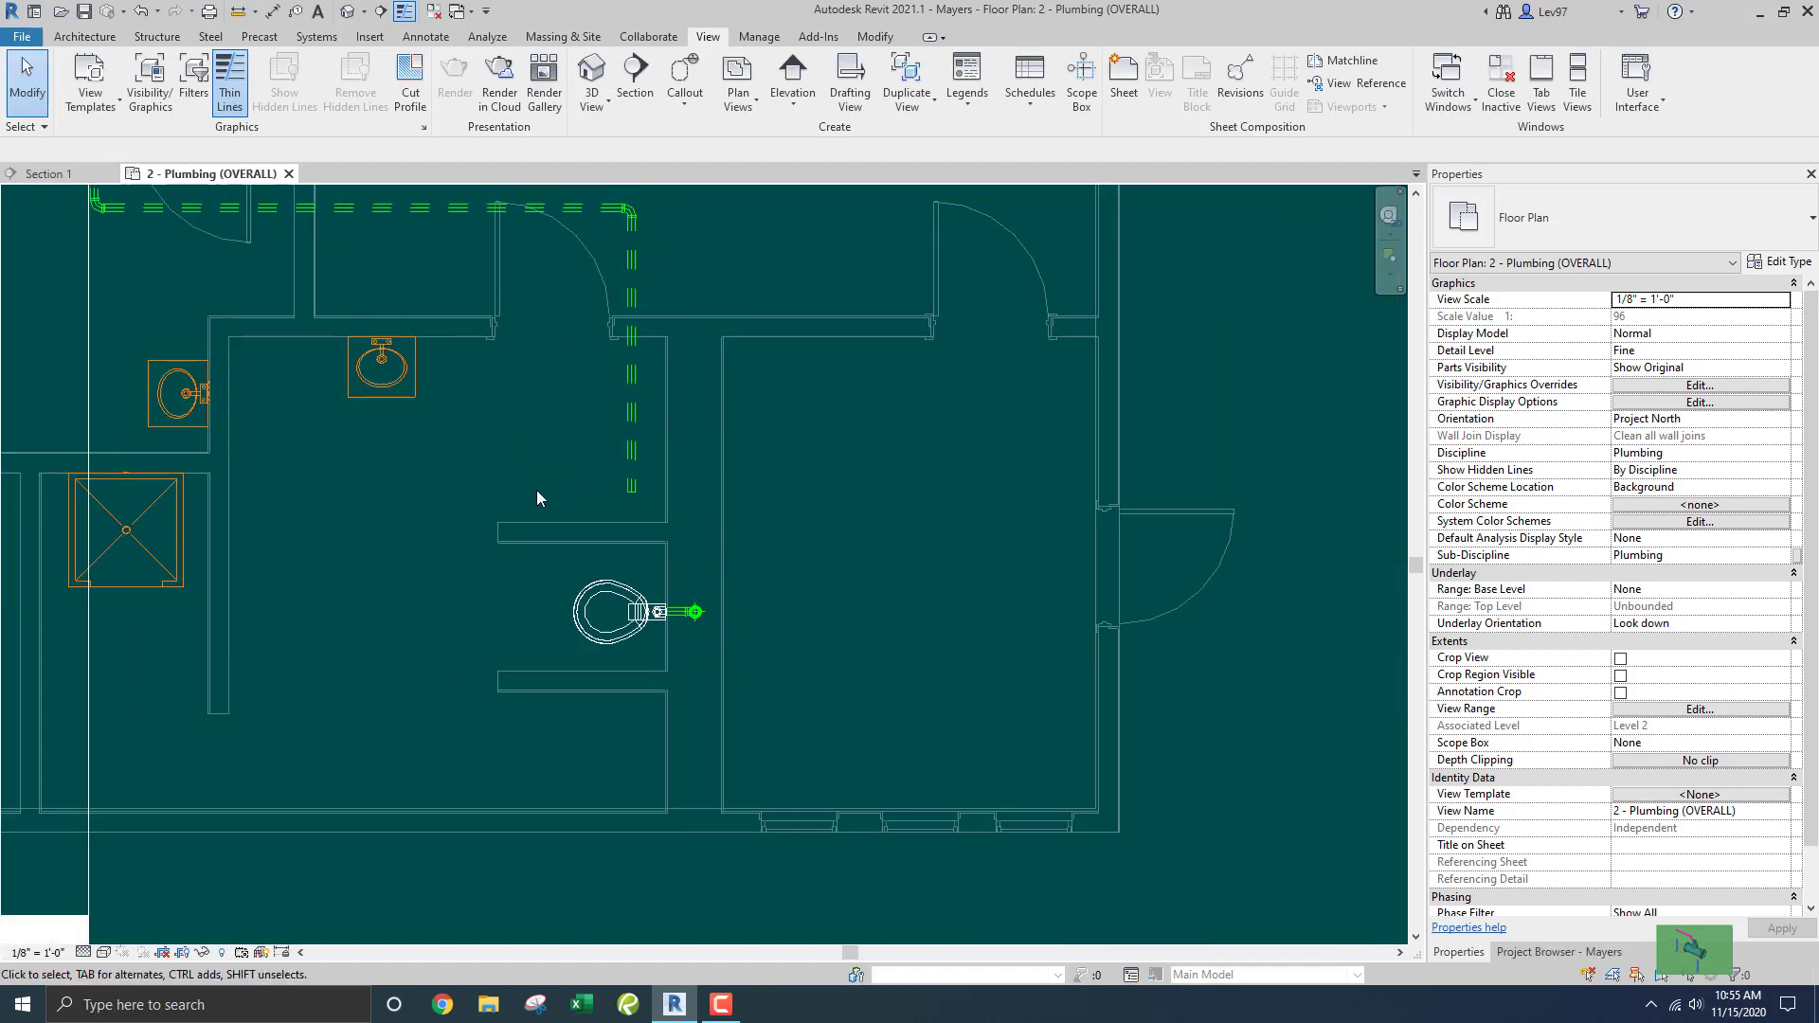
pyautogui.scroll(4, 536, 490)
pyautogui.moveTo(627, 438); pyautogui.dragTo(573, 445, button='middle')
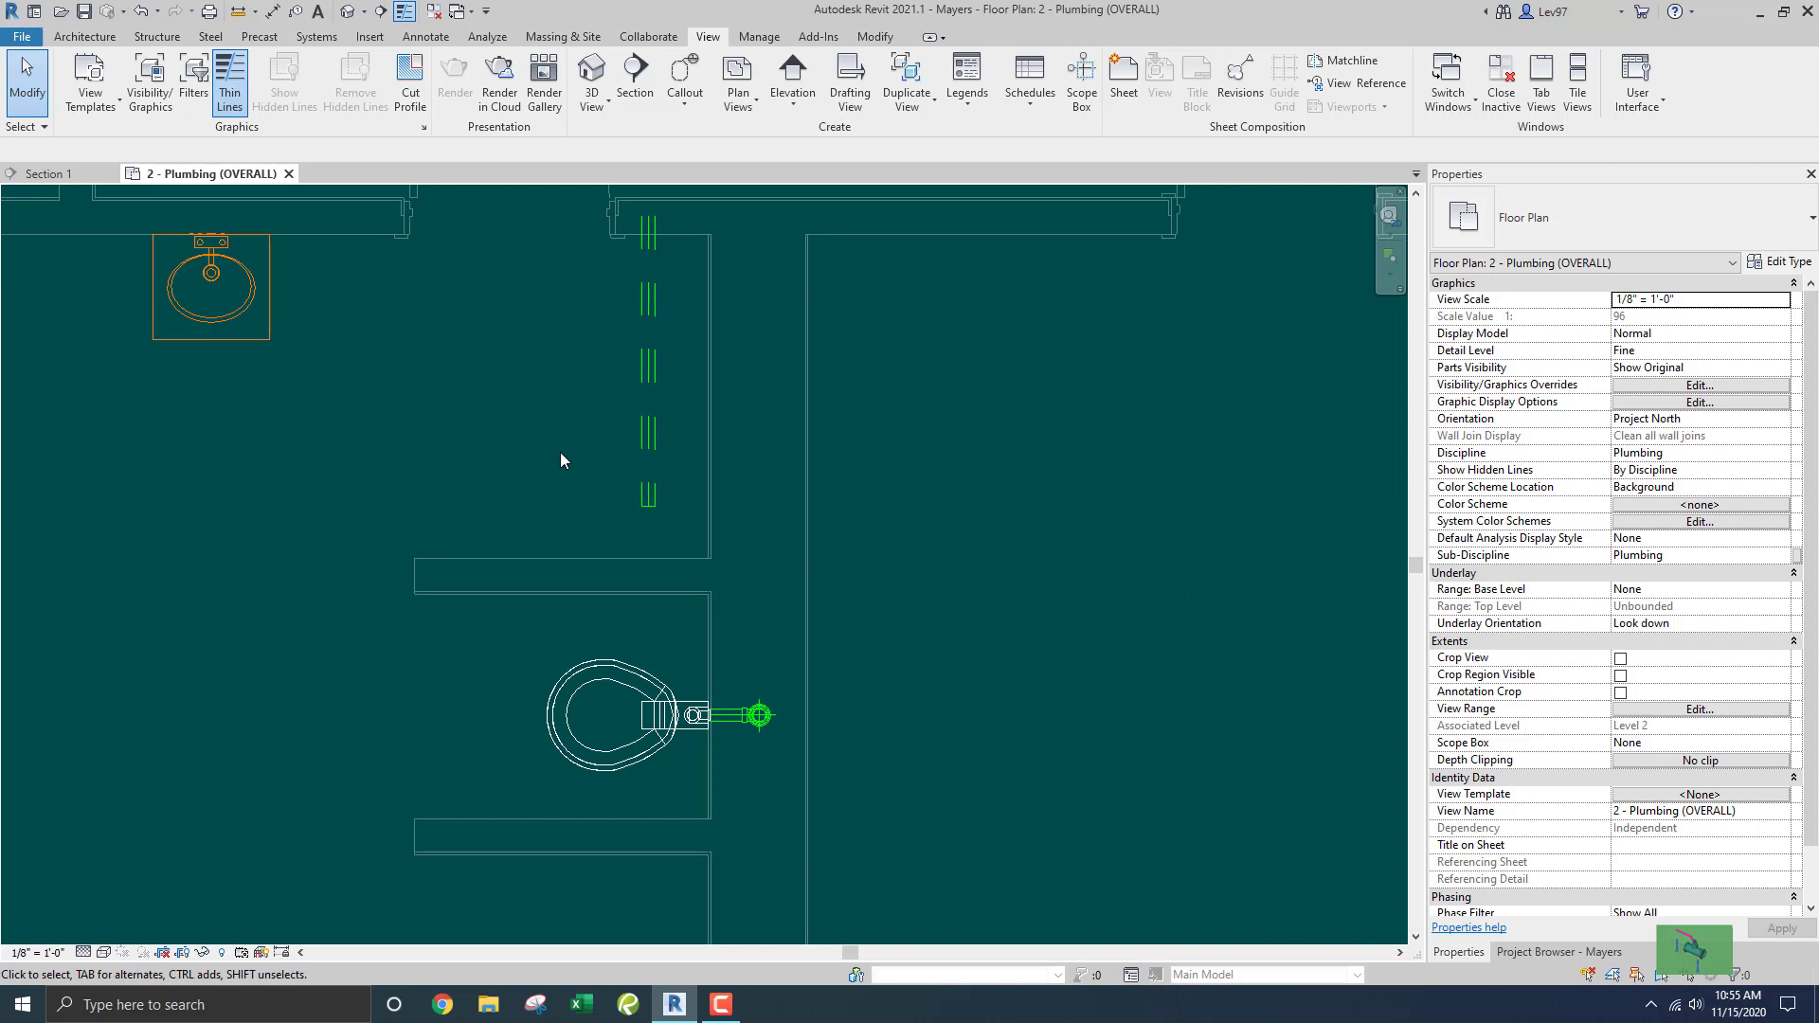
pyautogui.scroll(-1, 561, 442)
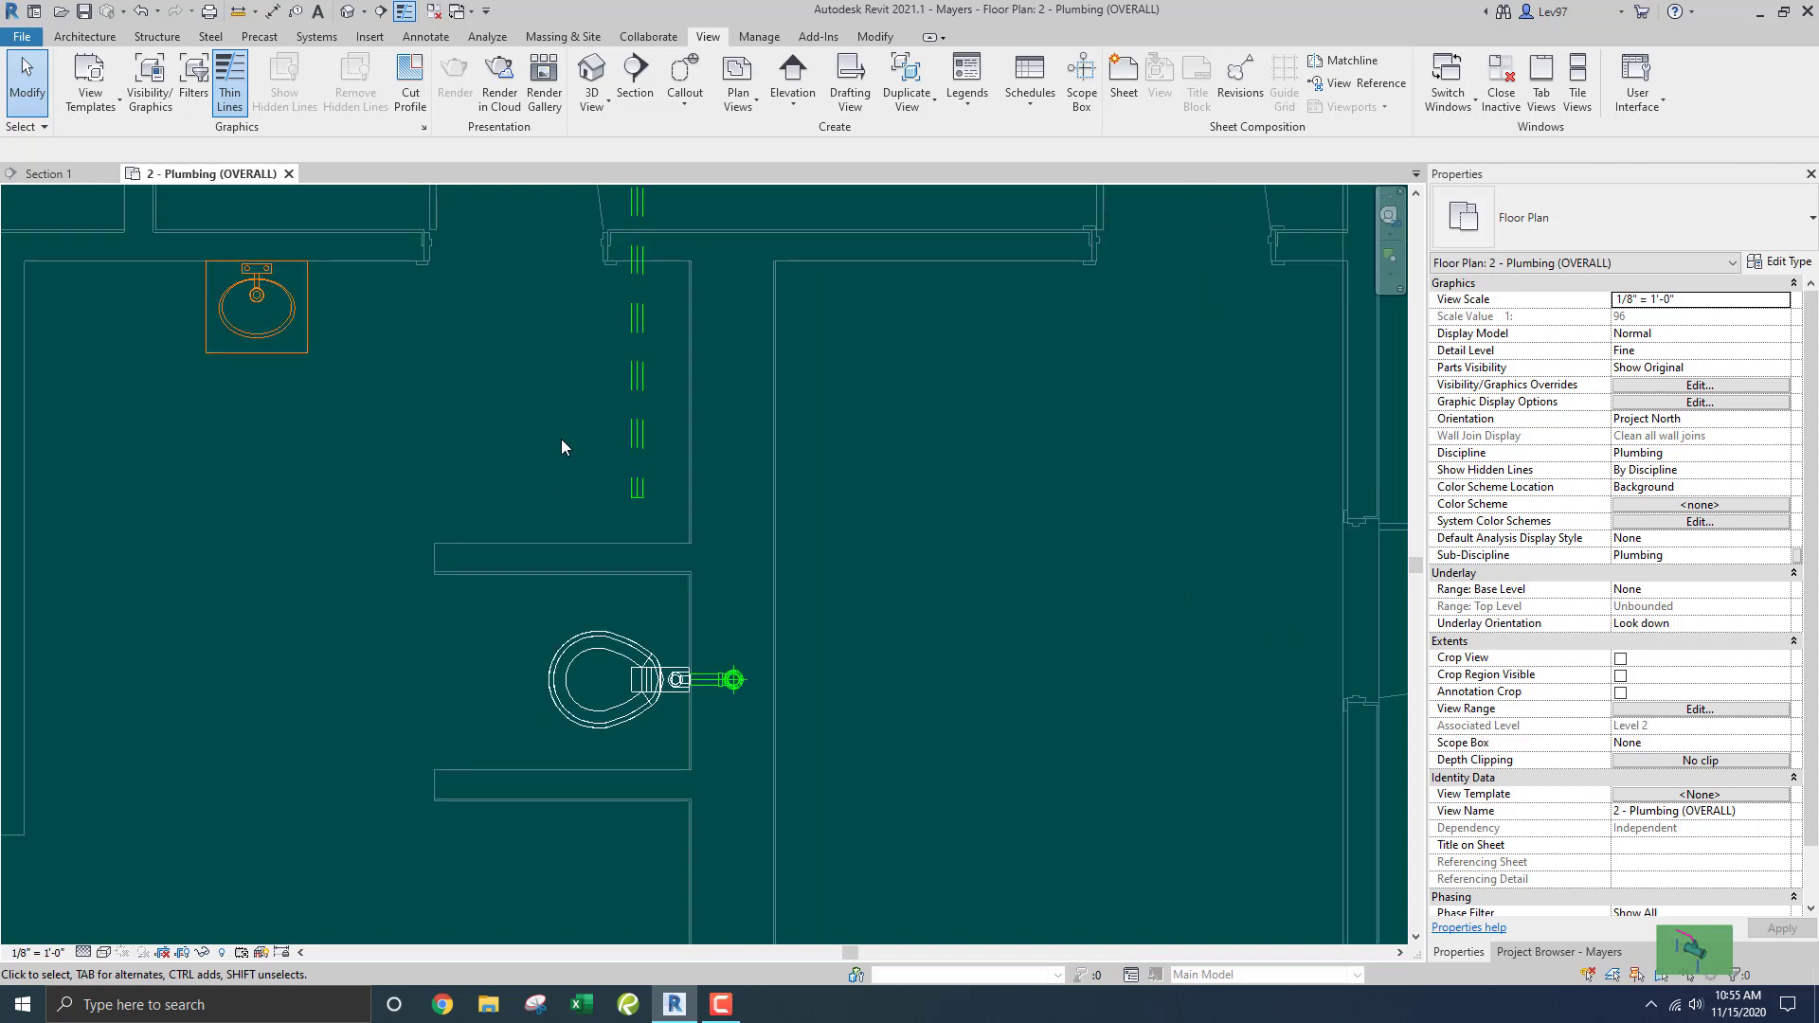
pyautogui.moveTo(561, 439); pyautogui.dragTo(586, 554, button='middle')
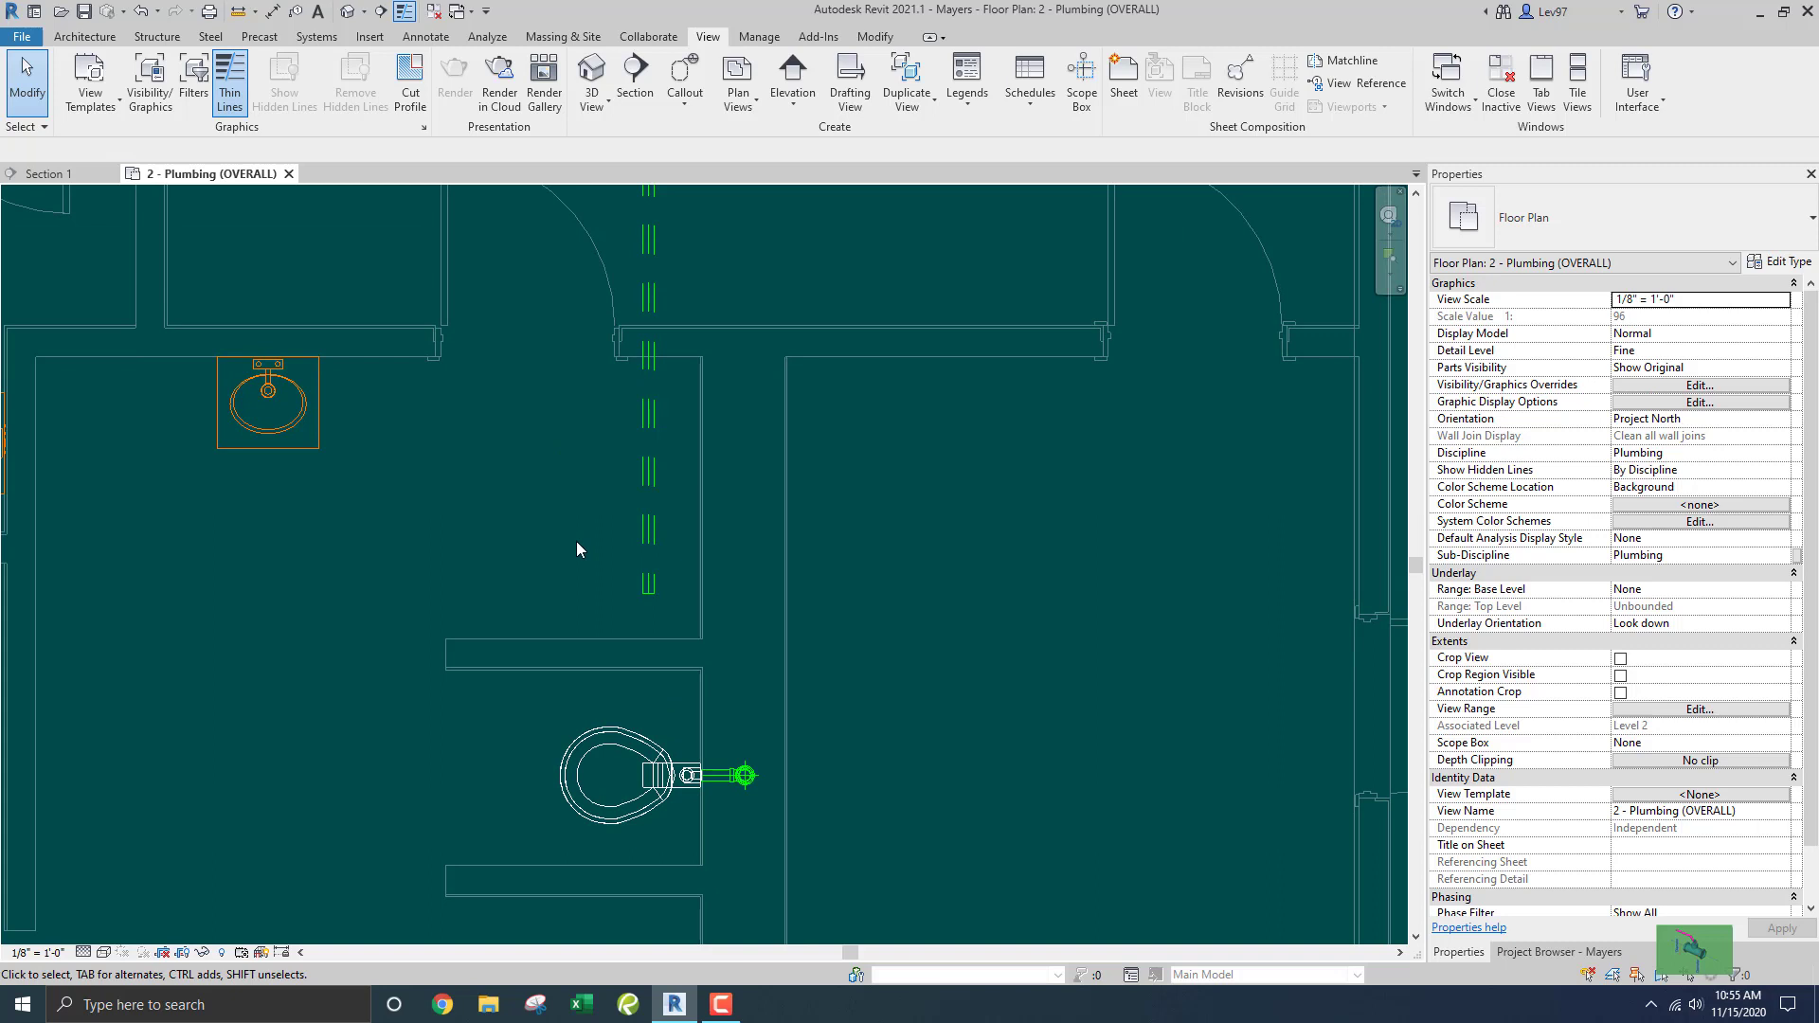
pyautogui.scroll(3, 746, 772)
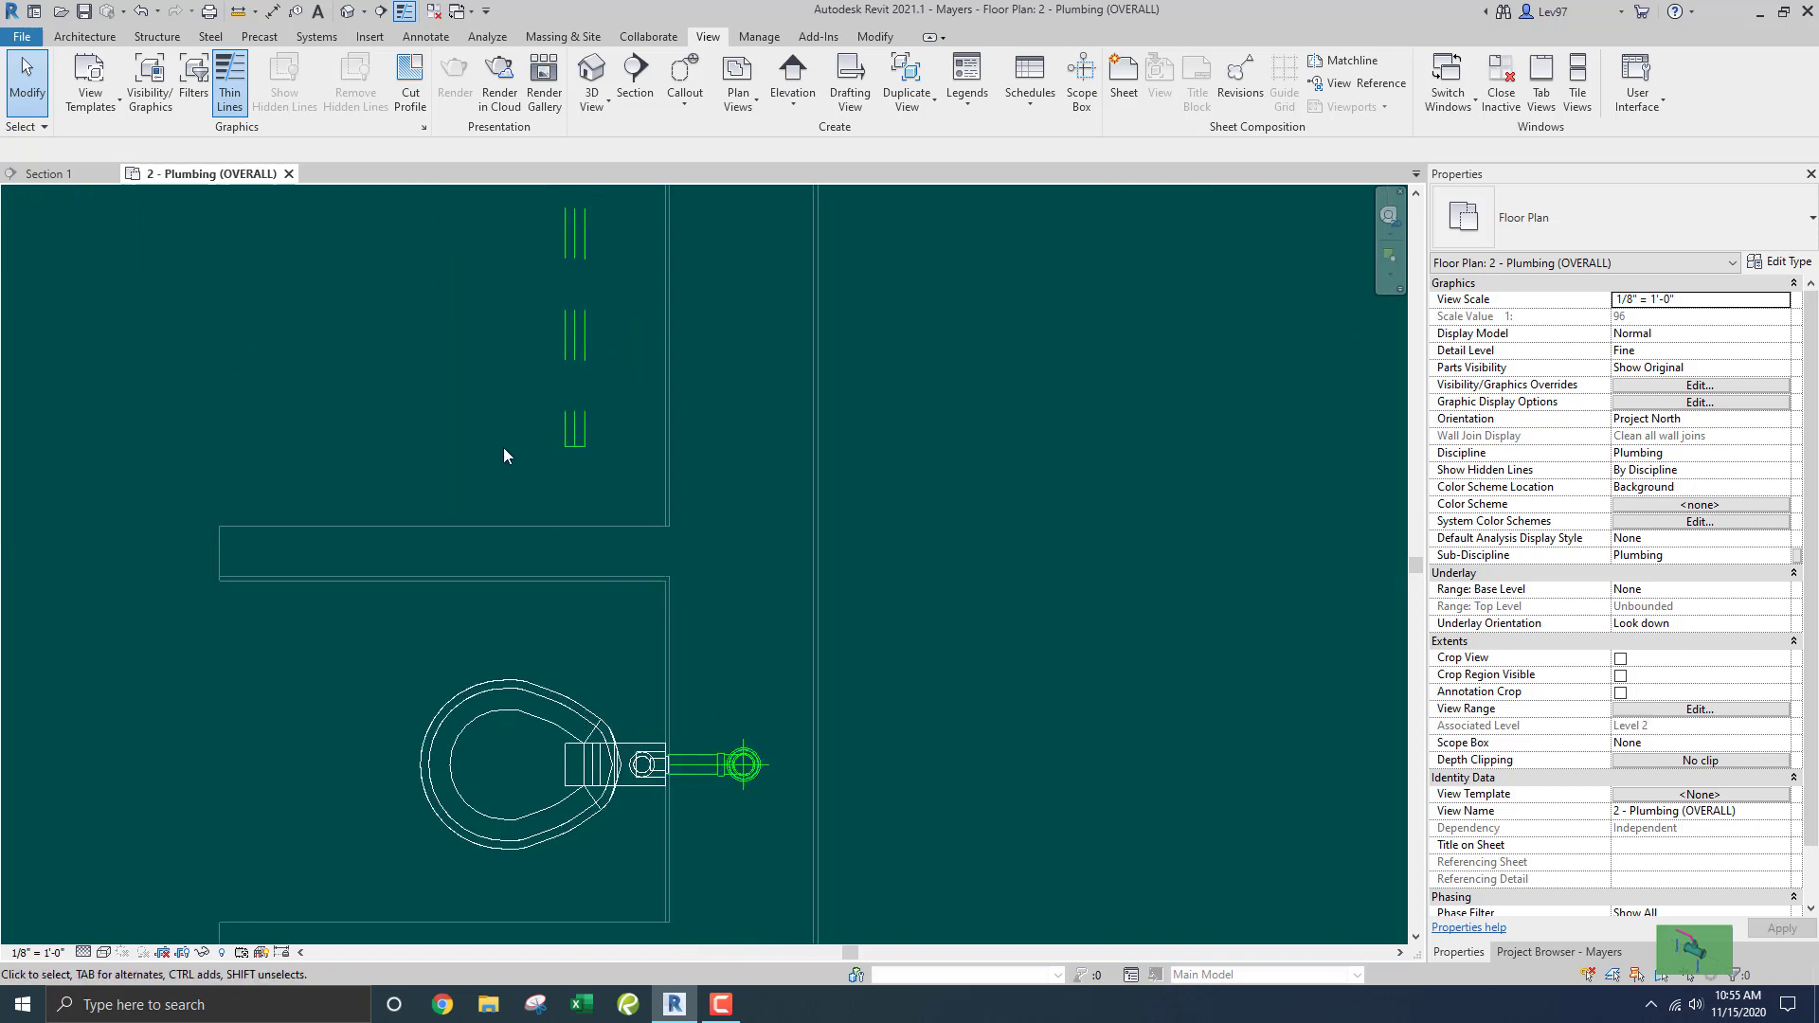
pyautogui.moveTo(516, 455); pyautogui.dragTo(565, 499, button='middle')
pyautogui.scroll(1, 503, 474)
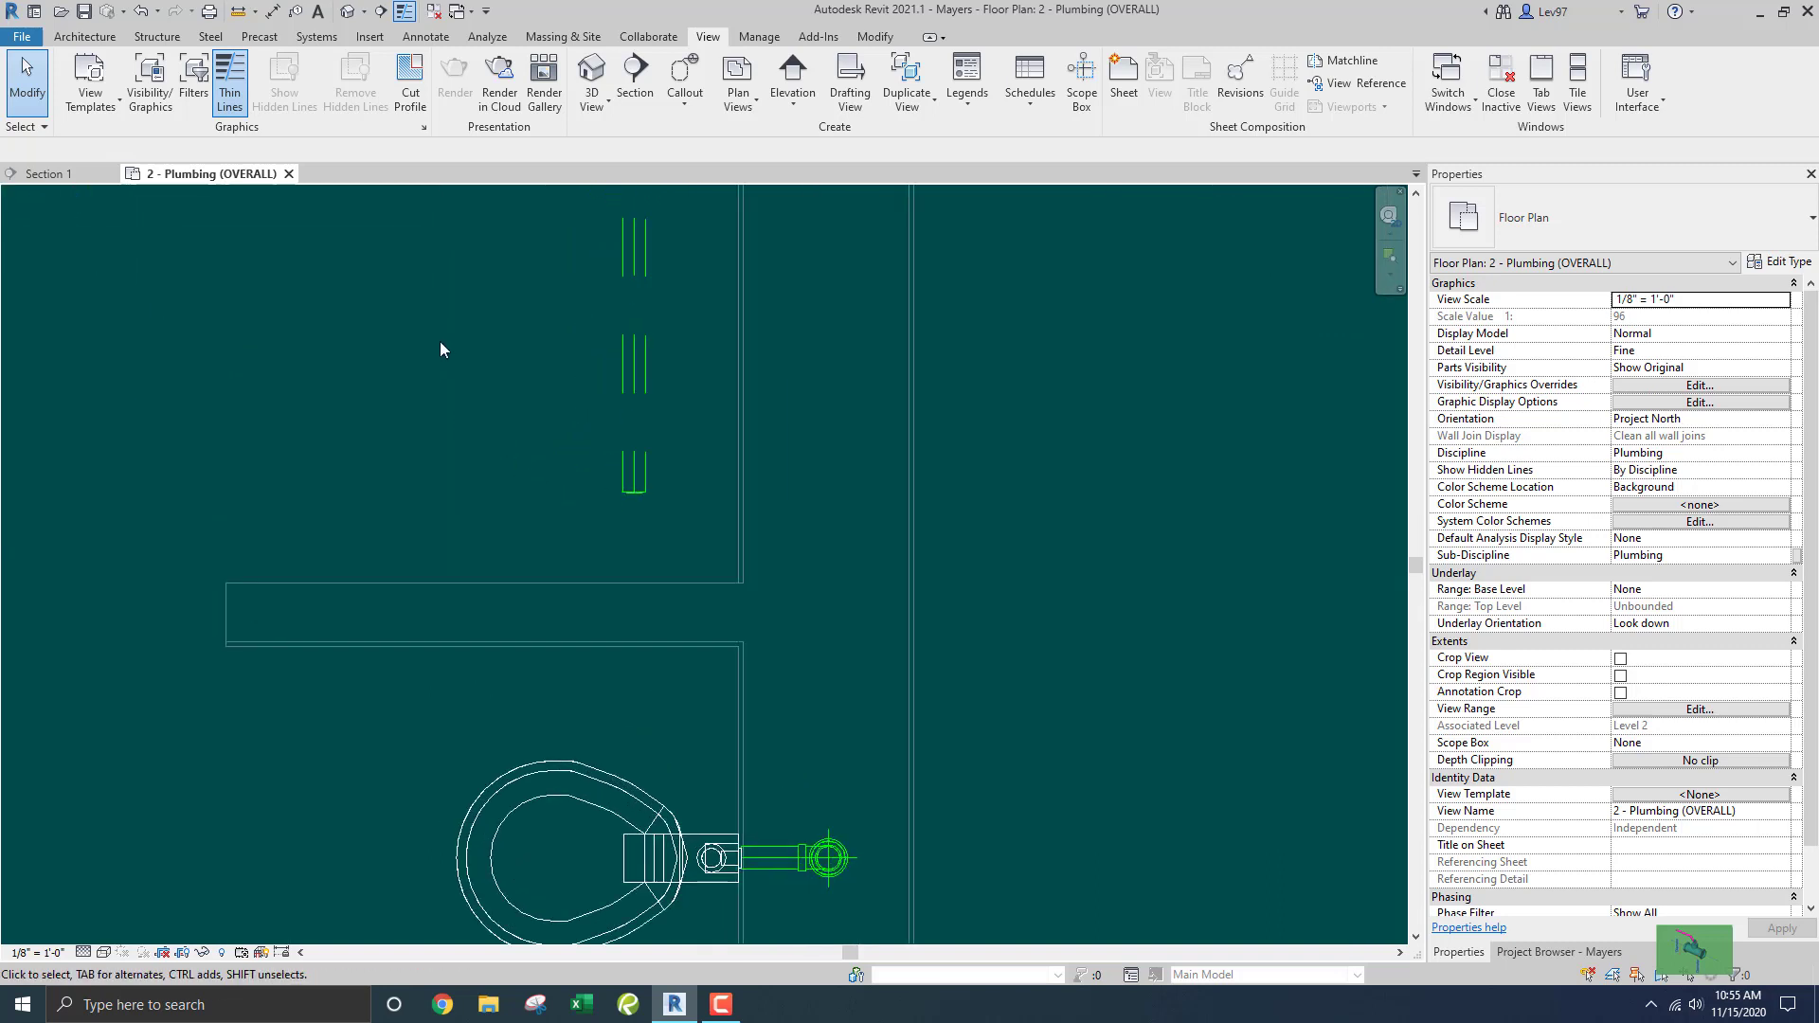
pyautogui.click(876, 37)
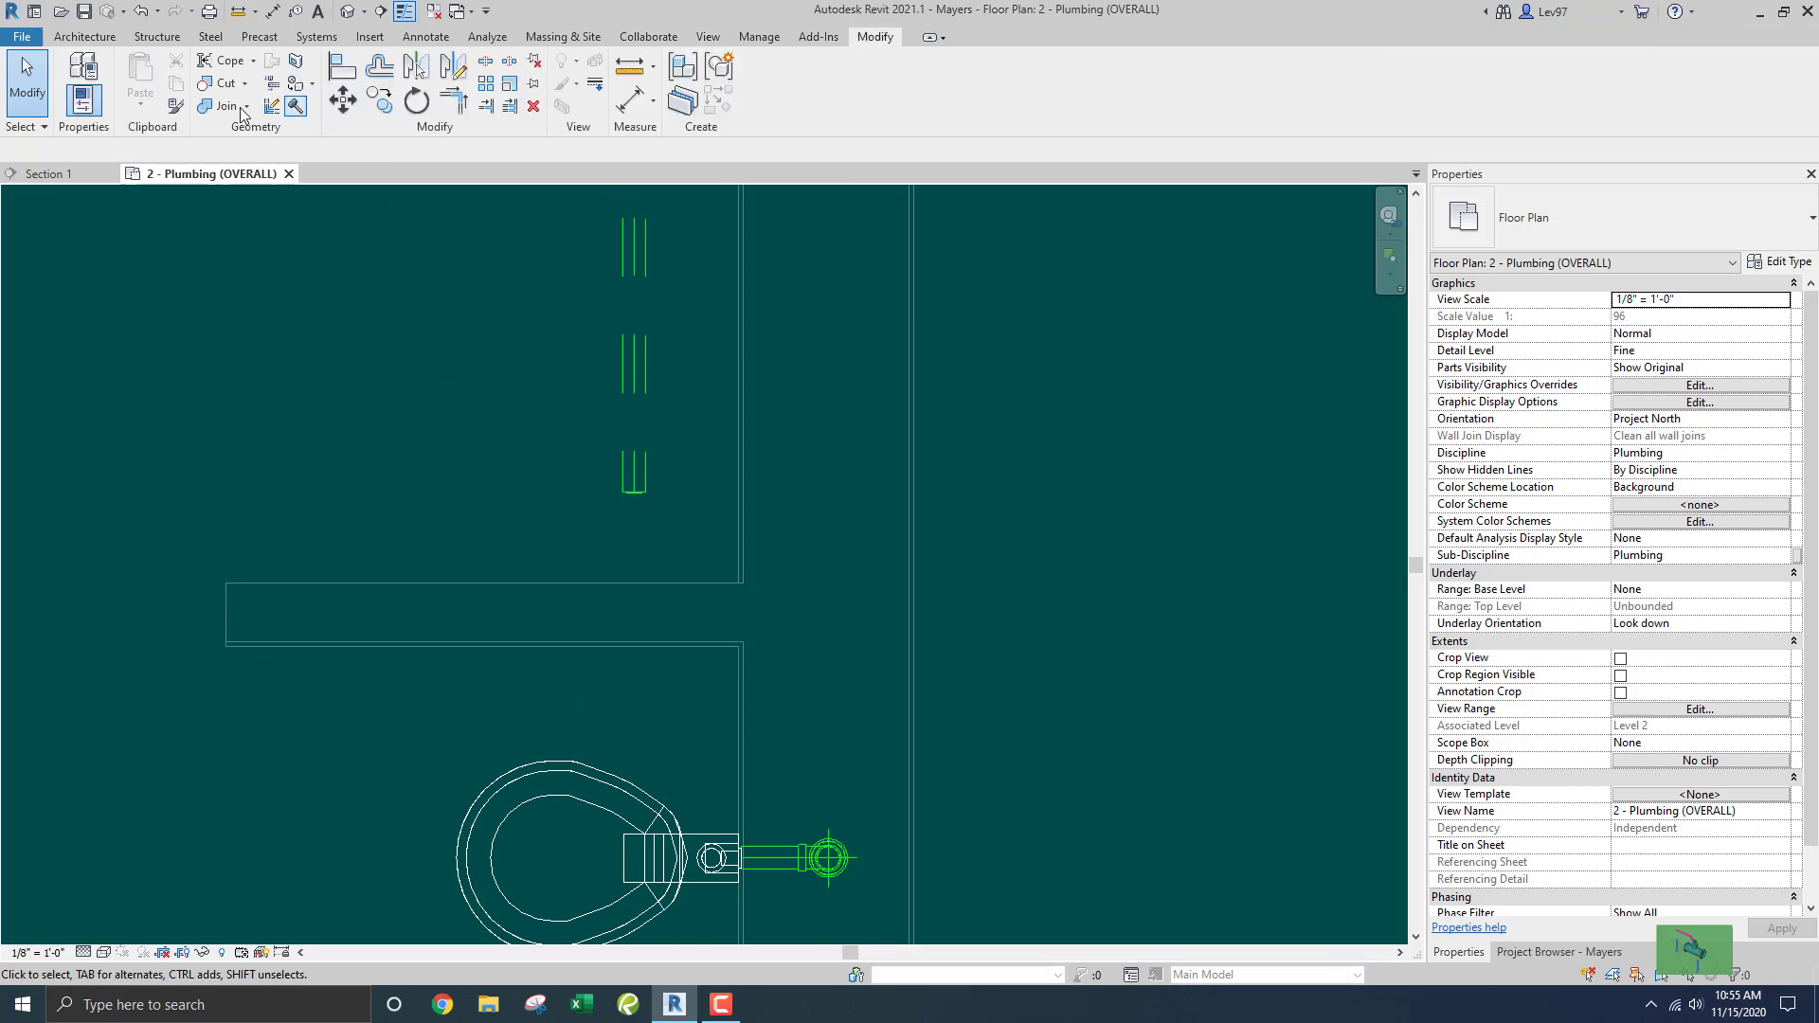
pyautogui.click(344, 82)
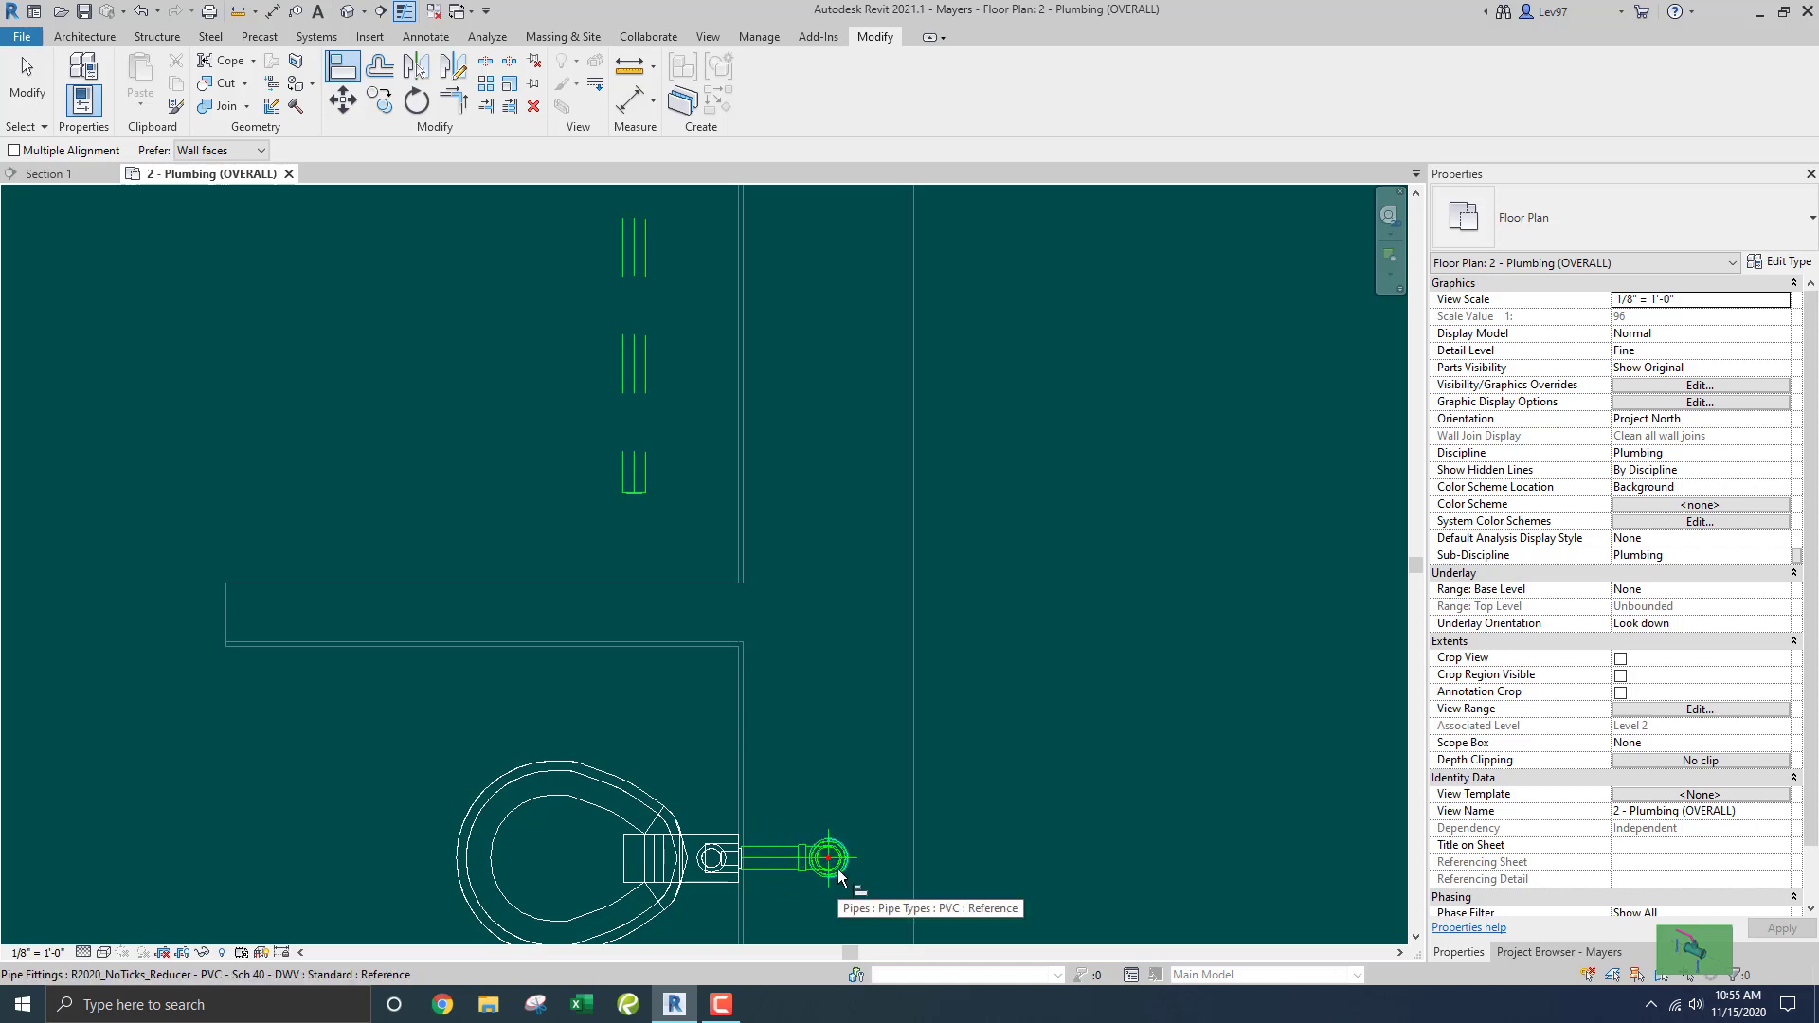
pyautogui.scroll(2, 839, 874)
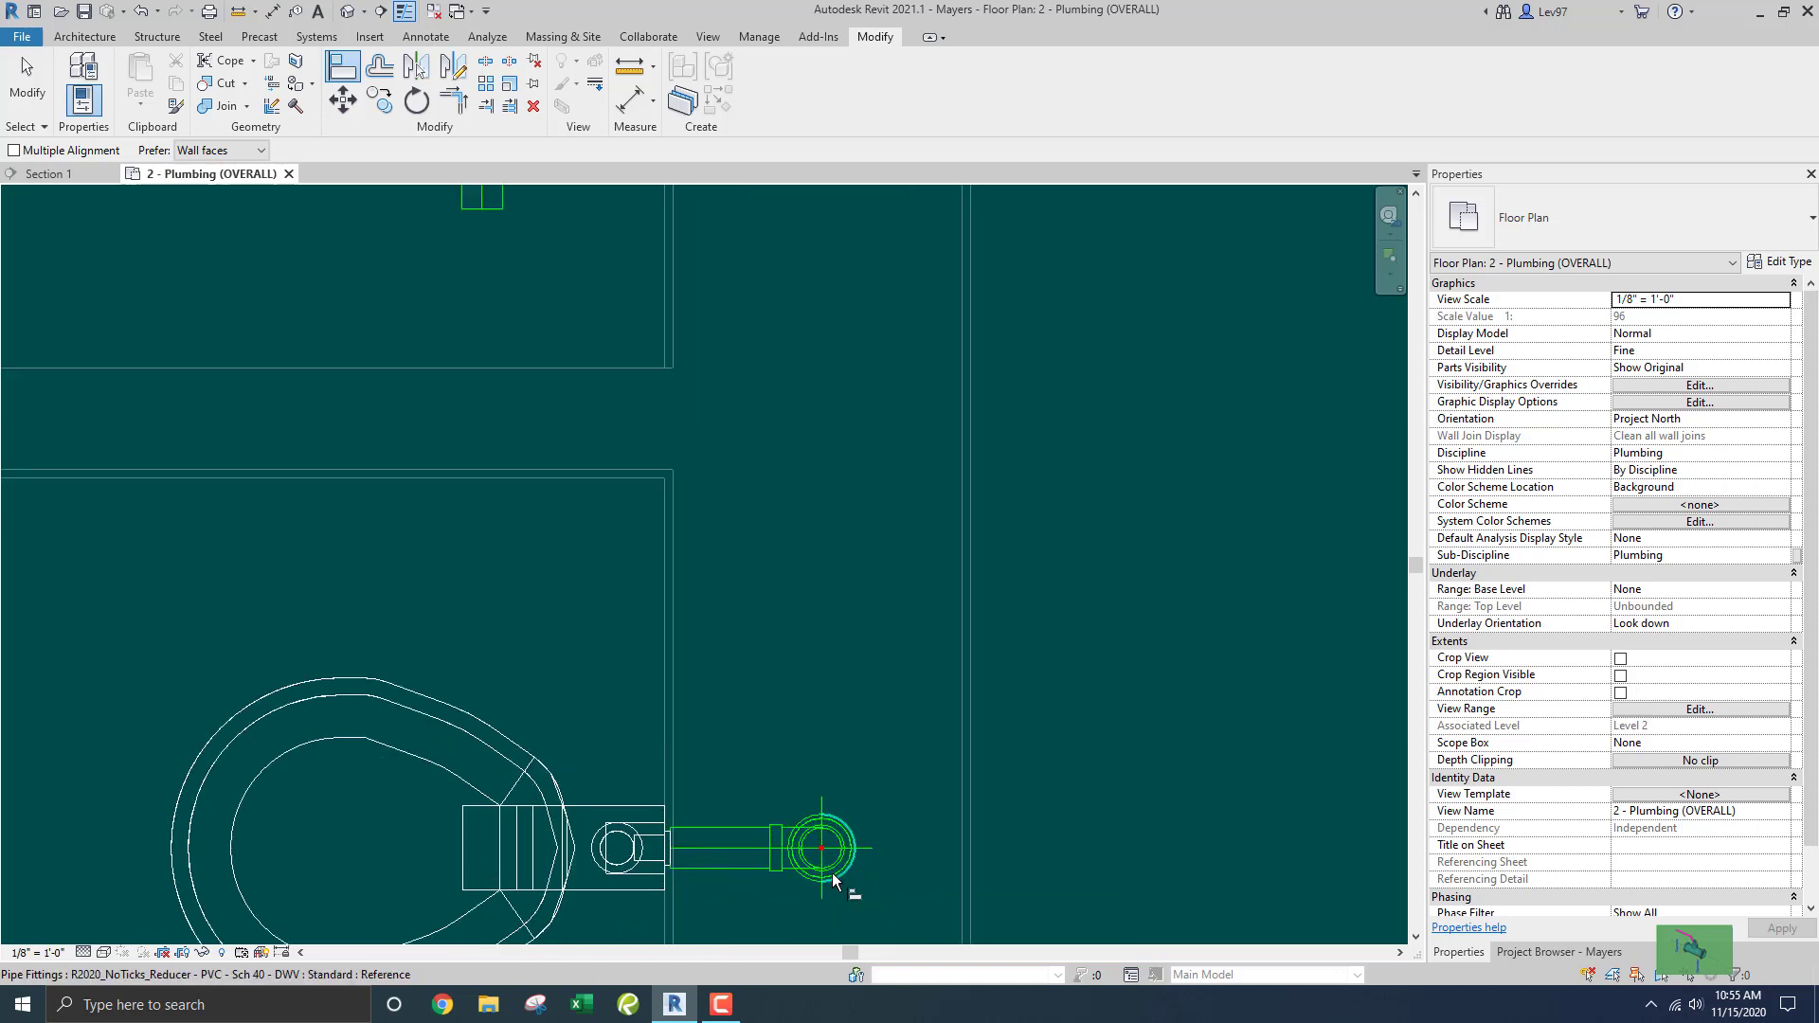
pyautogui.click(484, 199)
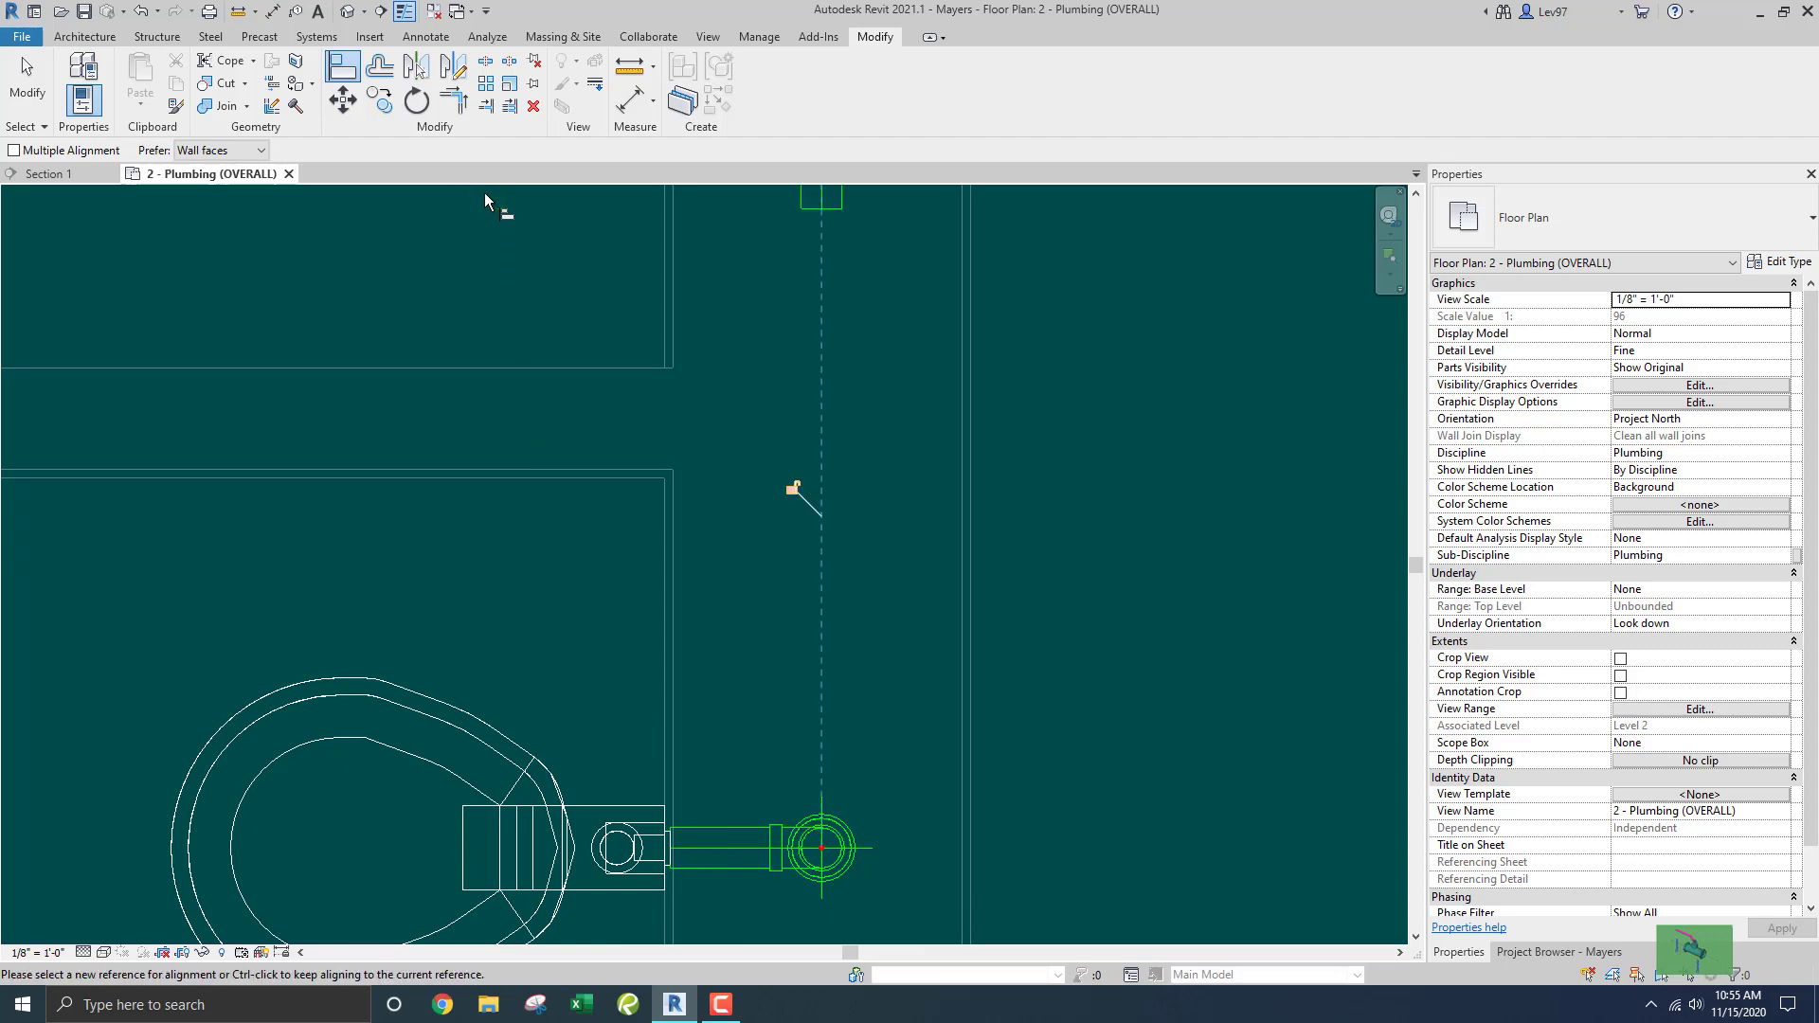
pyautogui.press('Escape')
pyautogui.scroll(-8, 742, 384)
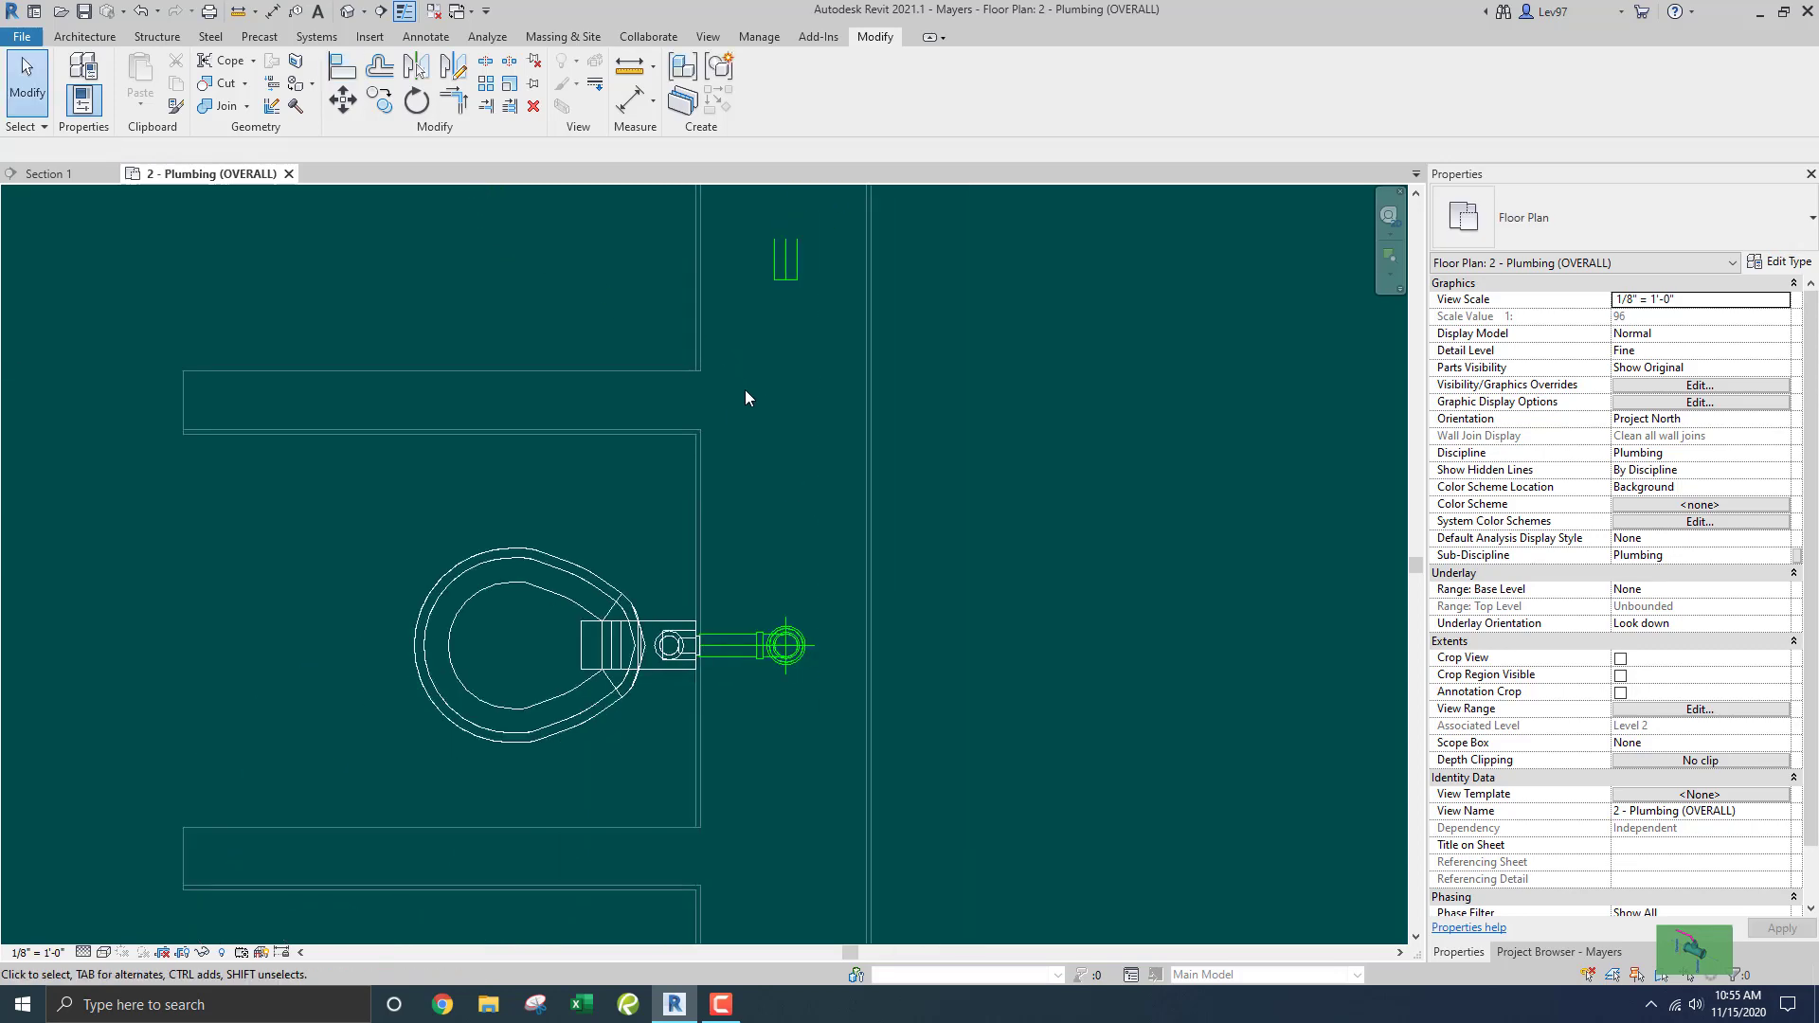
pyautogui.moveTo(692, 383); pyautogui.dragTo(784, 408, button='middle')
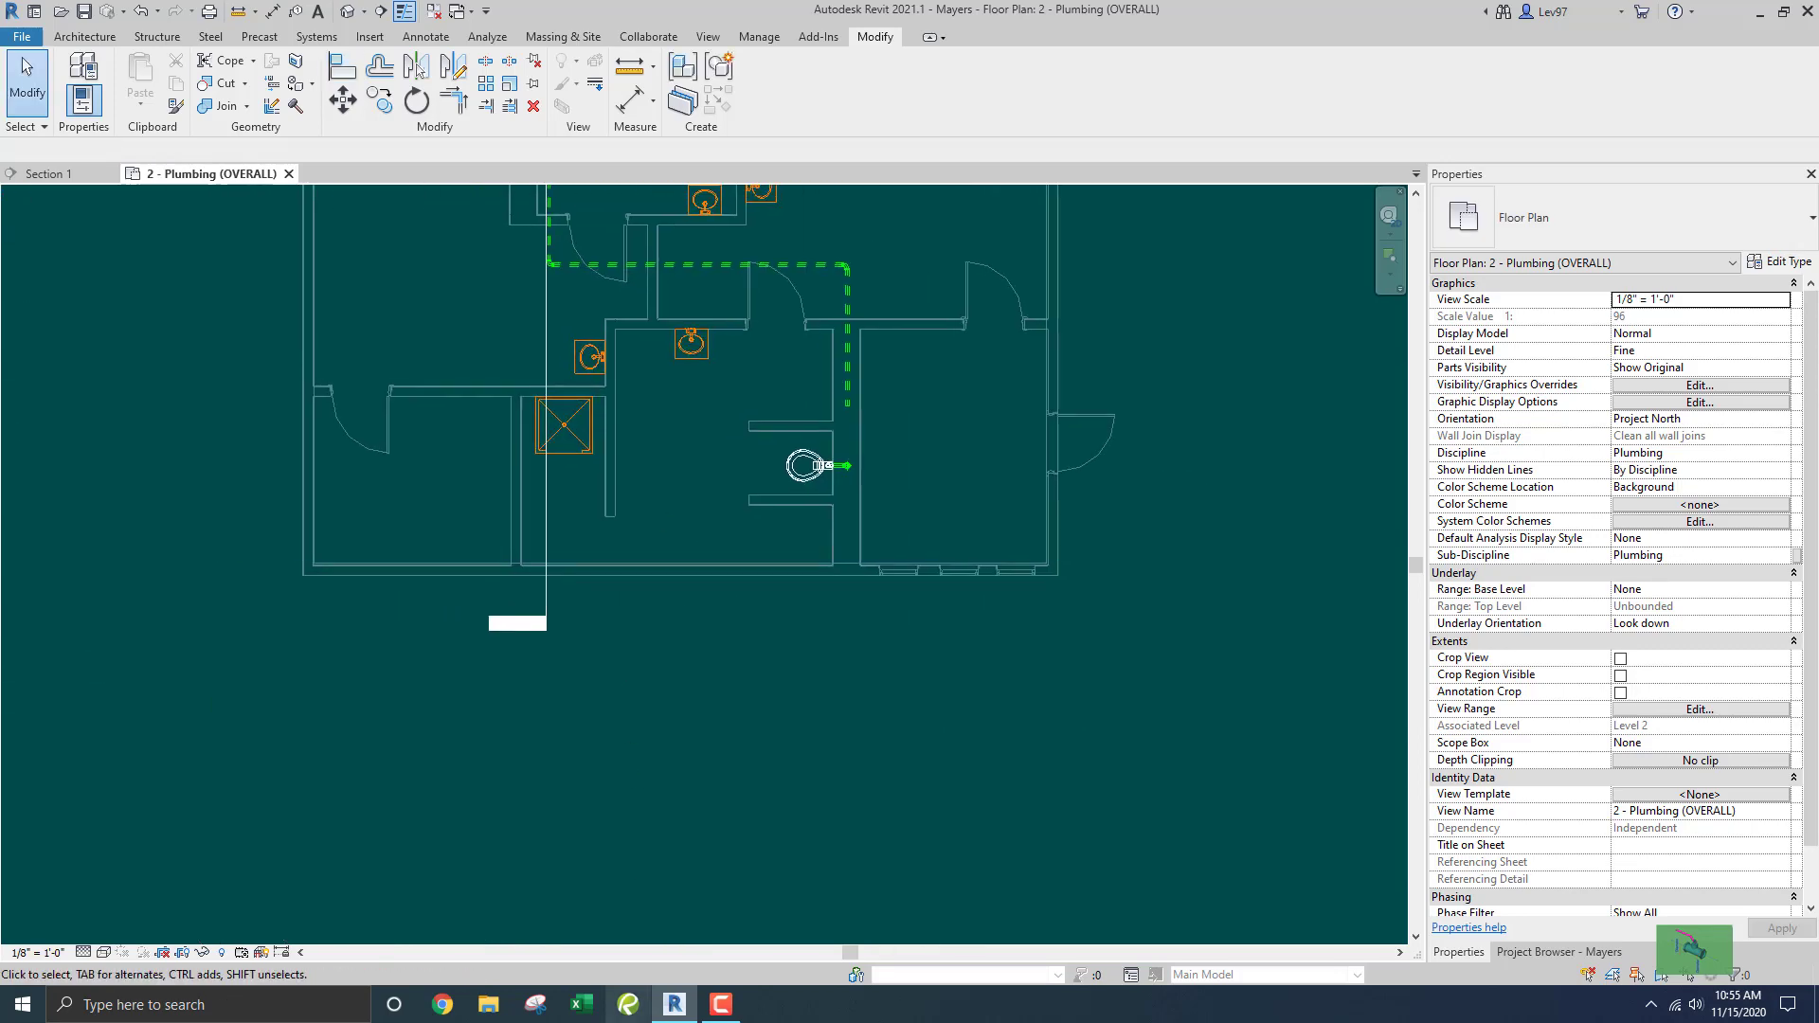
pyautogui.click(722, 1006)
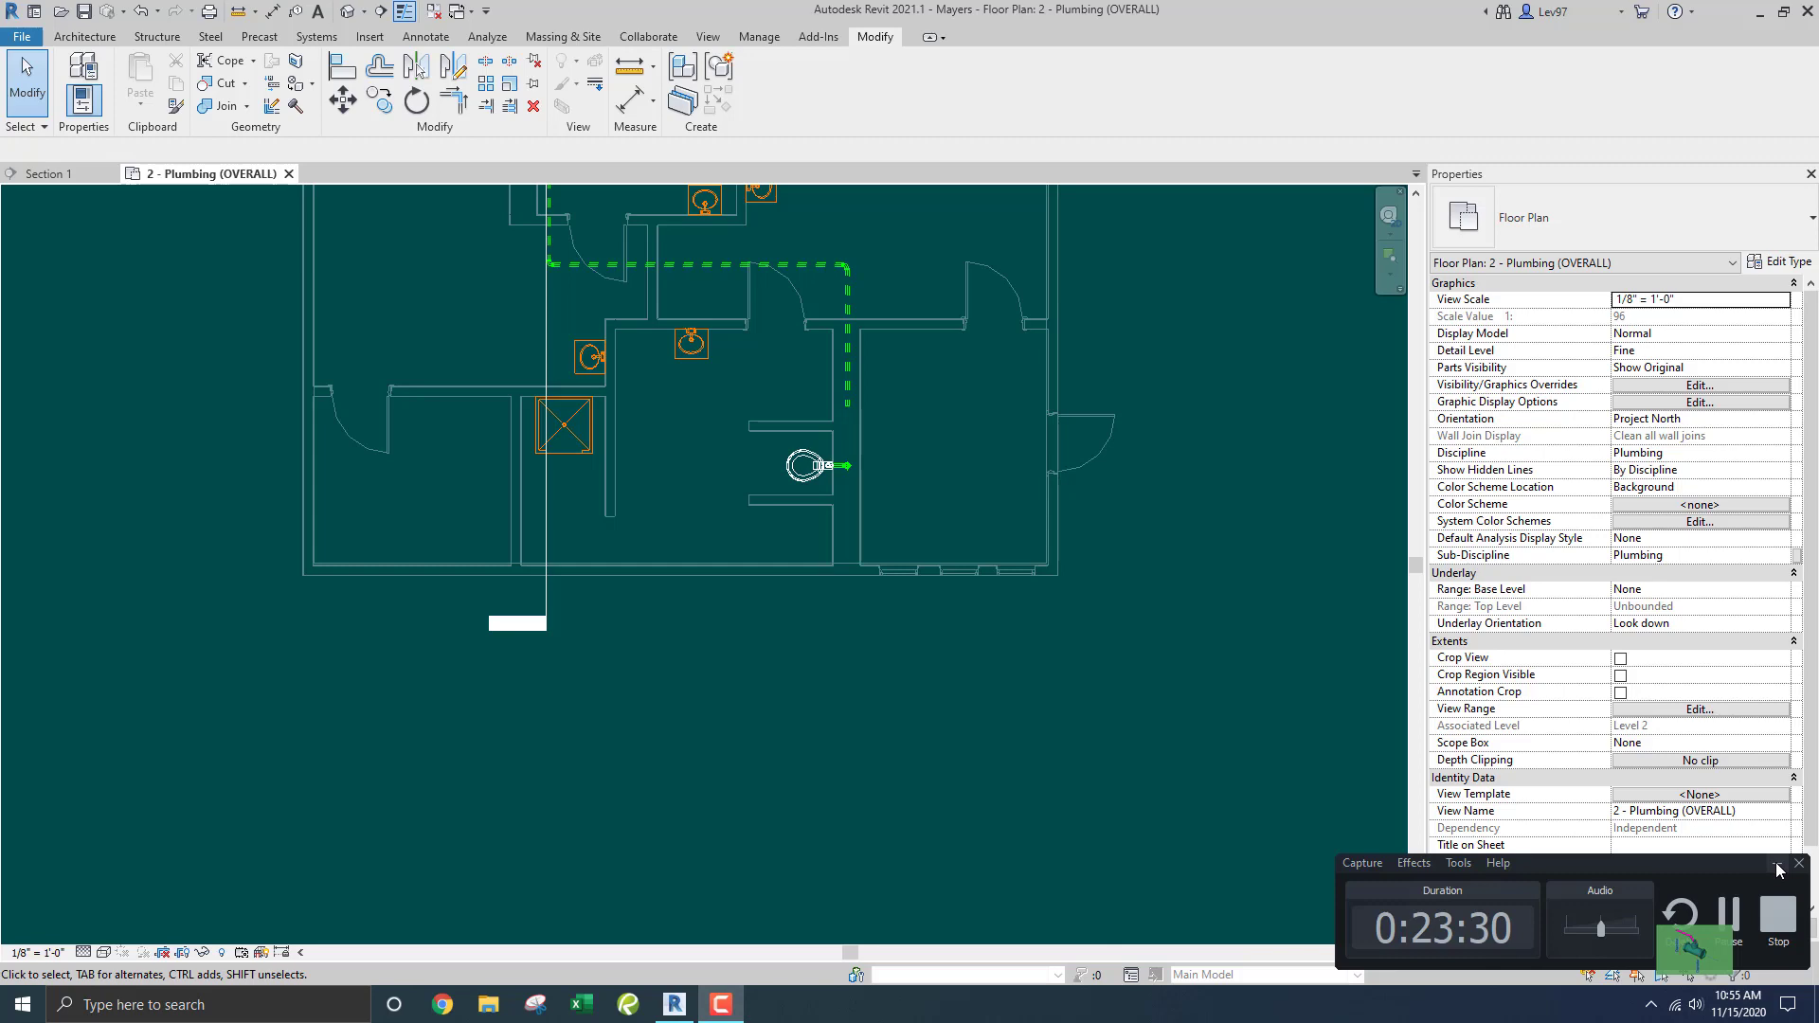
pyautogui.click(1776, 866)
# Move the Section 1 line from the shower to just east of the riser behind the toilet and open the Section 1 view.
pyautogui.scroll(4, 830, 711)
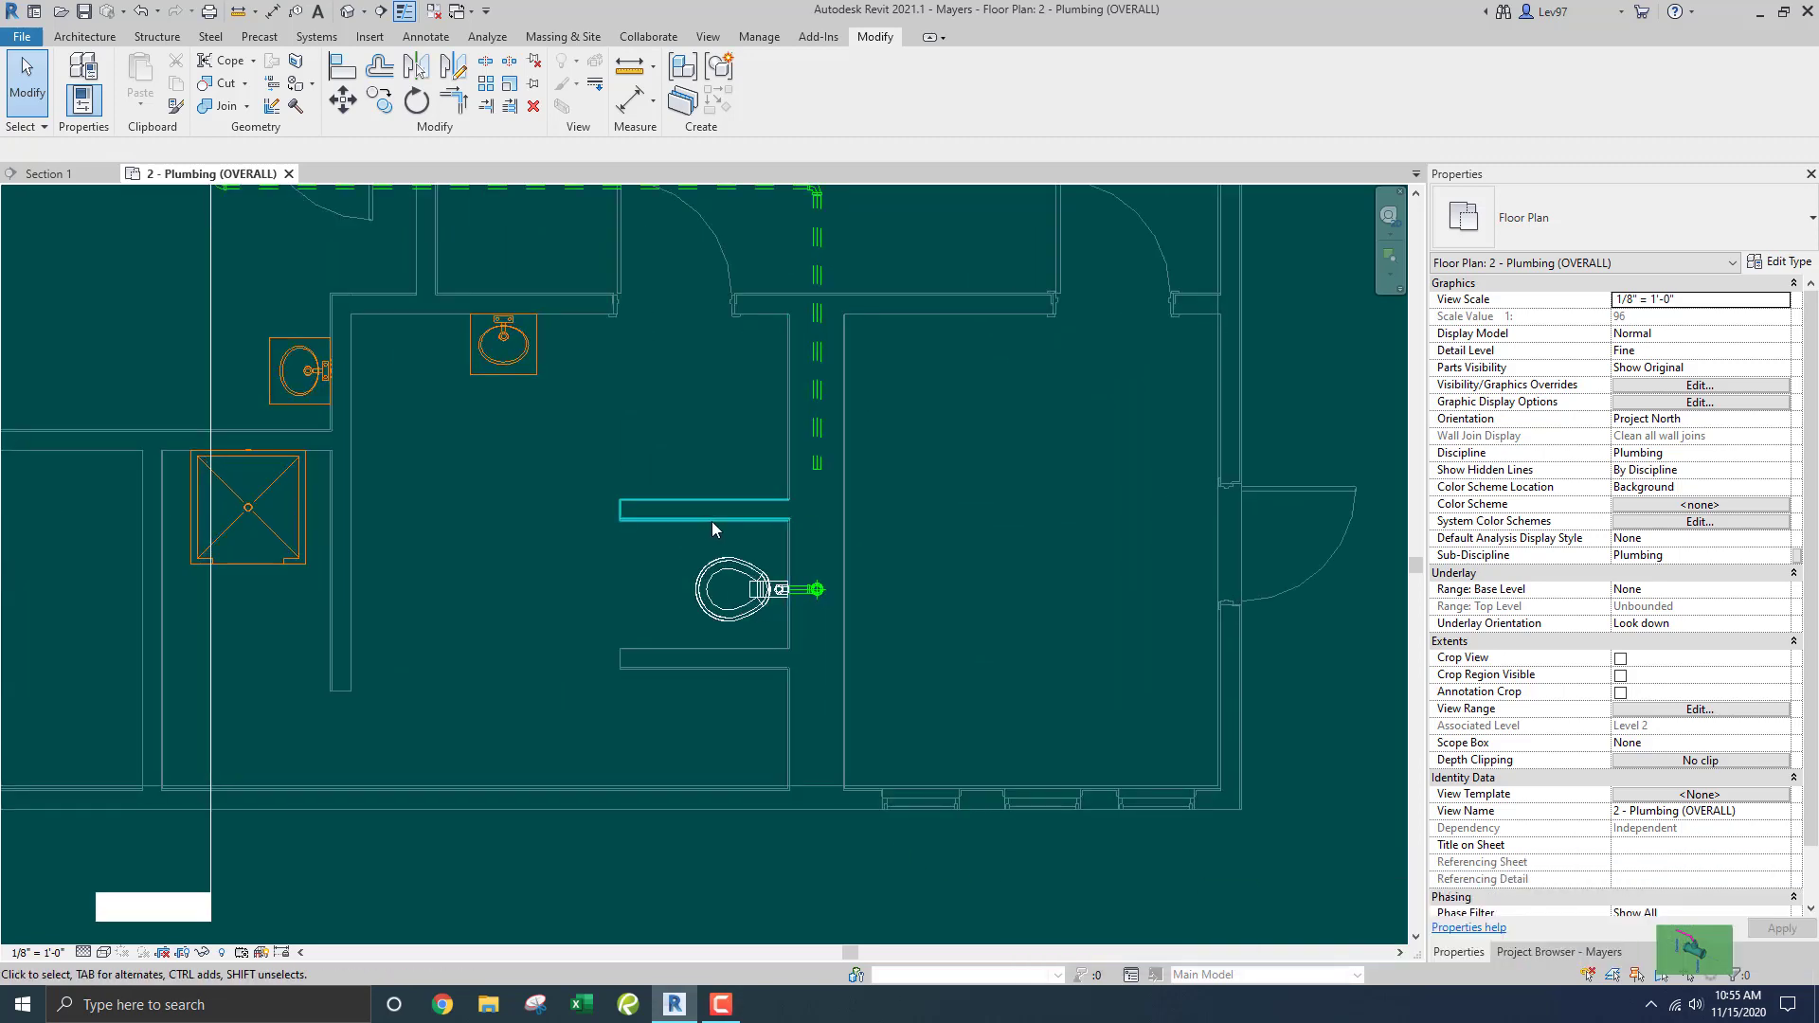
pyautogui.scroll(-3, 671, 501)
pyautogui.click(412, 618)
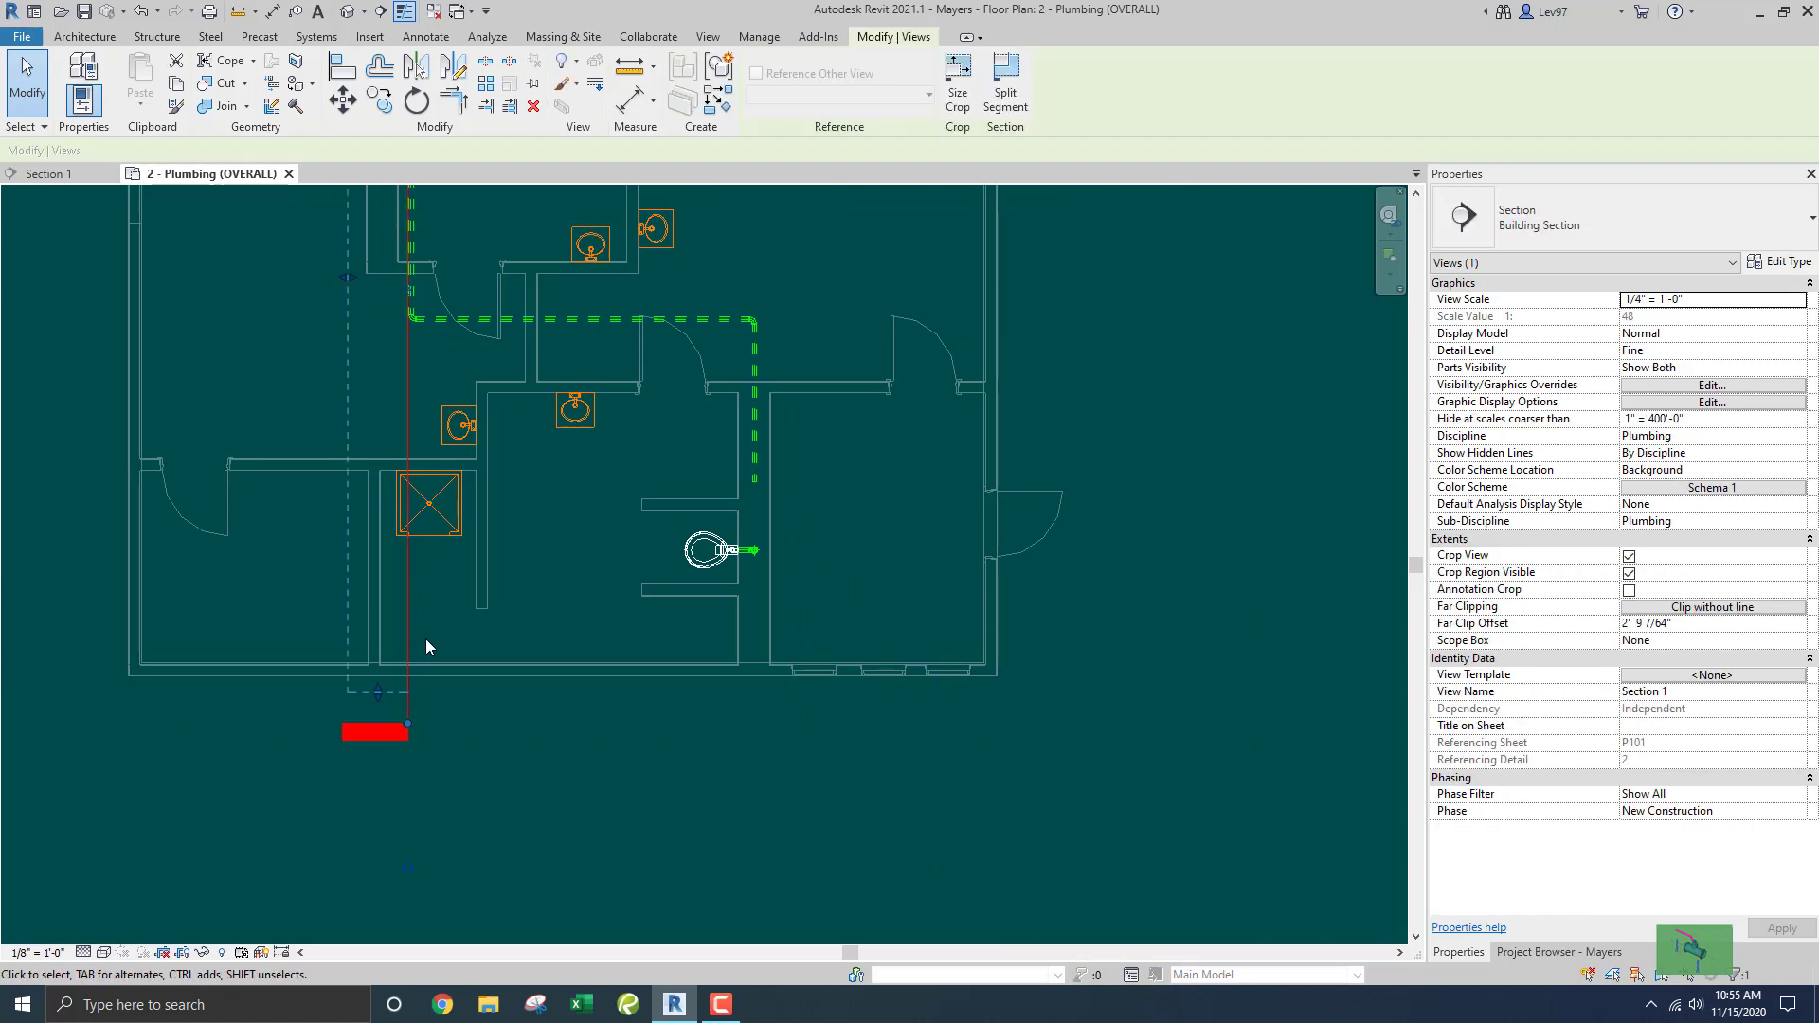
pyautogui.moveTo(409, 616); pyautogui.dragTo(787, 623)
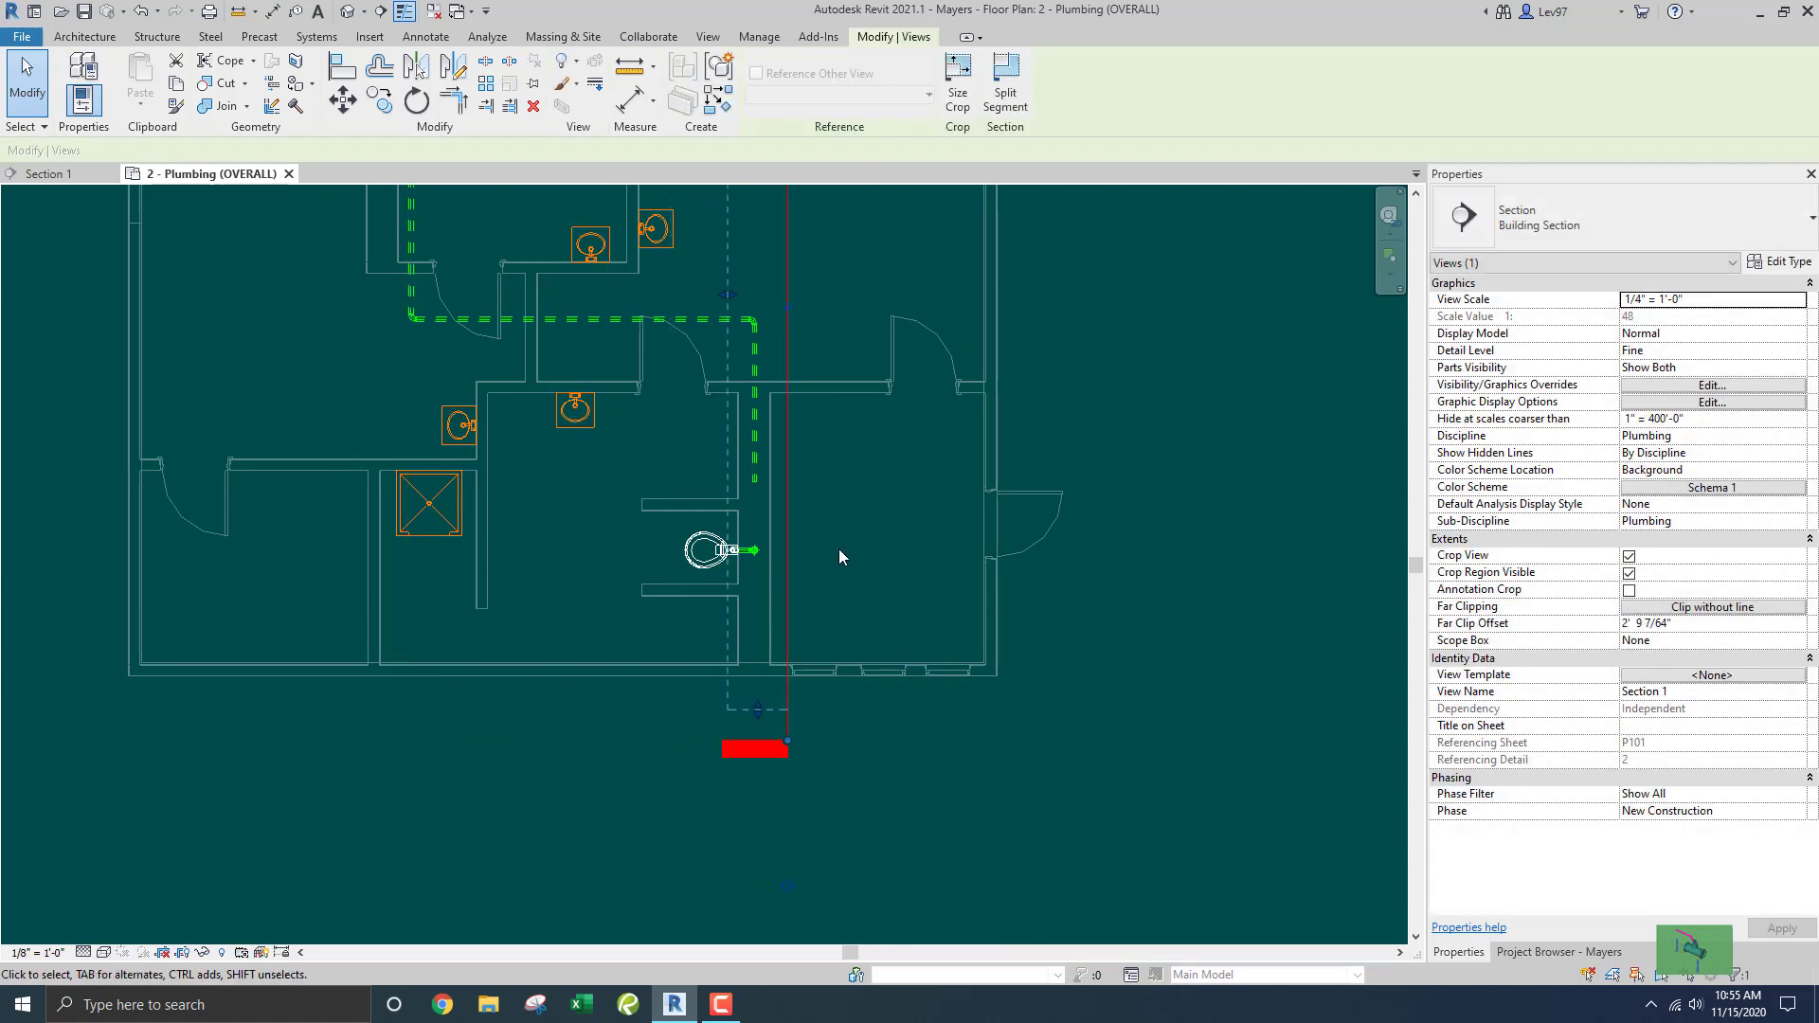
pyautogui.click(68, 176)
pyautogui.scroll(-5, 722, 411)
pyautogui.scroll(5, 773, 330)
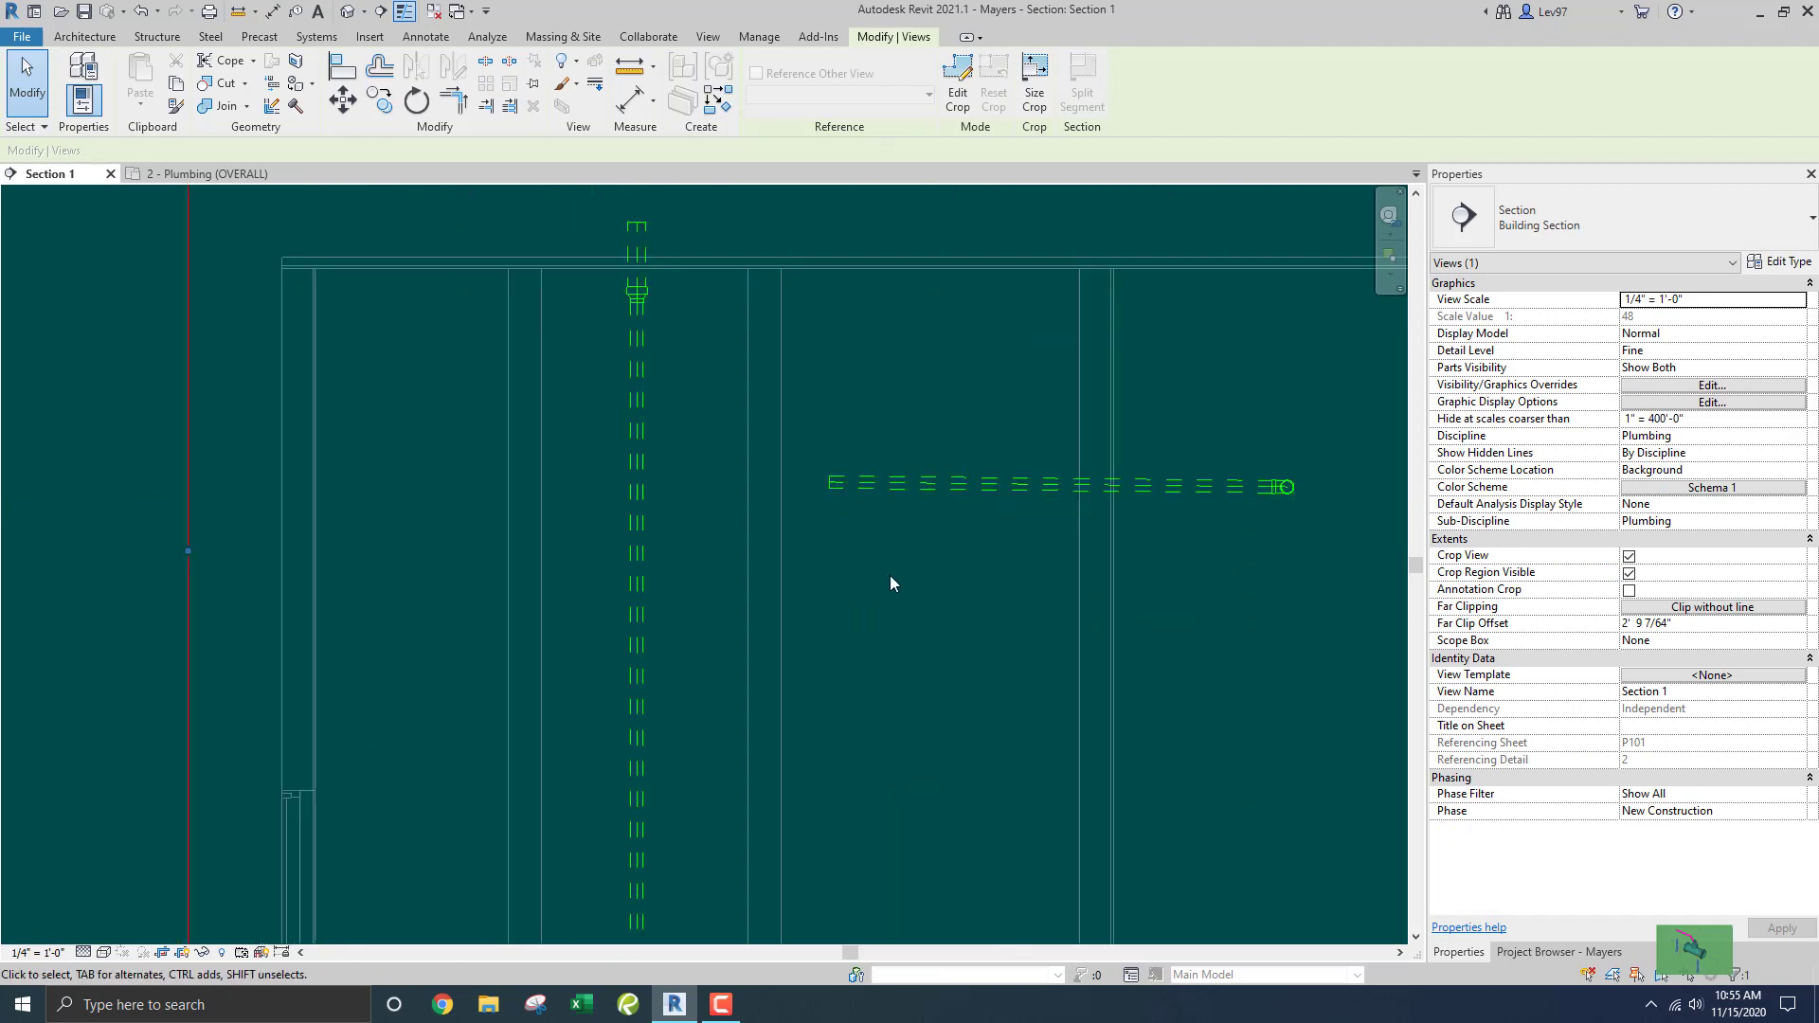
pyautogui.click(883, 481)
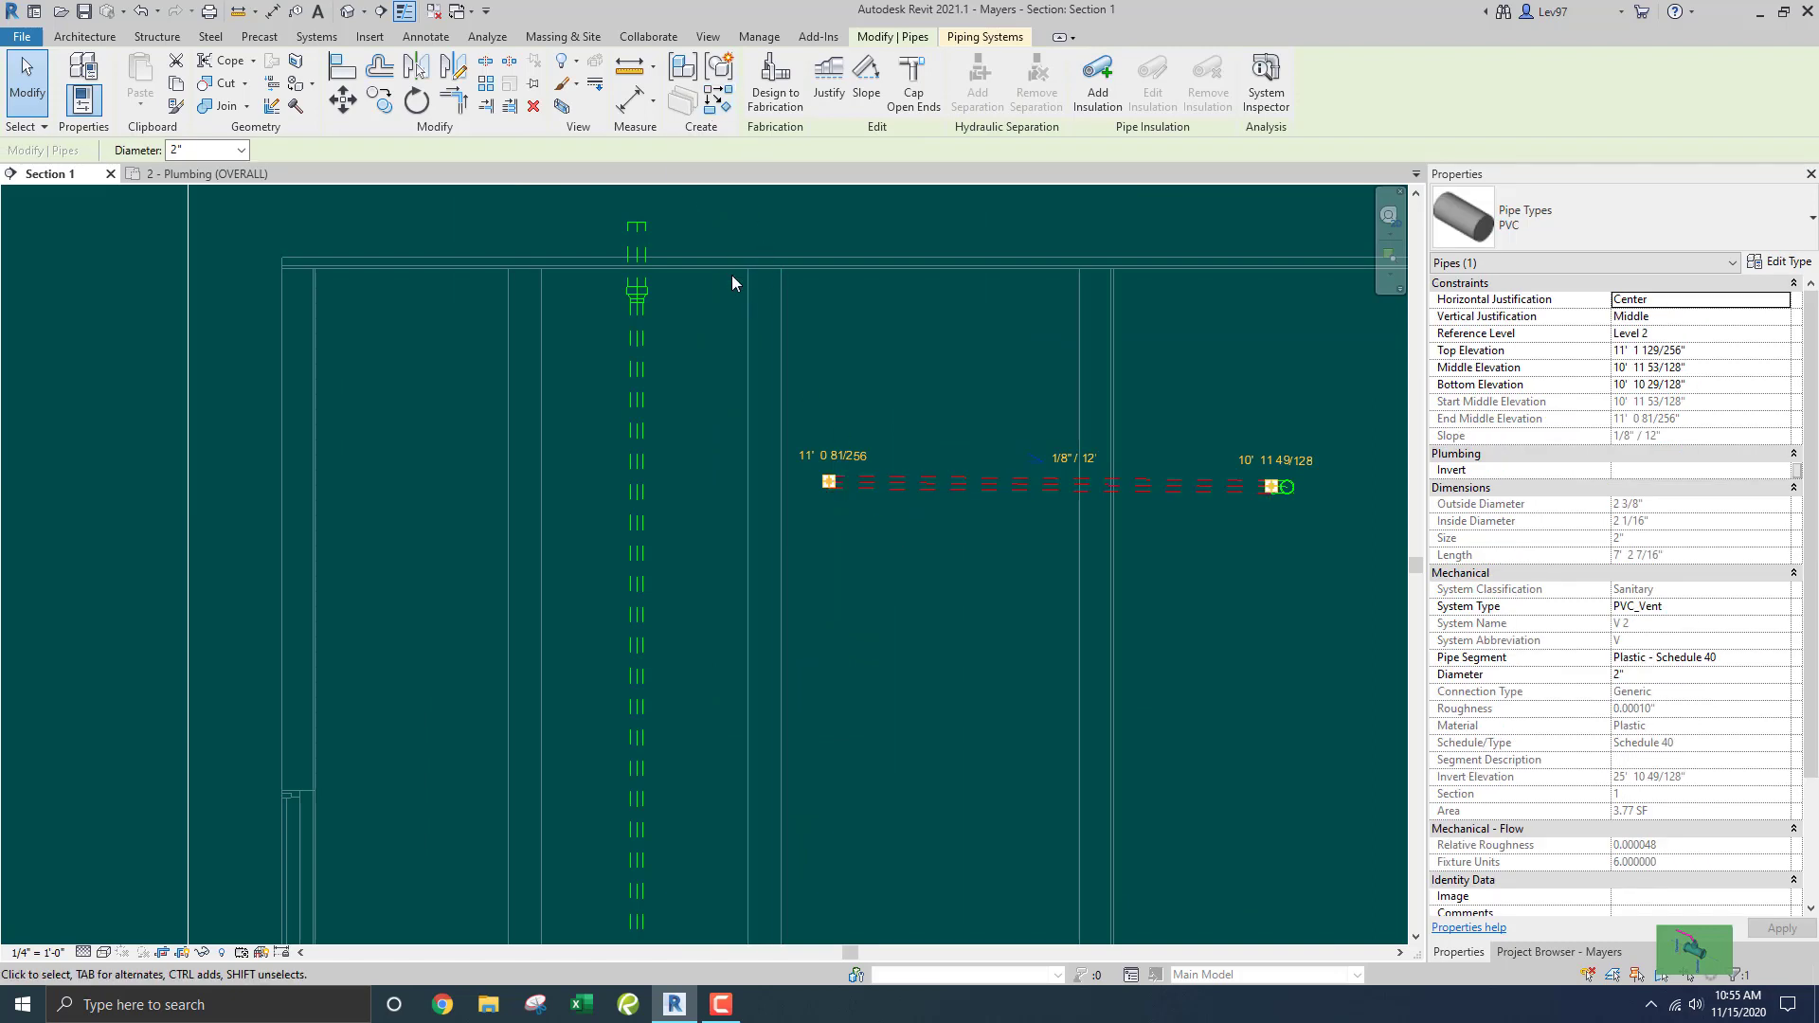
pyautogui.rightClick(867, 488)
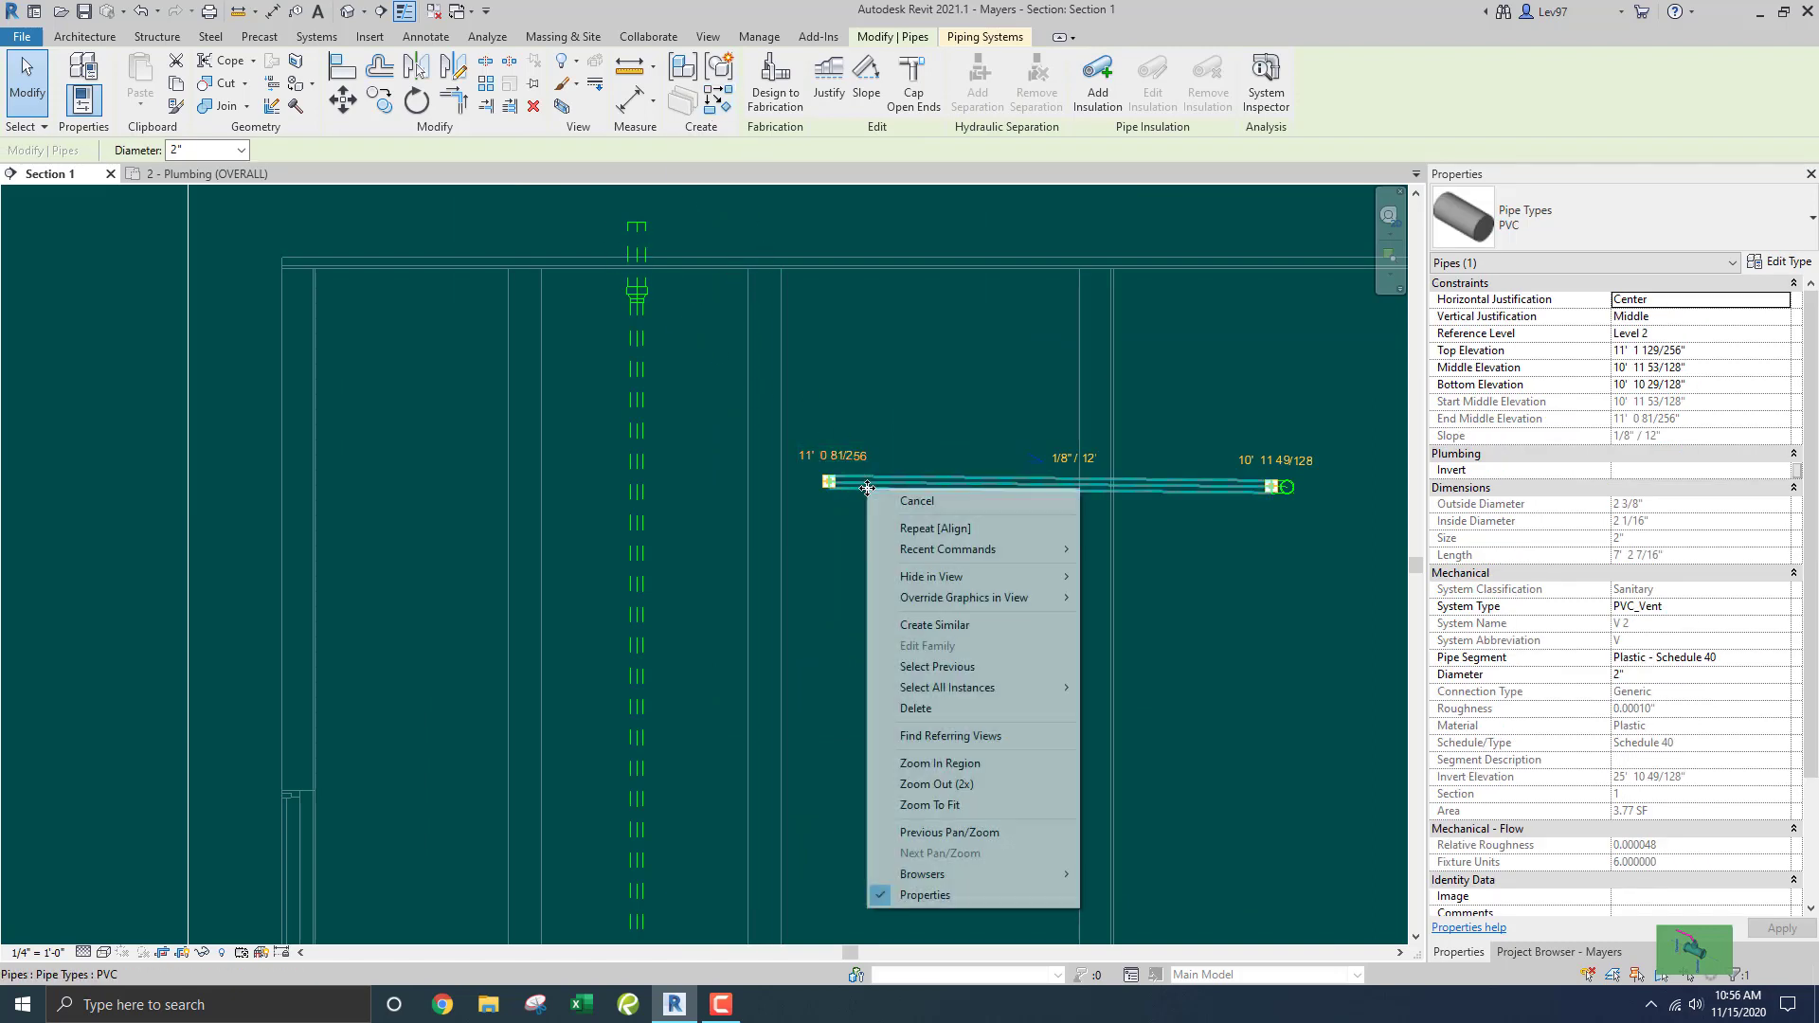
pyautogui.click(829, 551)
pyautogui.click(830, 557)
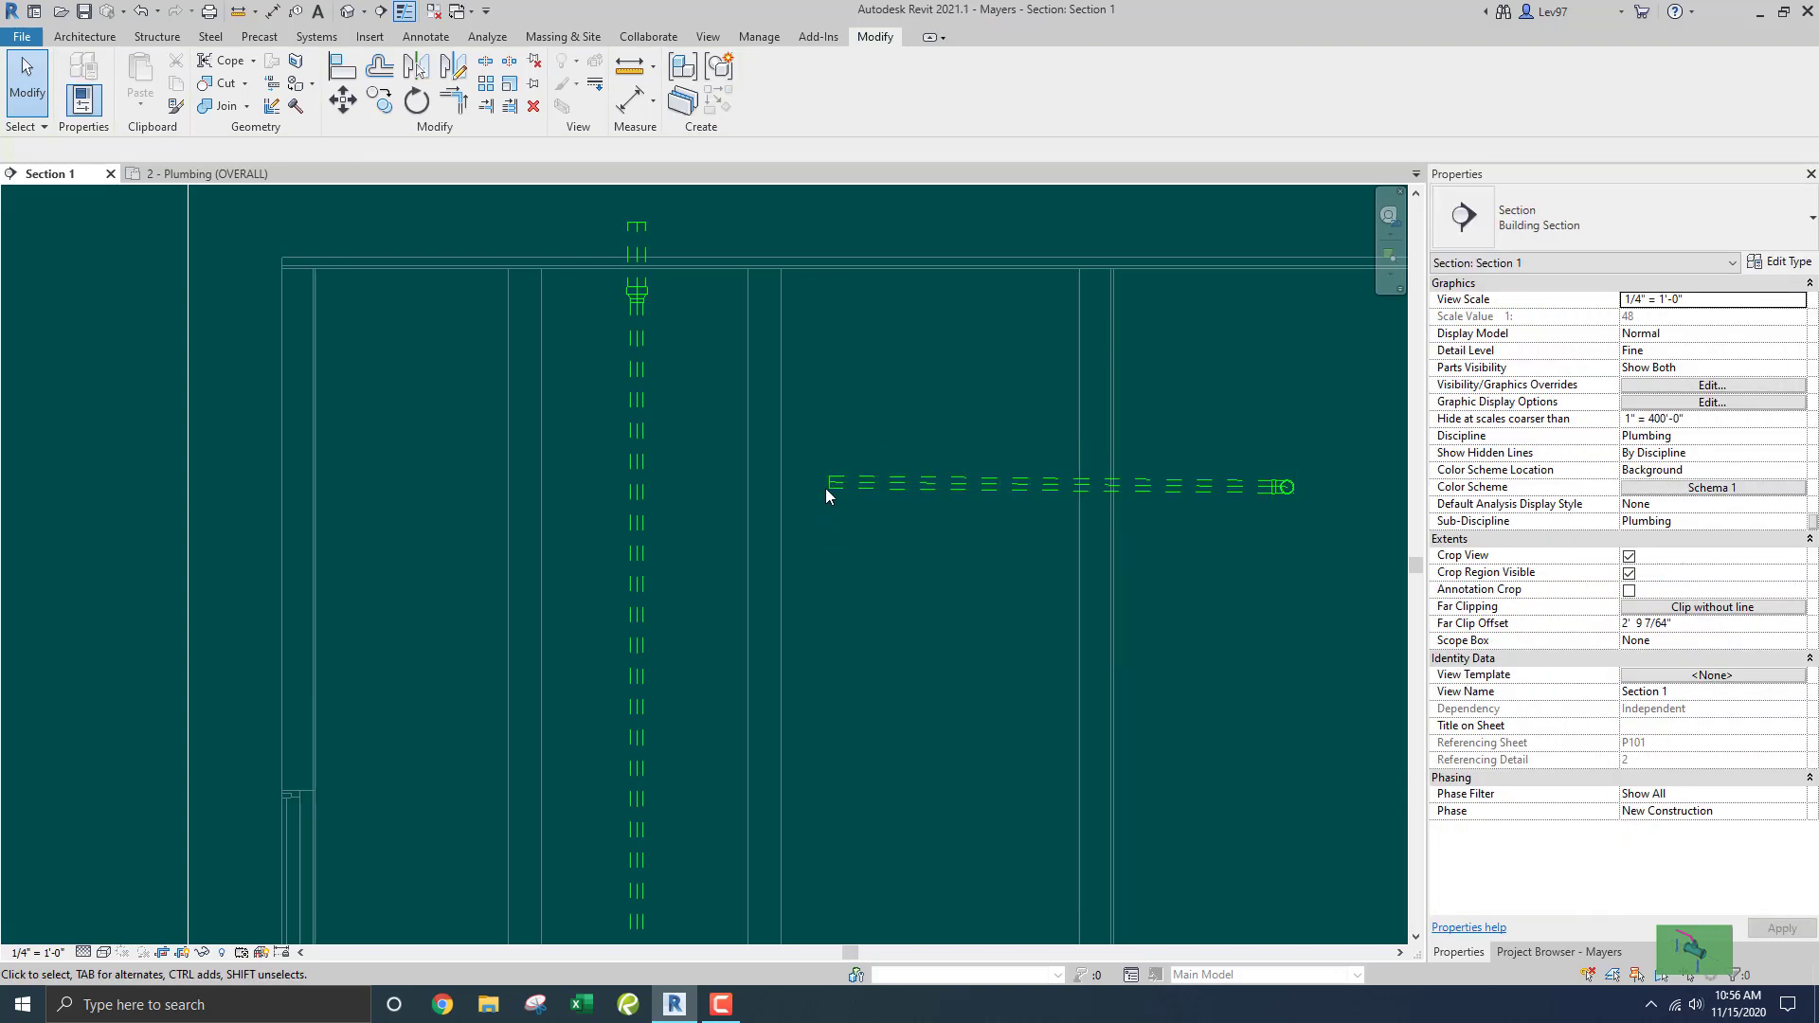
pyautogui.click(831, 486)
pyautogui.rightClick(830, 488)
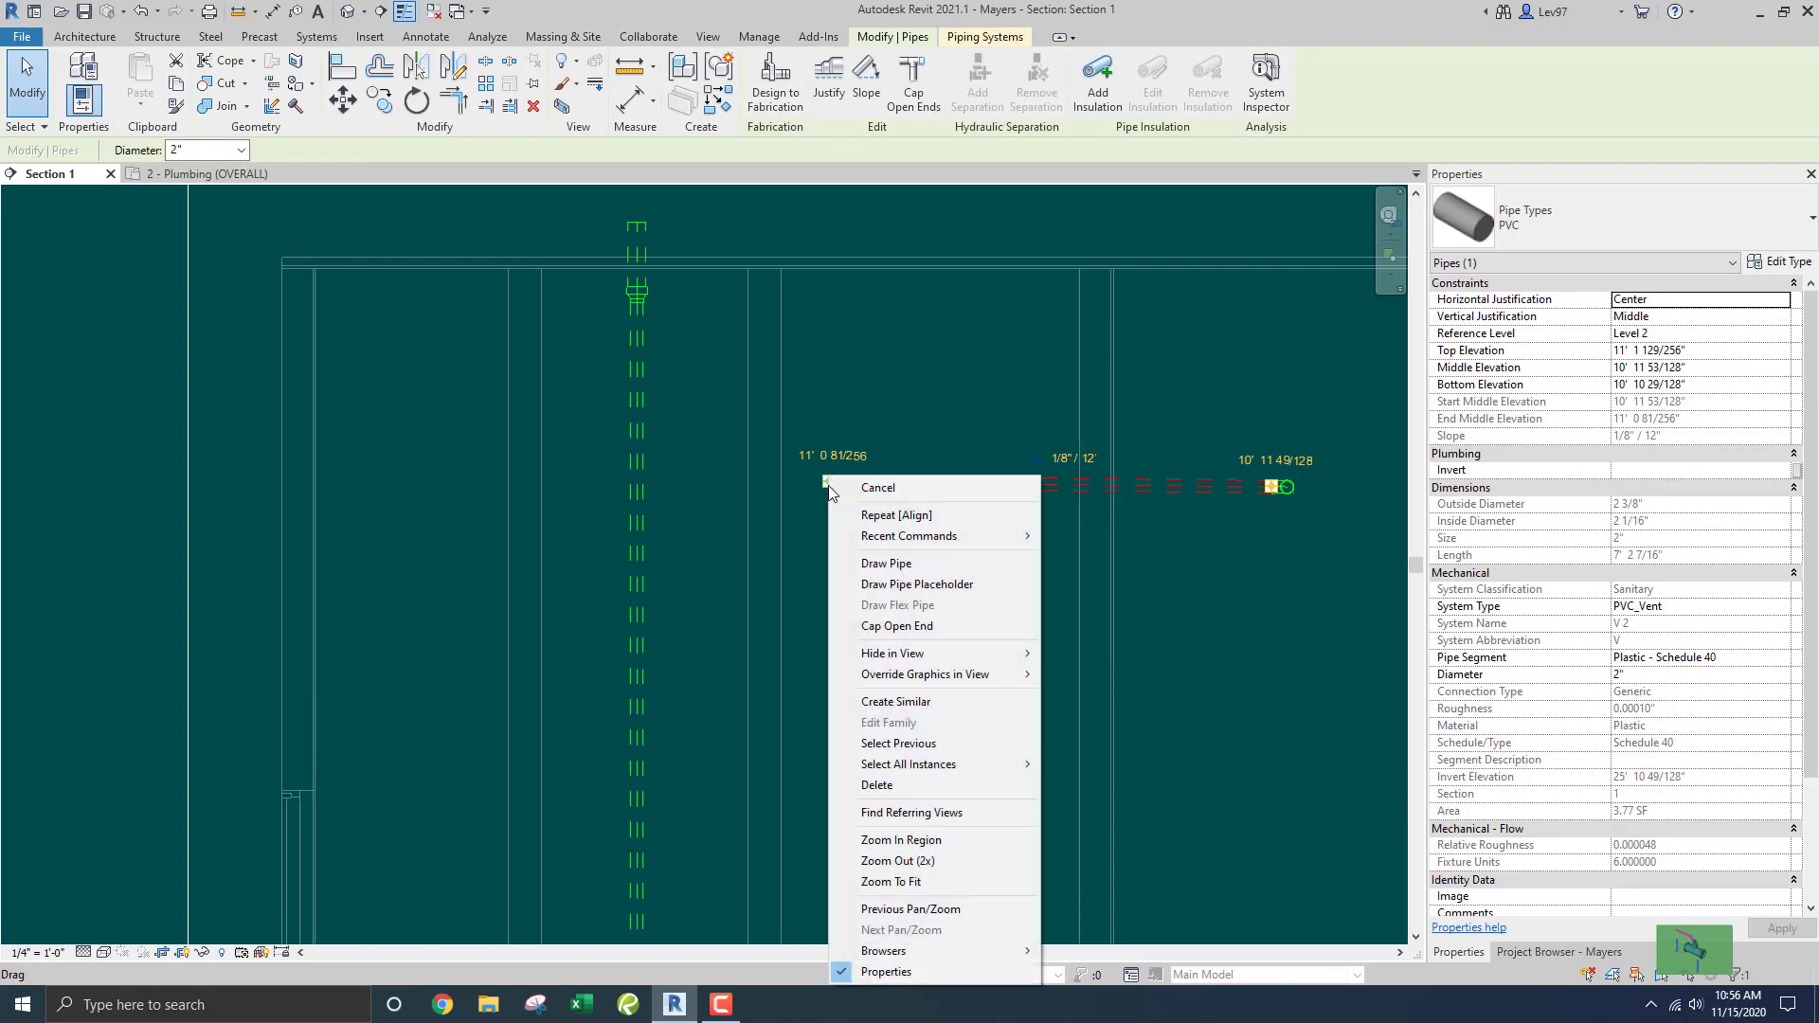
pyautogui.click(877, 566)
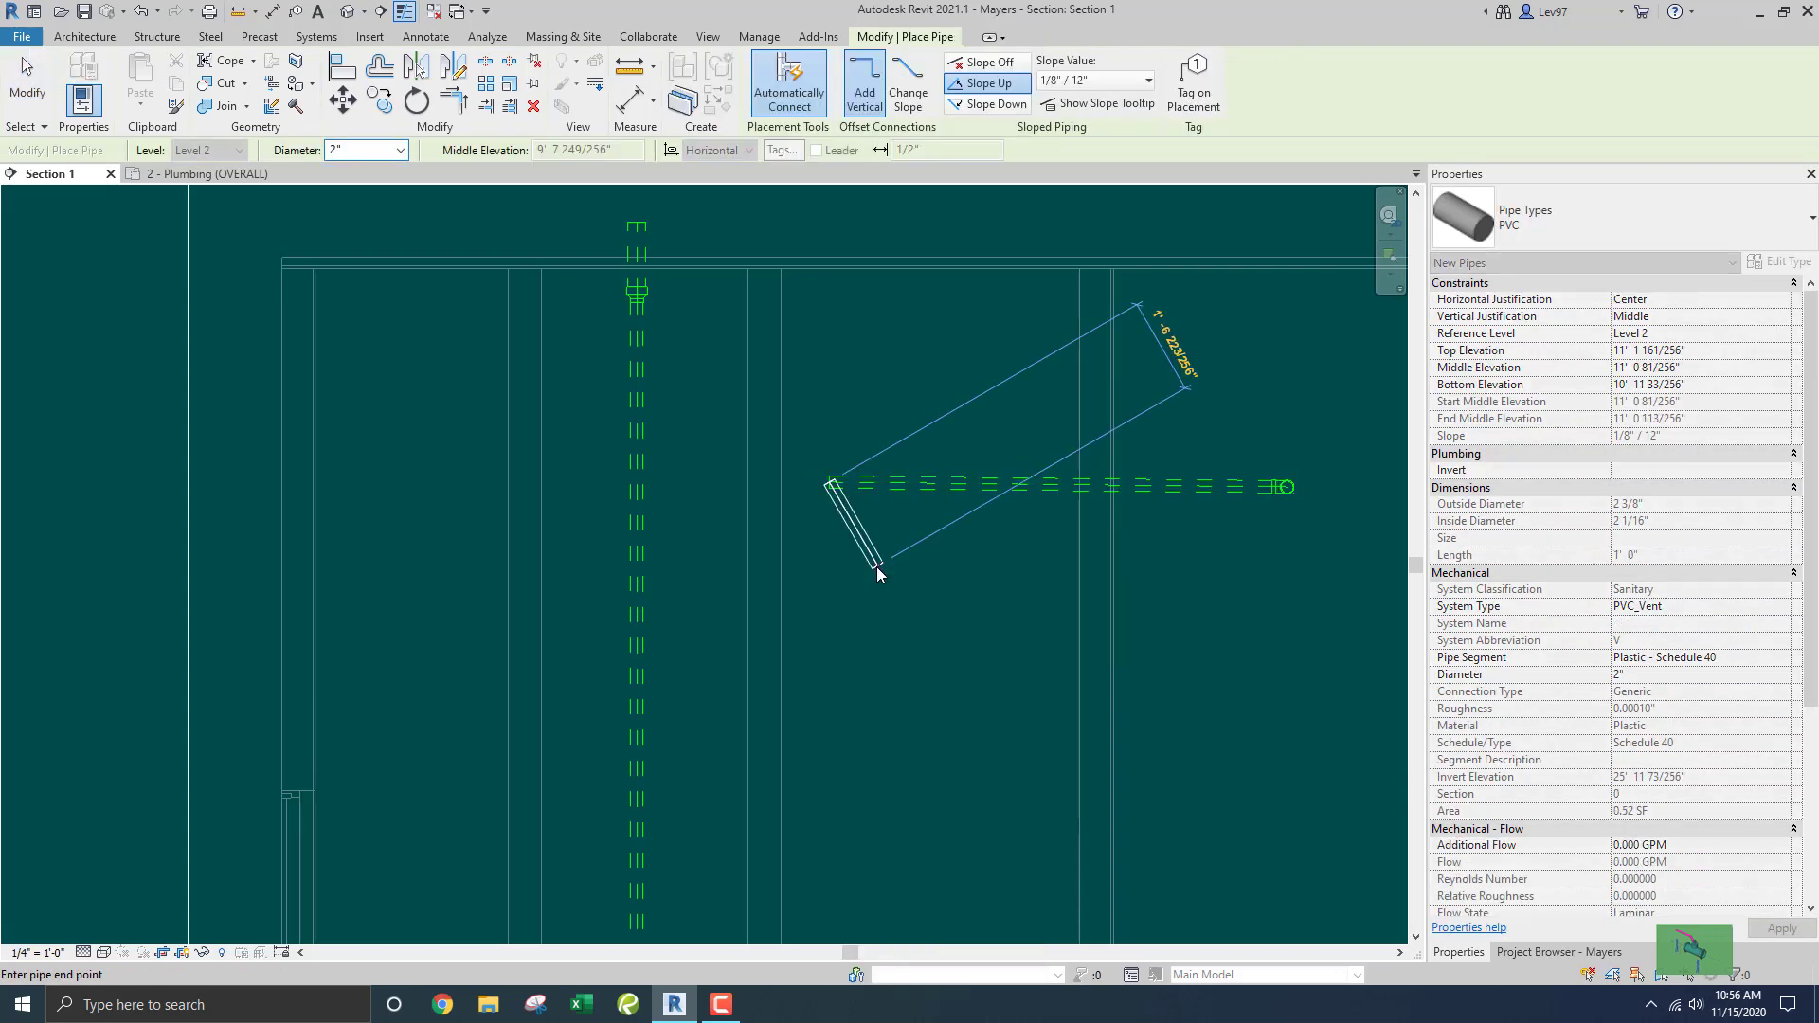
pyautogui.press('Escape')
pyautogui.press('Escape')
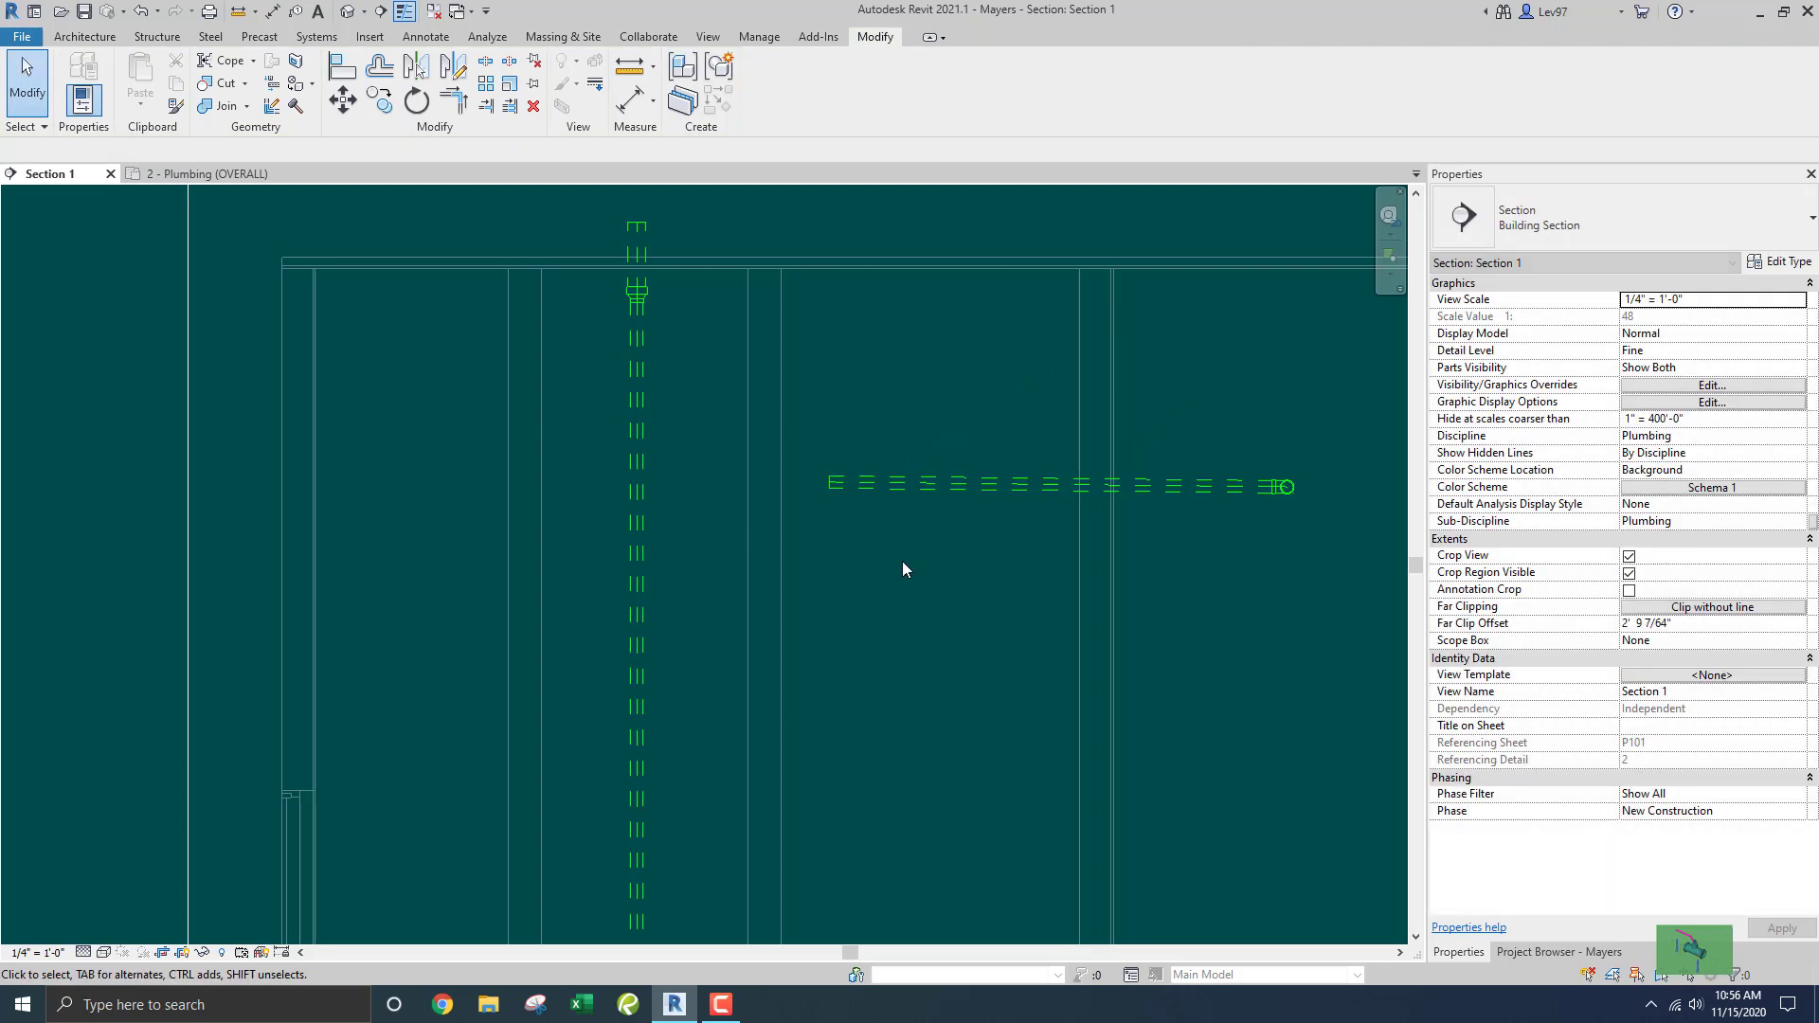
# Return to the 2 - Plumbing (OVERALL) plan and delete the 45-degree elbow where the vent turns south near the upper-left toilet.
pyautogui.click(194, 174)
pyautogui.scroll(8, 437, 379)
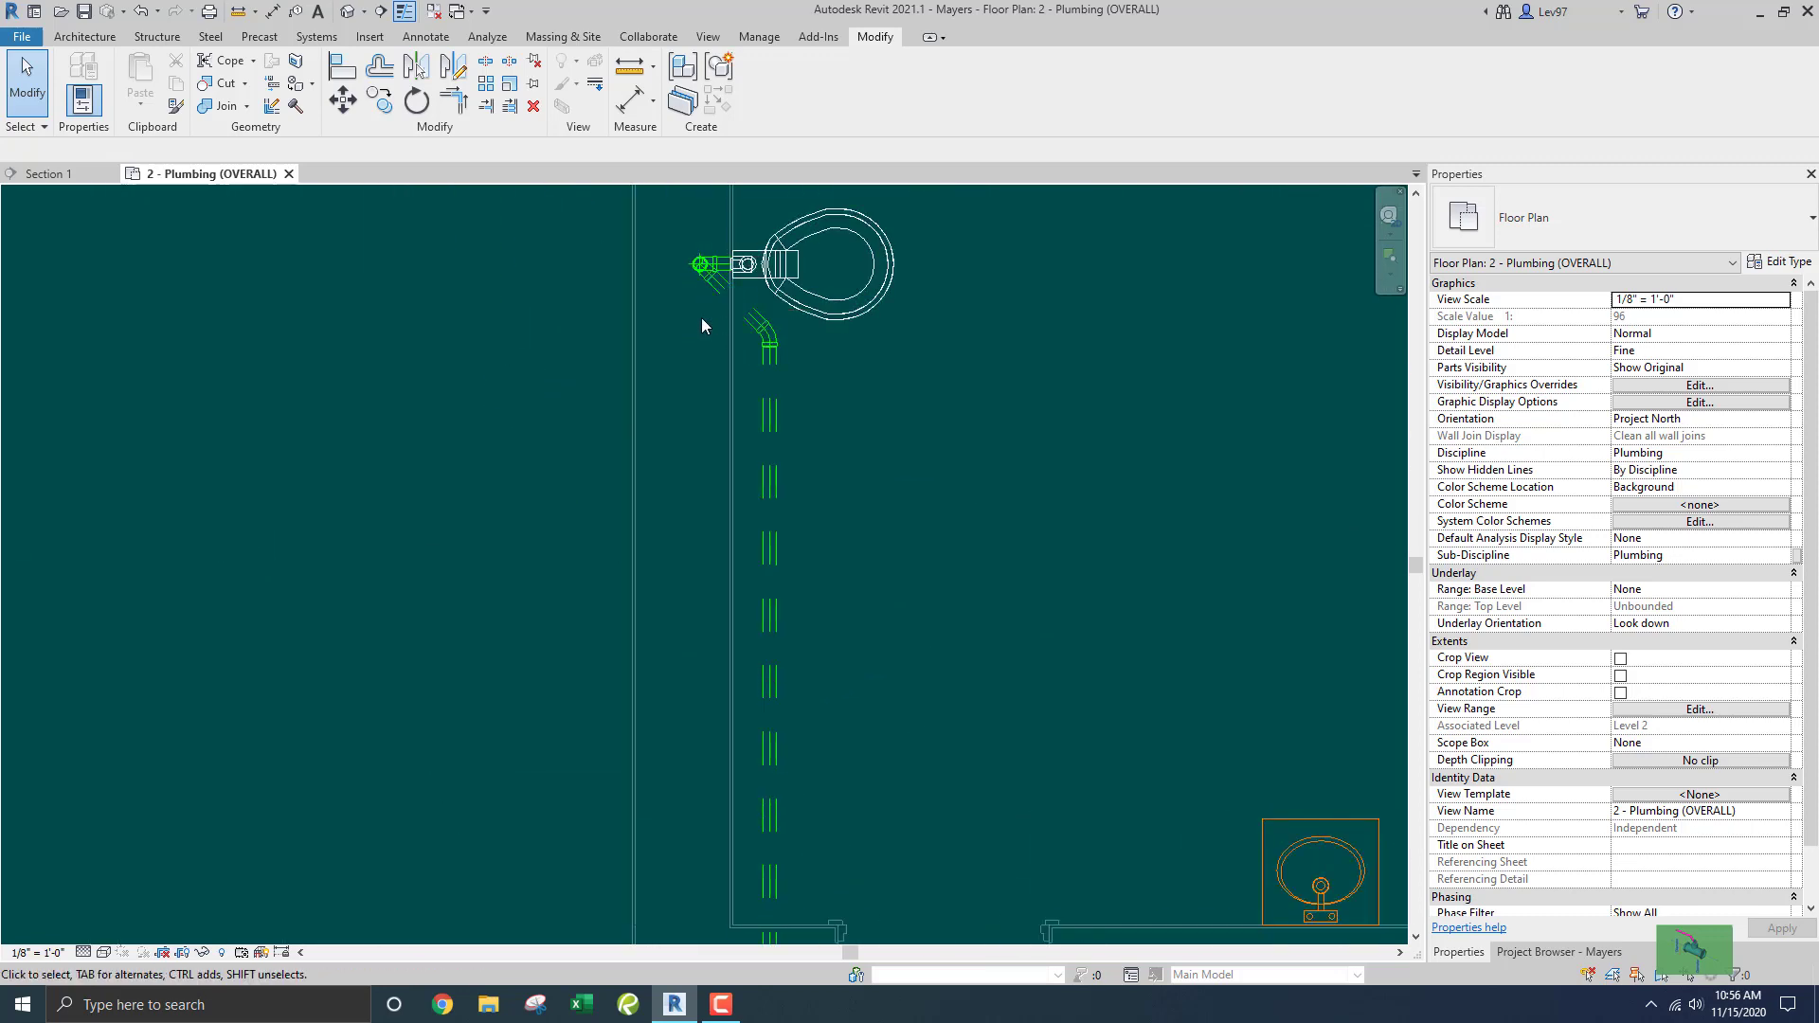
pyautogui.scroll(-2, 678, 367)
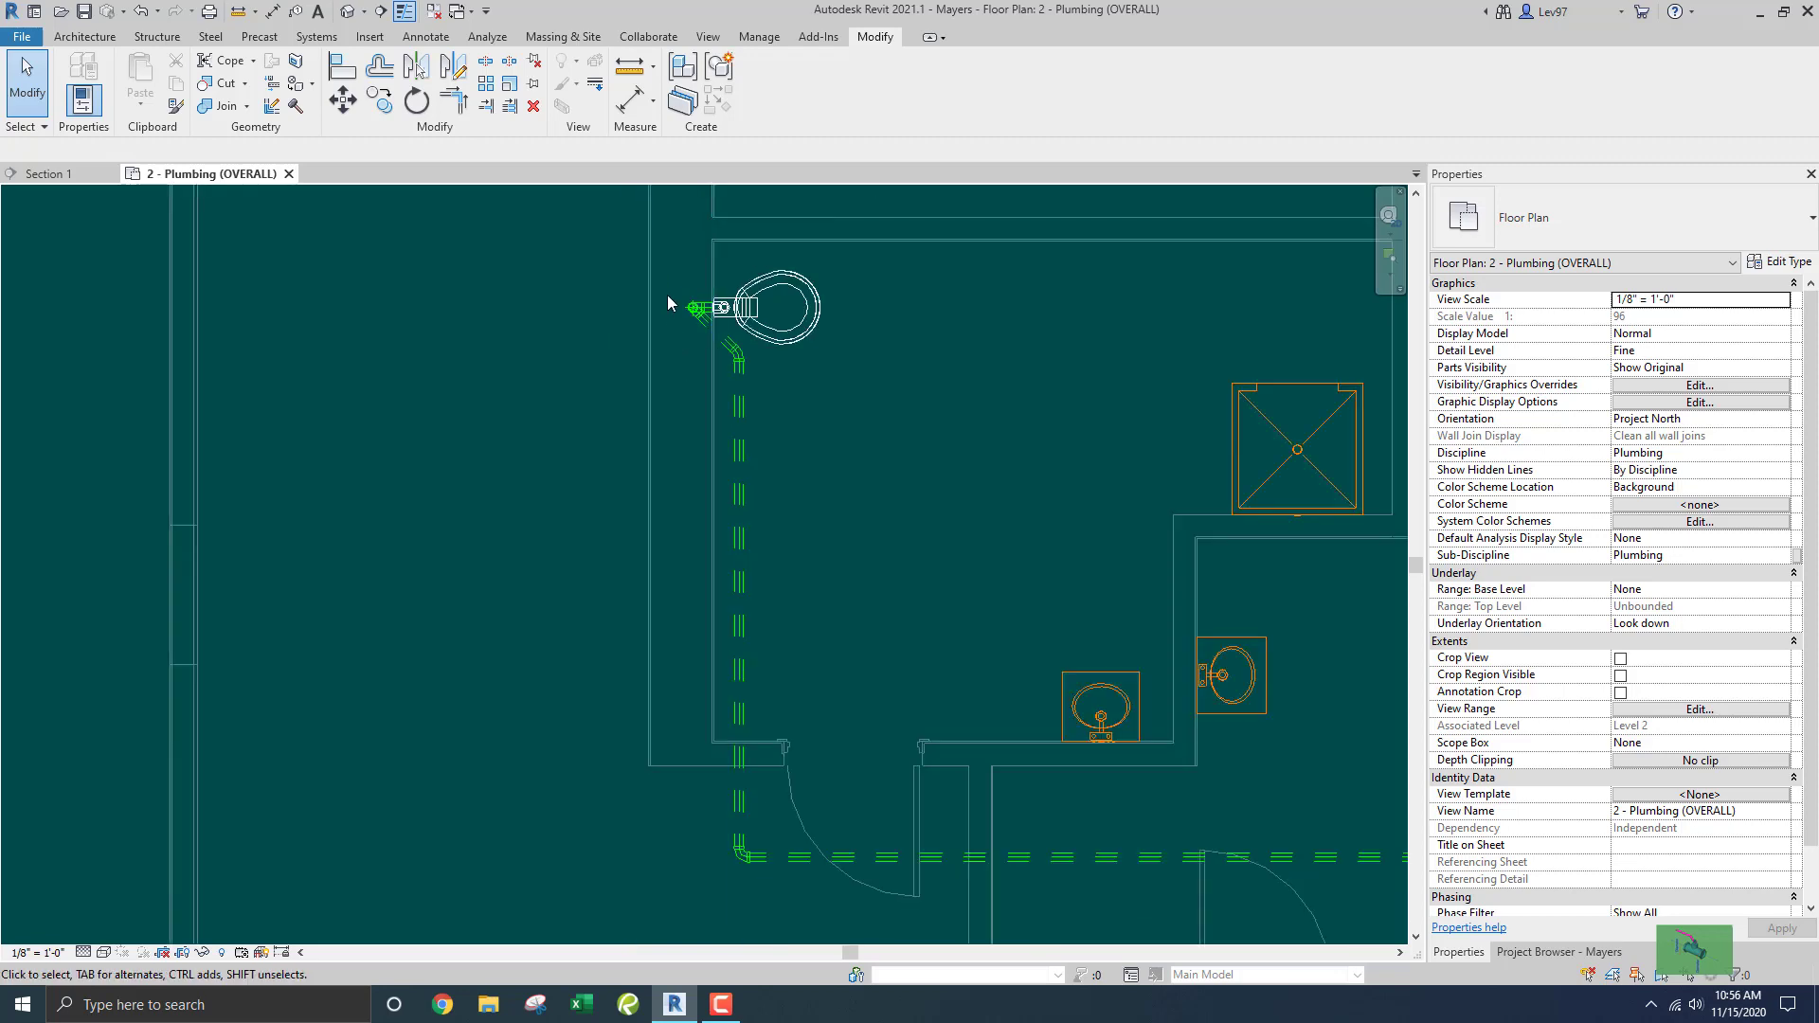
pyautogui.scroll(-2, 855, 619)
pyautogui.moveTo(793, 521); pyautogui.dragTo(515, 189, button='middle')
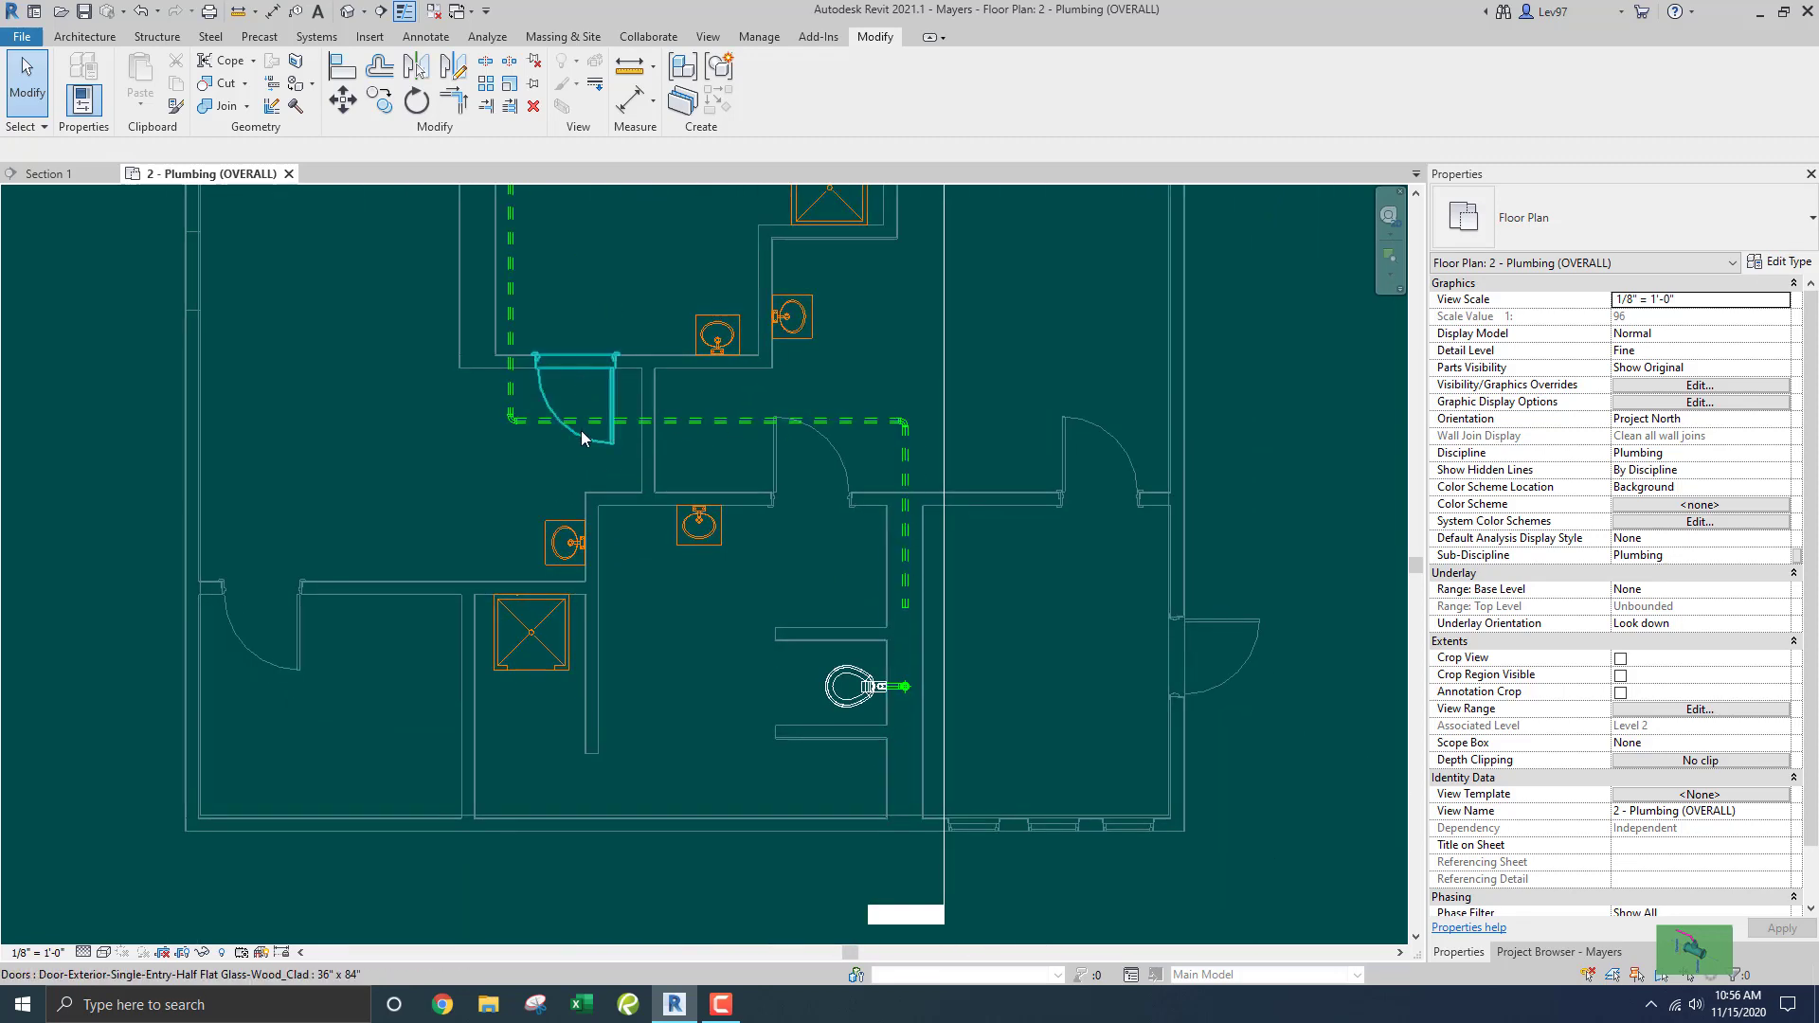
pyautogui.moveTo(730, 443); pyautogui.dragTo(891, 556, button='middle')
pyautogui.moveTo(703, 274); pyautogui.dragTo(782, 457, button='middle')
pyautogui.scroll(3, 782, 457)
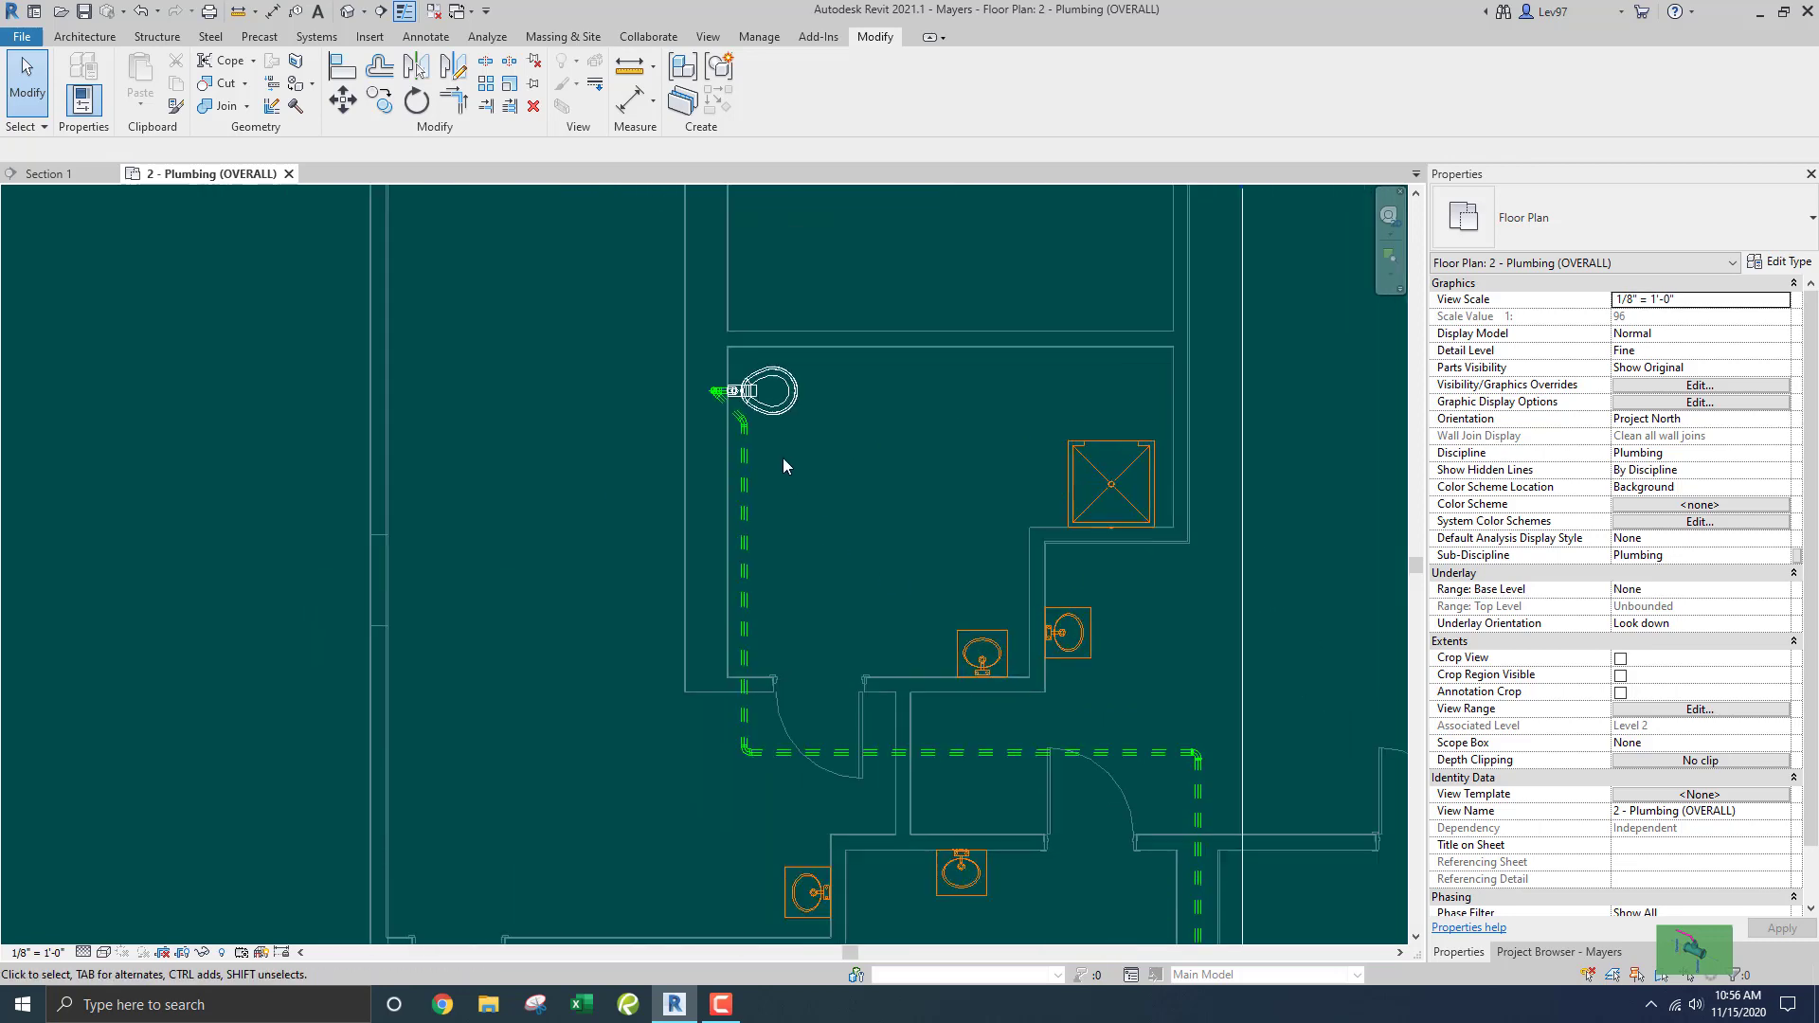
pyautogui.click(731, 440)
pyautogui.click(807, 480)
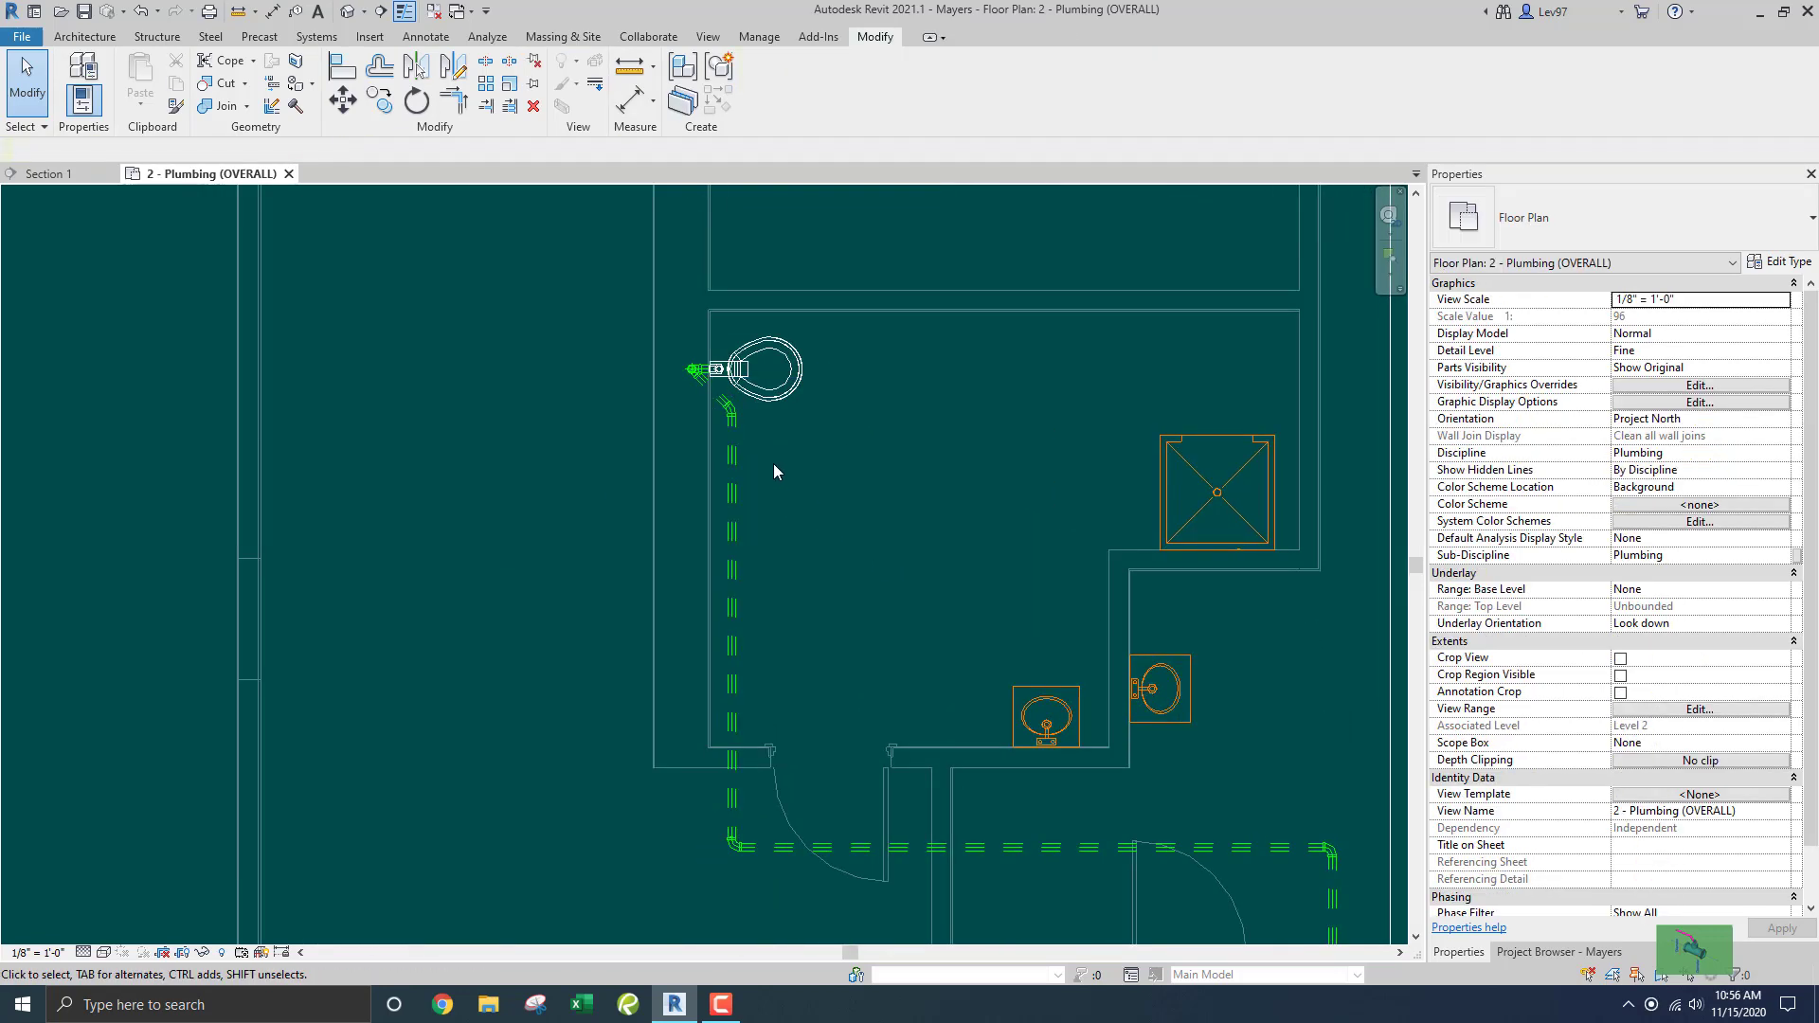
pyautogui.click(732, 417)
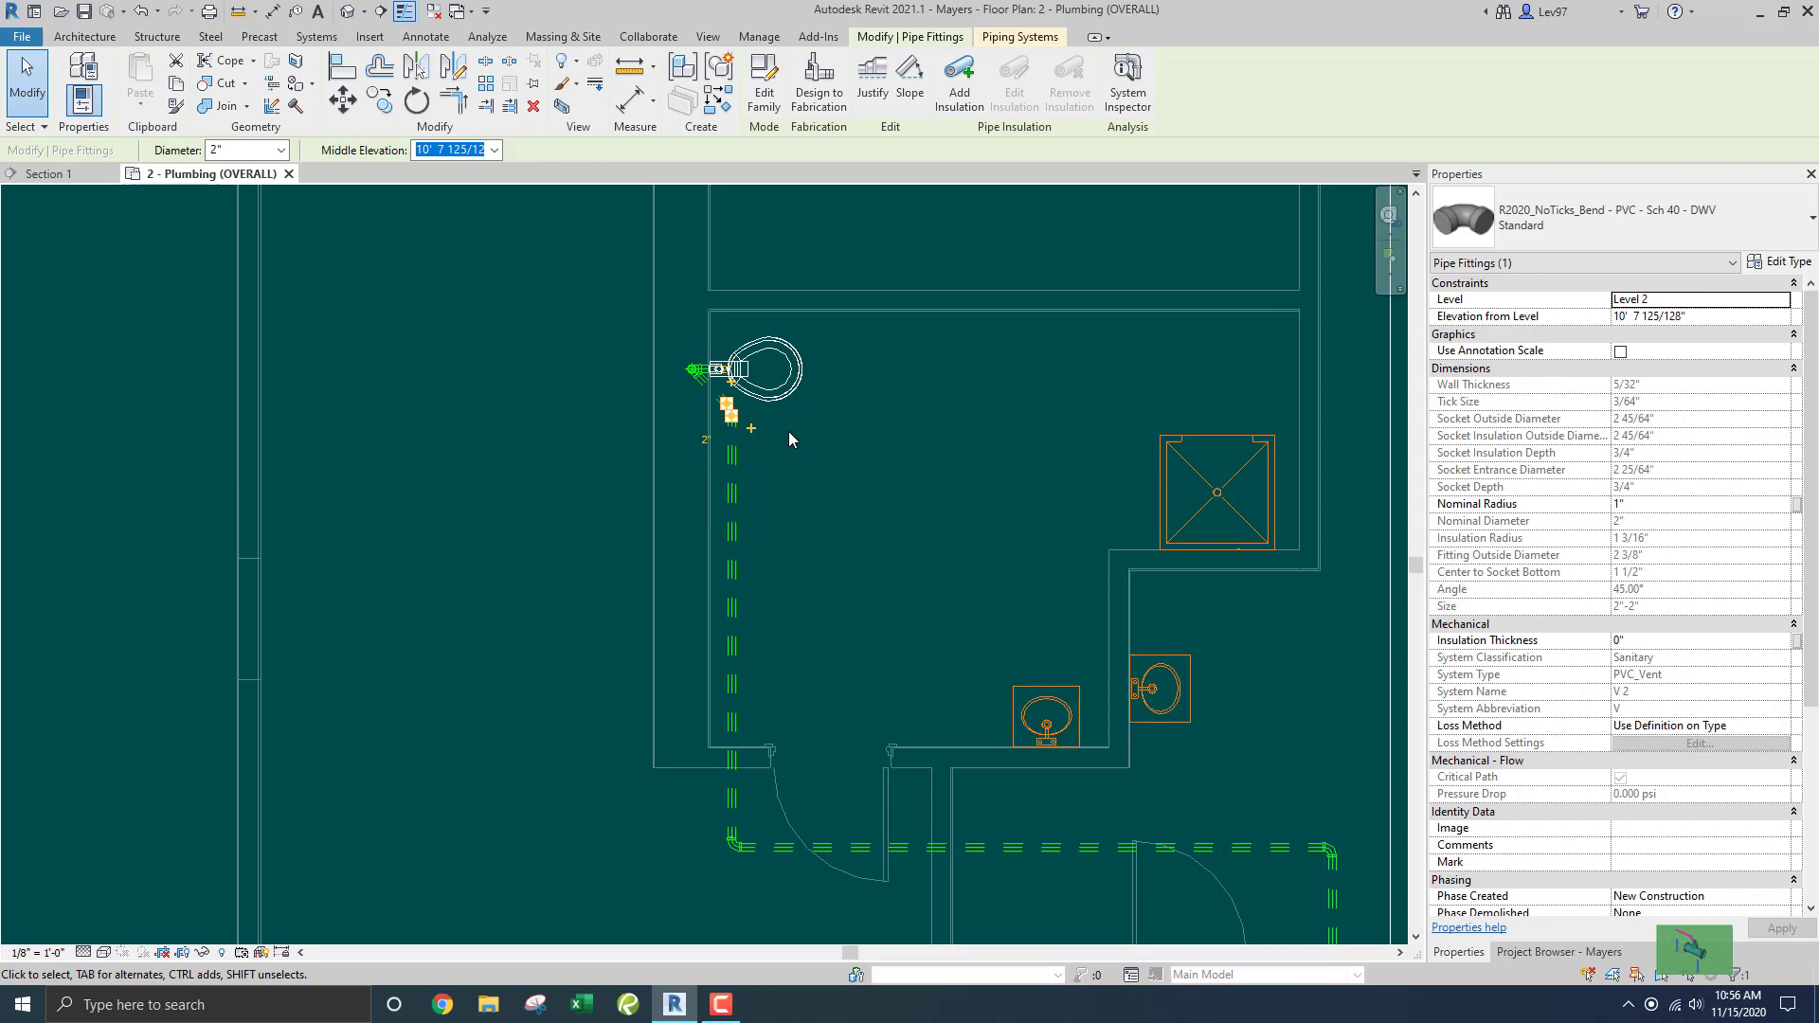
pyautogui.click(781, 437)
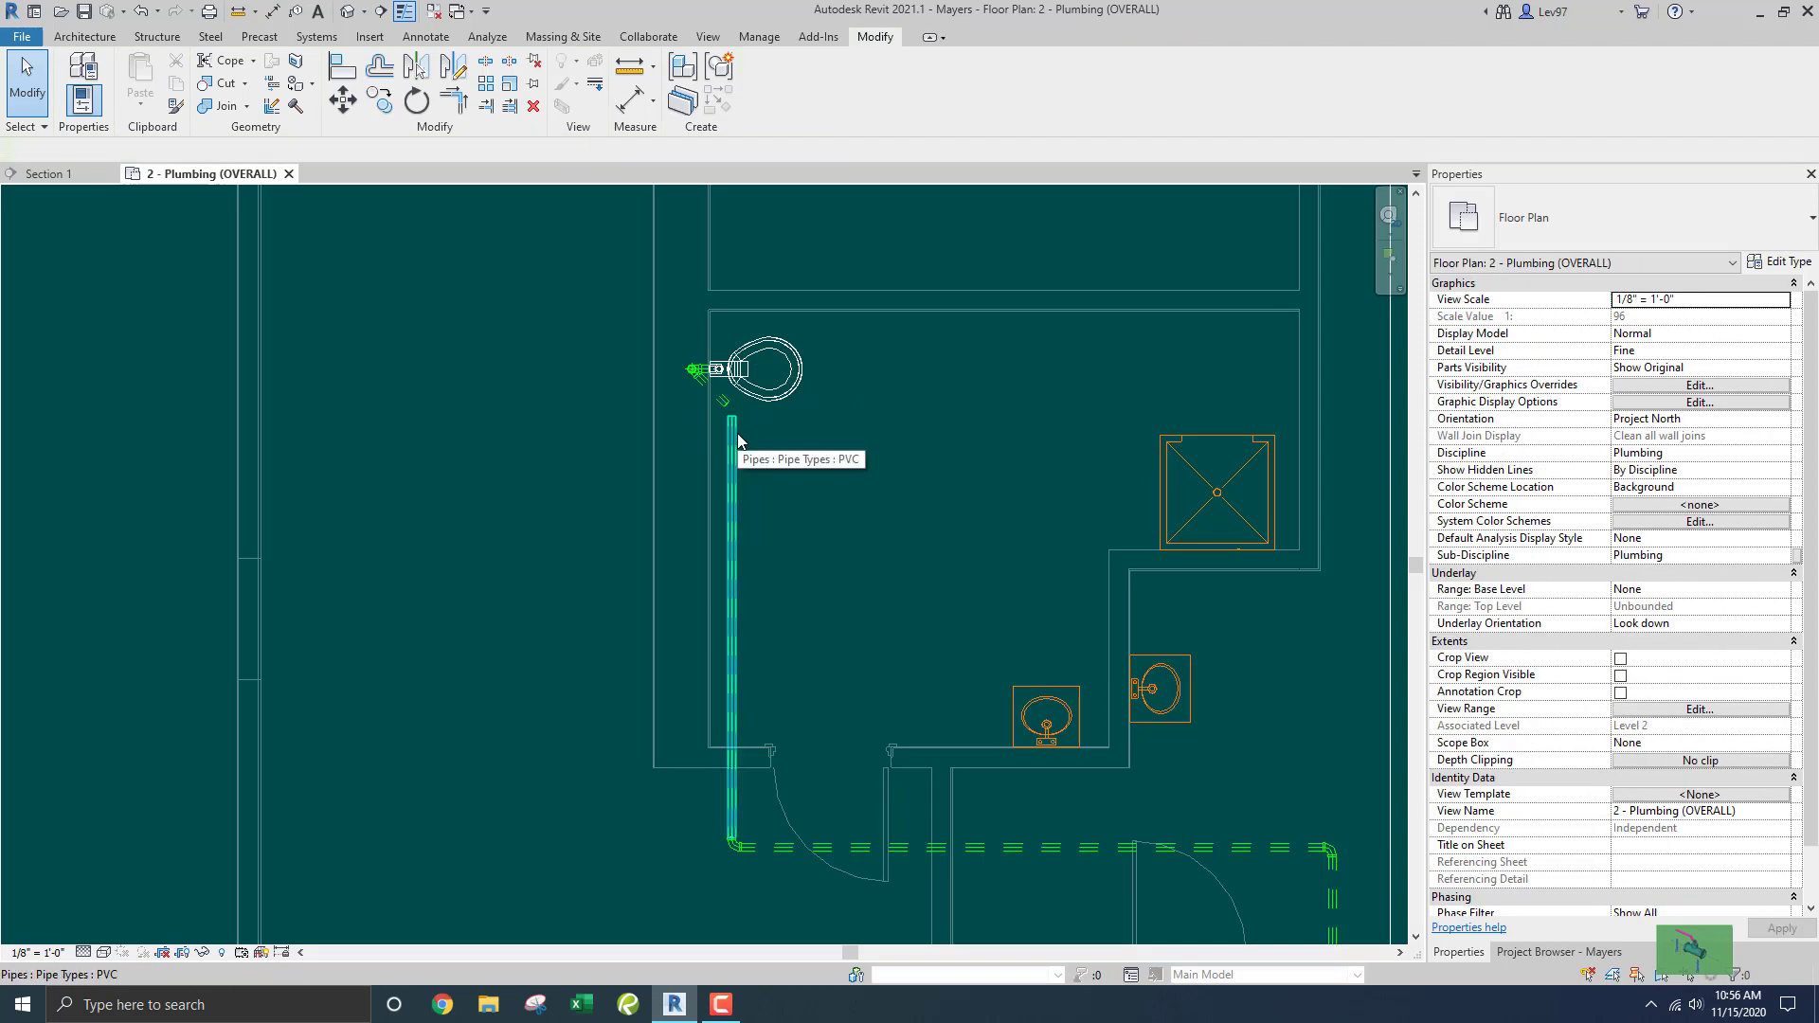
# Delete the remaining connected vent run, plus the leftover riser and fittings behind the upper-left toilet, keeping only the short stub.
pyautogui.press('Tab')
pyautogui.click(757, 446)
pyautogui.click(797, 459)
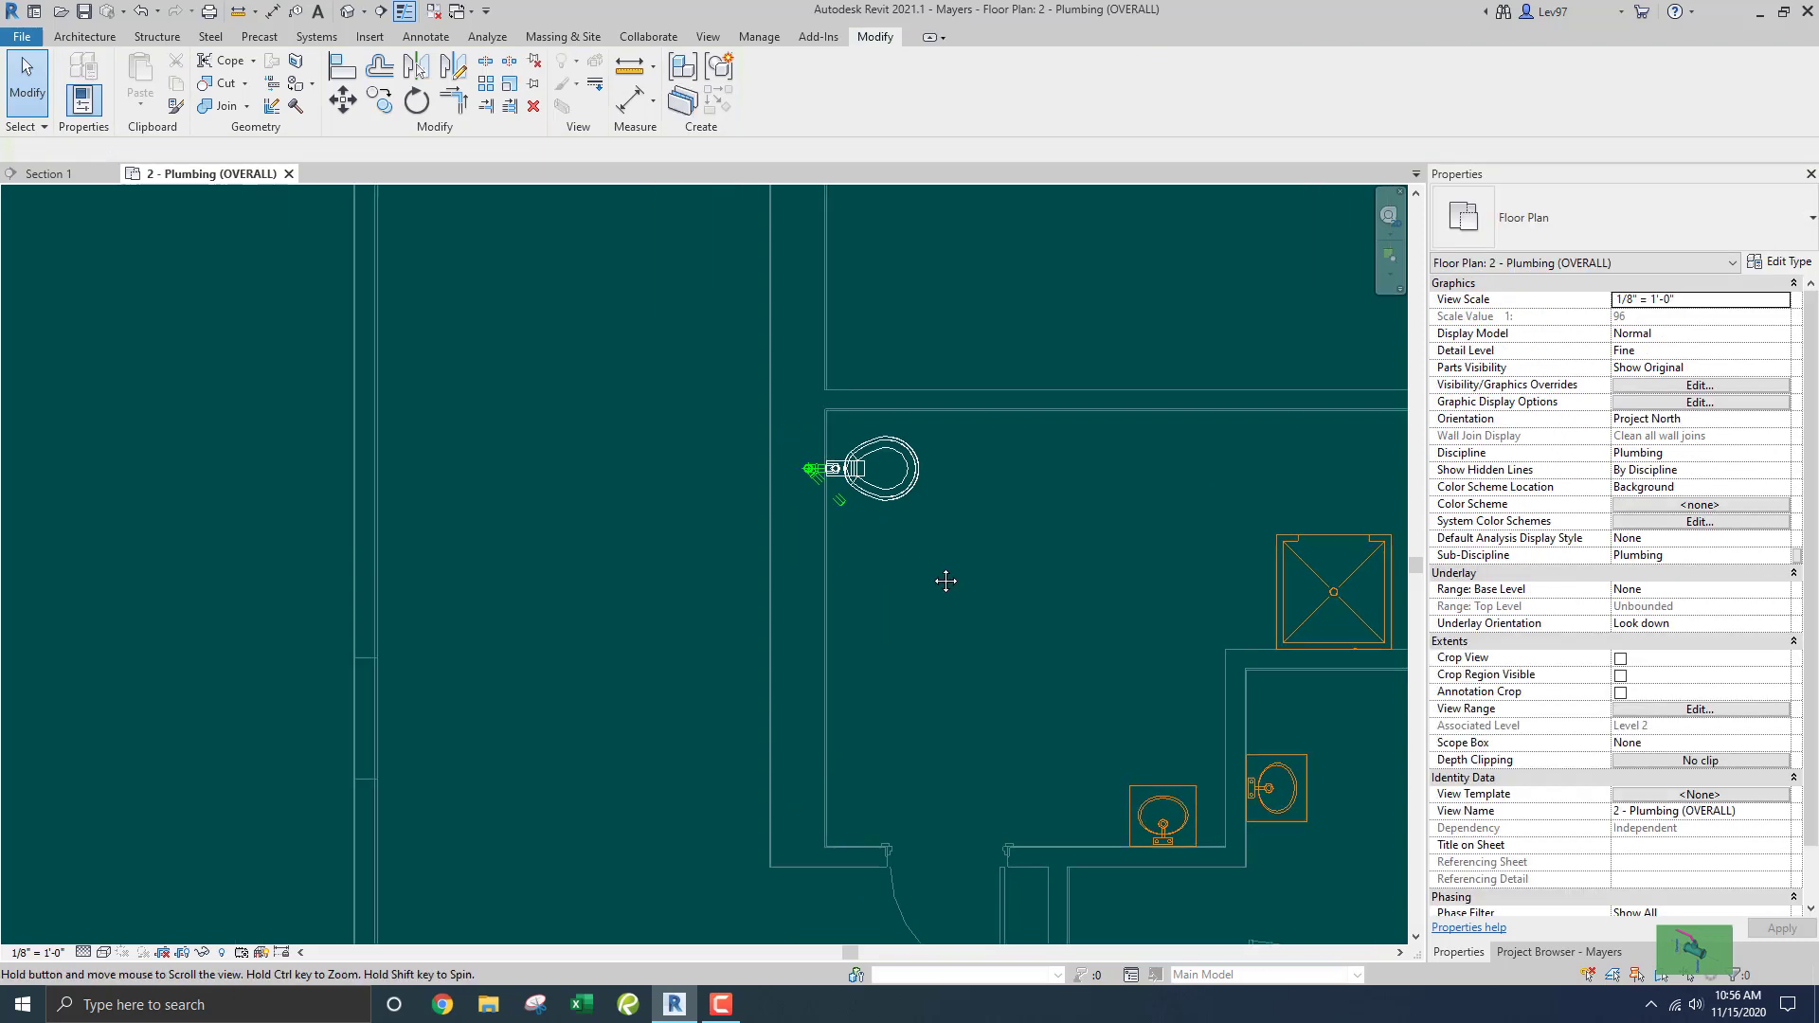
pyautogui.scroll(4, 798, 464)
pyautogui.moveTo(833, 484); pyautogui.dragTo(856, 530)
pyautogui.press('Delete')
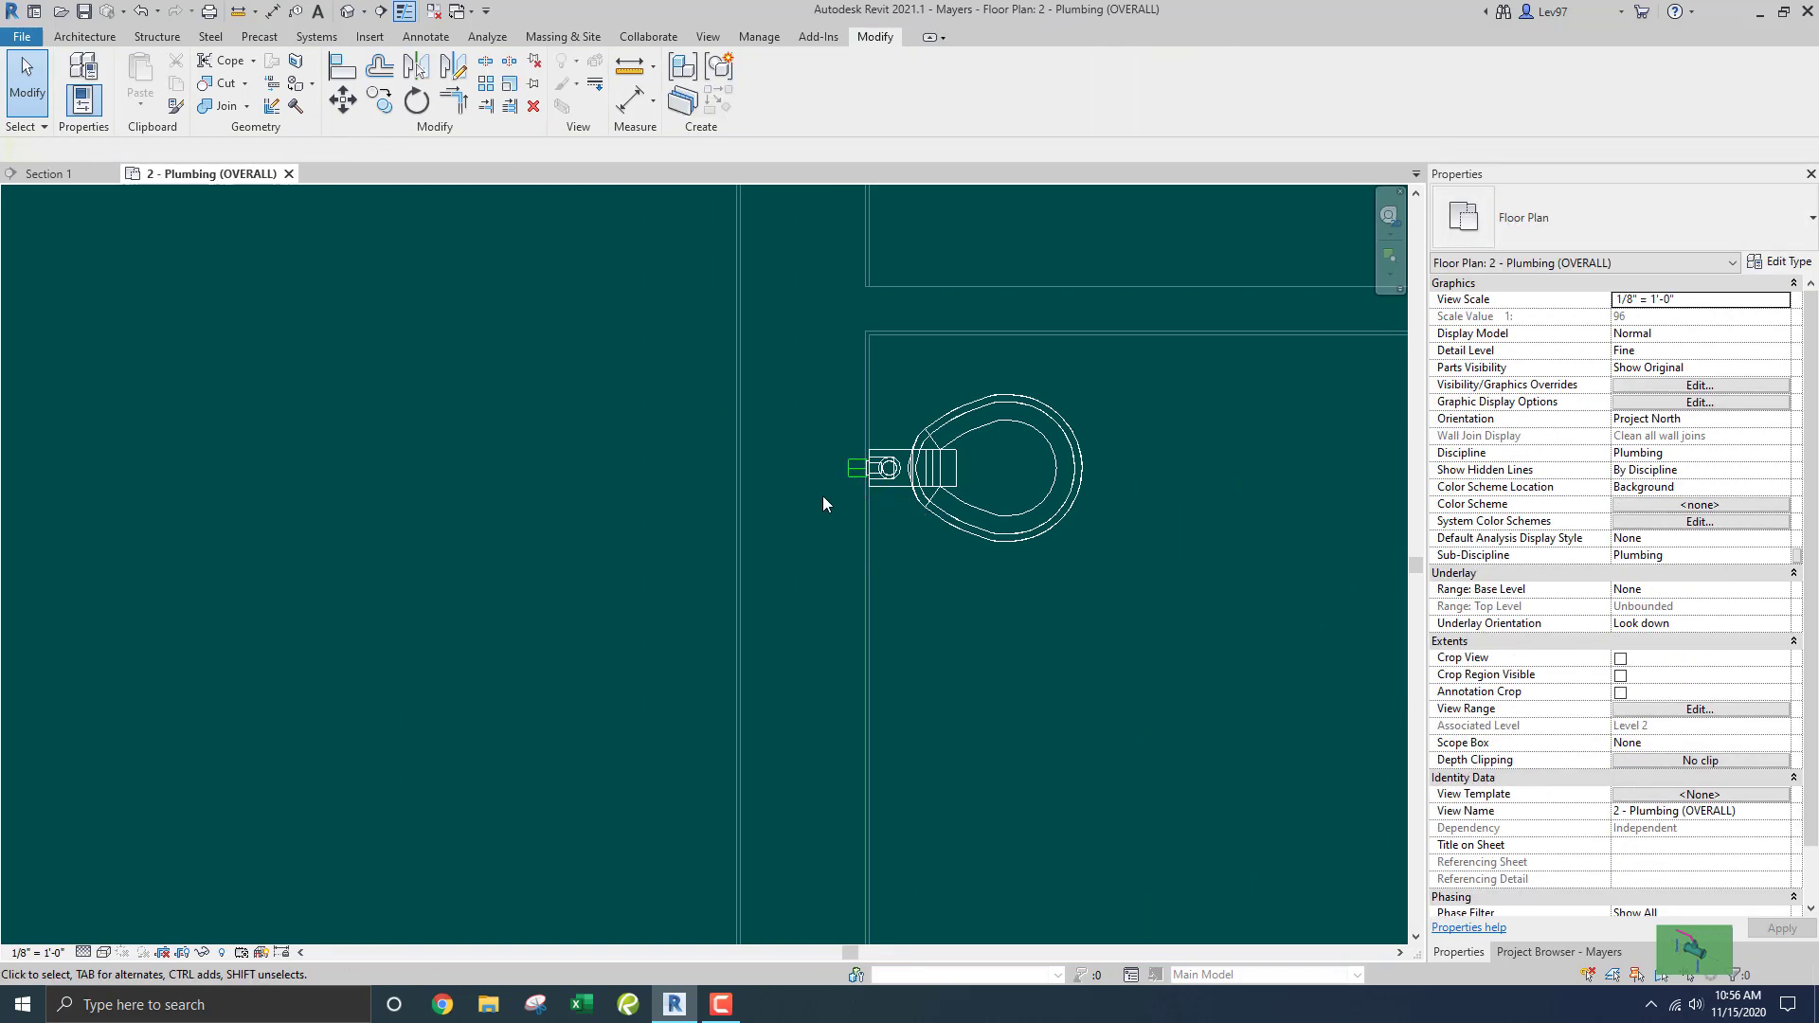
# Extend the vent stub behind the toilet a short distance west with 2" PVC pipe, using Slope Off.
pyautogui.click(855, 468)
pyautogui.rightClick(848, 467)
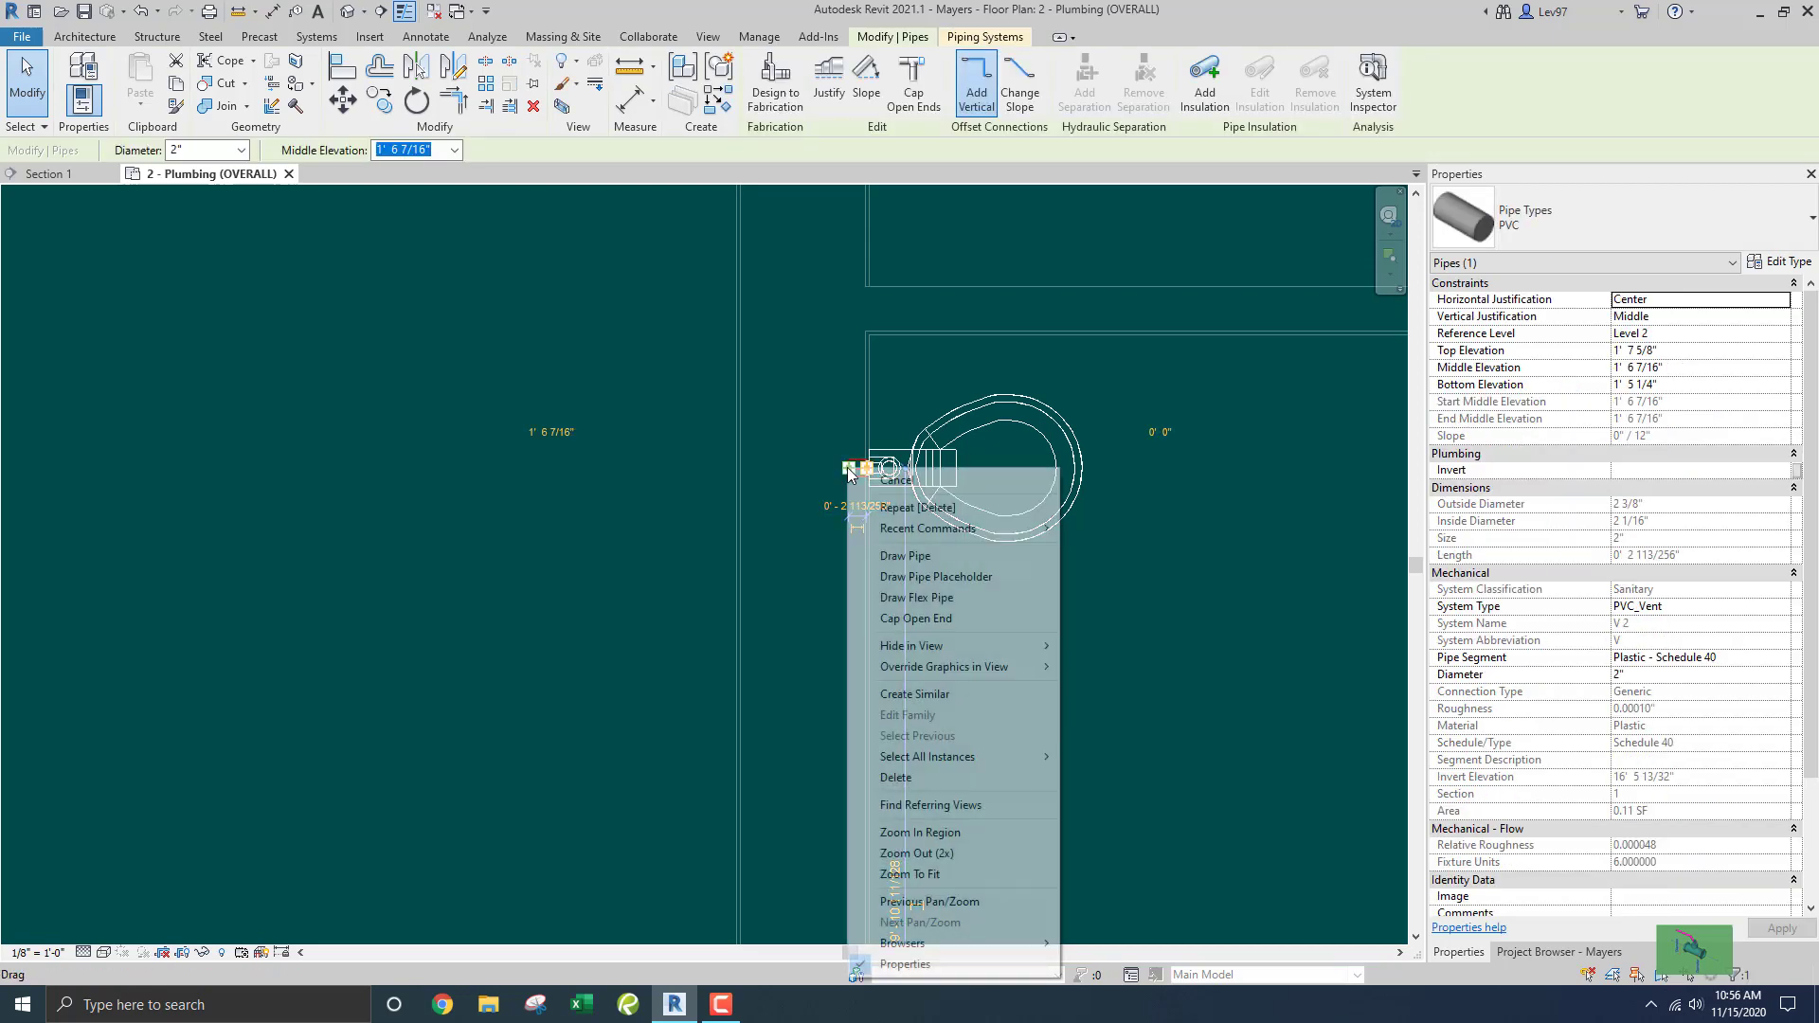
pyautogui.click(895, 555)
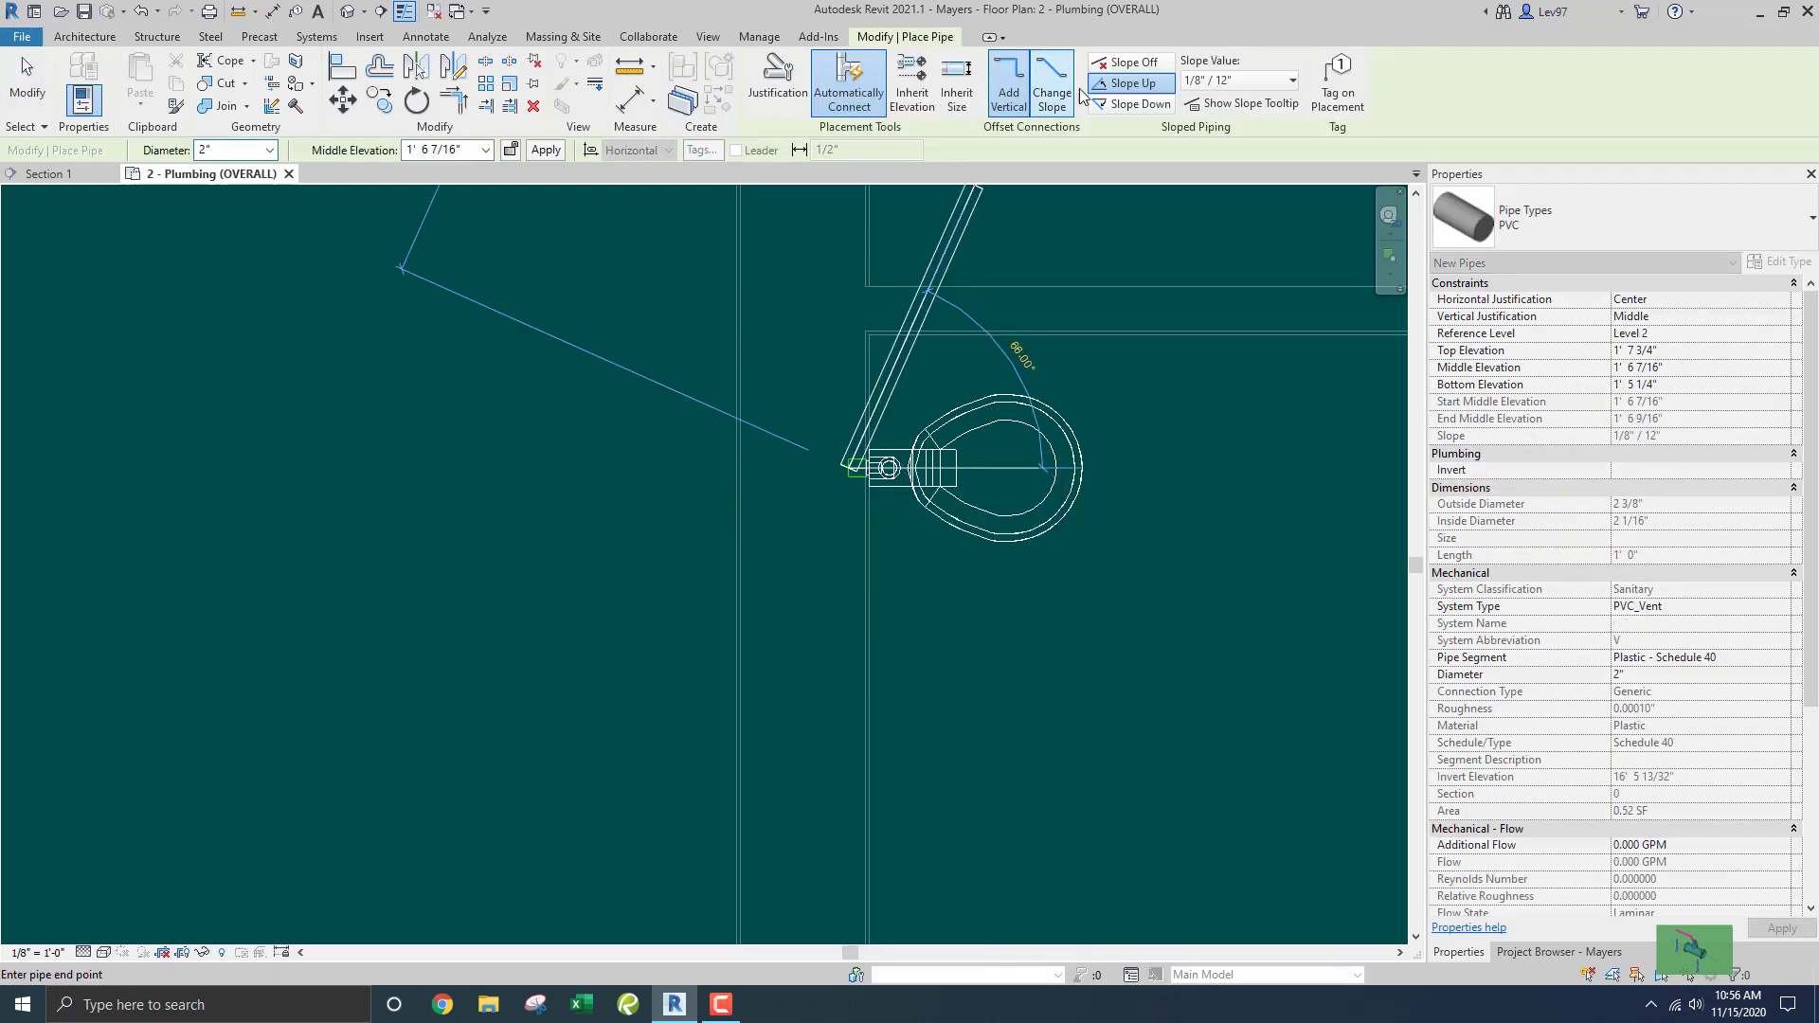
pyautogui.click(1127, 62)
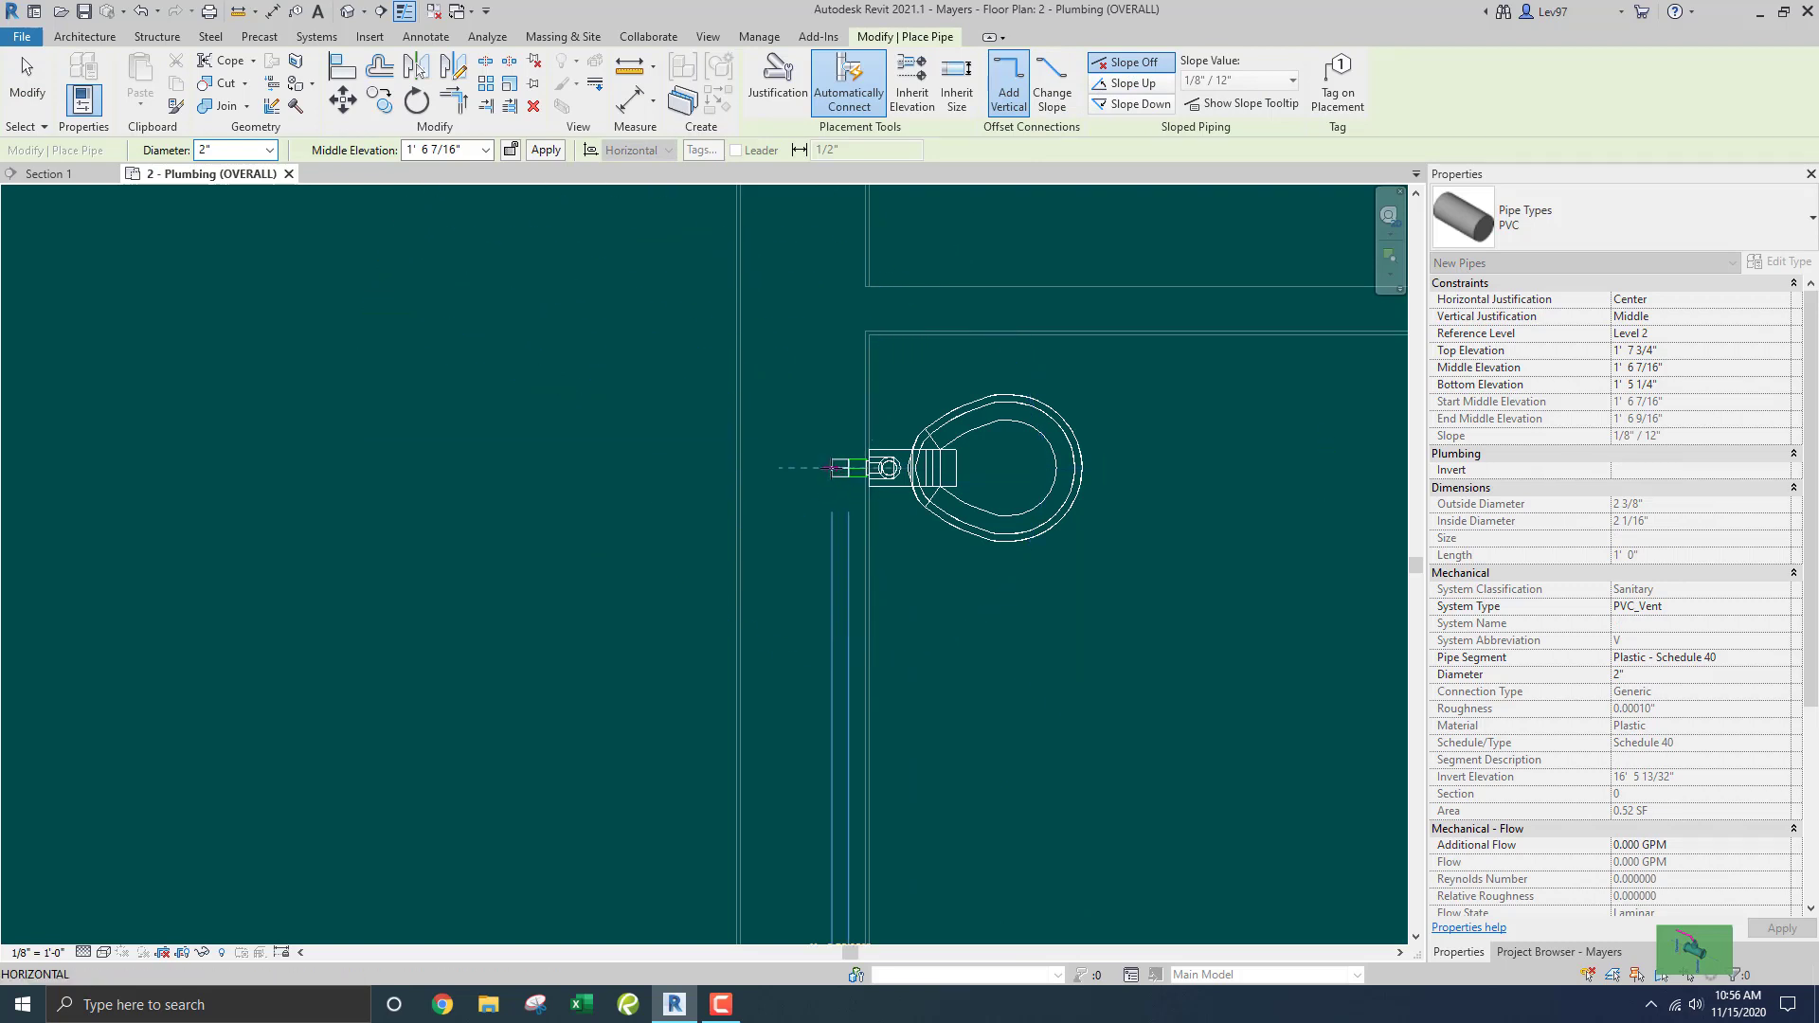
pyautogui.click(826, 468)
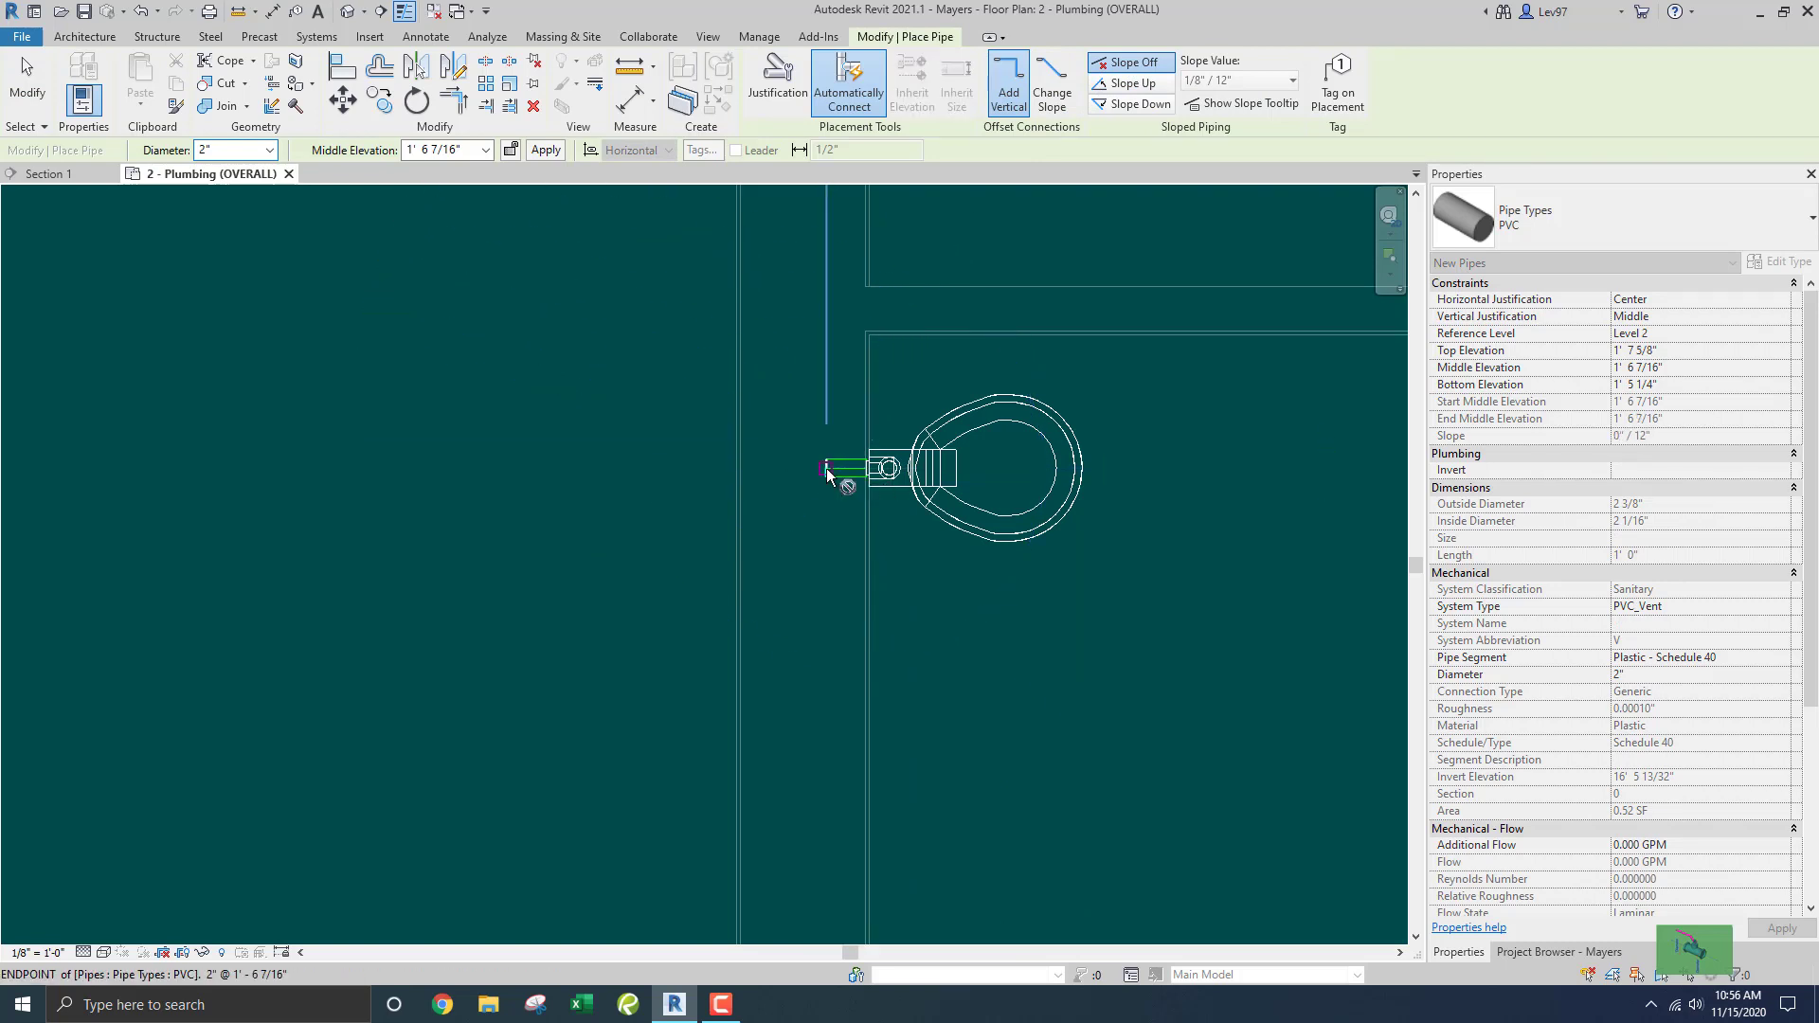
# Set the pipe's middle elevation to 10' 8" and run a short 45-degree branch southeast from the resulting riser.
pyautogui.click(467, 150)
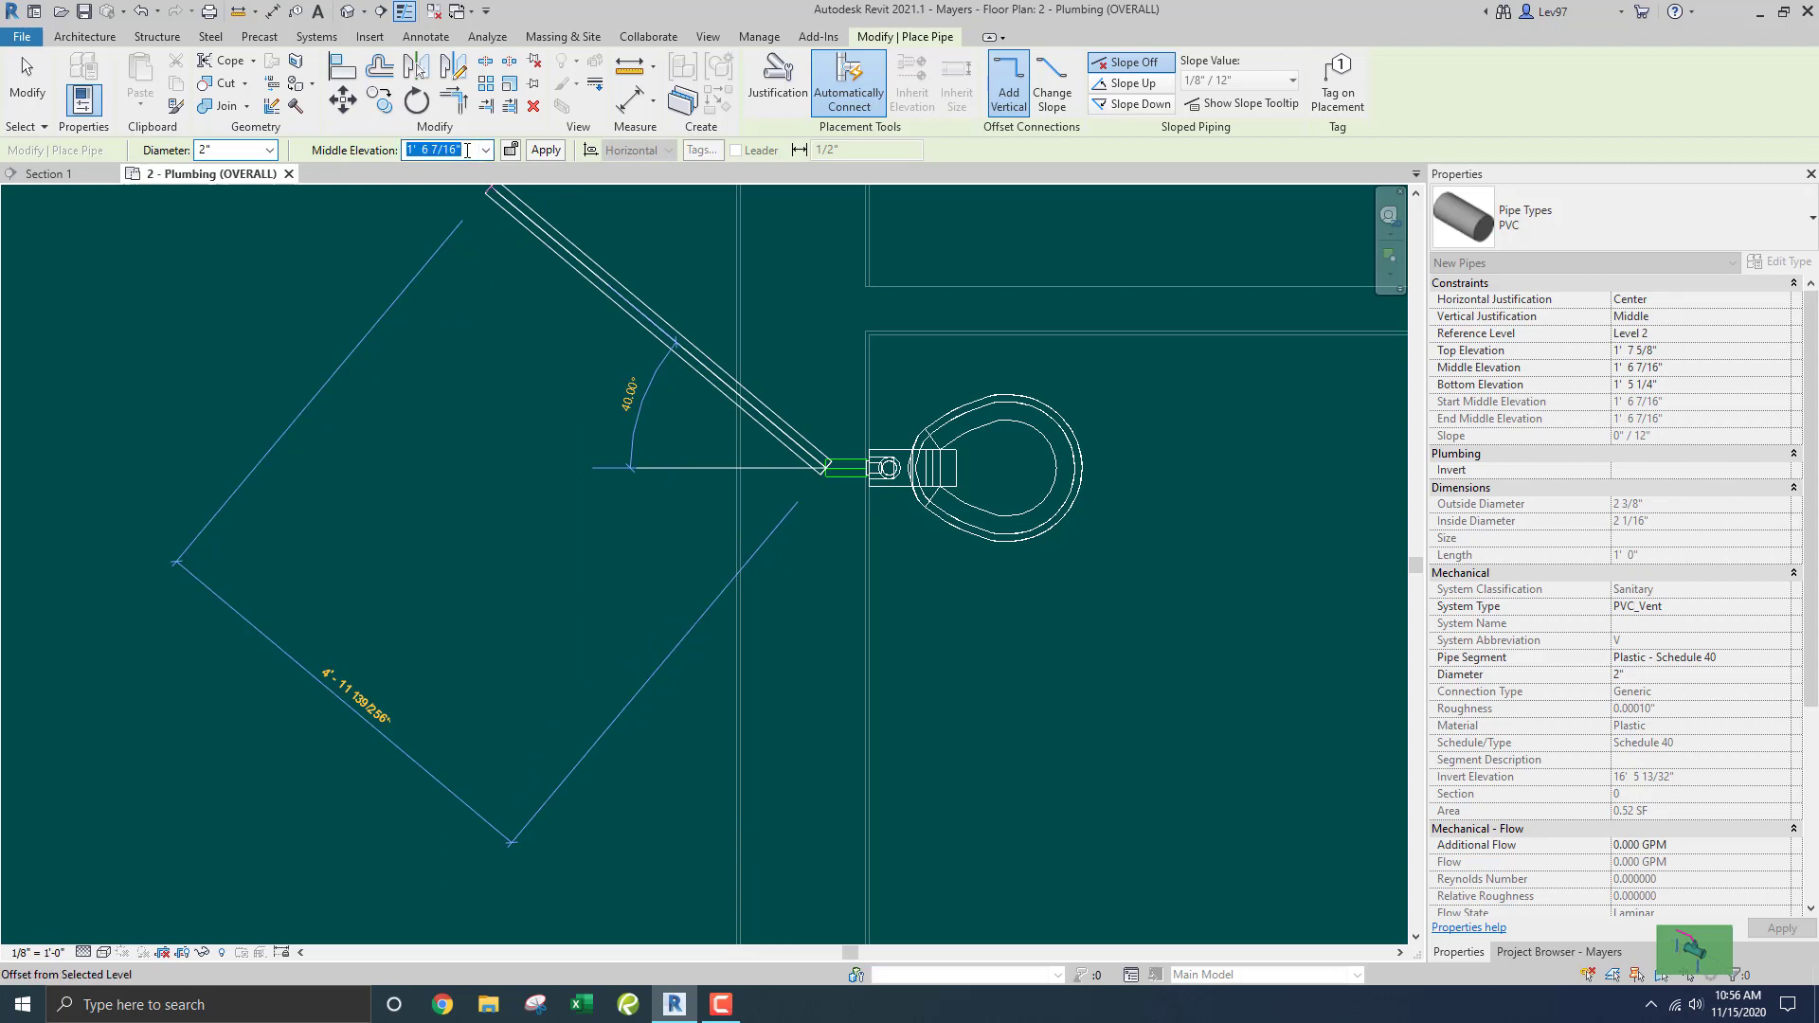
pyautogui.write('1')
pyautogui.write("0' 8")
pyautogui.press('Return')
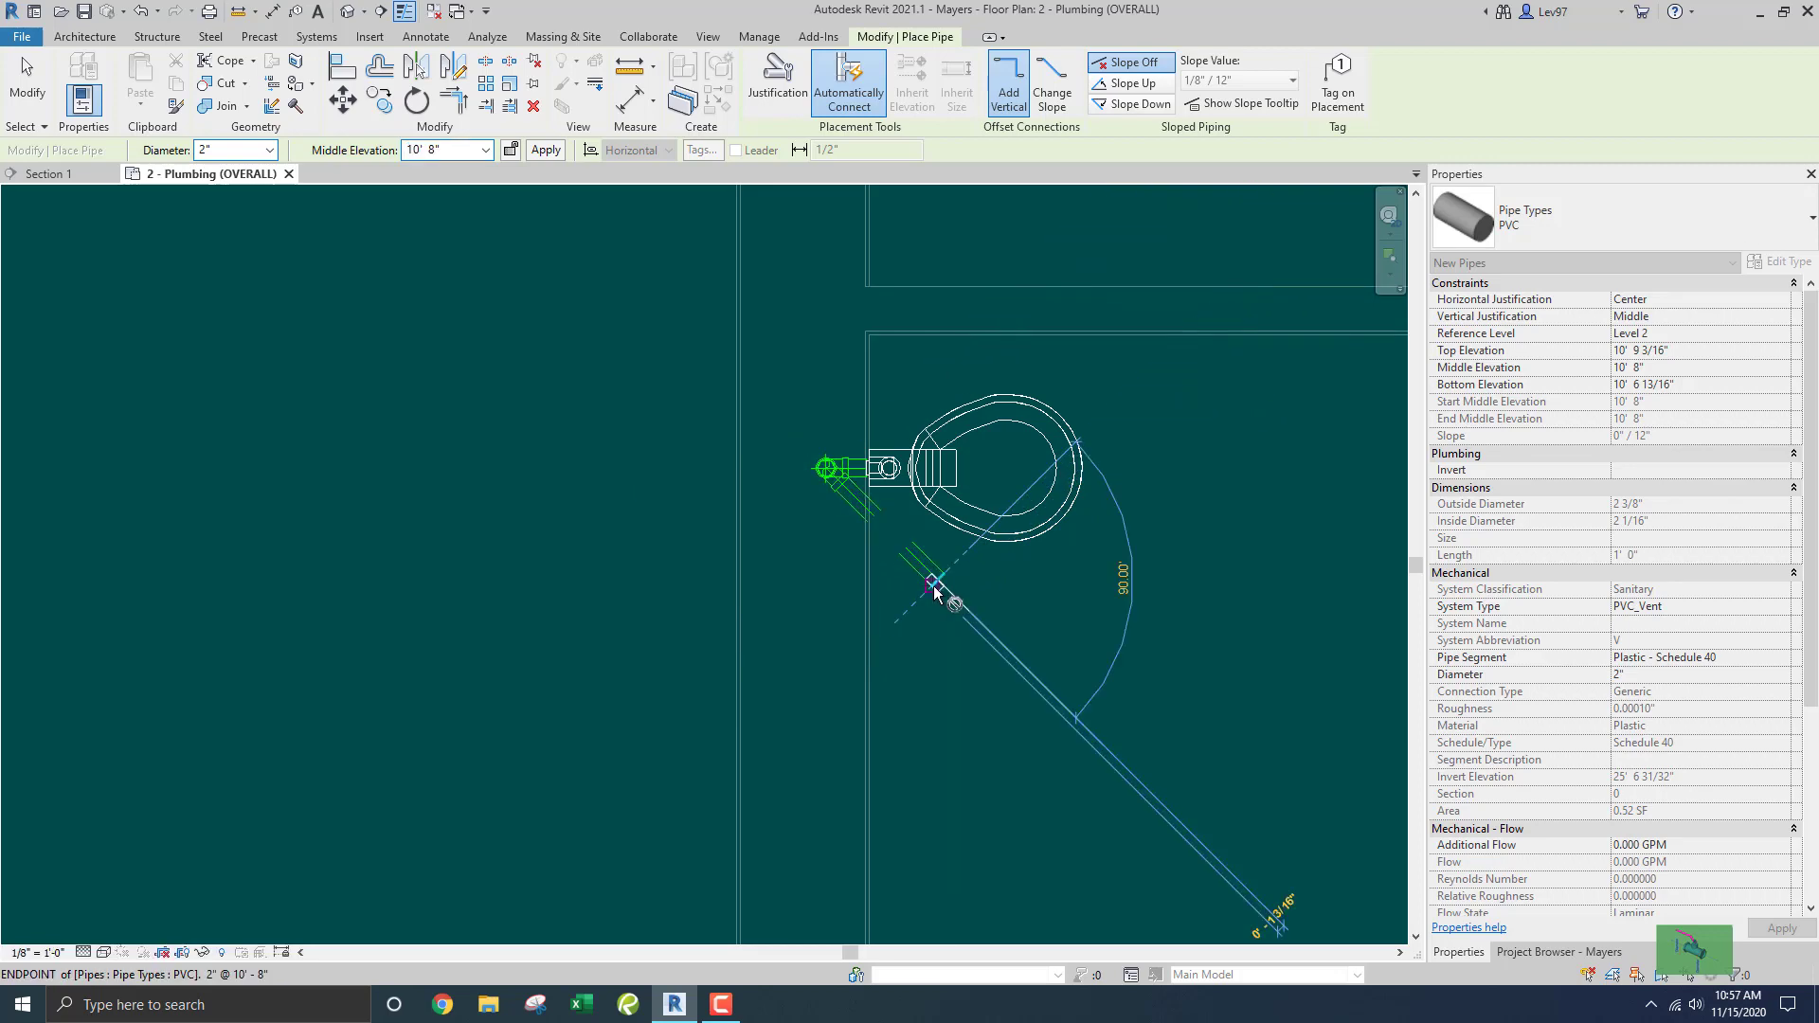
# Route the 10' 8" vent south past the door, east about 15', and south to just short of the lower toilet's riser.
pyautogui.scroll(-5, 934, 589)
pyautogui.moveTo(951, 695); pyautogui.dragTo(957, 332, button='middle')
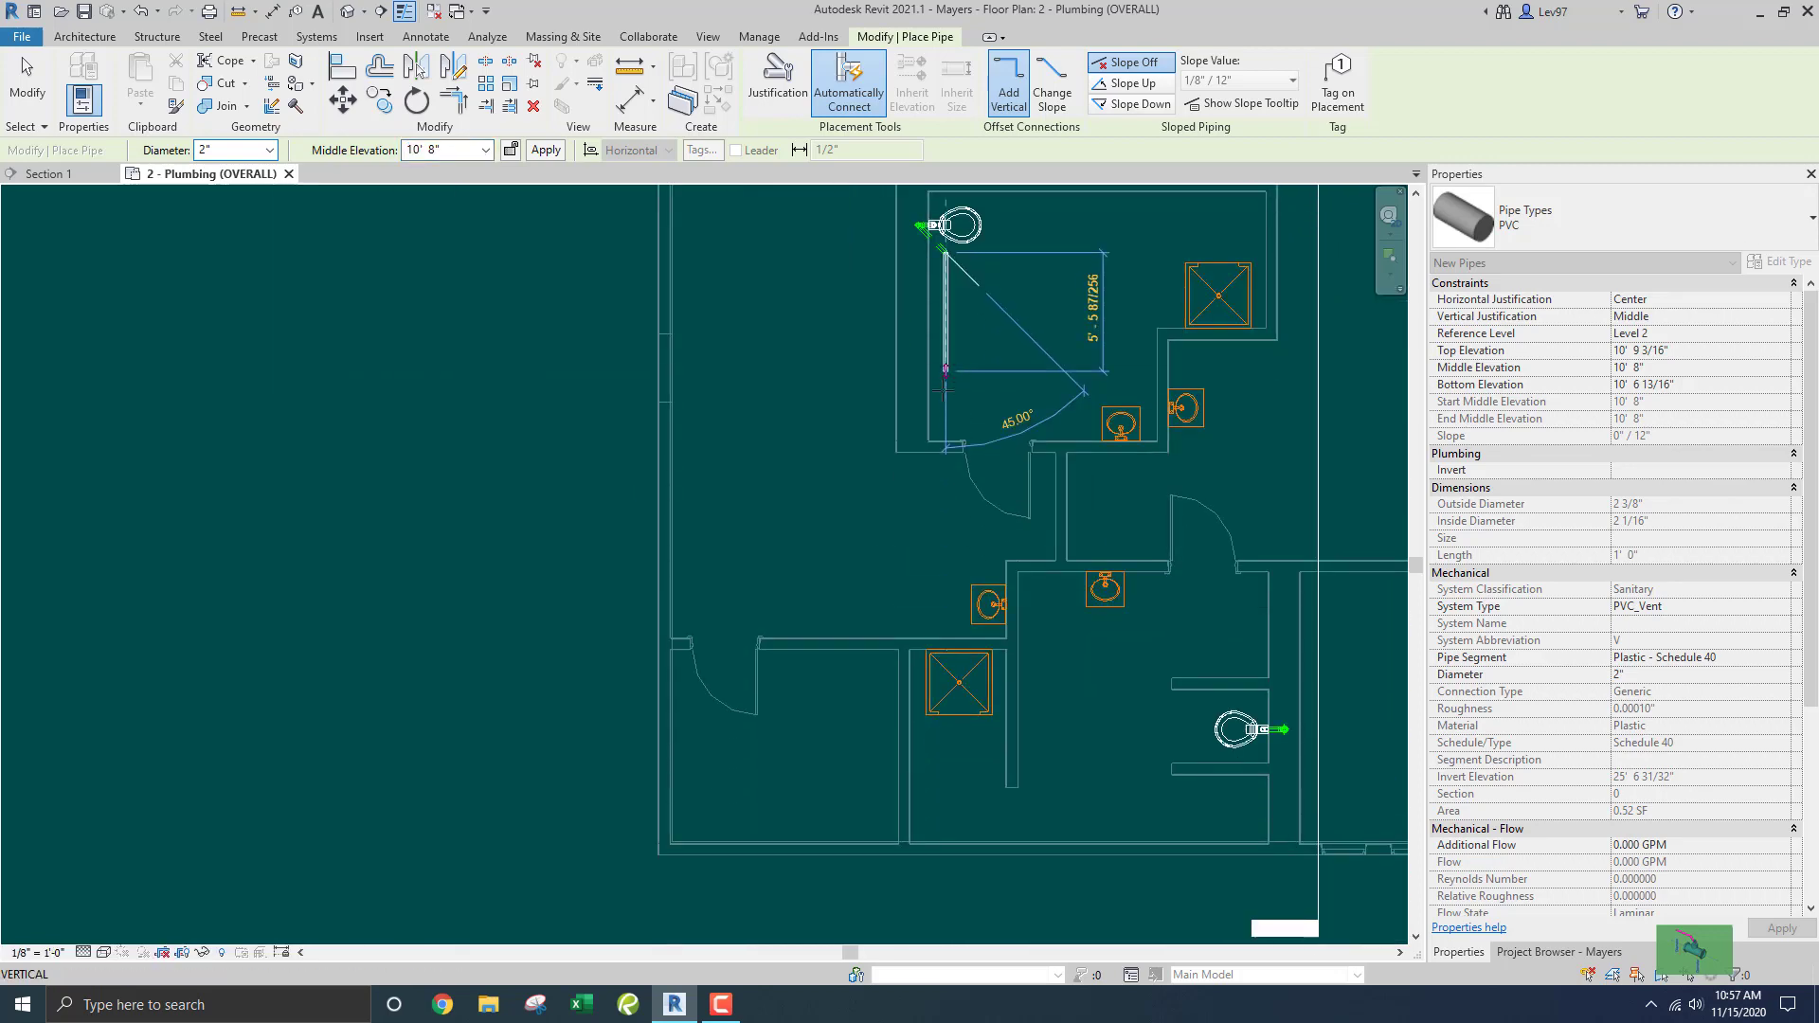
pyautogui.click(944, 530)
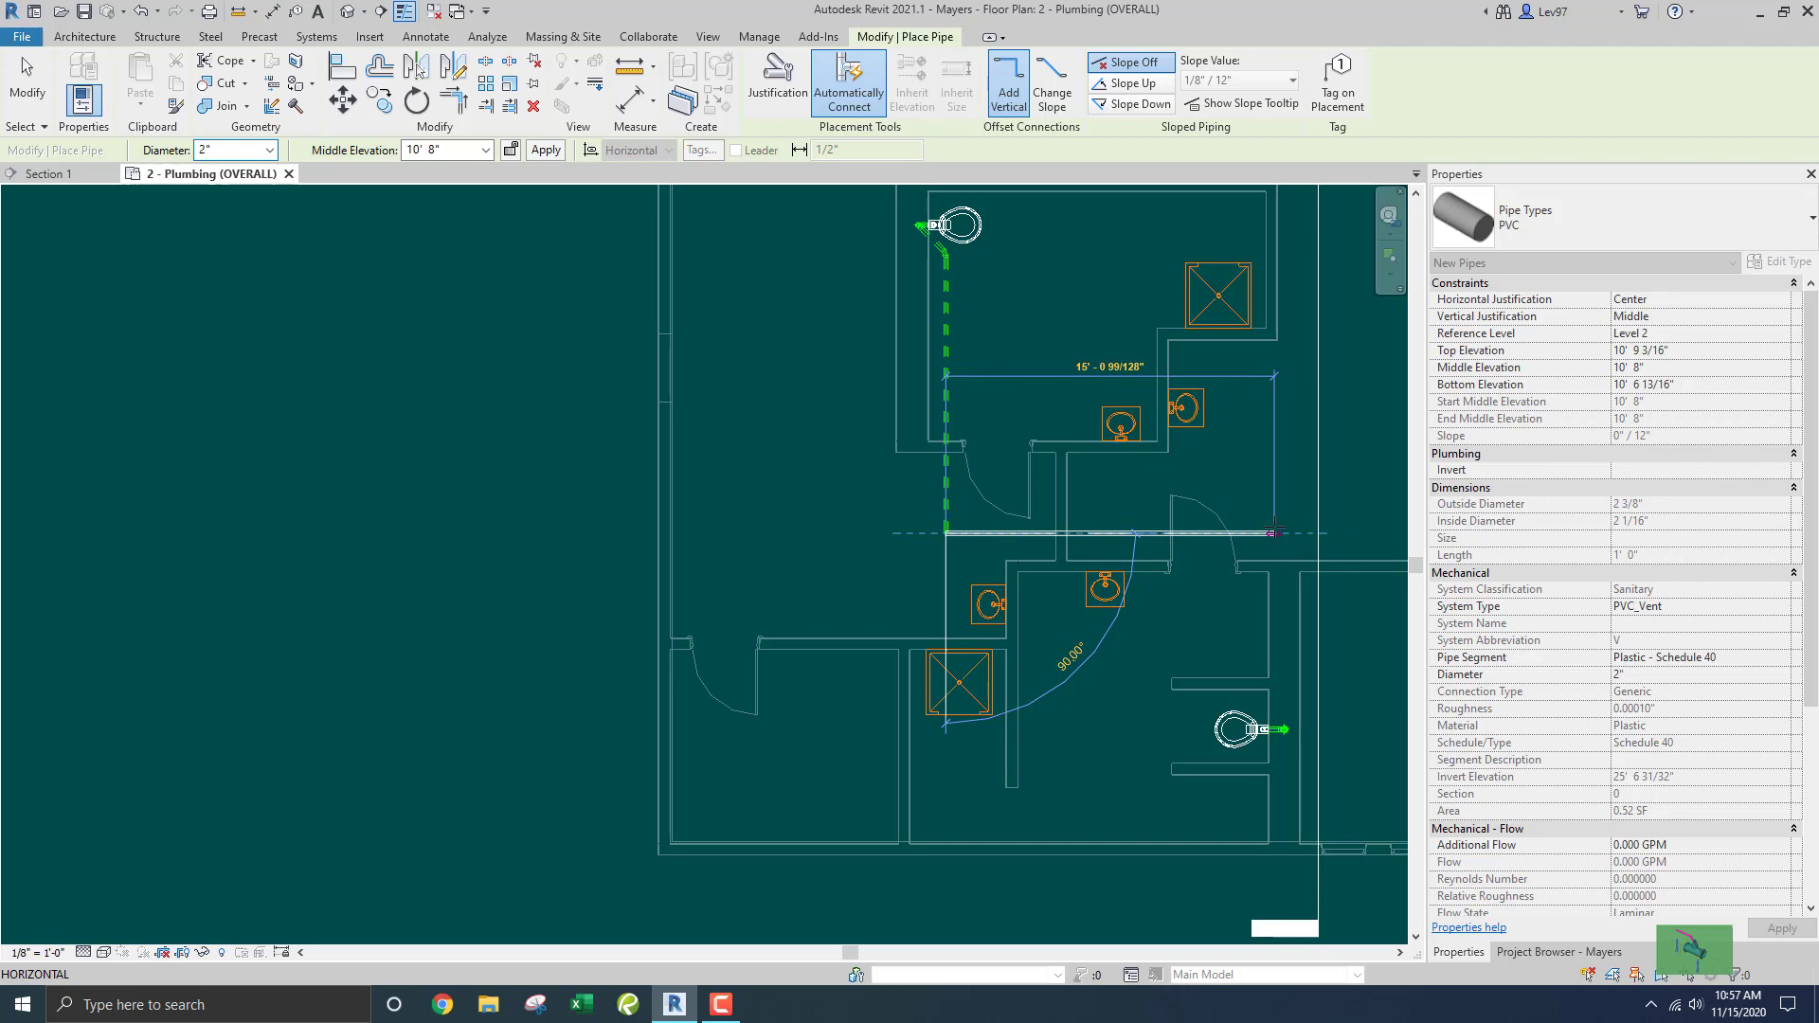
pyautogui.click(1275, 532)
pyautogui.scroll(4, 1286, 698)
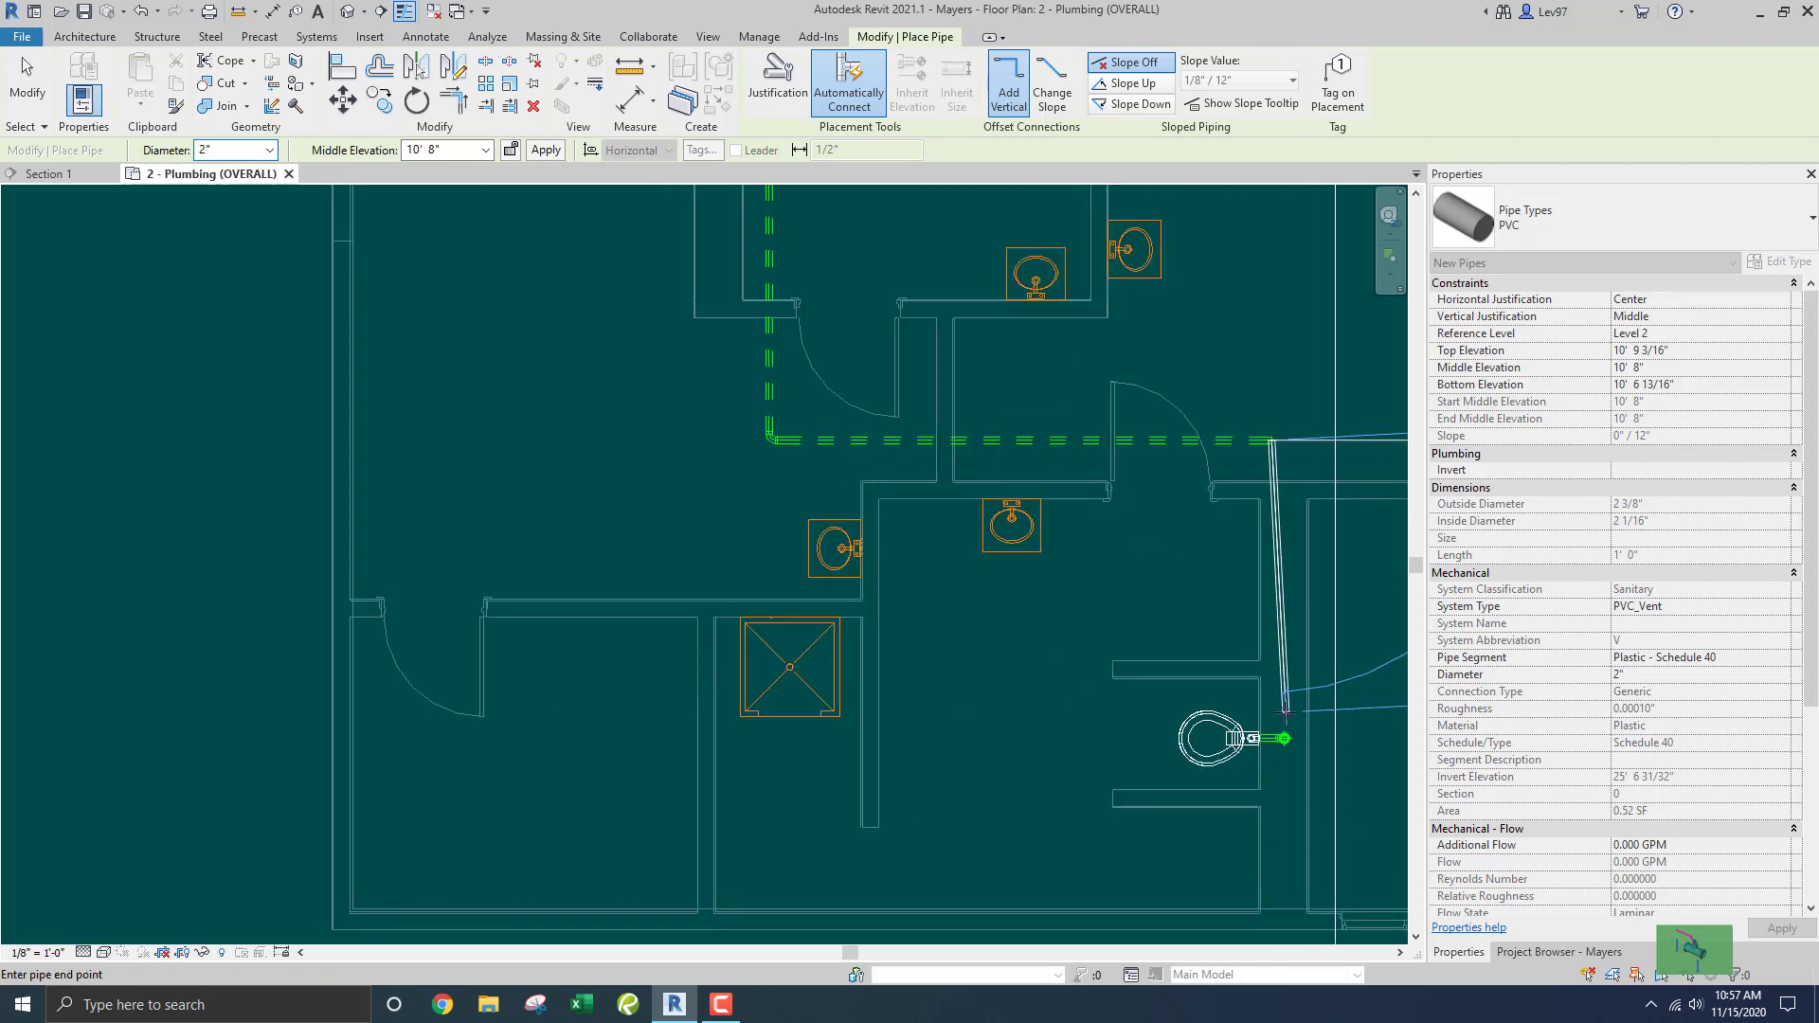
pyautogui.click(1268, 726)
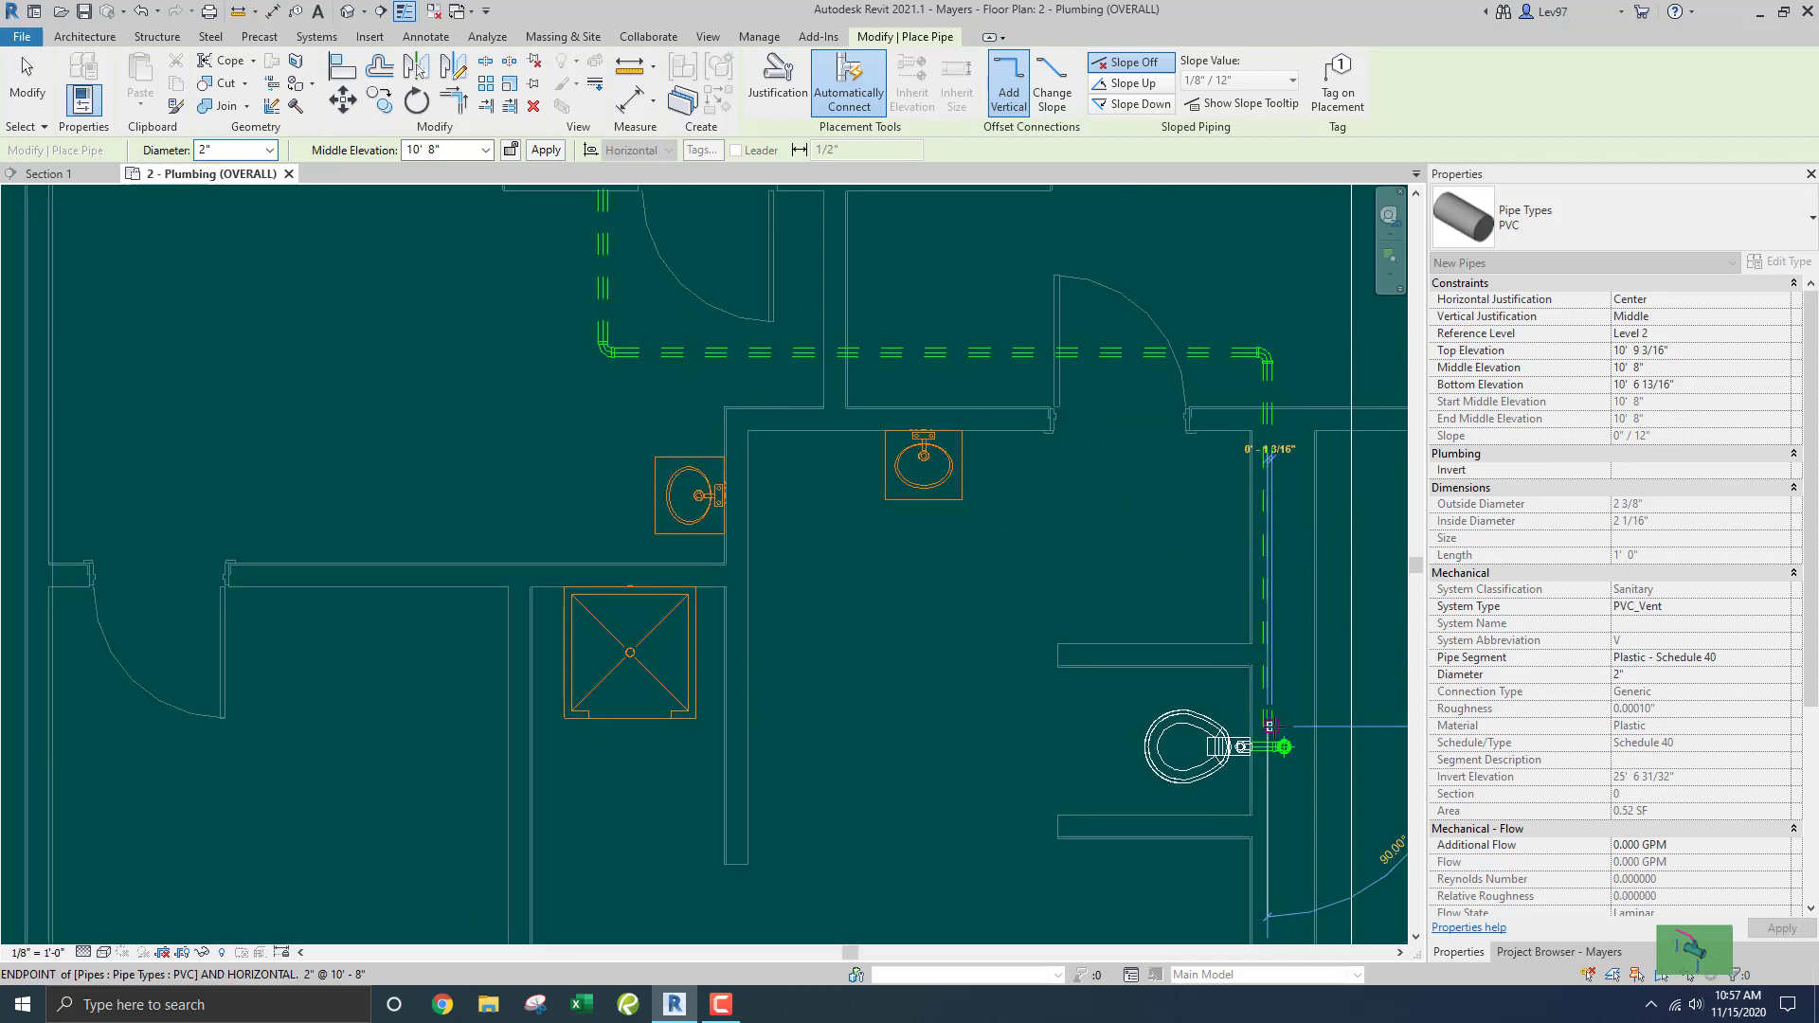
pyautogui.press('Escape')
pyautogui.press('Escape')
# Align the centerline of the new southbound vent run with the center of the riser behind the lower toilet.
pyautogui.scroll(-1, 1127, 624)
pyautogui.moveTo(1126, 624); pyautogui.dragTo(1004, 525, button='middle')
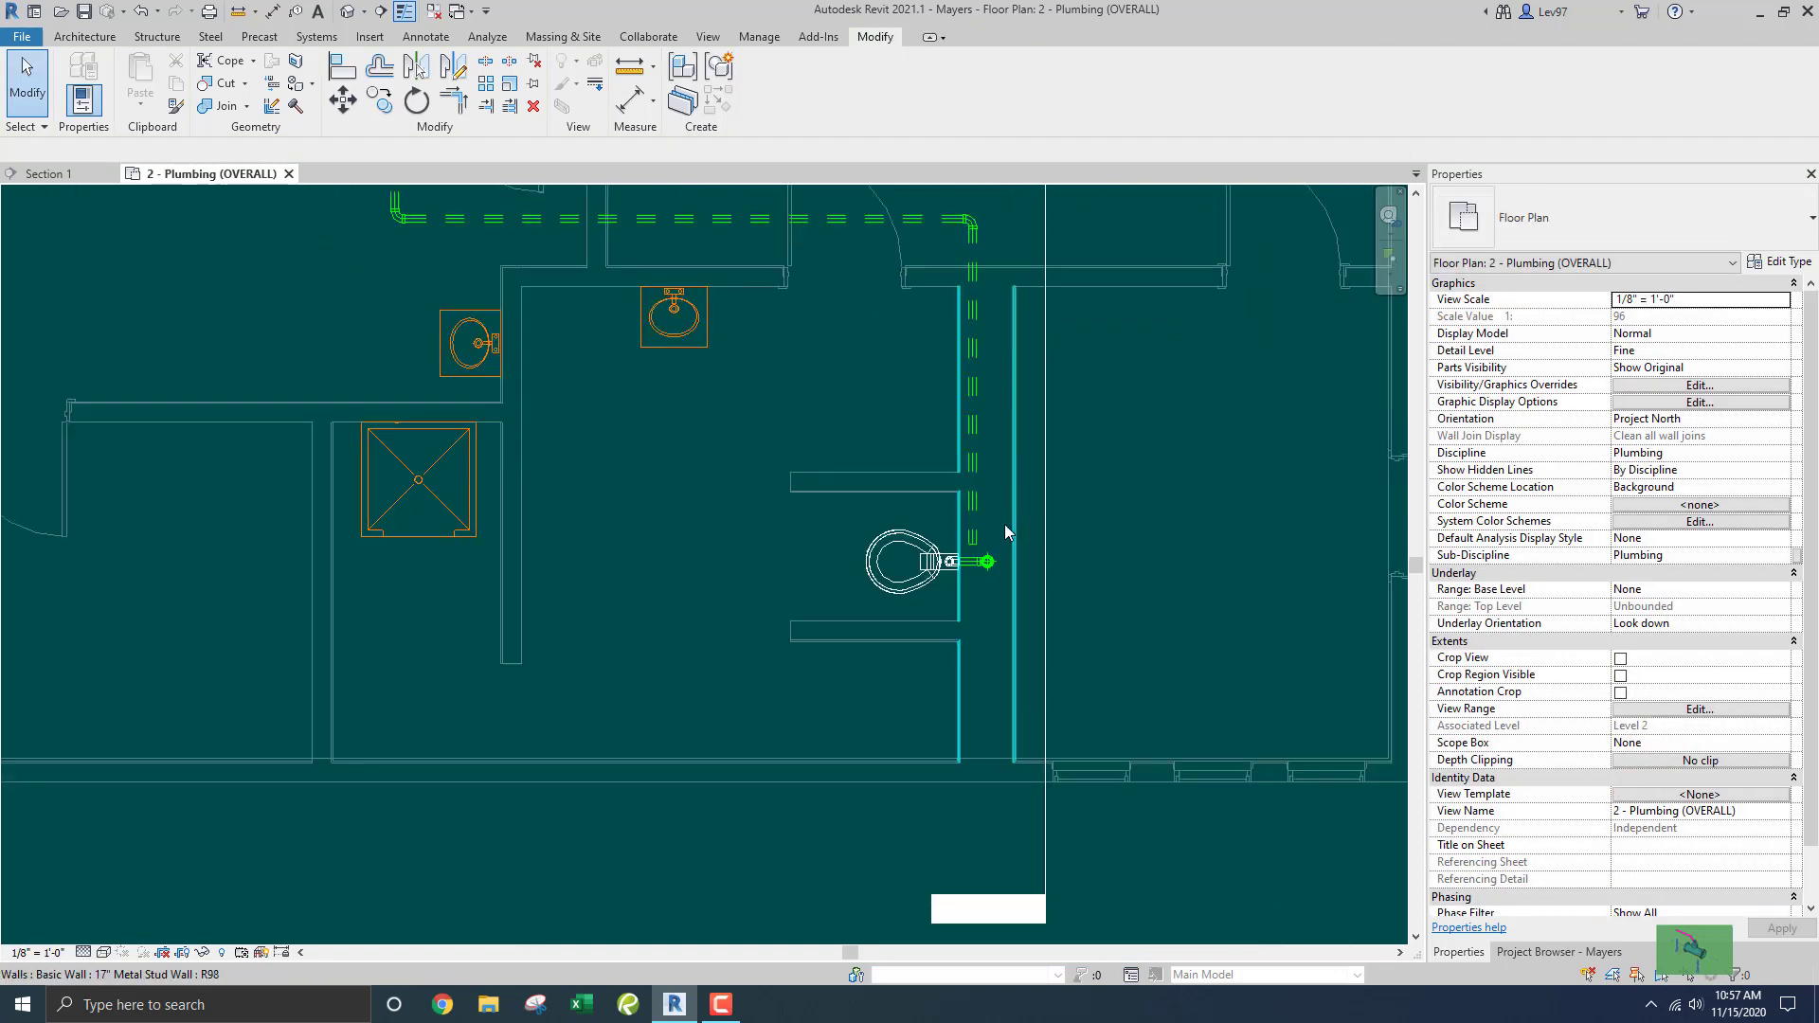
pyautogui.scroll(6, 962, 571)
pyautogui.moveTo(988, 461); pyautogui.dragTo(1014, 469, button='middle')
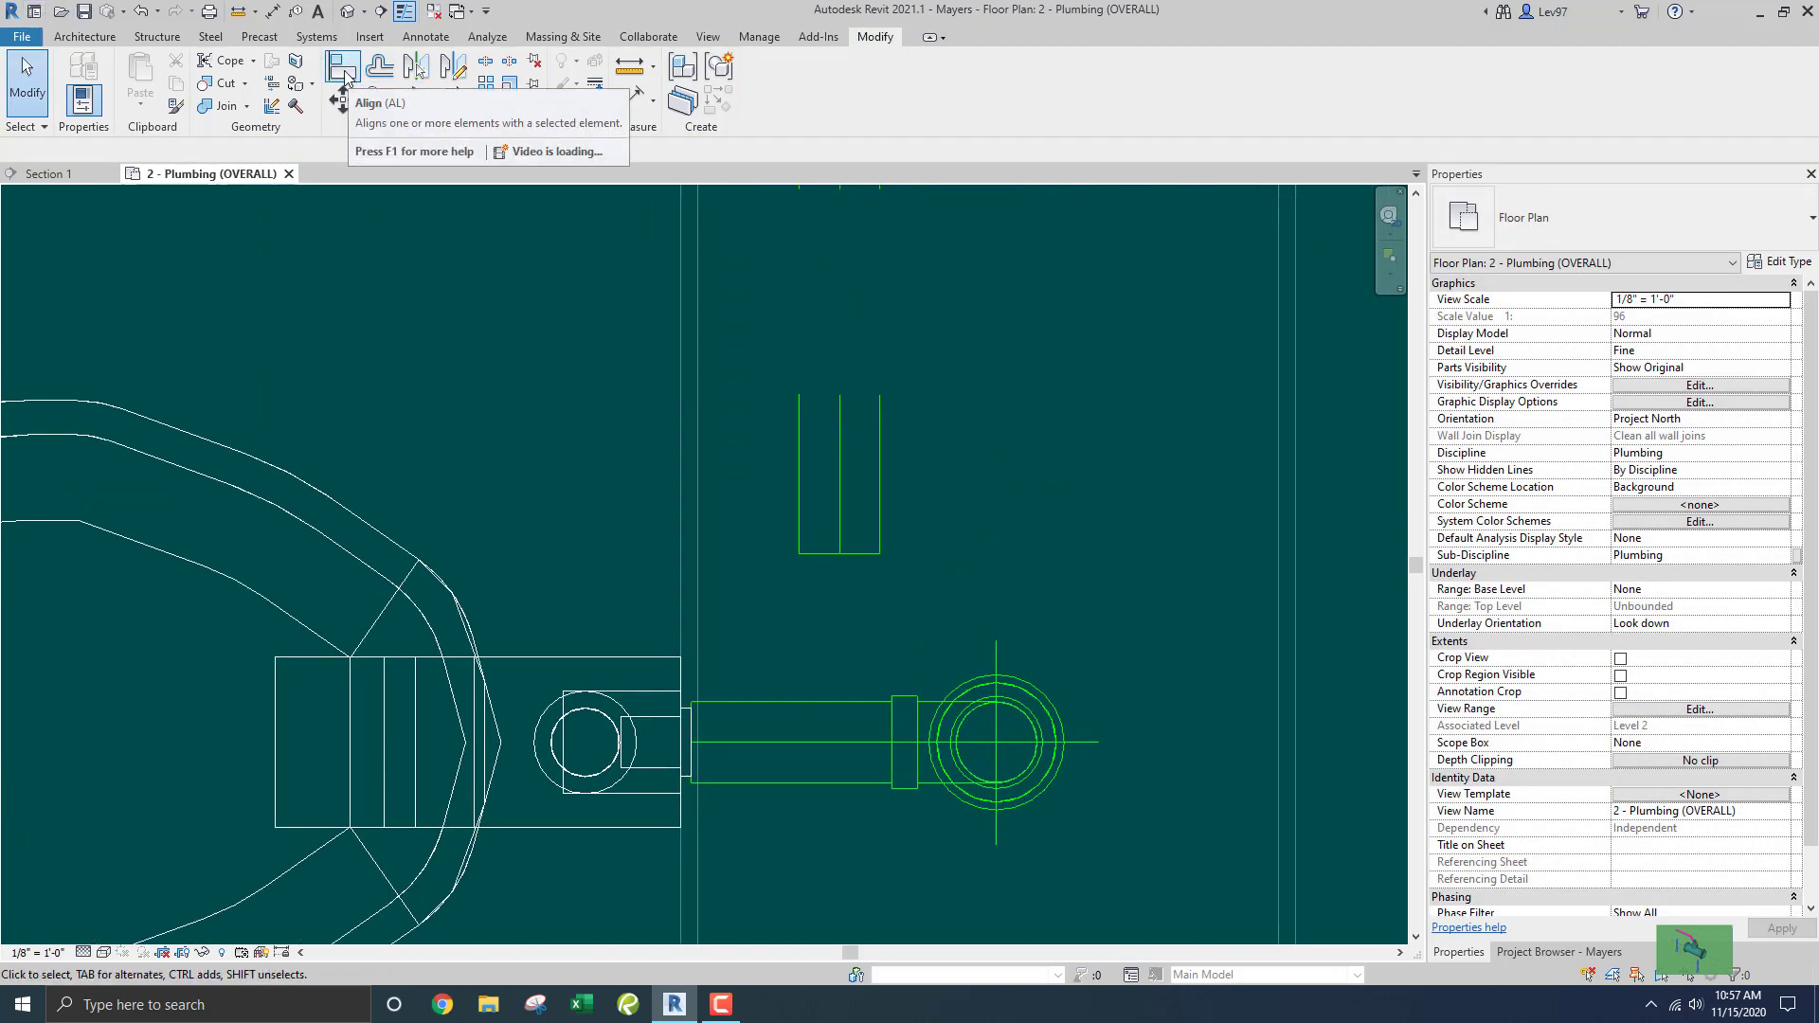
pyautogui.click(343, 68)
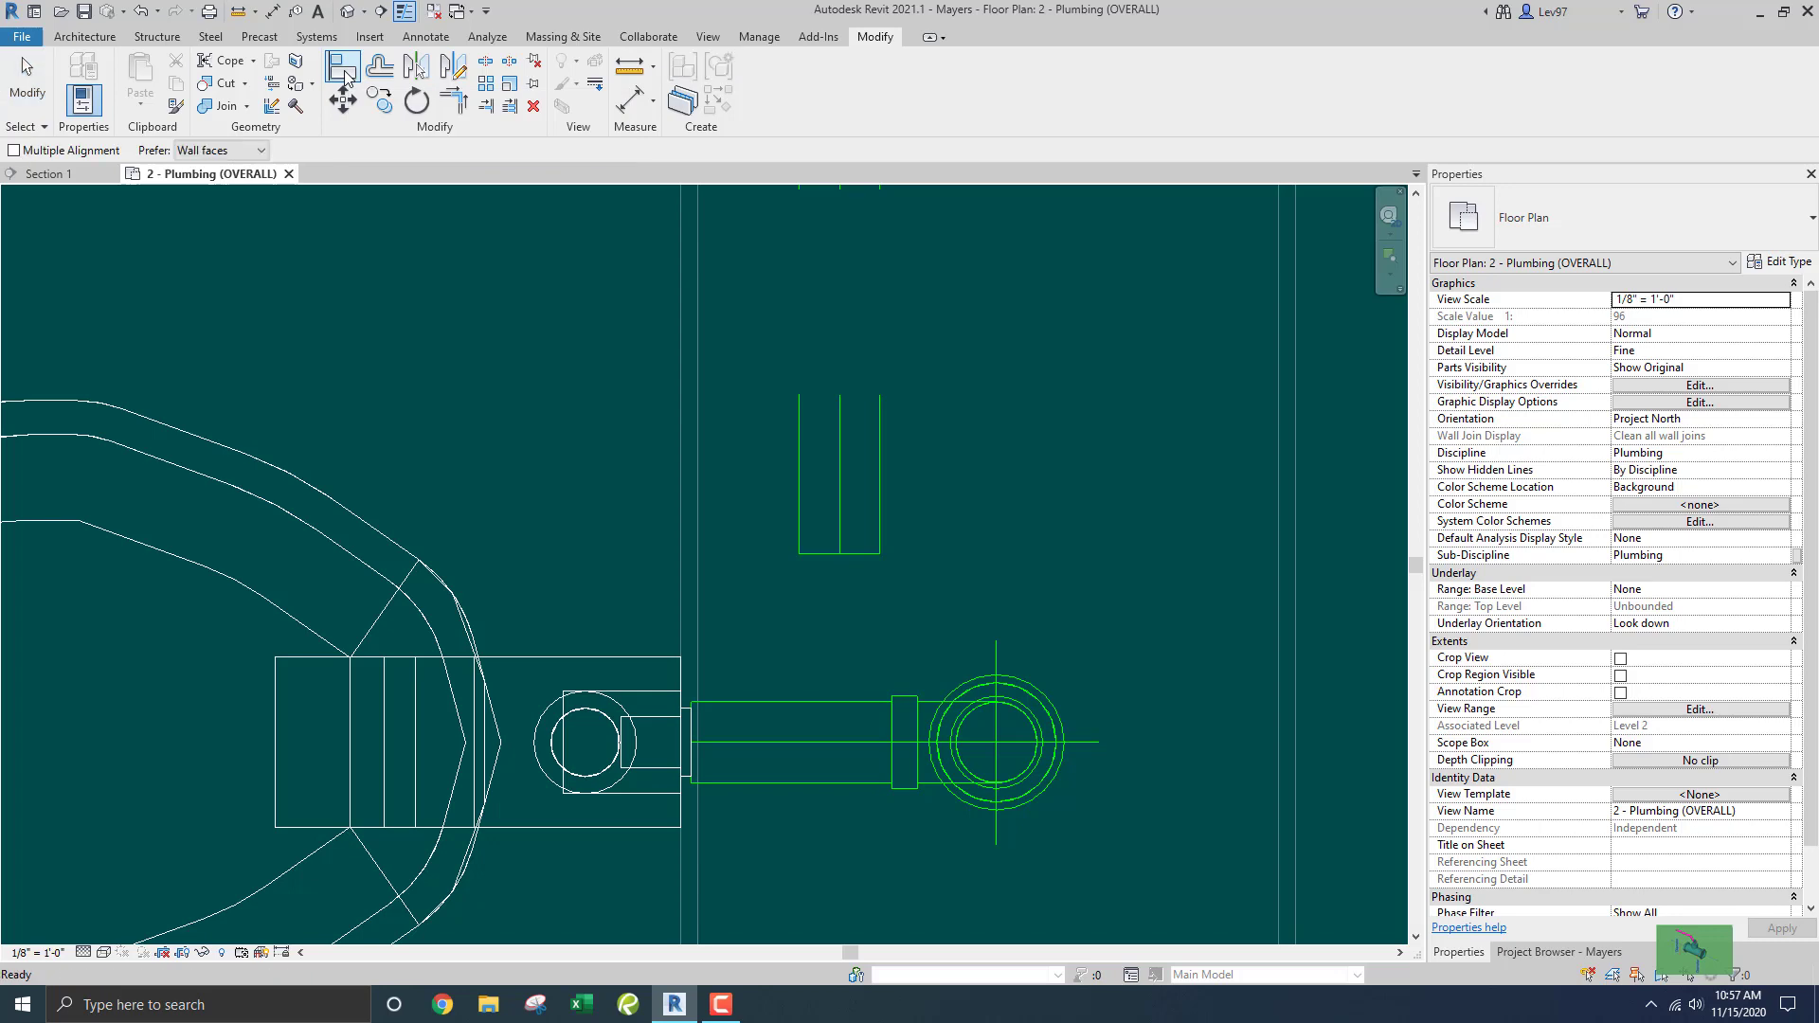
pyautogui.click(996, 747)
pyautogui.click(841, 453)
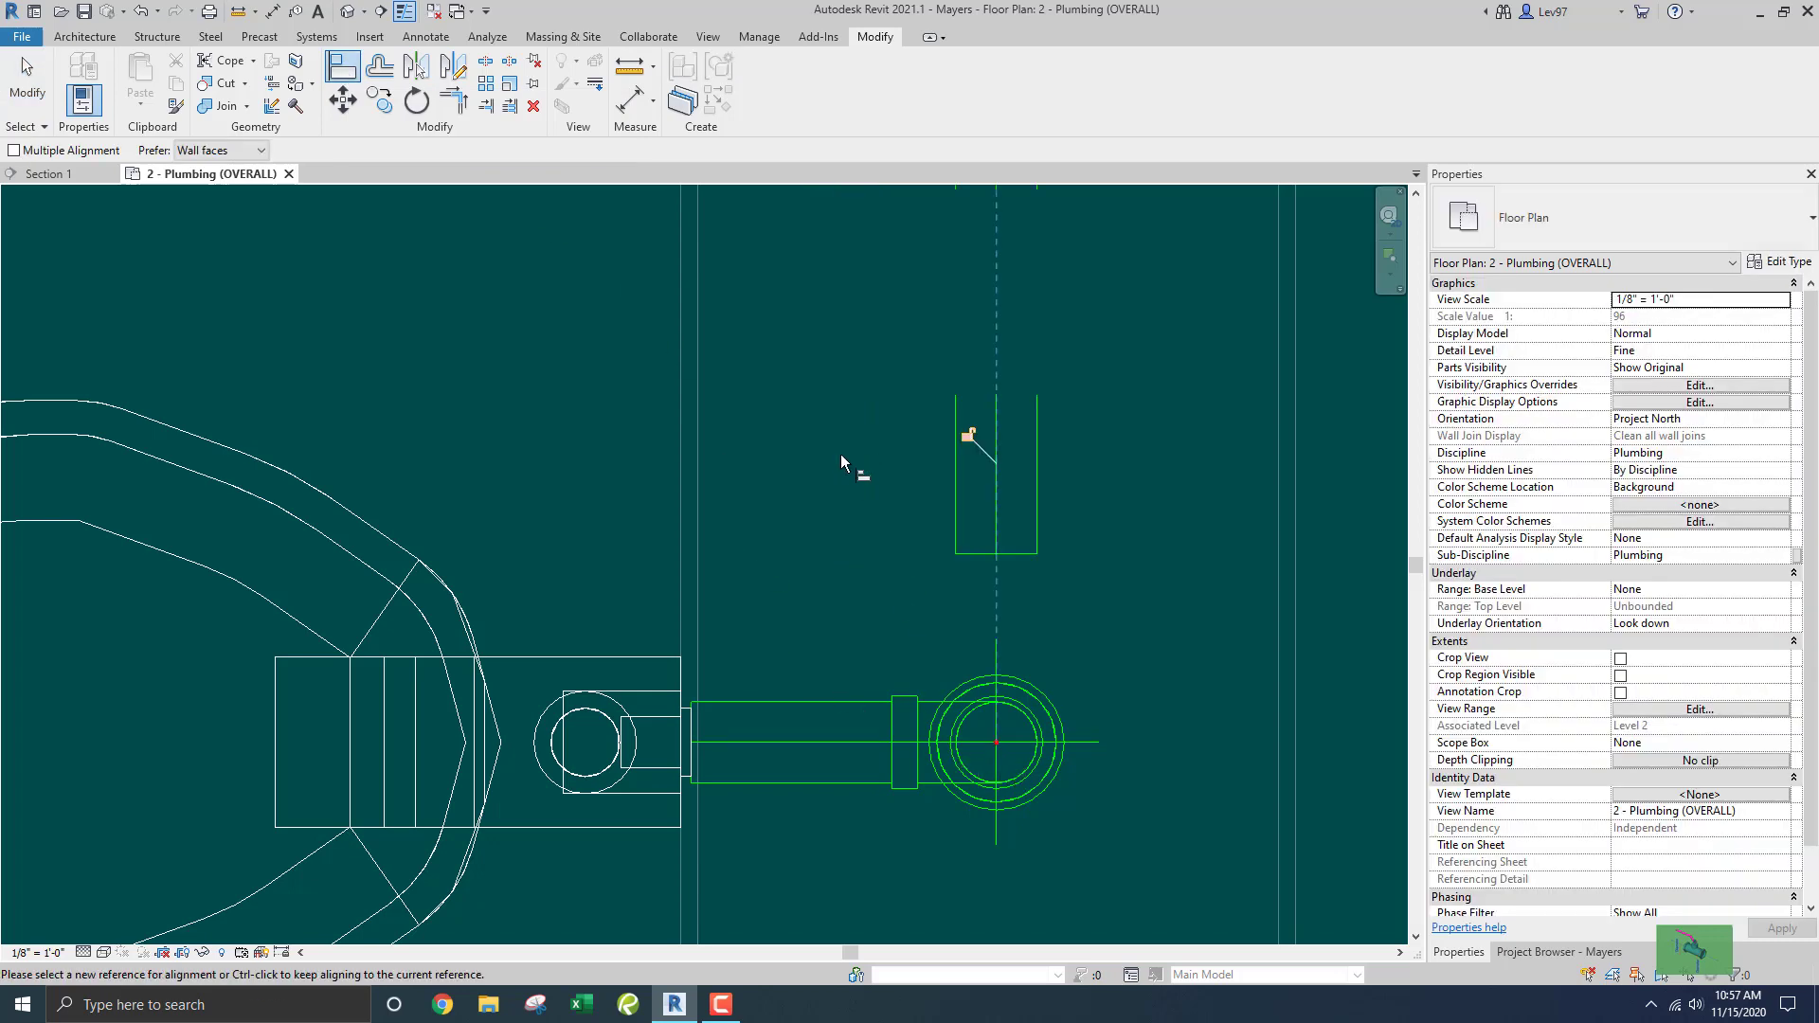
pyautogui.press('Escape')
pyautogui.scroll(-2, 822, 509)
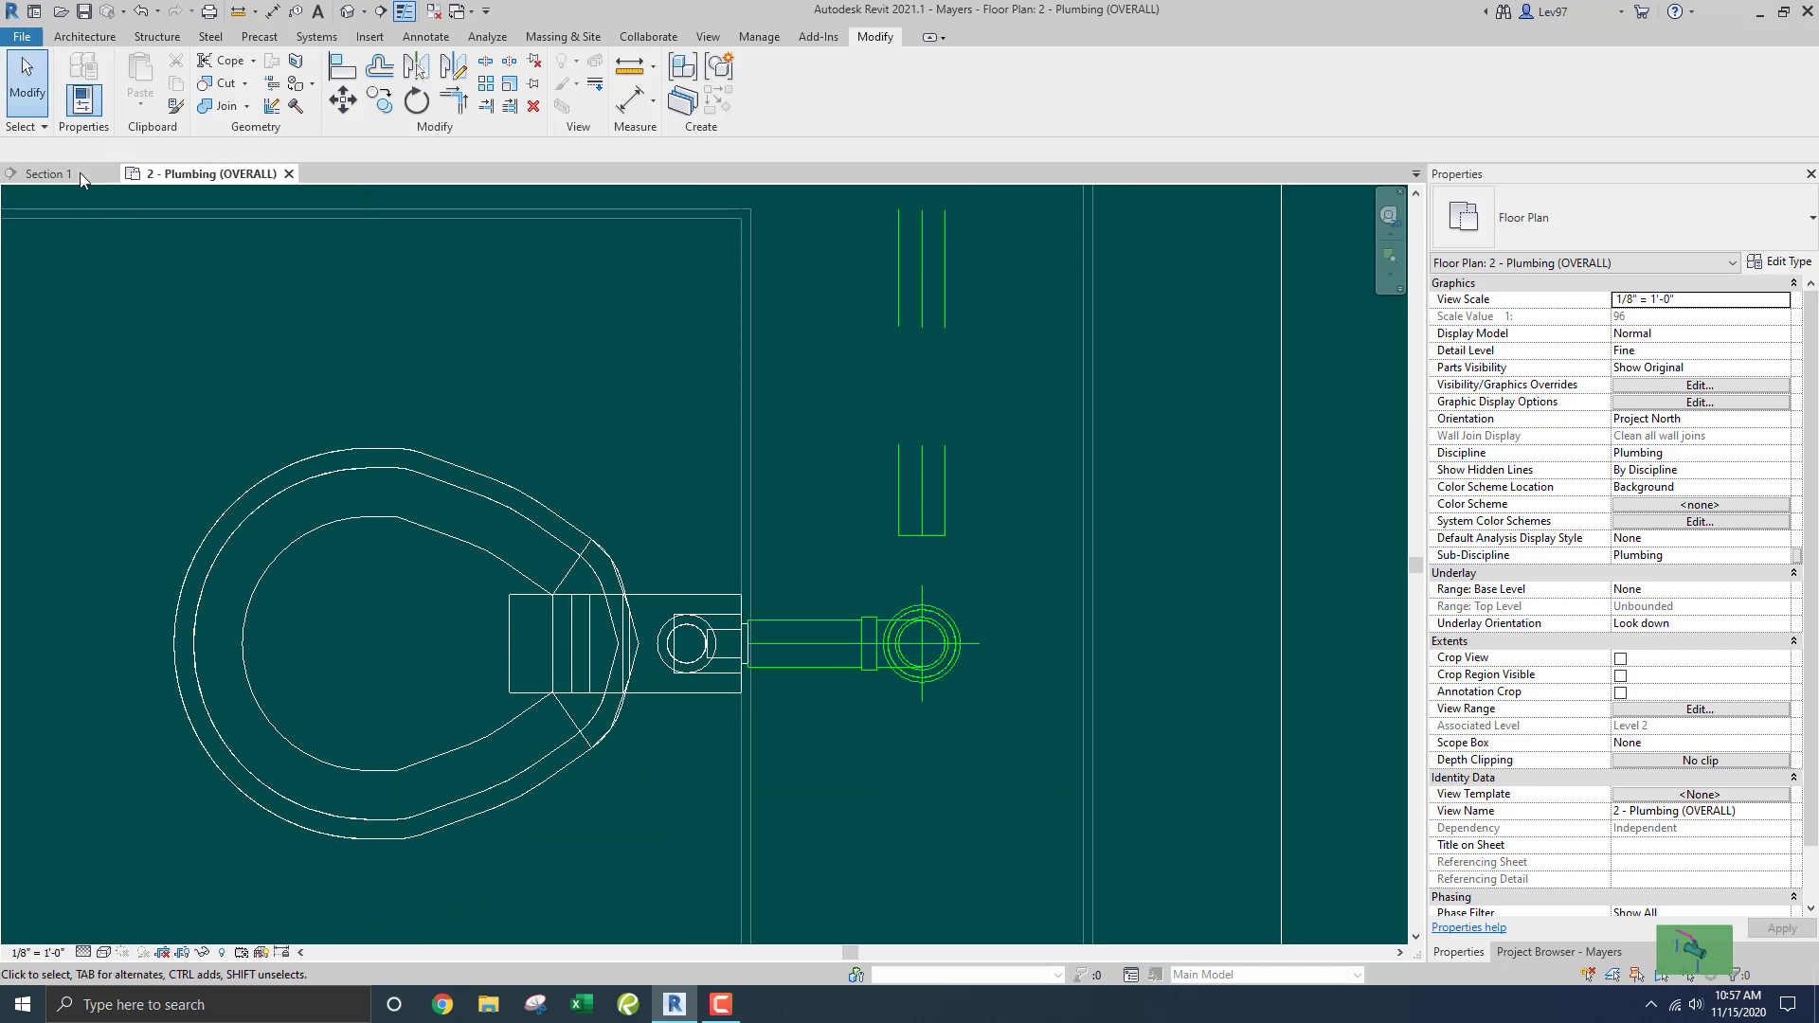
# In the PVC pipe type's routing preferences, set the junction fitting to Tee Reducing Vent - PVC - Sch 40 - DWV: Standard.
pyautogui.scroll(-5, 451, 388)
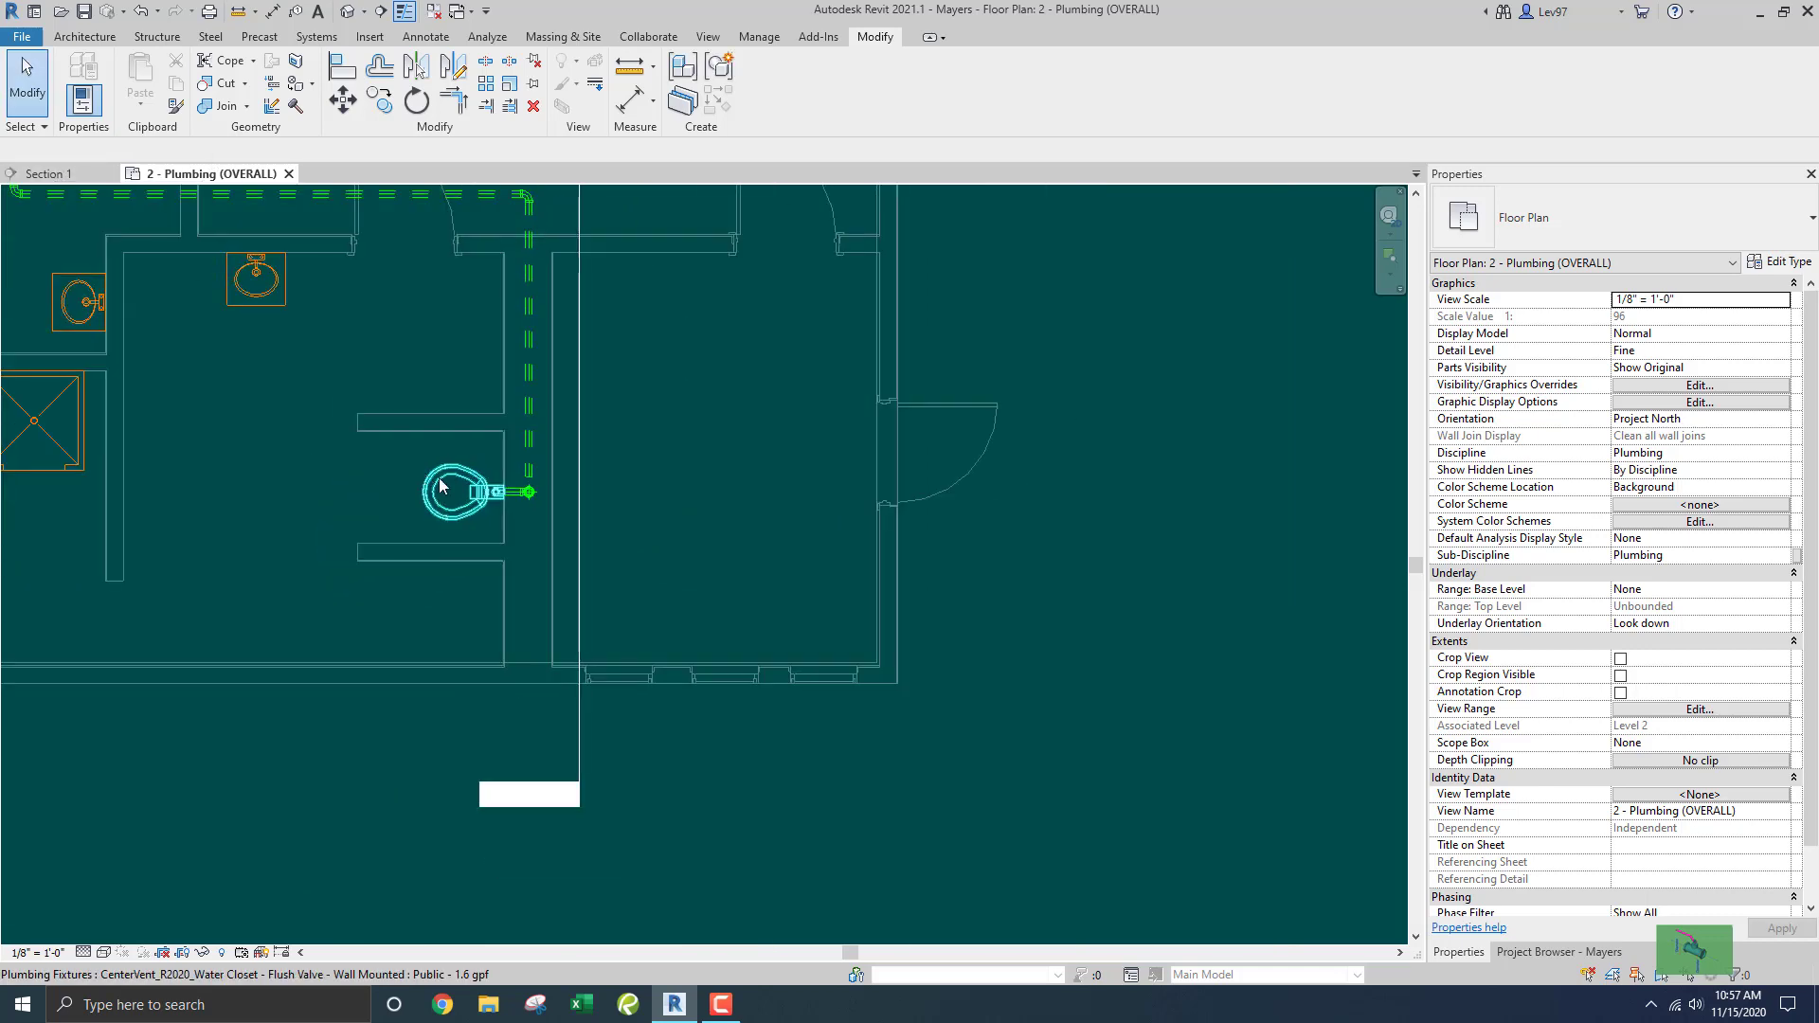
pyautogui.click(92, 175)
pyautogui.scroll(3, 684, 479)
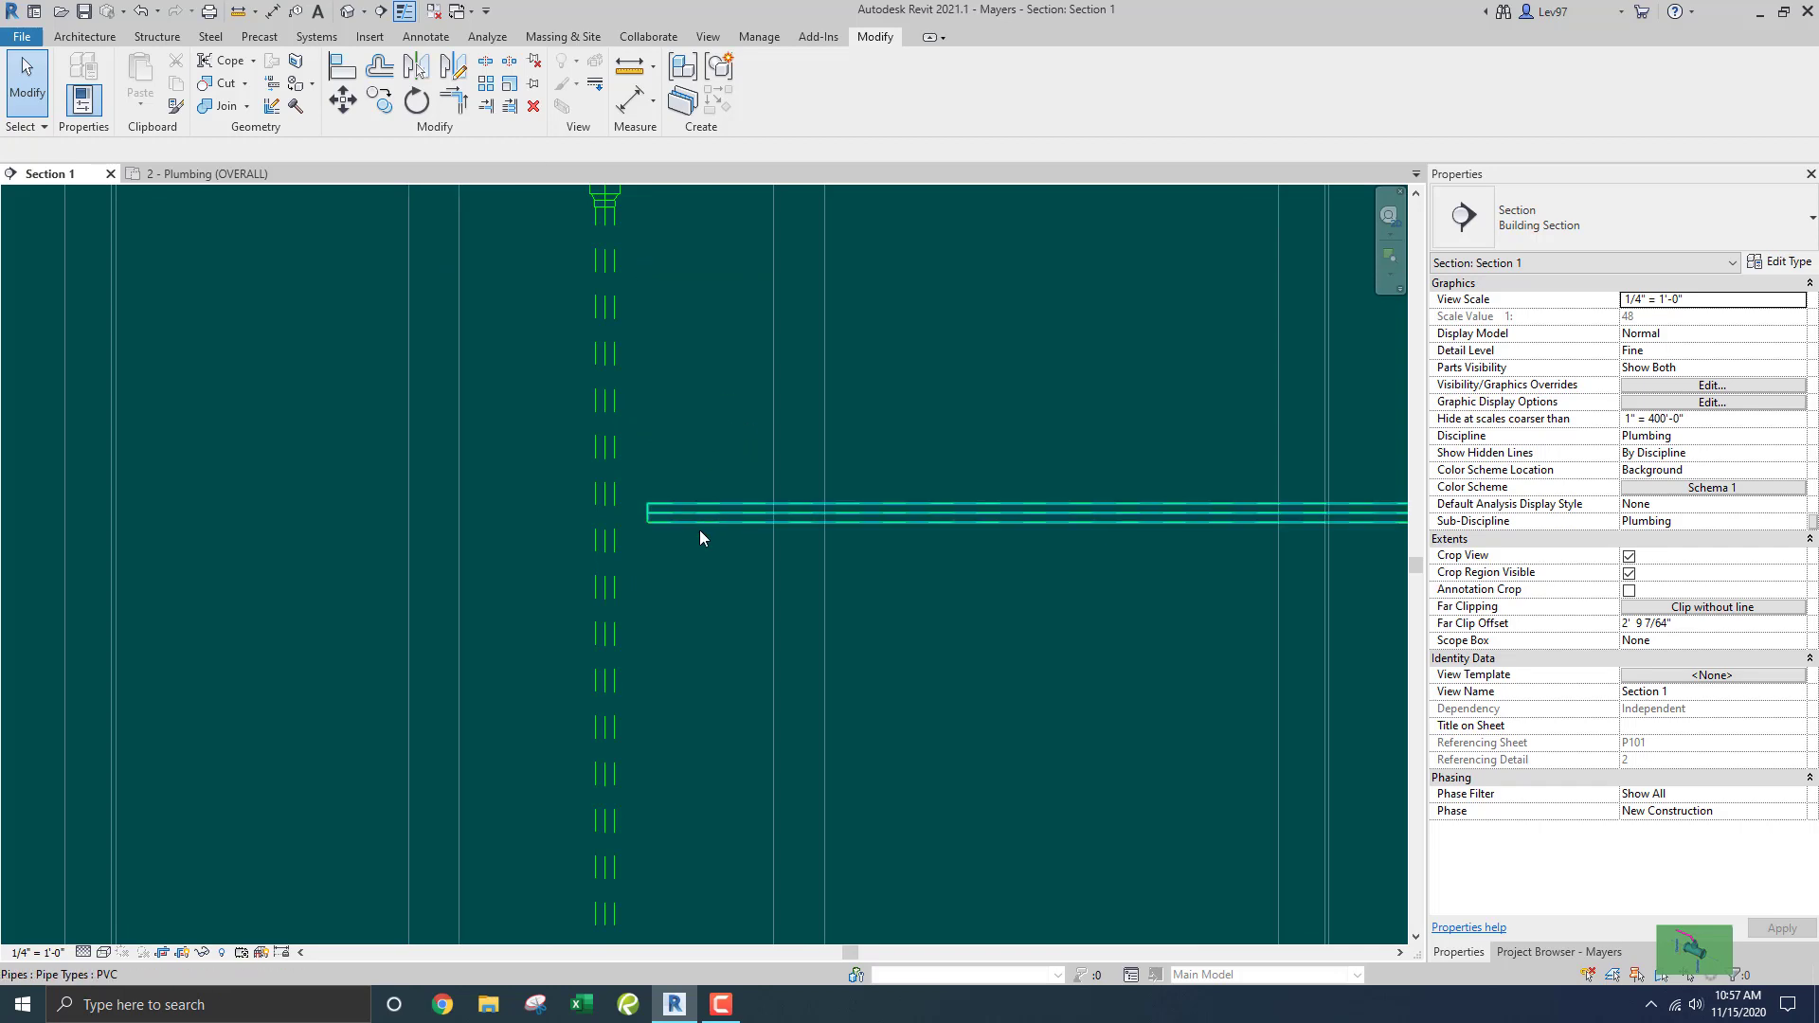
pyautogui.click(699, 520)
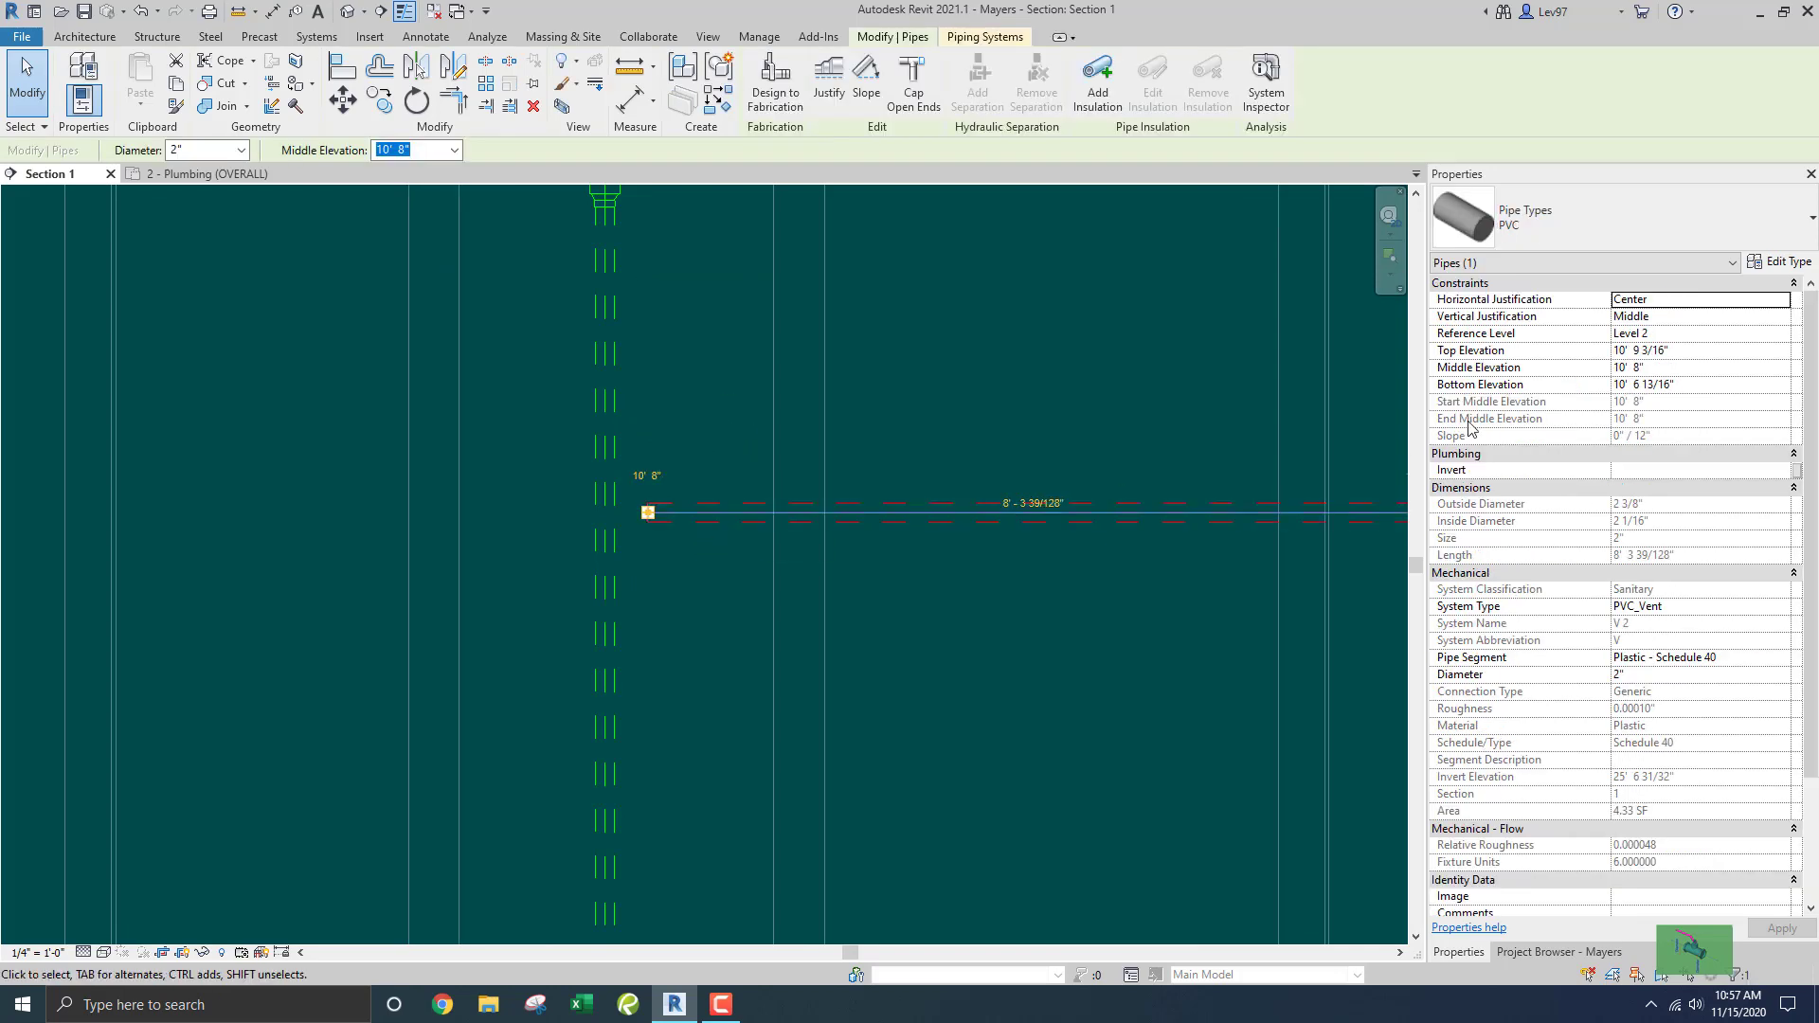
pyautogui.click(1779, 262)
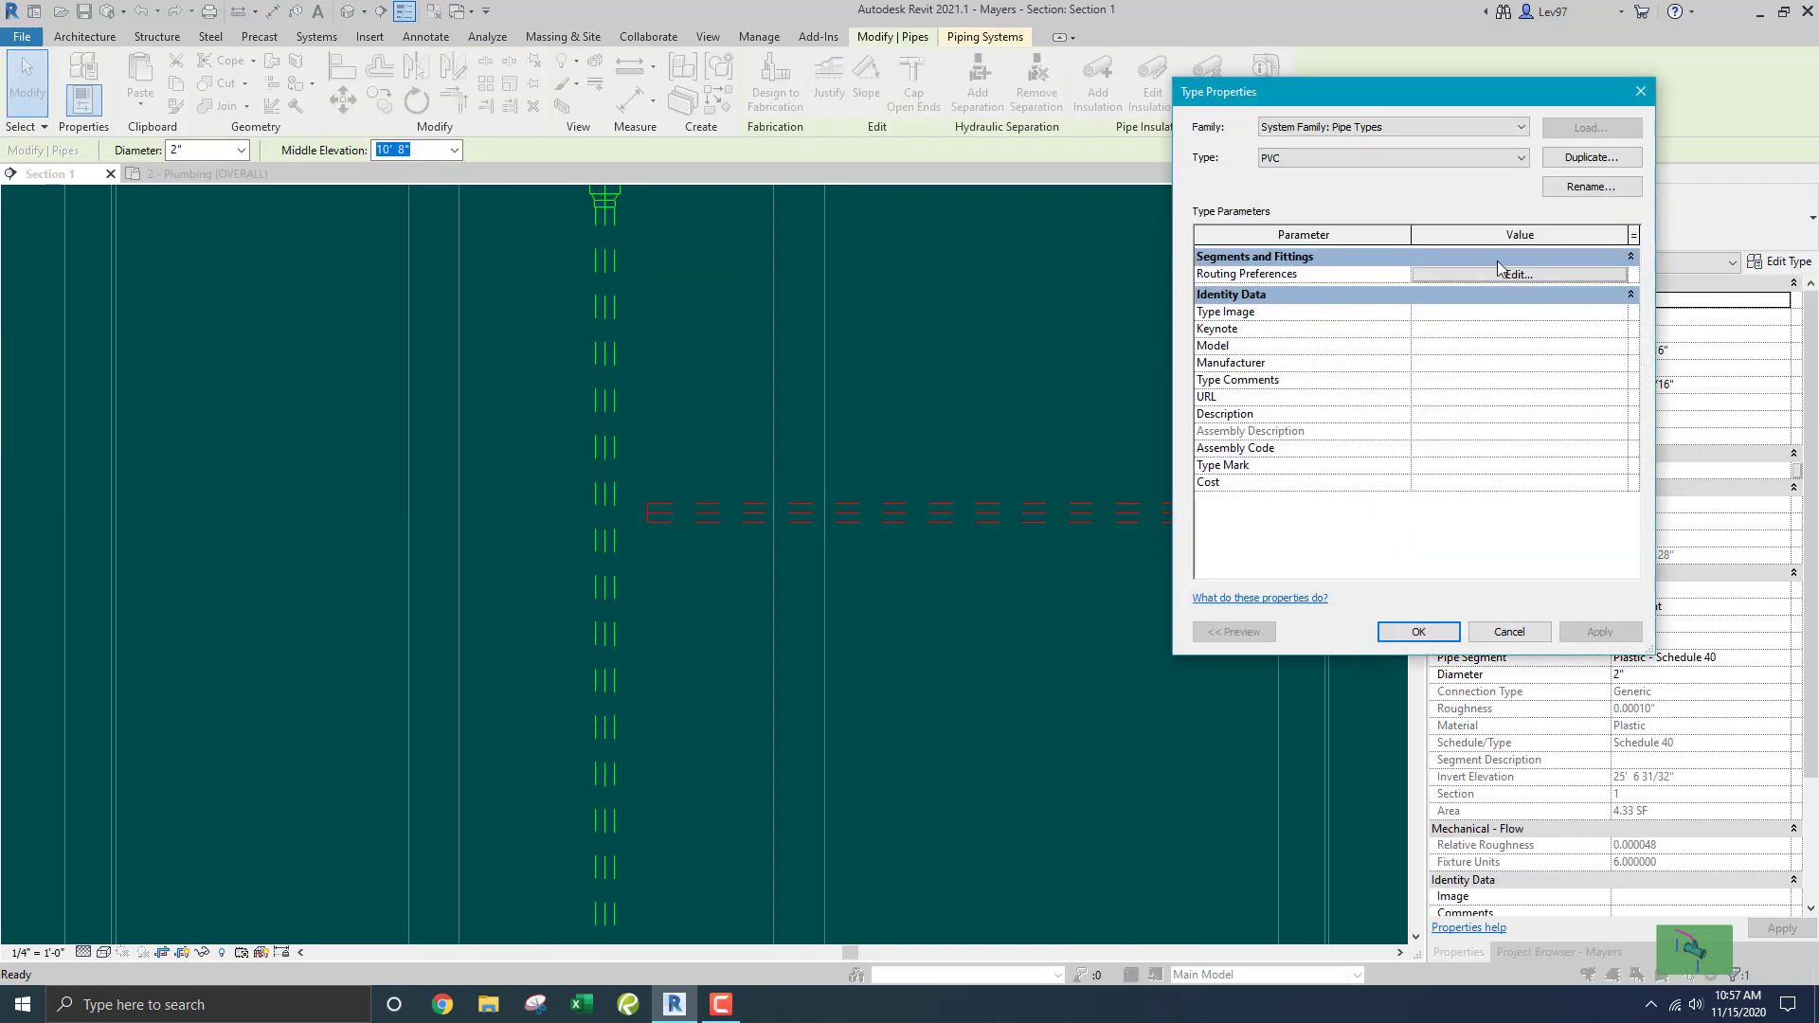
pyautogui.click(1515, 276)
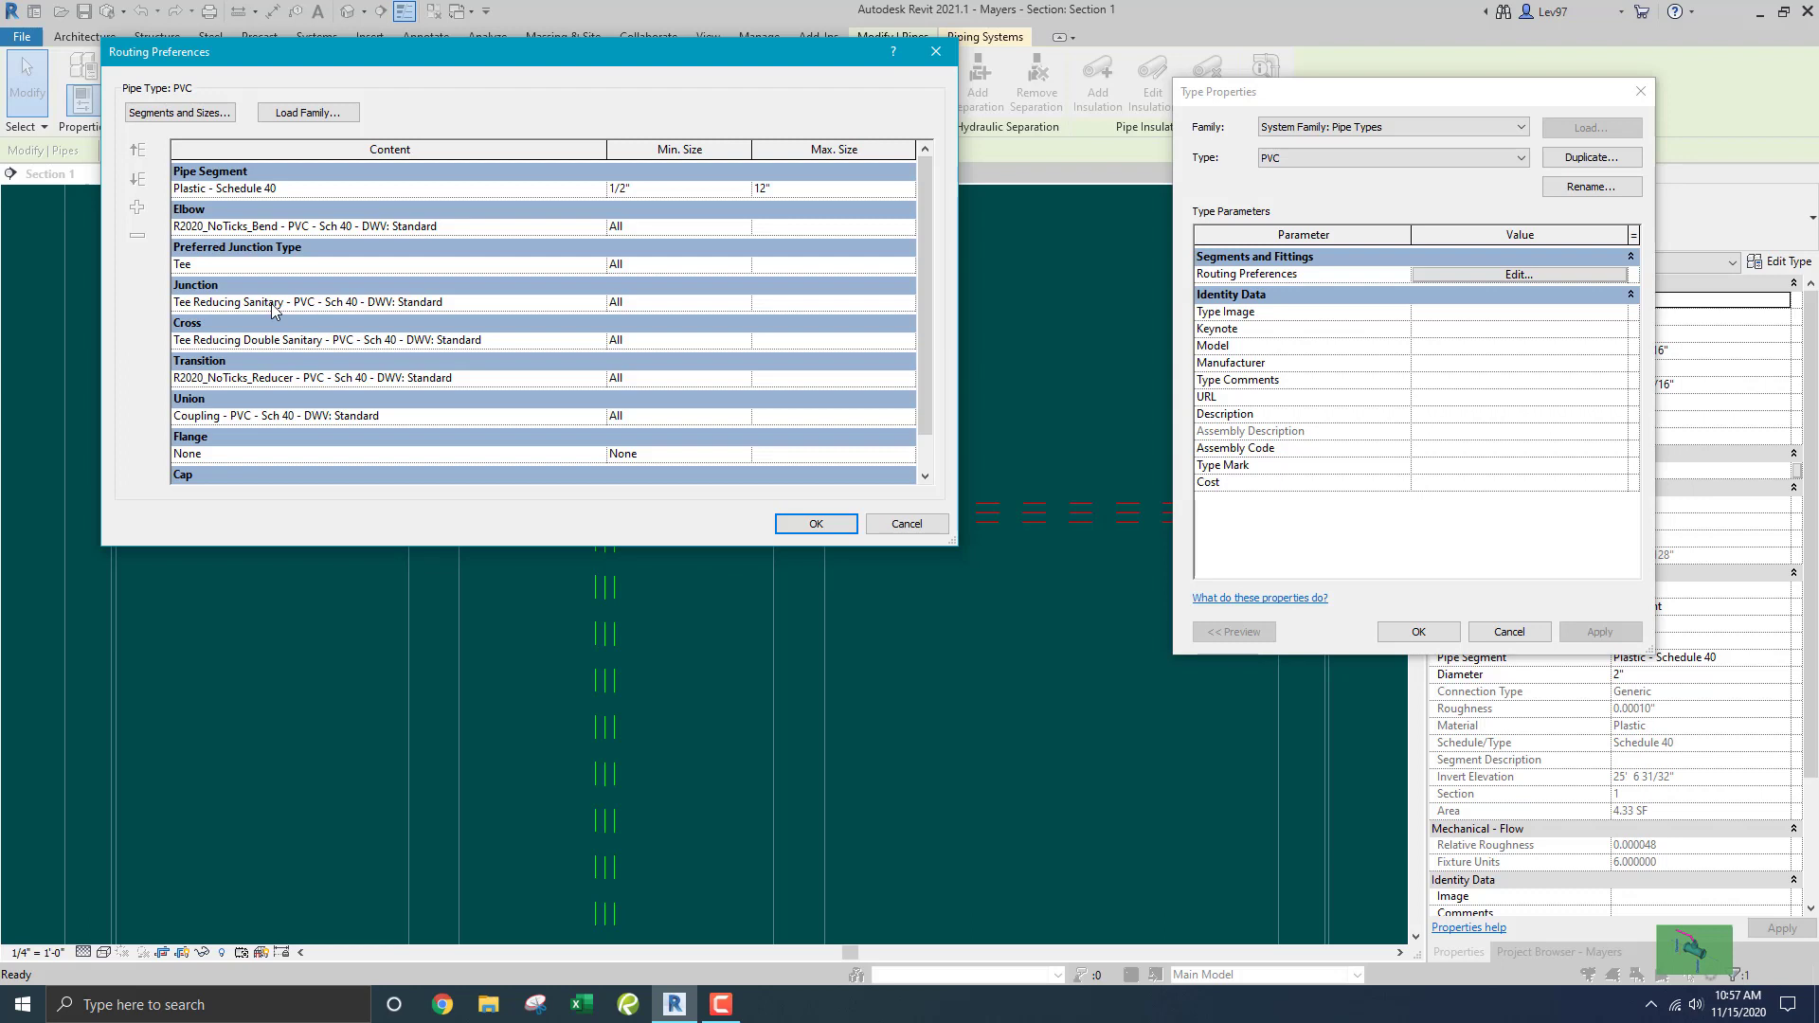
pyautogui.click(537, 303)
pyautogui.click(598, 303)
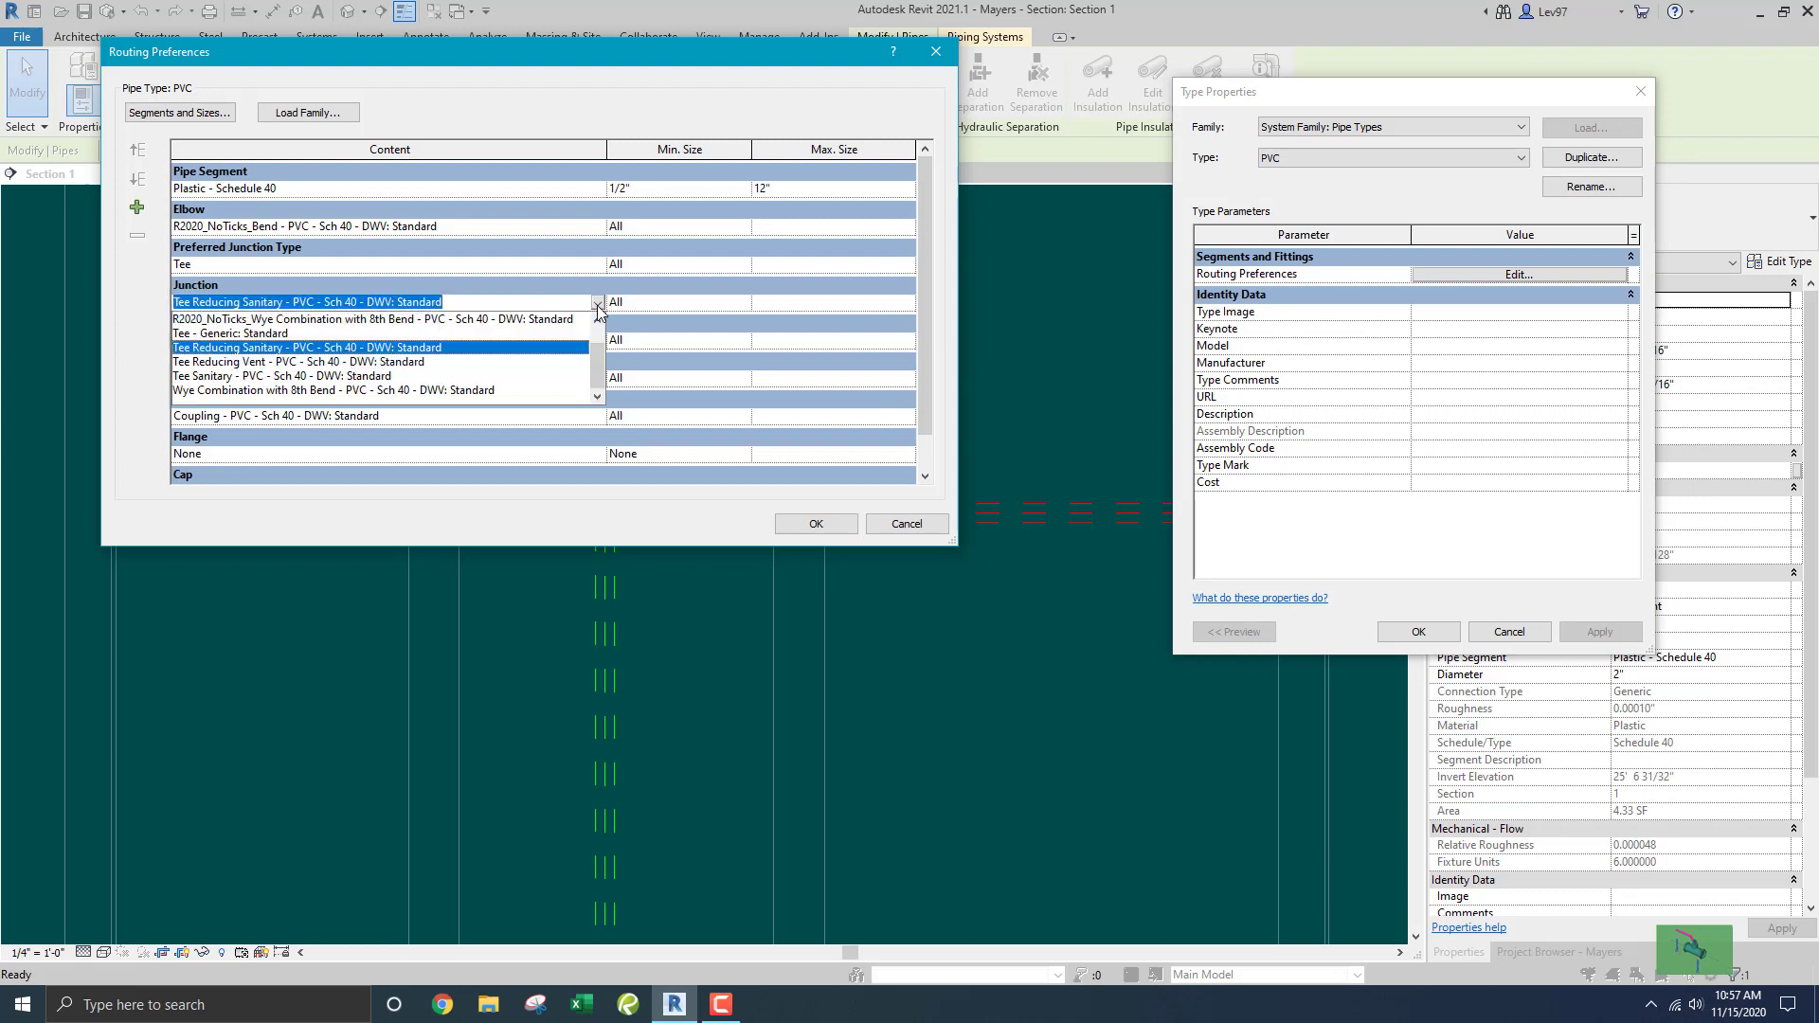
pyautogui.click(211, 366)
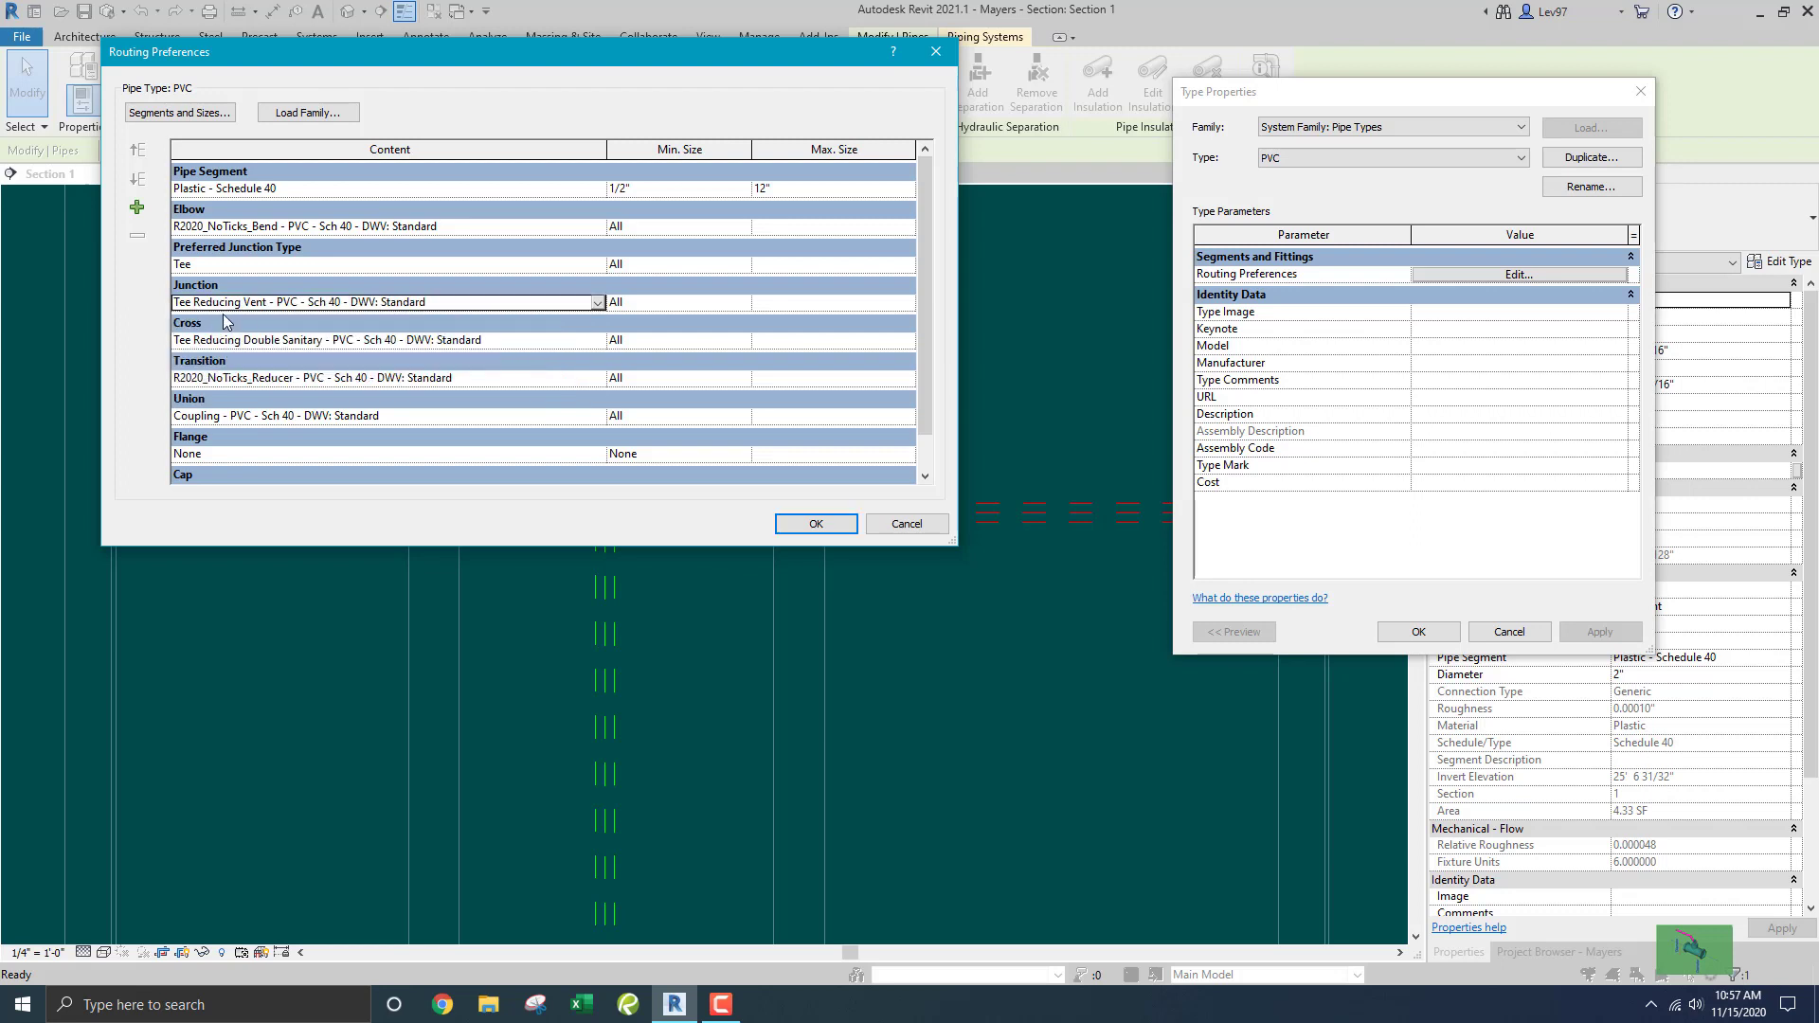
pyautogui.click(817, 525)
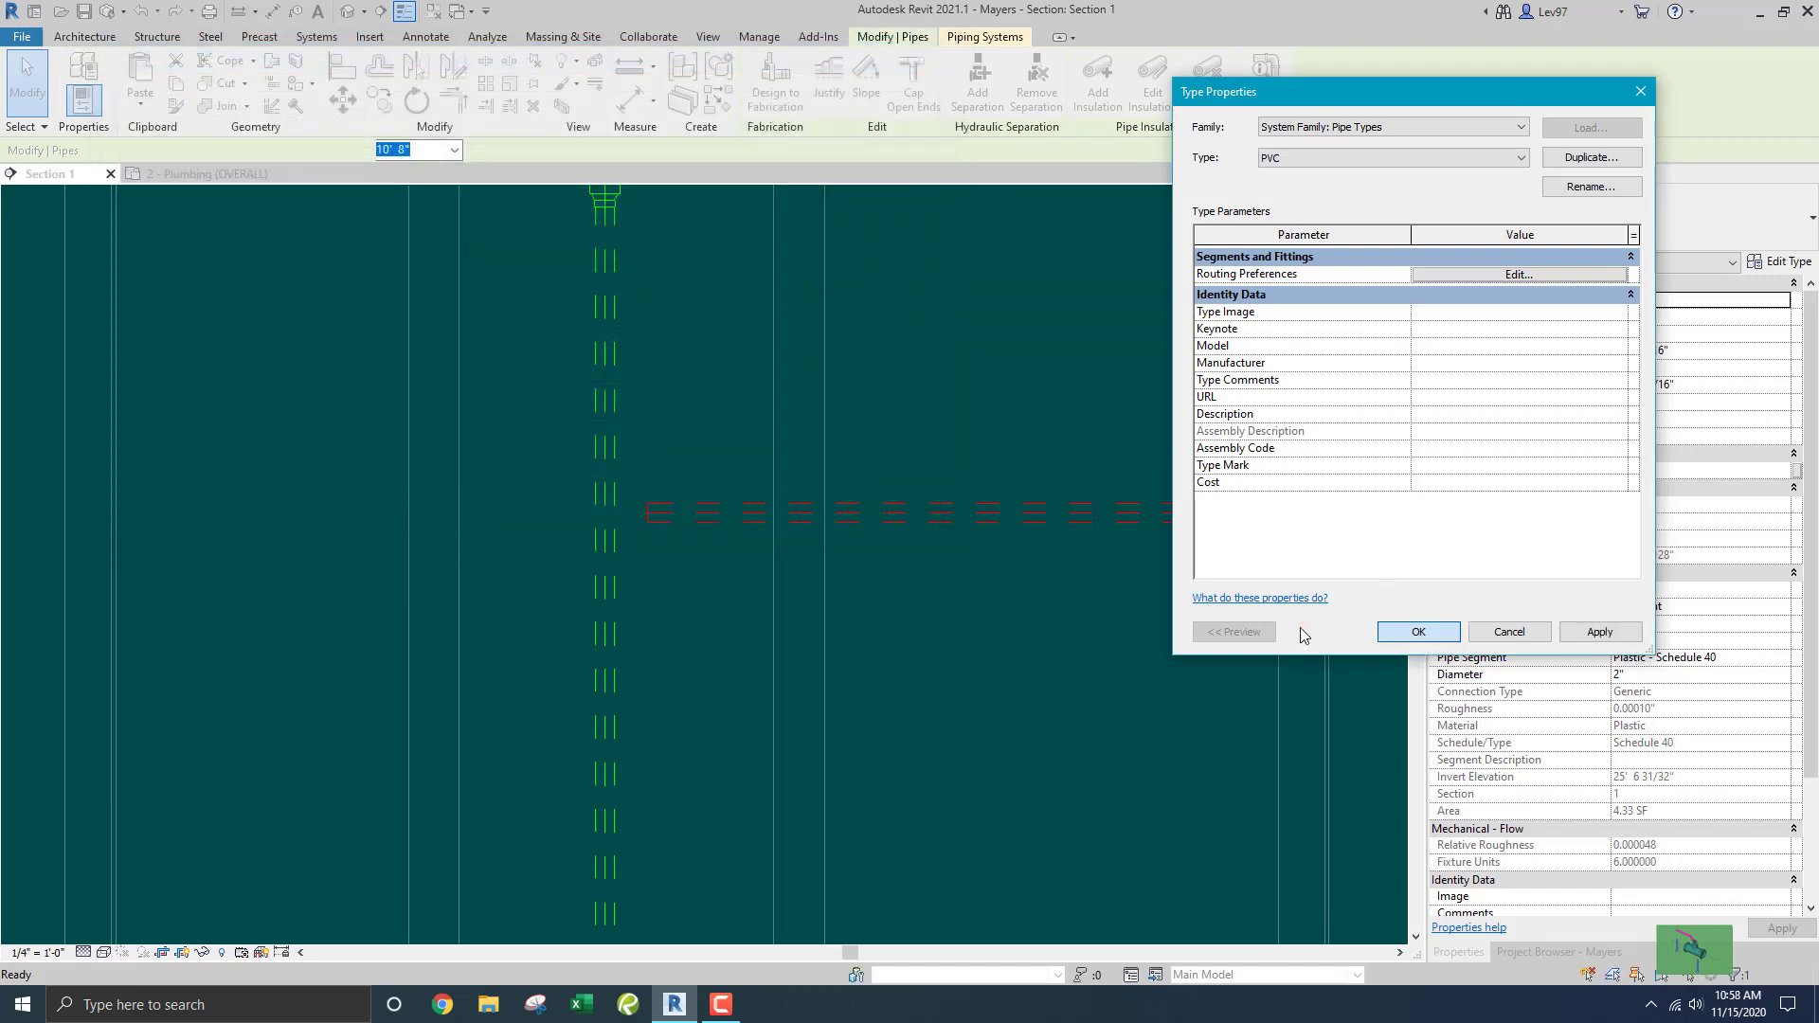
pyautogui.click(1411, 631)
pyautogui.click(475, 514)
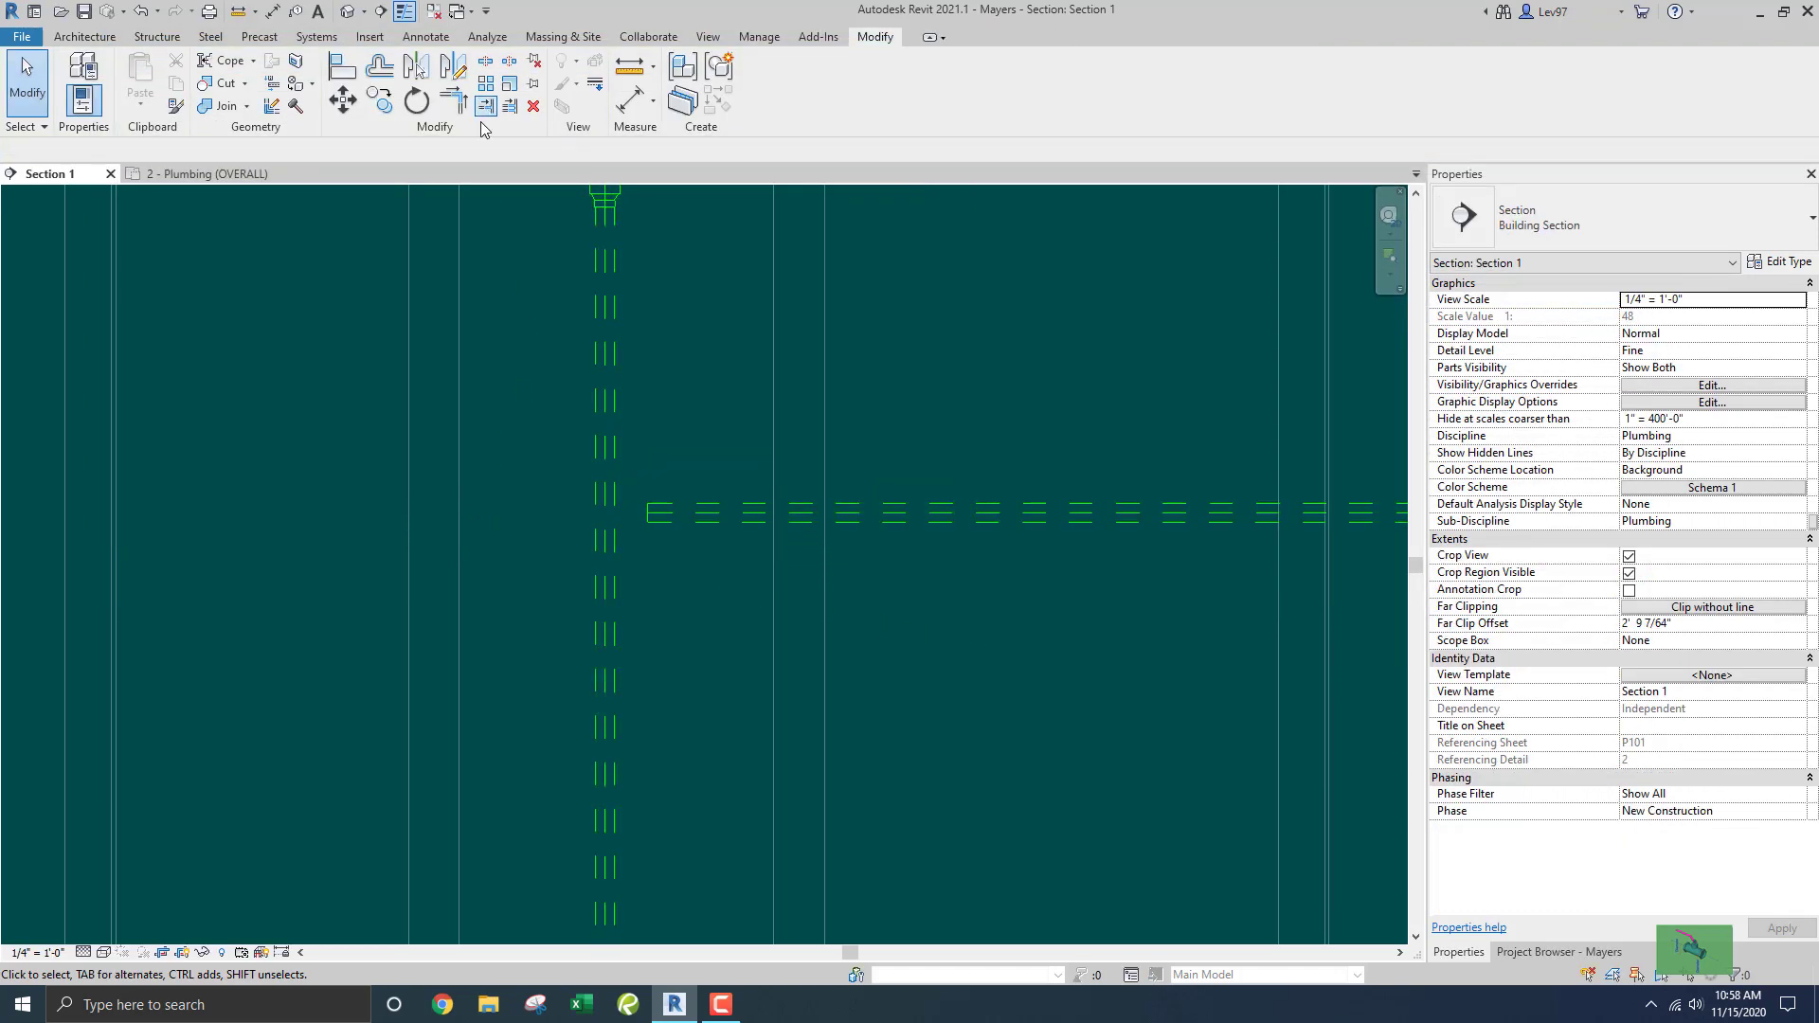
# In Section 1, extend the open end of the horizontal 10' 8" vent to the riser's centerline to connect them with a tee.
pyautogui.click(663, 514)
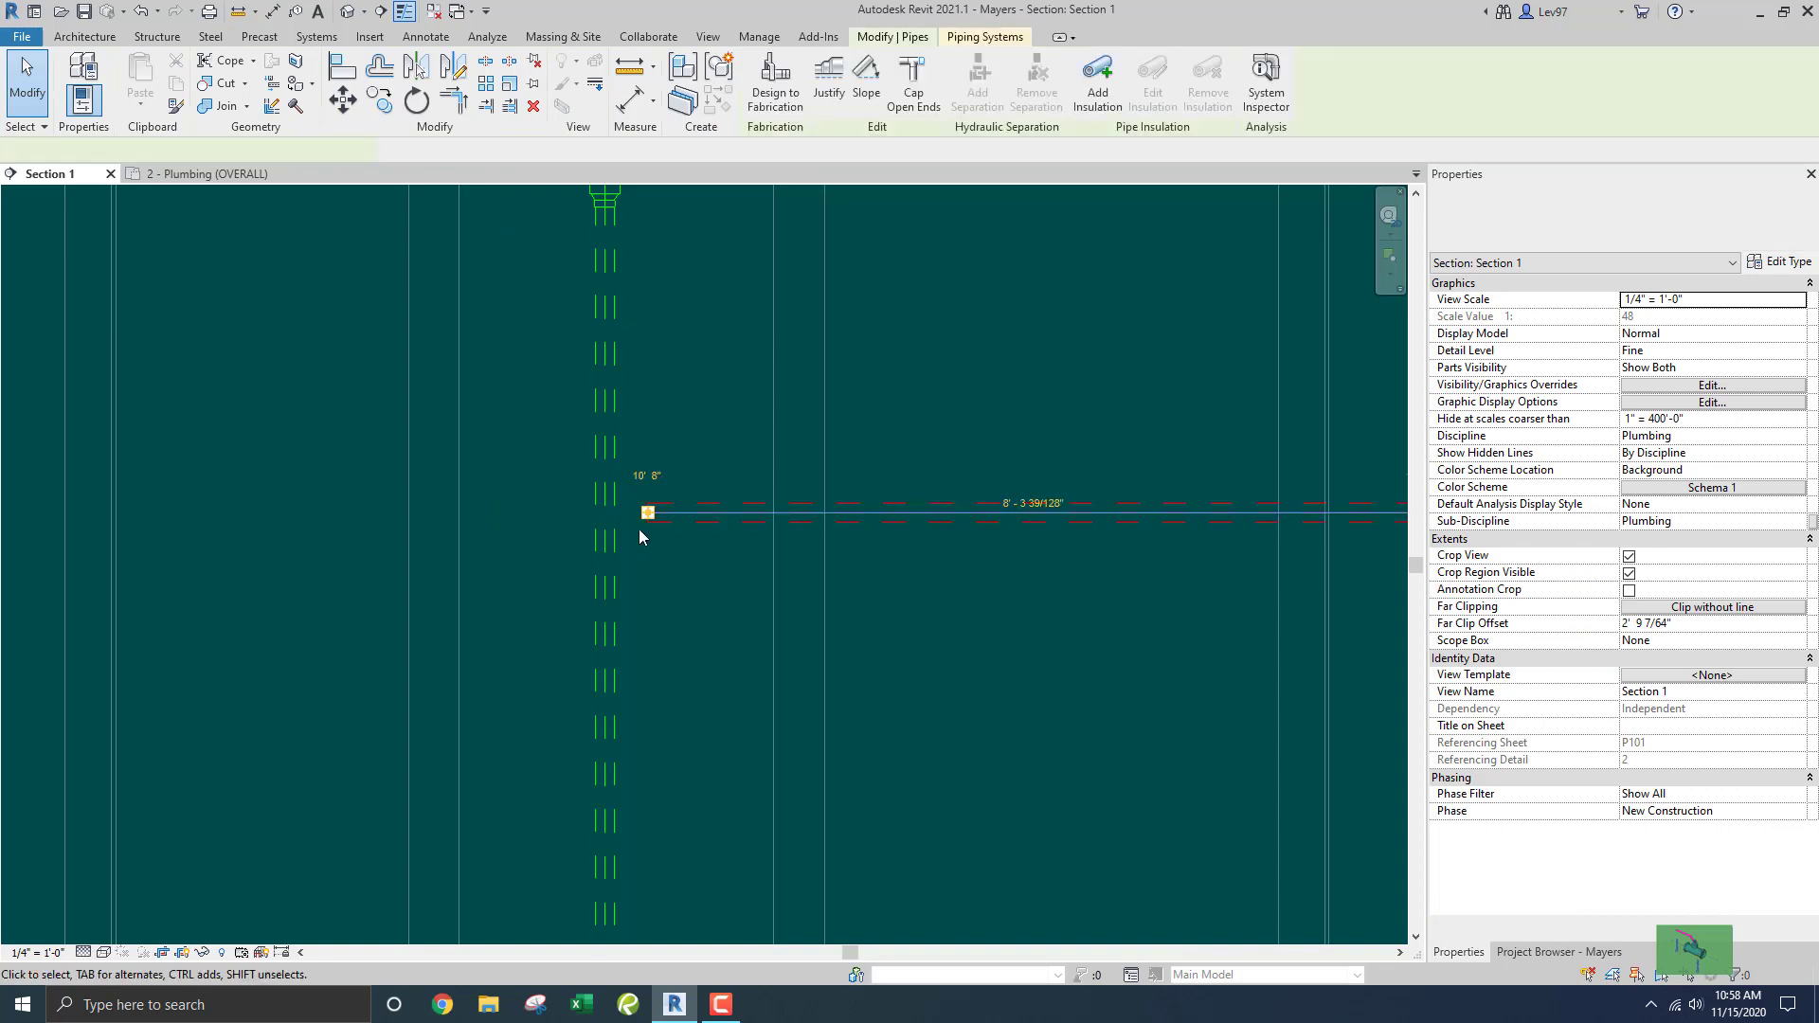
pyautogui.moveTo(648, 512); pyautogui.dragTo(607, 512)
pyautogui.click(719, 563)
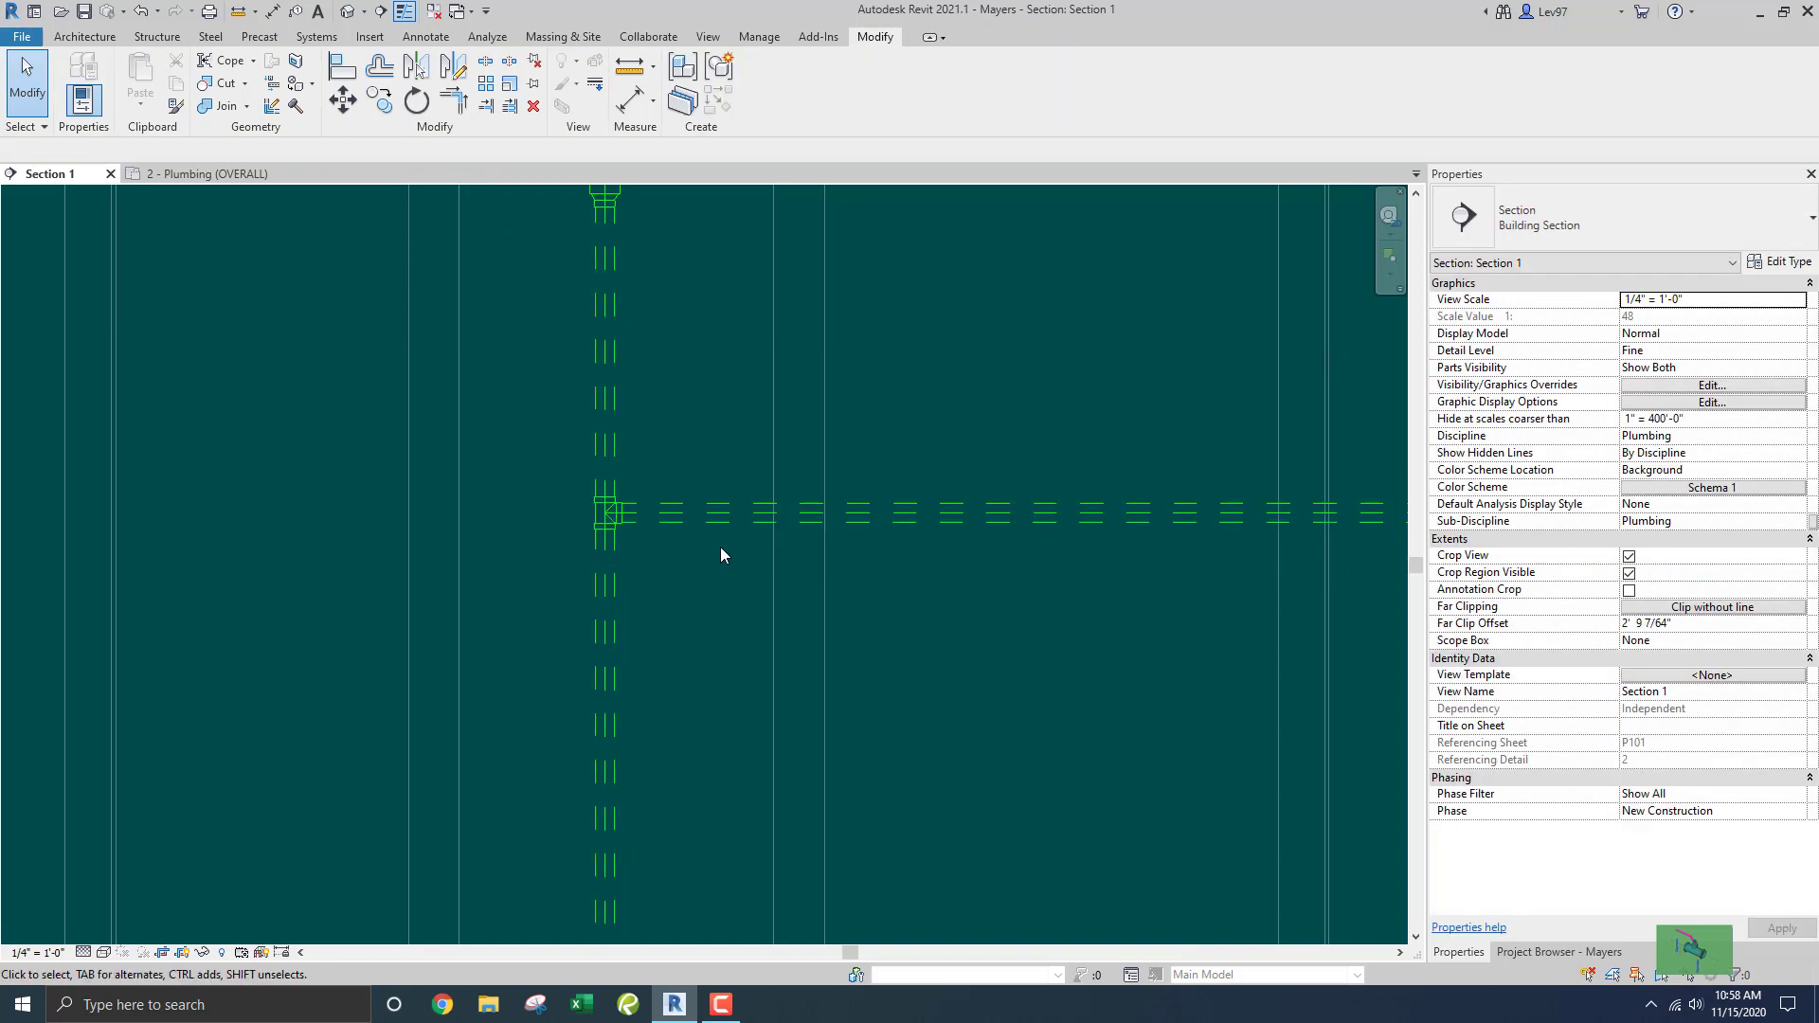
pyautogui.scroll(-3, 720, 549)
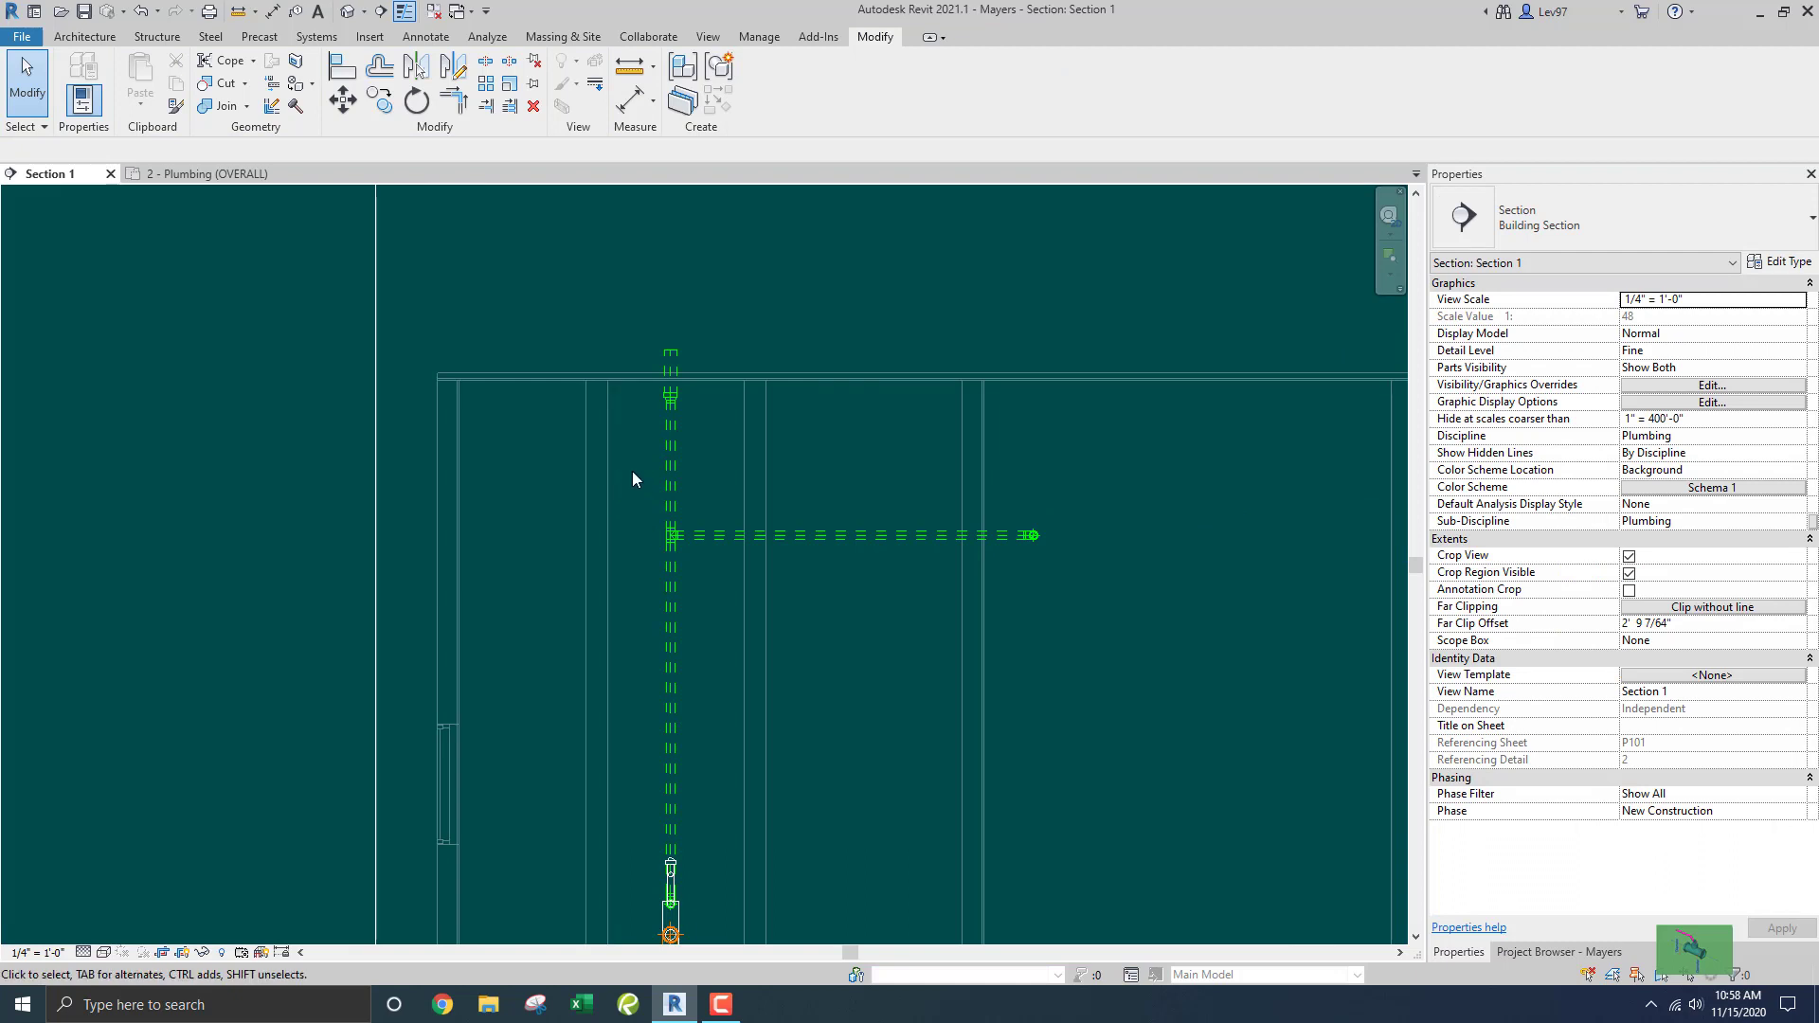
# Check the fixture units on the riser above the new tee against the Plumbing Fixture Unit Count schedule, and return to the level 2 plumbing plan.
pyautogui.click(672, 468)
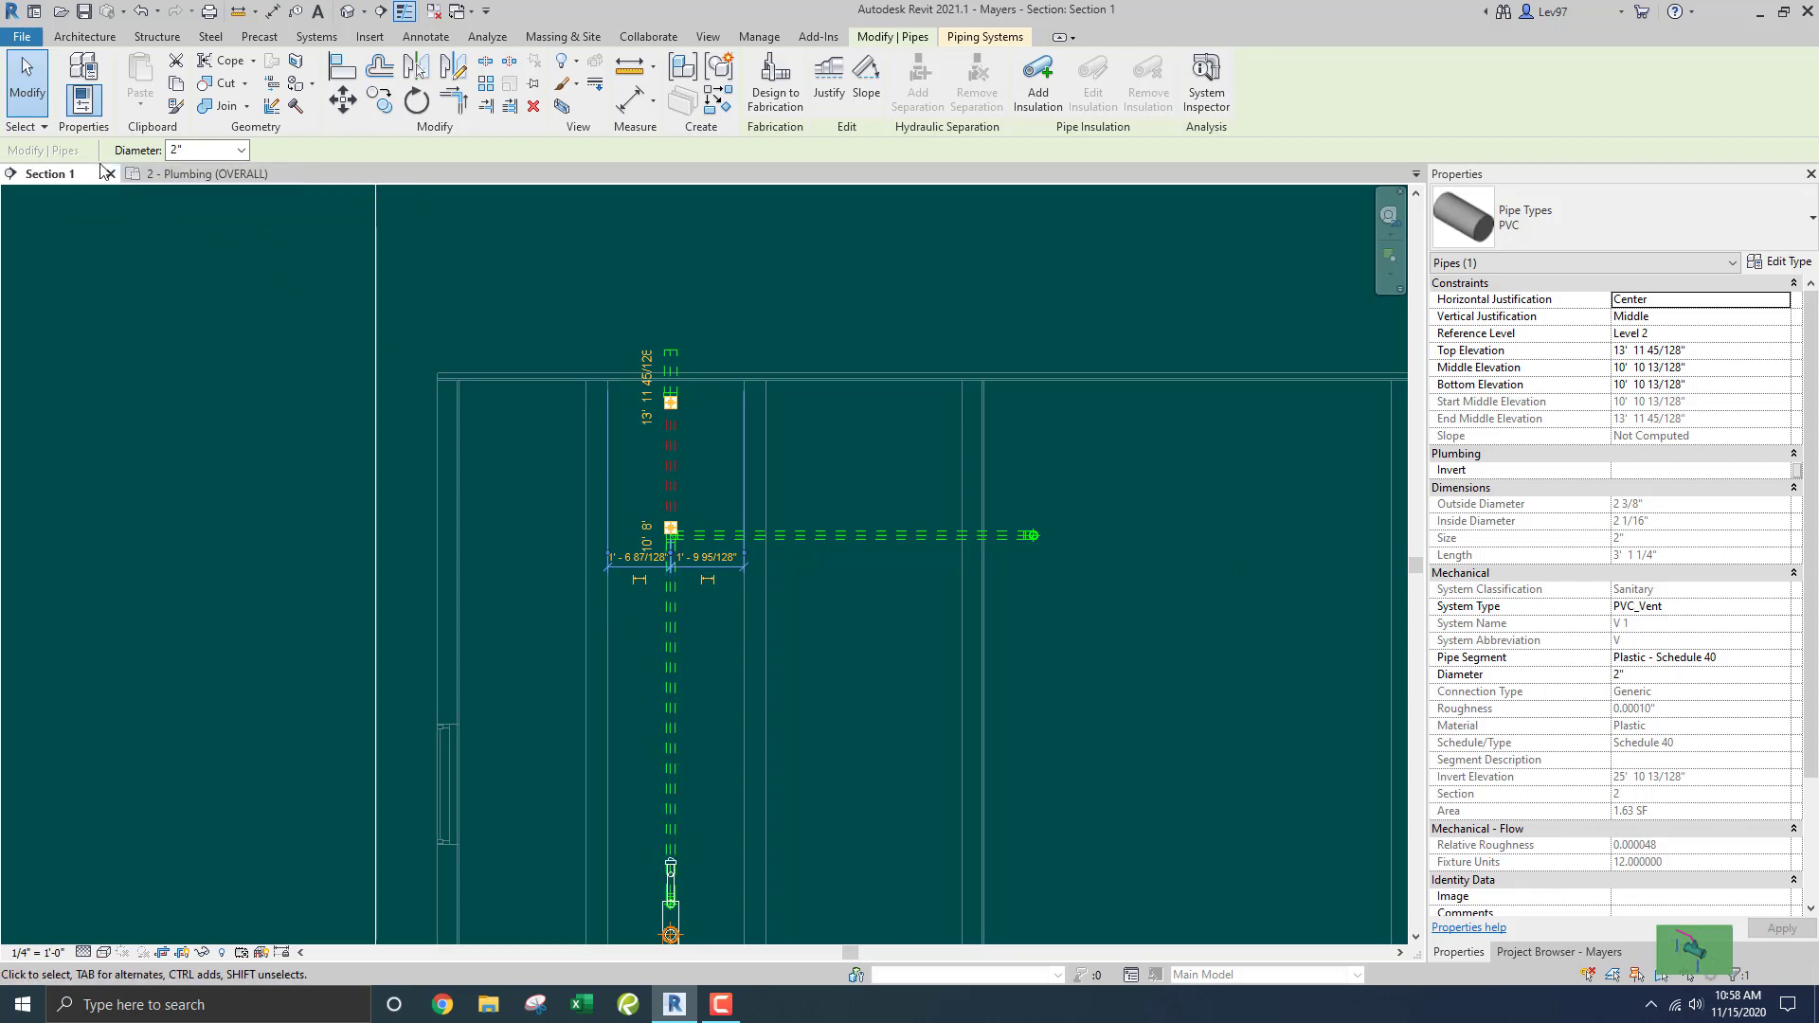
pyautogui.click(184, 172)
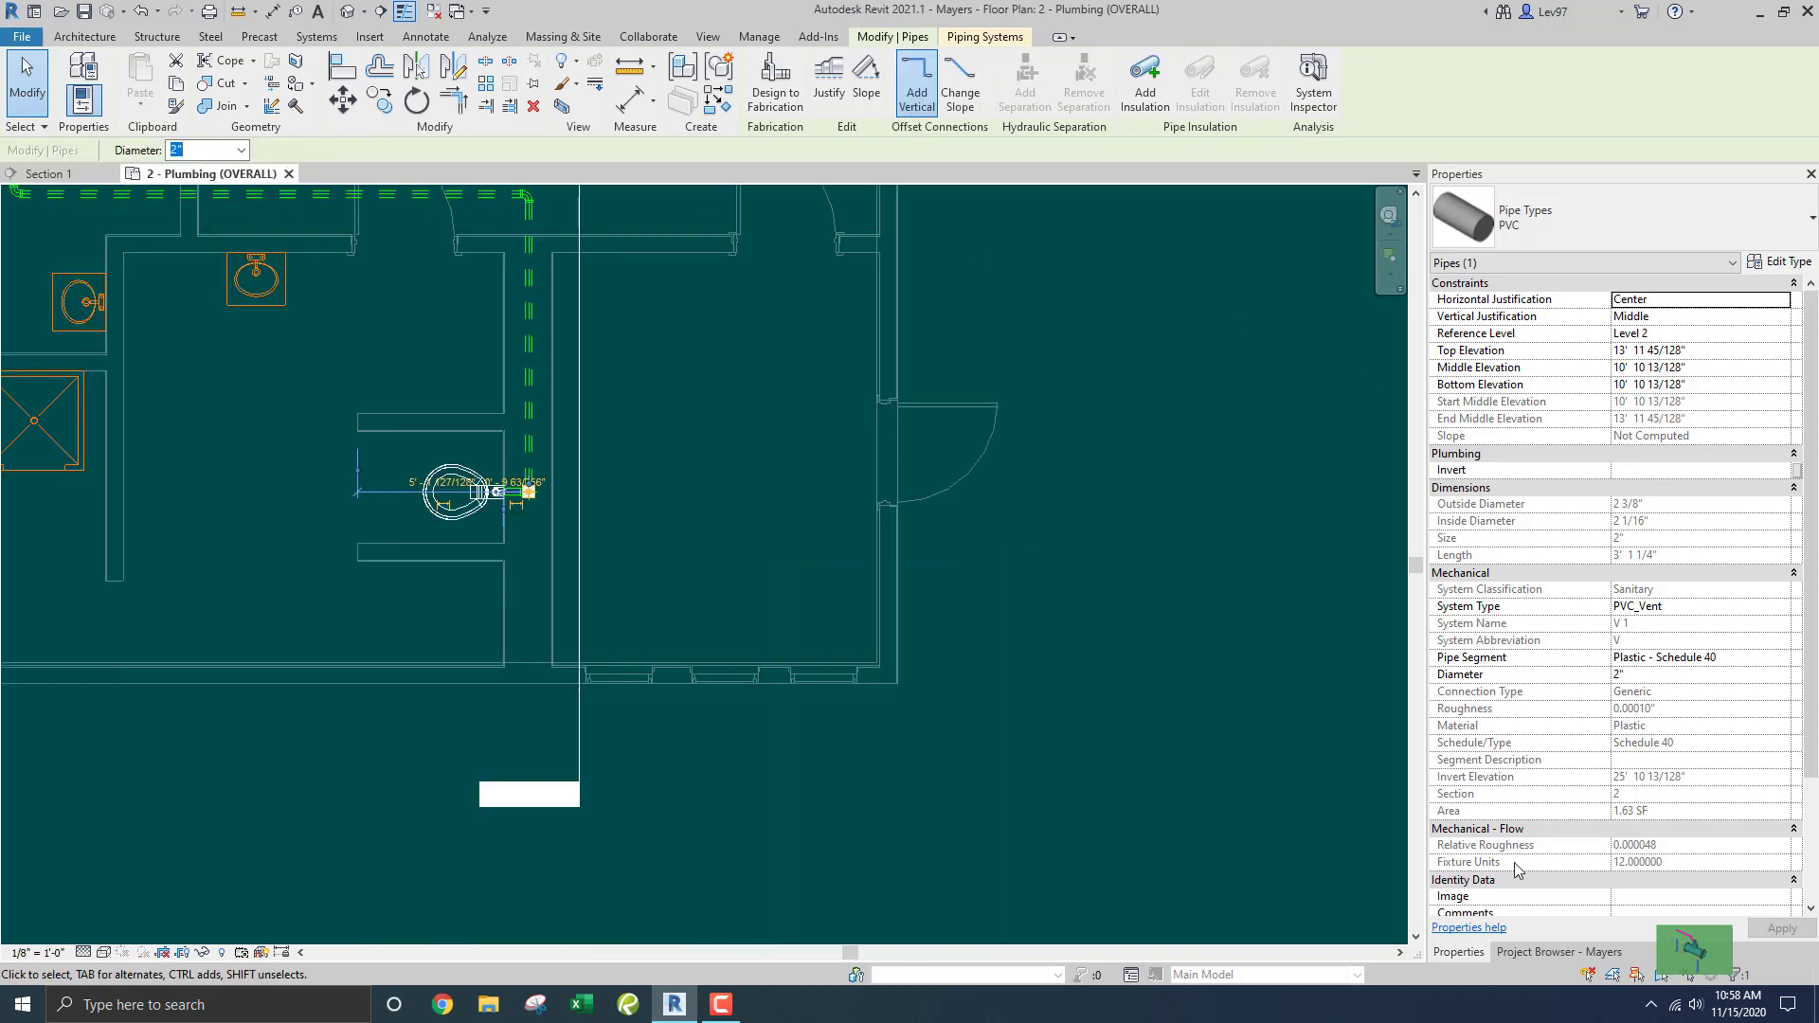
pyautogui.click(1540, 952)
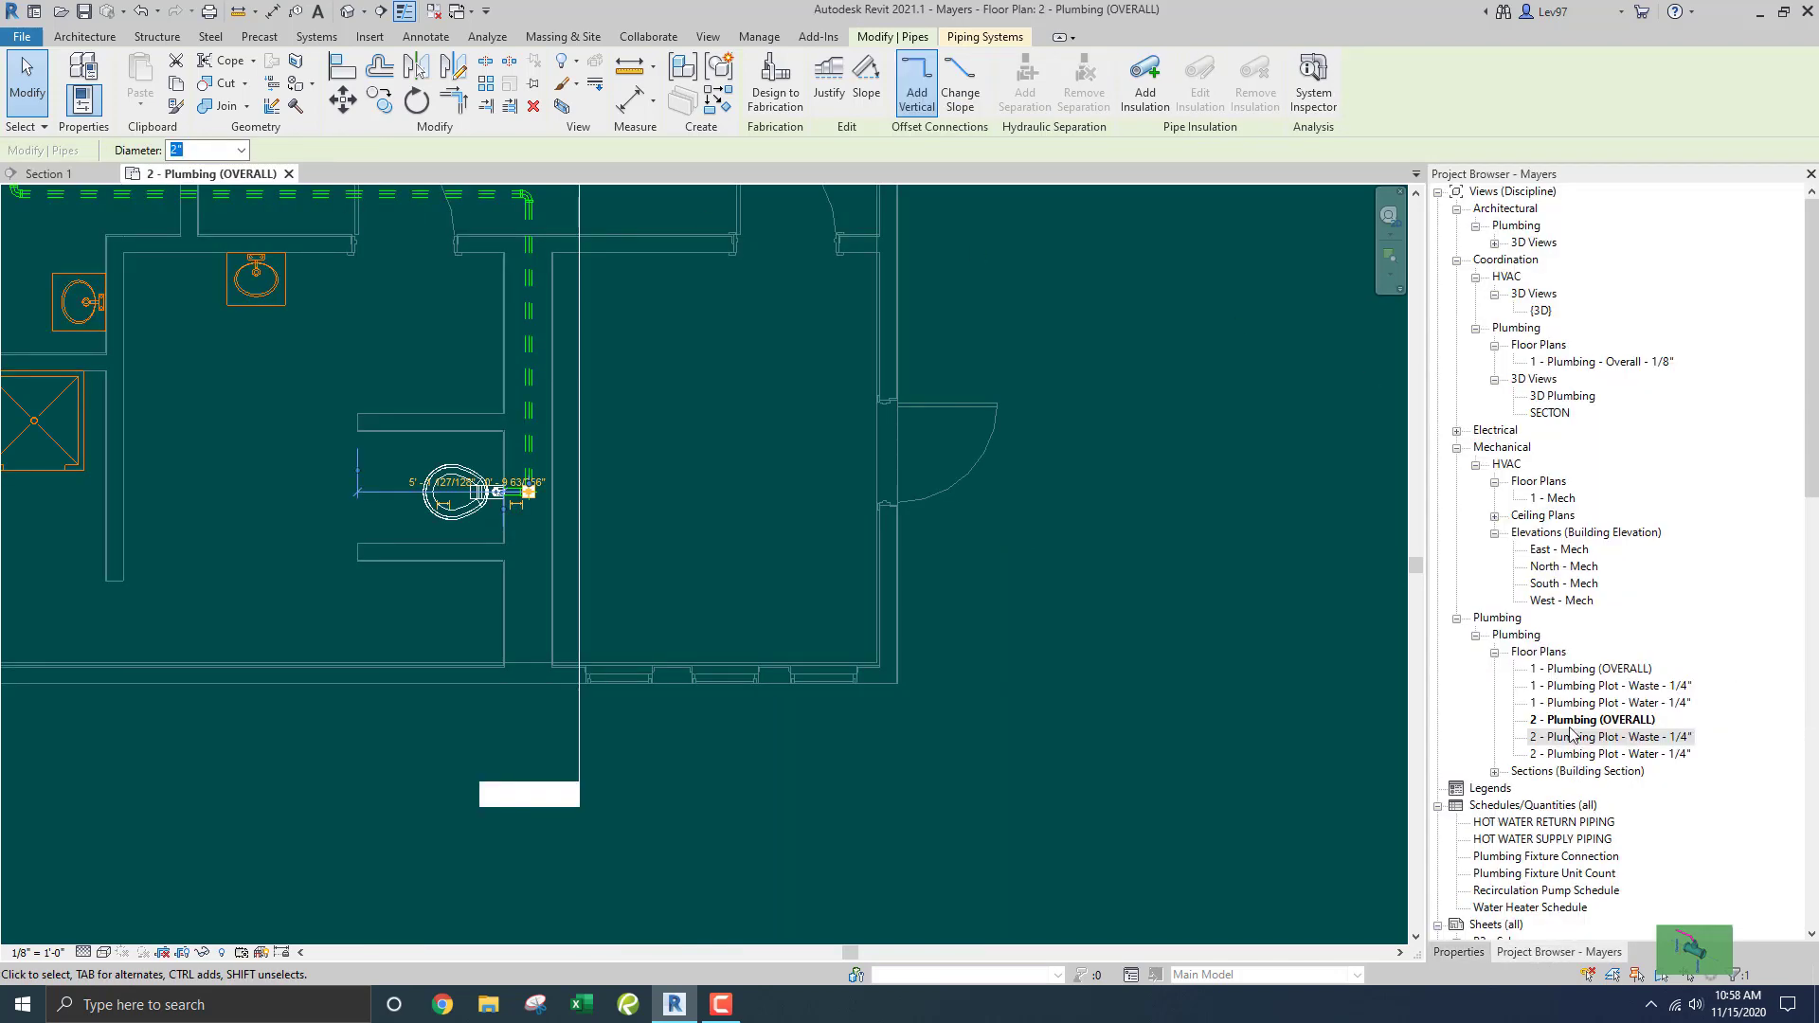
pyautogui.doubleClick(1527, 874)
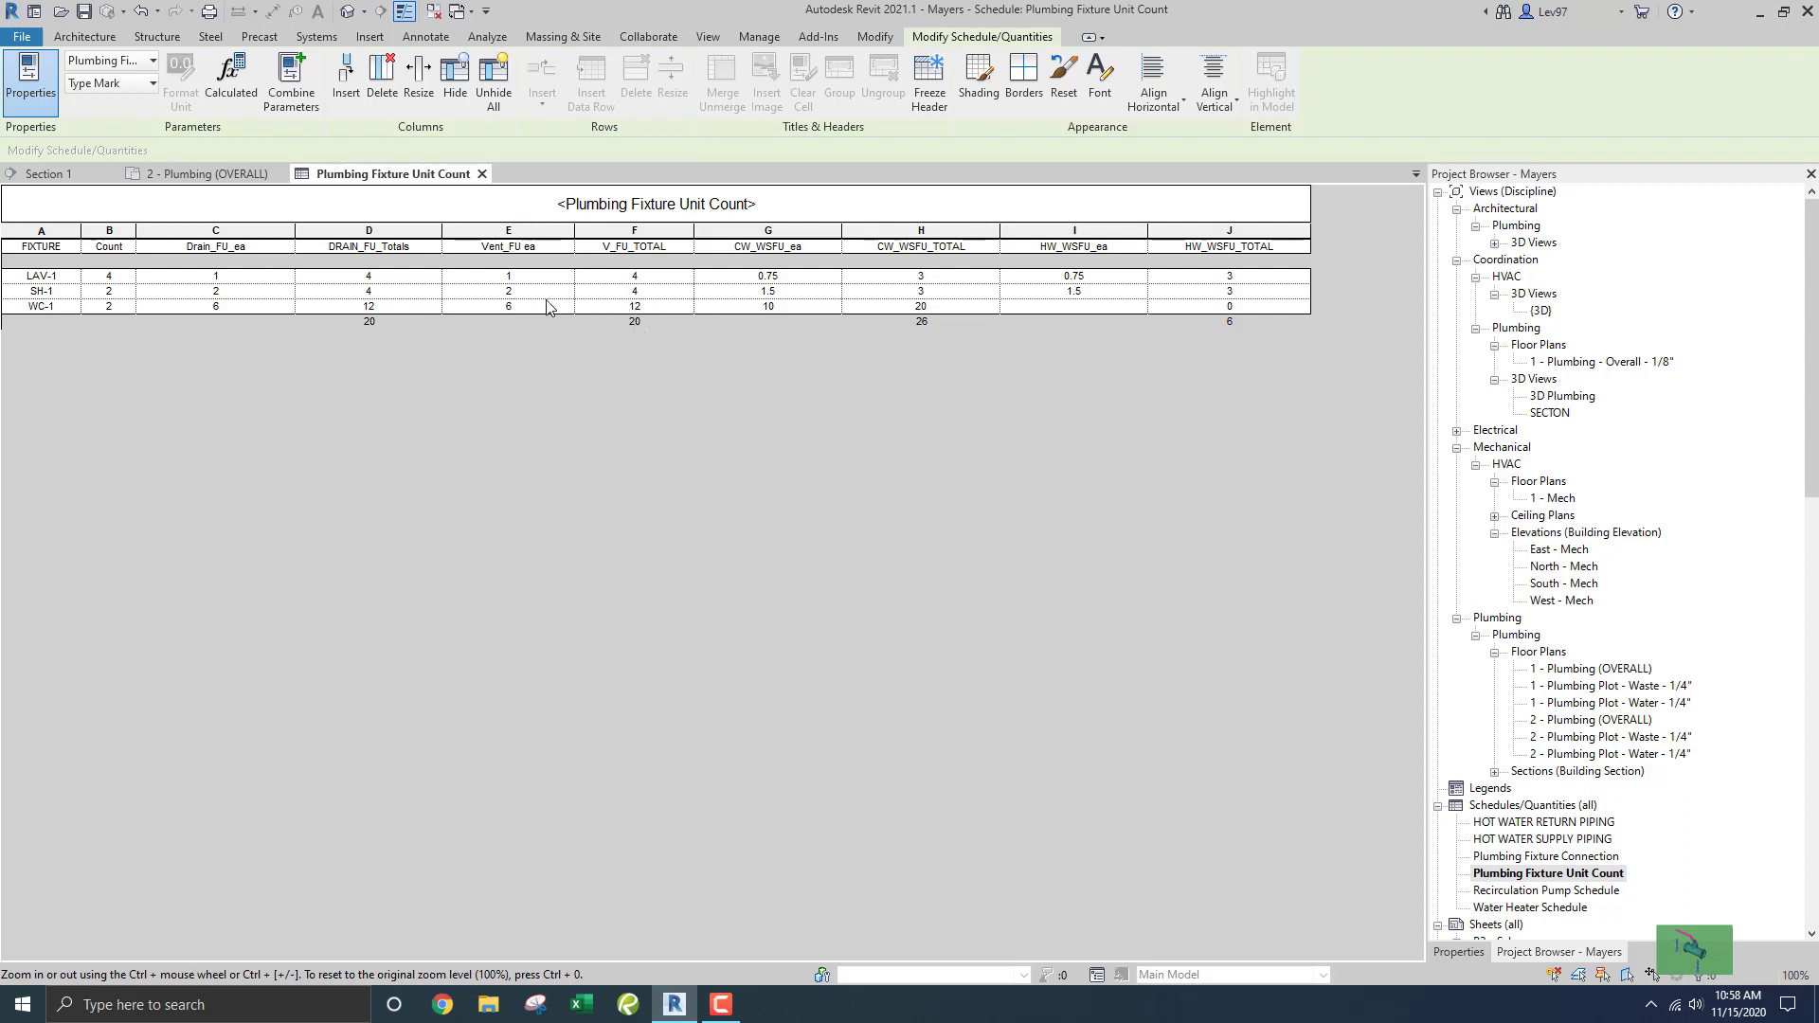
pyautogui.click(191, 176)
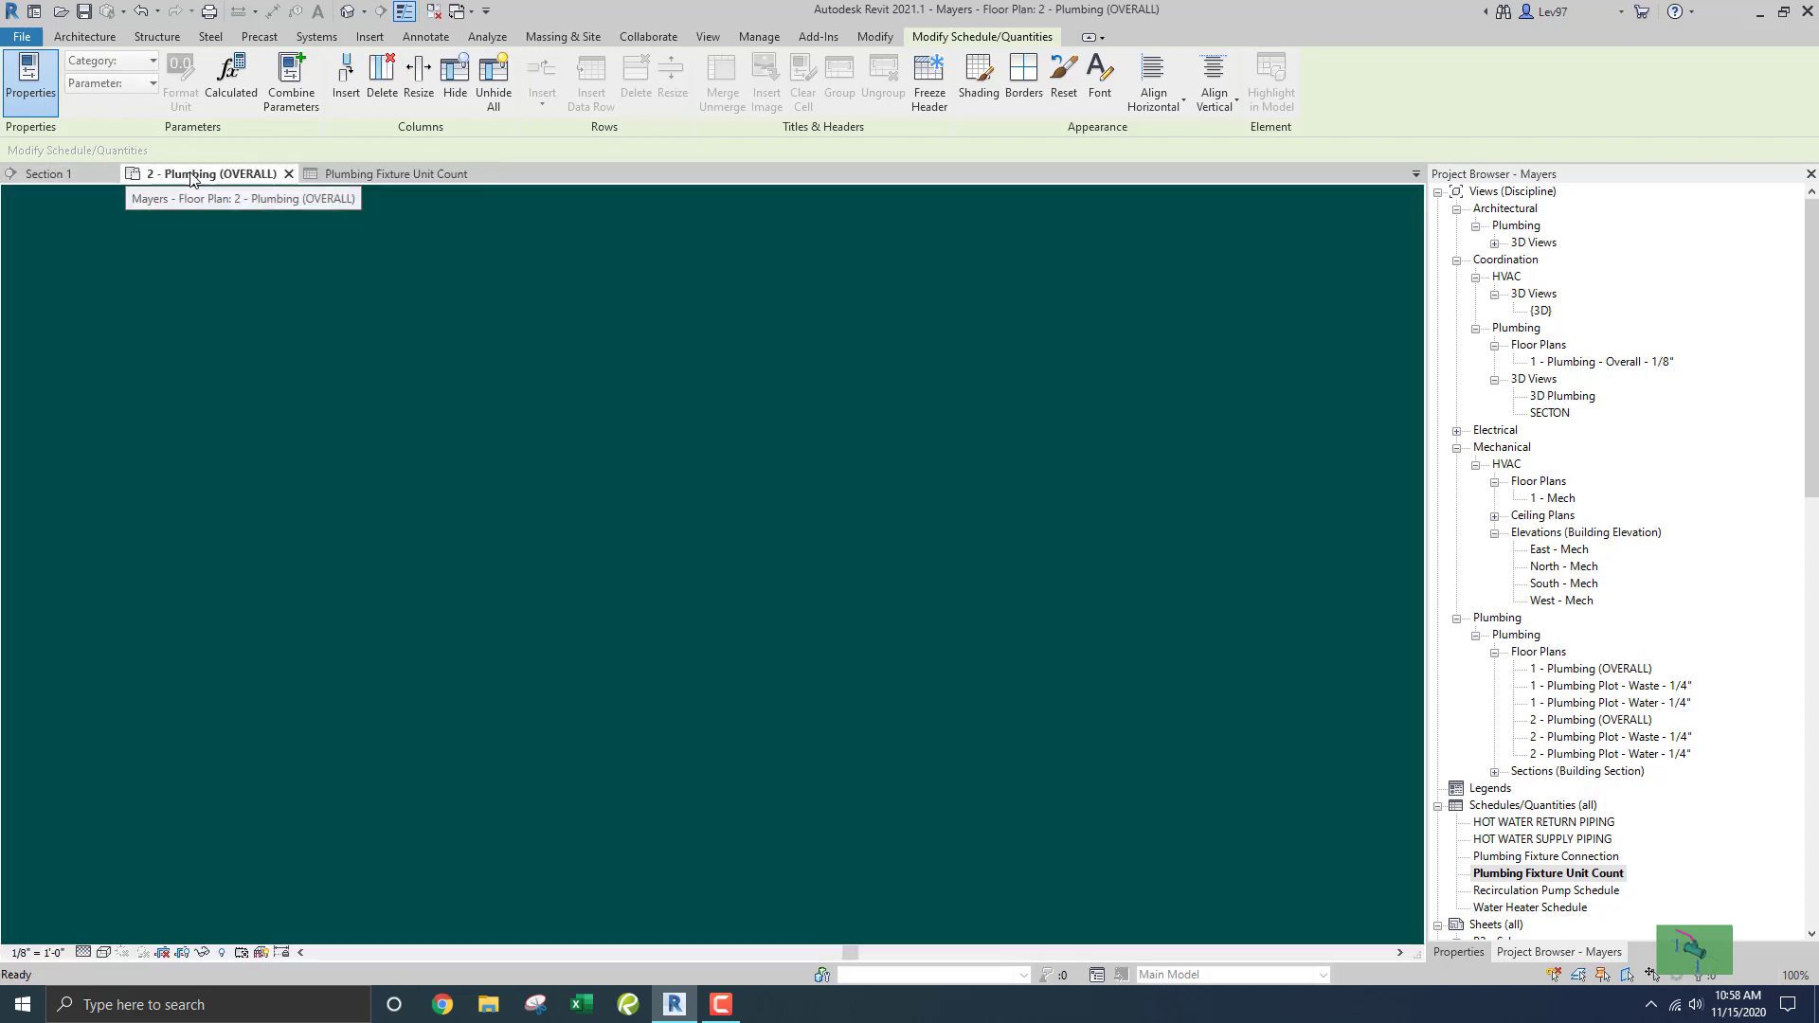
pyautogui.click(747, 394)
pyautogui.moveTo(742, 452); pyautogui.dragTo(730, 432, button='middle')
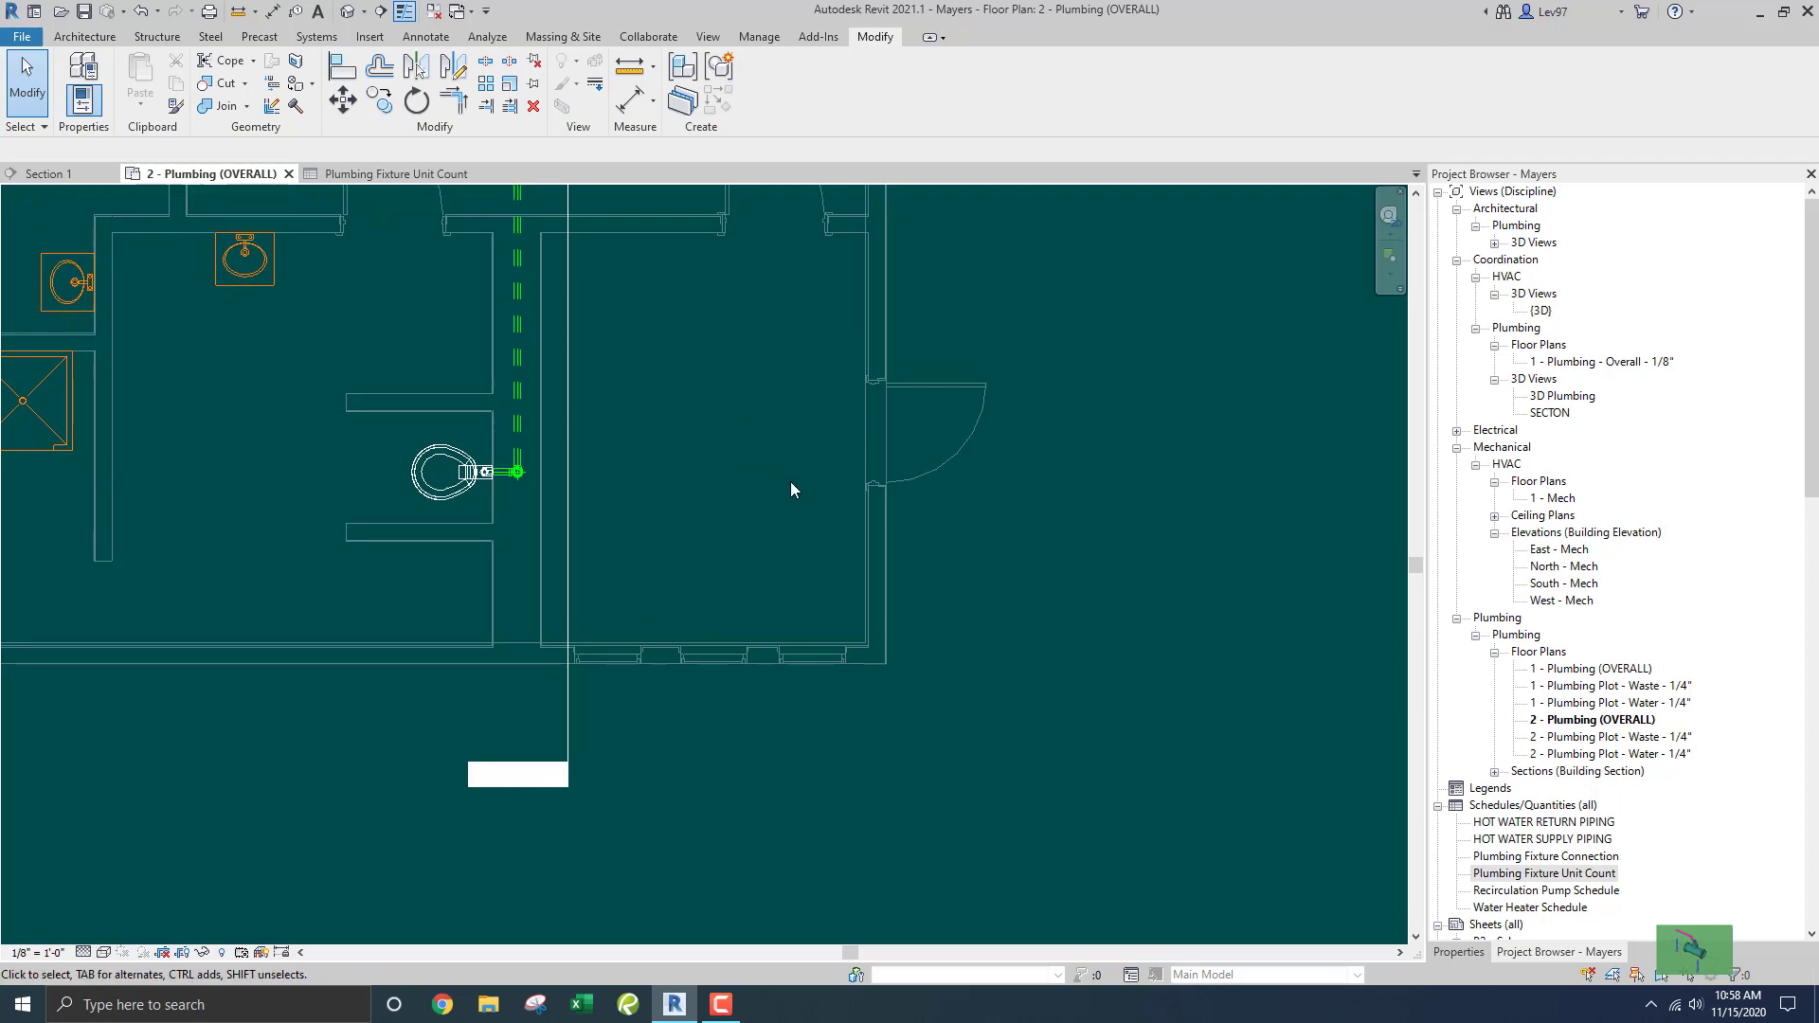
pyautogui.click(722, 1004)
pyautogui.click(1790, 945)
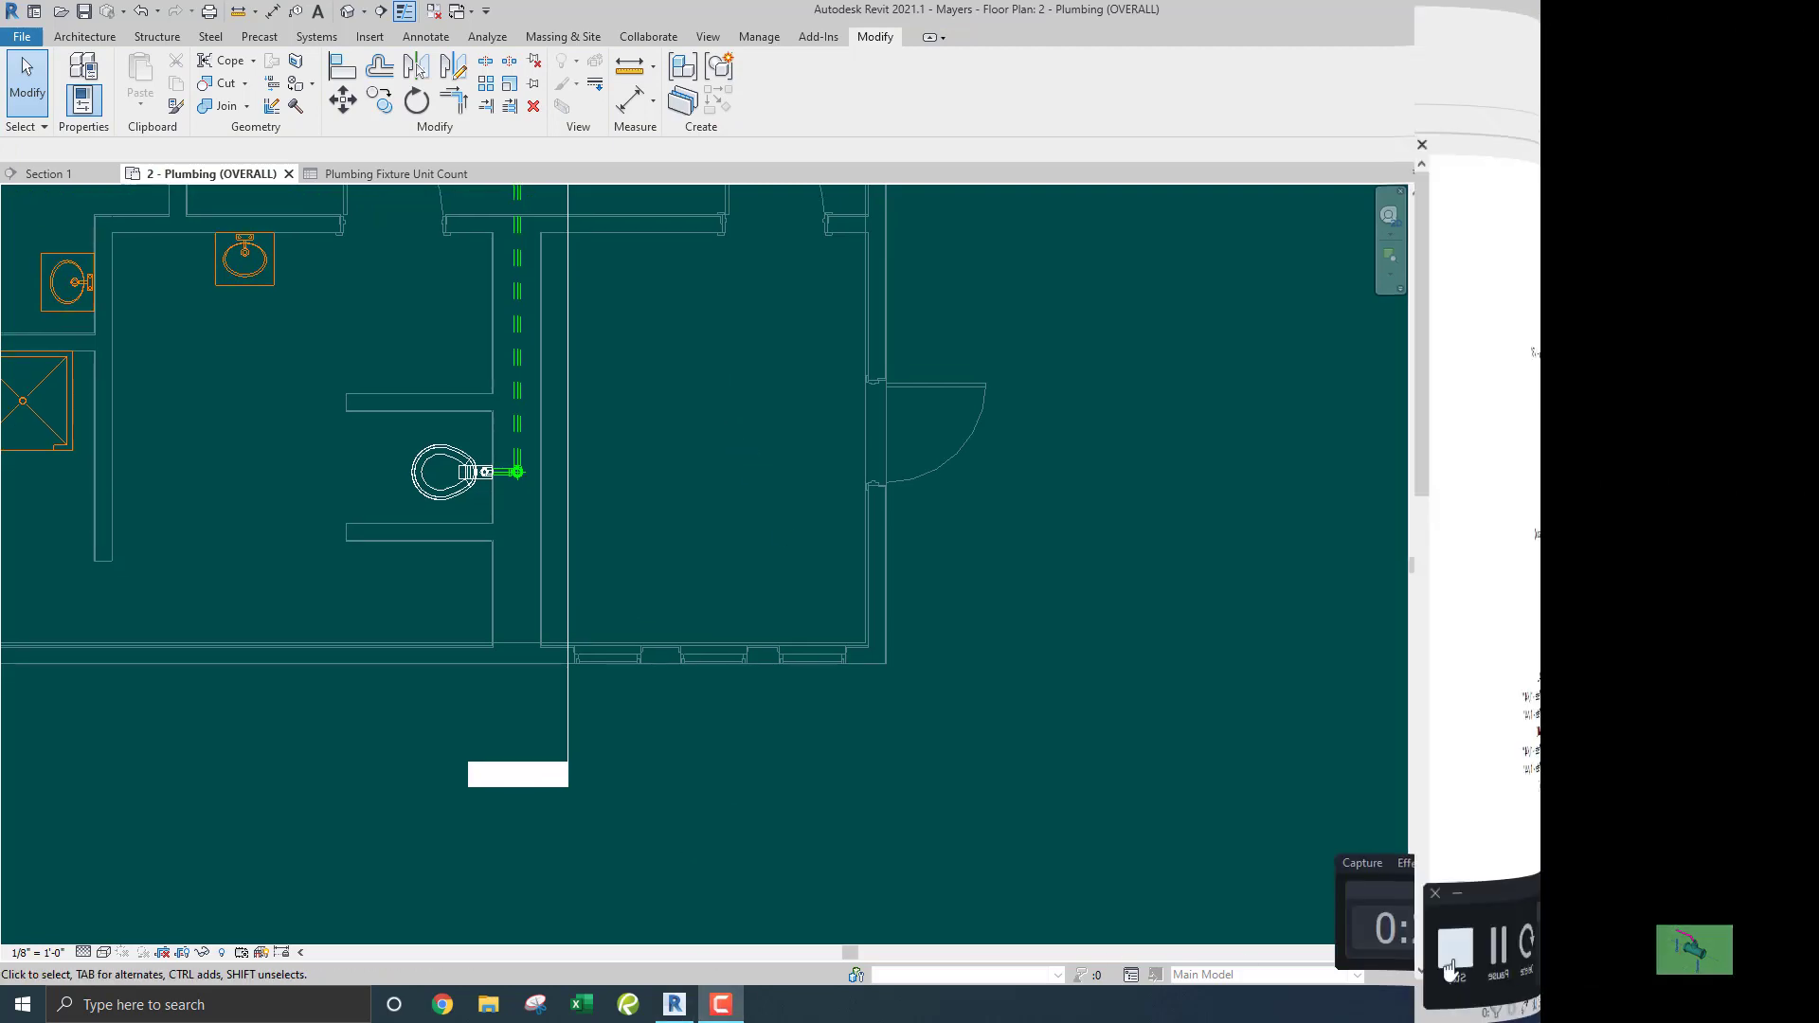